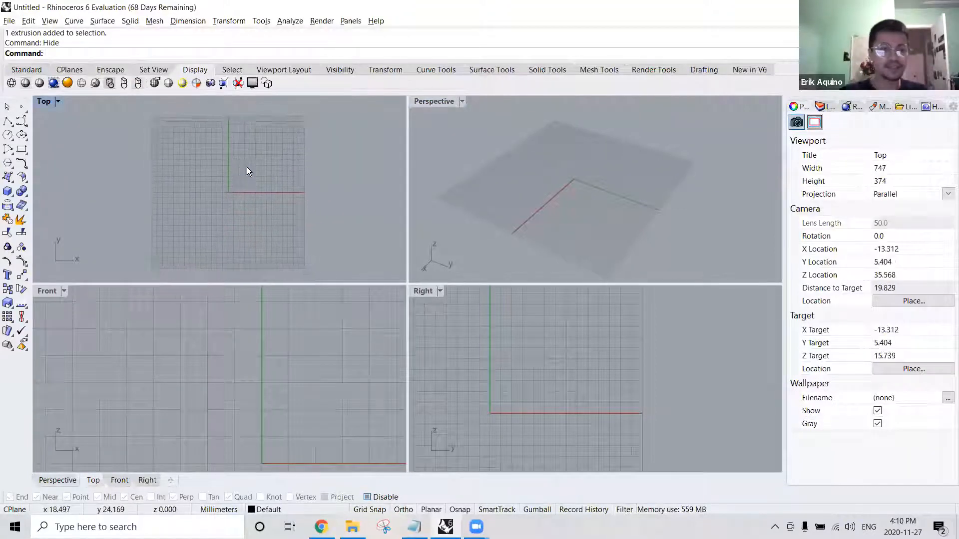
Look over the empty Perspective, Top, Front and Right viewports, comparing the rotatable 3D view with the flat parallel views.
{"action": "left_click", "coordinate": [546, 179]}
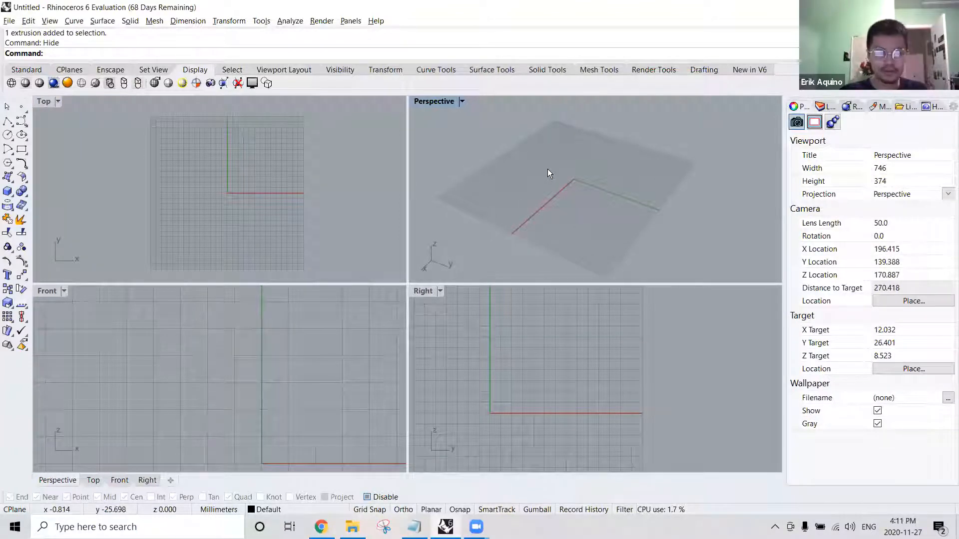
{"action": "mouse_move", "coordinate": [559, 160]}
{"action": "right_mouse_down"}
{"action": "mouse_move", "coordinate": [556, 169]}
{"action": "mouse_move", "coordinate": [537, 128]}
{"action": "mouse_move", "coordinate": [518, 129]}
{"action": "mouse_move", "coordinate": [565, 157]}
{"action": "right_mouse_up"}
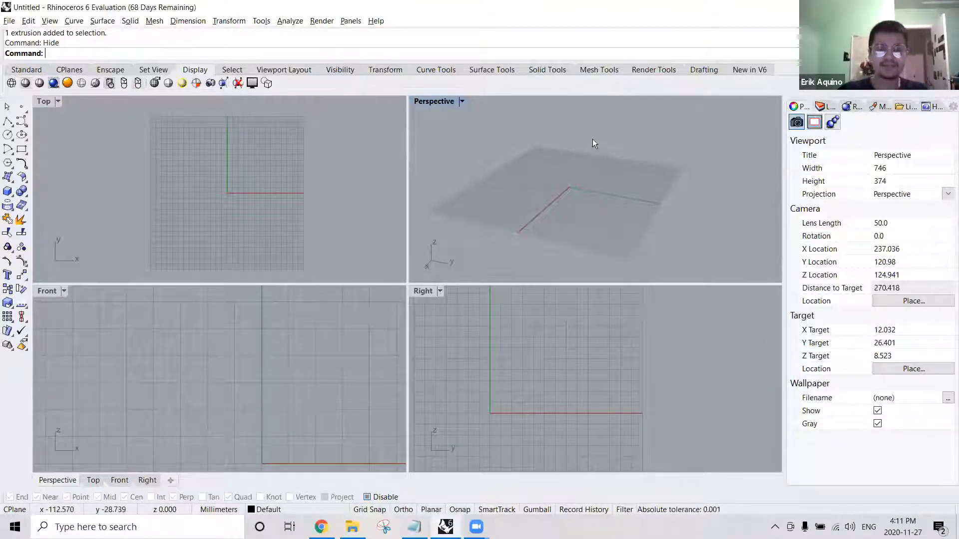
{"action": "left_click", "coordinate": [382, 165]}
{"action": "left_click", "coordinate": [325, 349]}
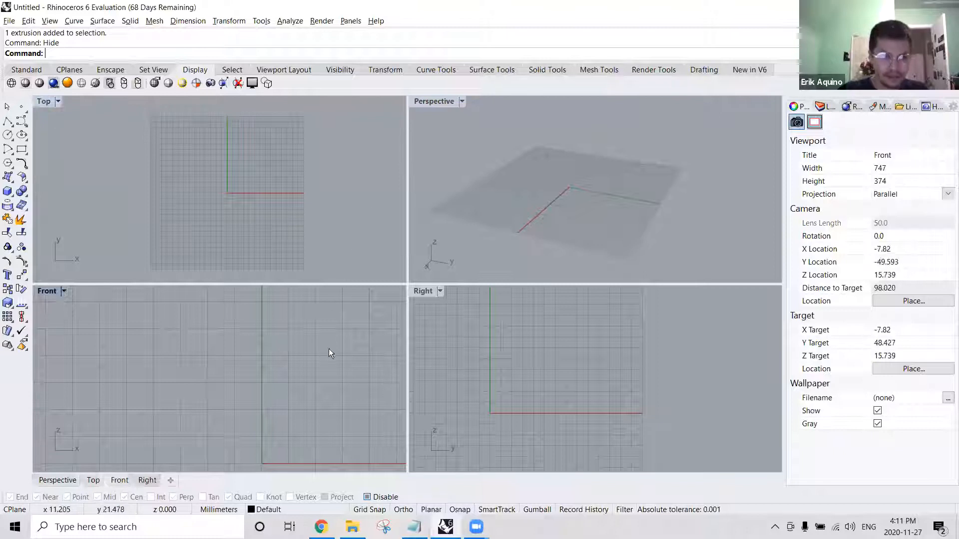
{"action": "left_click", "coordinate": [510, 349]}
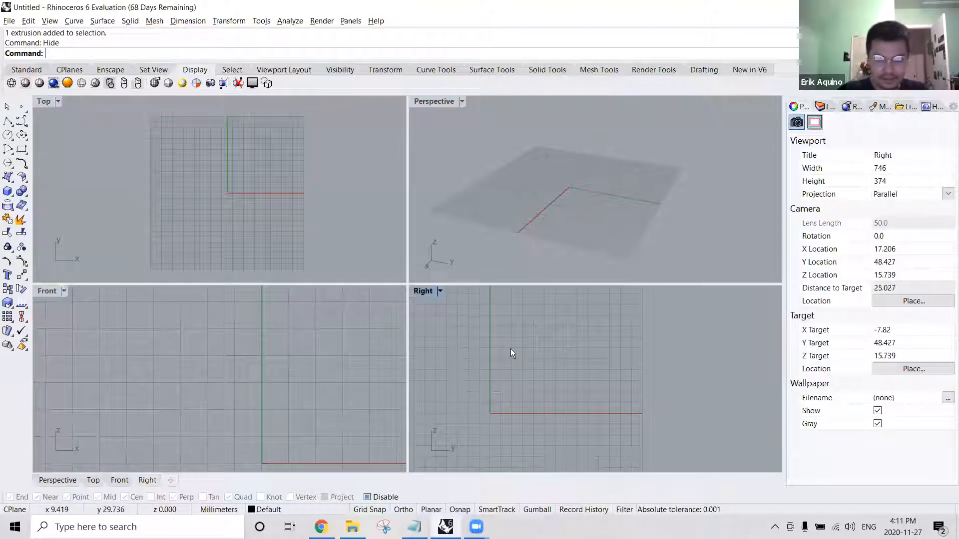
{"action": "left_click", "coordinate": [546, 210]}
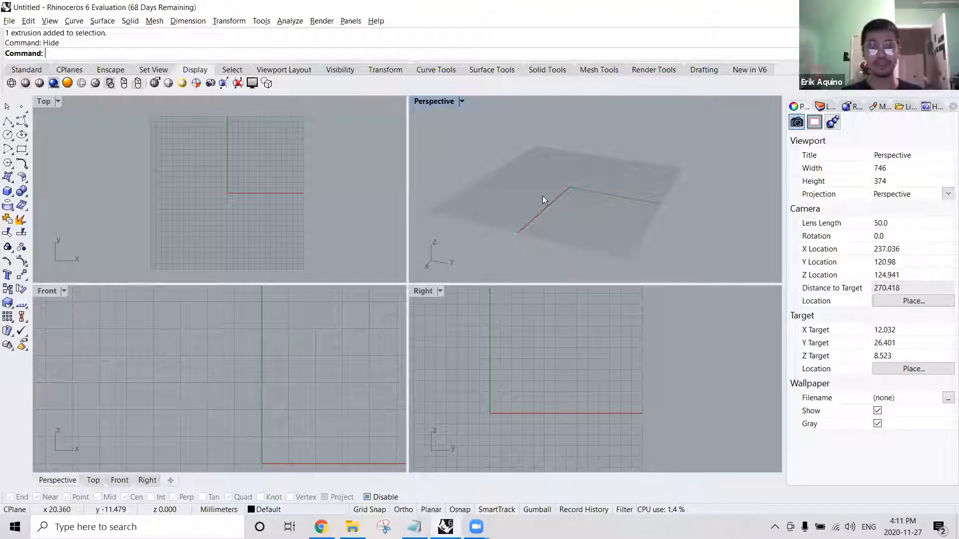
{"action": "right_click_drag", "start_coordinate": [537, 193], "coordinate": [520, 172]}
{"action": "right_click_drag", "start_coordinate": [504, 138], "coordinate": [530, 163]}
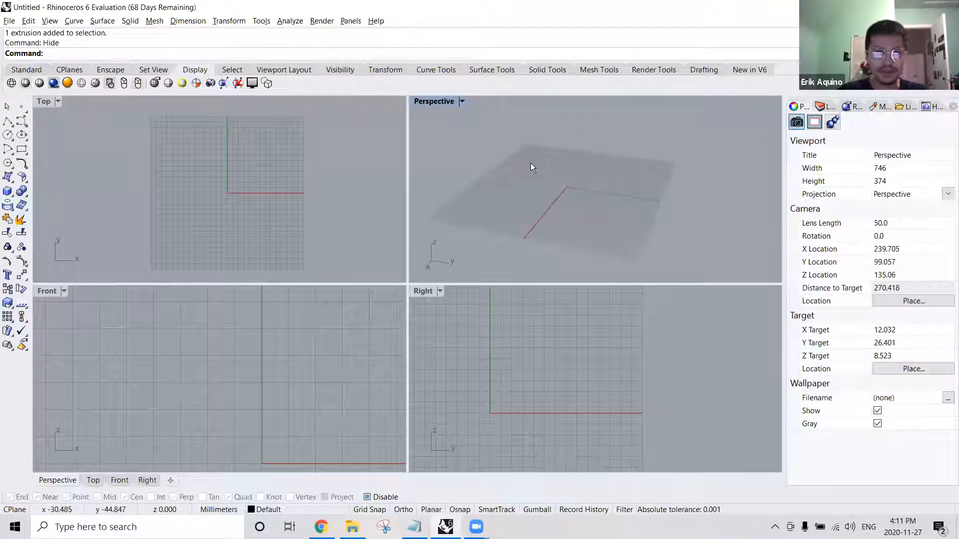
{"action": "left_click", "coordinate": [204, 149]}
{"action": "left_click", "coordinate": [192, 315]}
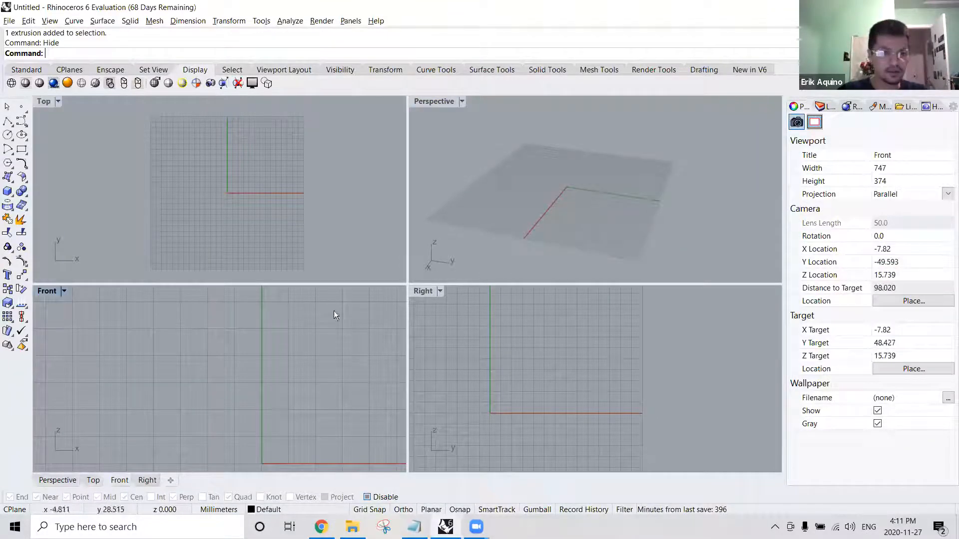
{"action": "left_click", "coordinate": [476, 327]}
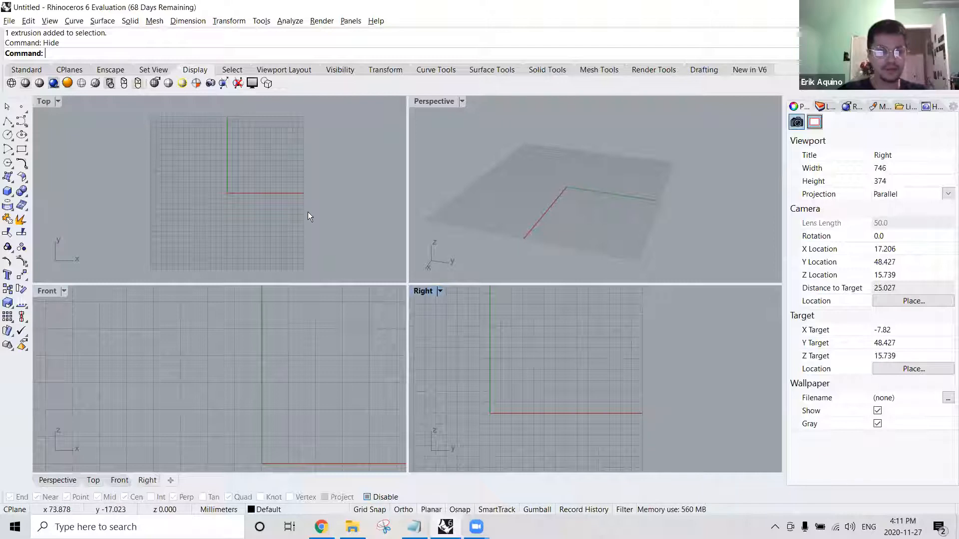
Show the hidden box with the Show command and fit it whole in the Perspective viewport.
{"action": "left_click", "coordinate": [548, 221]}
{"action": "type", "text": "Show"}
{"action": "key", "text": "Return"}
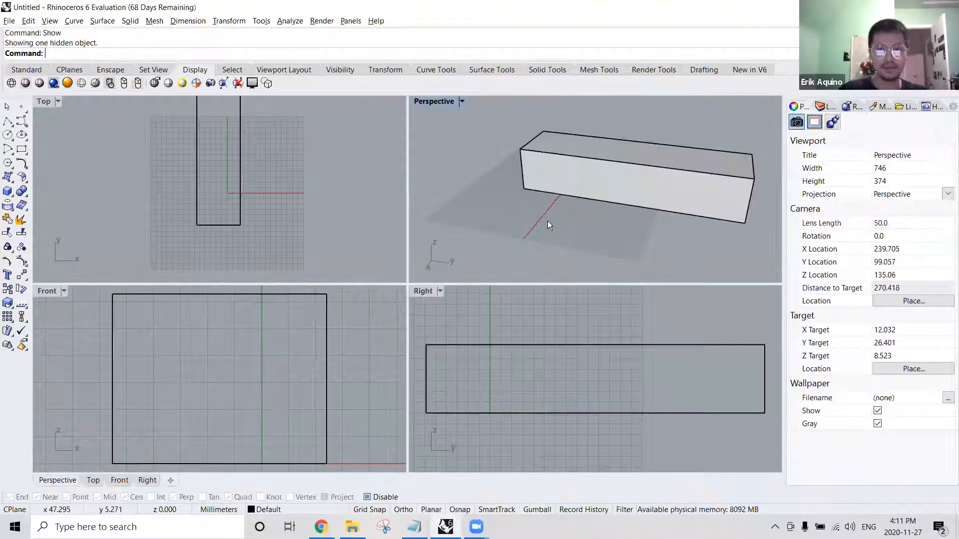
{"action": "scroll", "coordinate": [586, 182], "scroll_direction": "down", "scroll_amount": 4}
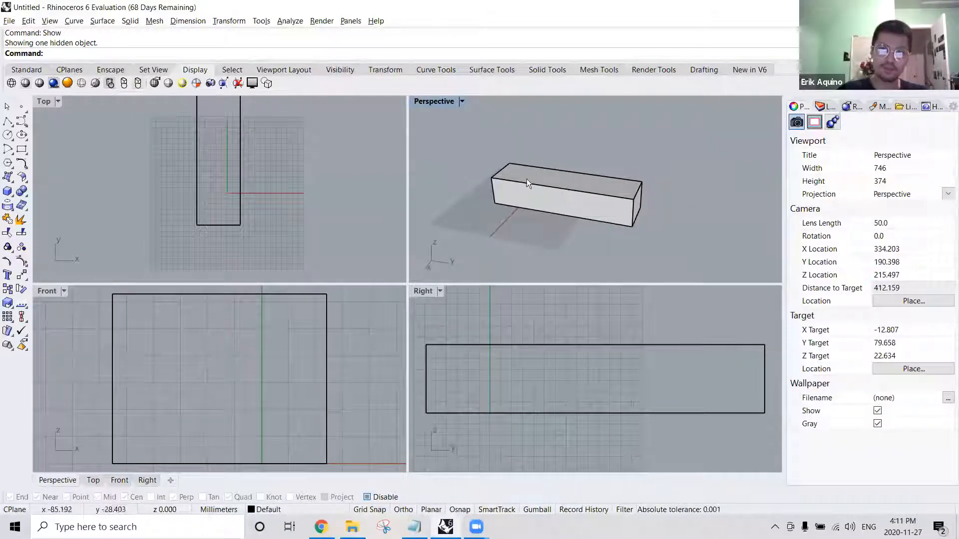
Examine how the box appears in the Top, Front, Right and Perspective viewports.
{"action": "left_click", "coordinate": [553, 185]}
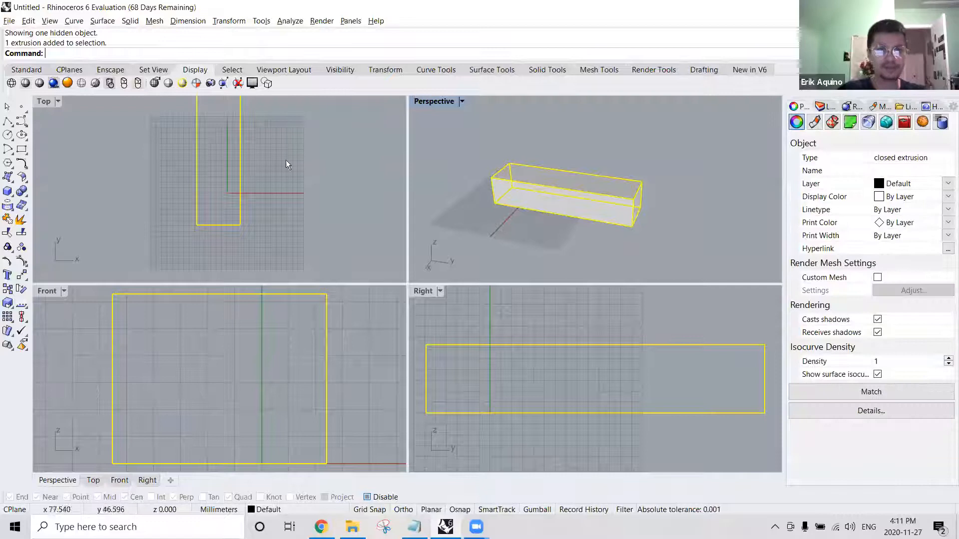
{"action": "left_click", "coordinate": [276, 145]}
{"action": "scroll", "coordinate": [277, 149], "scroll_direction": "down", "scroll_amount": 3}
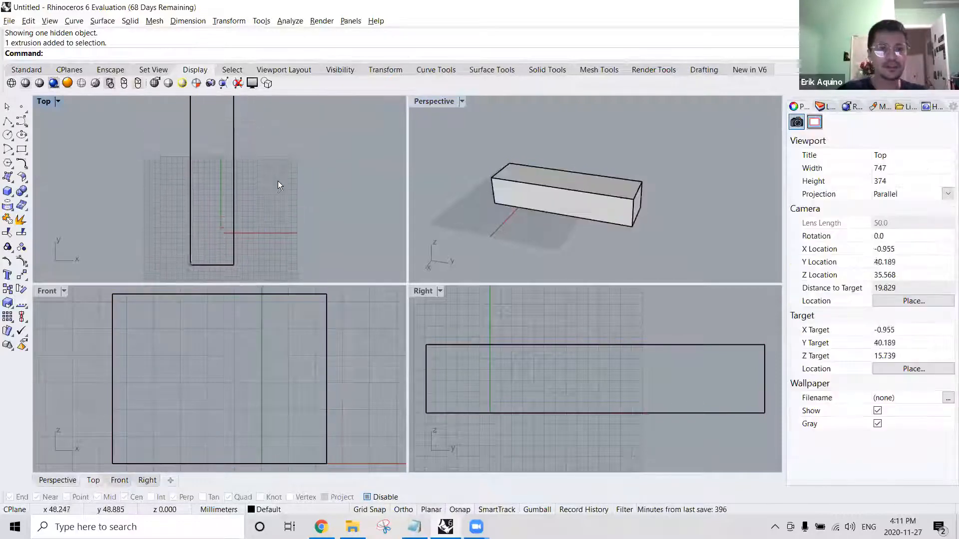
{"action": "right_click_drag", "start_coordinate": [285, 156], "coordinate": [275, 128]}
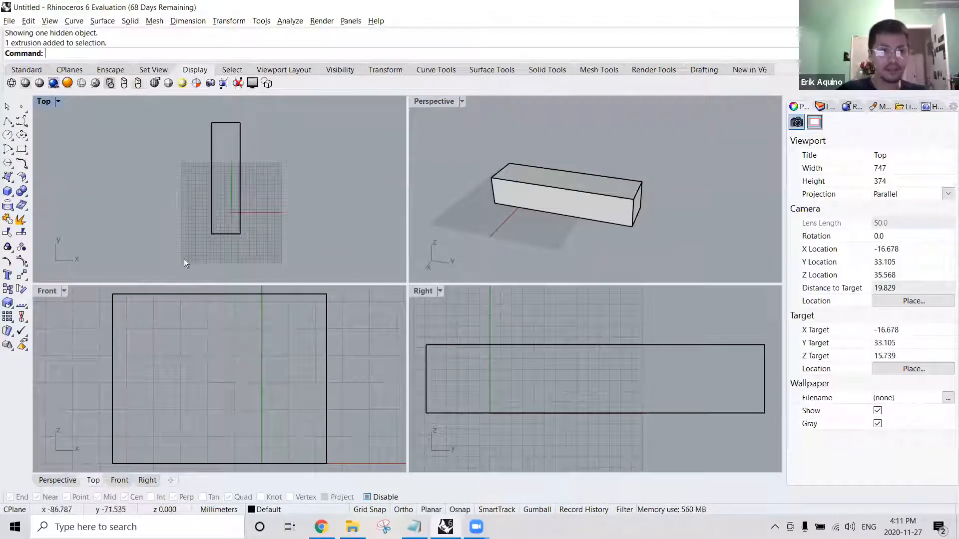
{"action": "scroll", "coordinate": [267, 335], "scroll_direction": "down", "scroll_amount": 3}
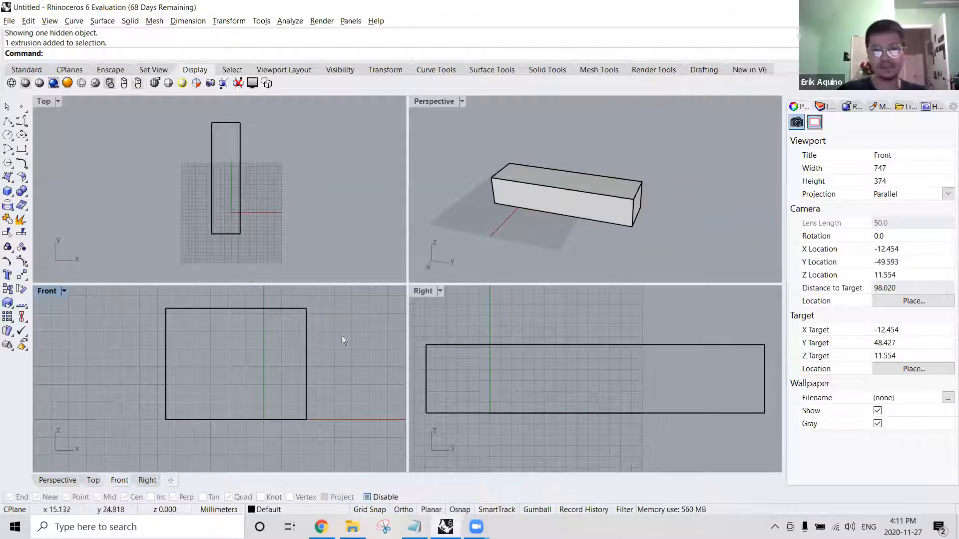
{"action": "left_click", "coordinate": [474, 329]}
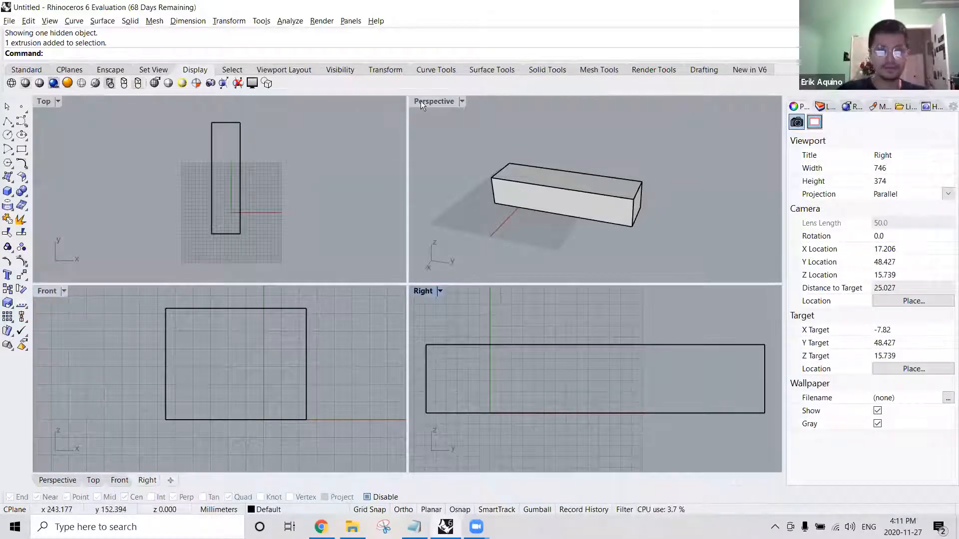
{"action": "left_click", "coordinate": [499, 160]}
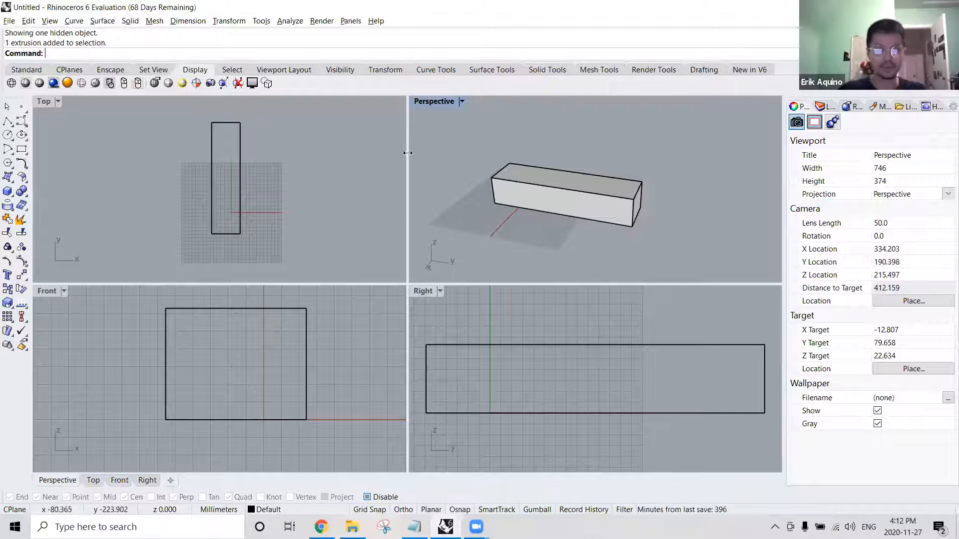
View the box in maximized Perspective, Top, Front and Right viewports, and return to the four-viewport layout.
{"action": "double_click", "coordinate": [433, 100]}
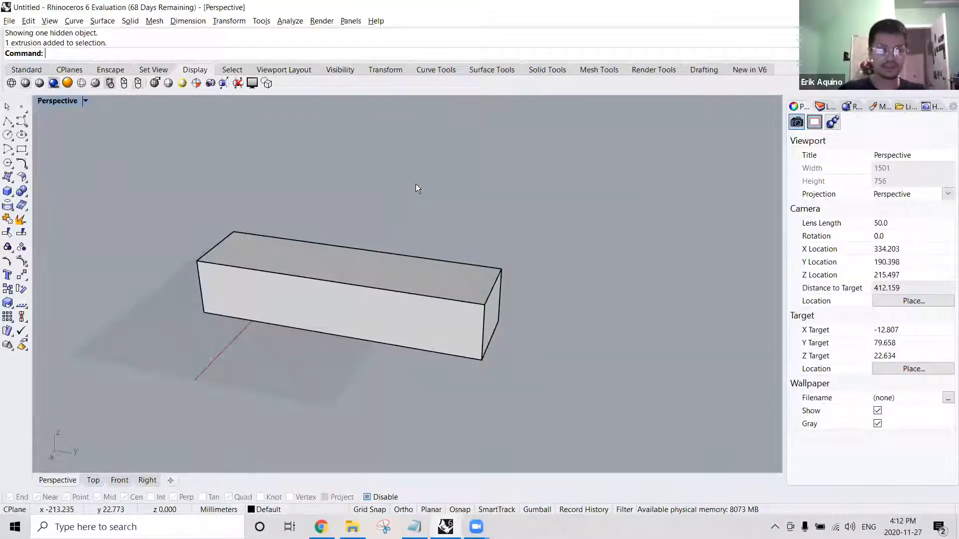
{"action": "left_click", "coordinate": [94, 480]}
{"action": "left_click", "coordinate": [125, 481]}
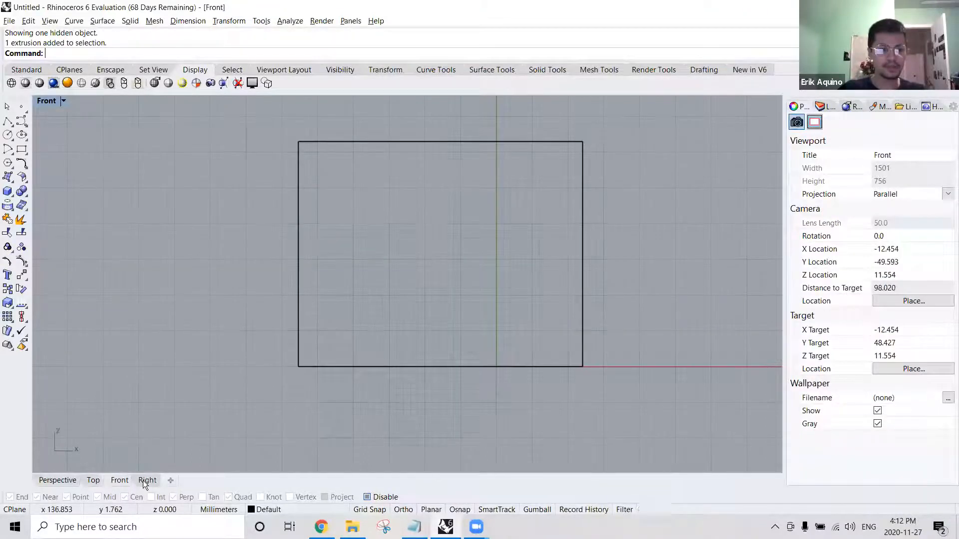
{"action": "left_click", "coordinate": [143, 480]}
{"action": "left_click", "coordinate": [113, 482]}
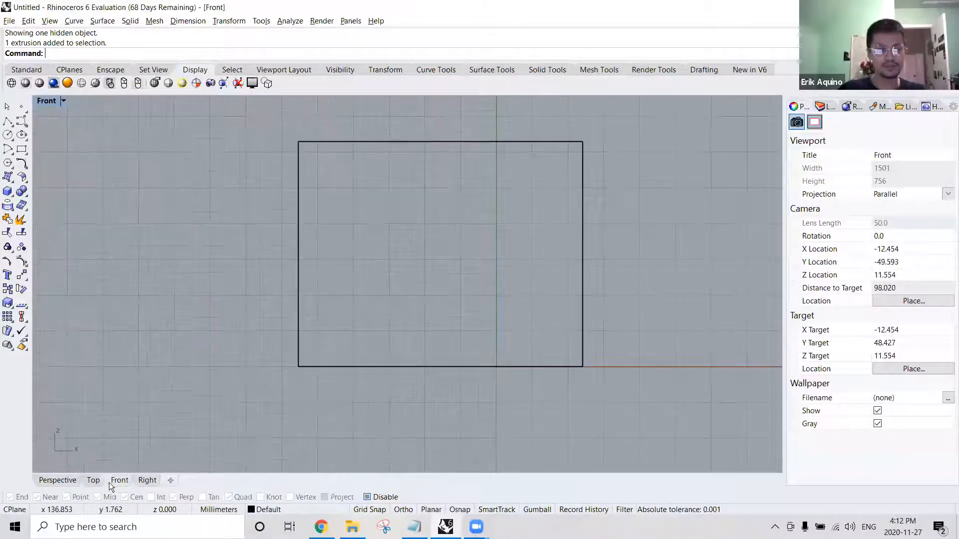
{"action": "left_click", "coordinate": [93, 482]}
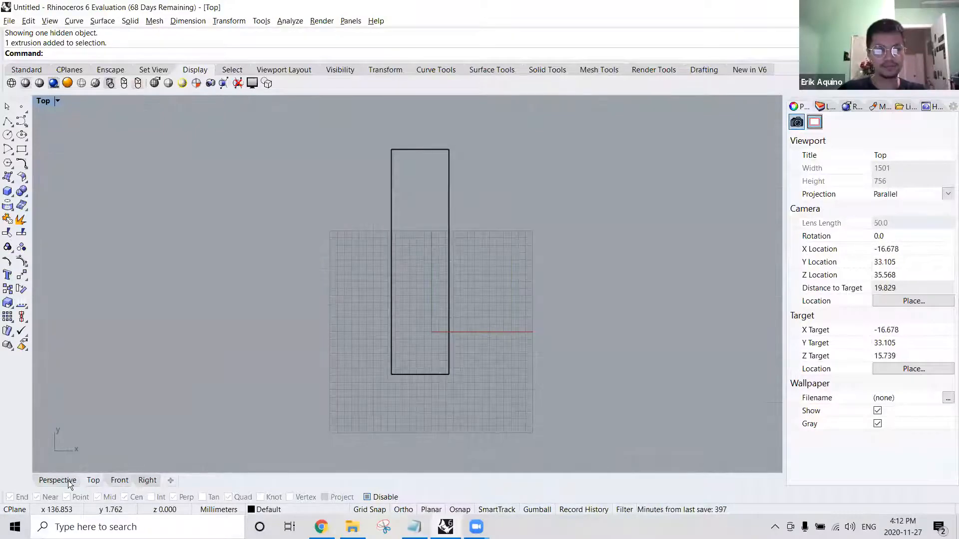
{"action": "left_click", "coordinate": [68, 480]}
{"action": "left_click", "coordinate": [92, 480]}
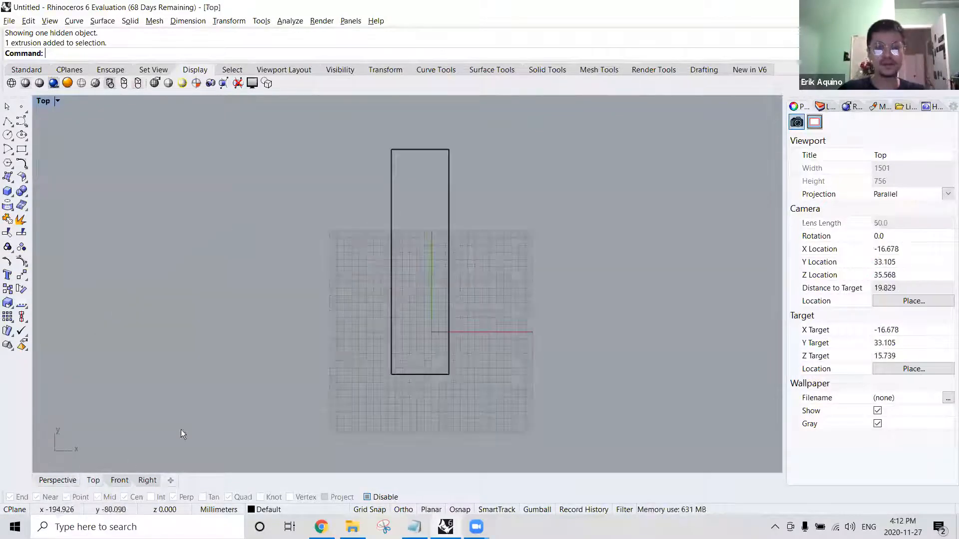
{"action": "left_click", "coordinate": [118, 479]}
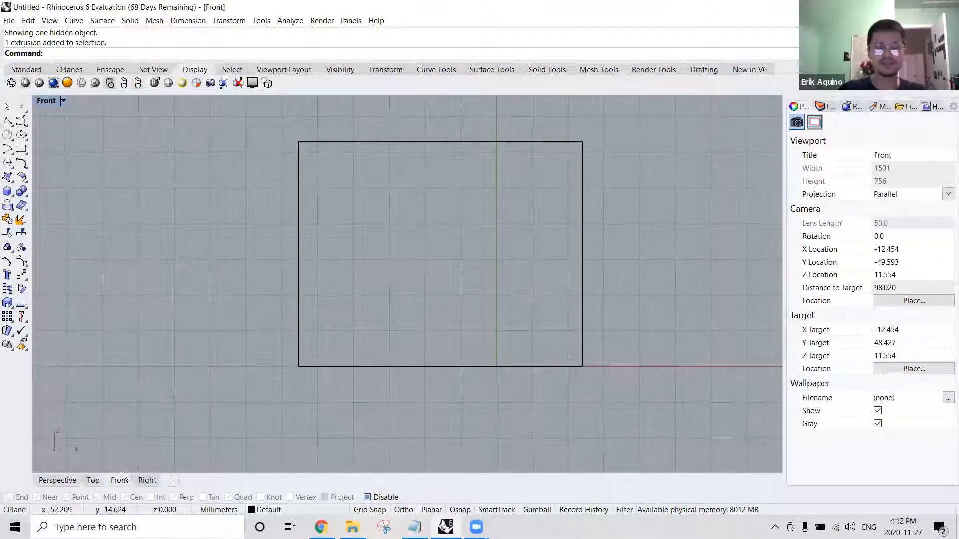
{"action": "left_click", "coordinate": [147, 480]}
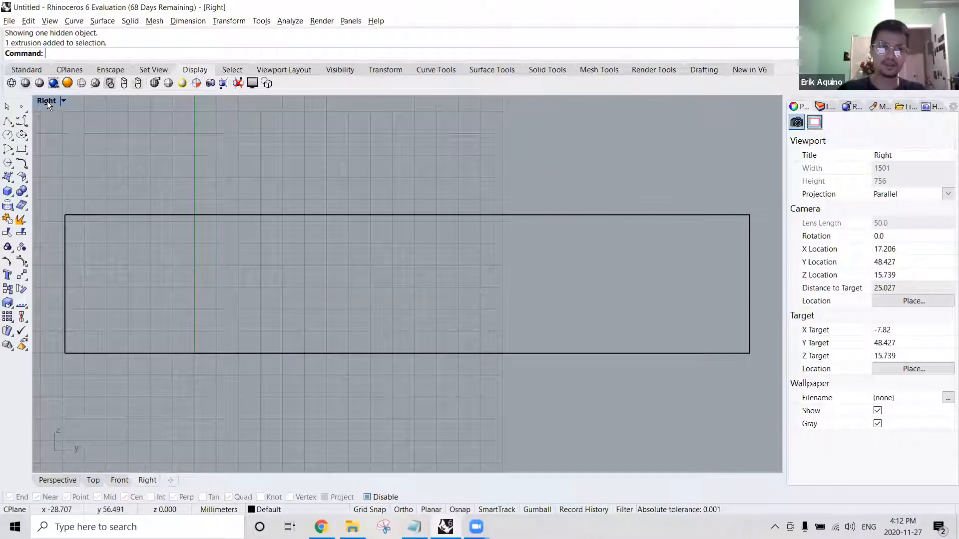
{"action": "double_click", "coordinate": [47, 101]}
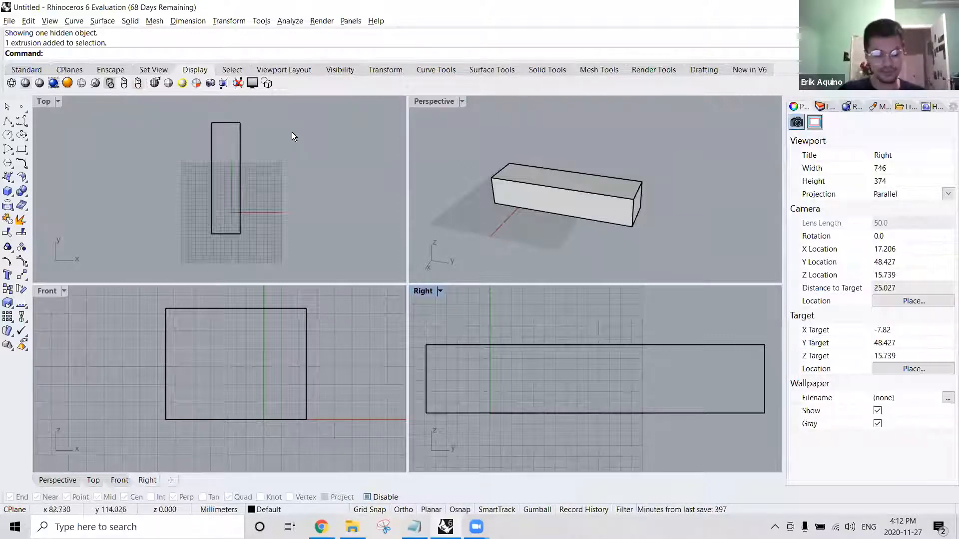
Maximize the Perspective viewport and delete the box from the model.
{"action": "right_click_drag", "start_coordinate": [449, 131], "coordinate": [453, 145]}
{"action": "double_click", "coordinate": [434, 101]}
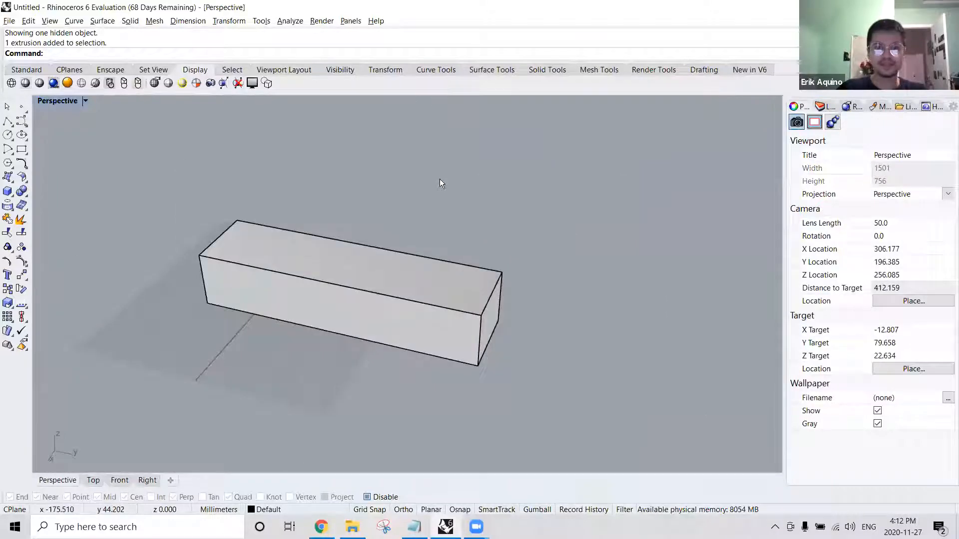
{"action": "scroll", "coordinate": [440, 180], "scroll_direction": "down", "scroll_amount": 5}
{"action": "right_click_drag", "start_coordinate": [439, 186], "coordinate": [572, 220]}
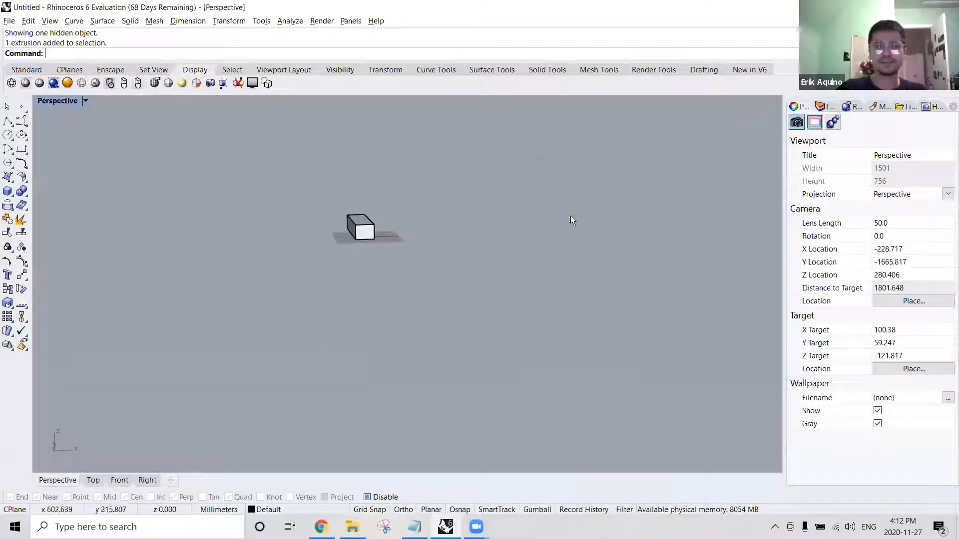
{"action": "right_click_drag", "start_coordinate": [562, 182], "coordinate": [478, 175]}
{"action": "left_click", "coordinate": [439, 214]}
{"action": "key", "text": "Delete"}
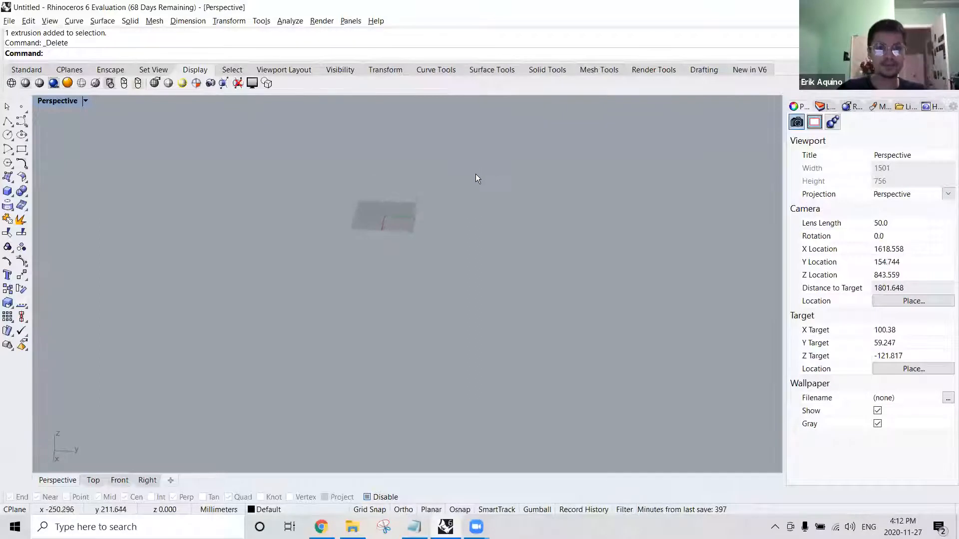
Restore the four-viewport layout and view the empty construction grid from several angles in the Perspective viewport.
{"action": "left_click_drag", "start_coordinate": [490, 165], "coordinate": [280, 294]}
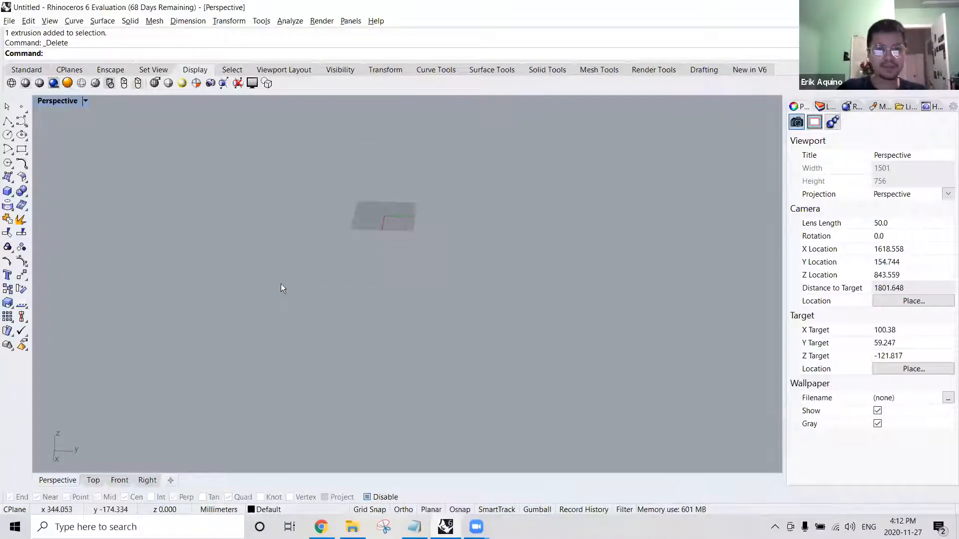
{"action": "double_click", "coordinate": [61, 99]}
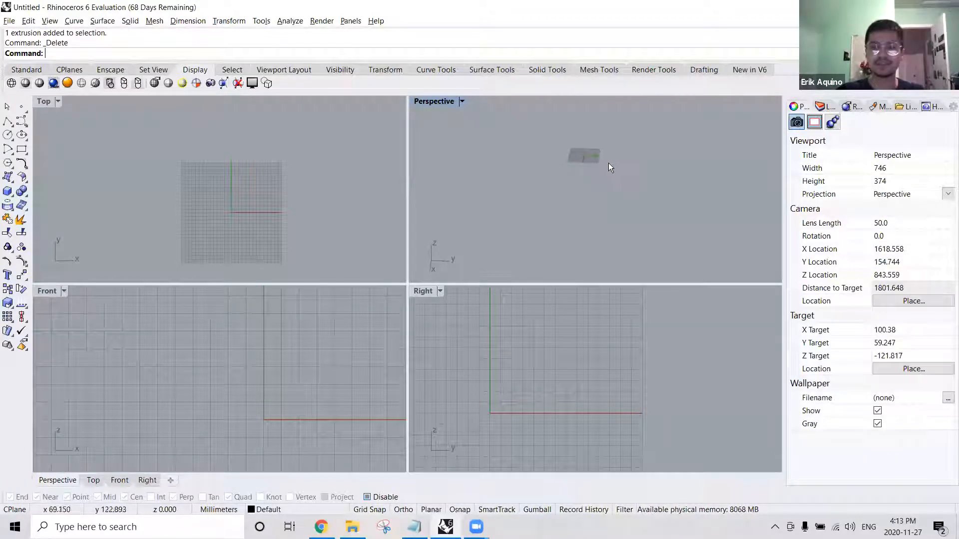
{"action": "right_click_drag", "start_coordinate": [545, 177], "coordinate": [555, 163]}
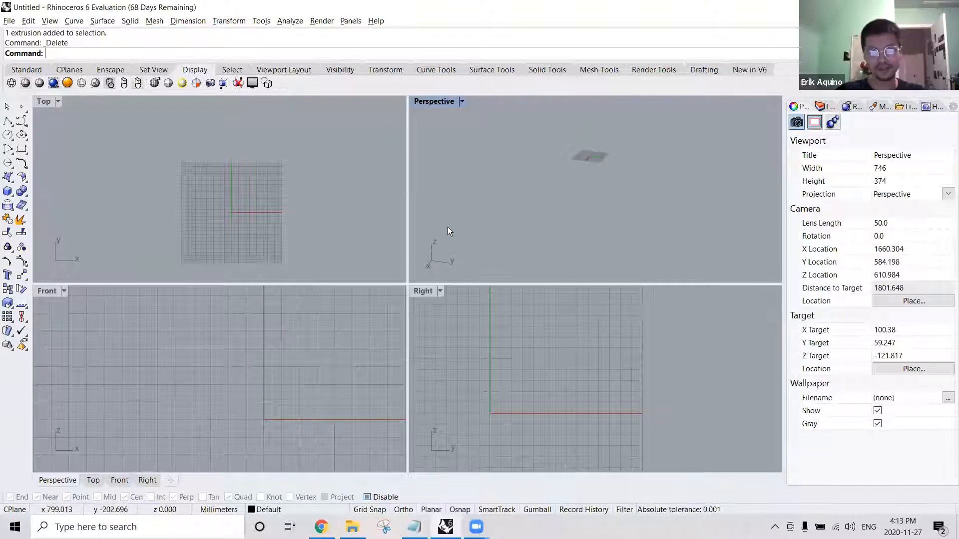
{"action": "left_click_drag", "start_coordinate": [636, 130], "coordinate": [547, 185]}
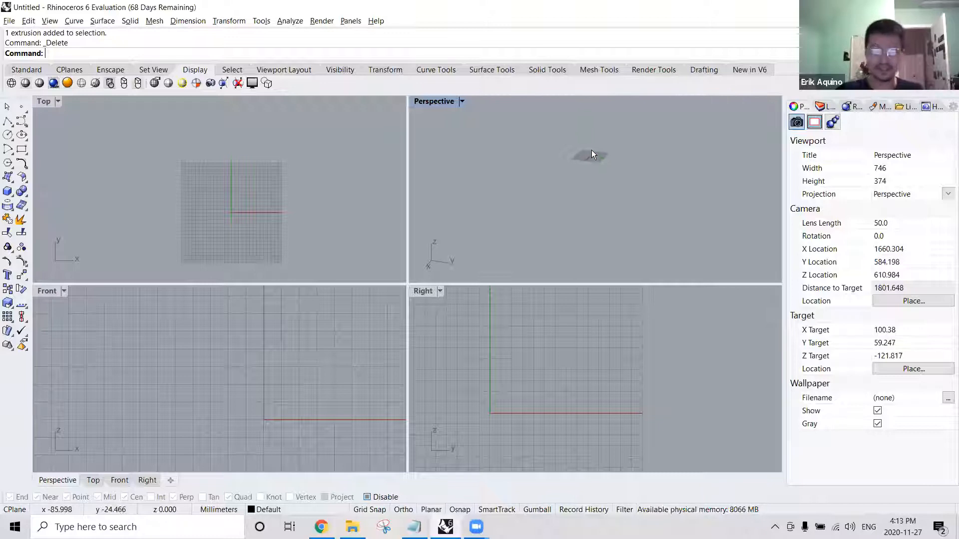
{"action": "right_click_drag", "start_coordinate": [583, 166], "coordinate": [576, 192]}
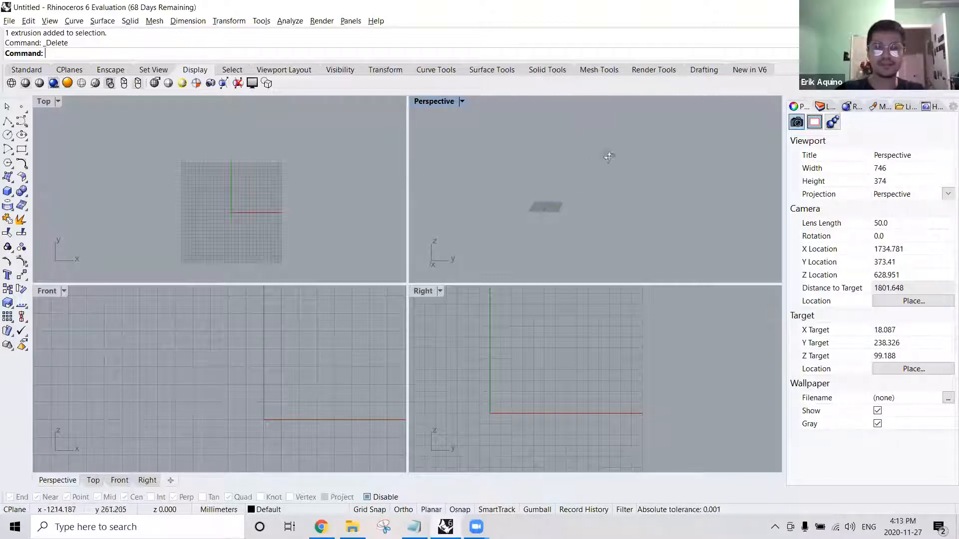
{"action": "right_click_drag", "start_coordinate": [610, 156], "coordinate": [587, 169]}
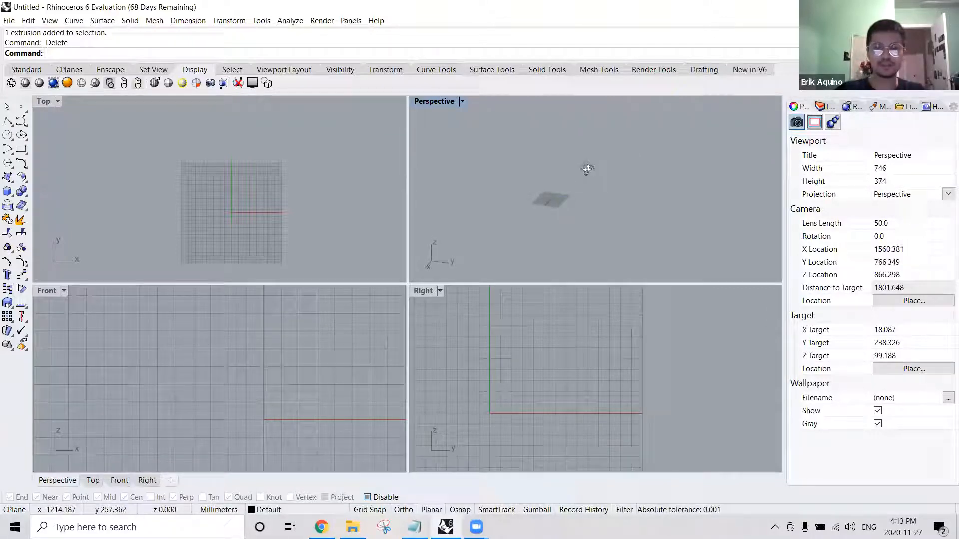
Maximize the Perspective viewport and centre the construction grid in it, seen from a higher angle.
{"action": "double_click", "coordinate": [436, 101]}
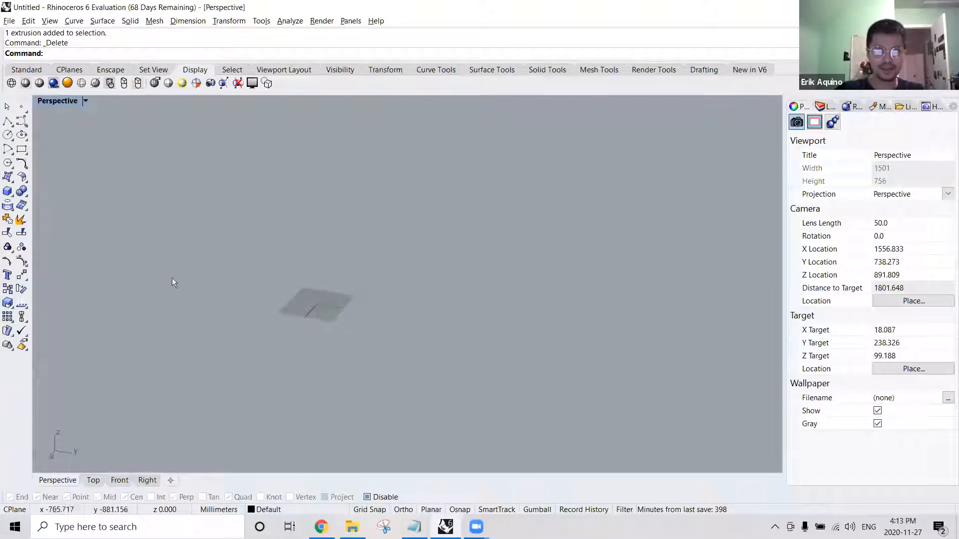
{"action": "right_click_drag", "start_coordinate": [417, 289], "coordinate": [407, 283]}
{"action": "right_click_drag", "start_coordinate": [352, 291], "coordinate": [424, 287], "text": "shift"}
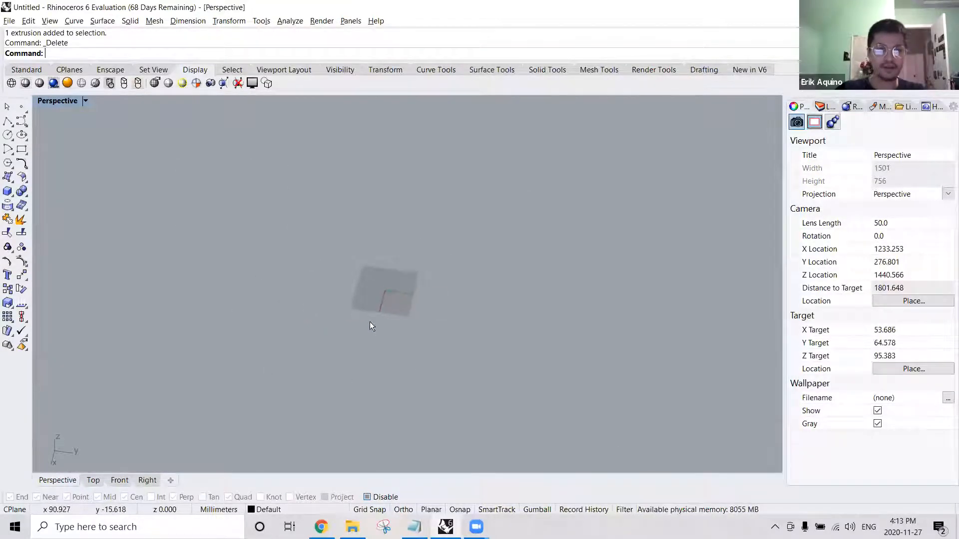
Orbit around the empty construction grid in the maximized Perspective viewport and restore the four-viewport layout.
{"action": "right_click_drag", "start_coordinate": [385, 299], "coordinate": [426, 245]}
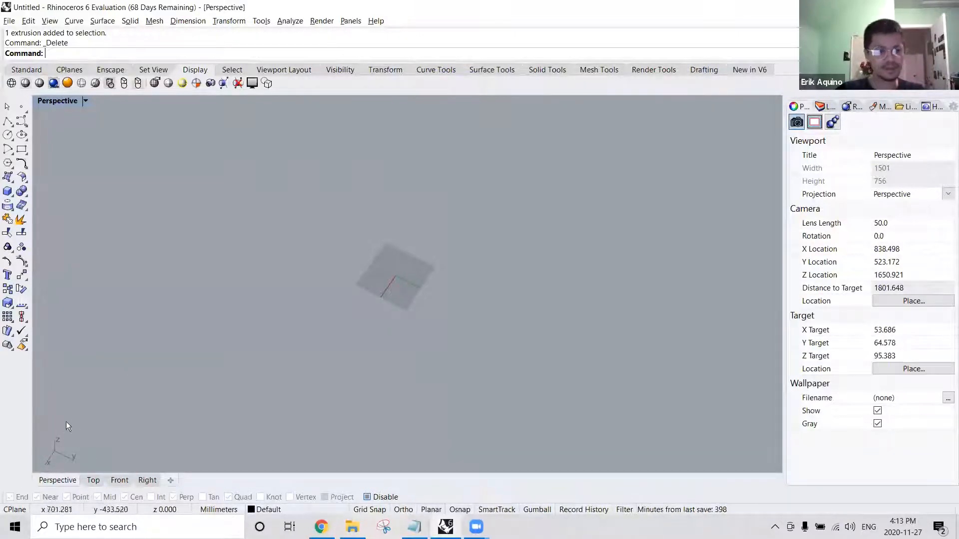
{"action": "right_click_drag", "start_coordinate": [53, 451], "coordinate": [382, 273]}
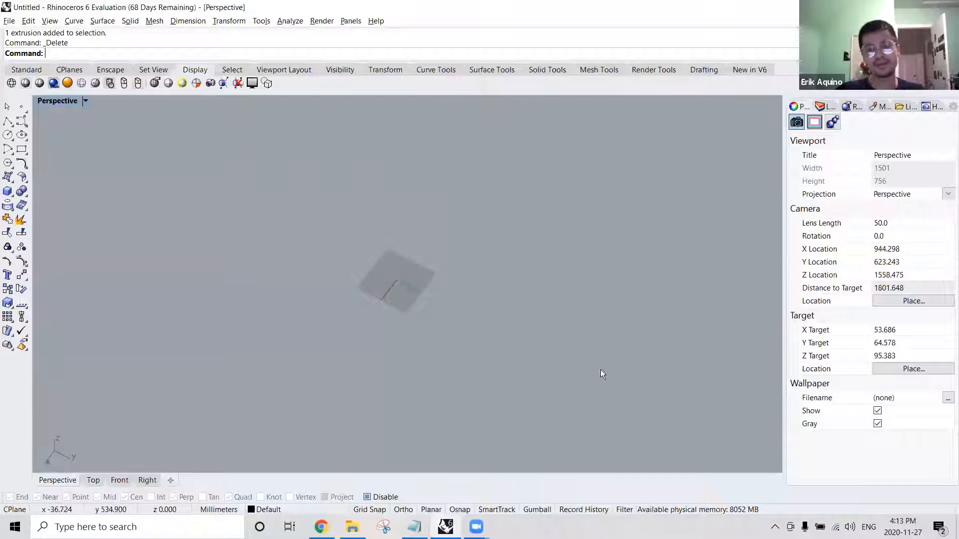
{"action": "right_click_drag", "start_coordinate": [381, 343], "coordinate": [404, 233]}
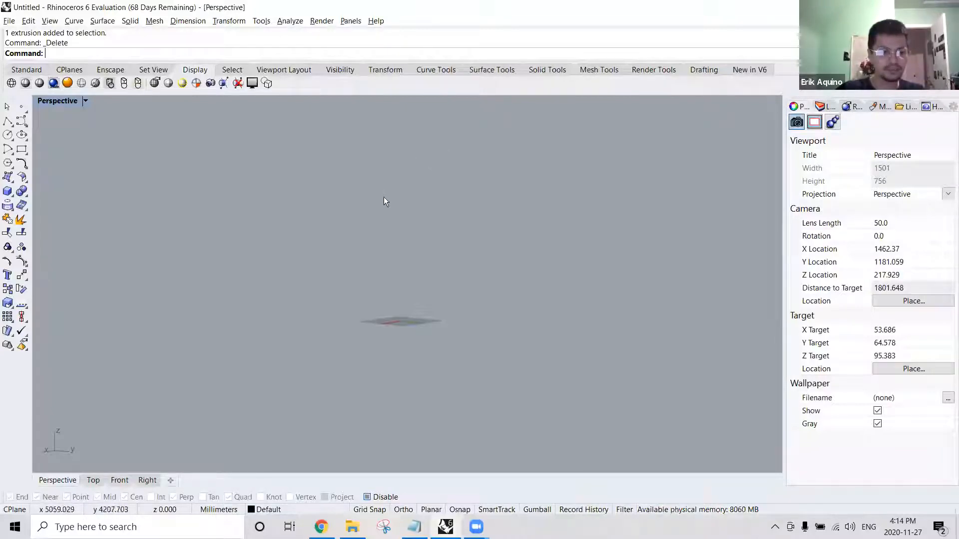
{"action": "right_click_drag", "start_coordinate": [395, 195], "coordinate": [432, 295]}
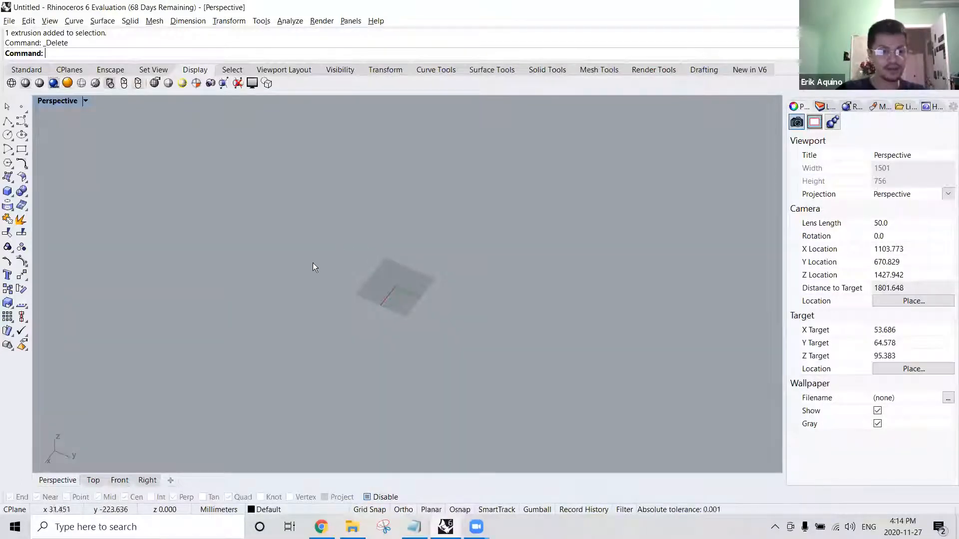
{"action": "right_click_drag", "start_coordinate": [315, 271], "coordinate": [338, 265]}
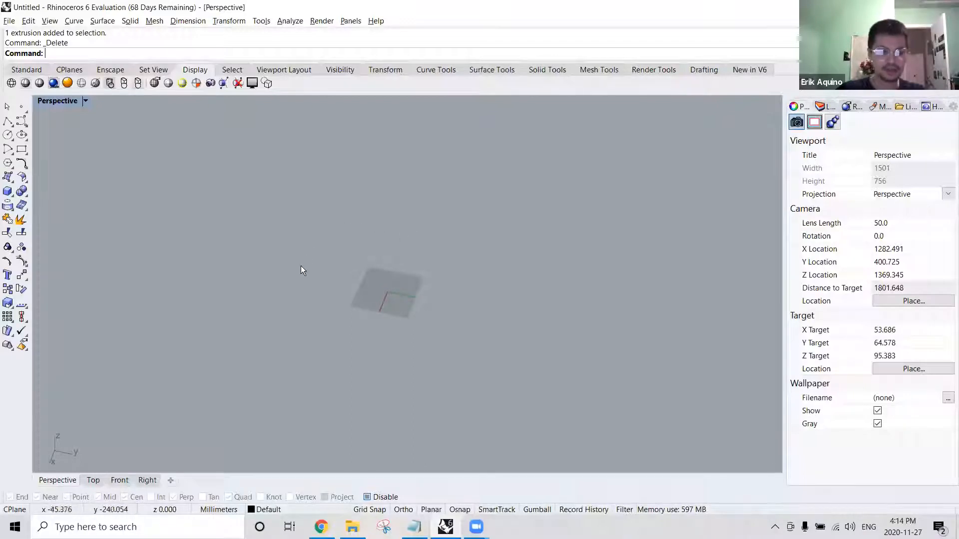
{"action": "right_click_drag", "start_coordinate": [317, 305], "coordinate": [359, 285]}
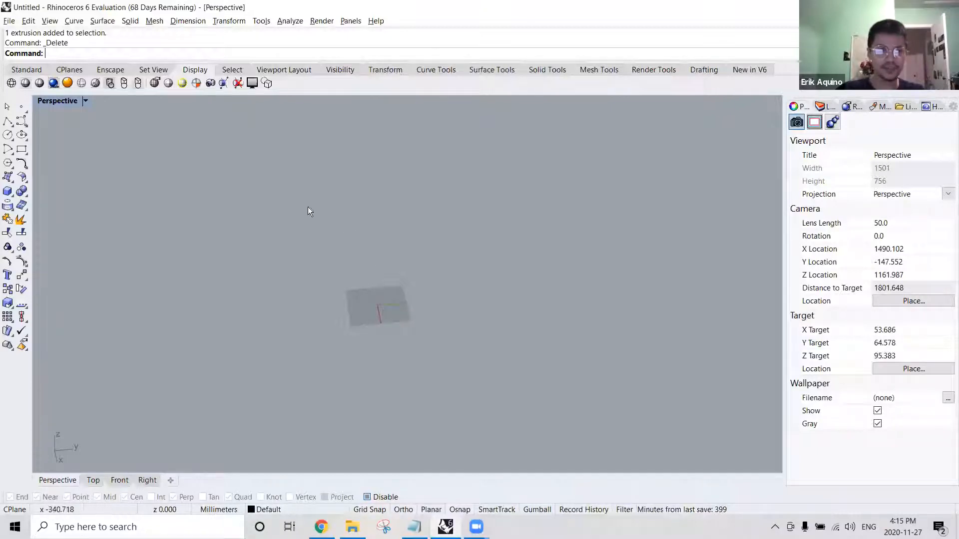
{"action": "double_click", "coordinate": [64, 101]}
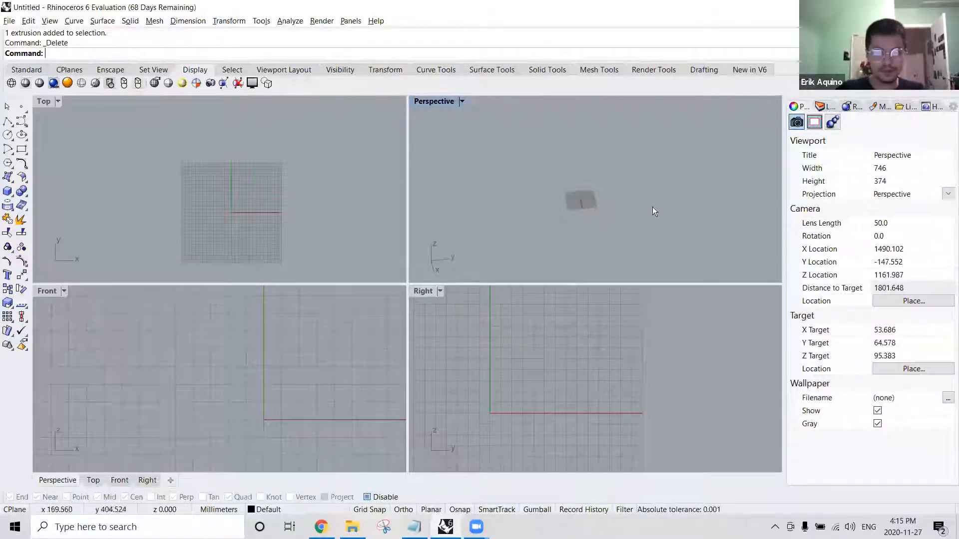
Draw a freehand line between two points across the Perspective viewport with the Line command, and delete it.
{"action": "type", "text": "Line"}
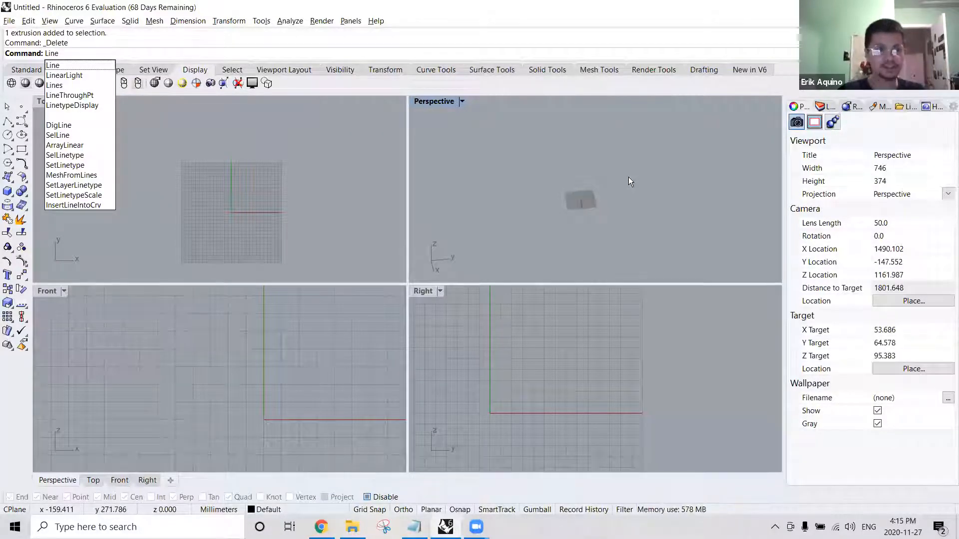
{"action": "key", "text": "Return"}
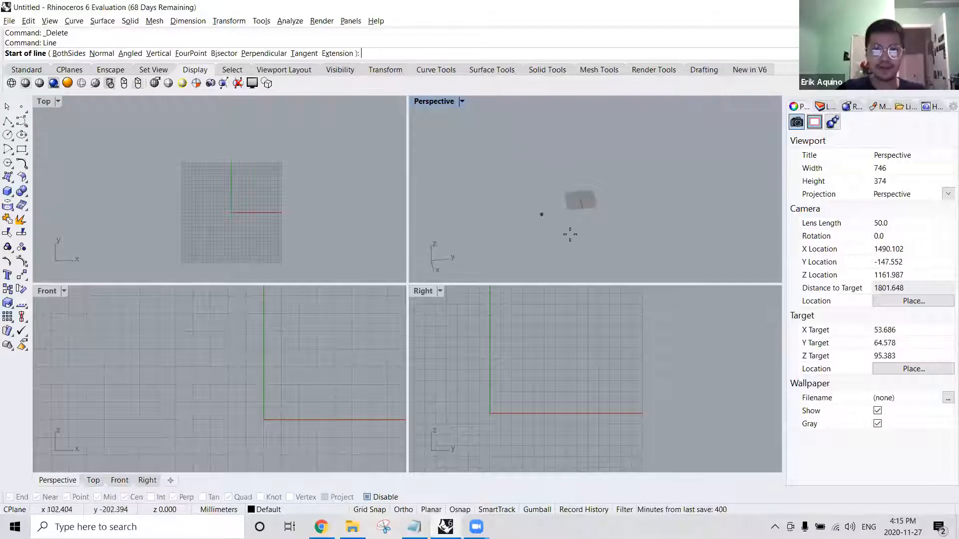
{"action": "left_click", "coordinate": [522, 188]}
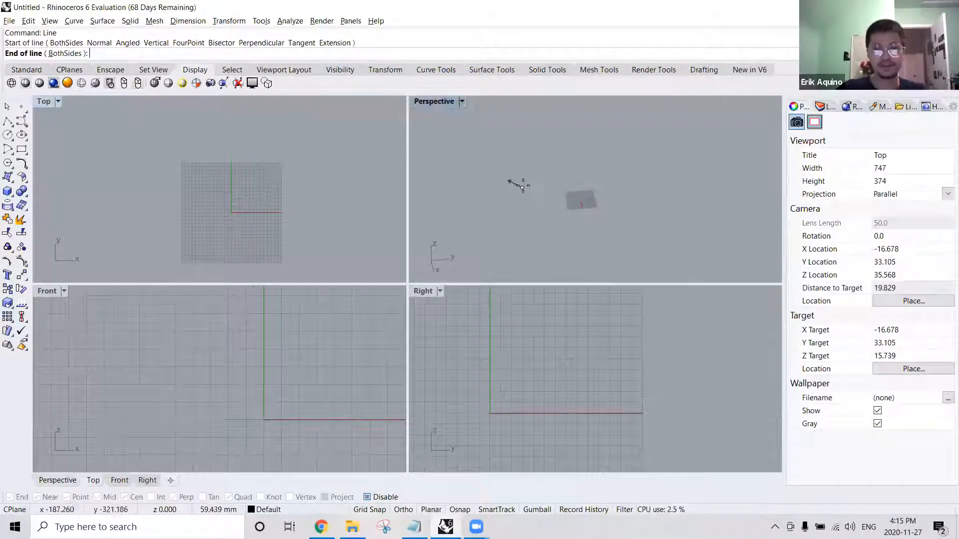
{"action": "left_click", "coordinate": [636, 231]}
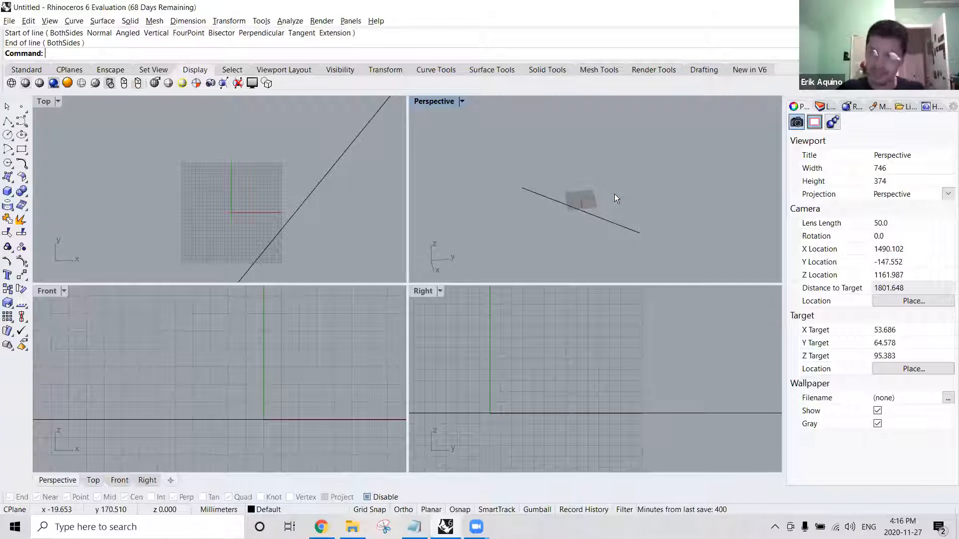
{"action": "left_click", "coordinate": [602, 227]}
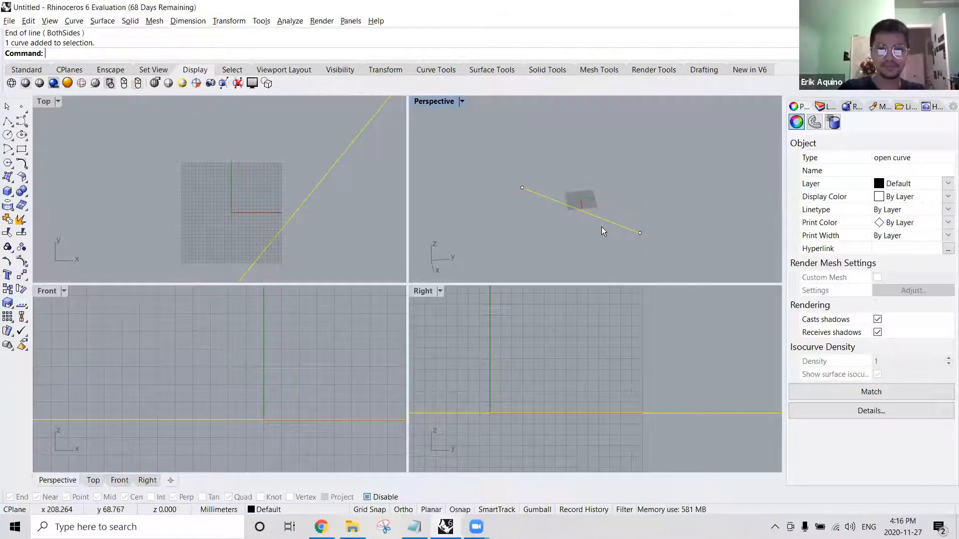
{"action": "key", "text": "Delete"}
Start a line at the origin by entering the coordinates 0,0,0 for its start point.
{"action": "type", "text": "line"}
{"action": "key", "text": "Return"}
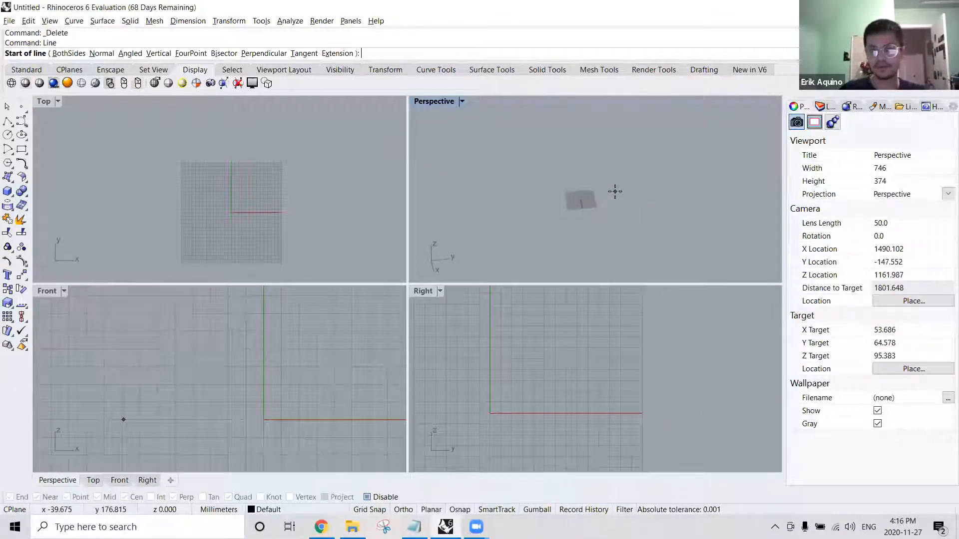
{"action": "type", "text": "0,0"}
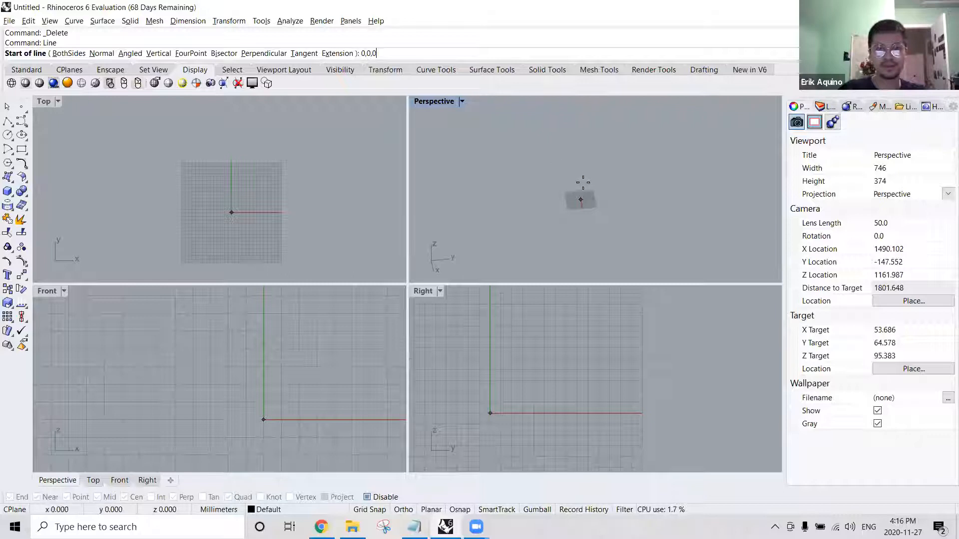
{"action": "right_click_drag", "start_coordinate": [548, 196], "coordinate": [605, 230]}
{"action": "scroll", "coordinate": [596, 210], "scroll_direction": "up", "scroll_amount": 4}
{"action": "scroll", "coordinate": [533, 206], "scroll_direction": "up", "scroll_amount": 2}
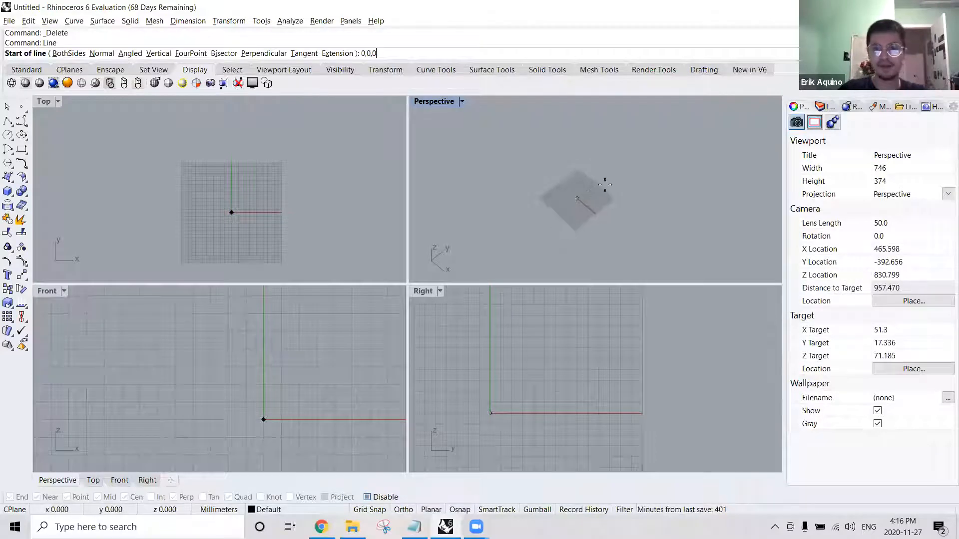
{"action": "scroll", "coordinate": [543, 212], "scroll_direction": "down", "scroll_amount": 4}
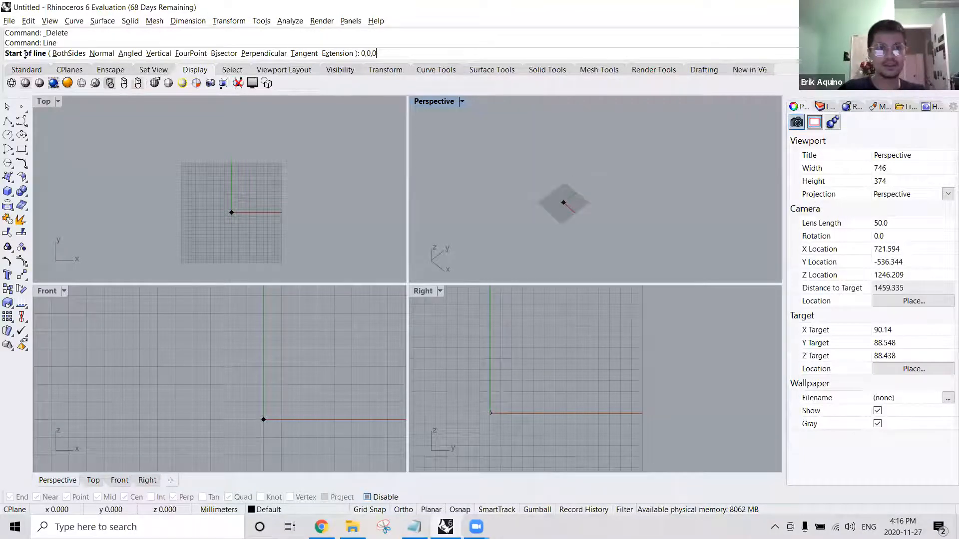
{"action": "key", "text": "Return"}
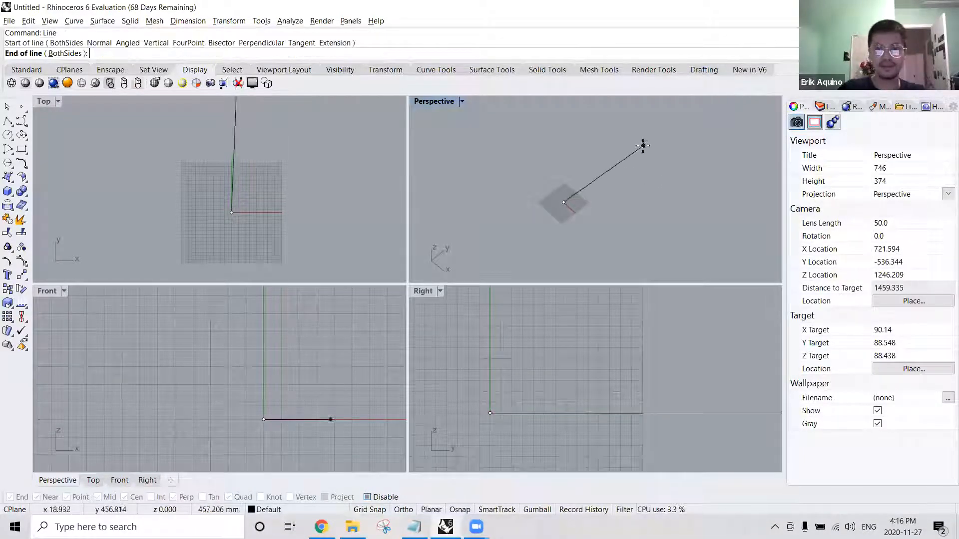
End the line along the X axis at the coordinates 500,0,0, and delete the finished line.
{"action": "right_click_drag", "start_coordinate": [583, 225], "coordinate": [651, 208]}
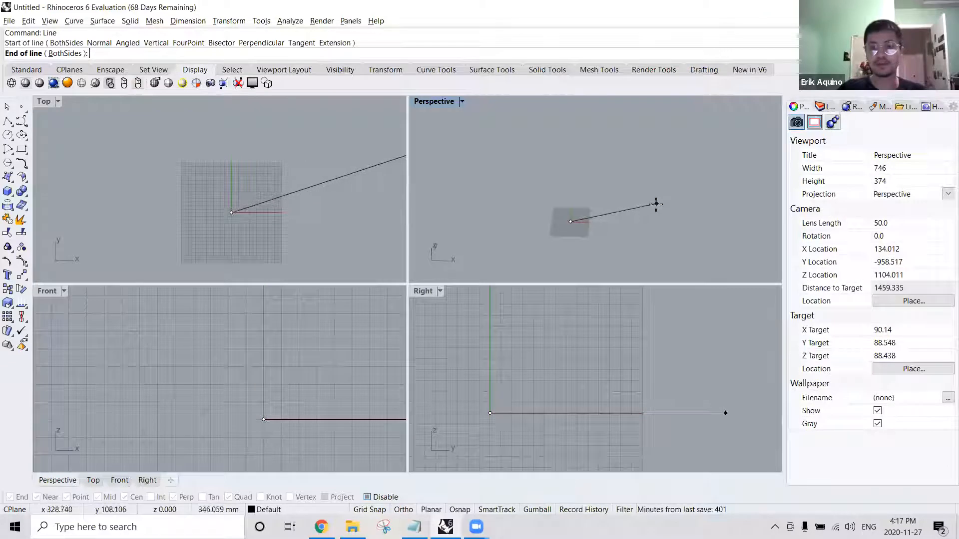
{"action": "right_click_drag", "start_coordinate": [651, 217], "coordinate": [654, 248]}
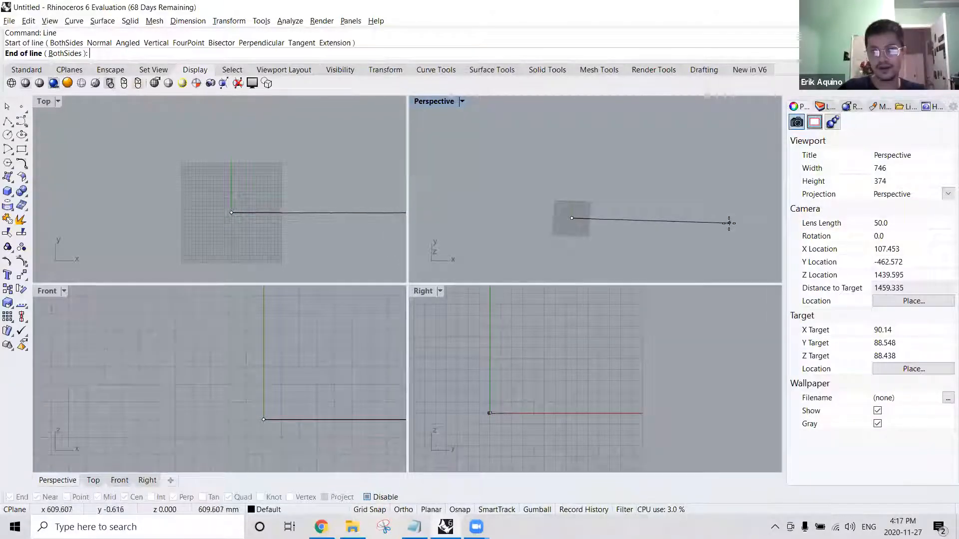
{"action": "type", "text": "500,"}
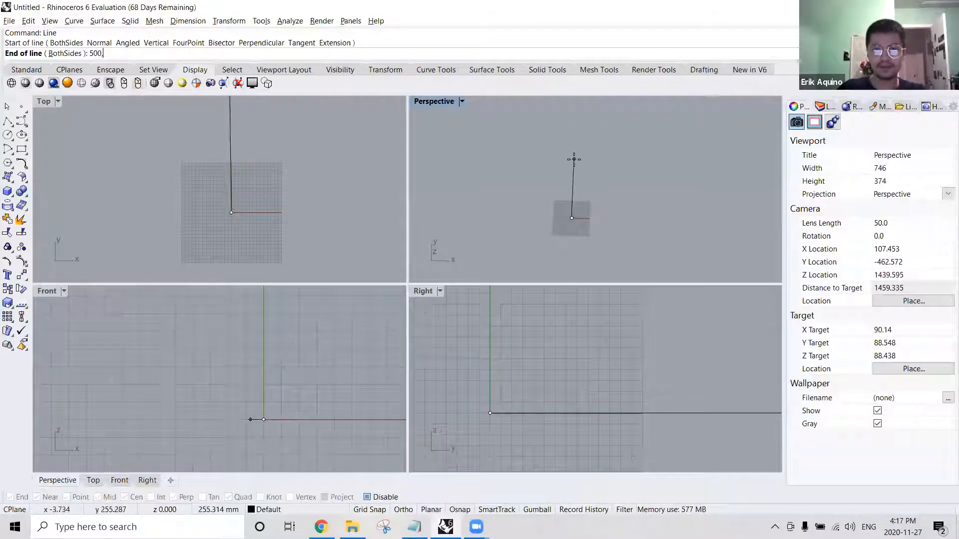
{"action": "type", "text": "0"}
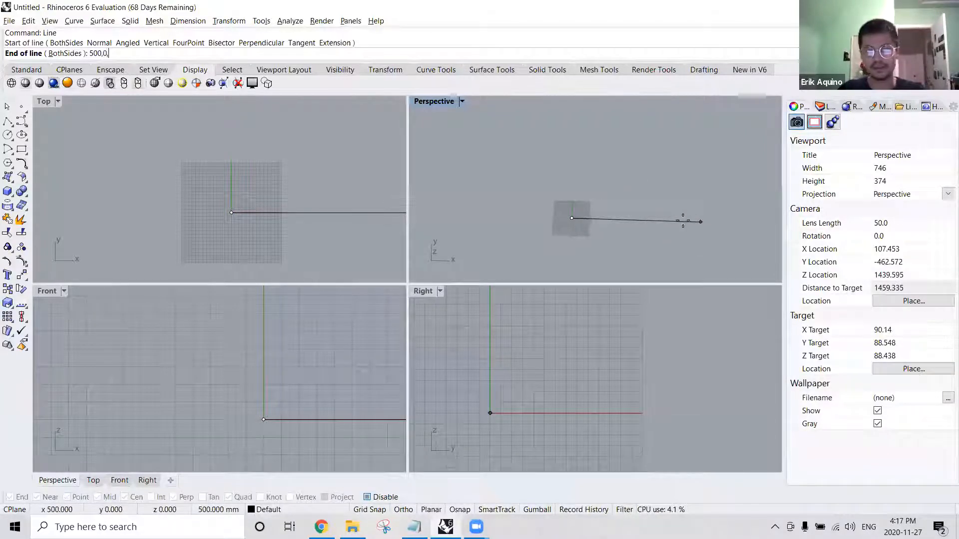
{"action": "right_click_drag", "start_coordinate": [670, 230], "coordinate": [674, 165]}
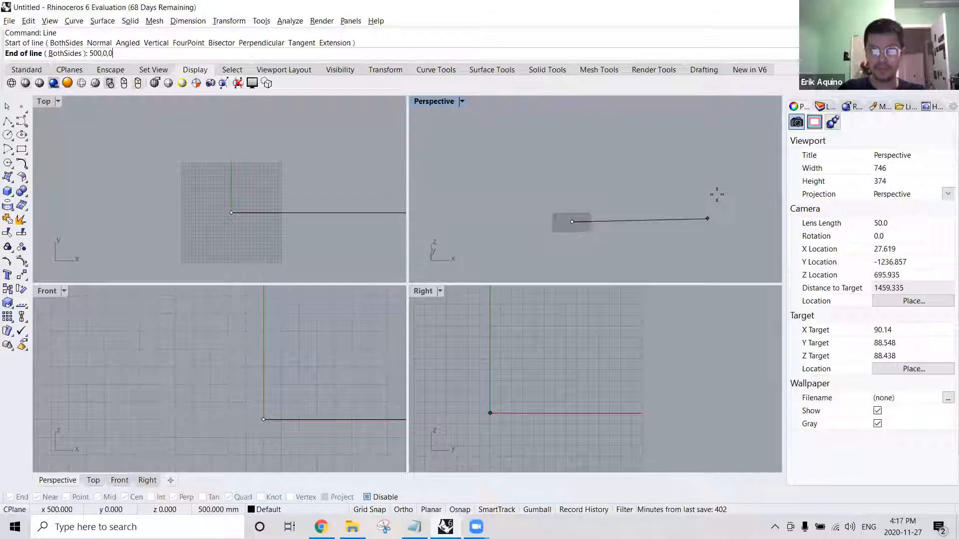
{"action": "key", "text": "Return"}
{"action": "right_click_drag", "start_coordinate": [716, 137], "coordinate": [639, 214]}
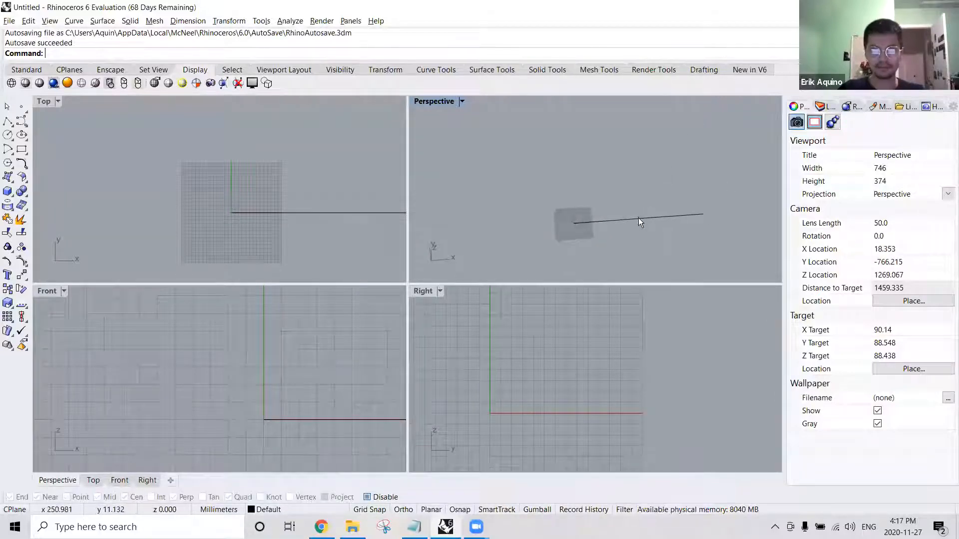
{"action": "left_click", "coordinate": [640, 218]}
{"action": "key", "text": "Delete"}
Start a new line with its first point at 0,0,0.
{"action": "type", "text": "Line"}
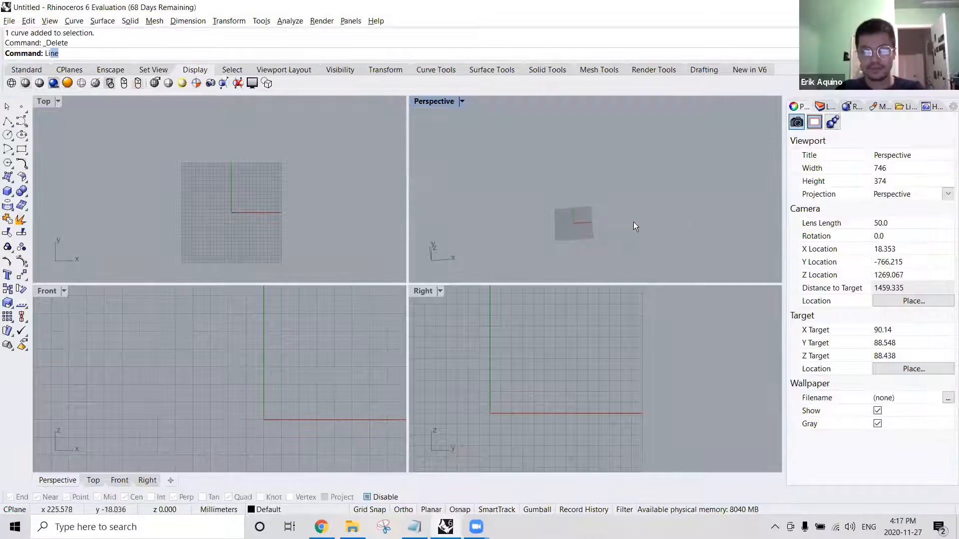
{"action": "key", "text": "Return"}
{"action": "type", "text": "0.0,0"}
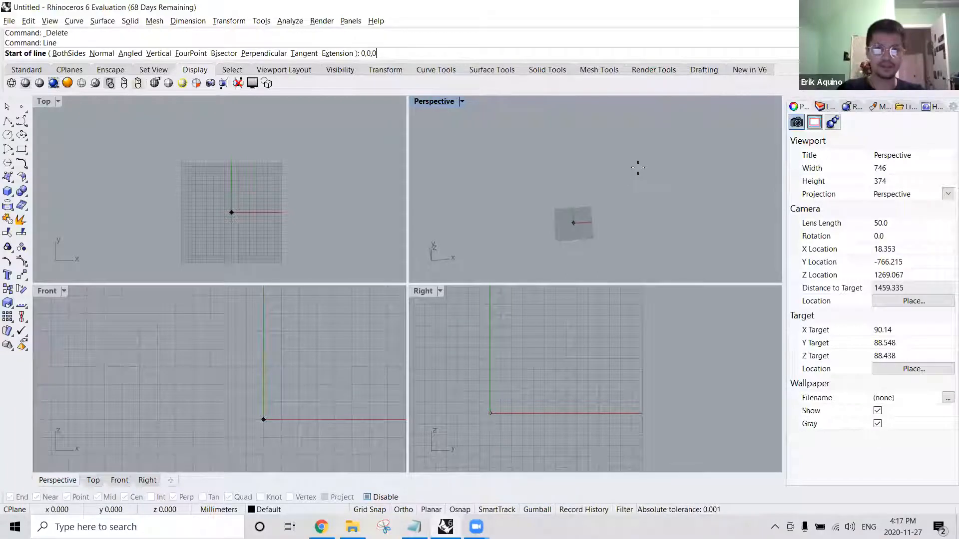
{"action": "key", "text": "Return"}
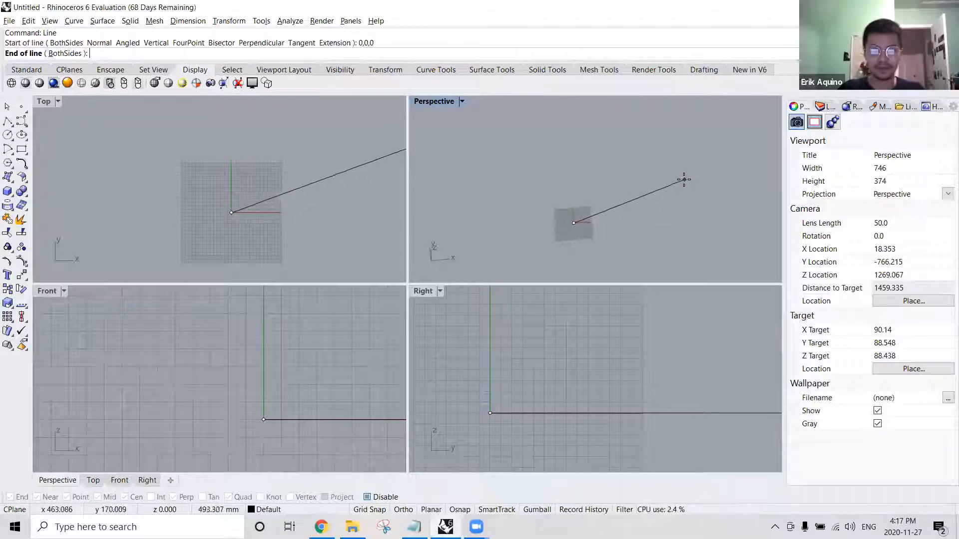
Set the line's length to 500 mm, place its end diagonally between the X and Y axes in Perspective, and delete it.
{"action": "type", "text": "500"}
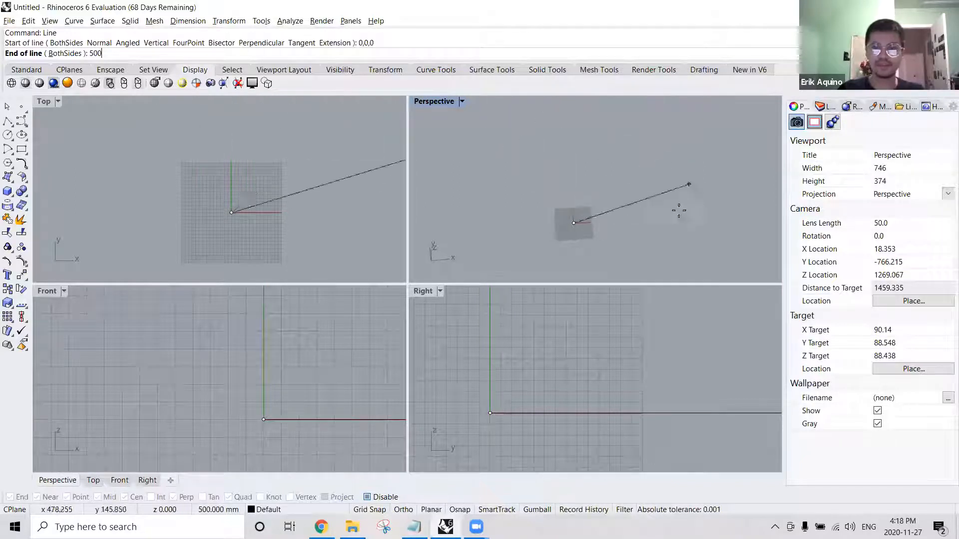
{"action": "scroll", "coordinate": [547, 170], "scroll_direction": "down", "scroll_amount": 2}
{"action": "right_click_drag", "start_coordinate": [548, 169], "coordinate": [544, 176]}
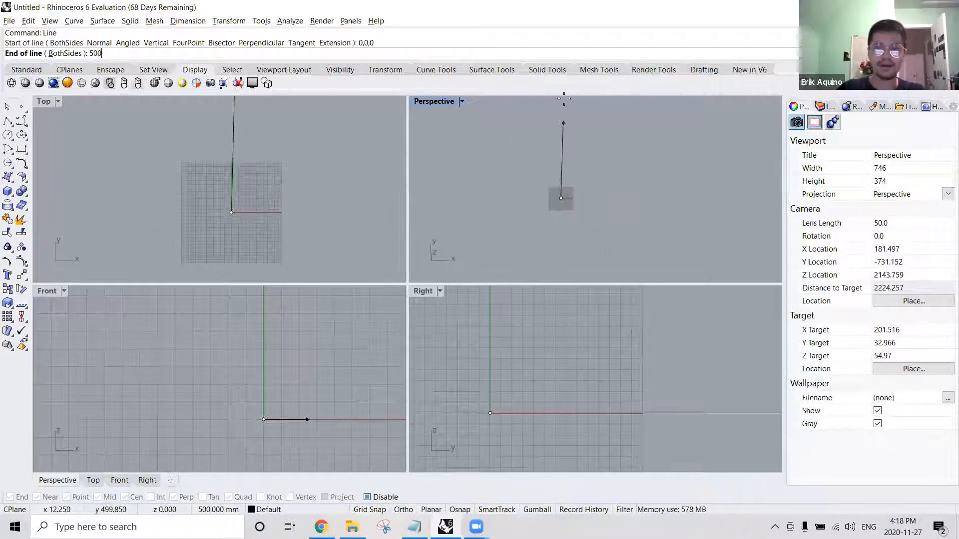
{"action": "left_click", "coordinate": [631, 122]}
{"action": "right_click_drag", "start_coordinate": [581, 185], "coordinate": [611, 128]}
{"action": "scroll", "coordinate": [613, 165], "scroll_direction": "up", "scroll_amount": 2}
{"action": "scroll", "coordinate": [615, 171], "scroll_direction": "up", "scroll_amount": 2}
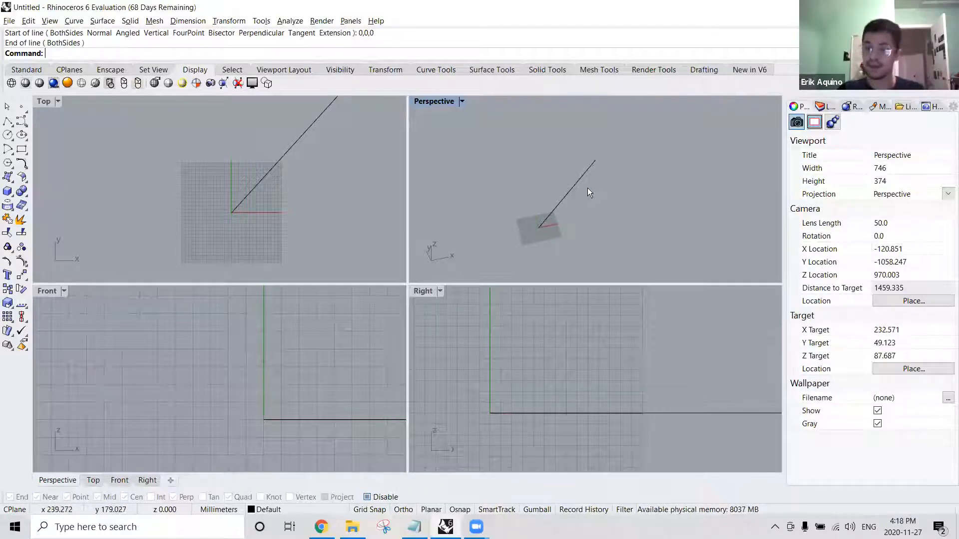
{"action": "right_click_drag", "start_coordinate": [595, 186], "coordinate": [575, 208]}
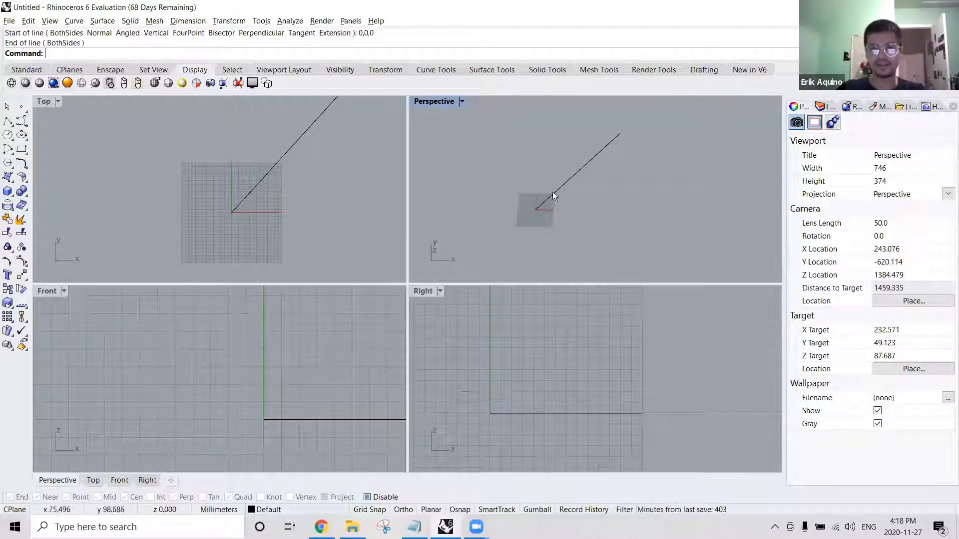
{"action": "left_click", "coordinate": [585, 165]}
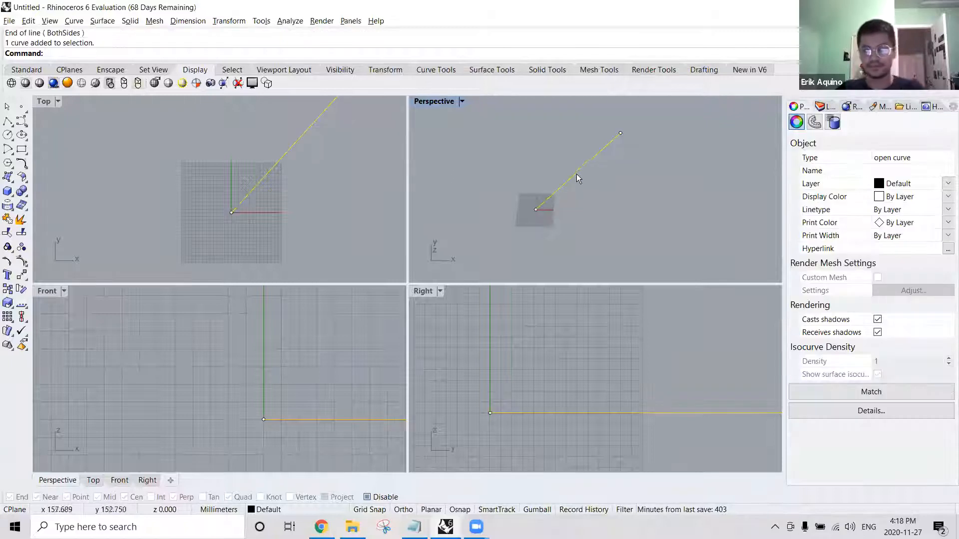
{"action": "key", "text": "Delete"}
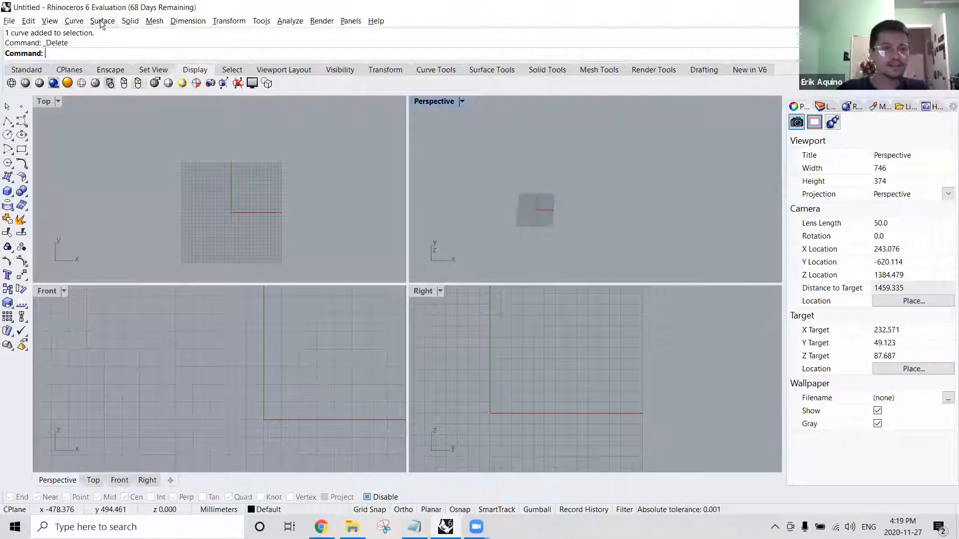
Examine the available curve and solid commands, such as polylines, circles, primitive solids, extrusions and Boolean operations.
{"action": "left_click", "coordinate": [74, 21]}
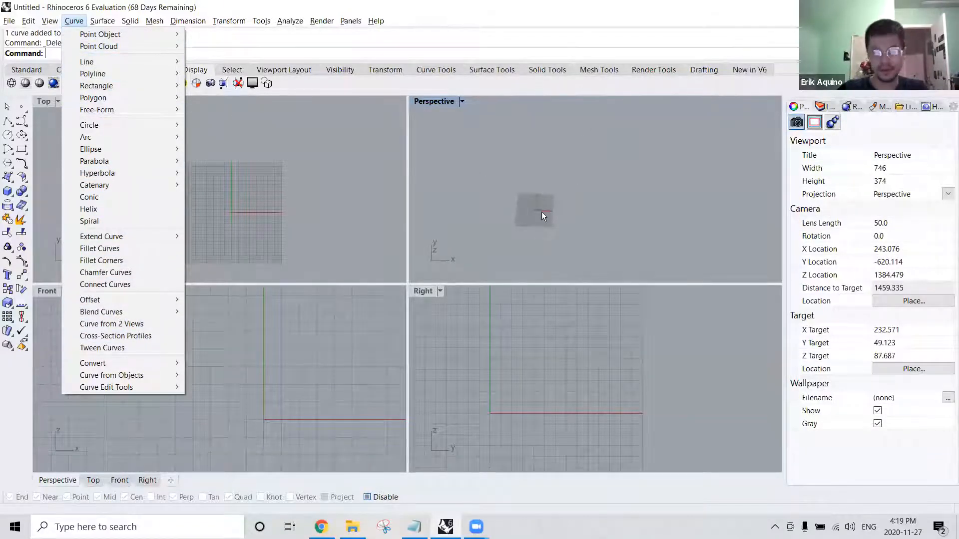
{"action": "left_click", "coordinate": [78, 21]}
{"action": "left_click", "coordinate": [78, 20]}
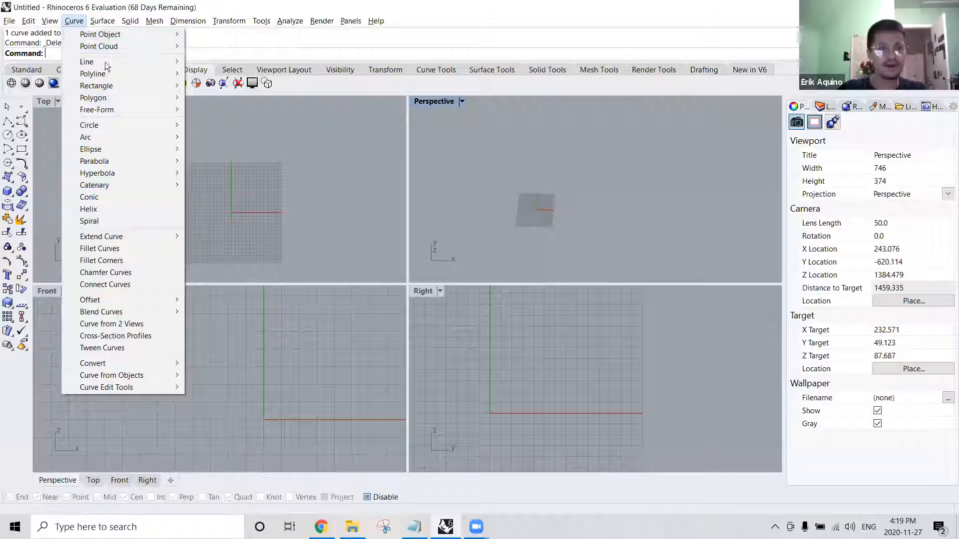
{"action": "mouse_move", "coordinate": [106, 62]}
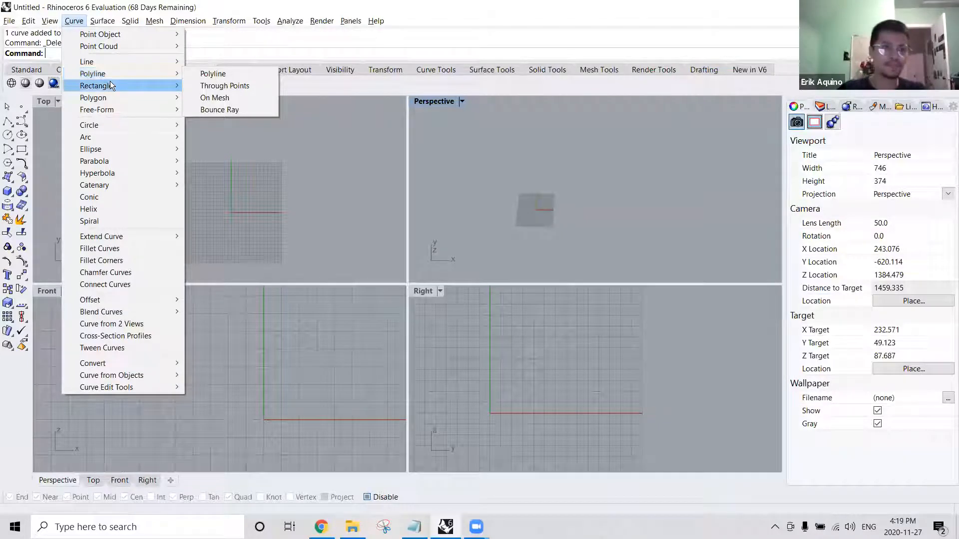
{"action": "left_click", "coordinate": [113, 109]}
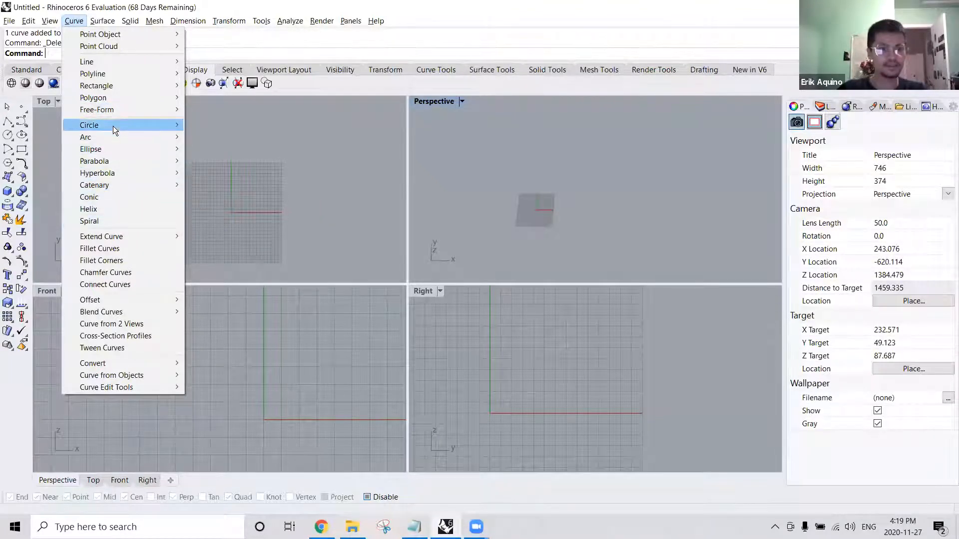
{"action": "mouse_move", "coordinate": [115, 24]}
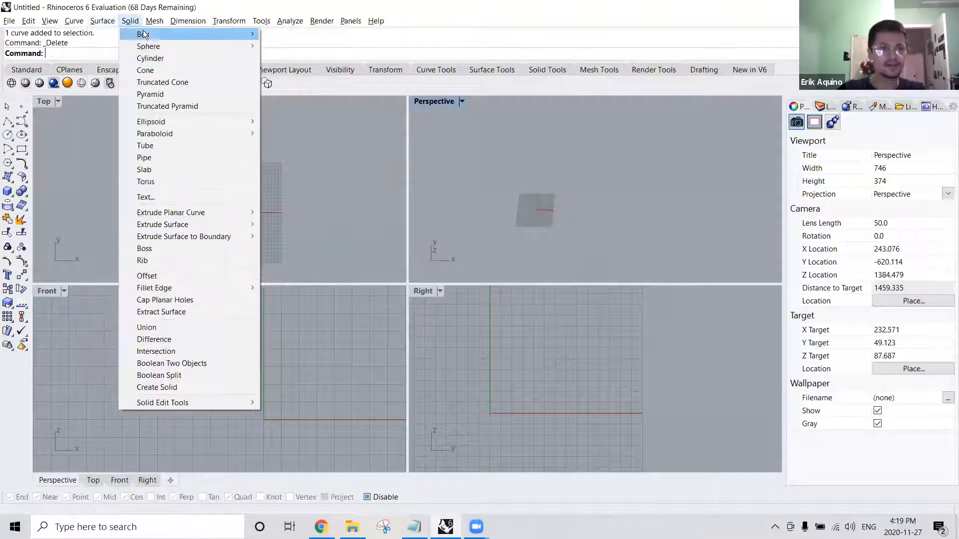
{"action": "mouse_move", "coordinate": [149, 36]}
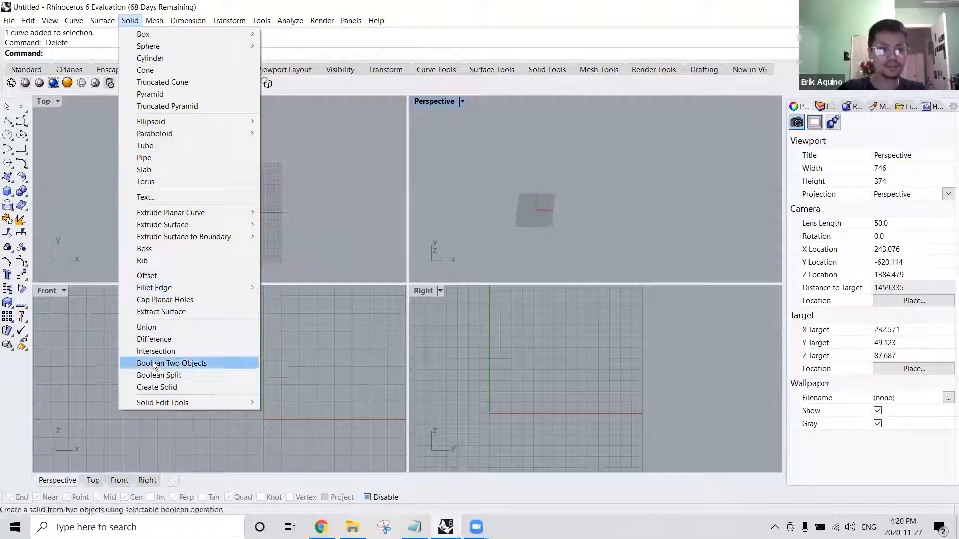
{"action": "mouse_move", "coordinate": [190, 212]}
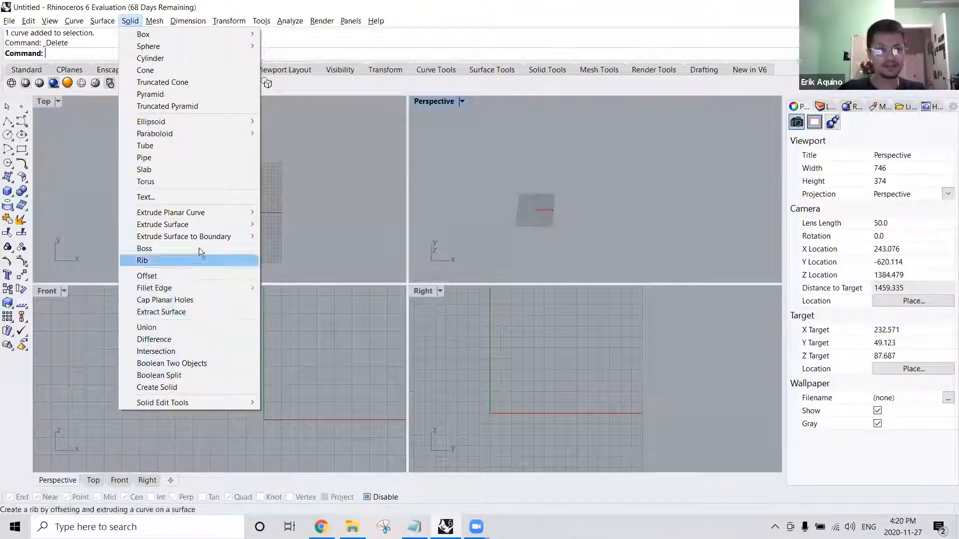
{"action": "mouse_move", "coordinate": [79, 22]}
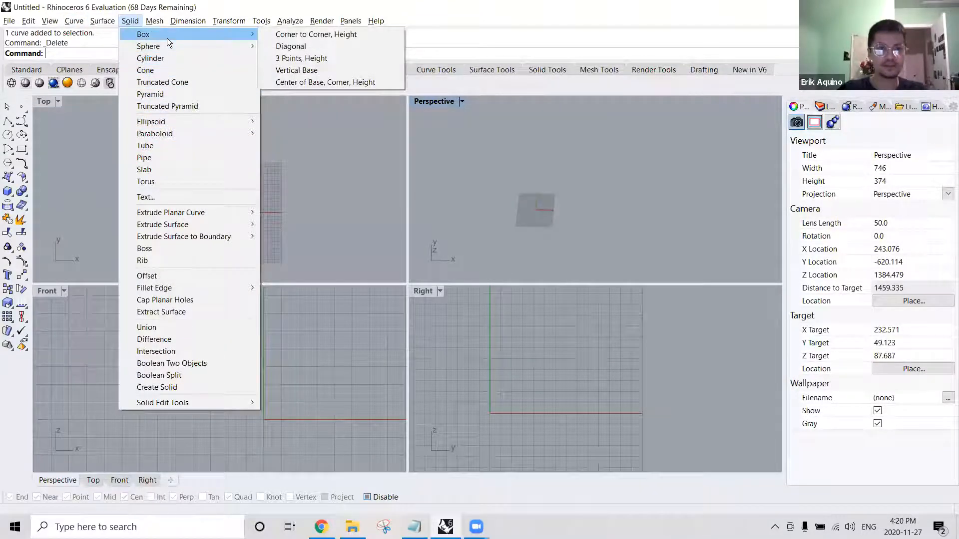
Draw a corner-to-corner box from 0,0,0 with a freehand base of about 452 by 357 mm and a height of 300 mm.
{"action": "mouse_move", "coordinate": [237, 33]}
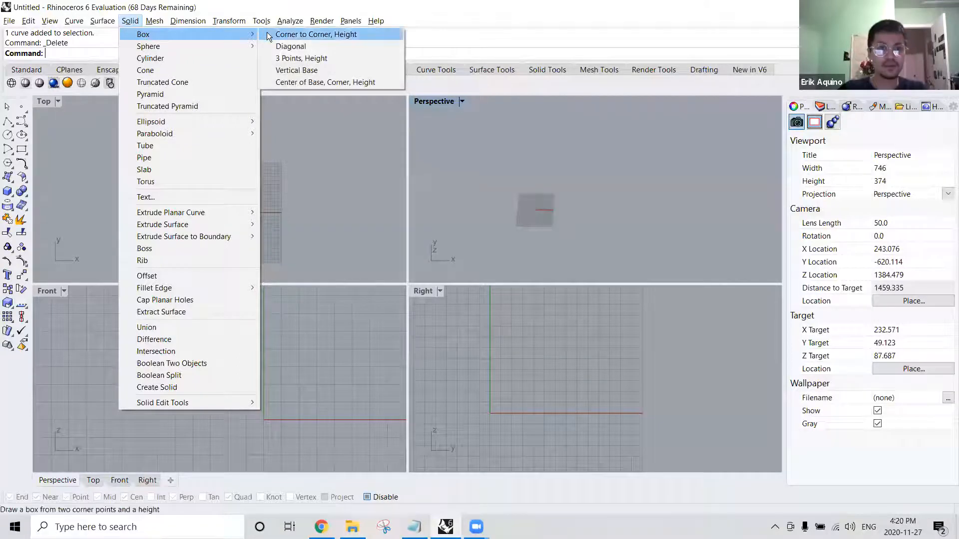
{"action": "left_click", "coordinate": [271, 33]}
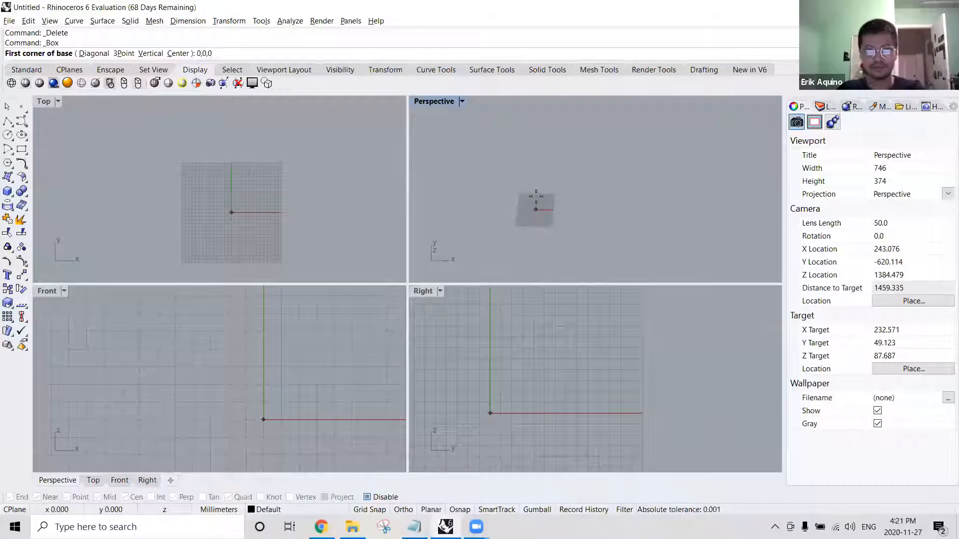
{"action": "key", "text": "Return"}
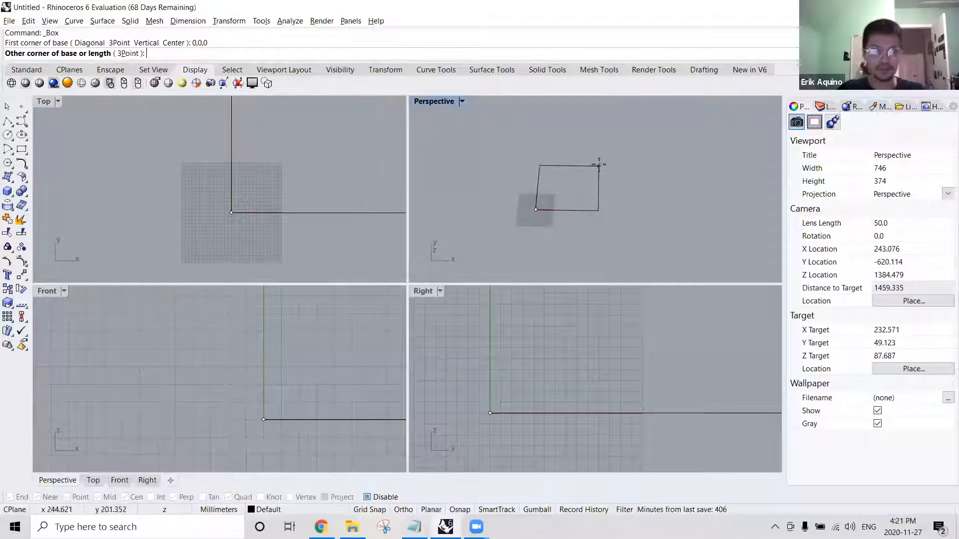
{"action": "left_click", "coordinate": [648, 135]}
{"action": "right_click_drag", "start_coordinate": [646, 137], "coordinate": [599, 137]}
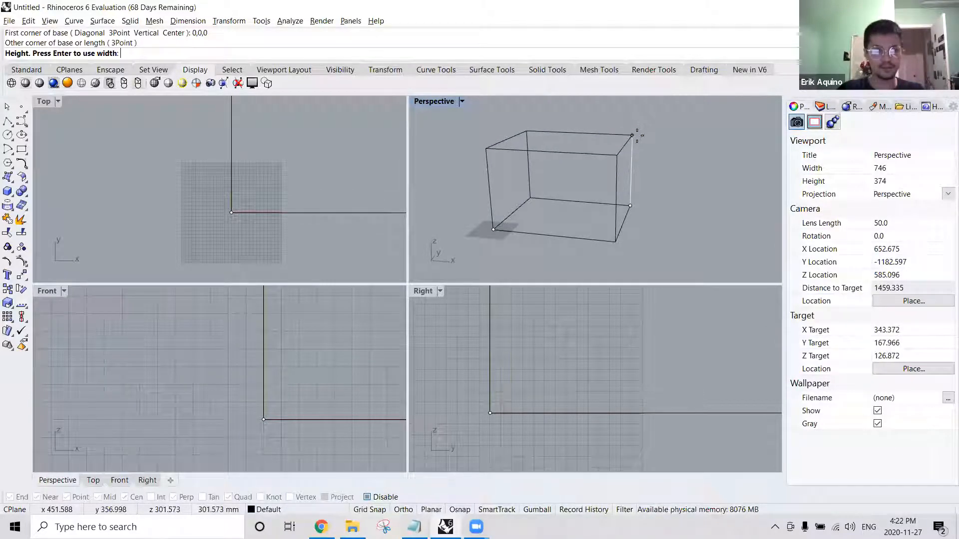
{"action": "type", "text": "300"}
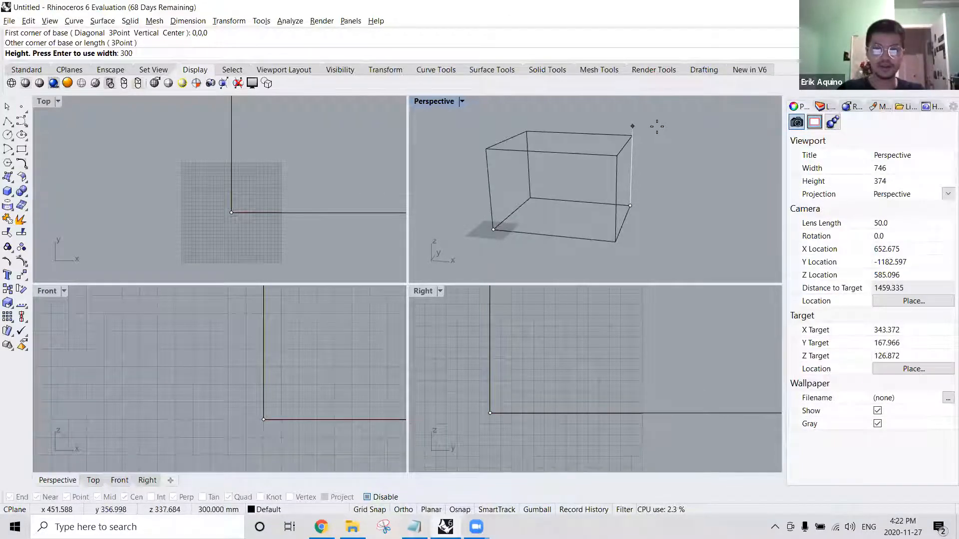
{"action": "key", "text": "Return"}
{"action": "mouse_move", "coordinate": [653, 129]}
{"action": "right_mouse_down"}
{"action": "mouse_move", "coordinate": [648, 155]}
{"action": "mouse_move", "coordinate": [555, 207]}
{"action": "mouse_move", "coordinate": [631, 224]}
{"action": "mouse_move", "coordinate": [545, 194]}
{"action": "mouse_move", "coordinate": [579, 193]}
{"action": "mouse_move", "coordinate": [582, 203]}
{"action": "right_mouse_up"}
{"action": "scroll", "coordinate": [579, 193], "scroll_direction": "down", "scroll_amount": 4}
Start a second box with the 3Point option and draw its first edge about 473 mm long, parallel to the X axis beside the first box.
{"action": "type", "text": "Box"}
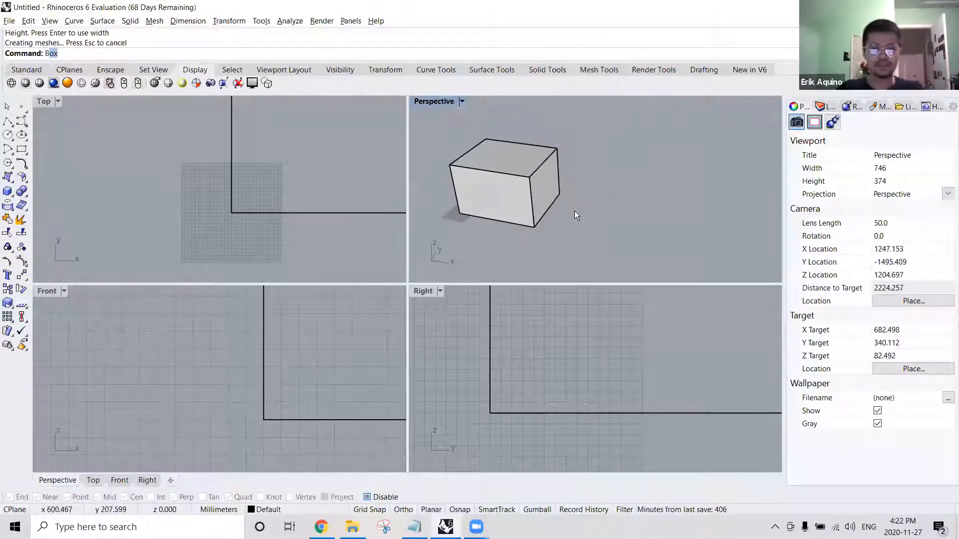
{"action": "key", "text": "Return"}
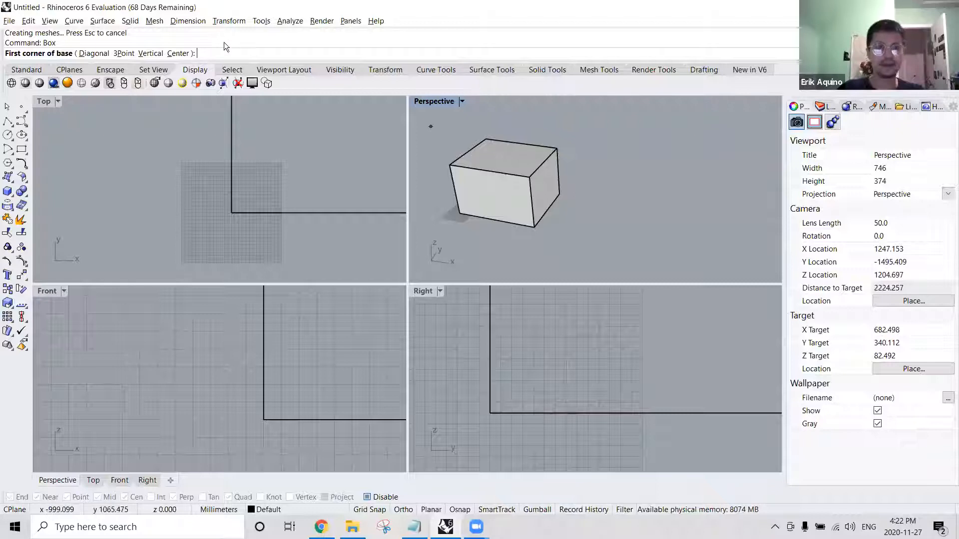
{"action": "left_click", "coordinate": [124, 53]}
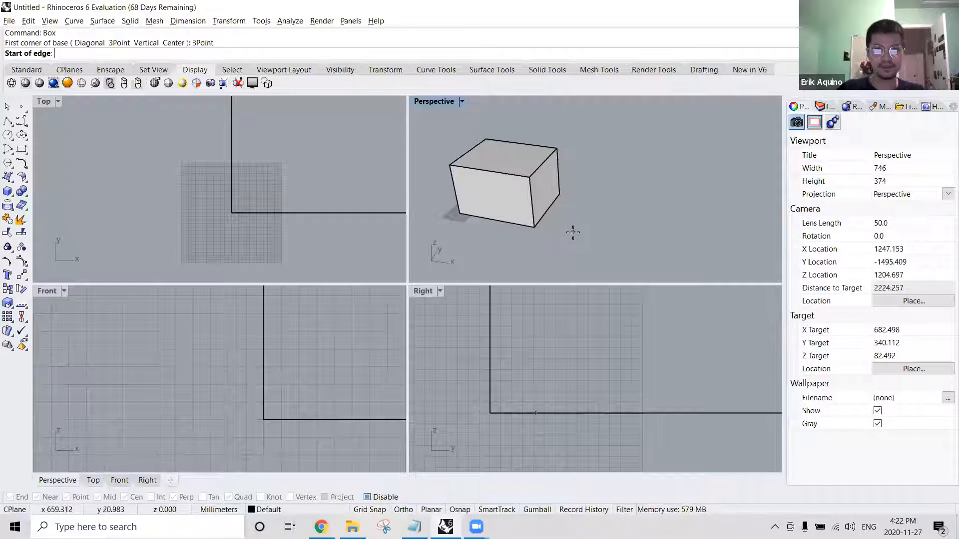
{"action": "left_click", "coordinate": [573, 230]}
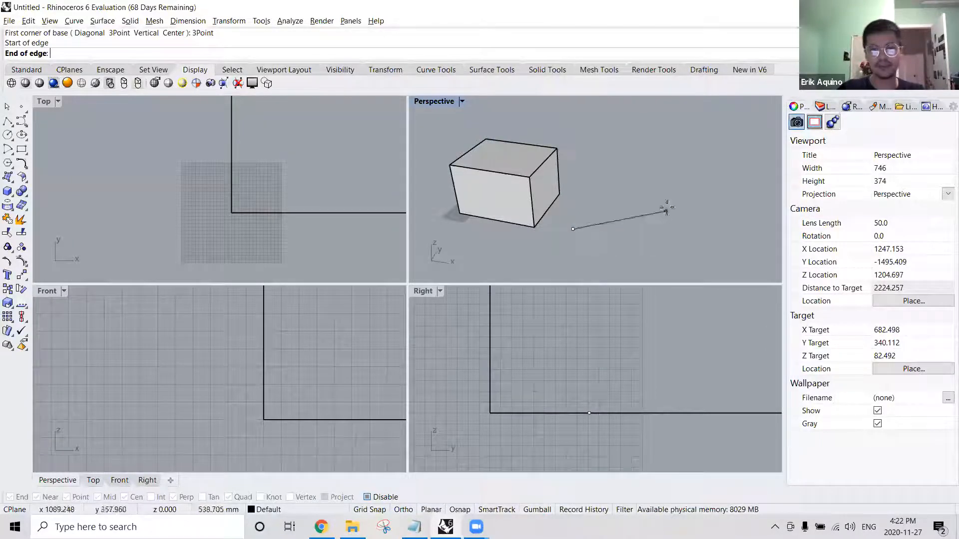
{"action": "right_click_drag", "start_coordinate": [644, 208], "coordinate": [674, 214]}
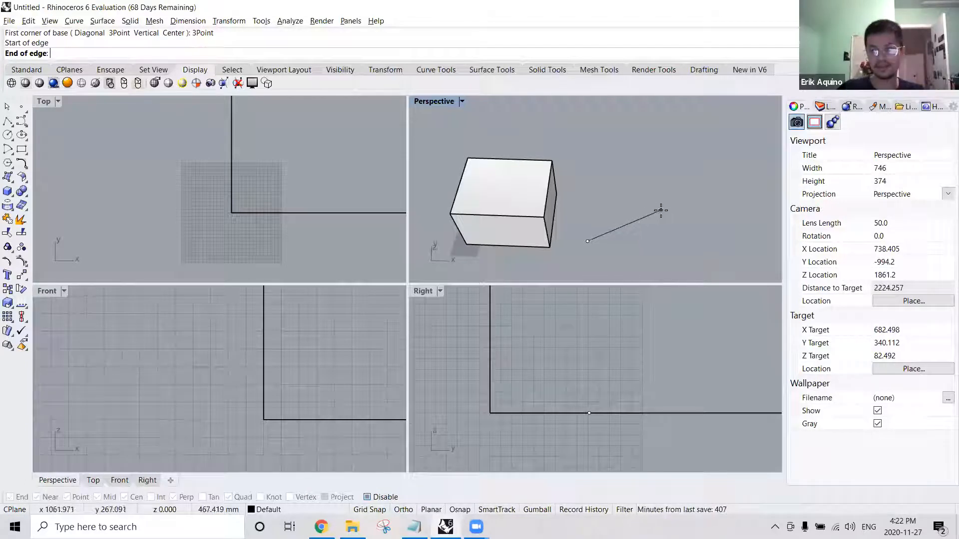
{"action": "key", "text": "shift"}
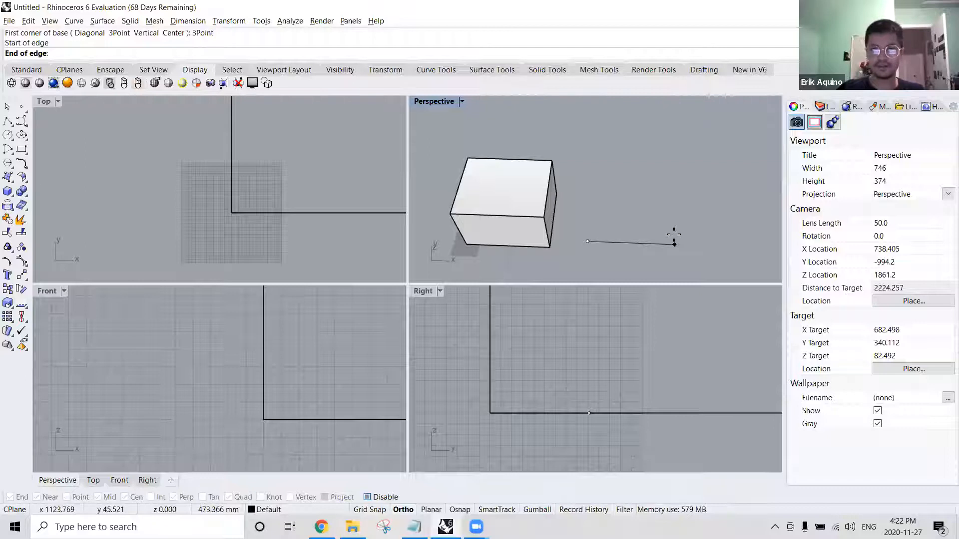
{"action": "left_click", "coordinate": [674, 235]}
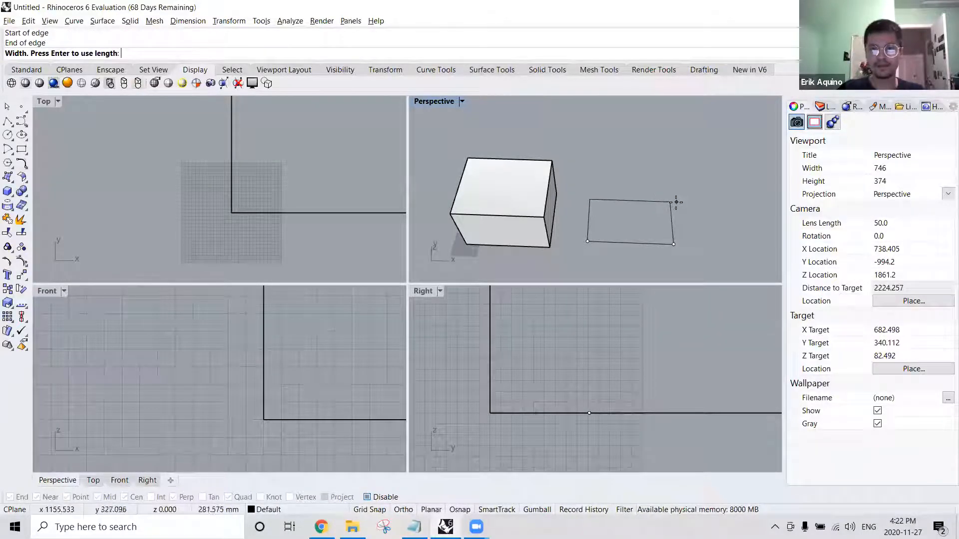
Give the three-point box a freehand width of about 239 mm and pick its height in Perspective.
{"action": "right_click_drag", "start_coordinate": [664, 195], "coordinate": [617, 175]}
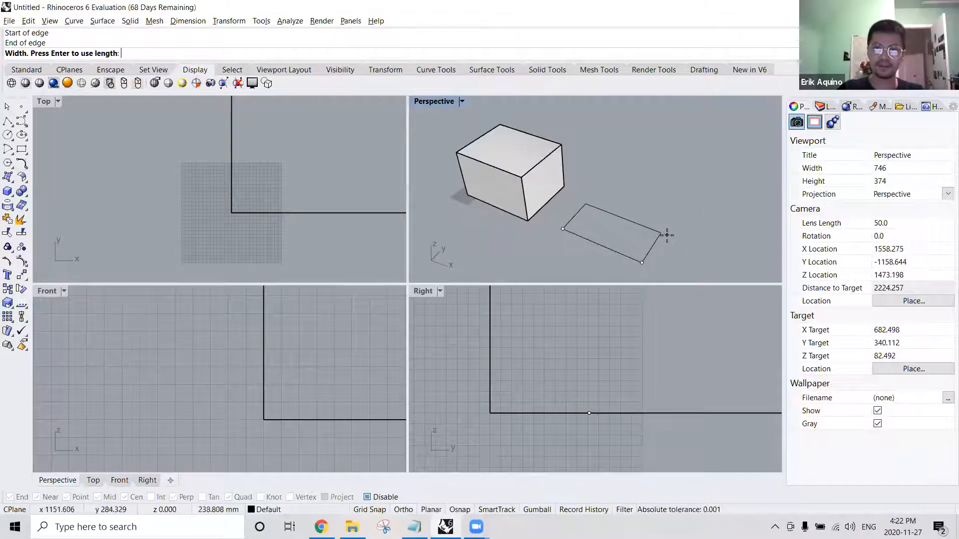
{"action": "left_click", "coordinate": [666, 235]}
{"action": "right_click_drag", "start_coordinate": [666, 235], "coordinate": [689, 167]}
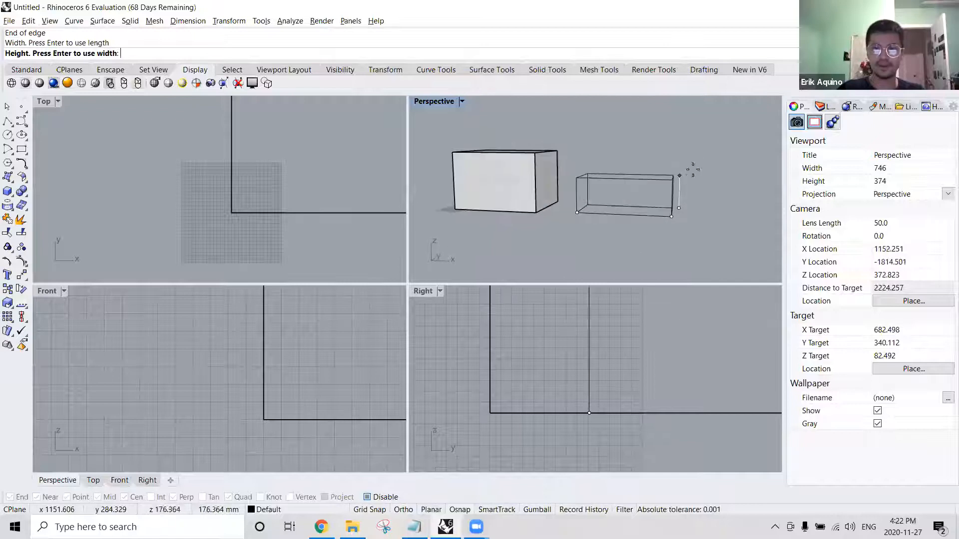
{"action": "left_click", "coordinate": [636, 152]}
{"action": "right_click_drag", "start_coordinate": [602, 156], "coordinate": [581, 222]}
Select the box at the origin, clear the selection, and select each of the two boxes in turn.
{"action": "left_click", "coordinate": [532, 171]}
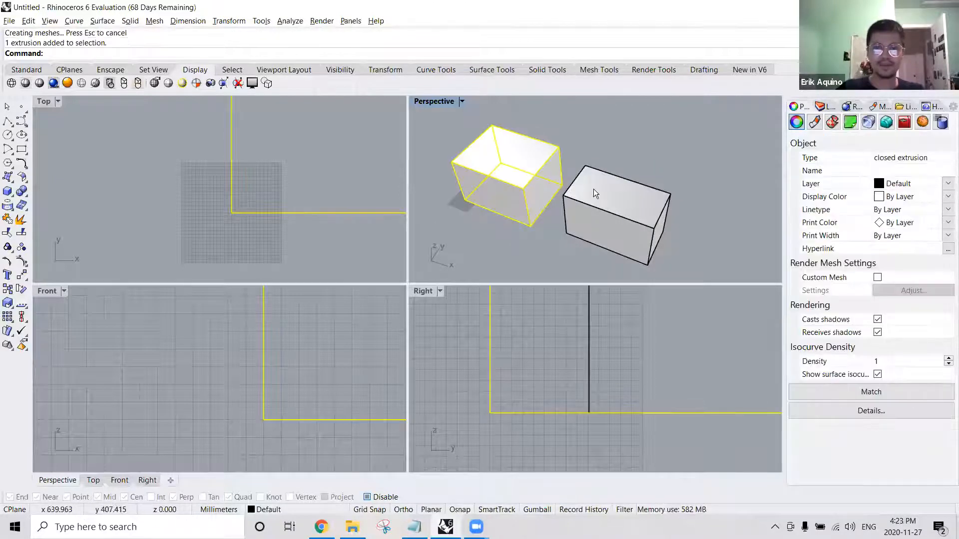
{"action": "left_click", "coordinate": [605, 132]}
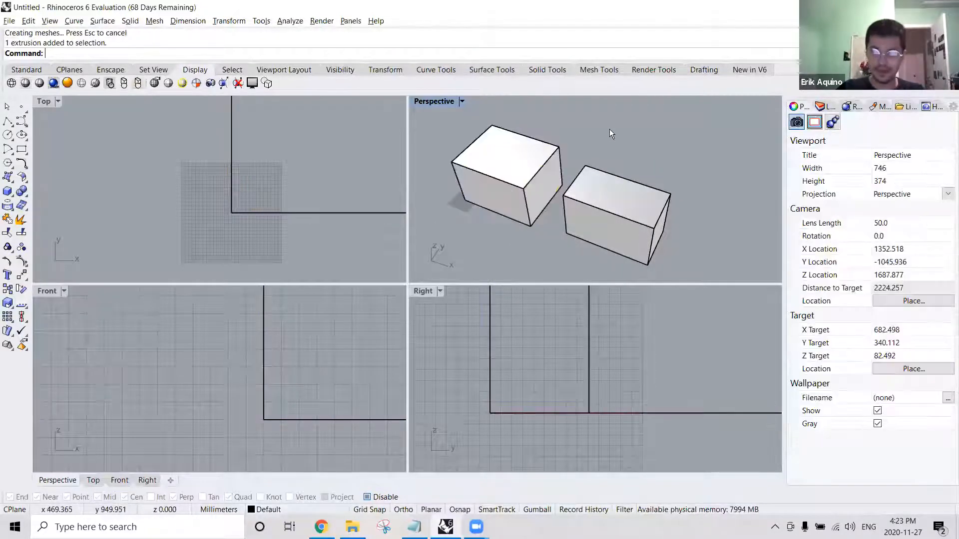
{"action": "left_click", "coordinate": [535, 154]}
{"action": "left_click", "coordinate": [587, 188]}
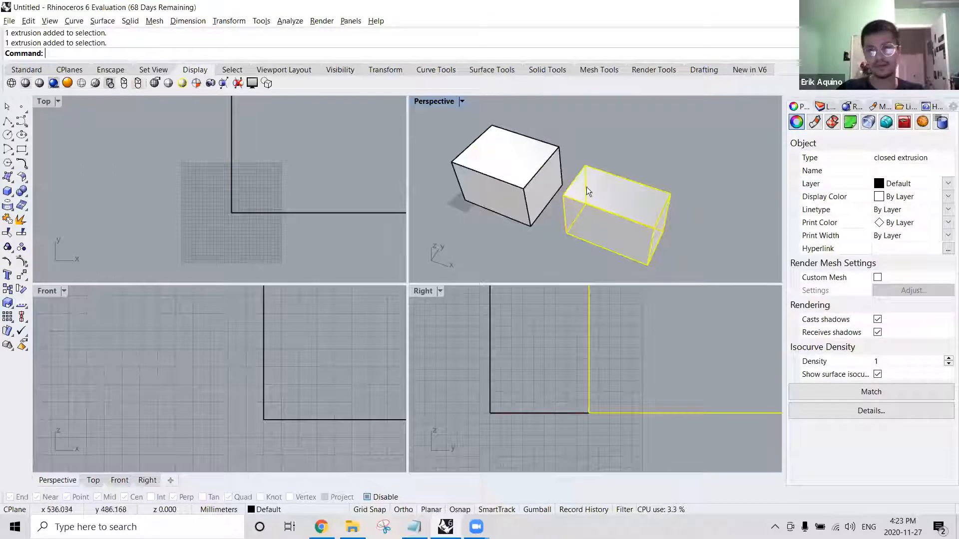
{"action": "right_click", "coordinate": [589, 179]}
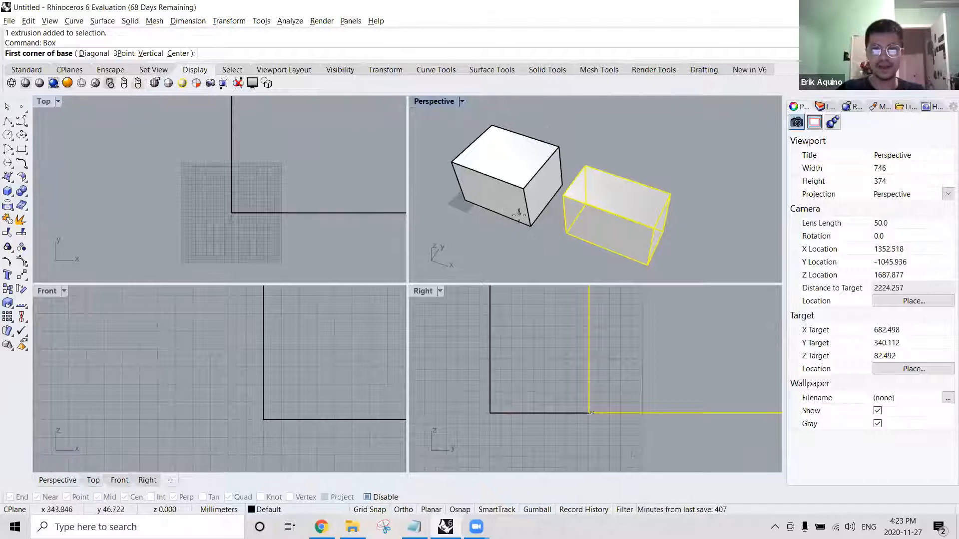
{"action": "right_click_drag", "start_coordinate": [567, 242], "coordinate": [583, 238]}
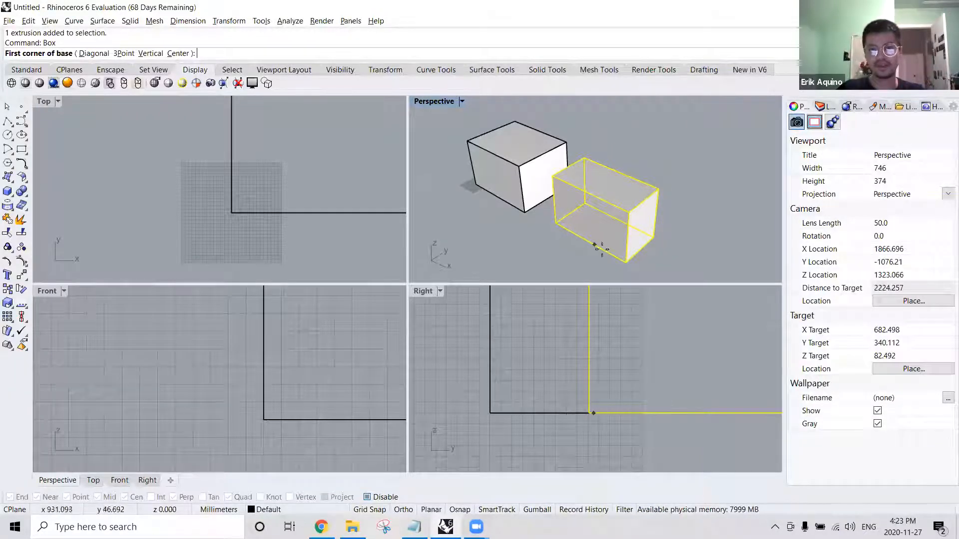
{"action": "right_click_drag", "start_coordinate": [594, 177], "coordinate": [516, 223]}
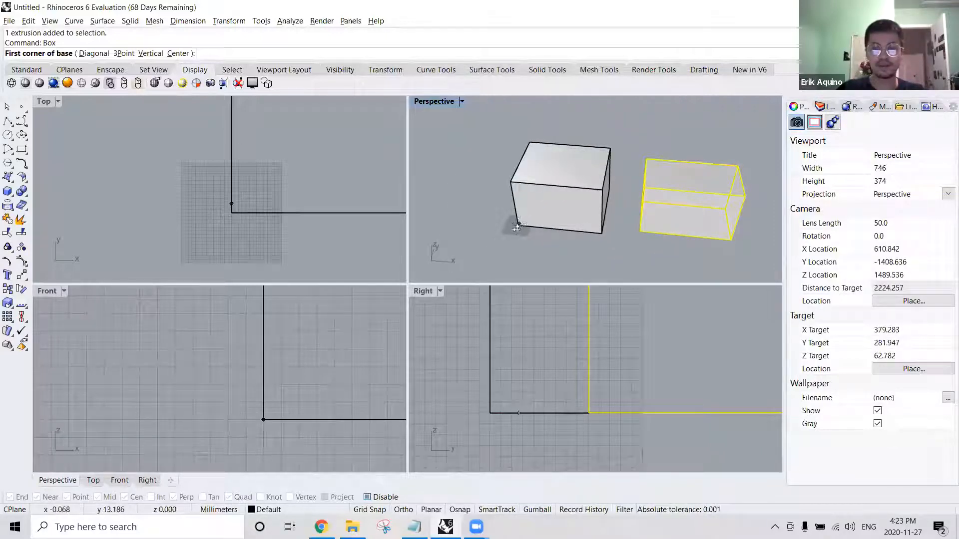
{"action": "right_click_drag", "start_coordinate": [516, 227], "coordinate": [584, 212]}
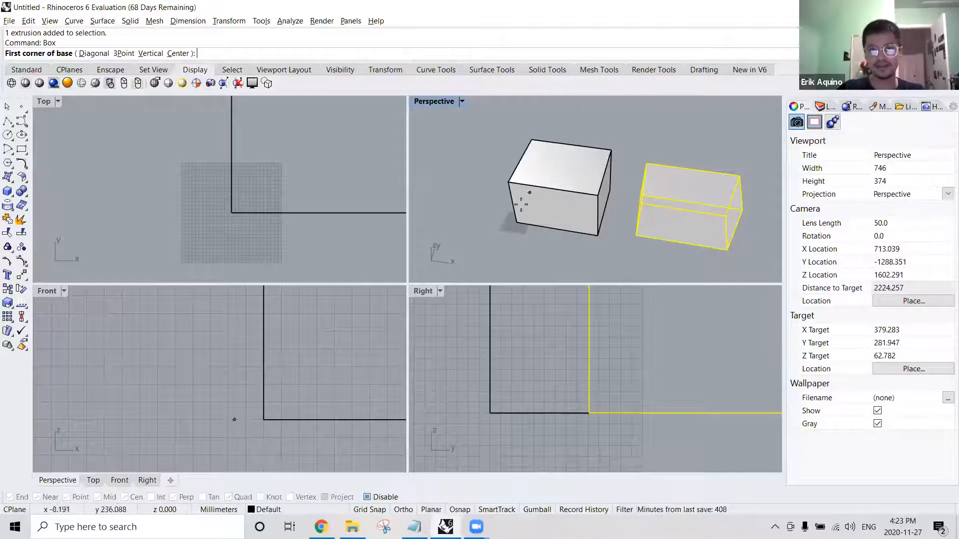
{"action": "right_click_drag", "start_coordinate": [601, 231], "coordinate": [602, 219]}
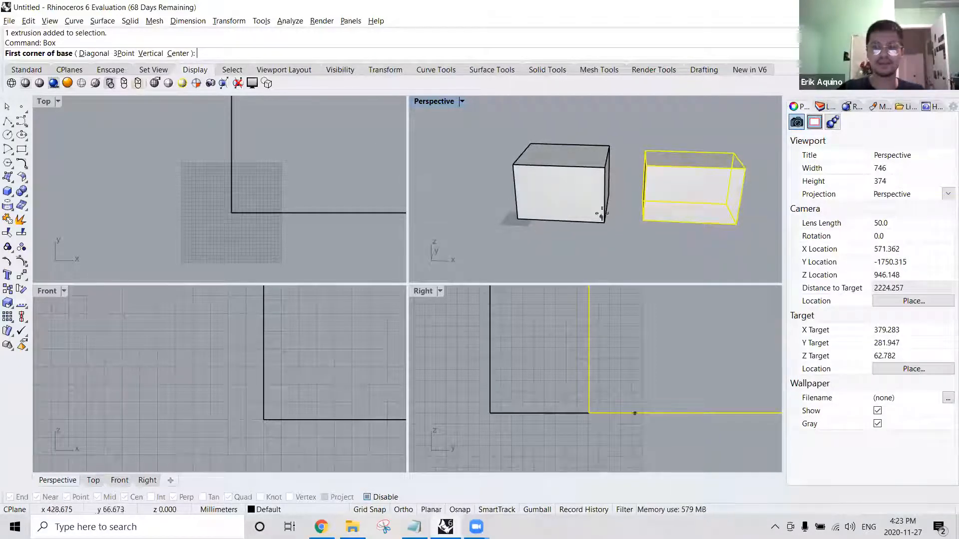
{"action": "right_click_drag", "start_coordinate": [595, 179], "coordinate": [567, 196]}
{"action": "key", "text": "Escape"}
{"action": "key", "text": "Escape"}
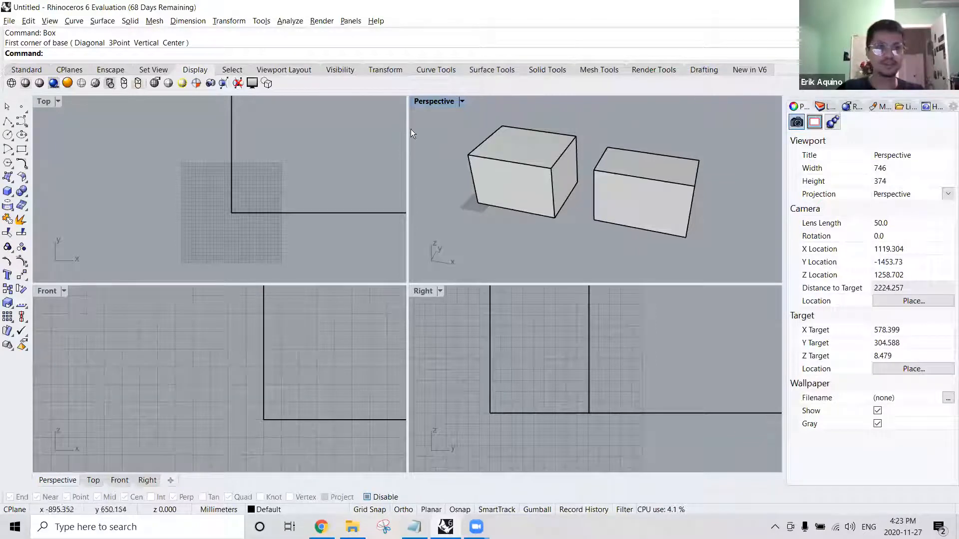
{"action": "key", "text": "space"}
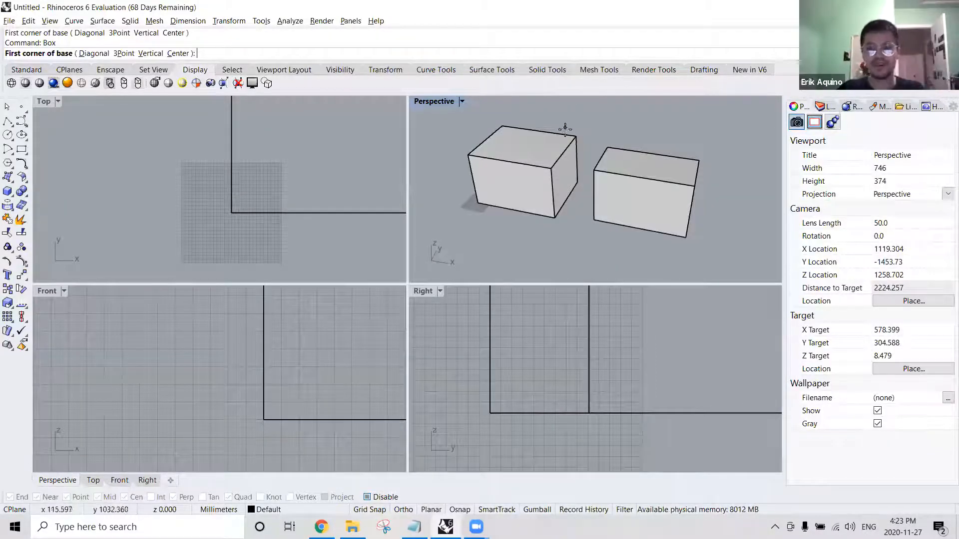
{"action": "key", "text": "Escape"}
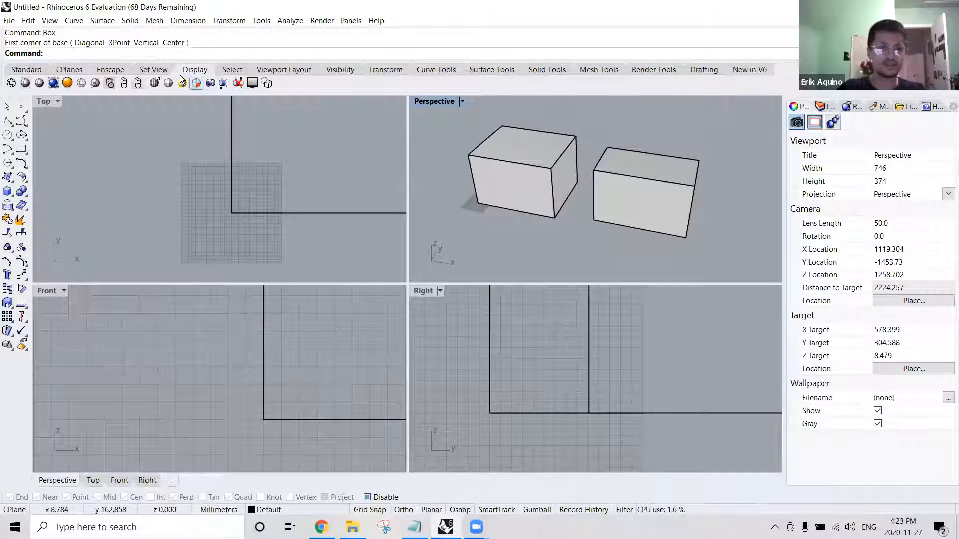
{"action": "left_click", "coordinate": [130, 21]}
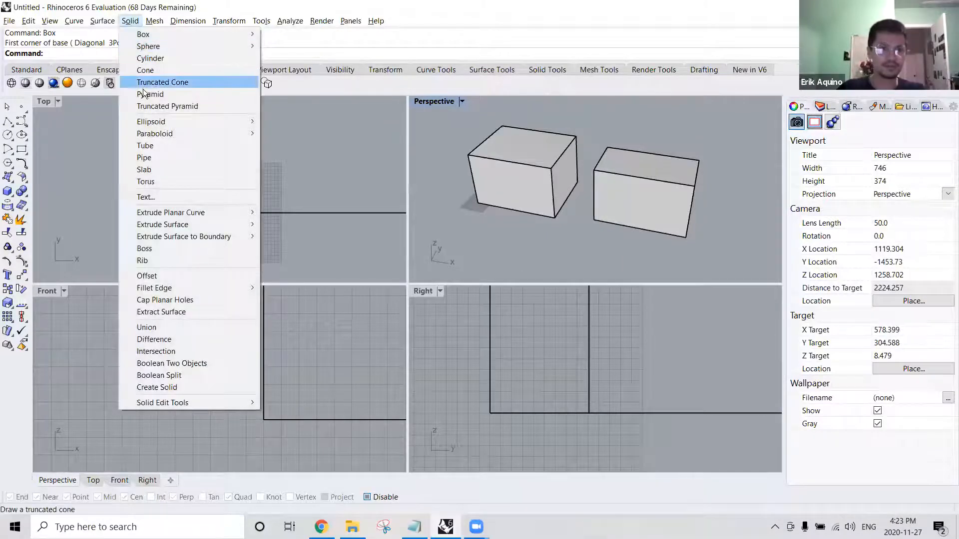
{"action": "mouse_move", "coordinate": [99, 24]}
{"action": "mouse_move", "coordinate": [134, 24]}
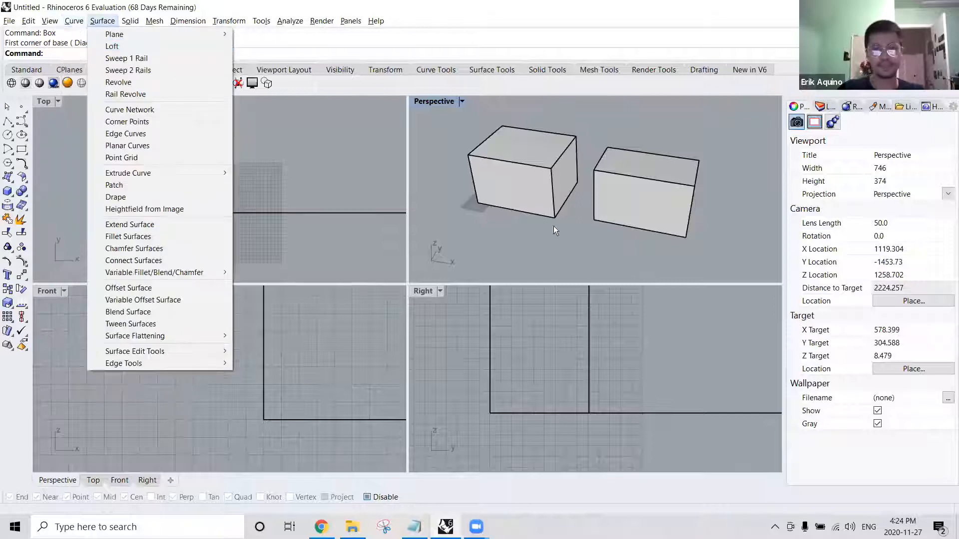
Maximize the Perspective viewport with the two boxes and free space beside them in view.
{"action": "left_click", "coordinate": [557, 225]}
{"action": "scroll", "coordinate": [537, 186], "scroll_direction": "down", "scroll_amount": 4}
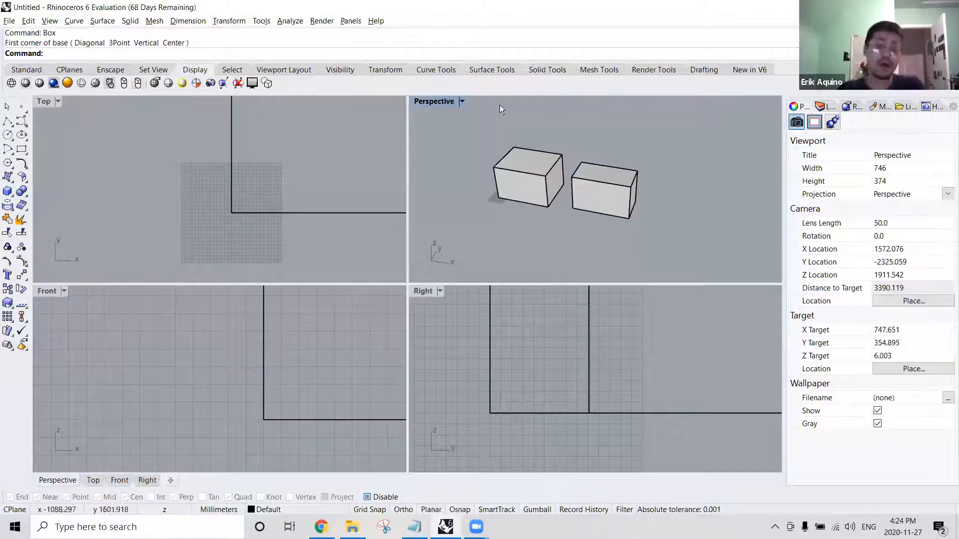
{"action": "double_click", "coordinate": [430, 102]}
{"action": "scroll", "coordinate": [389, 241], "scroll_direction": "down", "scroll_amount": 3}
{"action": "right_click_drag", "start_coordinate": [509, 265], "coordinate": [446, 252]}
{"action": "right_click_drag", "start_coordinate": [400, 270], "coordinate": [368, 298], "text": "shift"}
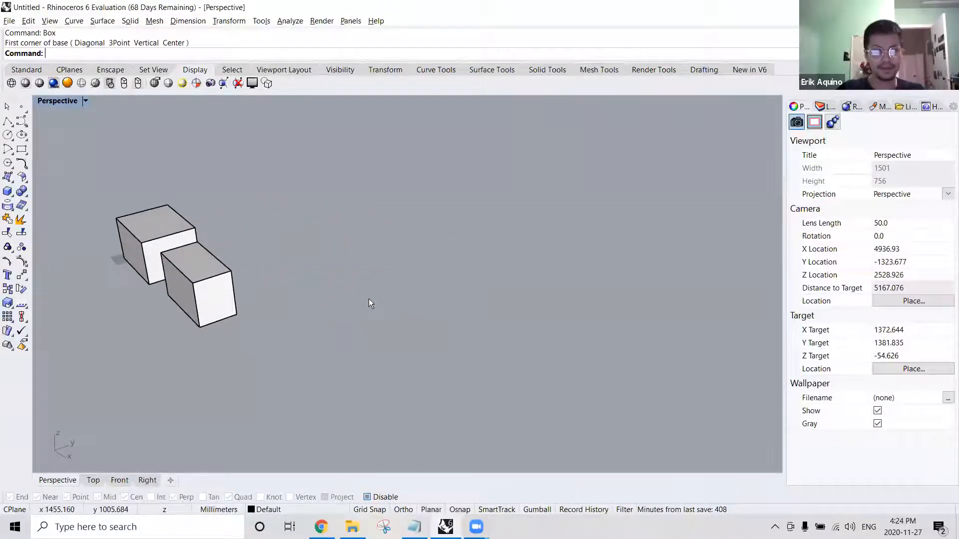
Start a sphere defined by its center and place the center freehand in the empty area beside the two boxes.
{"action": "left_click", "coordinate": [128, 20]}
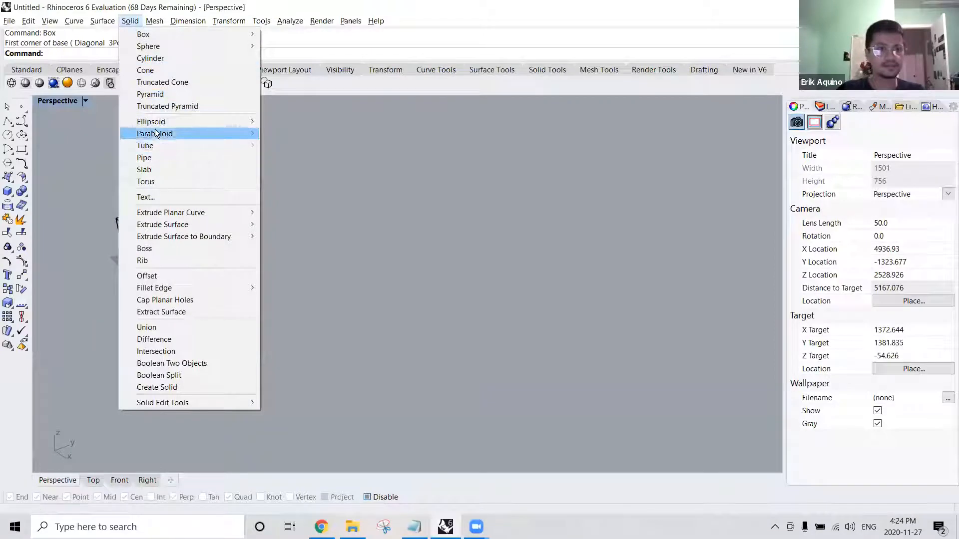
{"action": "mouse_move", "coordinate": [180, 45]}
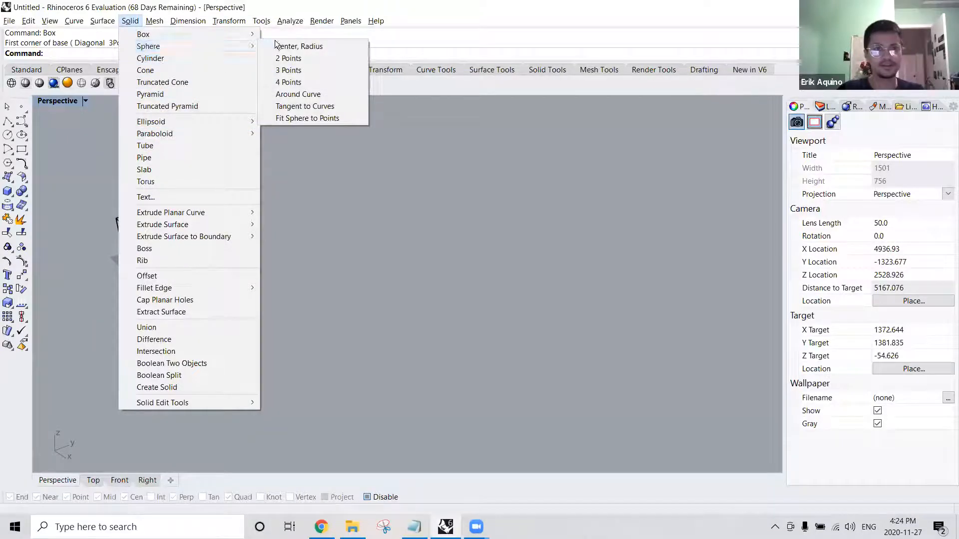
{"action": "left_click", "coordinate": [286, 46]}
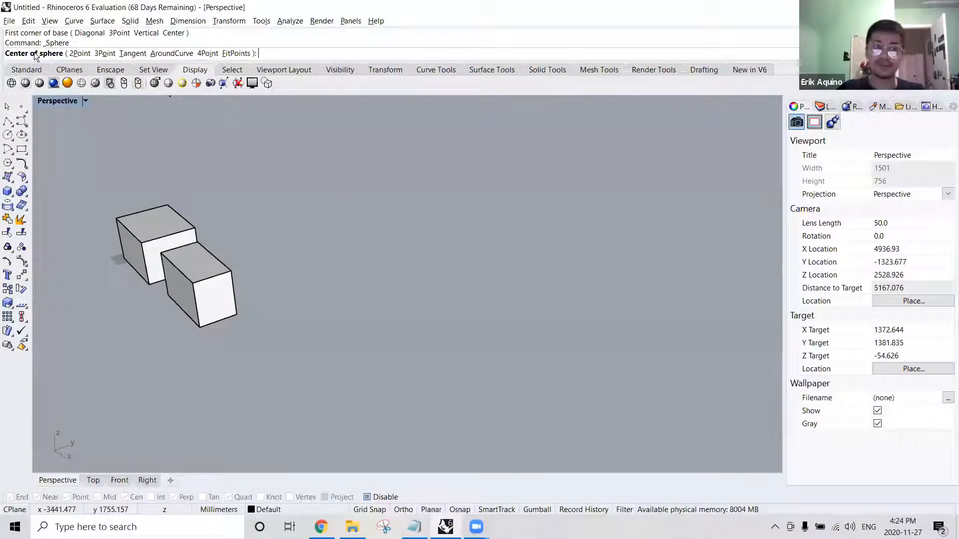
{"action": "right_click_drag", "start_coordinate": [388, 347], "coordinate": [440, 340]}
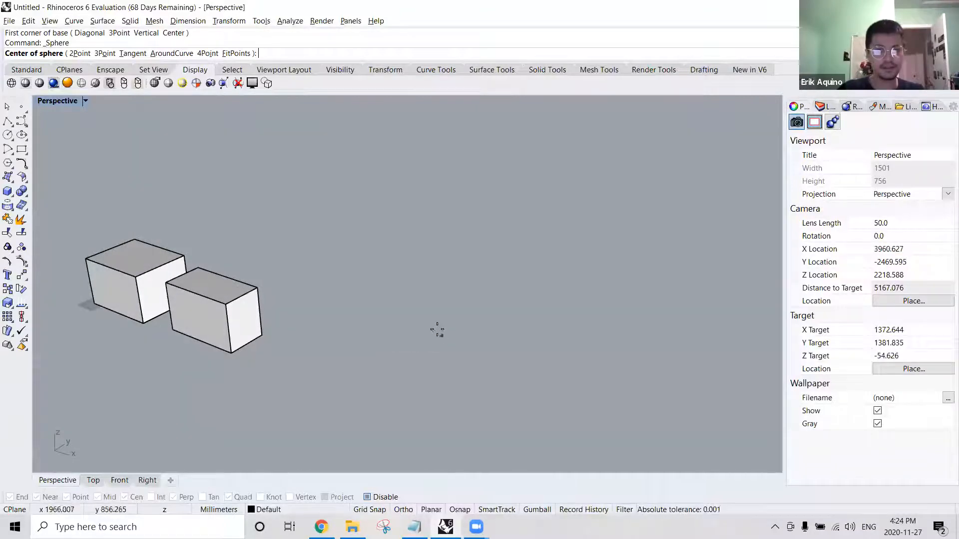
{"action": "left_click", "coordinate": [436, 328]}
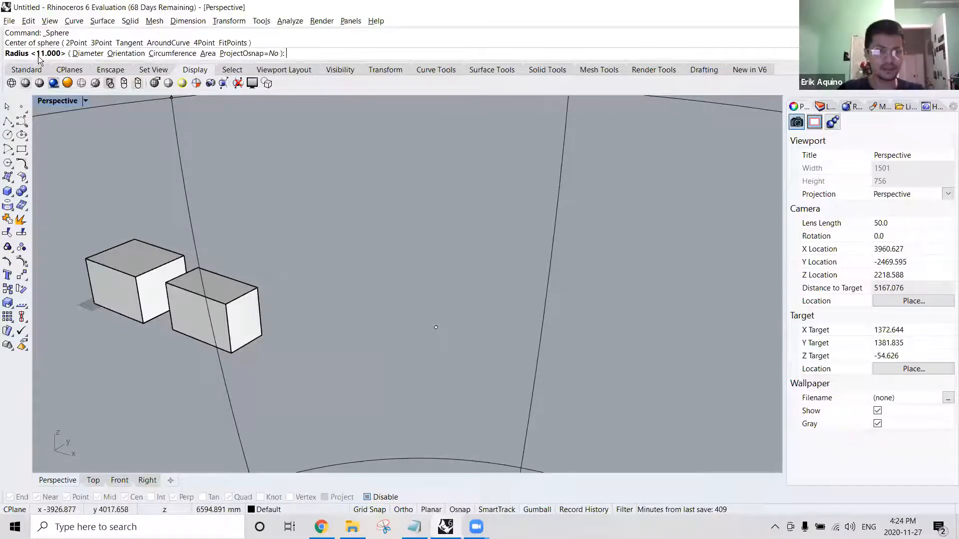
{"action": "scroll", "coordinate": [492, 326], "scroll_direction": "down", "scroll_amount": 2}
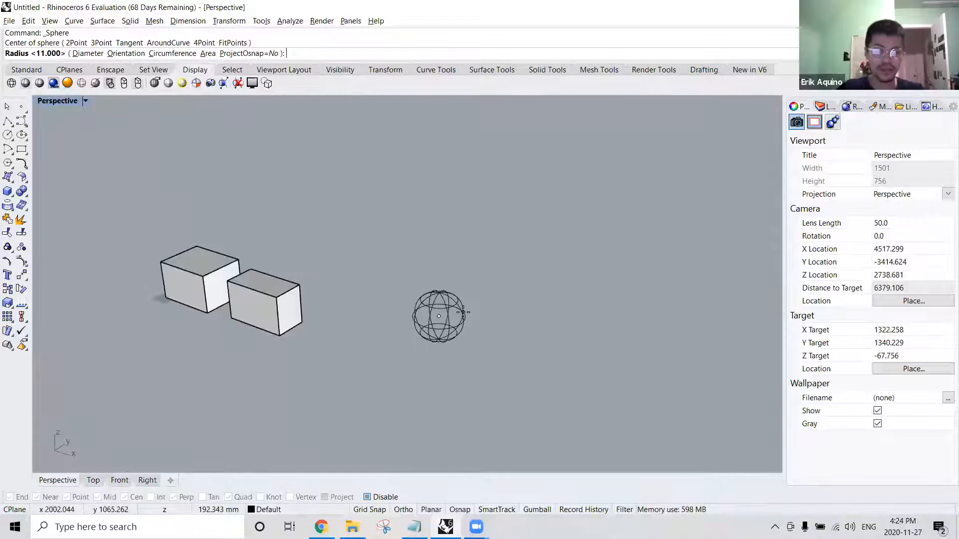
Size the sphere by diameter and set it to 1200 mm.
{"action": "left_click", "coordinate": [88, 53]}
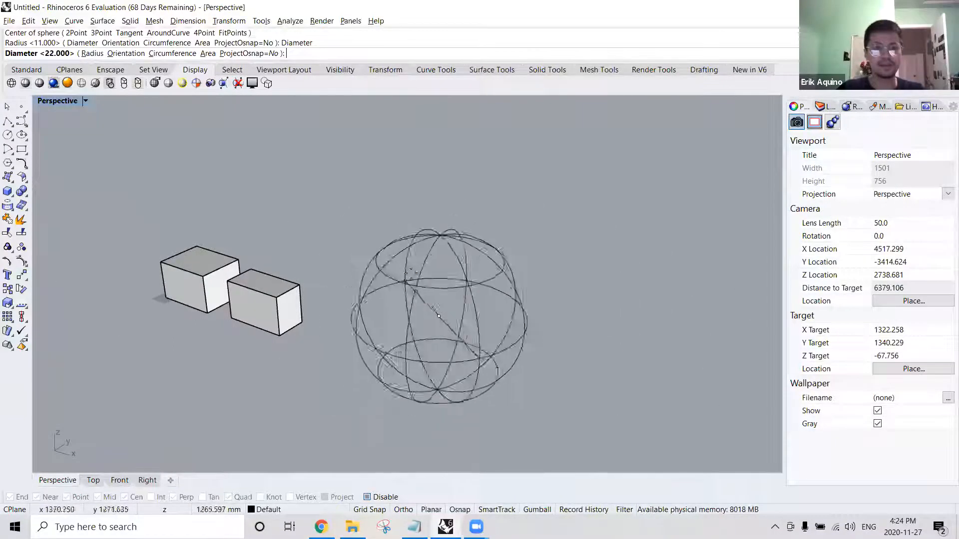
{"action": "right_click_drag", "start_coordinate": [406, 280], "coordinate": [414, 291]}
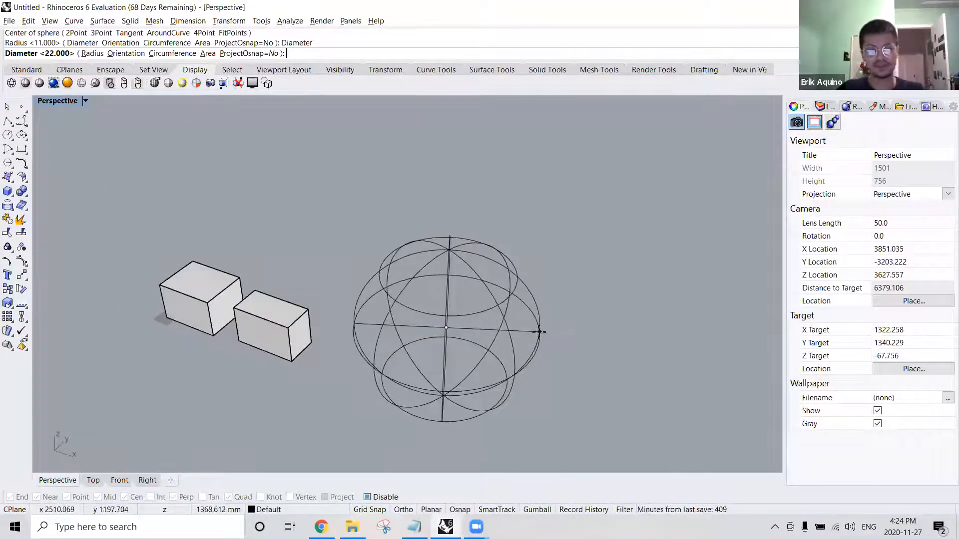
{"action": "type", "text": "1200"}
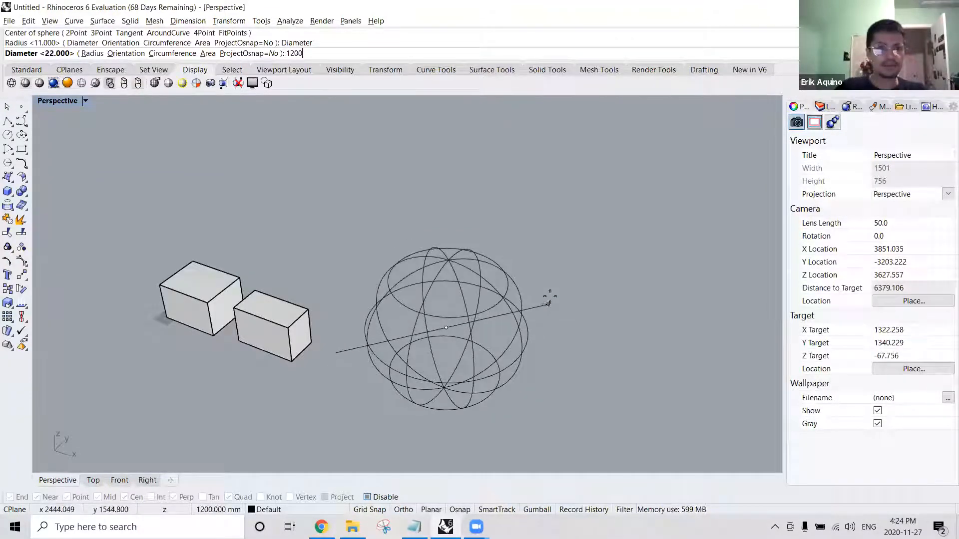
{"action": "right_click_drag", "start_coordinate": [531, 319], "coordinate": [486, 277]}
{"action": "key", "text": "Return"}
Repeat the Sphere command with the 3Point option and place the first two points freehand beside the first sphere.
{"action": "key", "text": "Return"}
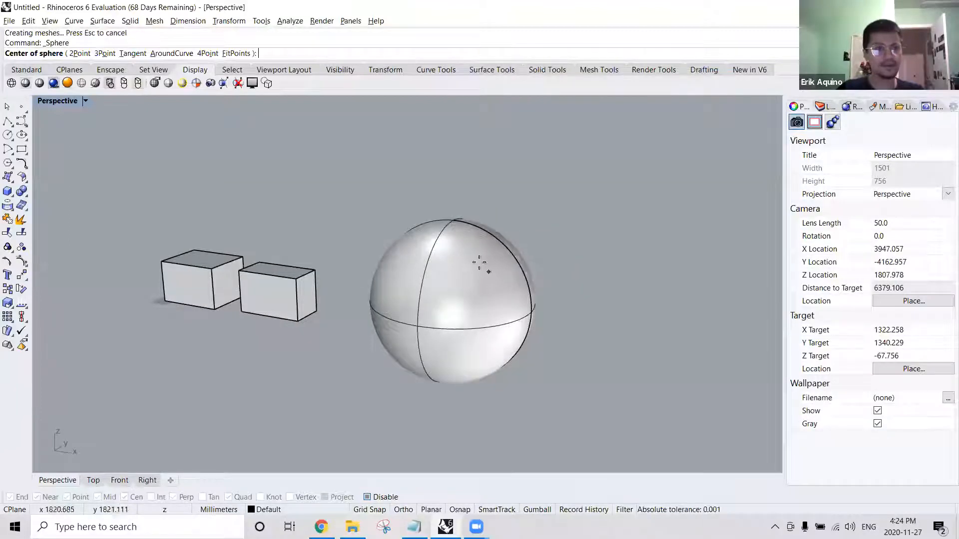
{"action": "left_click", "coordinate": [105, 53]}
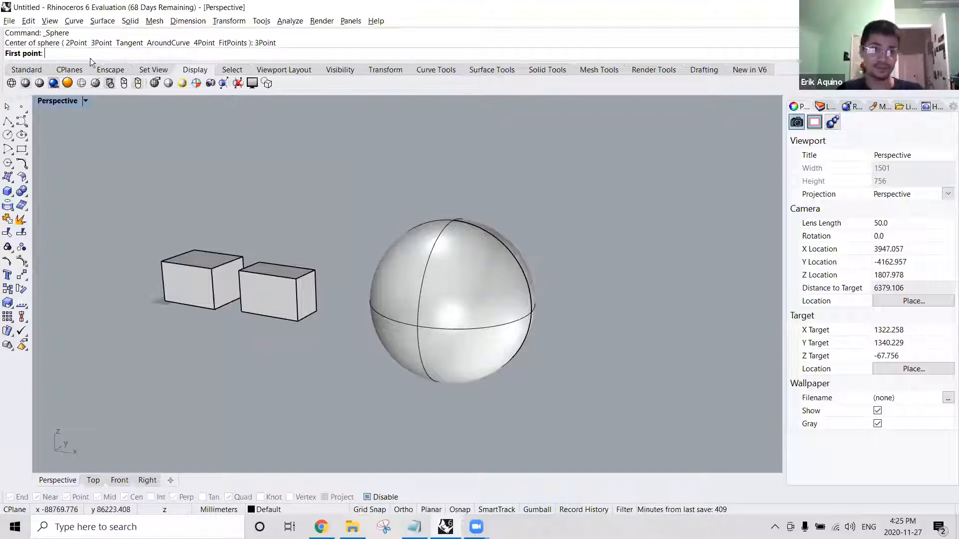
{"action": "right_click_drag", "start_coordinate": [587, 334], "coordinate": [480, 322], "text": "shift"}
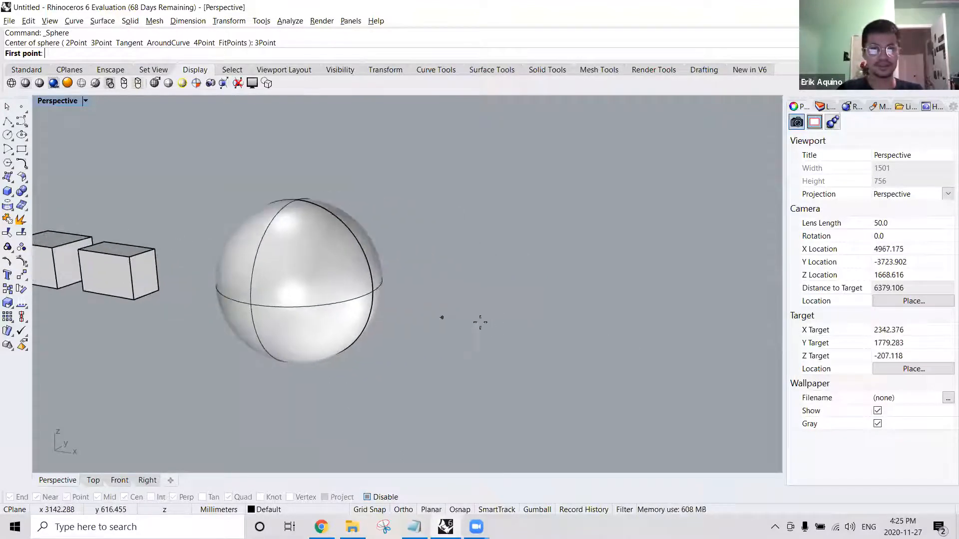
{"action": "left_click", "coordinate": [545, 307]}
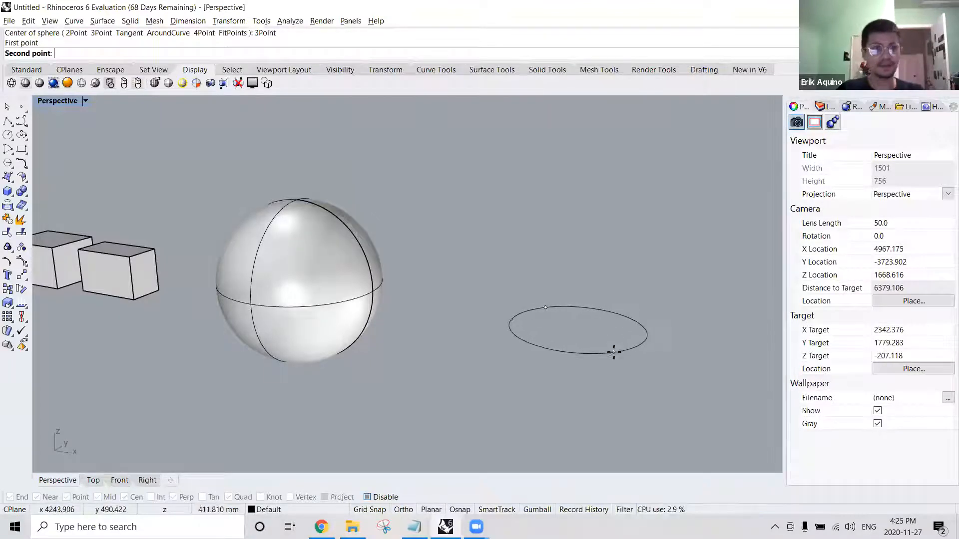
{"action": "right_click_drag", "start_coordinate": [626, 363], "coordinate": [539, 321]}
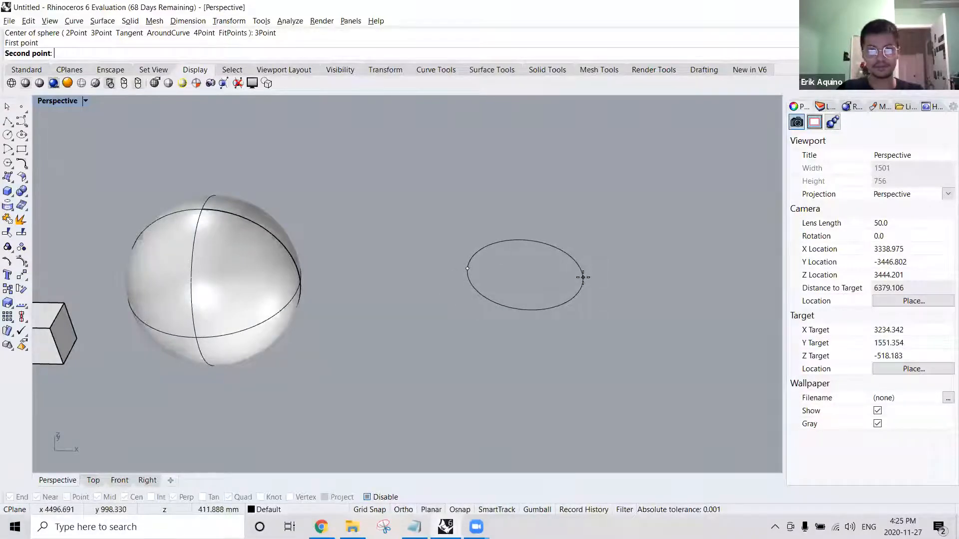
{"action": "left_click", "coordinate": [580, 274]}
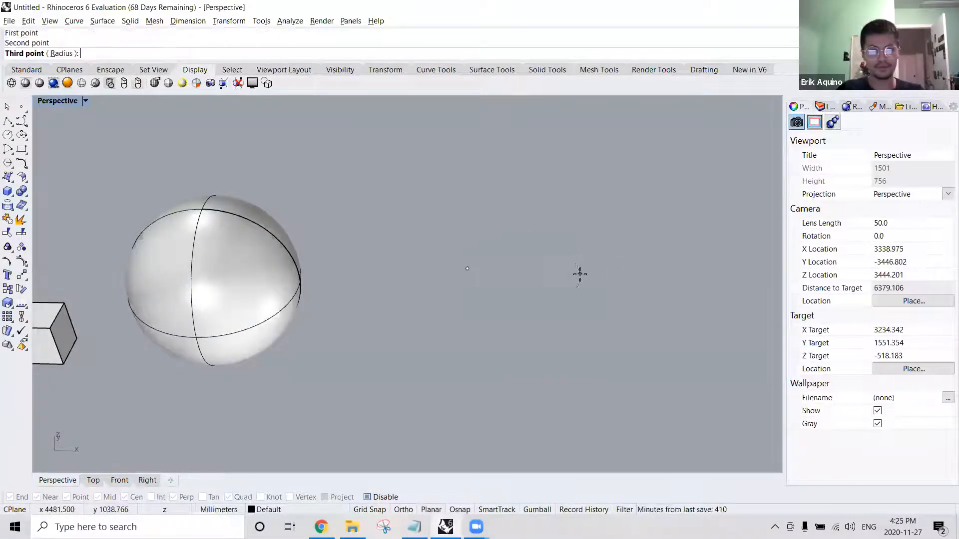
Pick a freehand third point on the ground plane to complete the three-point sphere.
{"action": "right_click_drag", "start_coordinate": [569, 252], "coordinate": [526, 253]}
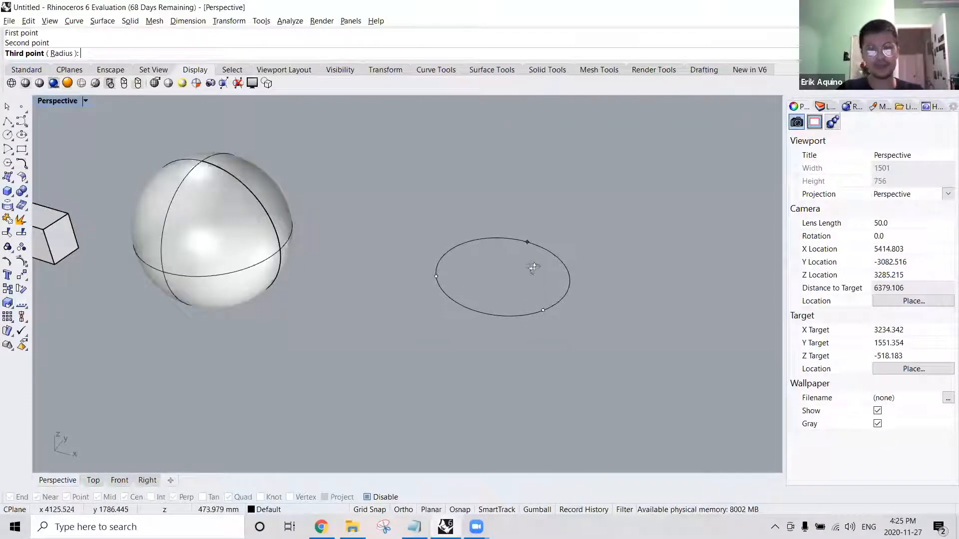
{"action": "right_click_drag", "start_coordinate": [534, 268], "coordinate": [549, 299]}
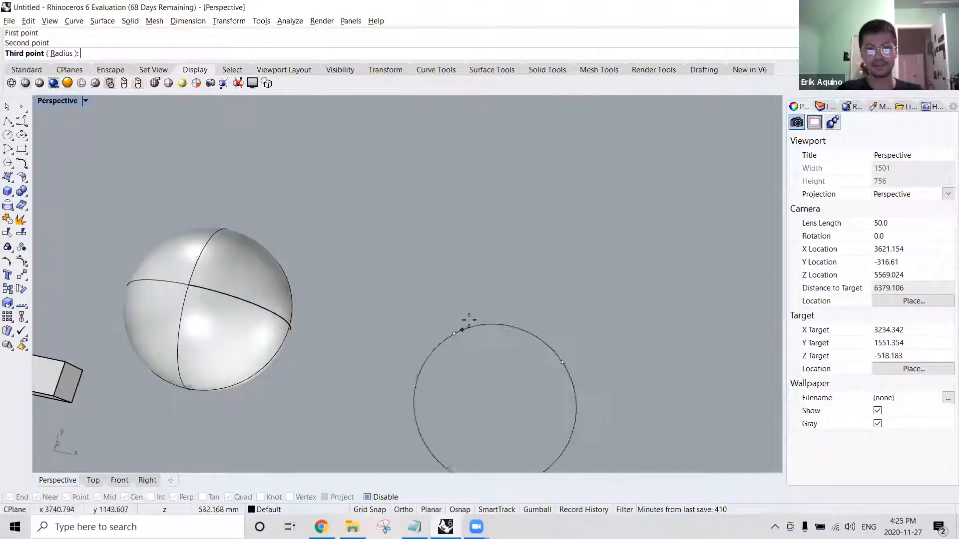
{"action": "left_click", "coordinate": [504, 252]}
Examine the two boxes and both spheres from several angles and distances in the Perspective viewport.
{"action": "right_click_drag", "start_coordinate": [518, 280], "coordinate": [562, 74]}
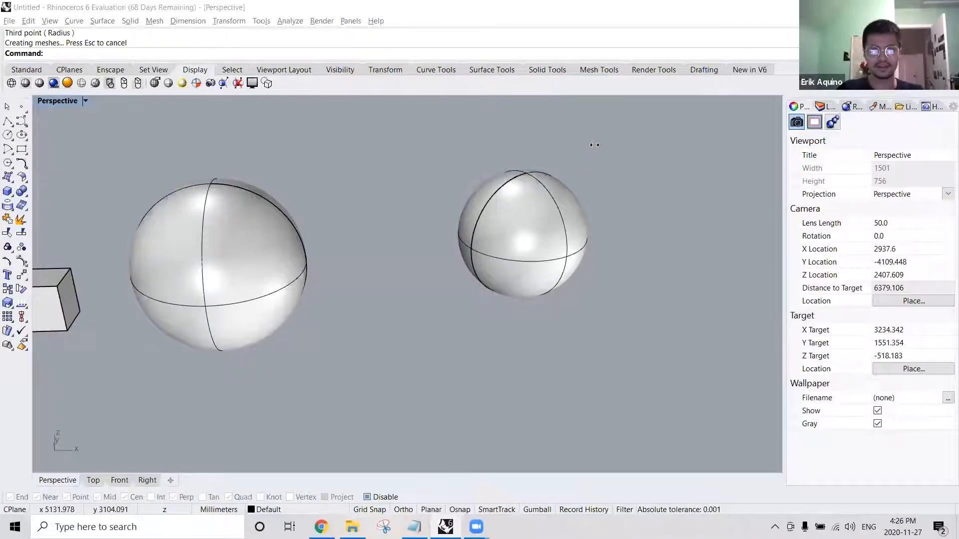
{"action": "double_click", "coordinate": [69, 100]}
{"action": "double_click", "coordinate": [434, 102]}
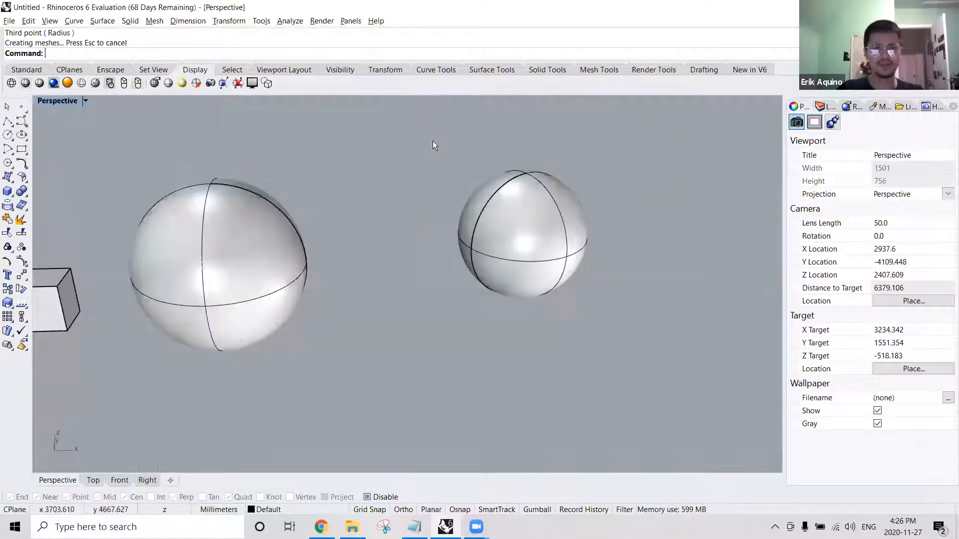
{"action": "scroll", "coordinate": [421, 189], "scroll_direction": "down", "scroll_amount": 2}
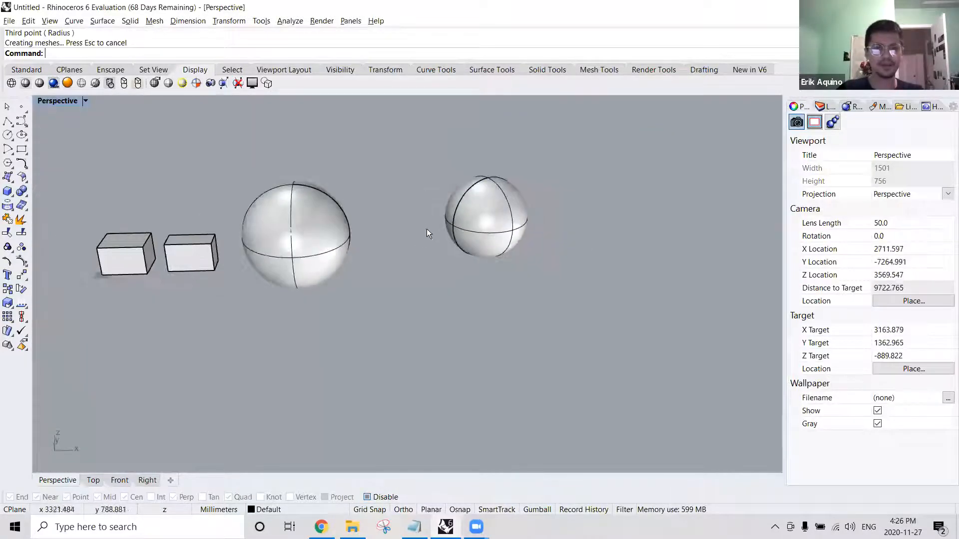
{"action": "right_click_drag", "start_coordinate": [395, 207], "coordinate": [479, 152]}
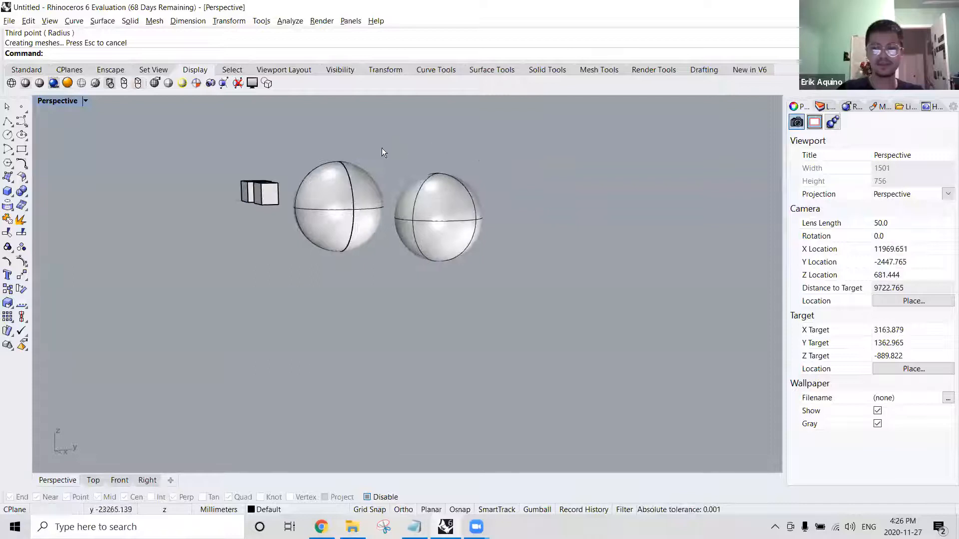
{"action": "right_click_drag", "start_coordinate": [334, 186], "coordinate": [400, 226]}
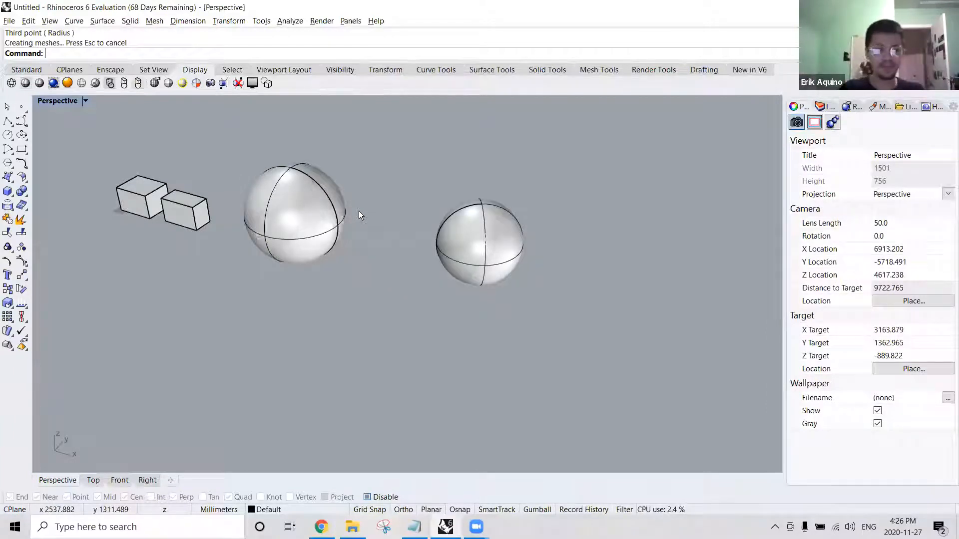
{"action": "right_click_drag", "start_coordinate": [374, 258], "coordinate": [279, 226], "text": "shift"}
{"action": "right_click_drag", "start_coordinate": [530, 245], "coordinate": [678, 268], "text": "shift"}
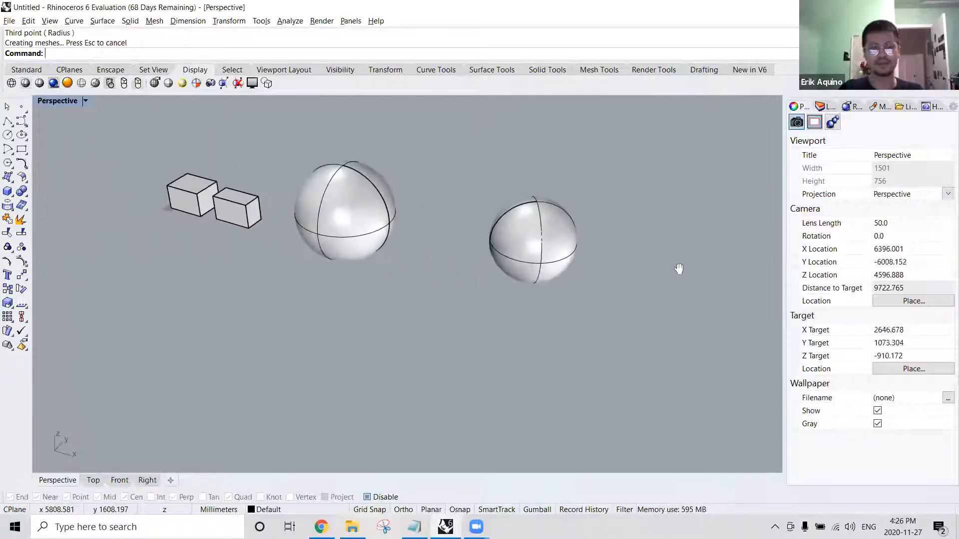
{"action": "right_click_drag", "start_coordinate": [236, 241], "coordinate": [248, 265], "text": "shift"}
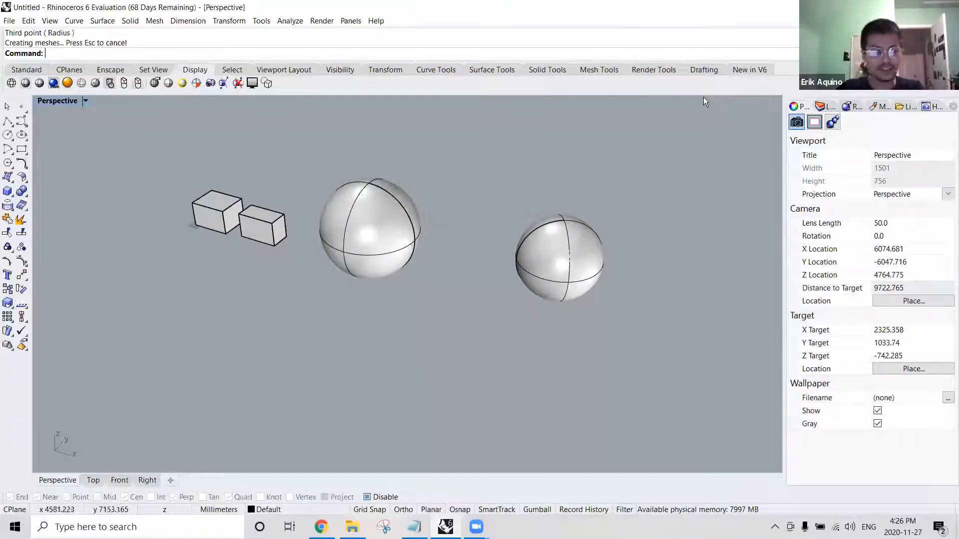
{"action": "key", "text": "alt+h"}
{"action": "left_click", "coordinate": [575, 147]}
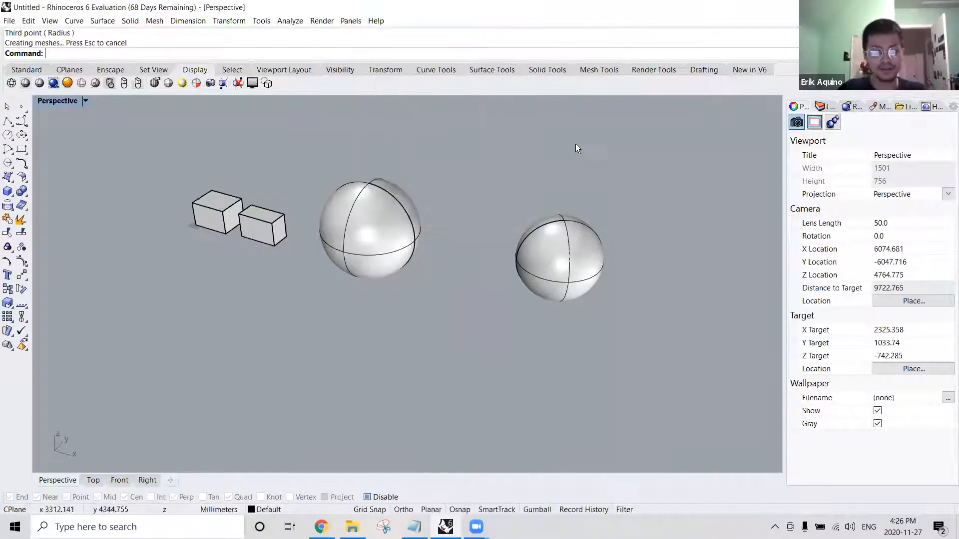
{"action": "key", "text": "alt+h"}
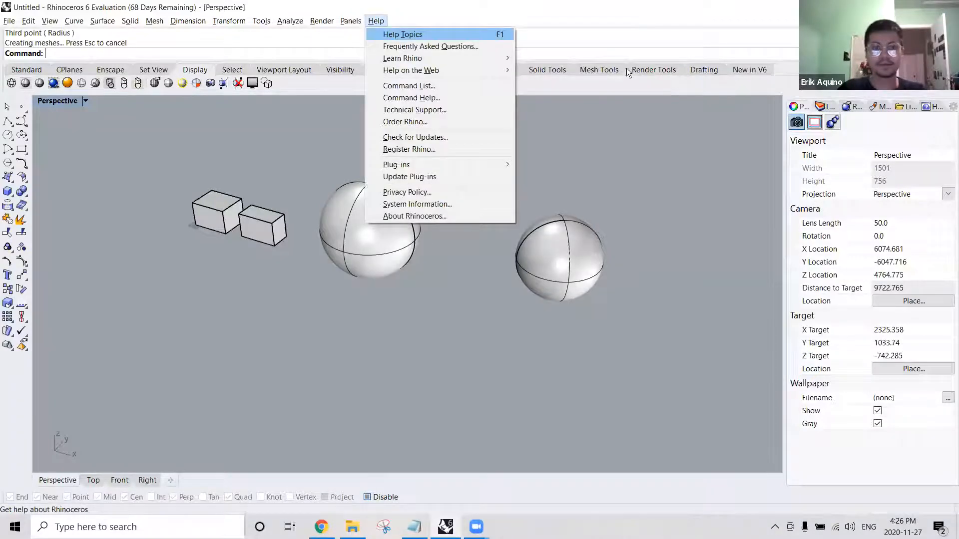
{"action": "left_click", "coordinate": [658, 25]}
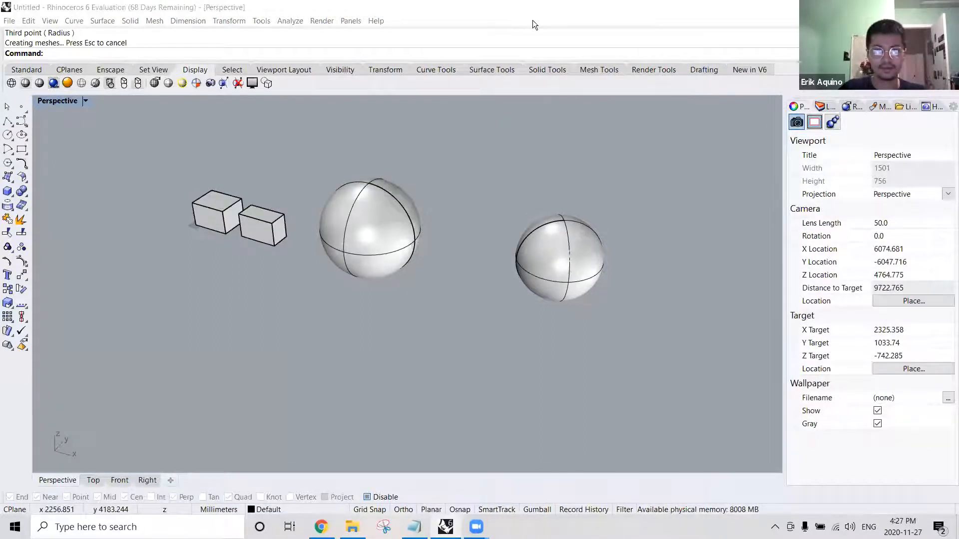
{"action": "left_click", "coordinate": [227, 7]}
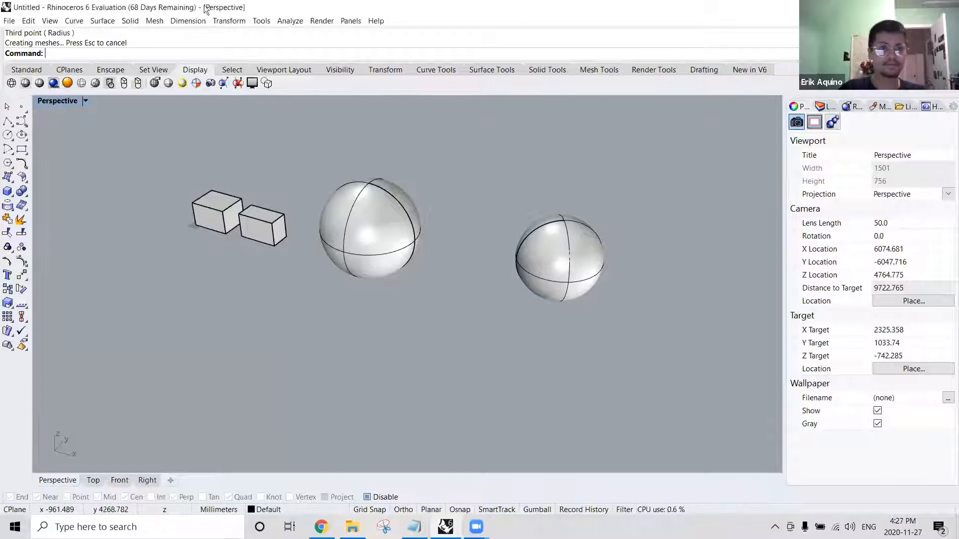
Start a degree 3 control point curve and place six freehand points in an S shape on the ground plane in front of the boxes and spheres.
{"action": "left_click", "coordinate": [73, 21]}
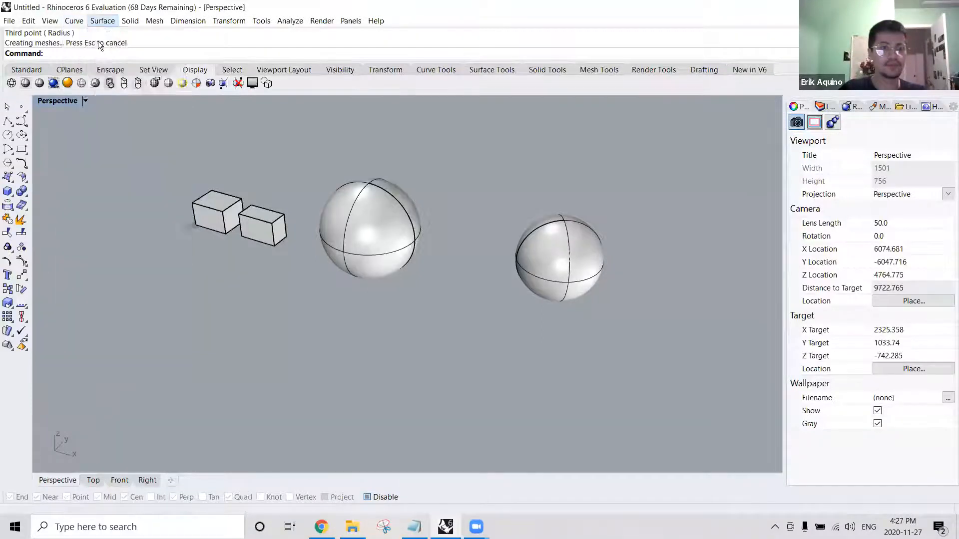
{"action": "mouse_move", "coordinate": [101, 108]}
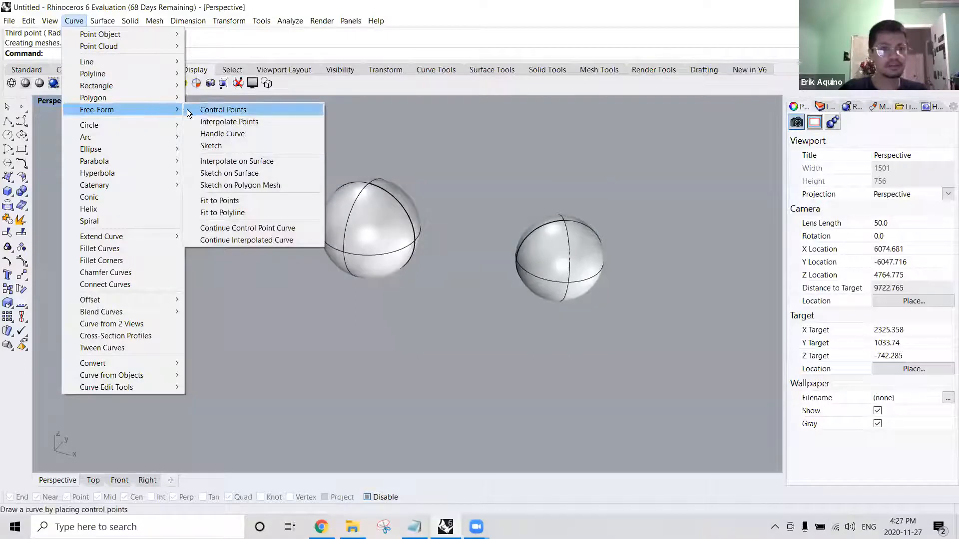
{"action": "left_click", "coordinate": [241, 108]}
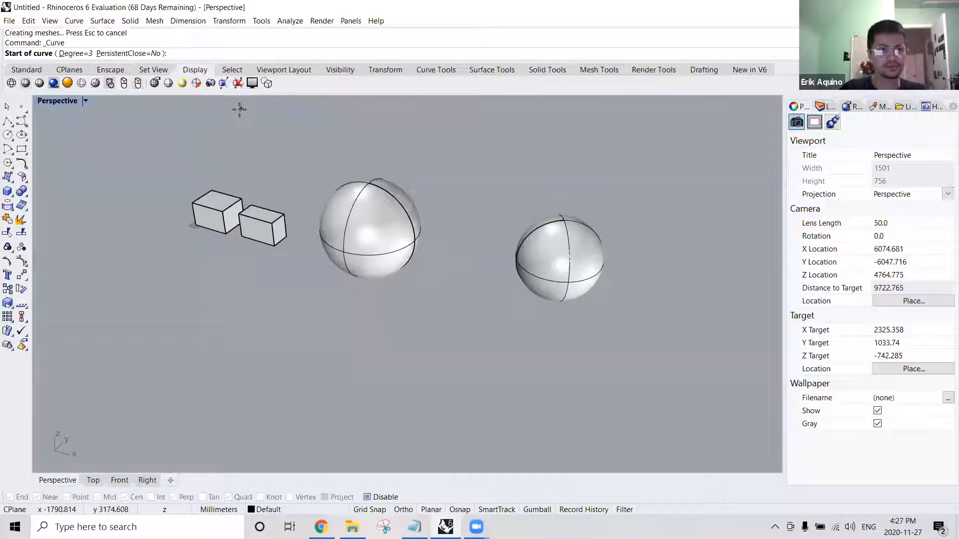
{"action": "left_click", "coordinate": [257, 369]}
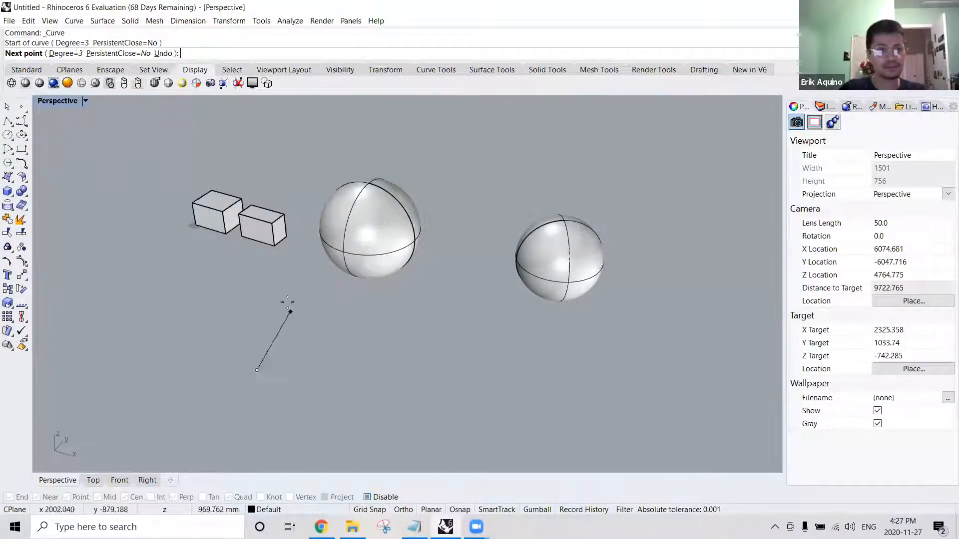
{"action": "left_click", "coordinate": [304, 315]}
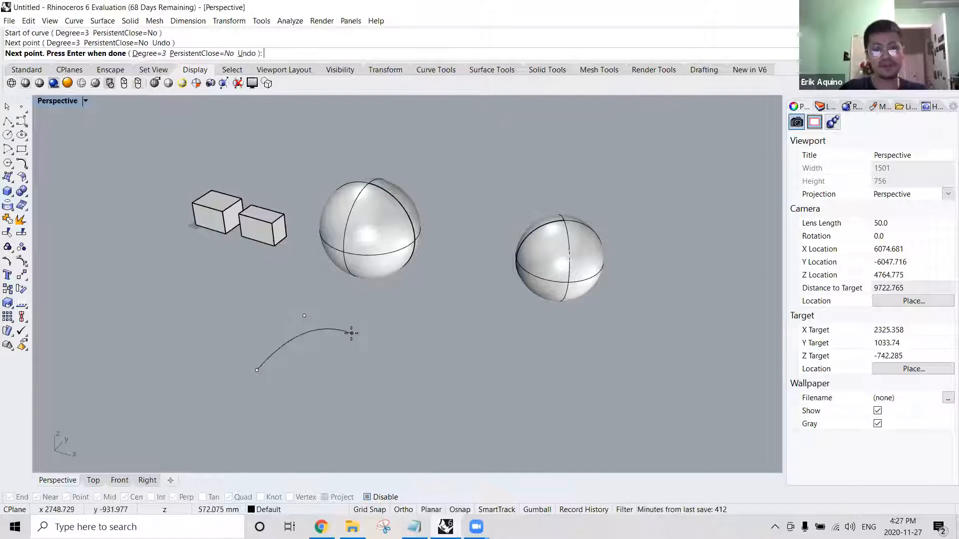
{"action": "left_click", "coordinate": [352, 333]}
{"action": "left_click", "coordinate": [342, 372]}
{"action": "left_click", "coordinate": [354, 413]}
{"action": "left_click", "coordinate": [401, 406]}
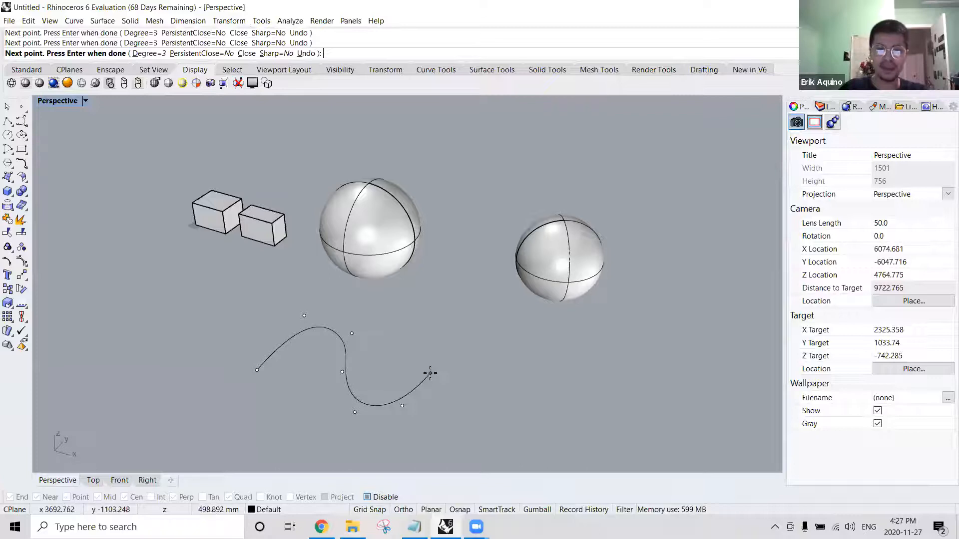
Continue the curve with freehand control points that loop back toward the first sphere.
{"action": "left_click", "coordinate": [403, 334]}
{"action": "left_click", "coordinate": [382, 335]}
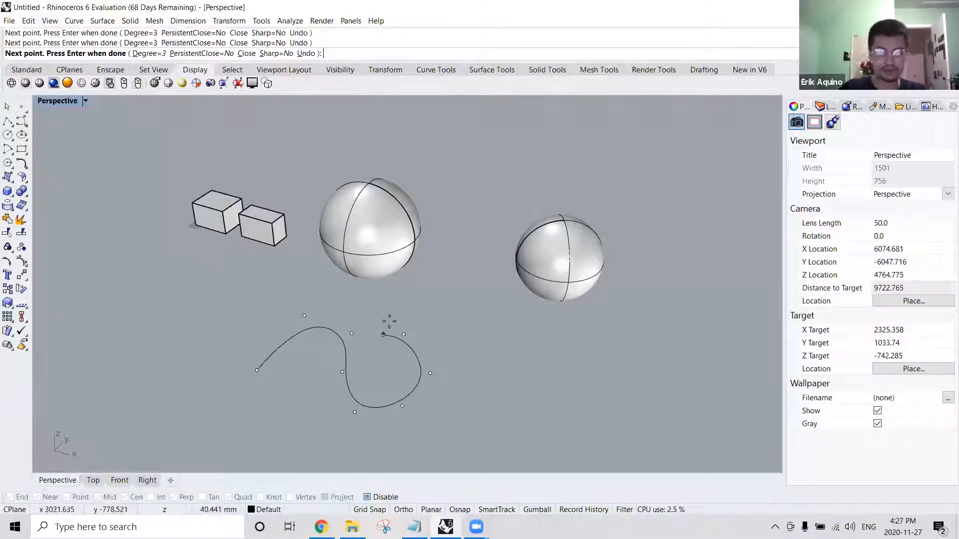
{"action": "left_click", "coordinate": [420, 306]}
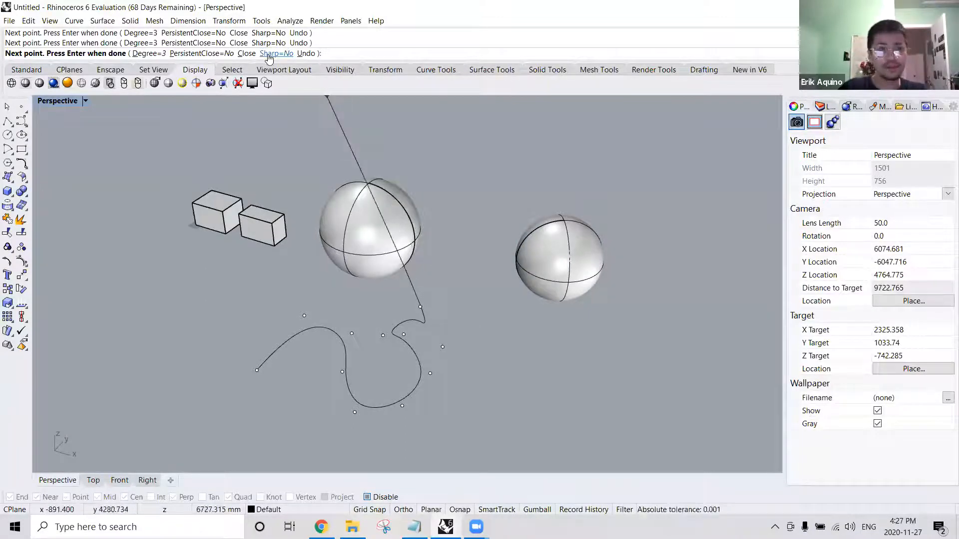
Set the curve's Sharp option to Yes and continue it with winding freehand points in front of the second sphere.
{"action": "left_click", "coordinate": [269, 53]}
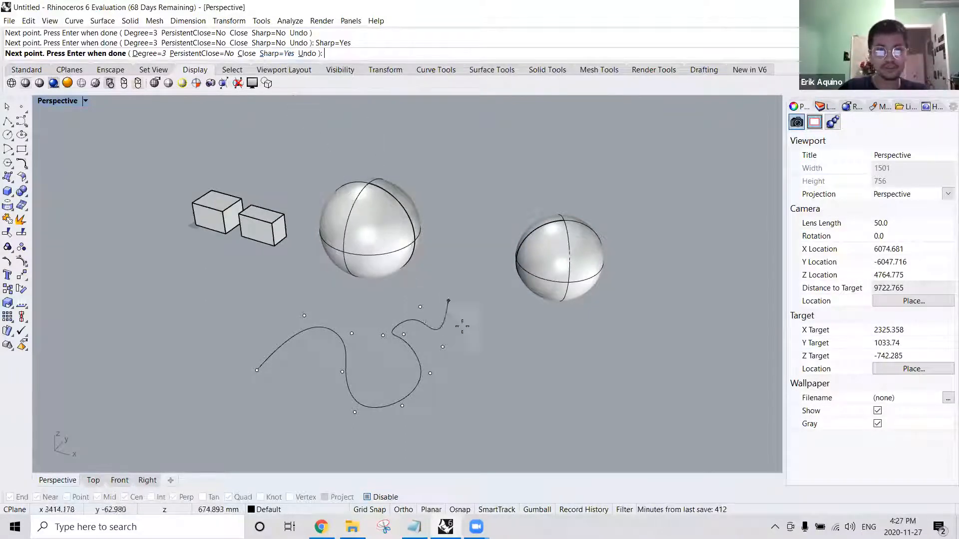
{"action": "left_click", "coordinate": [493, 385]}
{"action": "left_click", "coordinate": [500, 328]}
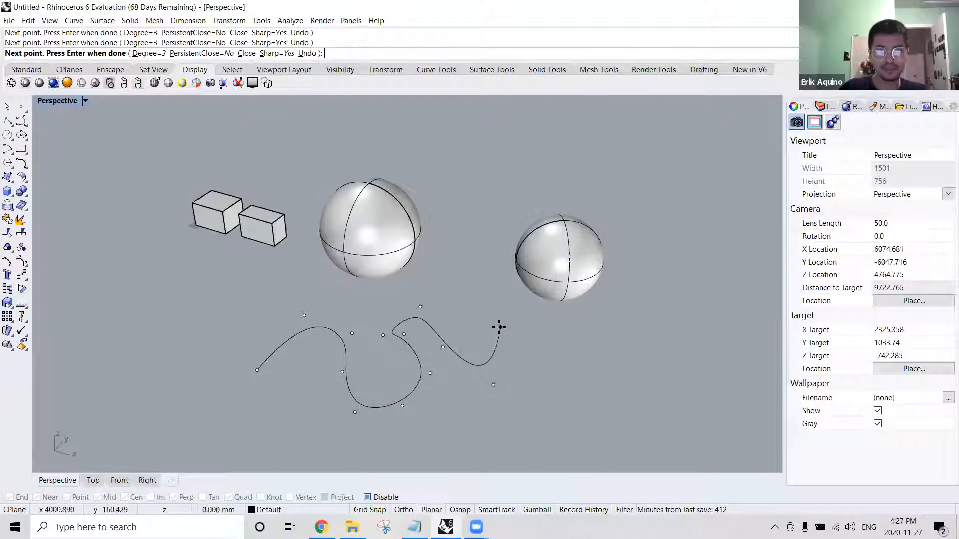
{"action": "left_click", "coordinate": [469, 308]}
{"action": "left_click", "coordinate": [497, 302]}
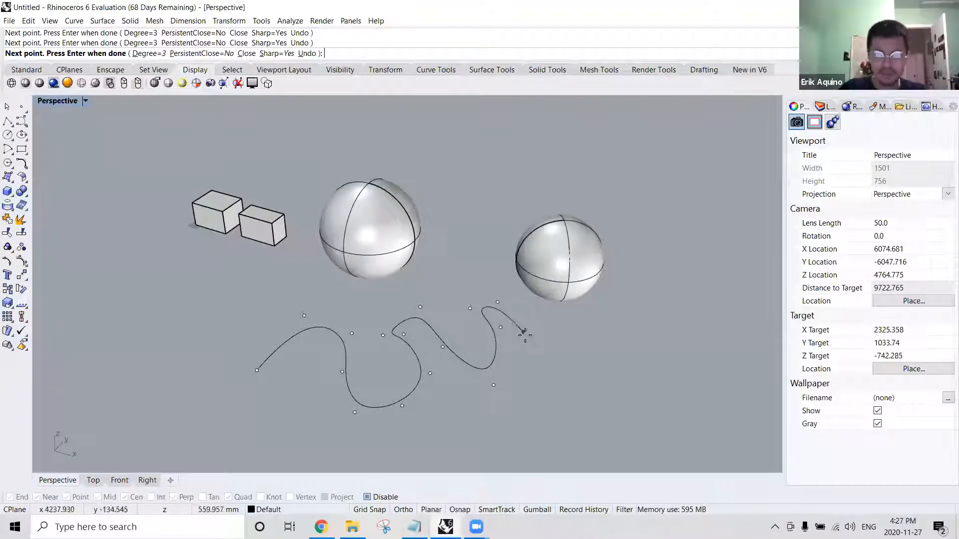
{"action": "left_click", "coordinate": [548, 390]}
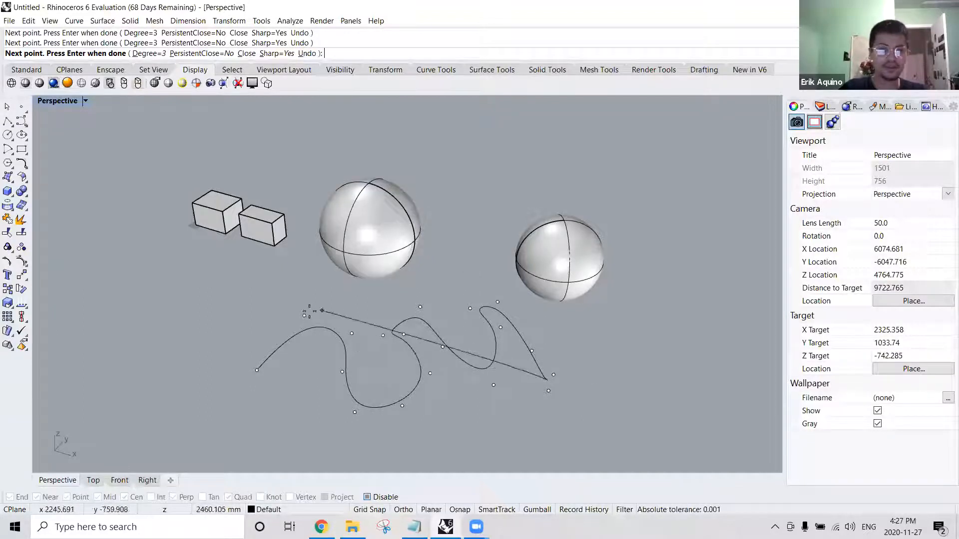
Undo the curve's control points one by one back to the sixth point of the S shape.
{"action": "left_click", "coordinate": [307, 55]}
{"action": "left_click", "coordinate": [308, 55]}
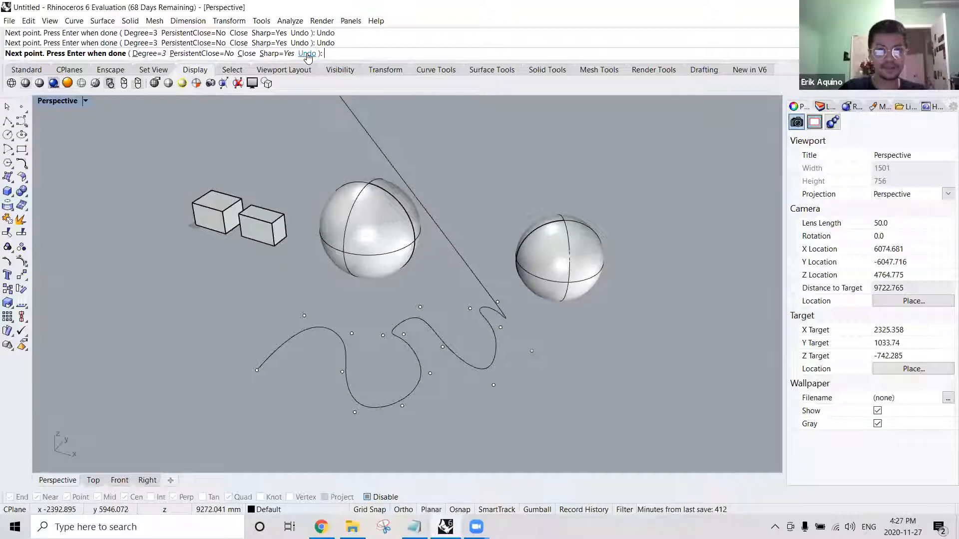
{"action": "left_click", "coordinate": [307, 55]}
{"action": "left_click", "coordinate": [308, 55]}
{"action": "left_click", "coordinate": [308, 54]}
{"action": "left_click", "coordinate": [307, 55]}
{"action": "left_click", "coordinate": [308, 54]}
{"action": "left_click", "coordinate": [307, 54]}
{"action": "left_click", "coordinate": [308, 54]}
{"action": "left_click", "coordinate": [308, 54]}
Finish the curve with two more freehand control points curving upward past the last bend, undoing the surplus looping points.
{"action": "left_click", "coordinate": [451, 351]}
{"action": "left_click", "coordinate": [429, 332]}
{"action": "left_click", "coordinate": [402, 341]}
{"action": "left_click", "coordinate": [424, 362]}
{"action": "left_click", "coordinate": [450, 375]}
{"action": "left_click", "coordinate": [478, 395]}
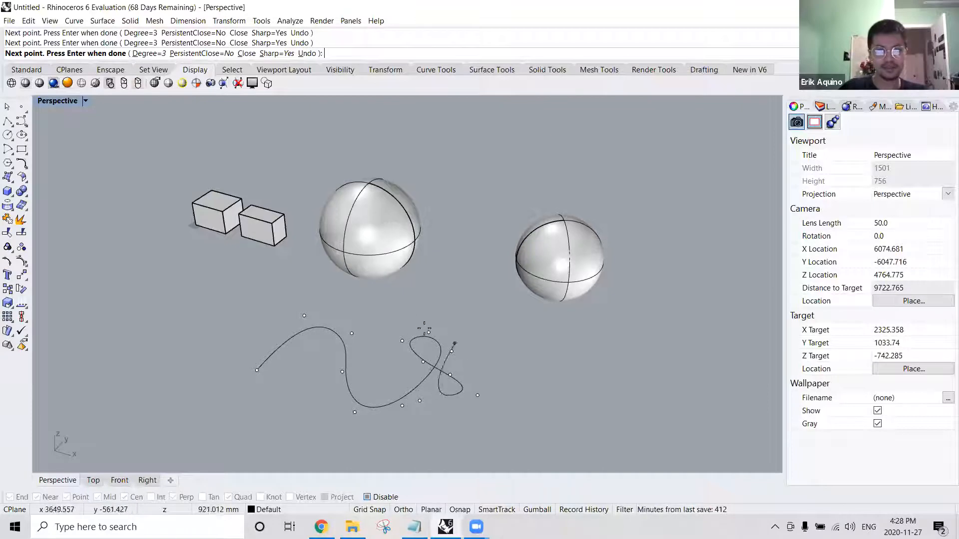
{"action": "left_click", "coordinate": [306, 52]}
{"action": "left_click", "coordinate": [306, 52]}
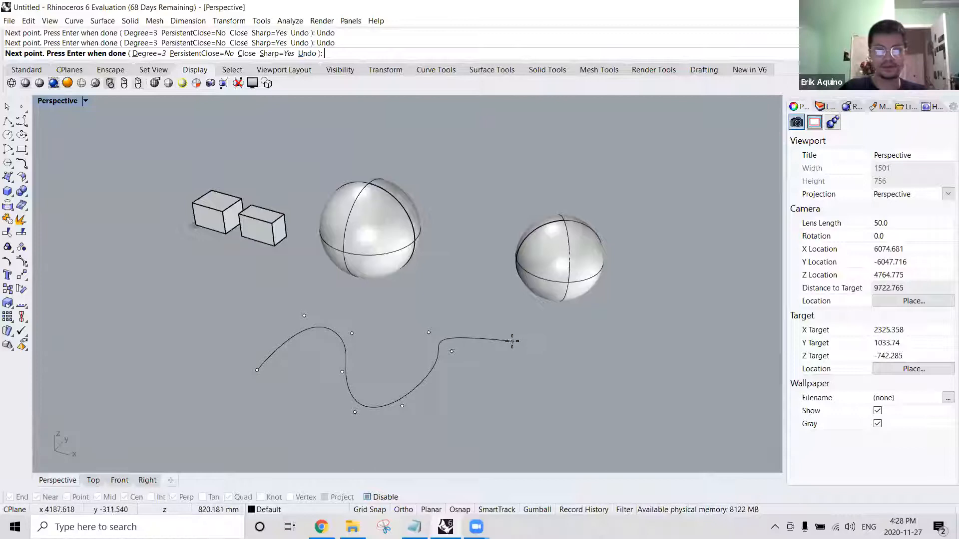
{"action": "key", "text": "Return"}
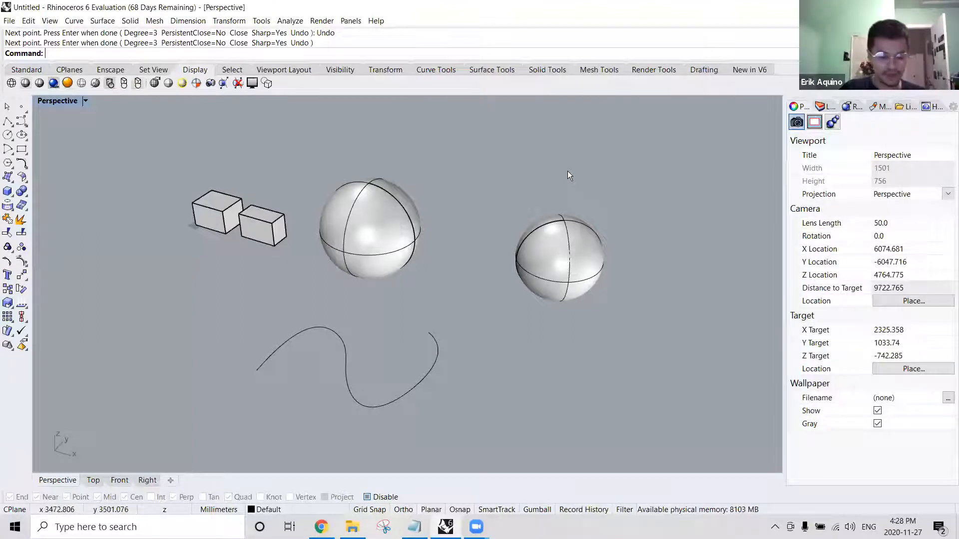
Delete both spheres and the control point curve together.
{"action": "left_click_drag", "start_coordinate": [635, 186], "coordinate": [316, 419]}
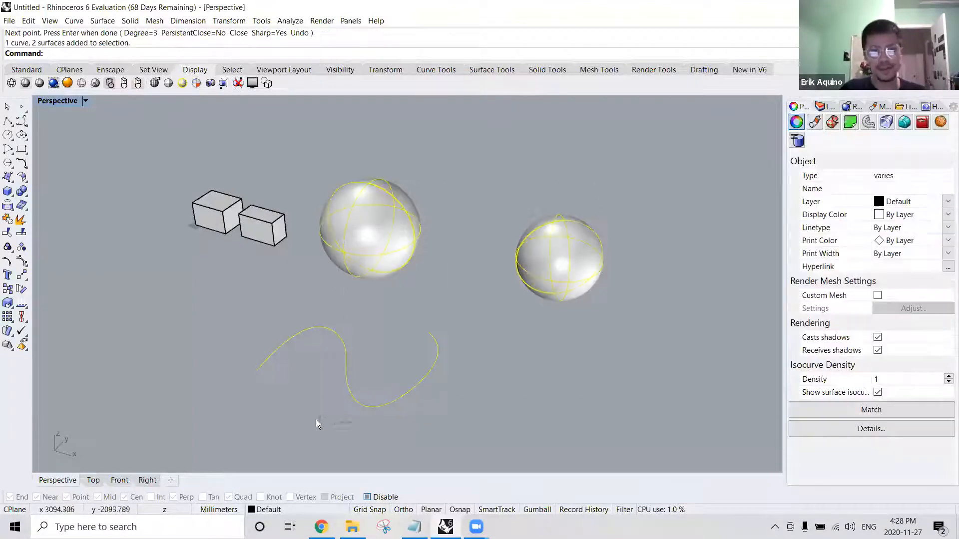
{"action": "key", "text": "Delete"}
Turn on Ortho and start a line from a freehand point on the ground plane in front of the two boxes.
{"action": "right_click_drag", "start_coordinate": [301, 289], "coordinate": [441, 311], "text": "shift"}
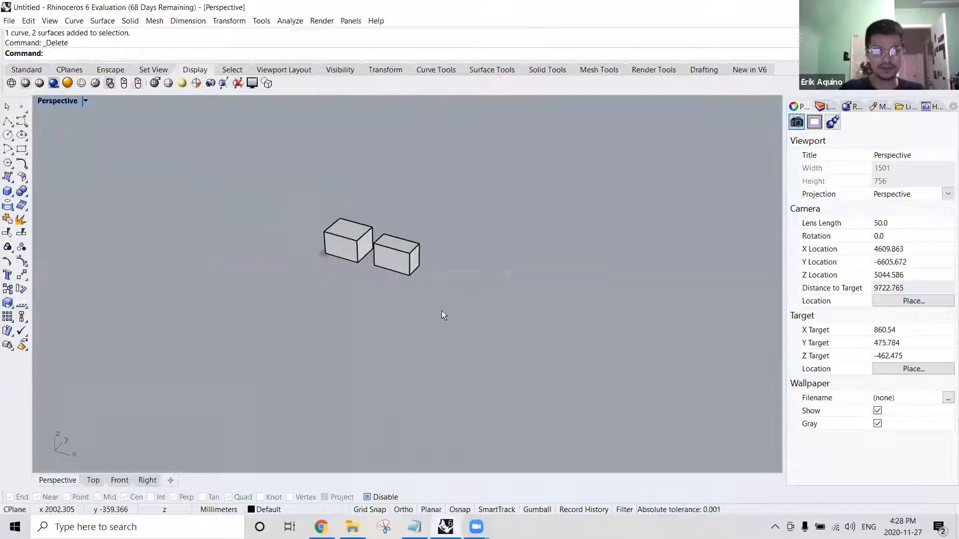
{"action": "scroll", "coordinate": [367, 248], "scroll_direction": "up", "scroll_amount": 10}
{"action": "right_click_drag", "start_coordinate": [427, 245], "coordinate": [431, 252]}
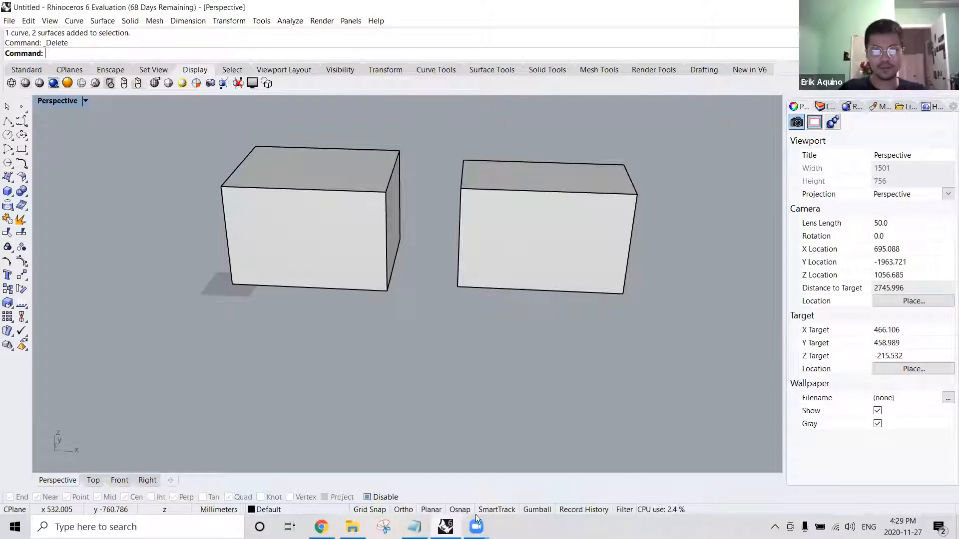
{"action": "scroll", "coordinate": [388, 291], "scroll_direction": "down", "scroll_amount": 5}
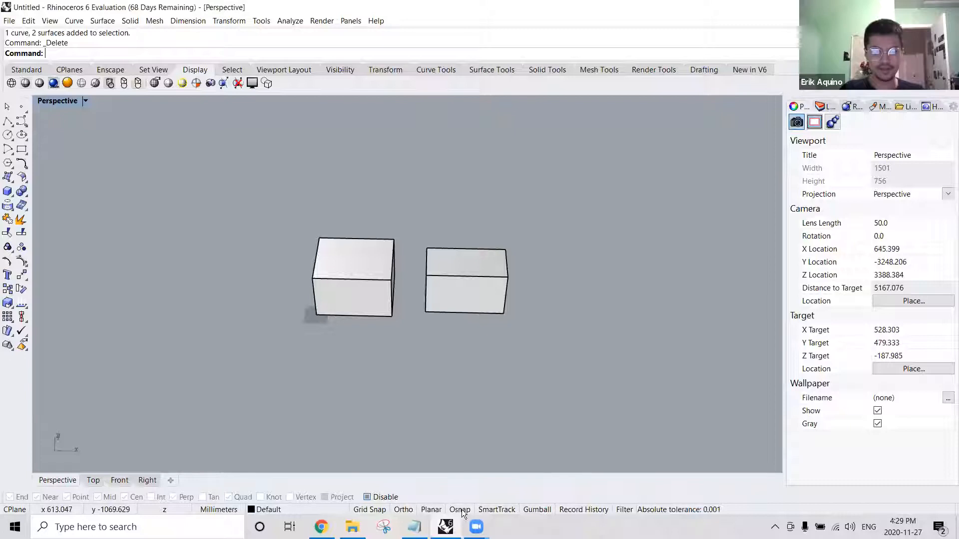
{"action": "left_click", "coordinate": [403, 509]}
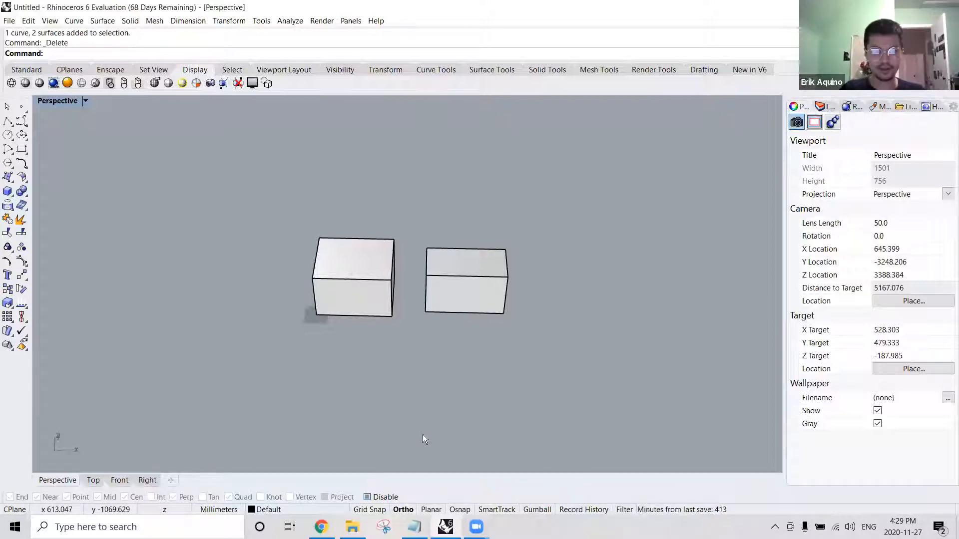
{"action": "type", "text": "Li"}
{"action": "type", "text": "e"}
{"action": "key", "text": "Return"}
{"action": "type", "text": "Line"}
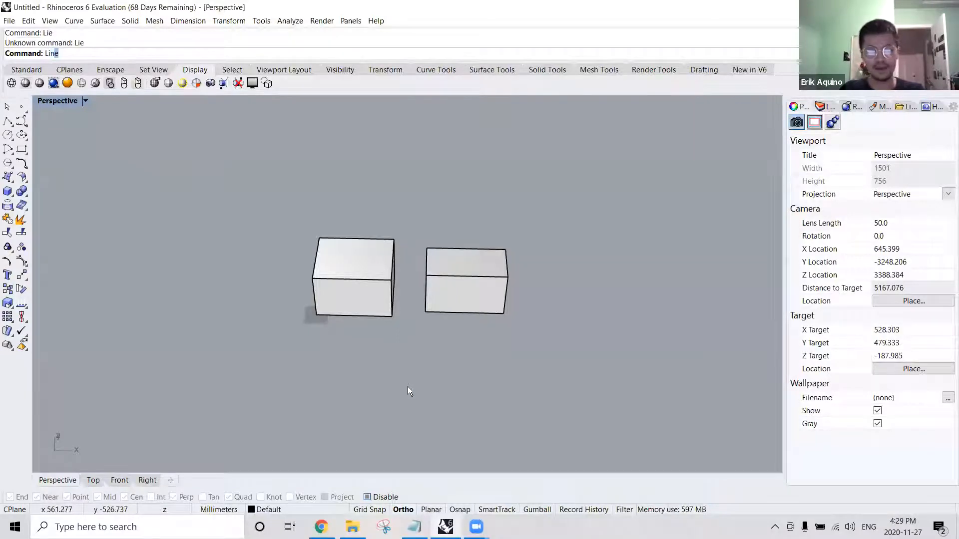
{"action": "key", "text": "Return"}
{"action": "left_click", "coordinate": [405, 382]}
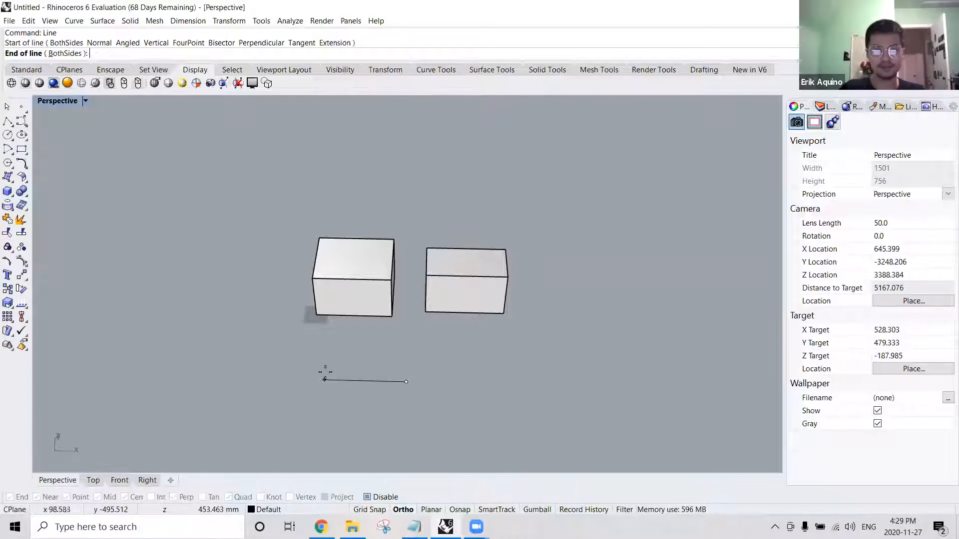
Compare how the line's end point follows the cursor with Ortho off and with Ortho on.
{"action": "scroll", "coordinate": [319, 365], "scroll_direction": "down", "scroll_amount": 2}
{"action": "right_click_drag", "start_coordinate": [321, 369], "coordinate": [373, 325]}
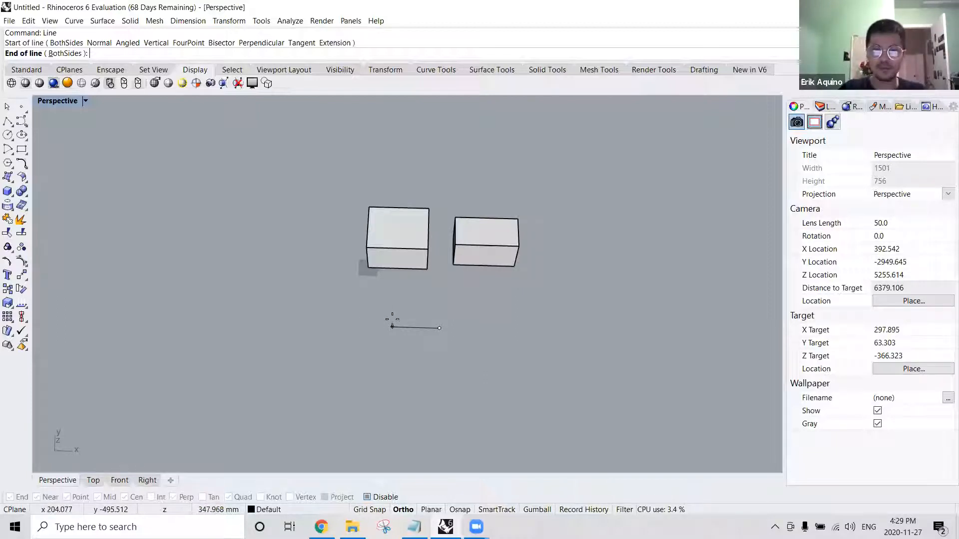
{"action": "left_click", "coordinate": [403, 510]}
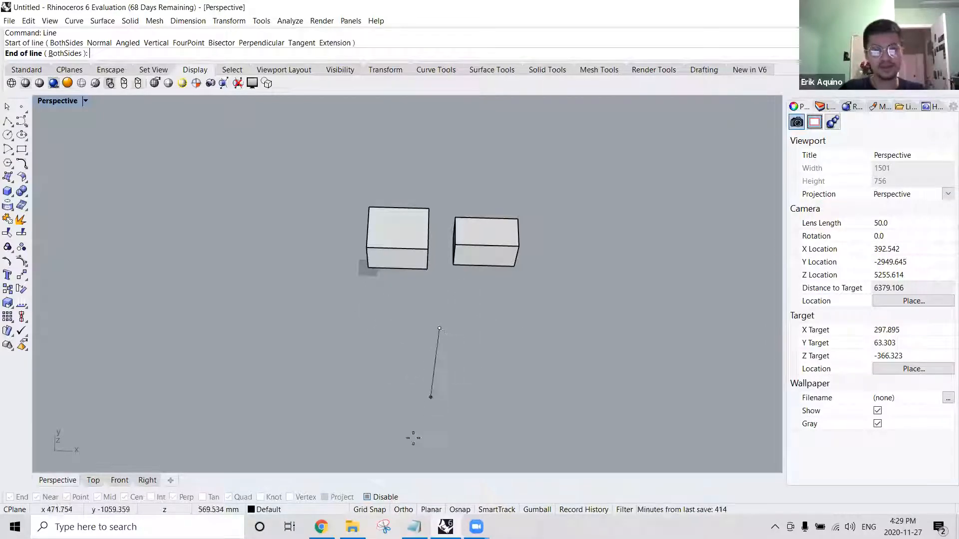
{"action": "left_click", "coordinate": [404, 510]}
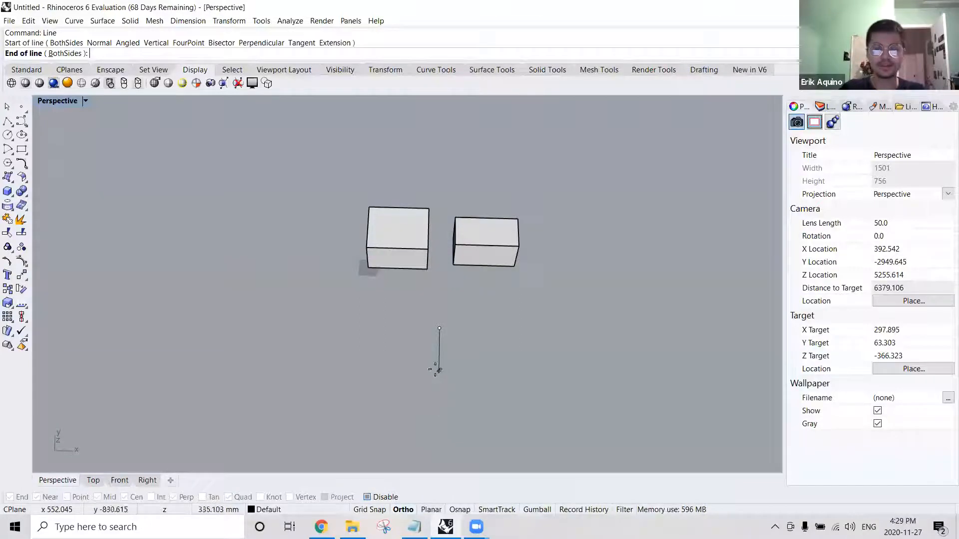
{"action": "right_click_drag", "start_coordinate": [433, 373], "coordinate": [433, 392]}
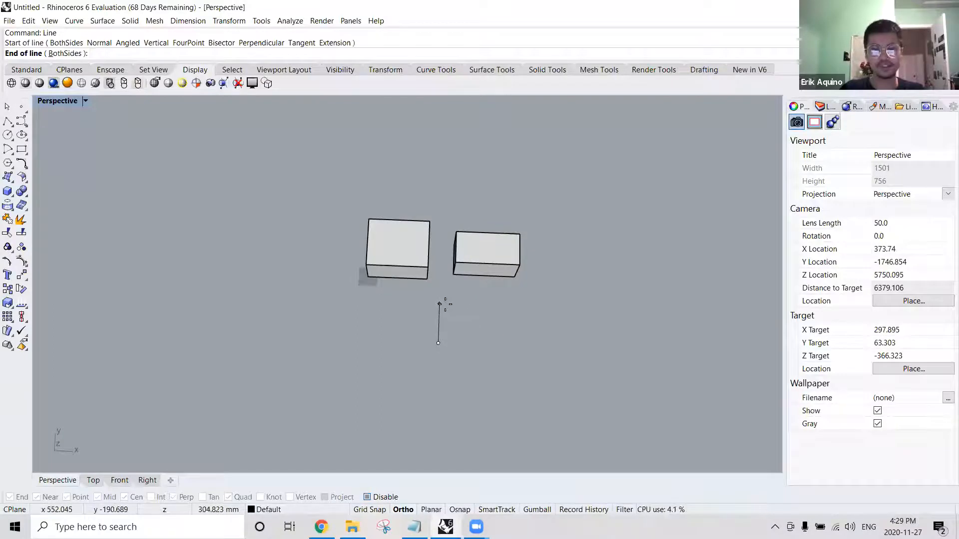
{"action": "key", "text": "F8"}
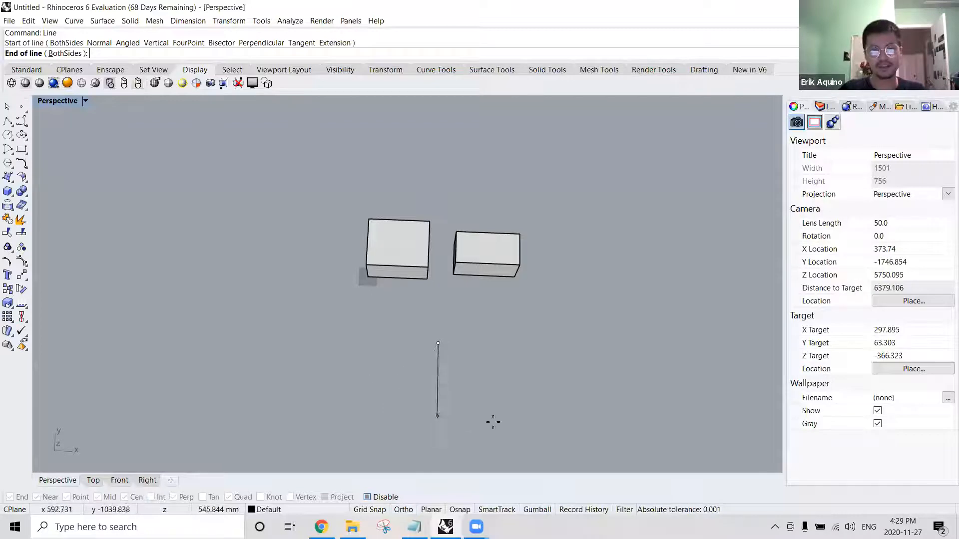
{"action": "key", "text": "F8"}
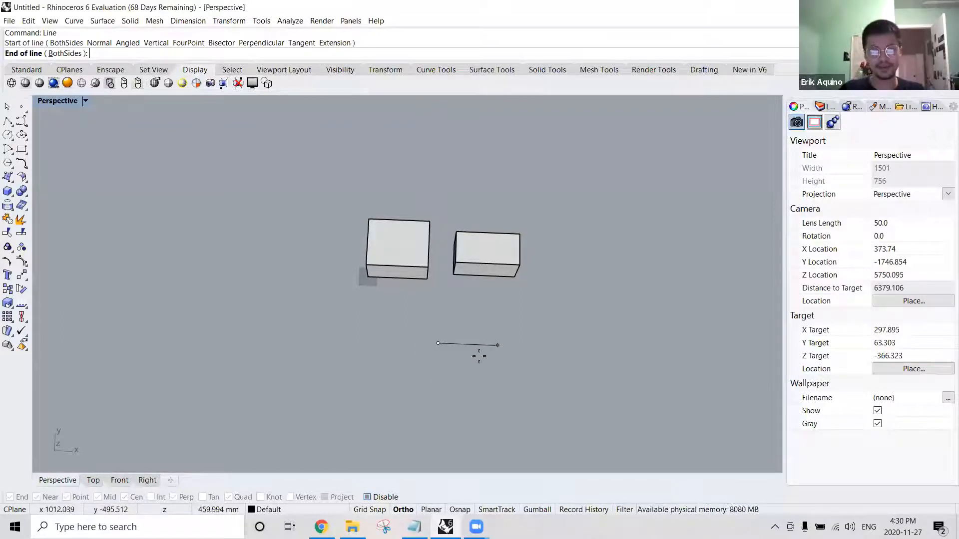
Turn on Osnap with End as the only active object snap, abandoning the unfinished line.
{"action": "left_click", "coordinate": [459, 510]}
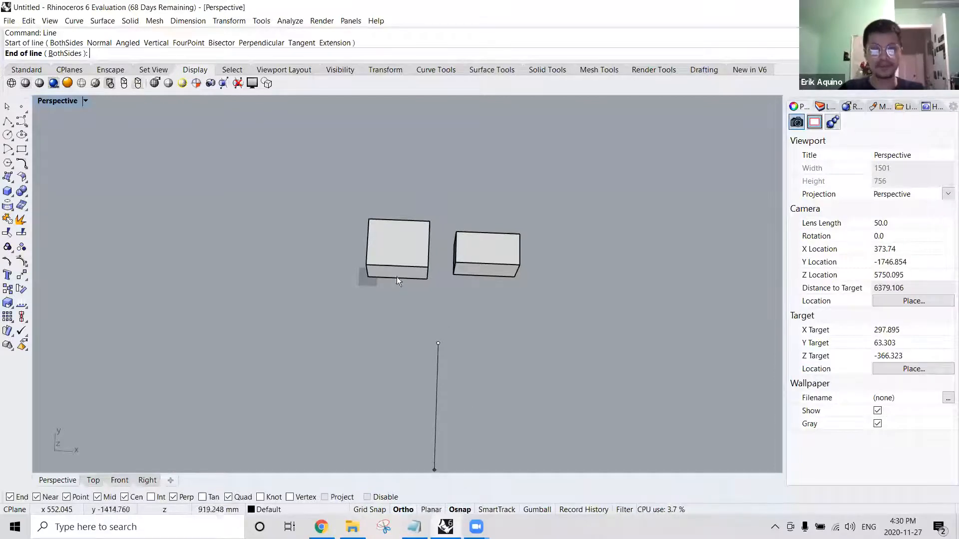
{"action": "key", "text": "Escape"}
{"action": "right_click_drag", "start_coordinate": [365, 191], "coordinate": [409, 229]}
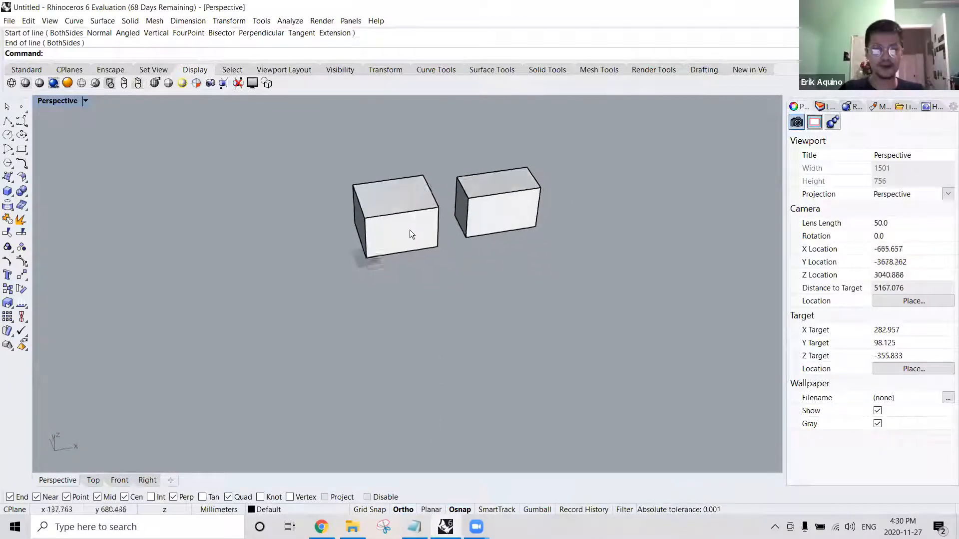
{"action": "scroll", "coordinate": [426, 247], "scroll_direction": "up", "scroll_amount": 3}
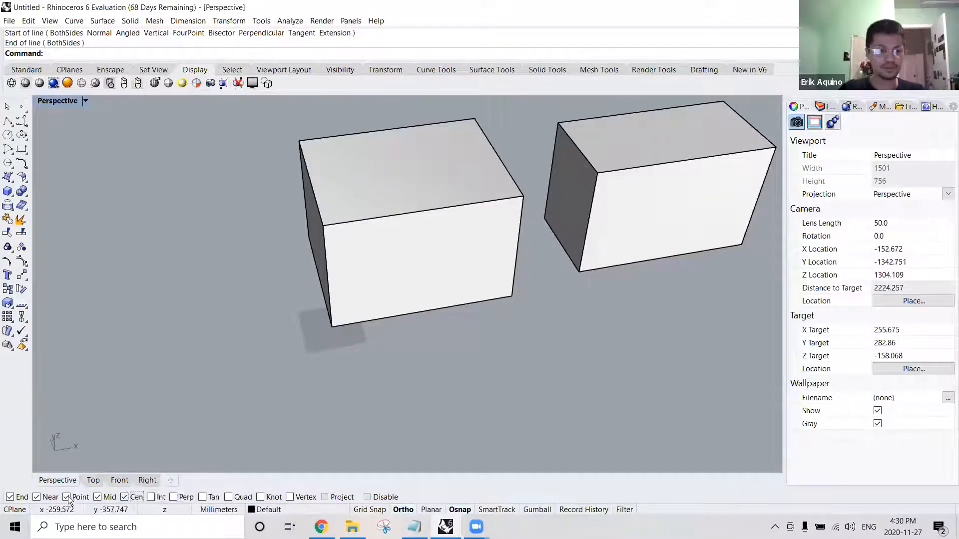
{"action": "right_click", "coordinate": [23, 497]}
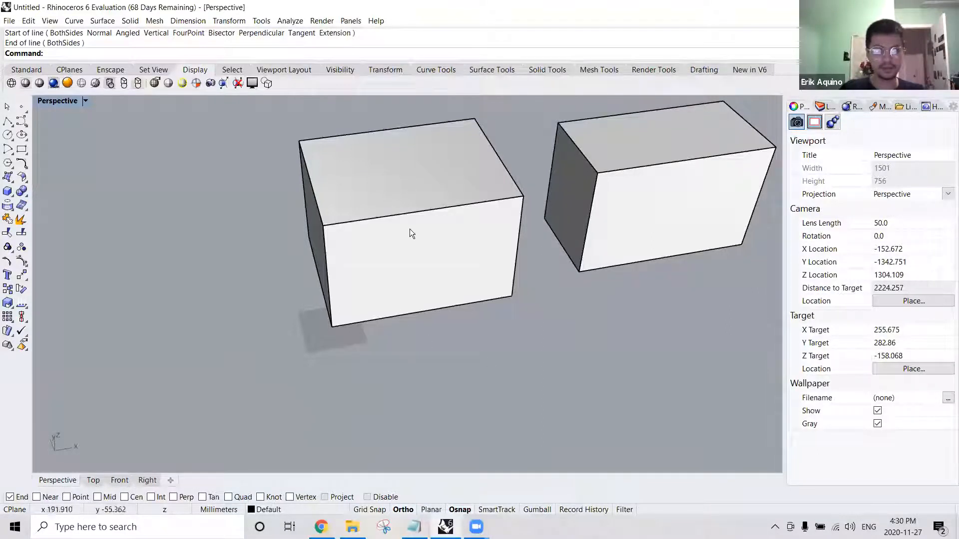
Try a line along the left box's bottom front edge, starting from its corner with the End snap.
{"action": "right_click", "coordinate": [407, 205]}
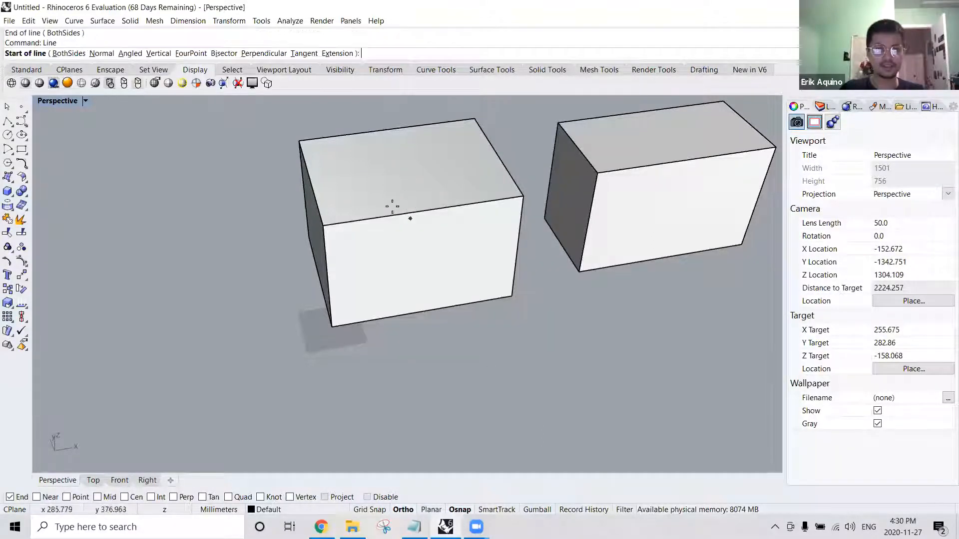
{"action": "right_click_drag", "start_coordinate": [327, 195], "coordinate": [287, 192]}
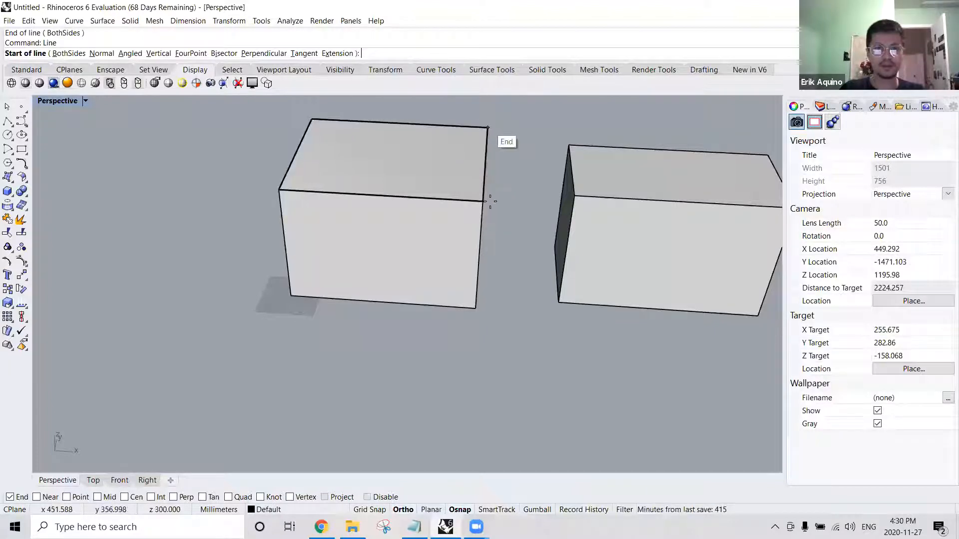
{"action": "right_click_drag", "start_coordinate": [417, 193], "coordinate": [418, 291]}
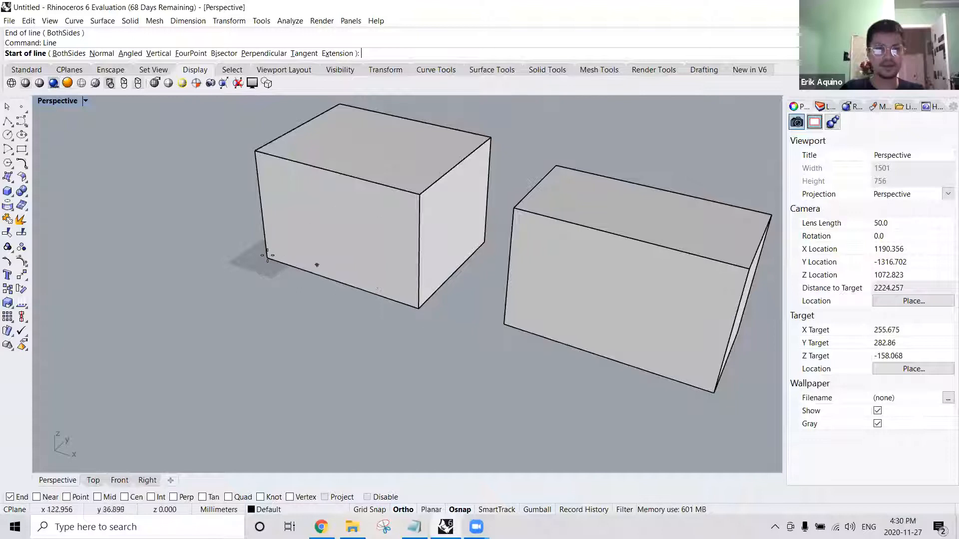
{"action": "left_click", "coordinate": [304, 263]}
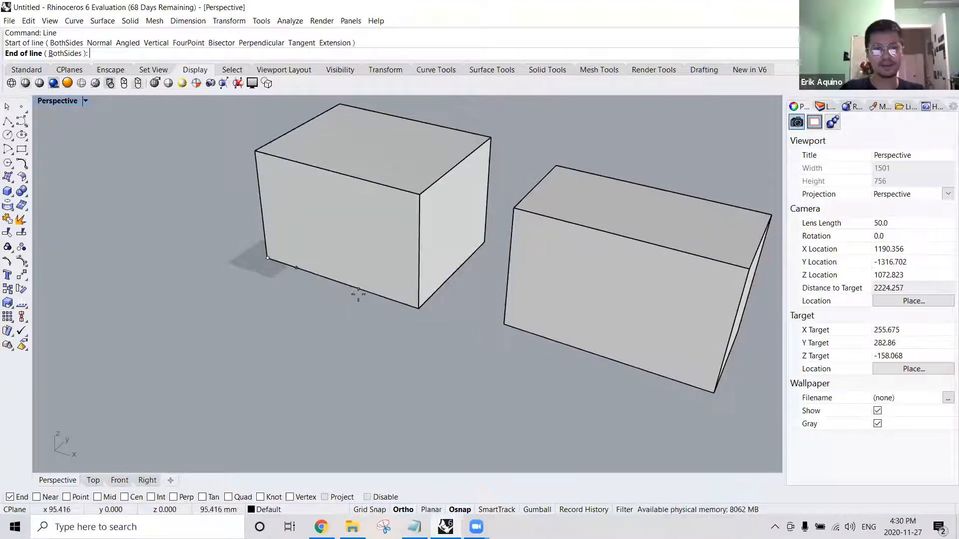
{"action": "left_click", "coordinate": [339, 286]}
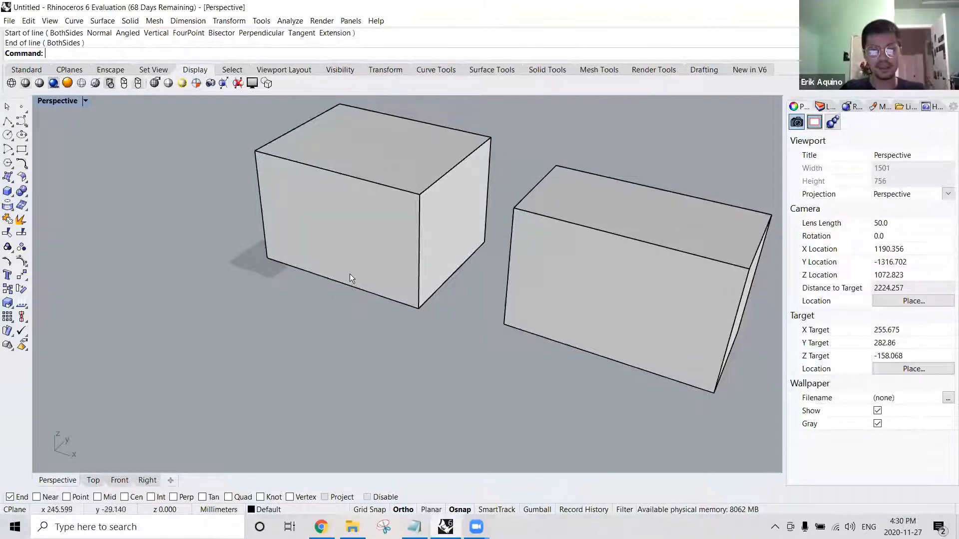
Move the left box by its bottom front corner, snapping it to the far bottom front corner of the other box.
{"action": "key", "text": "Return"}
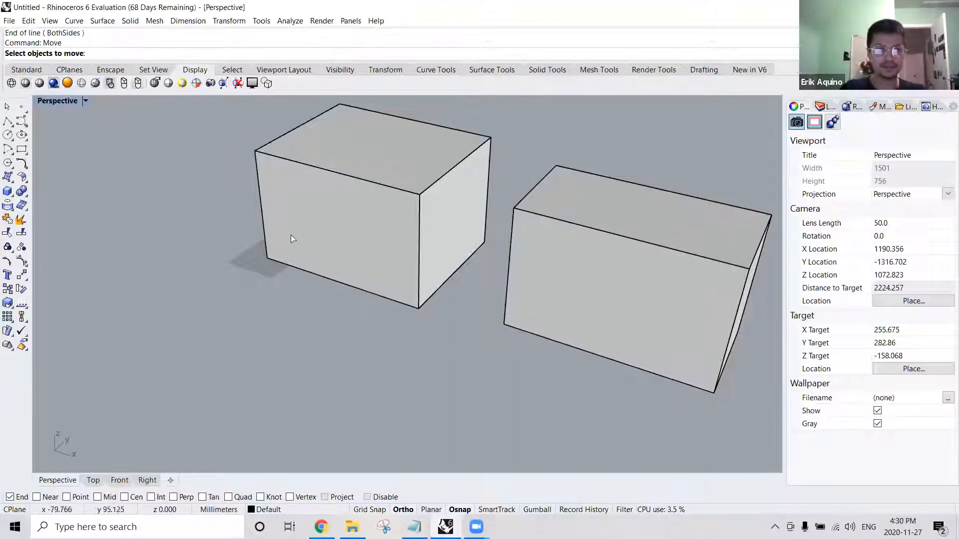
{"action": "left_click", "coordinate": [272, 256]}
{"action": "key", "text": "Return"}
{"action": "left_click", "coordinate": [270, 259]}
{"action": "right_click_drag", "start_coordinate": [399, 296], "coordinate": [424, 327]}
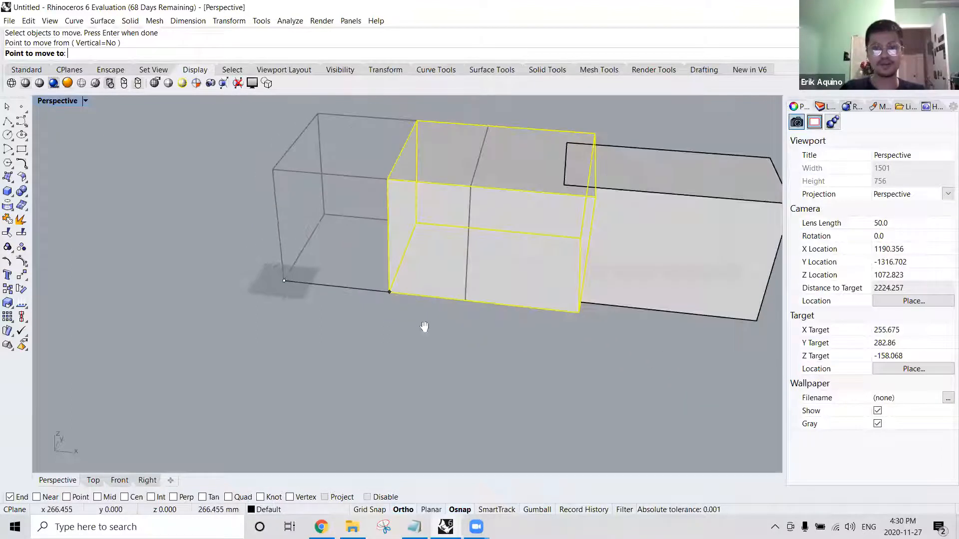
{"action": "right_click_drag", "start_coordinate": [539, 222], "coordinate": [649, 242]}
{"action": "right_click_drag", "start_coordinate": [749, 237], "coordinate": [535, 210], "text": "shift"}
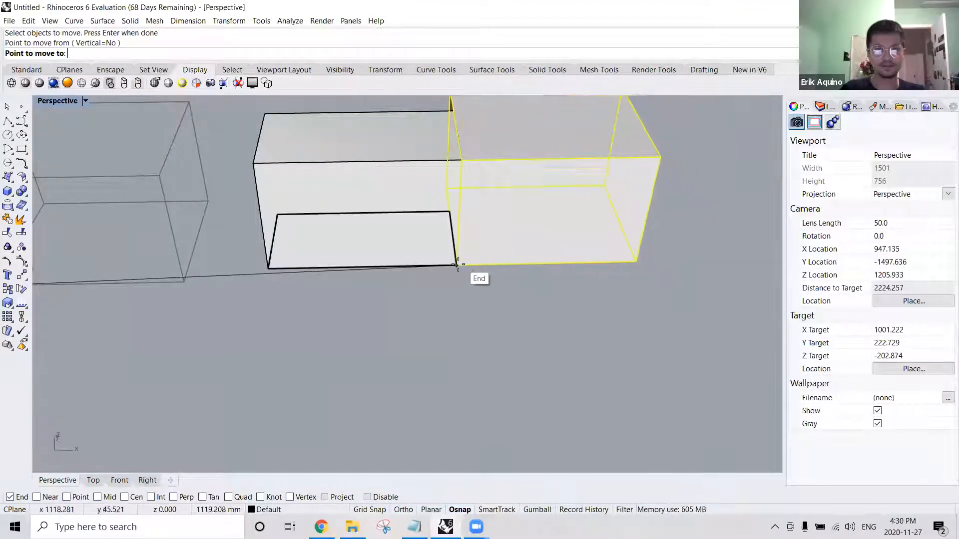
{"action": "left_click", "coordinate": [508, 257]}
Move the same box up 300 mm, from the shared bottom corner to the end point of the neighbouring box's top corner.
{"action": "right_click_drag", "start_coordinate": [503, 210], "coordinate": [477, 306]}
{"action": "left_click", "coordinate": [477, 306]}
{"action": "right_click", "coordinate": [477, 307]}
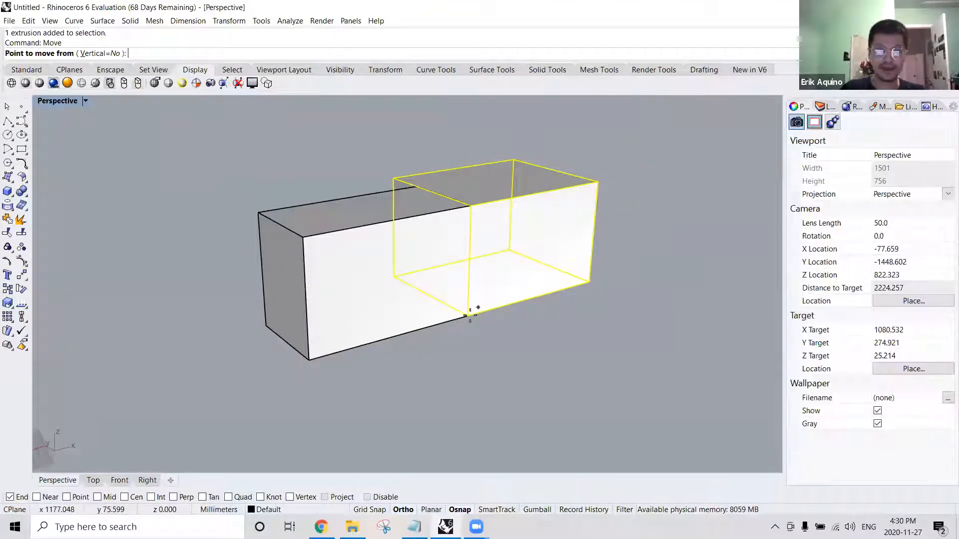
{"action": "left_click", "coordinate": [477, 308]}
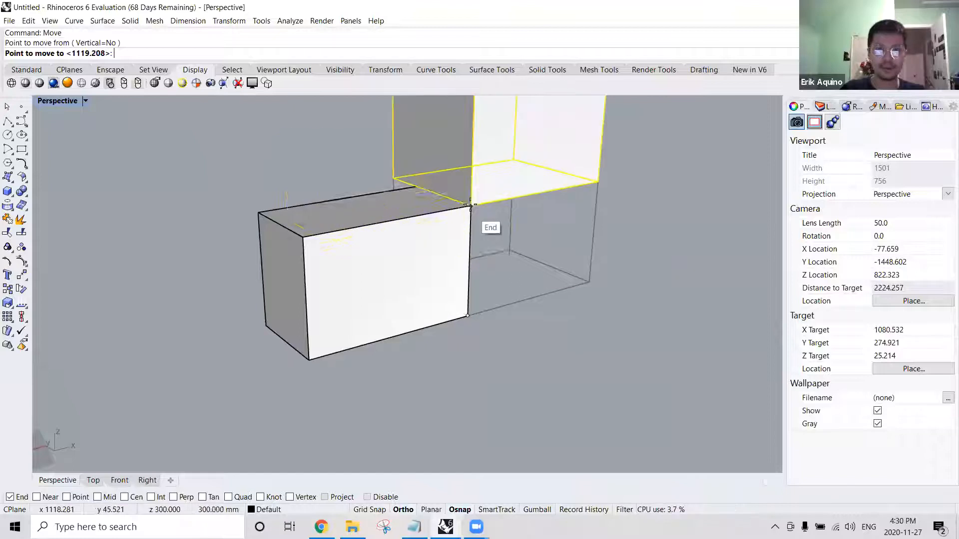
{"action": "left_click", "coordinate": [471, 208]}
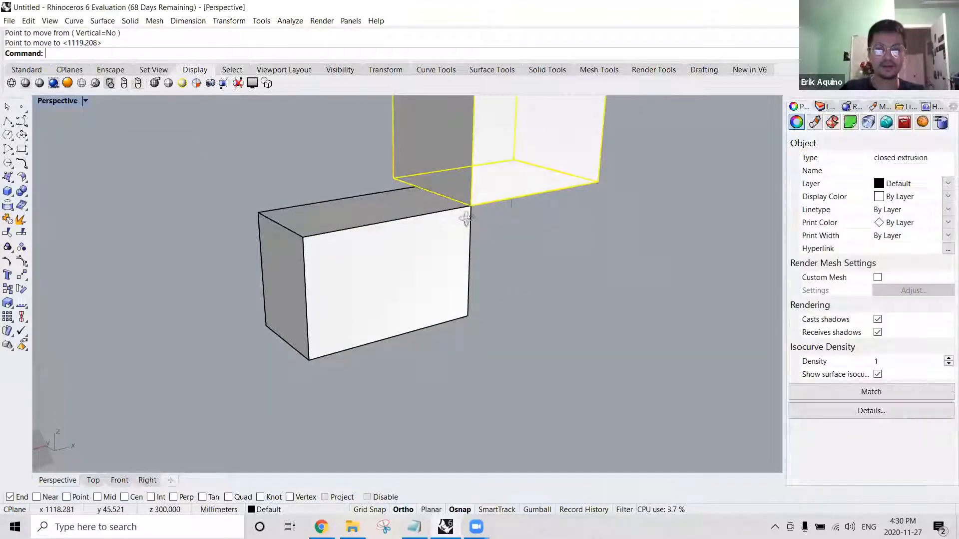
Turn off the End snap, move the raised box slightly by eye near the shared corner, and examine how the corners meet.
{"action": "left_click", "coordinate": [17, 494]}
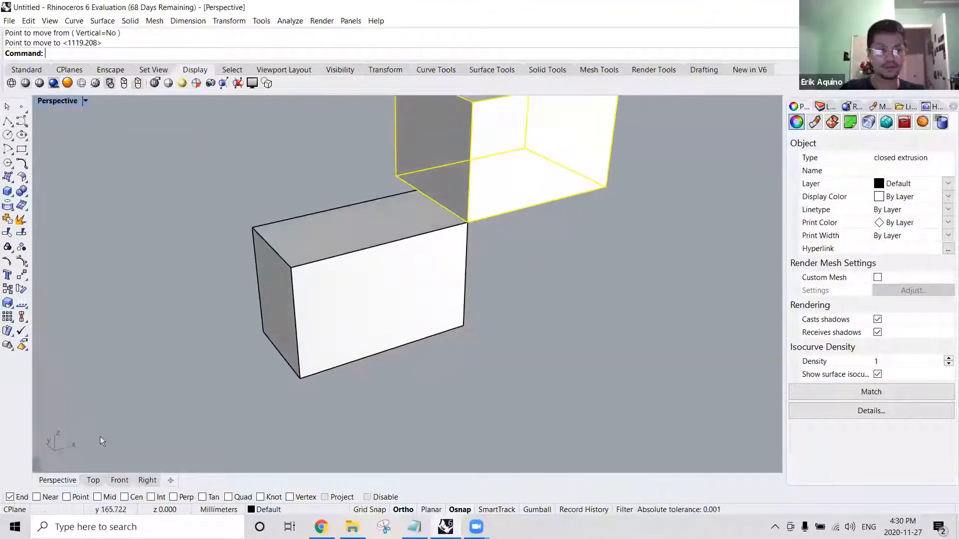
{"action": "type", "text": "Move"}
{"action": "key", "text": "Return"}
{"action": "left_click", "coordinate": [477, 212]}
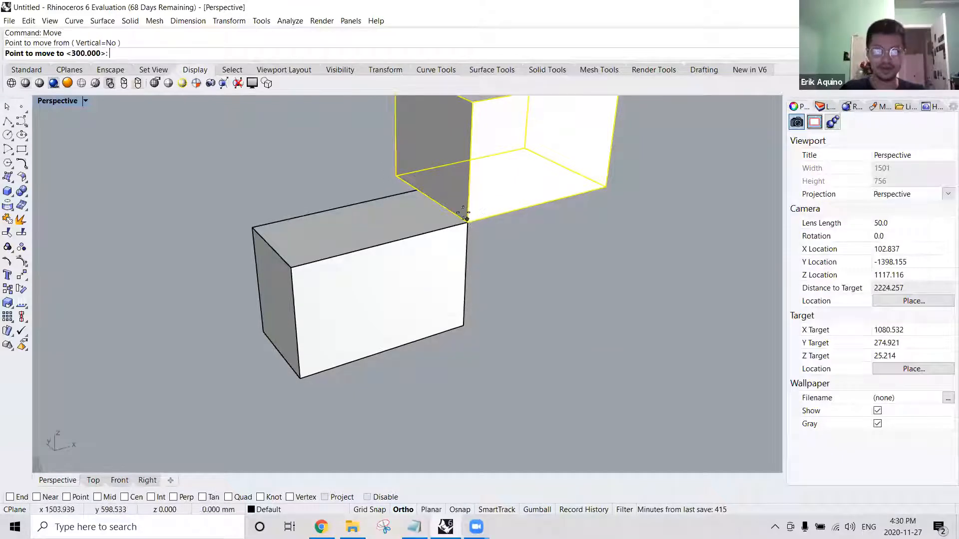
{"action": "scroll", "coordinate": [465, 215], "scroll_direction": "up", "scroll_amount": 5}
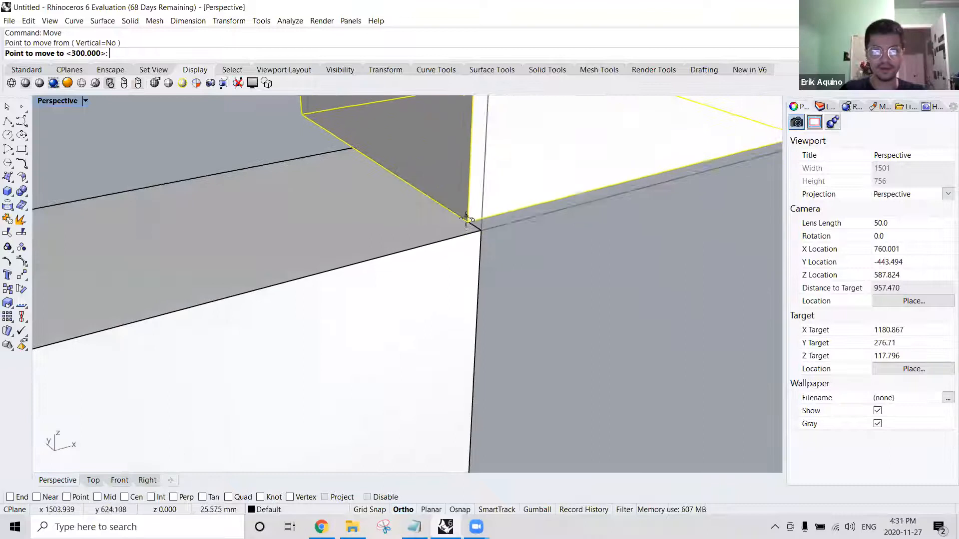
{"action": "left_click", "coordinate": [468, 221]}
{"action": "scroll", "coordinate": [467, 221], "scroll_direction": "up", "scroll_amount": 8}
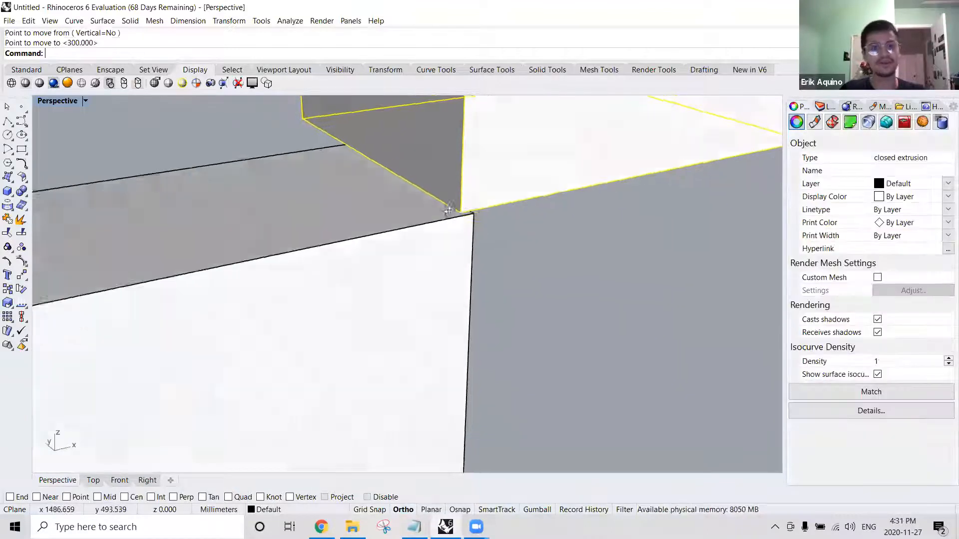
{"action": "right_click_drag", "start_coordinate": [454, 218], "coordinate": [372, 289]}
{"action": "scroll", "coordinate": [452, 220], "scroll_direction": "down", "scroll_amount": 7}
{"action": "left_click", "coordinate": [450, 219]}
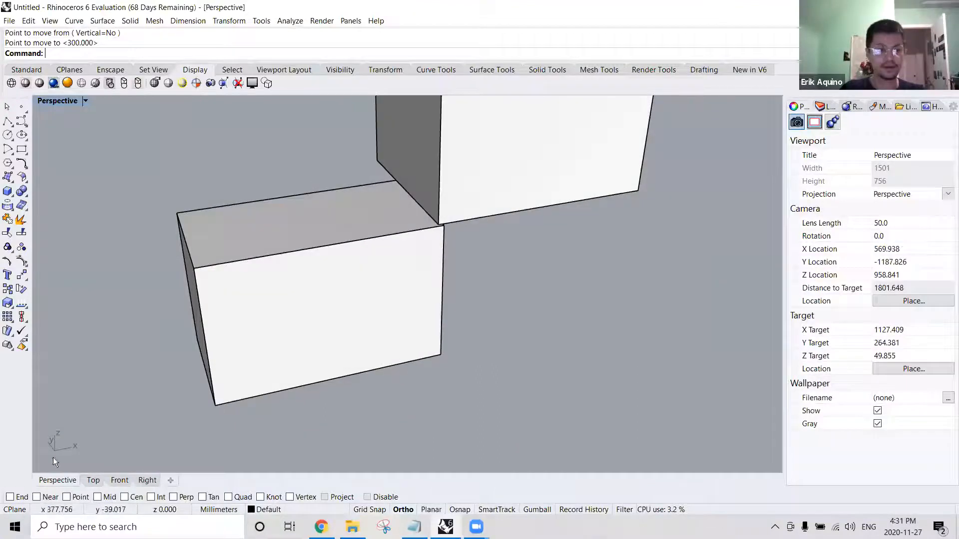
Activate only the Near snap and draw a diagonal line across the lower box's front face, from bottom edge to top edge.
{"action": "left_click", "coordinate": [49, 497]}
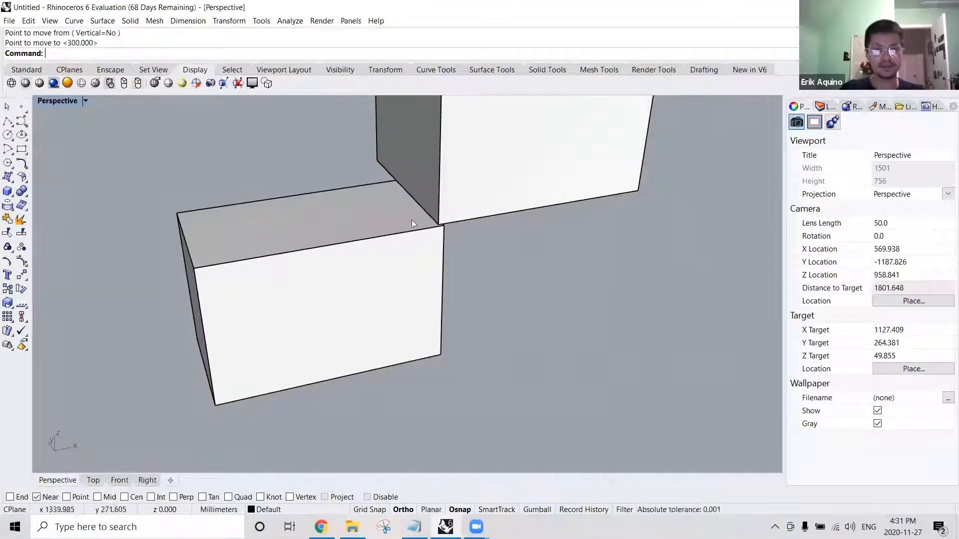
{"action": "key", "text": "Return"}
{"action": "key", "text": "Escape"}
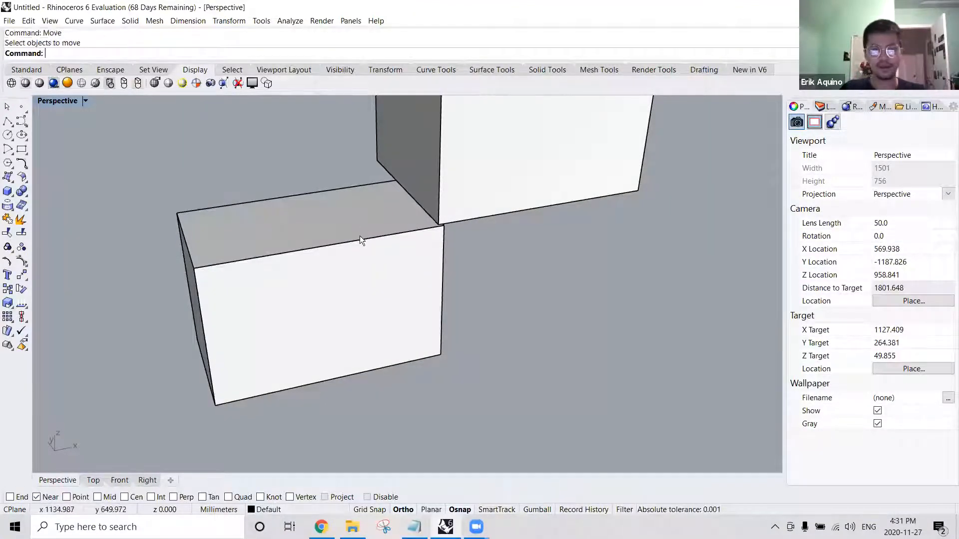
{"action": "type", "text": "line"}
{"action": "key", "text": "Return"}
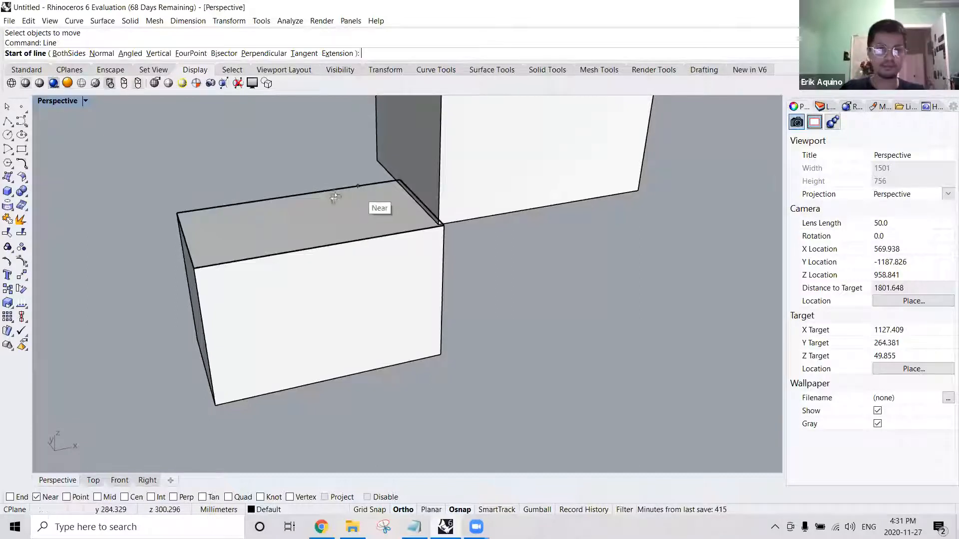
{"action": "right_click_drag", "start_coordinate": [332, 195], "coordinate": [227, 191]}
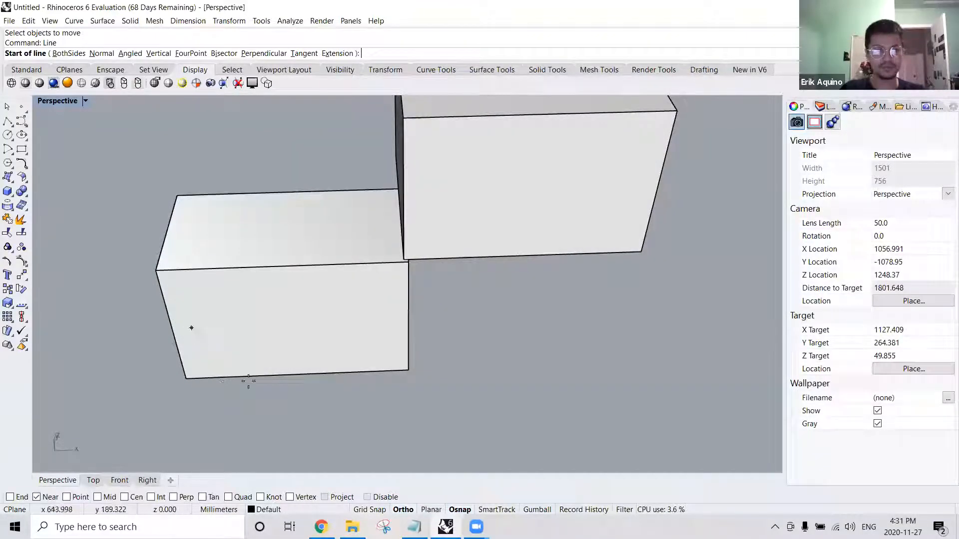
{"action": "left_click", "coordinate": [332, 373]}
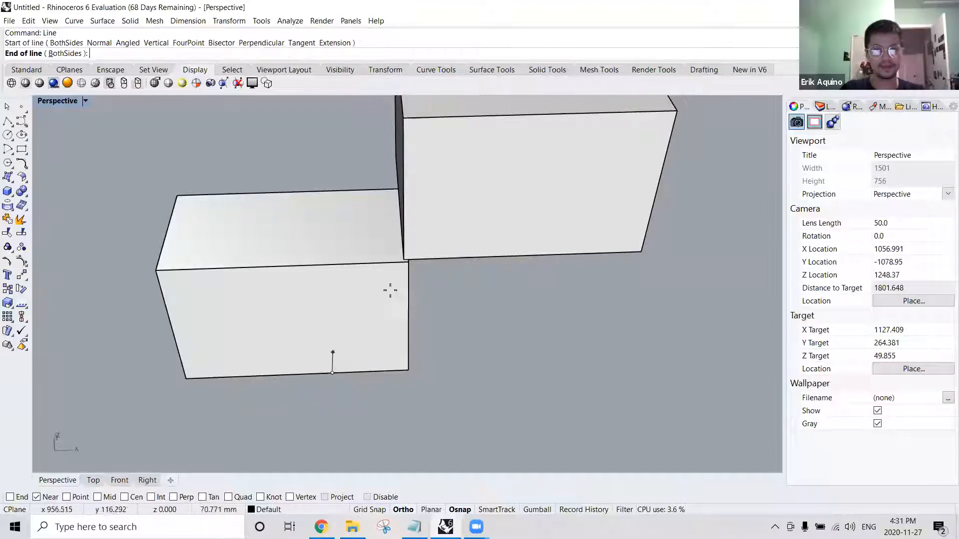
{"action": "right_click_drag", "start_coordinate": [366, 286], "coordinate": [385, 241]}
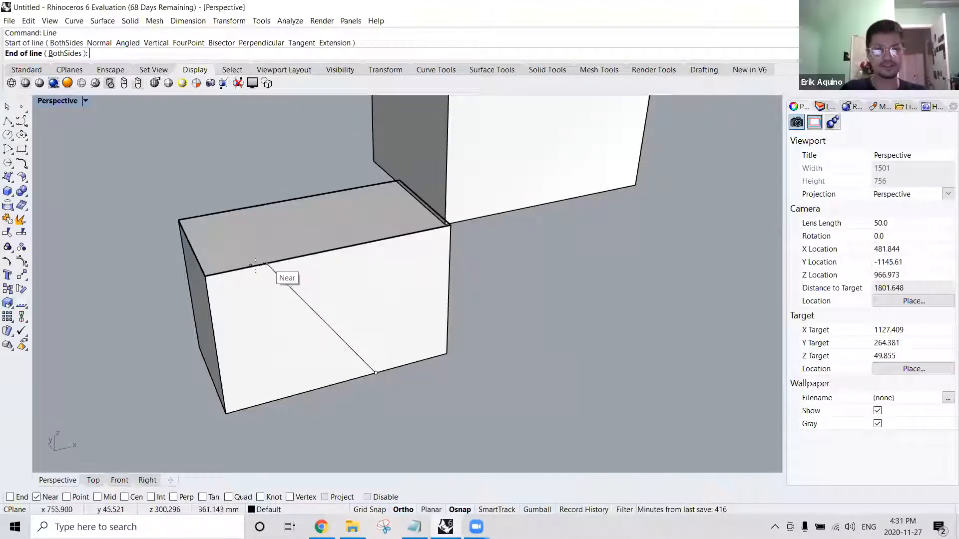
{"action": "left_click", "coordinate": [259, 266]}
{"action": "right_click_drag", "start_coordinate": [264, 278], "coordinate": [265, 296]}
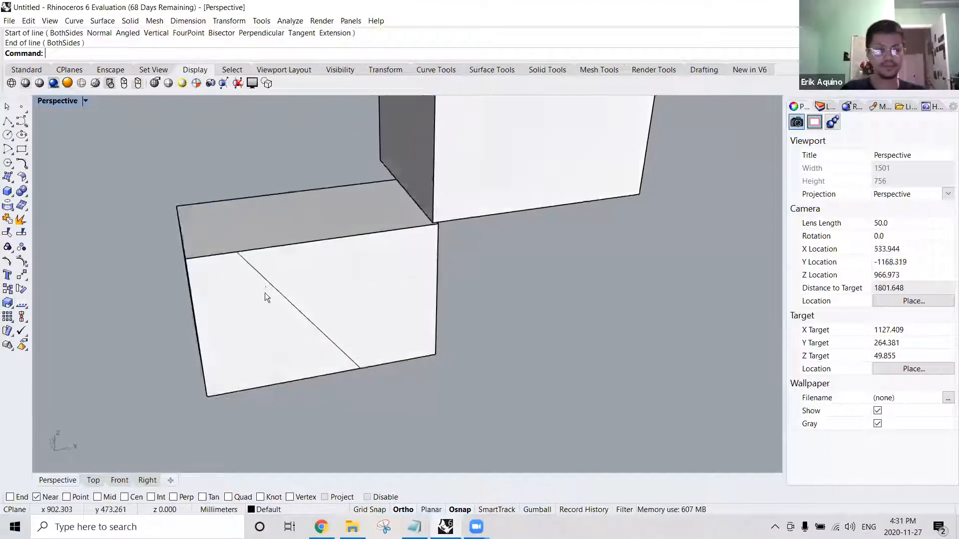
Switch the object snap from Near to Point and place a point object on the ground plane beside the lower box.
{"action": "left_click", "coordinate": [48, 497]}
{"action": "left_click", "coordinate": [68, 497]}
{"action": "type", "text": "Po"}
{"action": "key", "text": "Return"}
{"action": "left_click", "coordinate": [121, 389]}
Check with the Line command how the cursor snaps to the point object, without drawing a line.
{"action": "type", "text": "l"}
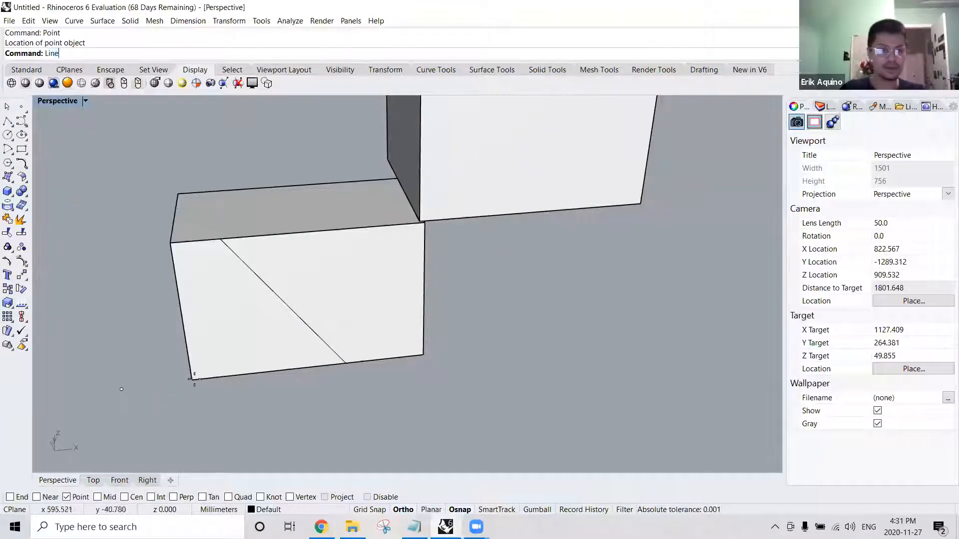
{"action": "key", "text": "Return"}
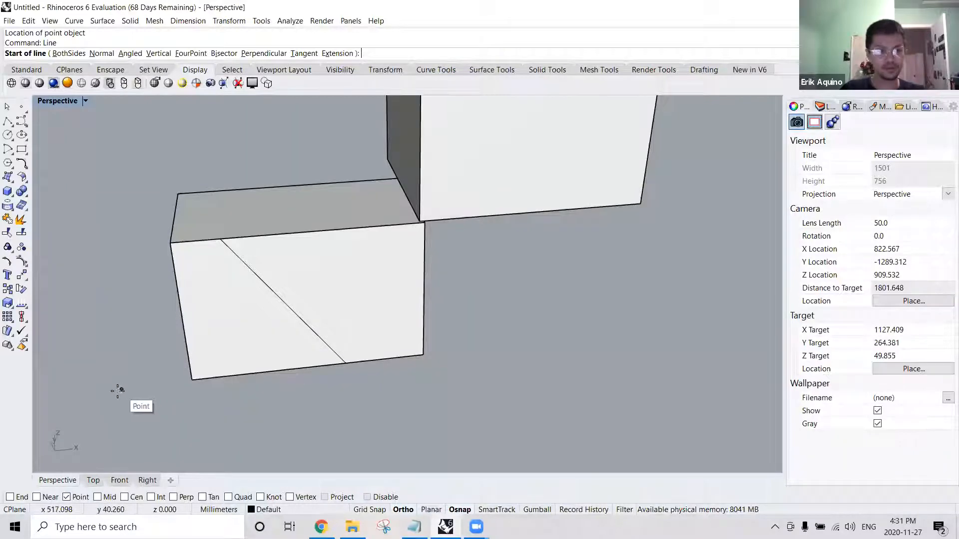
{"action": "key", "text": "Escape"}
Switch the object snap from Point to Mid, check midpoints of the box's edges and diagonal line, and turn Mid off.
{"action": "left_click", "coordinate": [67, 498]}
{"action": "left_click", "coordinate": [97, 497]}
{"action": "key", "text": "Return"}
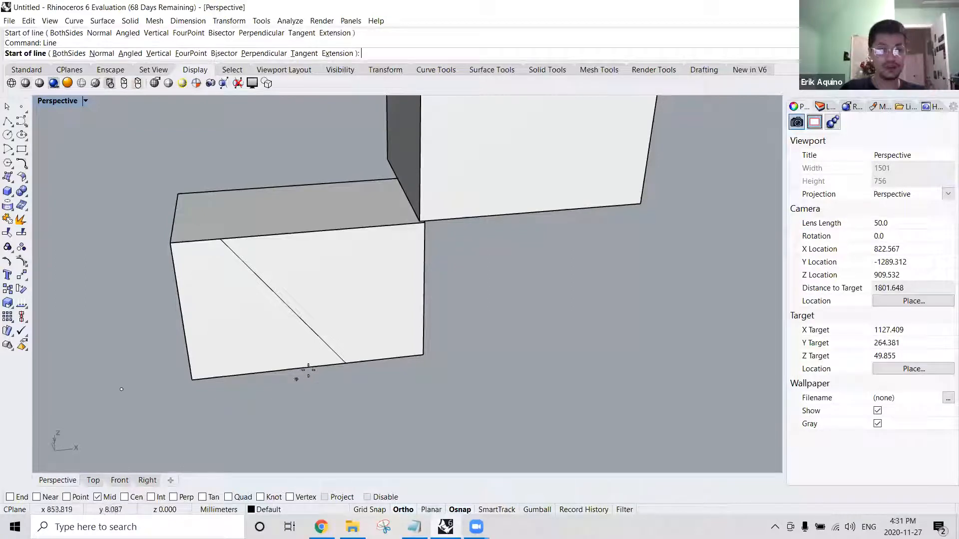
{"action": "mouse_move", "coordinate": [295, 364]}
{"action": "right_mouse_down"}
{"action": "mouse_move", "coordinate": [280, 374]}
{"action": "mouse_move", "coordinate": [282, 358]}
{"action": "right_mouse_up"}
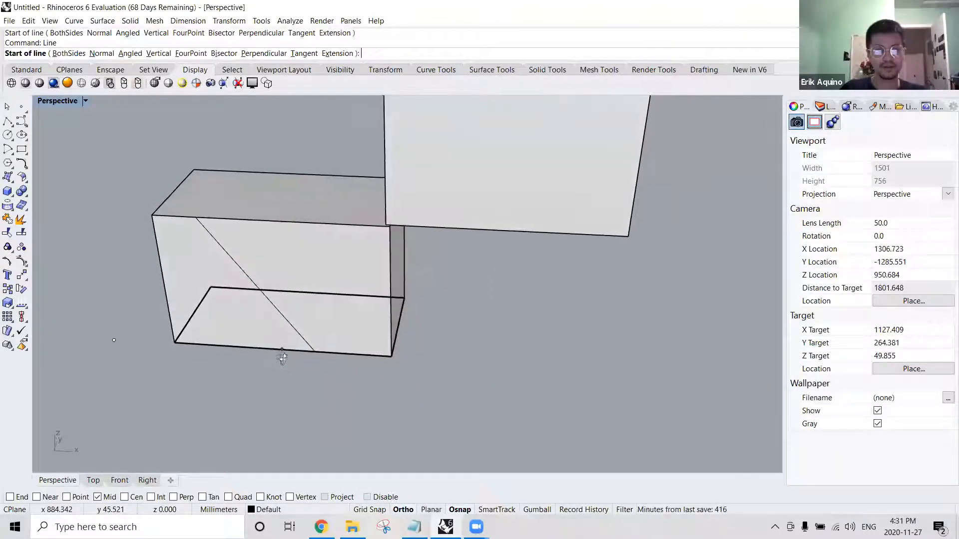
{"action": "right_click_drag", "start_coordinate": [269, 298], "coordinate": [255, 278]}
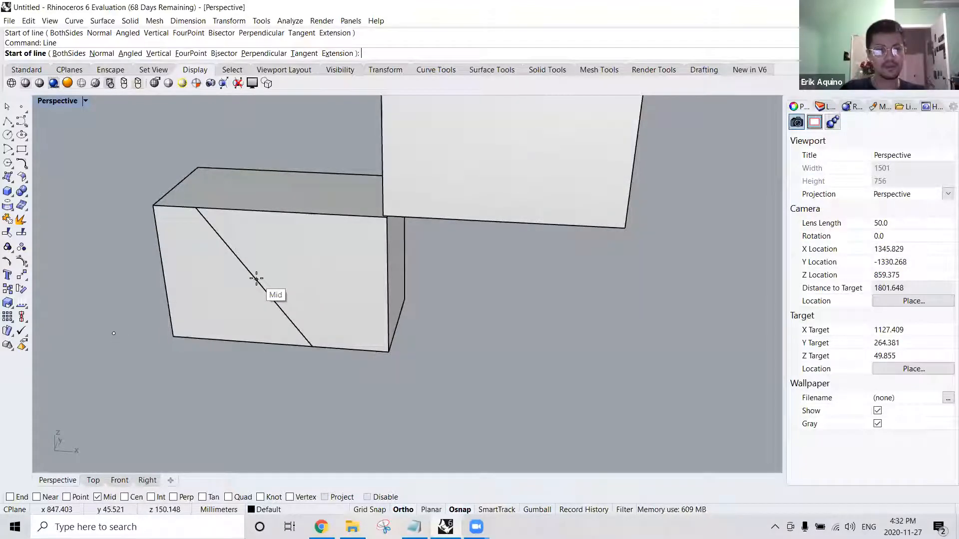
{"action": "left_click", "coordinate": [98, 497]}
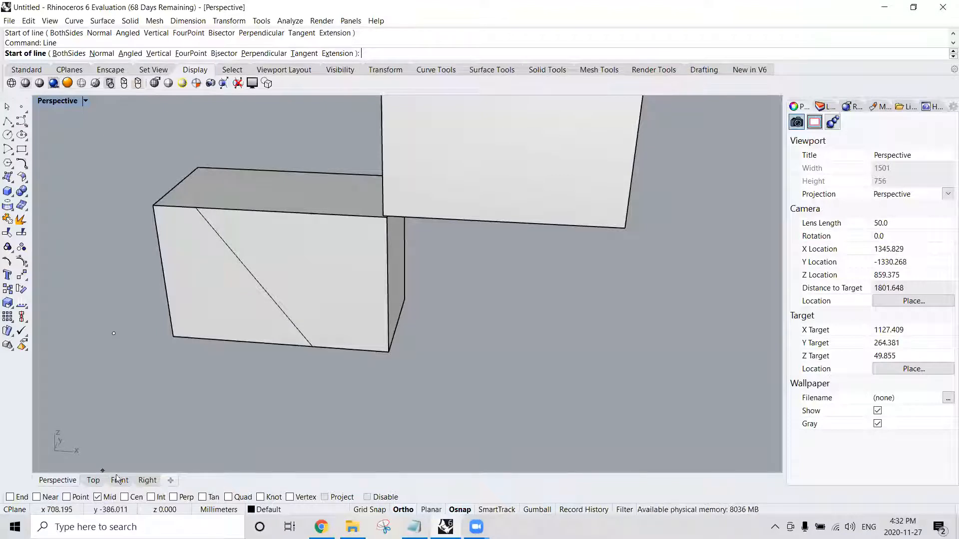
{"action": "right_click_drag", "start_coordinate": [221, 373], "coordinate": [284, 316]}
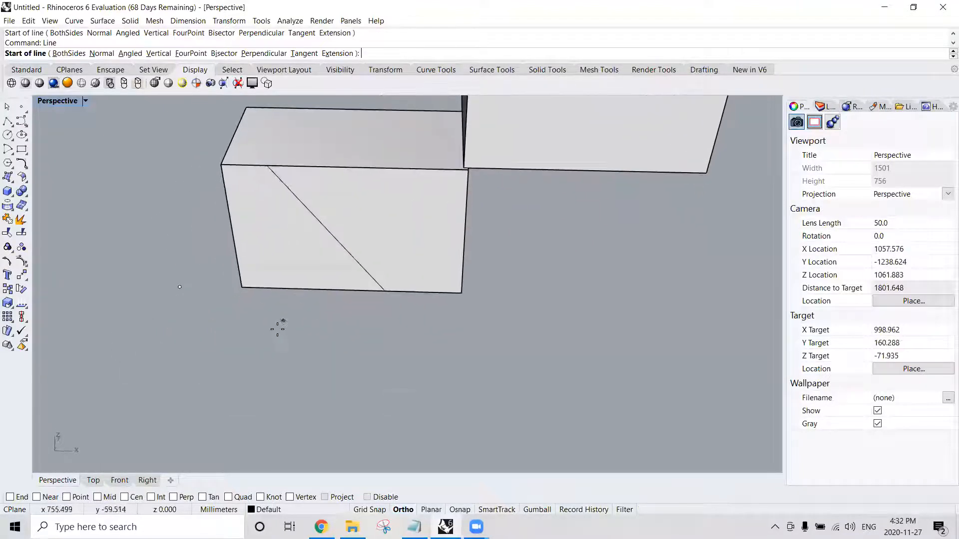
{"action": "type", "text": "circle"}
{"action": "key", "text": "Return"}
{"action": "left_click", "coordinate": [322, 382]}
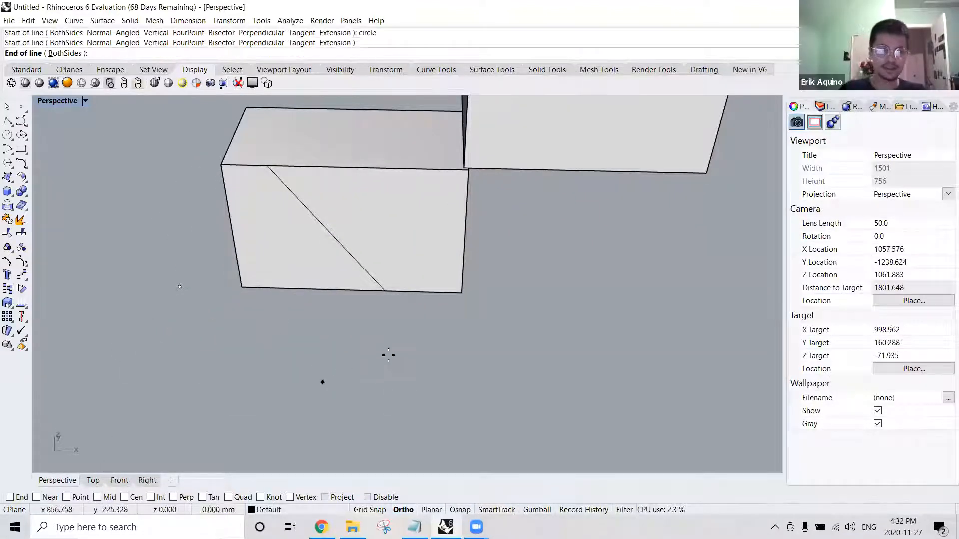
{"action": "key", "text": "Escape"}
Draw a freehand-sized circle on the ground plane in front of the lower box.
{"action": "type", "text": "Circle"}
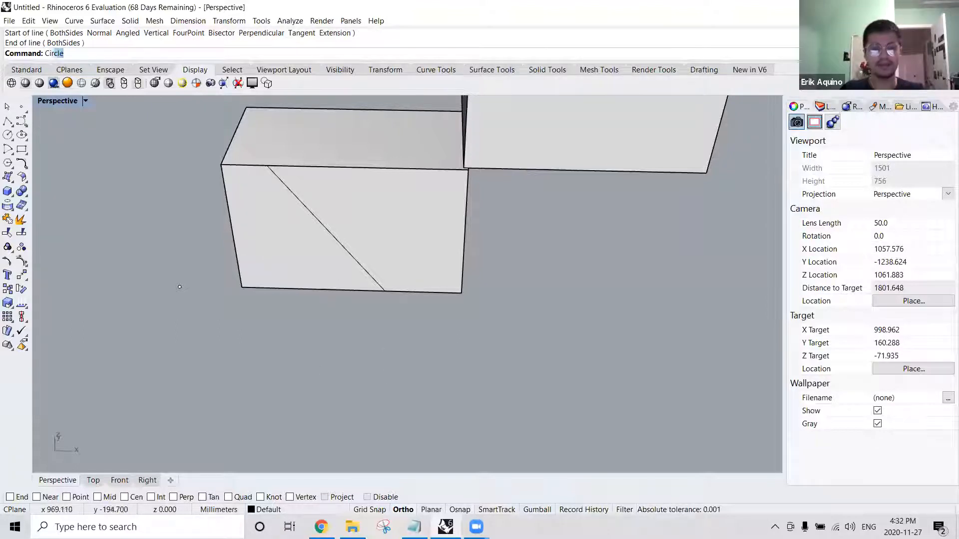
{"action": "key", "text": "Return"}
{"action": "left_click", "coordinate": [318, 380]}
{"action": "left_click", "coordinate": [389, 380]}
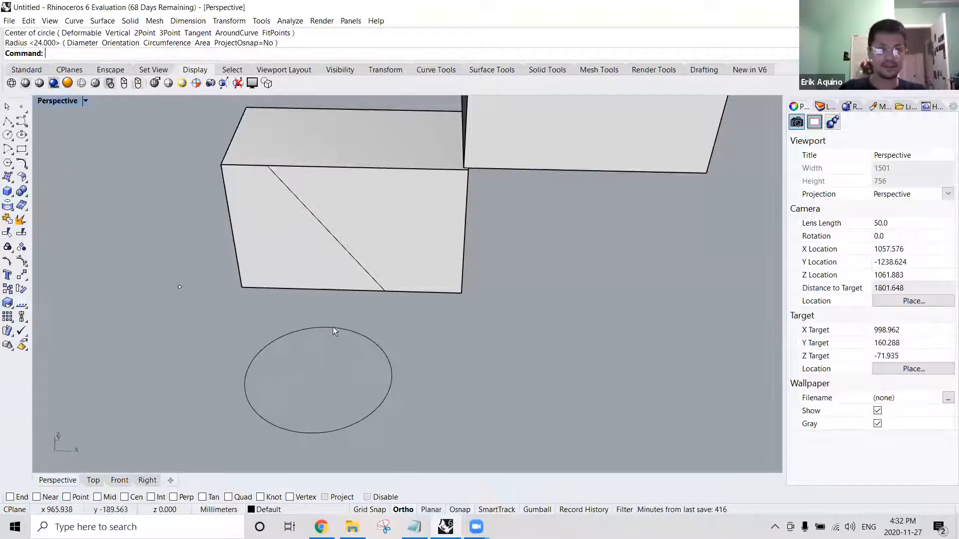
Turn on the Cen object snap and check with the Line command how the cursor snaps to the circle's centre, without drawing a line.
{"action": "left_click", "coordinate": [135, 497]}
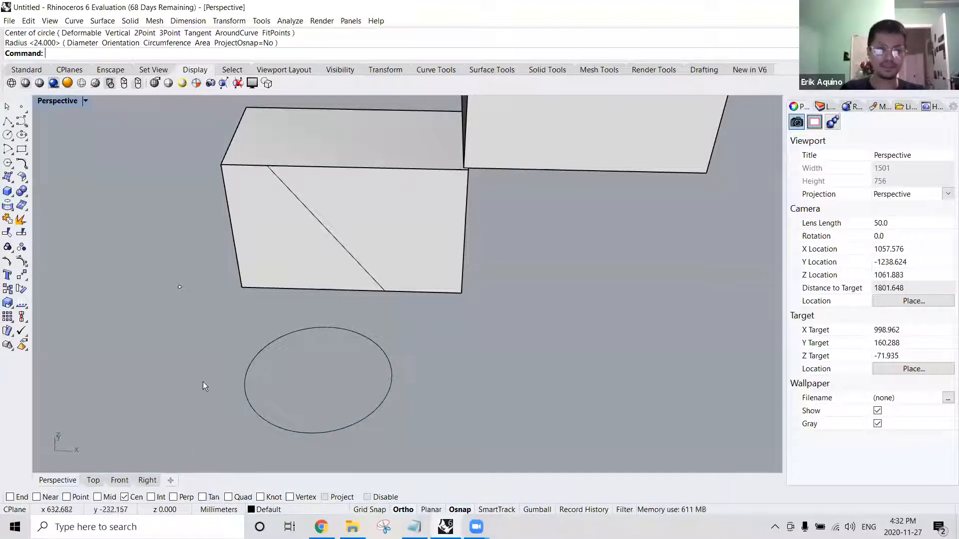
{"action": "type", "text": "Line"}
{"action": "key", "text": "Return"}
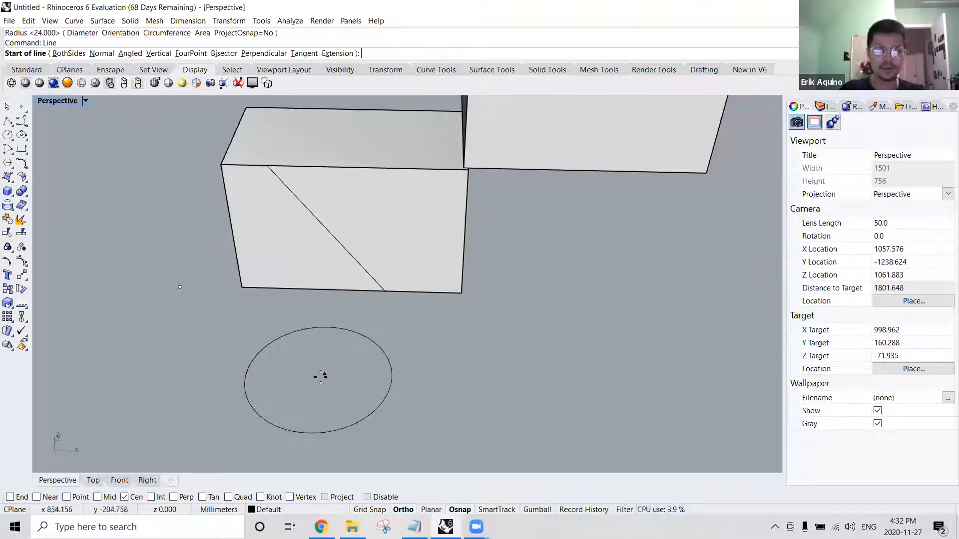
{"action": "mouse_move", "coordinate": [319, 377]}
{"action": "right_mouse_down"}
{"action": "mouse_move", "coordinate": [320, 361]}
{"action": "mouse_move", "coordinate": [309, 375]}
{"action": "right_mouse_up"}
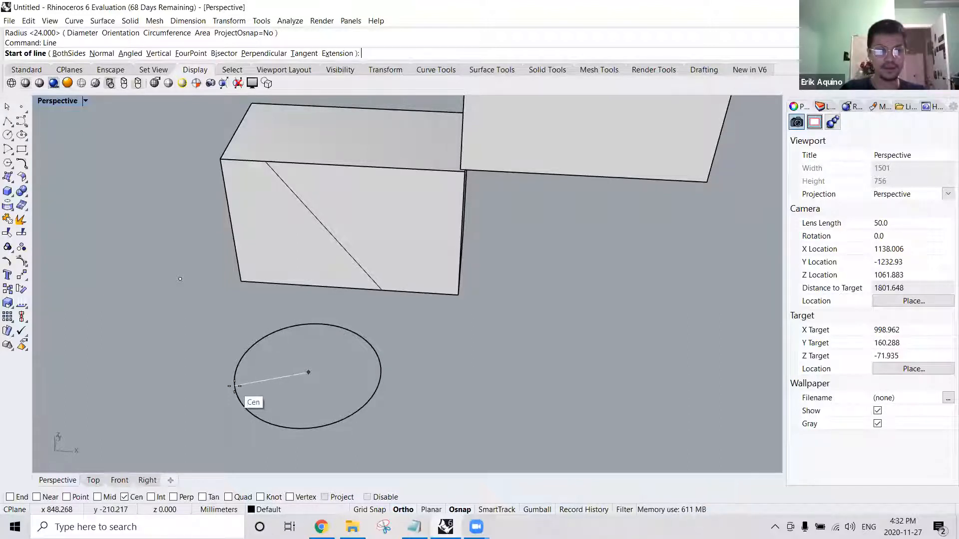
{"action": "mouse_move", "coordinate": [234, 385]}
{"action": "right_mouse_down"}
{"action": "mouse_move", "coordinate": [235, 369]}
{"action": "mouse_move", "coordinate": [228, 380]}
{"action": "right_mouse_up"}
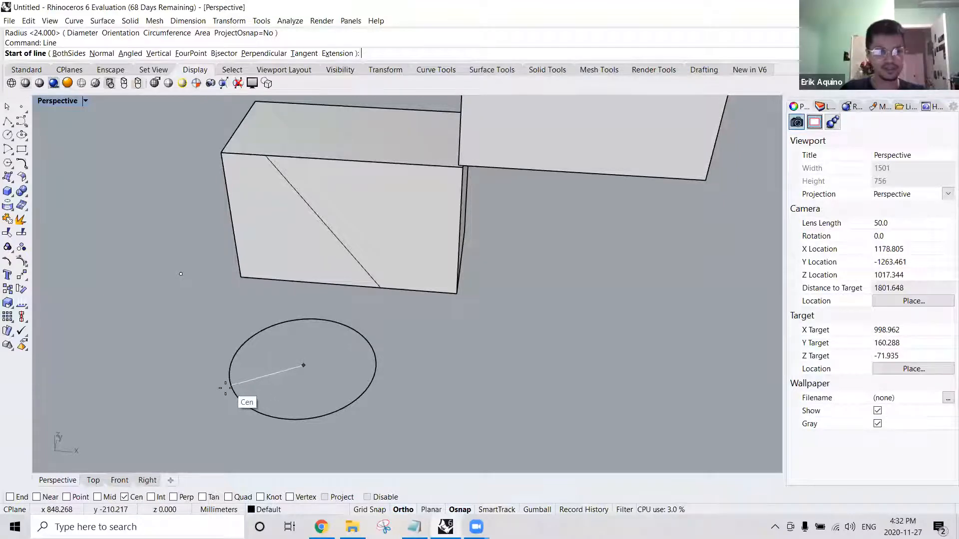
{"action": "left_click", "coordinate": [226, 389]}
{"action": "key", "text": "Escape"}
Switch the object snap from Cen to Int and move the circle freehand so it crosses the lower box's front bottom edge.
{"action": "left_click", "coordinate": [124, 496]}
{"action": "left_click", "coordinate": [151, 497]}
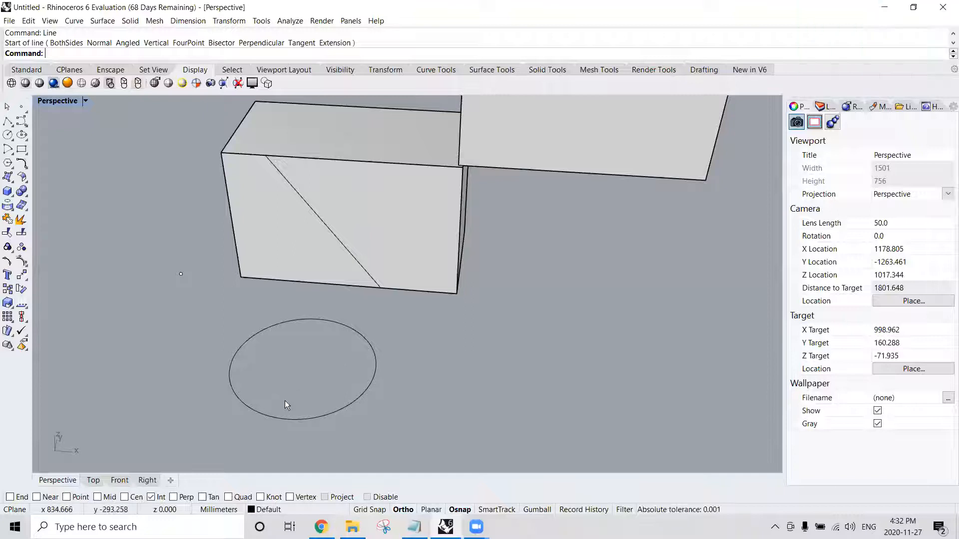
{"action": "key", "text": "Return"}
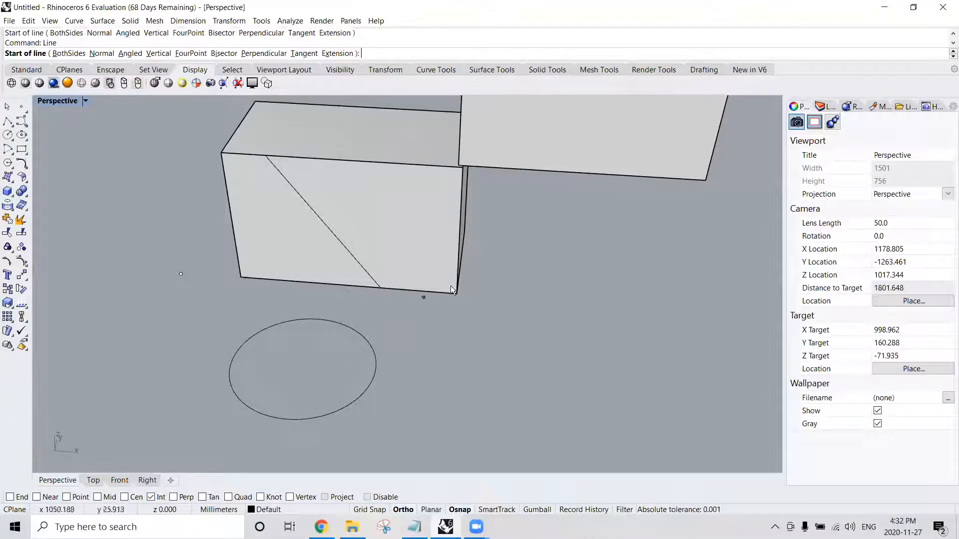
{"action": "key", "text": "Escape"}
{"action": "left_click", "coordinate": [529, 160]}
{"action": "right_click_drag", "start_coordinate": [499, 167], "coordinate": [459, 265]}
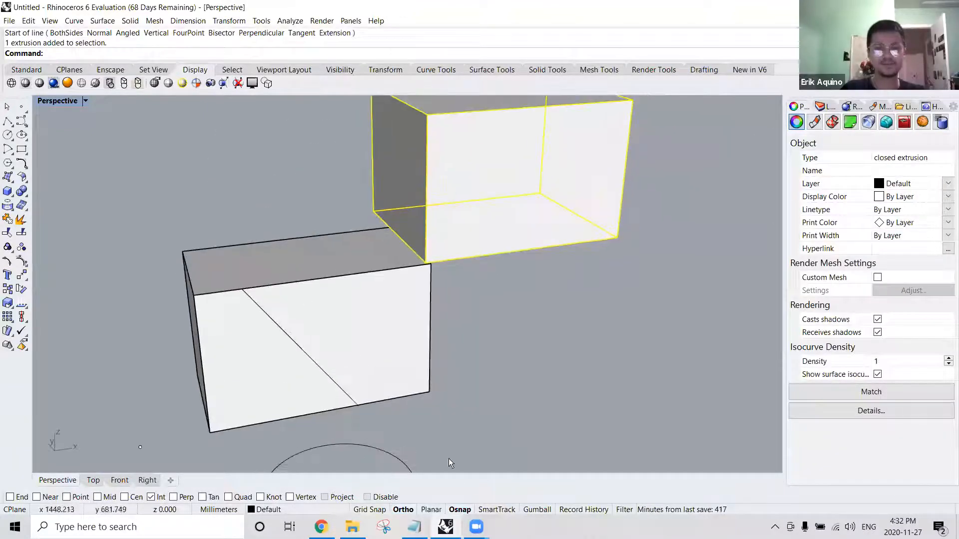
{"action": "right_click_drag", "start_coordinate": [443, 296], "coordinate": [370, 327]}
{"action": "left_click_drag", "start_coordinate": [340, 412], "coordinate": [380, 355]}
{"action": "right_click_drag", "start_coordinate": [299, 431], "coordinate": [271, 394]}
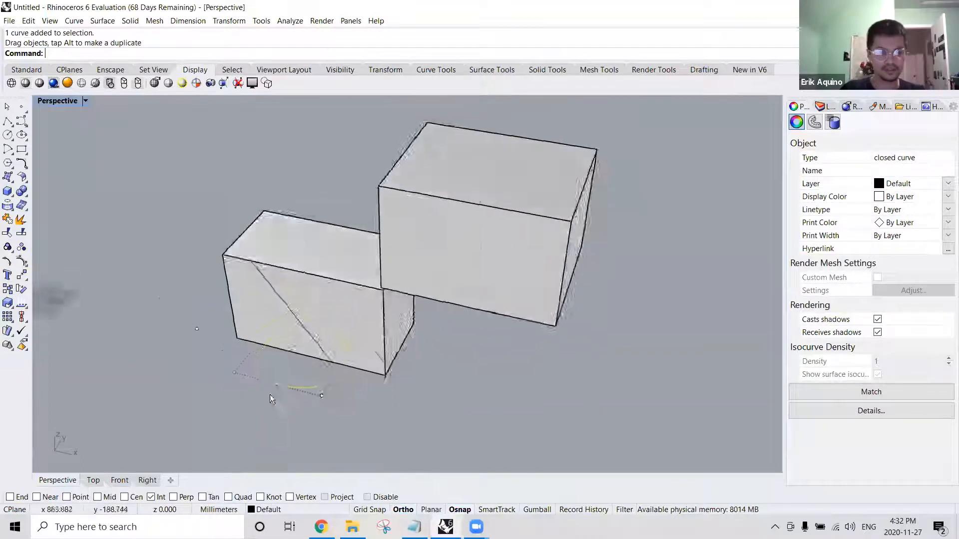
{"action": "scroll", "coordinate": [272, 394], "scroll_direction": "up", "scroll_amount": 6}
{"action": "left_click", "coordinate": [272, 396]}
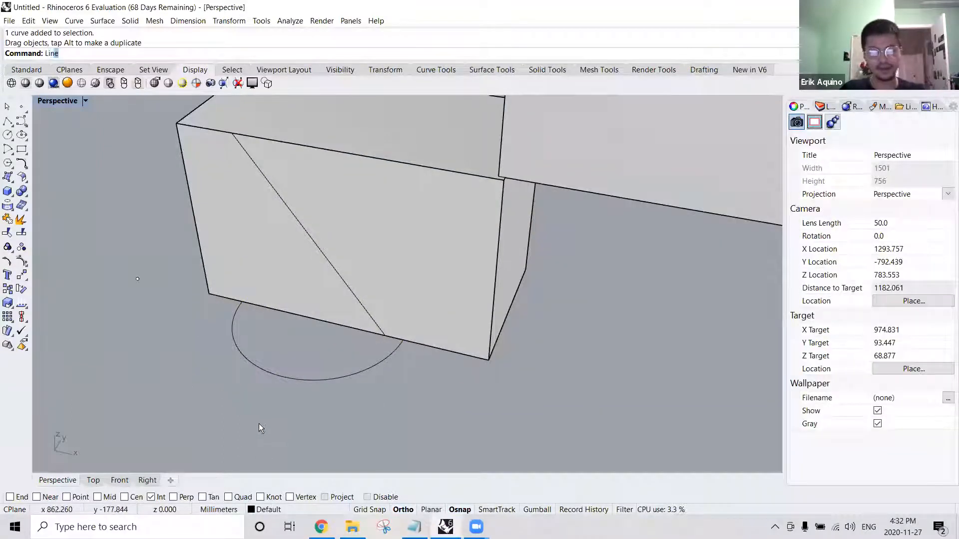
Check with the Line command how the cursor snaps to the intersection of the circle and the box's bottom edge, without drawing a line.
{"action": "type", "text": "Li"}
{"action": "key", "text": "Return"}
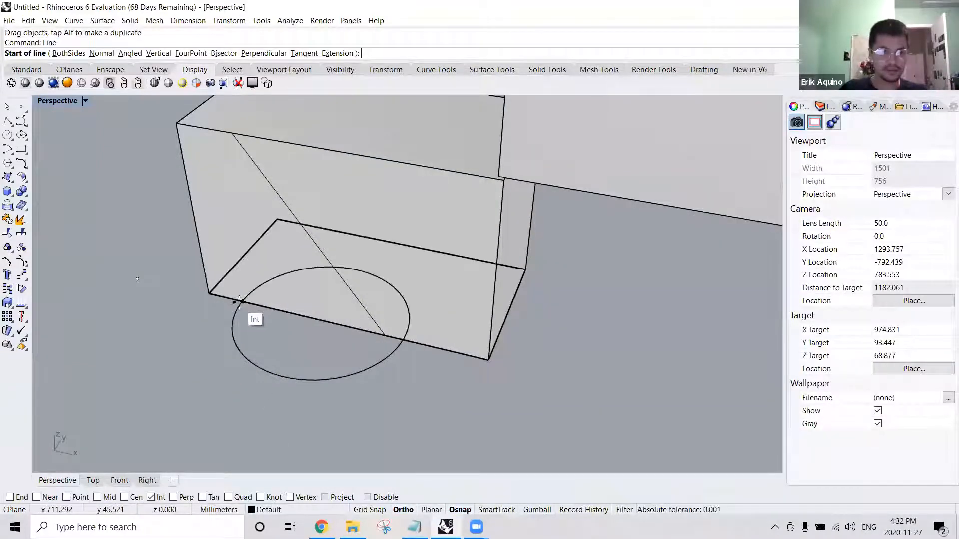
{"action": "scroll", "coordinate": [241, 302], "scroll_direction": "up", "scroll_amount": 3}
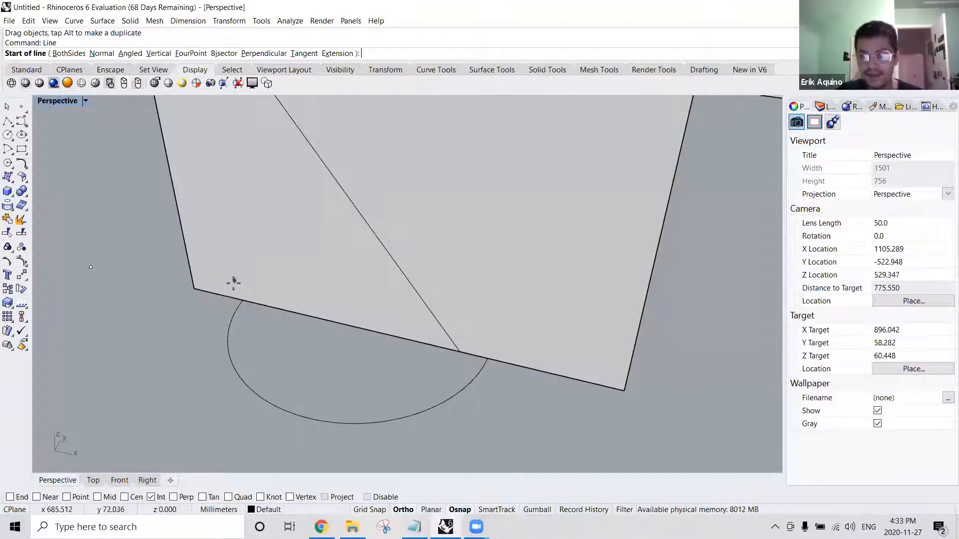
{"action": "key", "text": "XF86AudioRaiseVolume"}
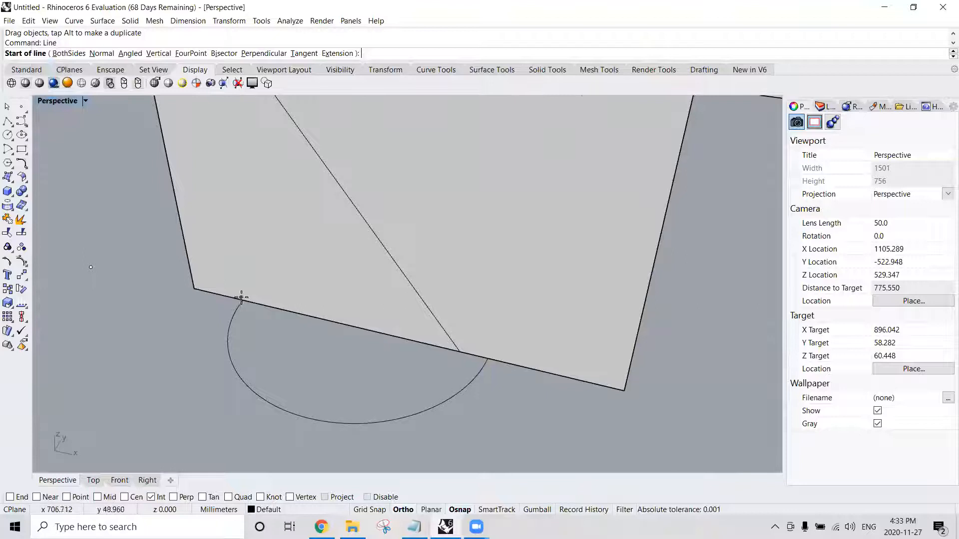
{"action": "scroll", "coordinate": [241, 298], "scroll_direction": "down", "scroll_amount": 4}
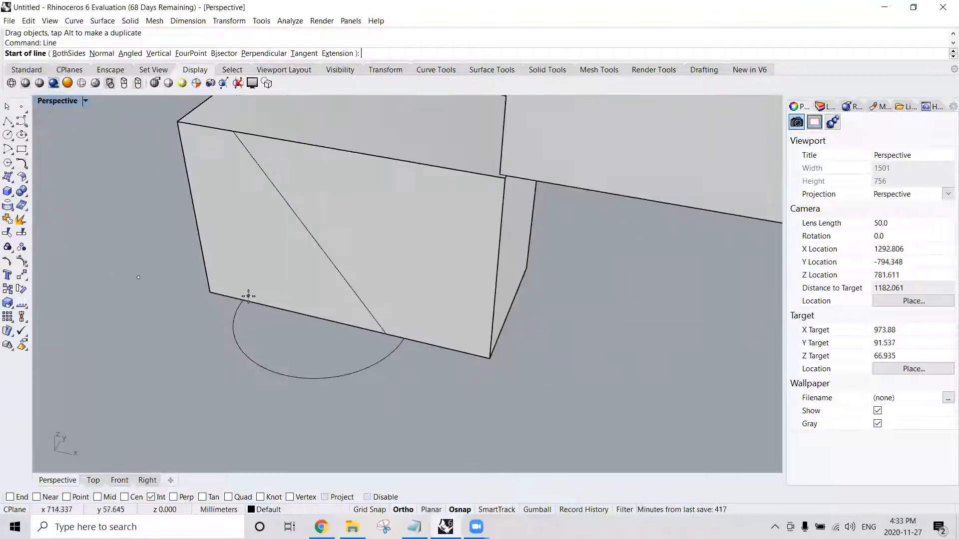
{"action": "key", "text": "Escape"}
Turn Osnap off and on again, and enable the End snap alongside Int.
{"action": "right_click_drag", "start_coordinate": [446, 262], "coordinate": [469, 324]}
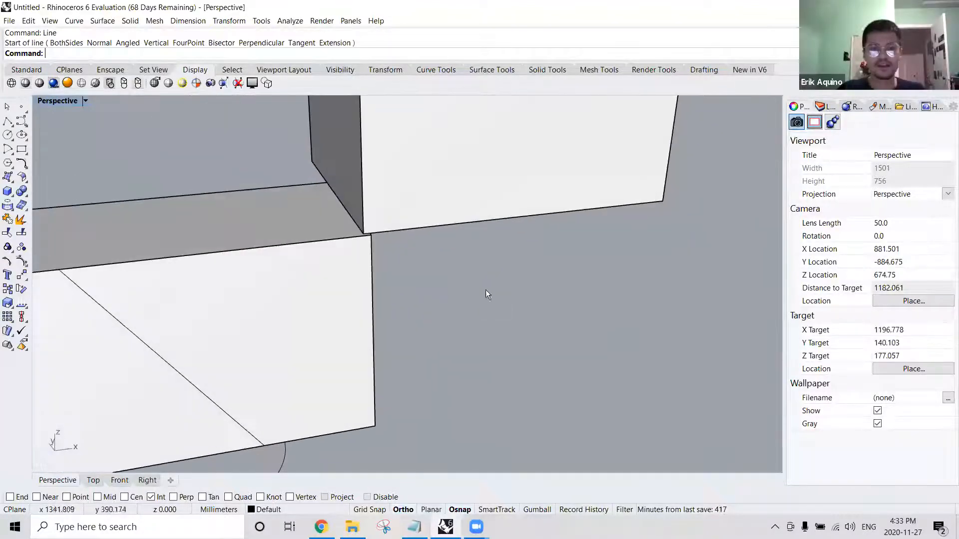
{"action": "left_click", "coordinate": [456, 509]}
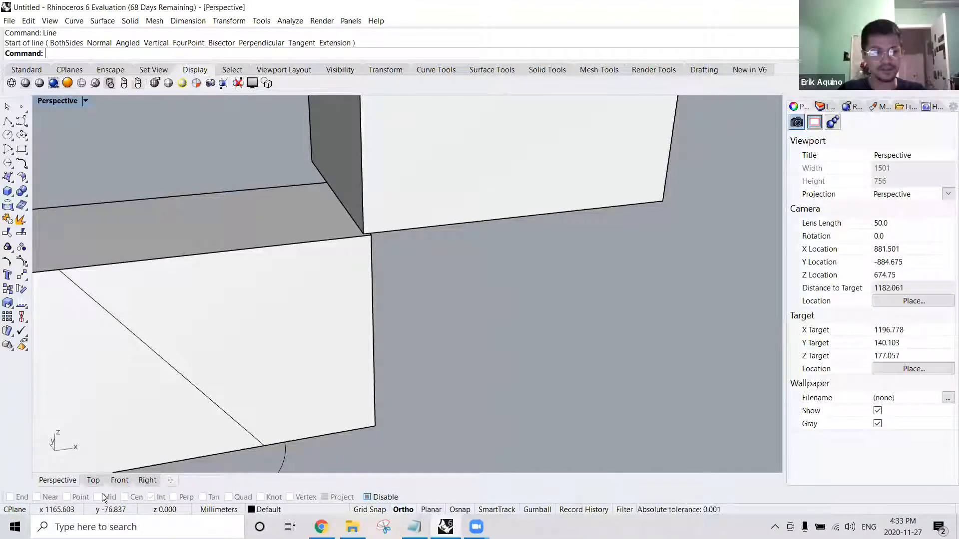
{"action": "left_click", "coordinate": [458, 510]}
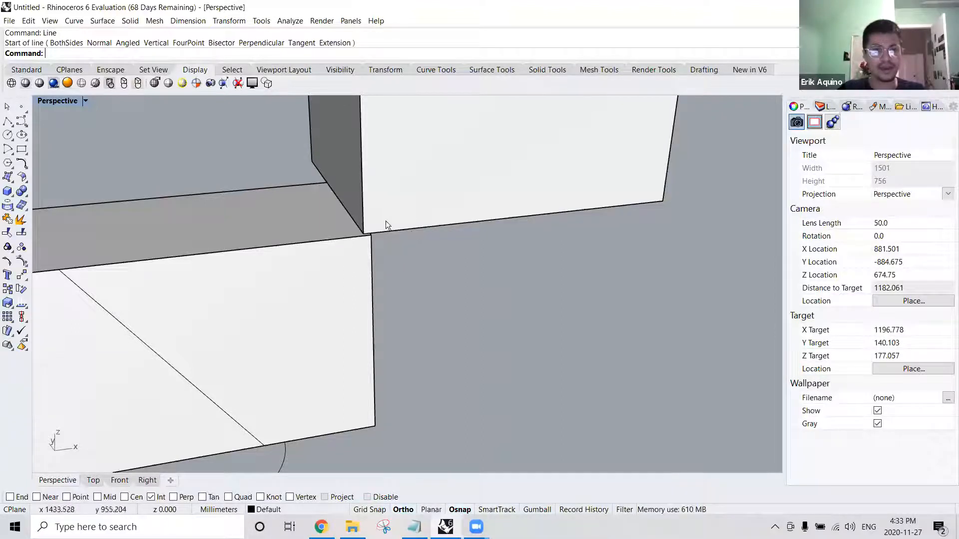
{"action": "left_click", "coordinate": [10, 497]}
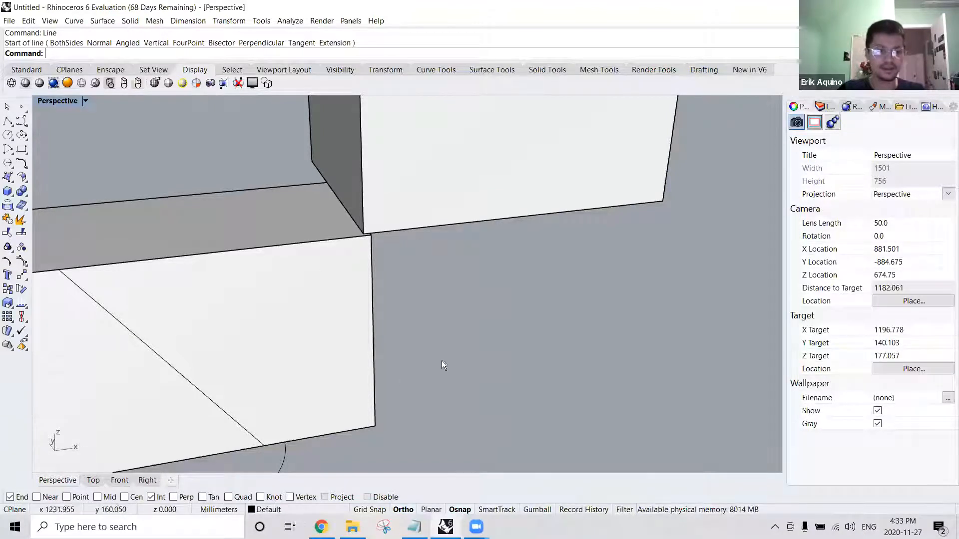
Move the upper box by its bottom back corner onto the lower box's top front corner, and pull it freehand away again.
{"action": "left_click", "coordinate": [407, 225]}
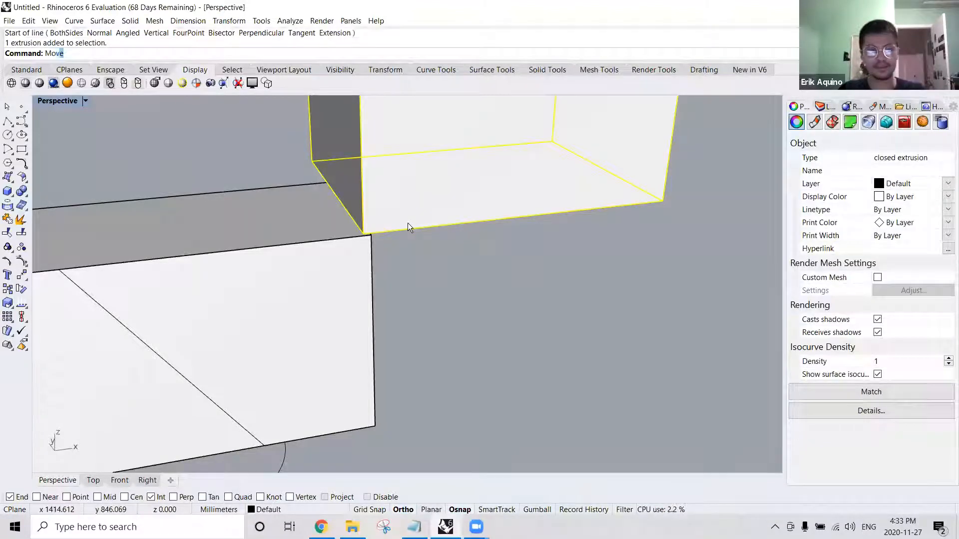
{"action": "key", "text": "Return"}
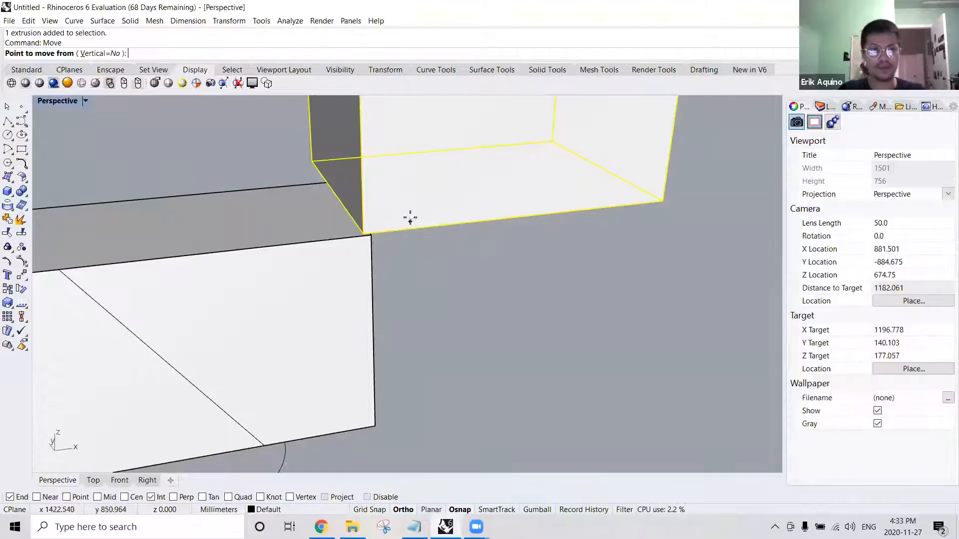
{"action": "left_click", "coordinate": [311, 158]}
{"action": "right_click_drag", "start_coordinate": [310, 158], "coordinate": [423, 153]}
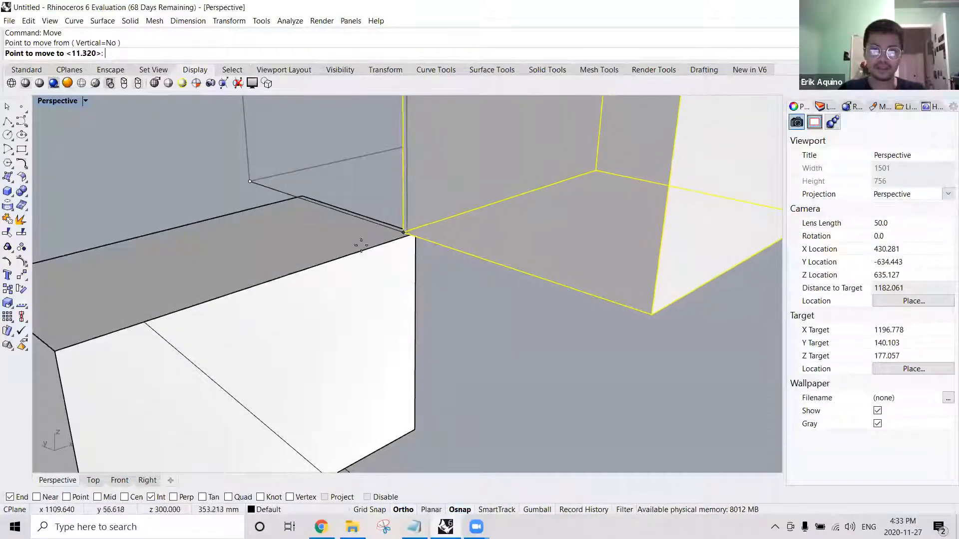
{"action": "left_click", "coordinate": [418, 232]}
{"action": "key", "text": "Escape"}
{"action": "scroll", "coordinate": [457, 279], "scroll_direction": "down", "scroll_amount": 4}
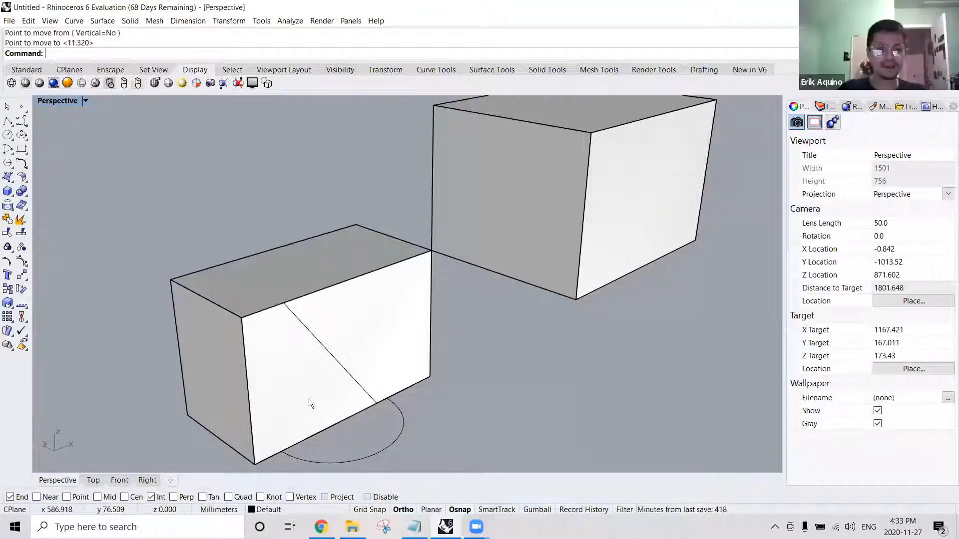
{"action": "left_click_drag", "start_coordinate": [478, 276], "coordinate": [537, 238]}
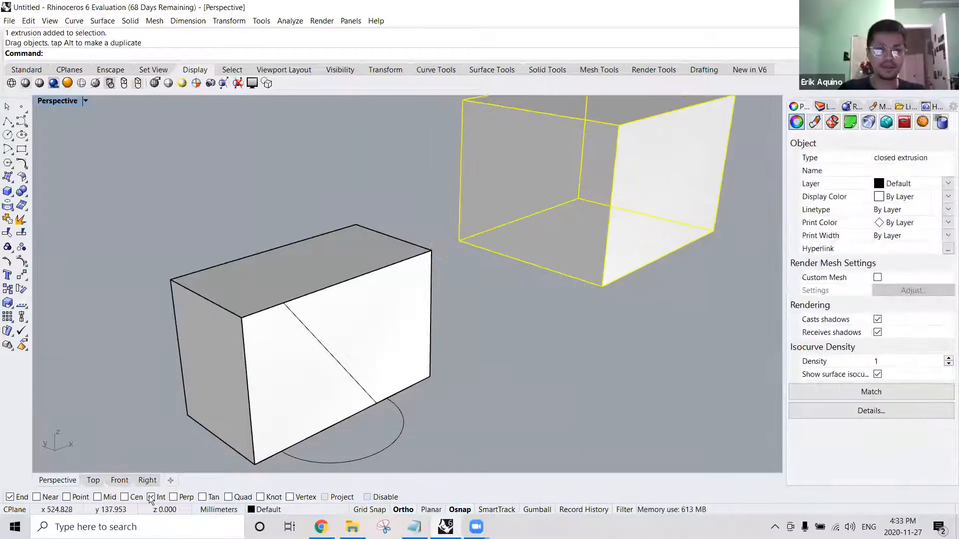
{"action": "left_click", "coordinate": [481, 344]}
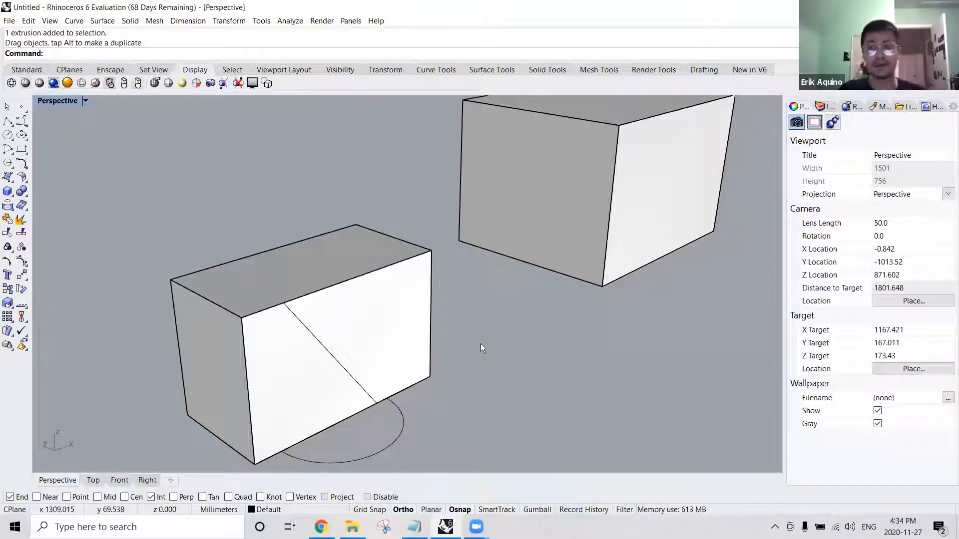
Draw a line from the apparent intersection of the two boxes' edges, seen from behind and below, out into empty space.
{"action": "right_click_drag", "start_coordinate": [501, 299], "coordinate": [519, 207]}
{"action": "right_click_drag", "start_coordinate": [463, 208], "coordinate": [374, 257]}
{"action": "type", "text": "line"}
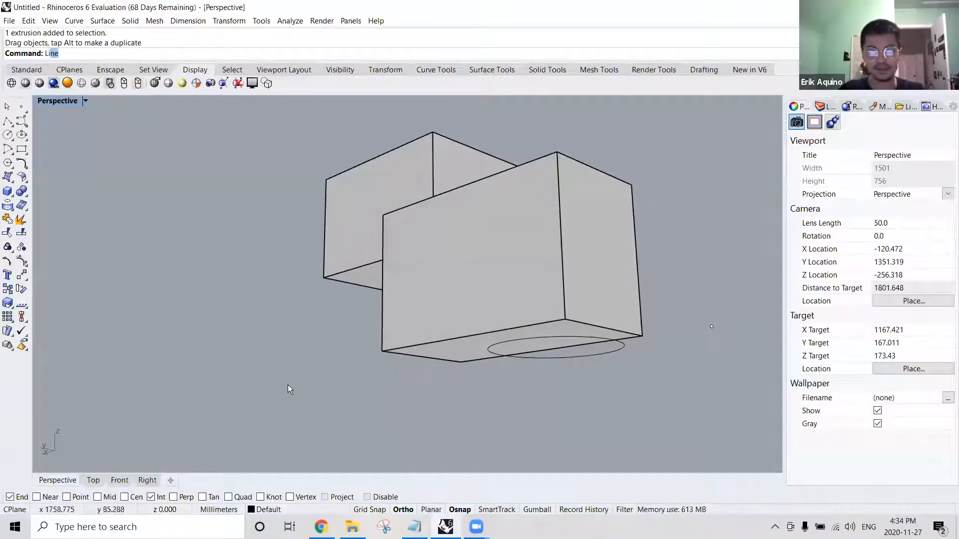
{"action": "key", "text": "Return"}
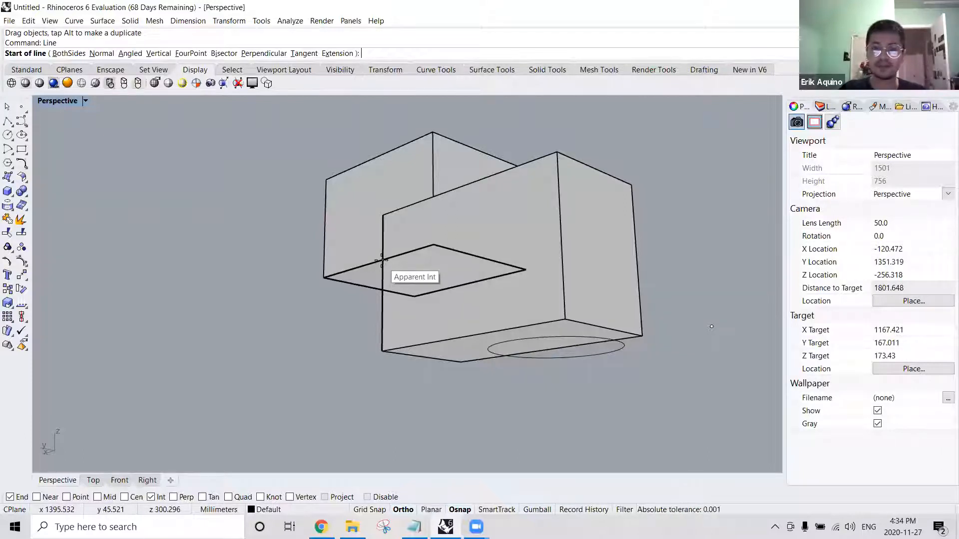
{"action": "left_click", "coordinate": [381, 259]}
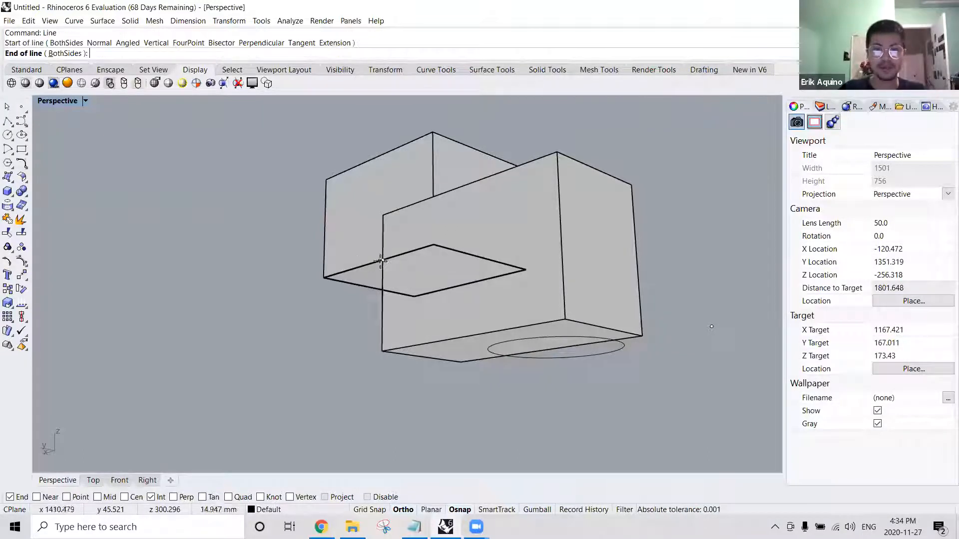
{"action": "left_click", "coordinate": [243, 228]}
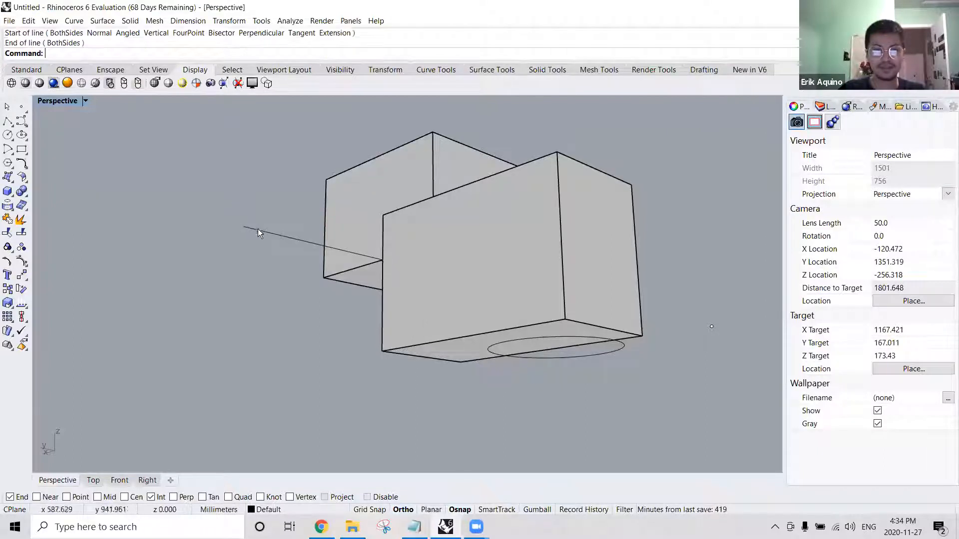
Examine the line drawn from the apparent intersection at another angle and delete it.
{"action": "left_click", "coordinate": [264, 231]}
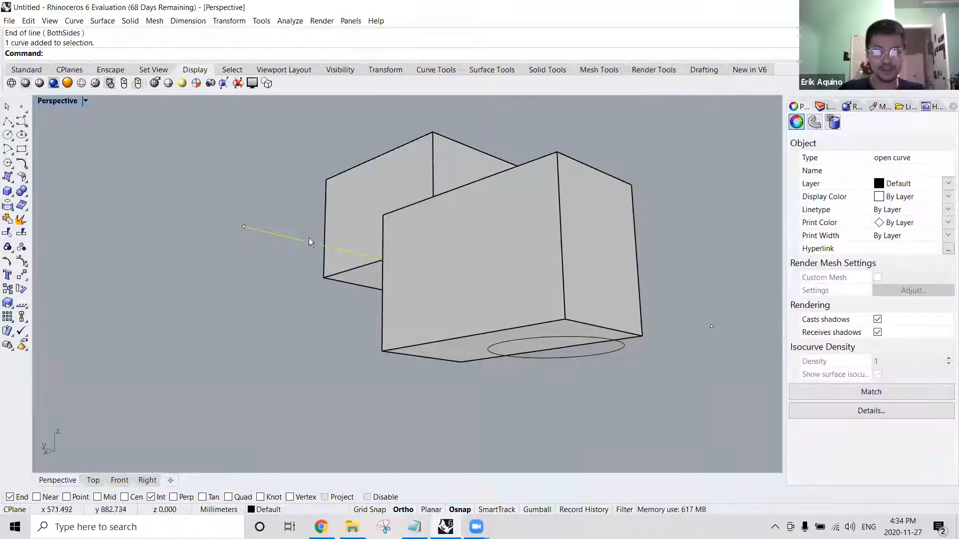
{"action": "mouse_move", "coordinate": [362, 255]}
{"action": "right_mouse_down"}
{"action": "mouse_move", "coordinate": [437, 321]}
{"action": "mouse_move", "coordinate": [506, 349]}
{"action": "mouse_move", "coordinate": [398, 271]}
{"action": "mouse_move", "coordinate": [363, 259]}
{"action": "right_mouse_up"}
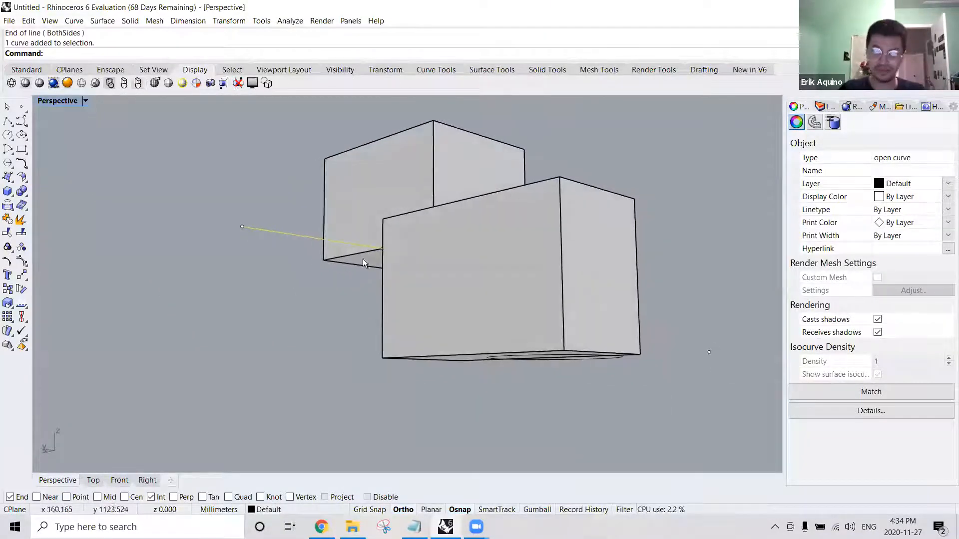
{"action": "left_click", "coordinate": [287, 209]}
{"action": "left_click", "coordinate": [250, 247]}
{"action": "key", "text": "Delete"}
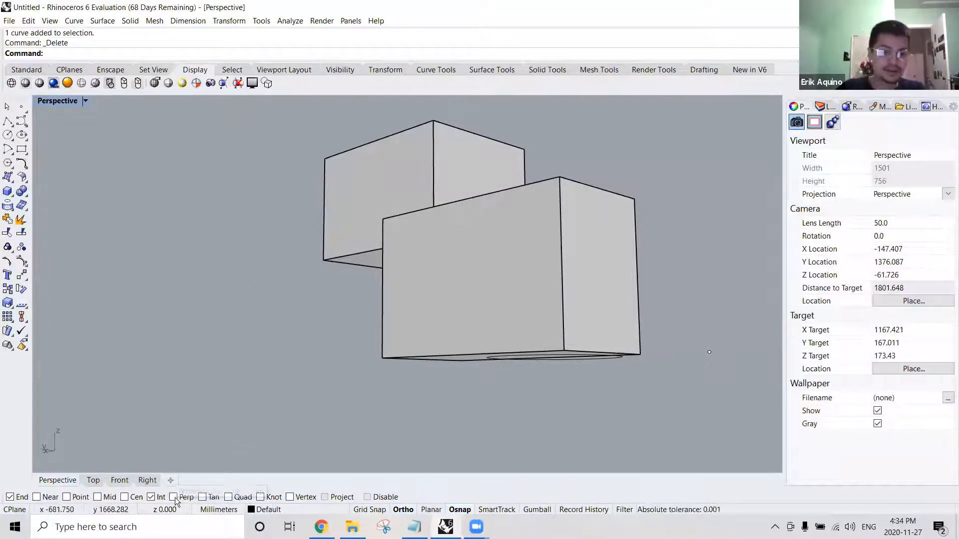
Switch the object snap from Int to Perp and, with Ortho off, check how a line's end snaps perpendicular to the lower box's bottom edge.
{"action": "left_click", "coordinate": [150, 498]}
{"action": "left_click", "coordinate": [173, 497]}
{"action": "scroll", "coordinate": [477, 242], "scroll_direction": "down", "scroll_amount": 2}
{"action": "right_click_drag", "start_coordinate": [484, 253], "coordinate": [514, 346]}
{"action": "right_click_drag", "start_coordinate": [515, 346], "coordinate": [427, 335], "text": "shift"}
{"action": "type", "text": "Li"}
{"action": "key", "text": "Return"}
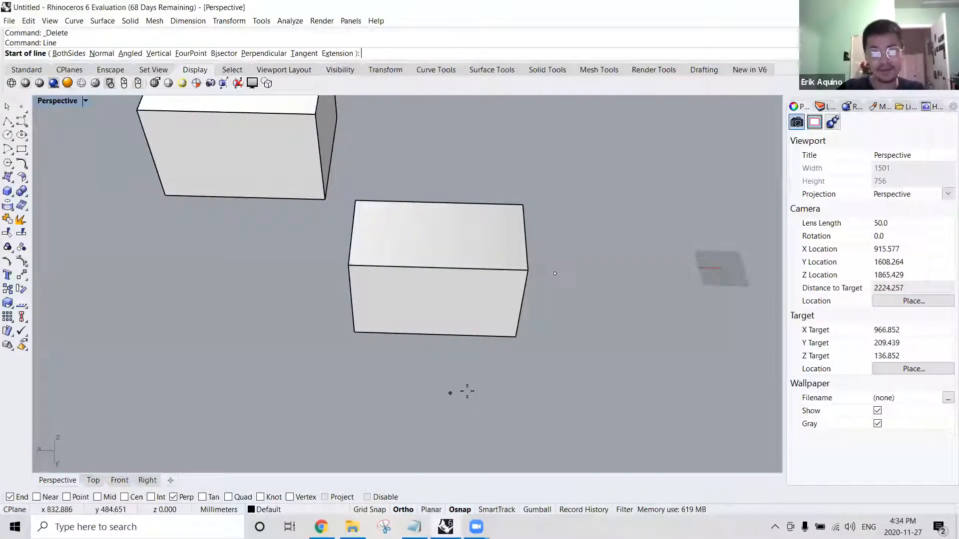
{"action": "left_click", "coordinate": [458, 403]}
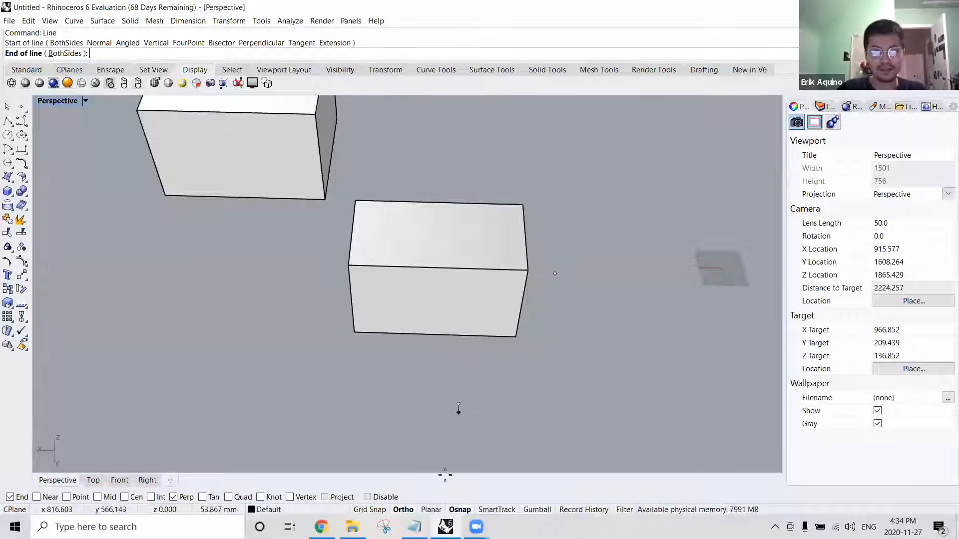
{"action": "left_click", "coordinate": [402, 509]}
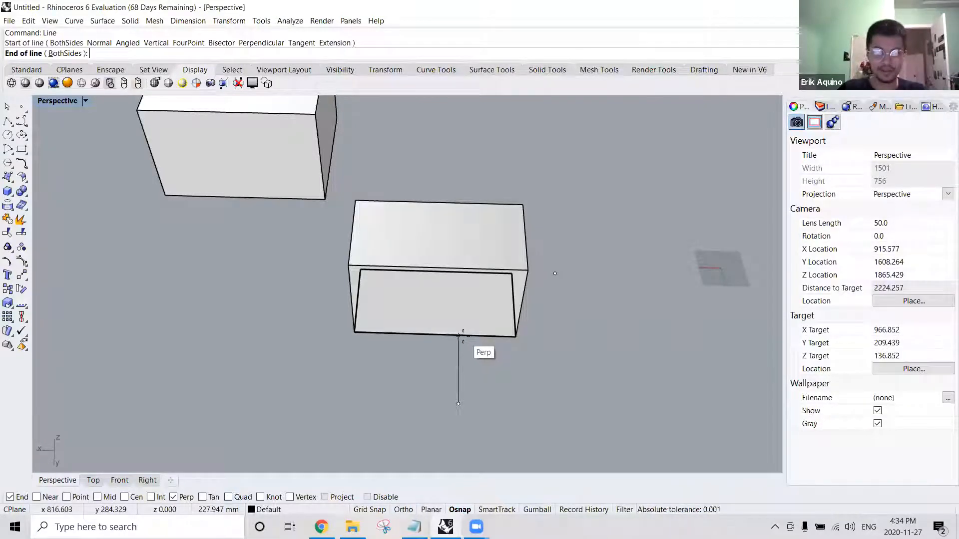
{"action": "key", "text": "Escape"}
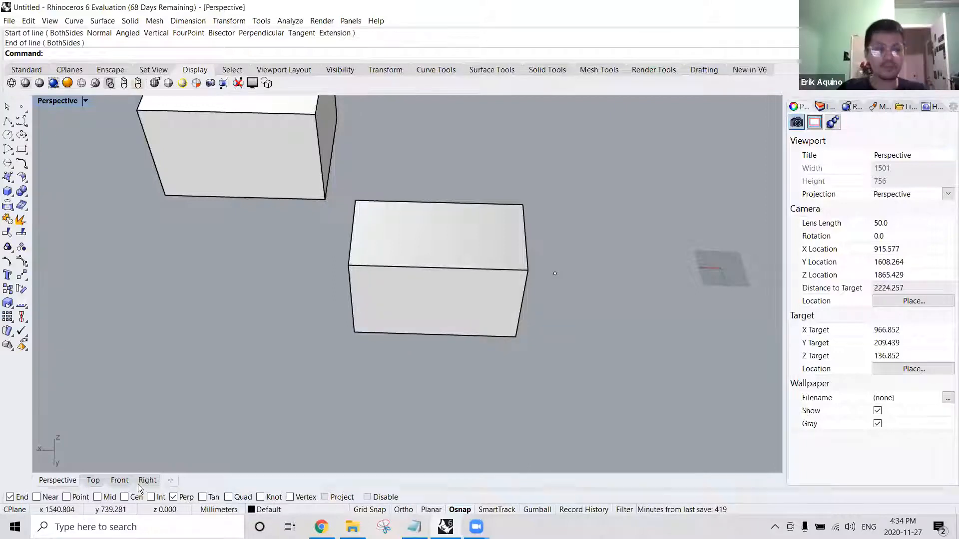
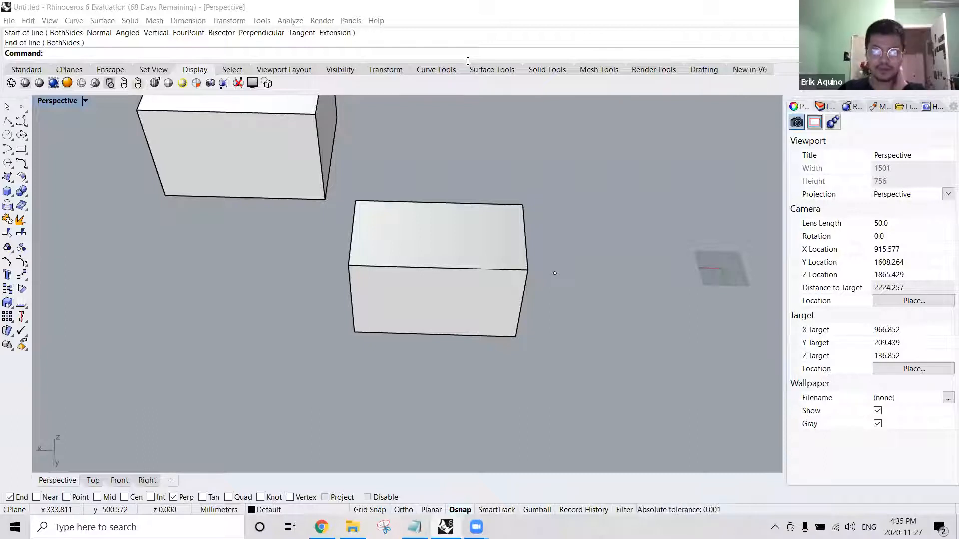
Restore the four-viewport layout and bring the grid, the circle and both boxes into view in the Top viewport.
{"action": "double_click", "coordinate": [60, 100]}
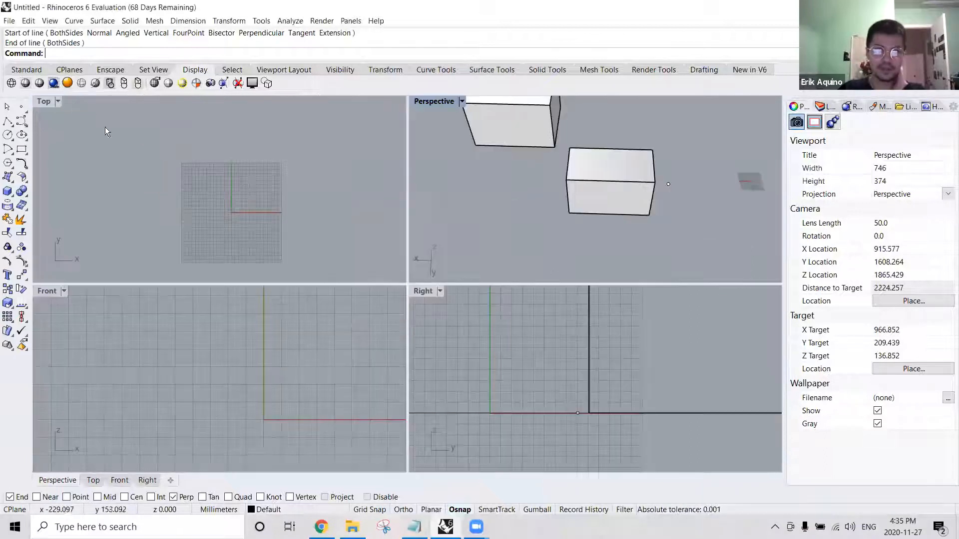
{"action": "right_click_drag", "start_coordinate": [258, 193], "coordinate": [296, 165]}
{"action": "right_click_drag", "start_coordinate": [263, 198], "coordinate": [229, 187]}
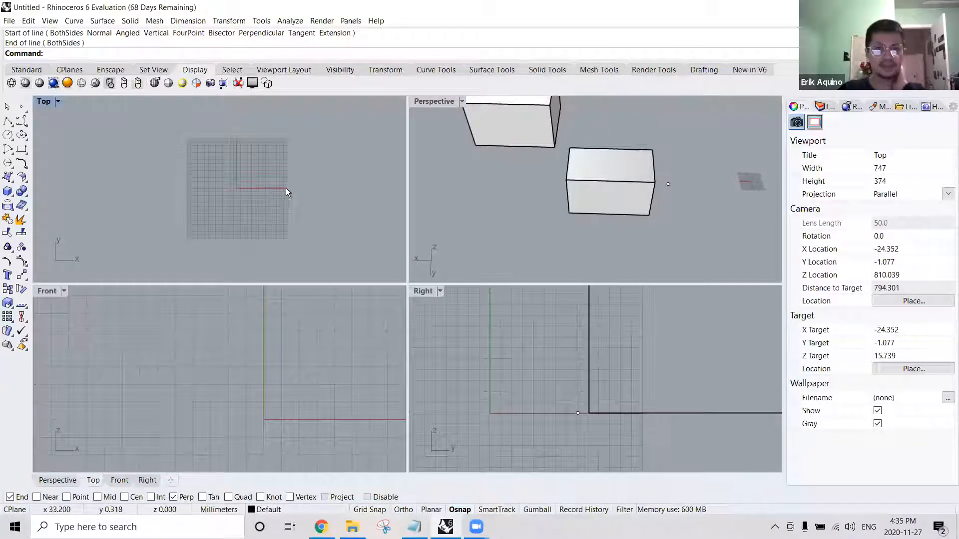
{"action": "scroll", "coordinate": [273, 197], "scroll_direction": "down", "scroll_amount": 8}
{"action": "scroll", "coordinate": [298, 198], "scroll_direction": "up", "scroll_amount": 6}
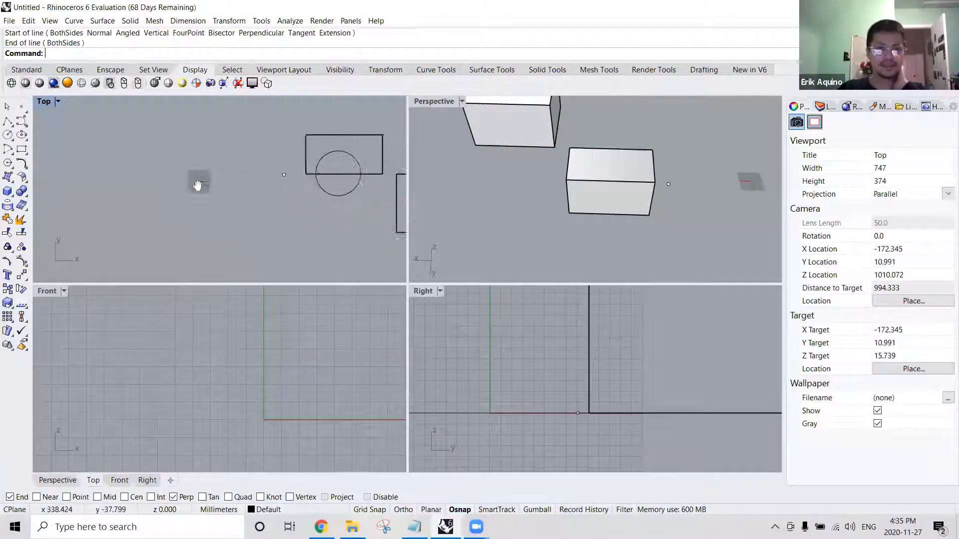
{"action": "right_click_drag", "start_coordinate": [316, 159], "coordinate": [250, 151]}
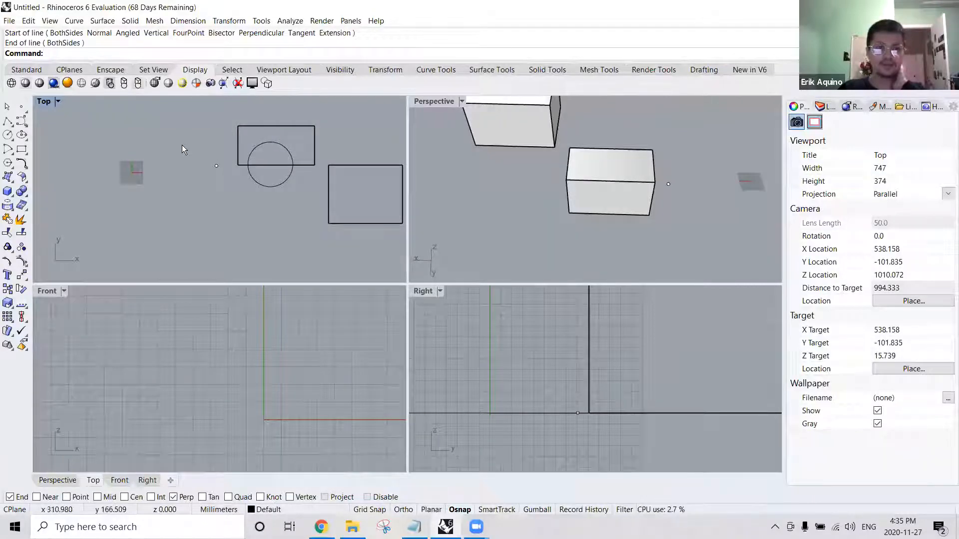
{"action": "right_click_drag", "start_coordinate": [154, 148], "coordinate": [181, 157]}
{"action": "type", "text": "Line"}
{"action": "key", "text": "Return"}
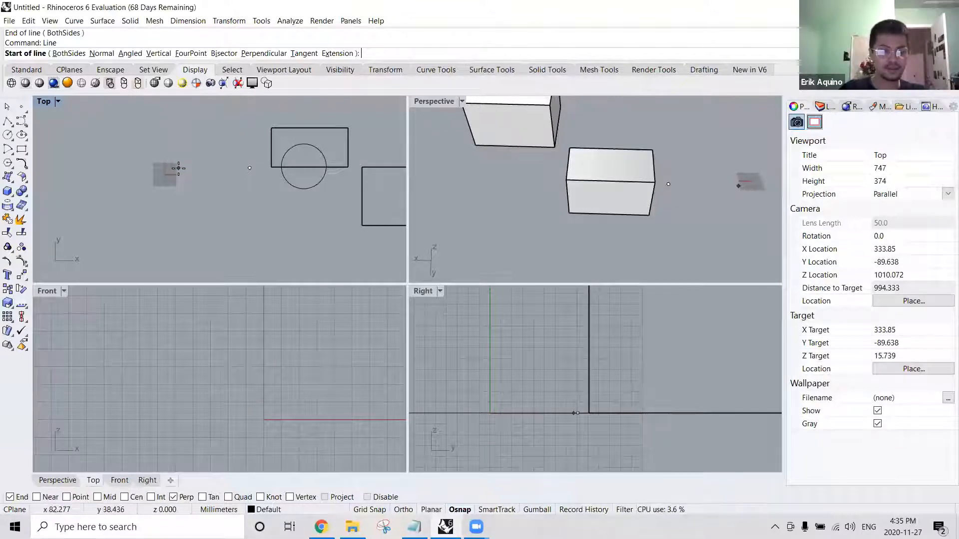
{"action": "right_click_drag", "start_coordinate": [189, 167], "coordinate": [177, 177]}
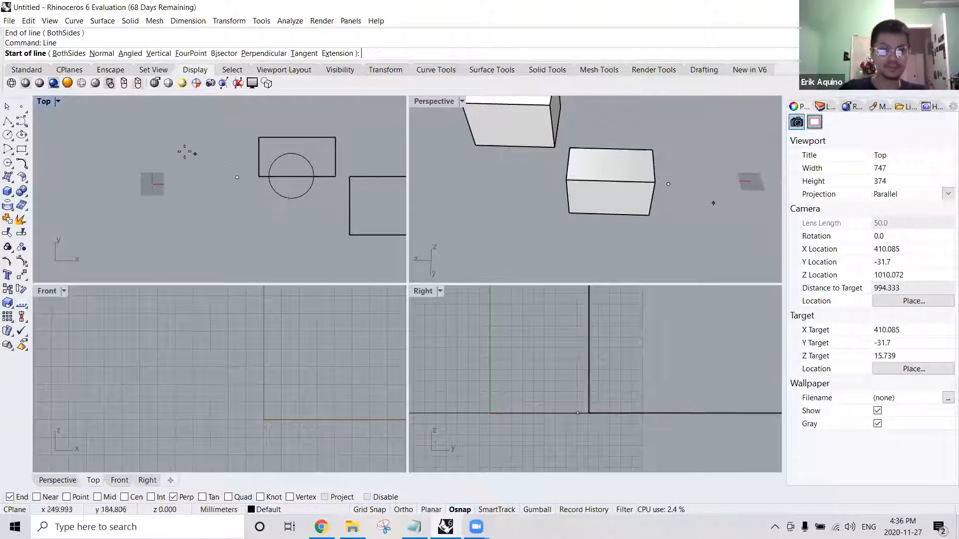
{"action": "key", "text": "Escape"}
Start a polyline in Top from a free point above the grid perpendicular to the lower box's left edge, and undo the second point.
{"action": "type", "text": "Polyline"}
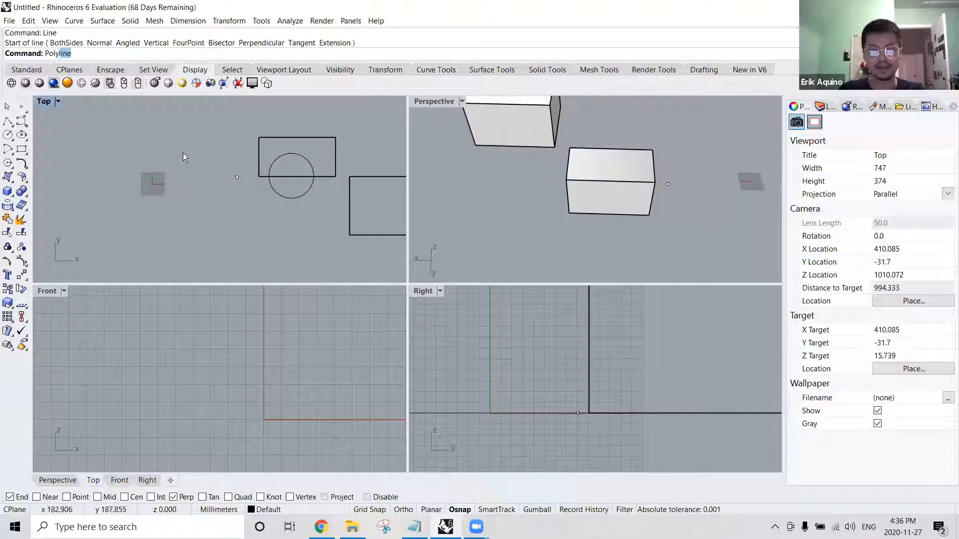
{"action": "key", "text": "Return"}
{"action": "left_click", "coordinate": [160, 159]}
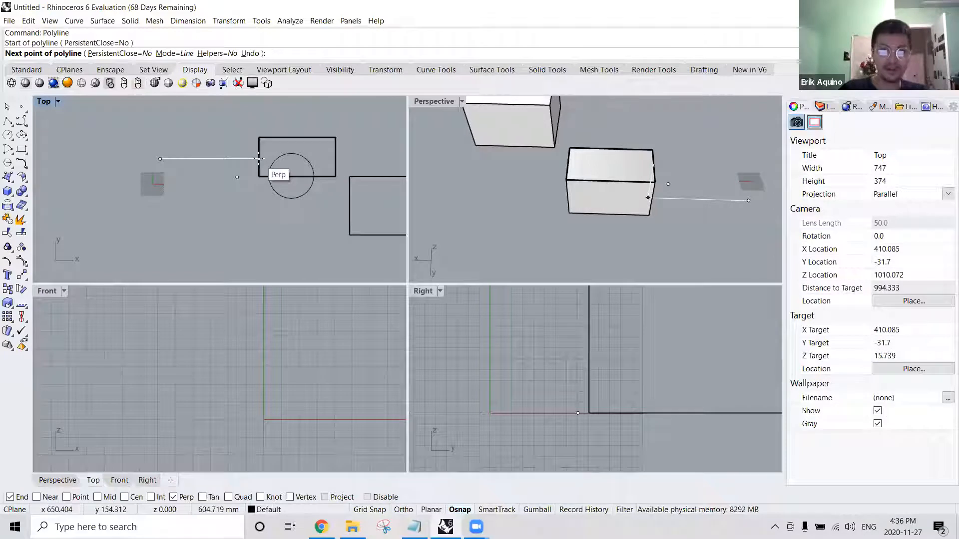
{"action": "left_click", "coordinate": [258, 158]}
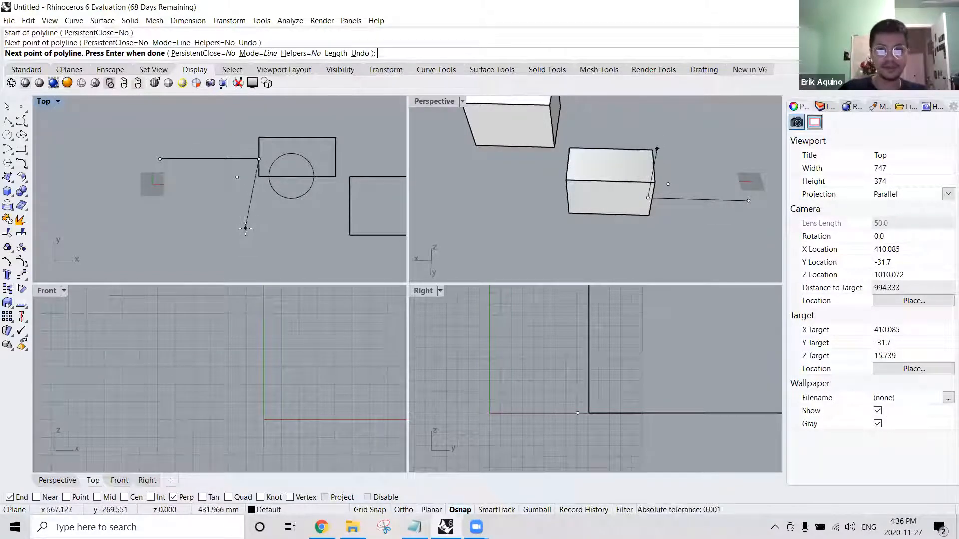
{"action": "key", "text": "ctrl+z"}
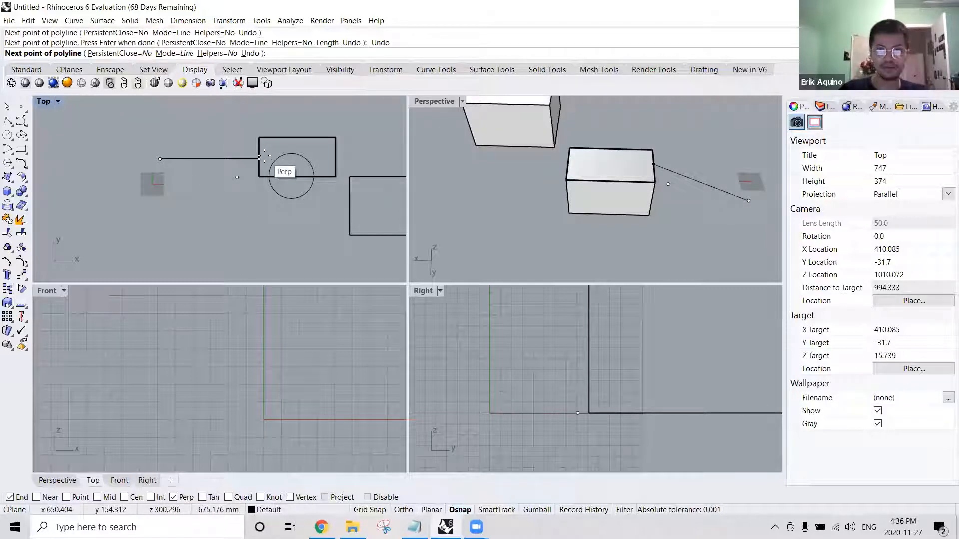
Snap the second point perpendicular to the box's left edge again, close the polyline through two more corners using Ortho, and delete it.
{"action": "left_click", "coordinate": [264, 155]}
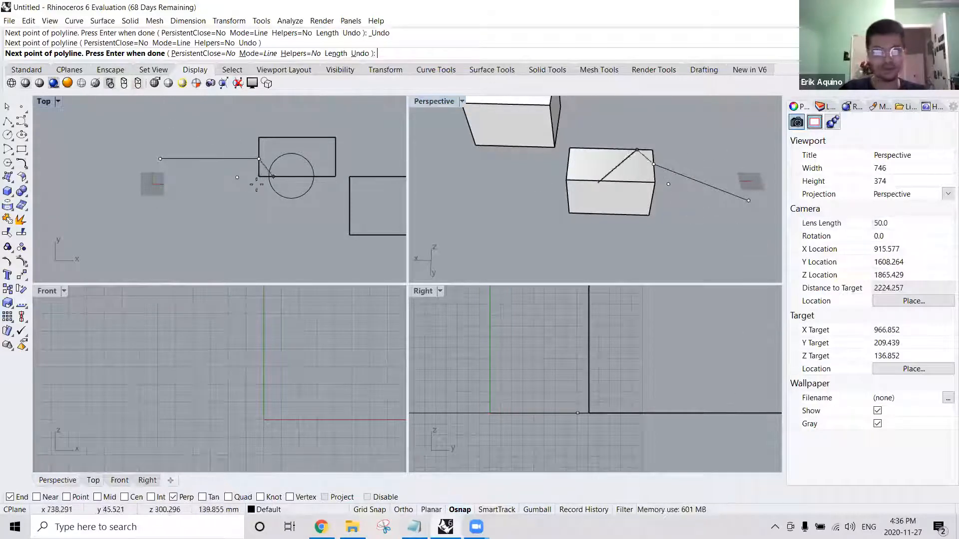
{"action": "key", "text": "shift"}
{"action": "left_click", "coordinate": [252, 248]}
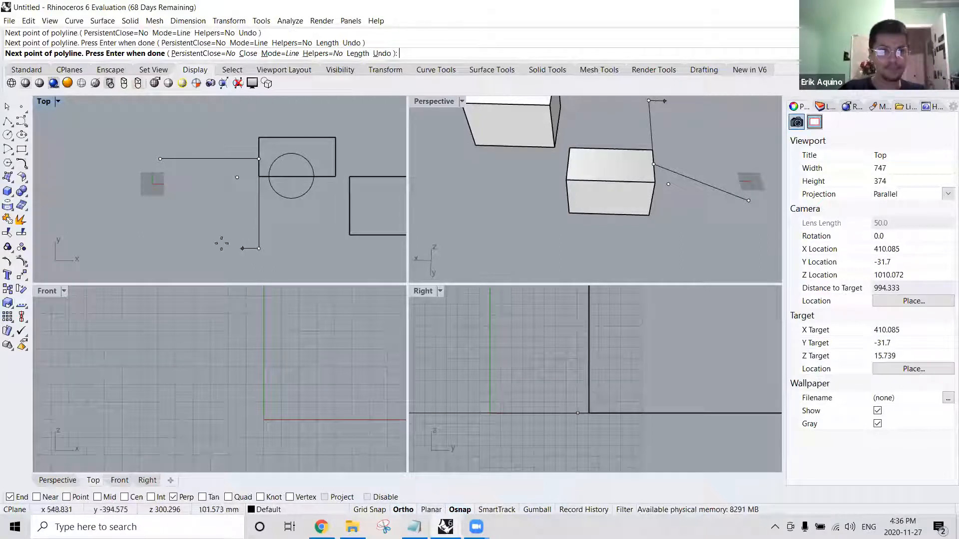
{"action": "left_click", "coordinate": [154, 248]}
{"action": "left_click", "coordinate": [160, 159]}
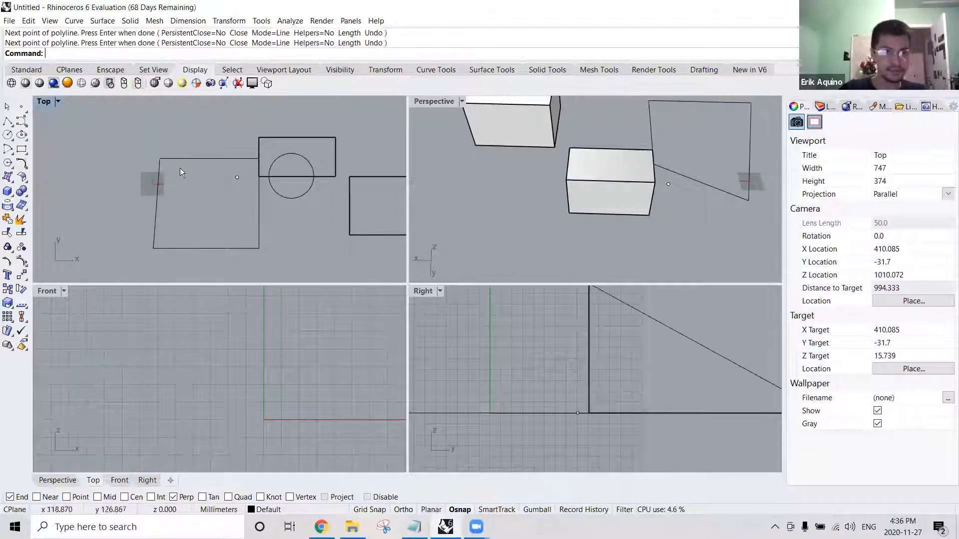
{"action": "left_click", "coordinate": [203, 161]}
{"action": "key", "text": "Delete"}
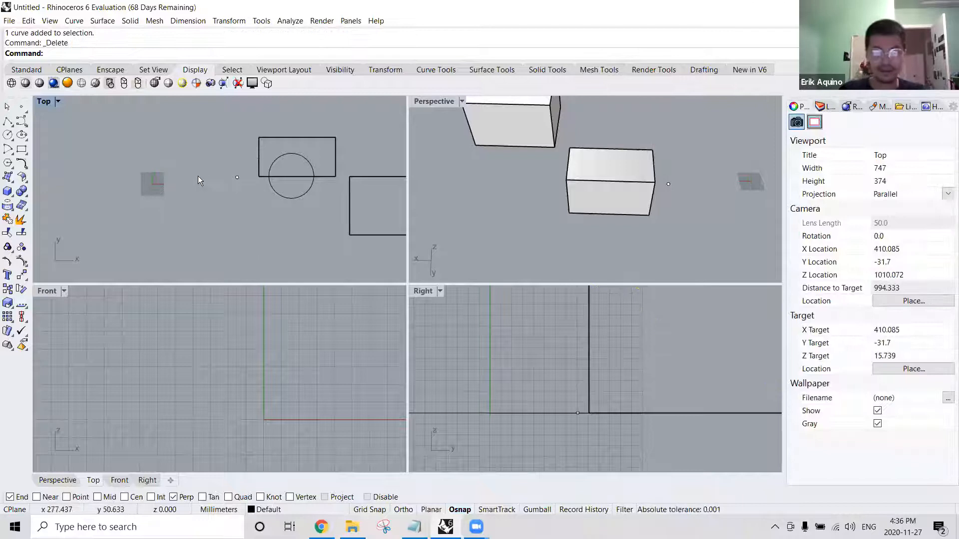
Start a new polyline above the grid in Top and turn on Project to aim its second point at the projected perpendicular of the box's edge.
{"action": "right_click_drag", "start_coordinate": [206, 175], "coordinate": [250, 175]}
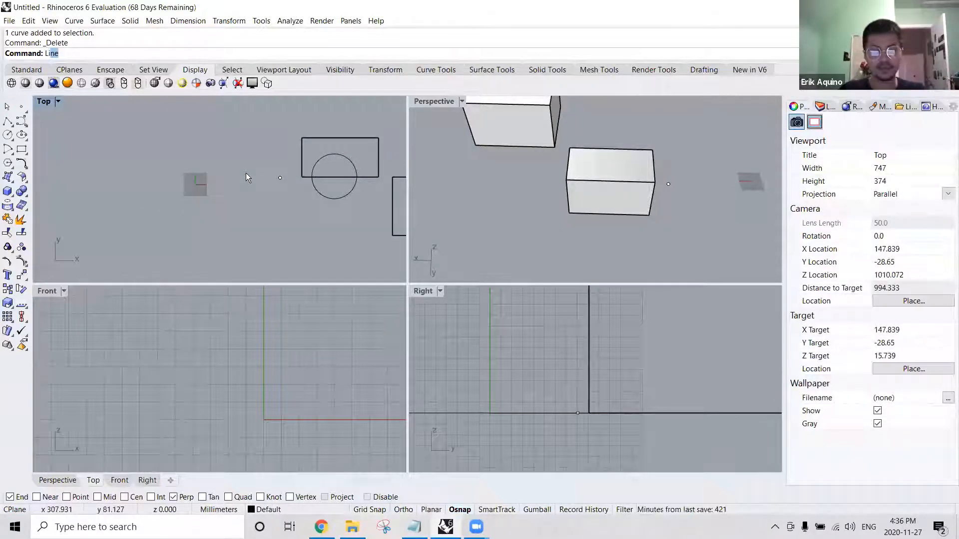
{"action": "key", "text": "Return"}
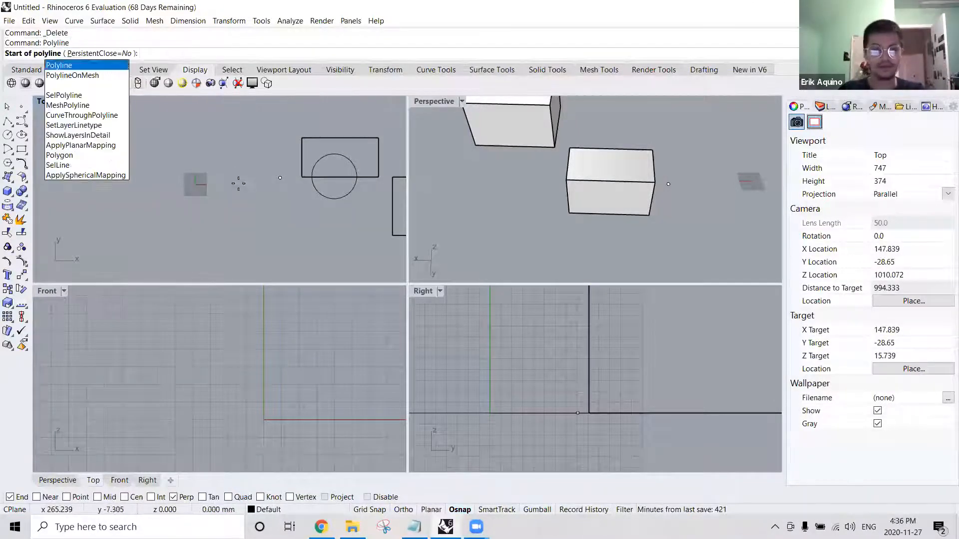
{"action": "left_click", "coordinate": [210, 161]}
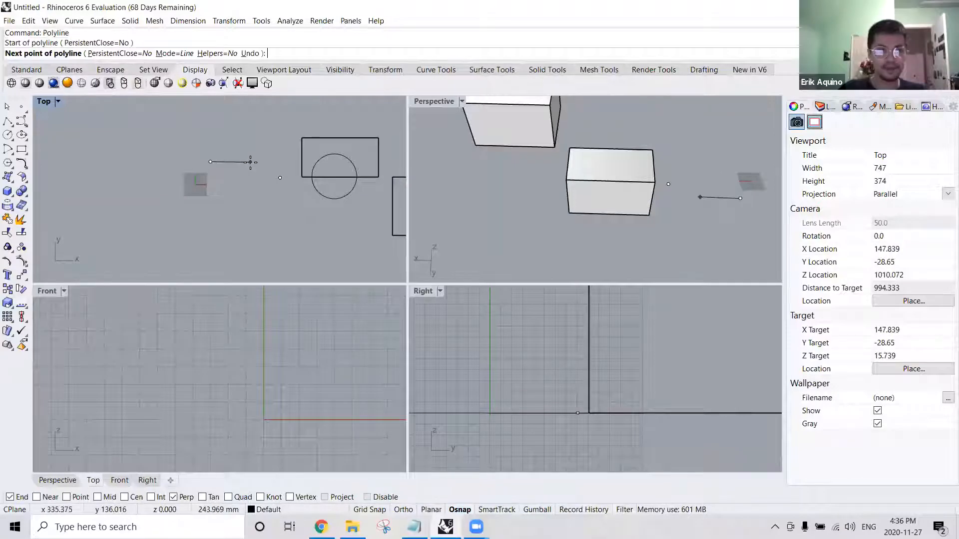
{"action": "left_click", "coordinate": [325, 498]}
{"action": "key", "text": "shift"}
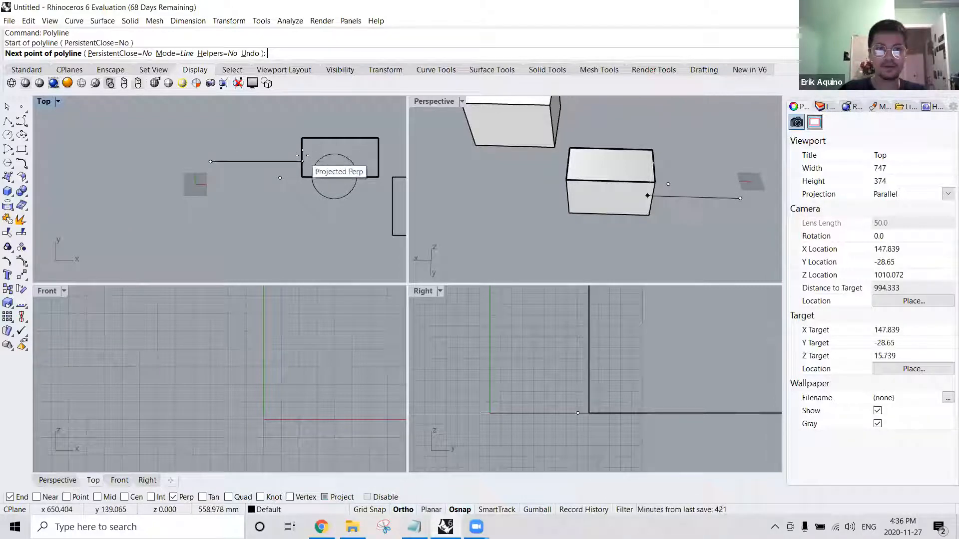
{"action": "key", "text": "Tab"}
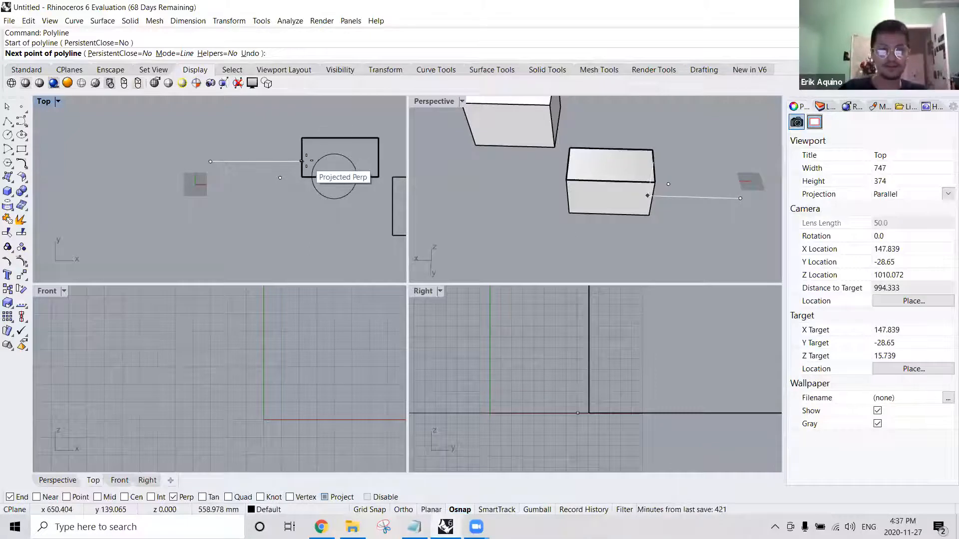
Close the projected polyline through two freehand corners, examine it in Perspective and delete it.
{"action": "left_click", "coordinate": [306, 161]}
{"action": "left_click", "coordinate": [282, 244]}
{"action": "left_click", "coordinate": [205, 209]}
{"action": "left_click", "coordinate": [210, 162]}
{"action": "right_click_drag", "start_coordinate": [500, 207], "coordinate": [600, 154]}
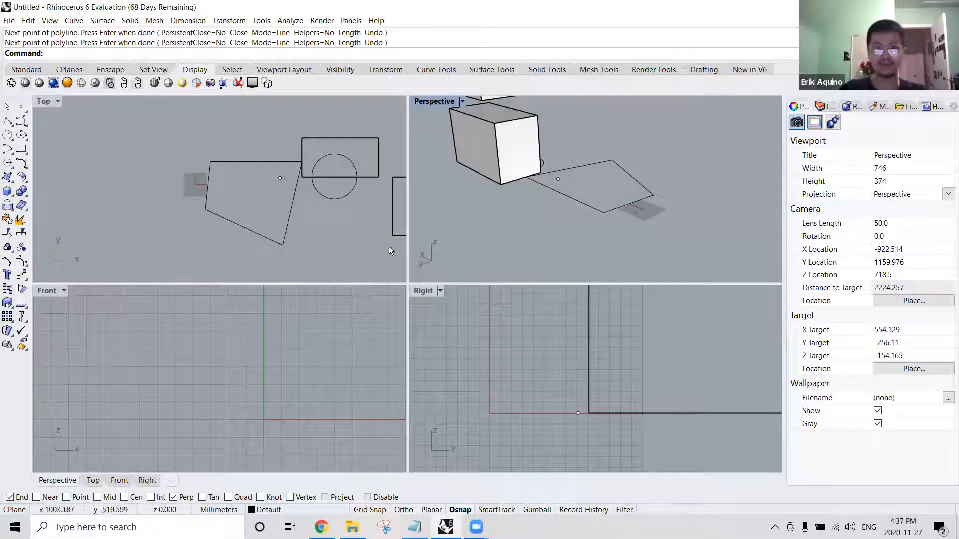
{"action": "left_click", "coordinate": [239, 162]}
{"action": "key", "text": "Delete"}
Draw a polyline's first segment in Top from a free point above the grid perpendicular to the box's left edge, with Ortho on.
{"action": "type", "text": "line"}
{"action": "key", "text": "Return"}
{"action": "type", "text": "polyline"}
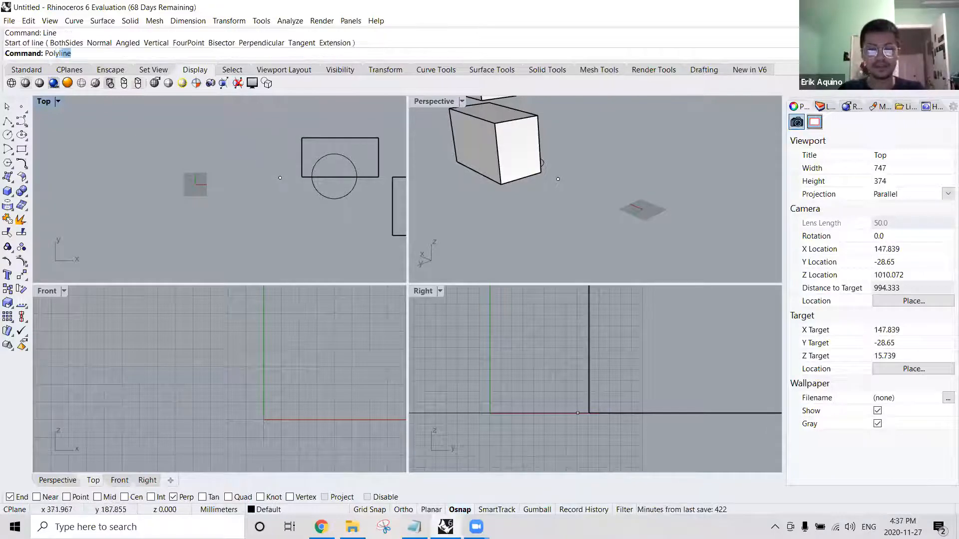
{"action": "key", "text": "Return"}
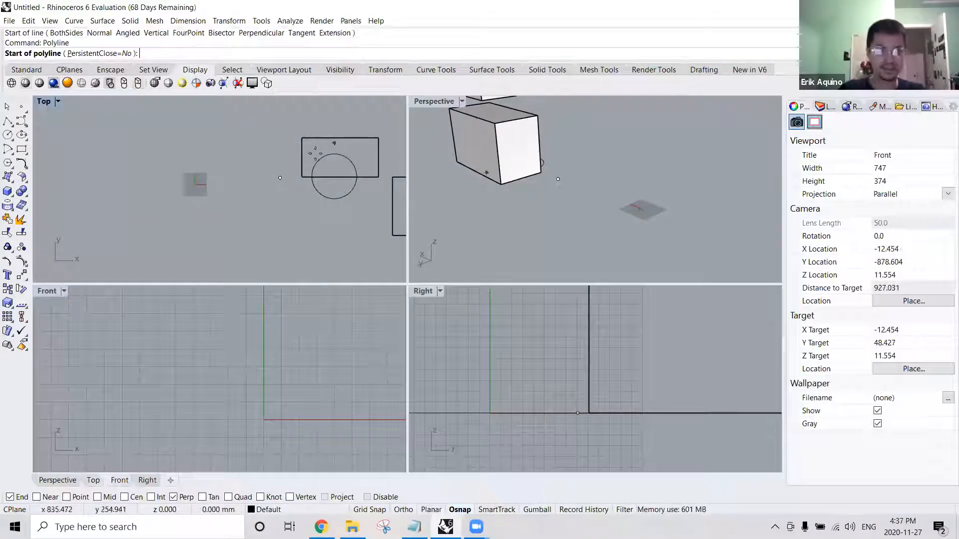
{"action": "left_click", "coordinate": [222, 159]}
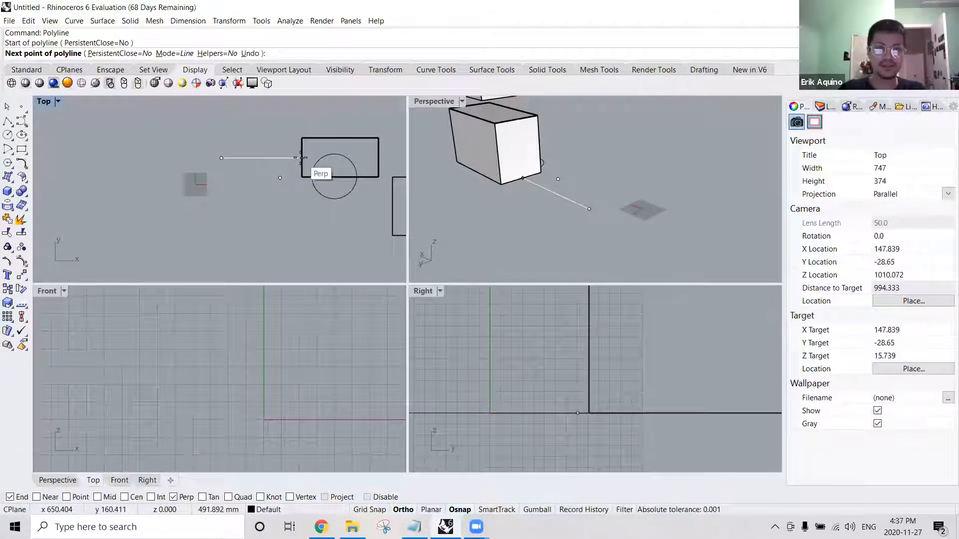
{"action": "left_click", "coordinate": [302, 158]}
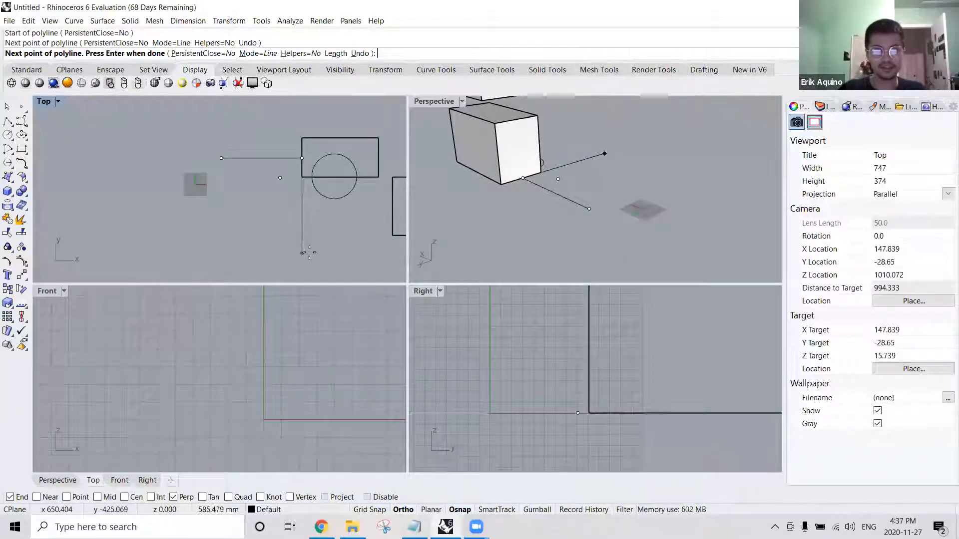
Toggle Ortho off and on, place a freehand third corner below the grid and close the polyline as a triangle.
{"action": "key", "text": "F8"}
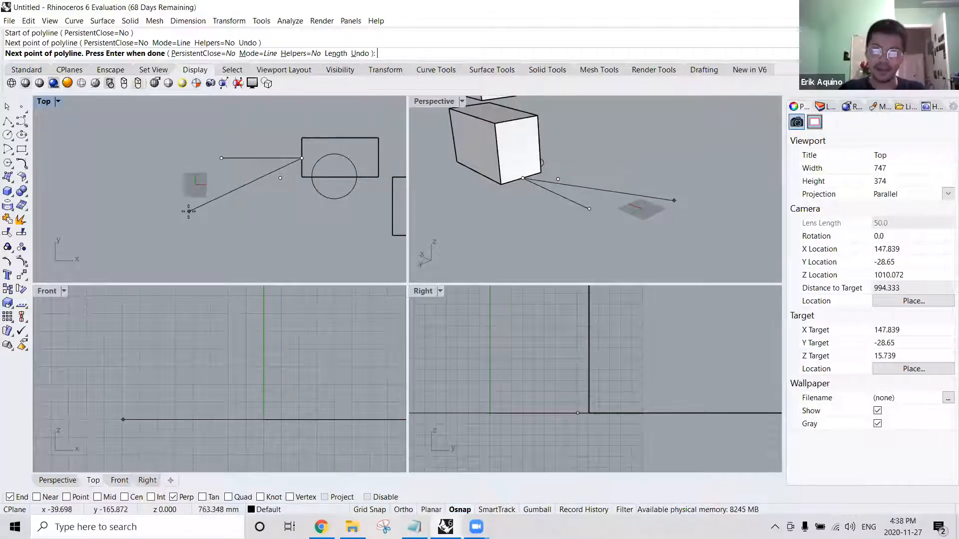
{"action": "key", "text": "F8"}
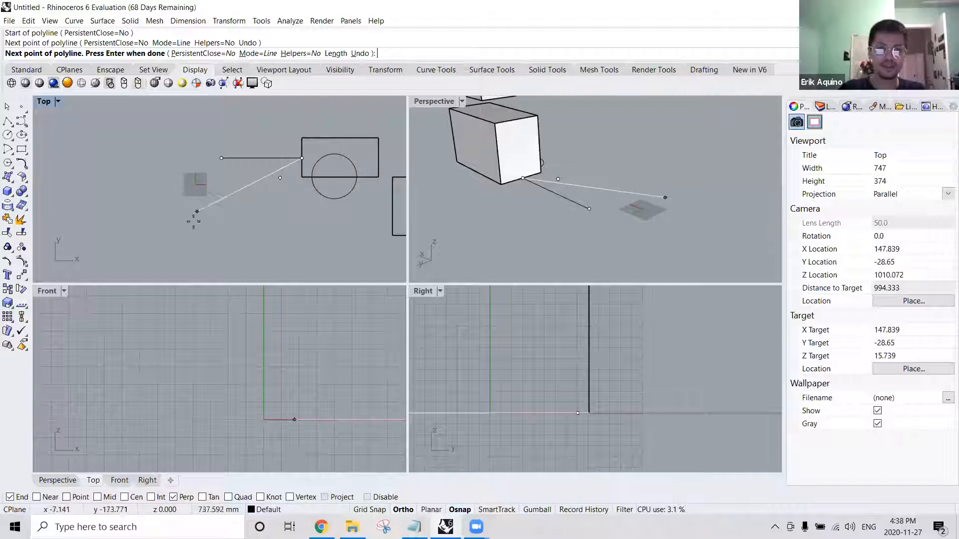
{"action": "left_click", "coordinate": [169, 226]}
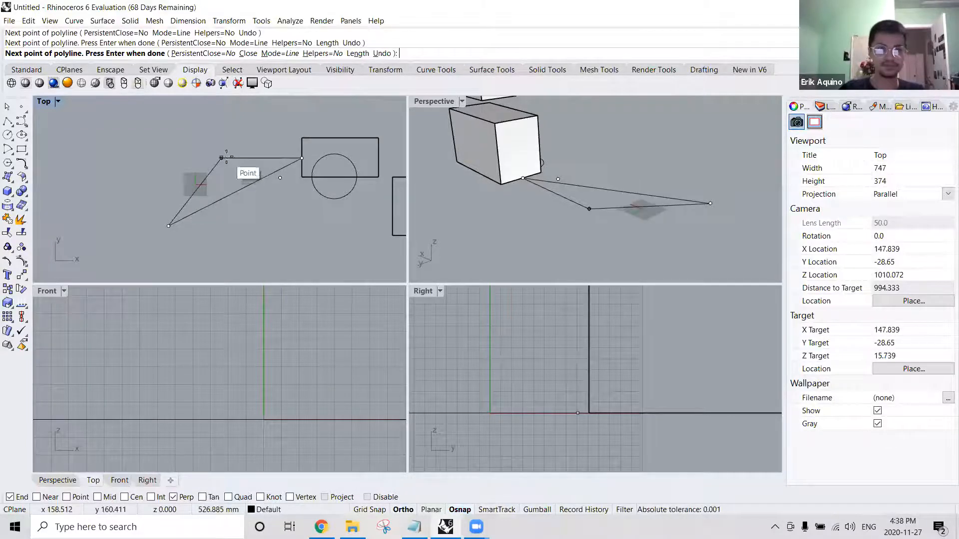
{"action": "left_click", "coordinate": [226, 157]}
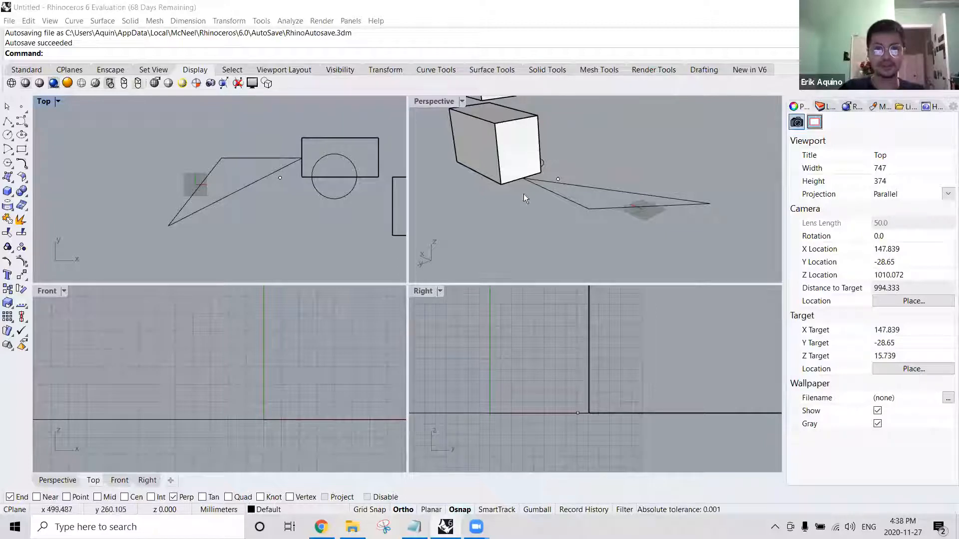
Maximize the Perspective viewport and examine how the closed triangle meets the box from the front side.
{"action": "left_click", "coordinate": [525, 172]}
{"action": "right_click_drag", "start_coordinate": [525, 172], "coordinate": [439, 183]}
{"action": "right_click_drag", "start_coordinate": [537, 192], "coordinate": [433, 363], "text": "shift"}
{"action": "double_click", "coordinate": [439, 103]}
{"action": "key", "text": "Escape"}
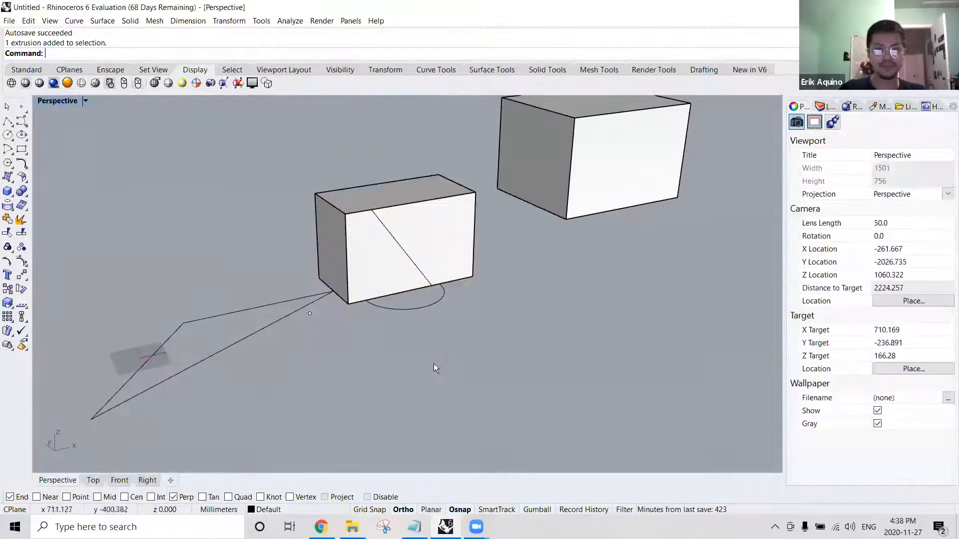
{"action": "type", "text": "Box"}
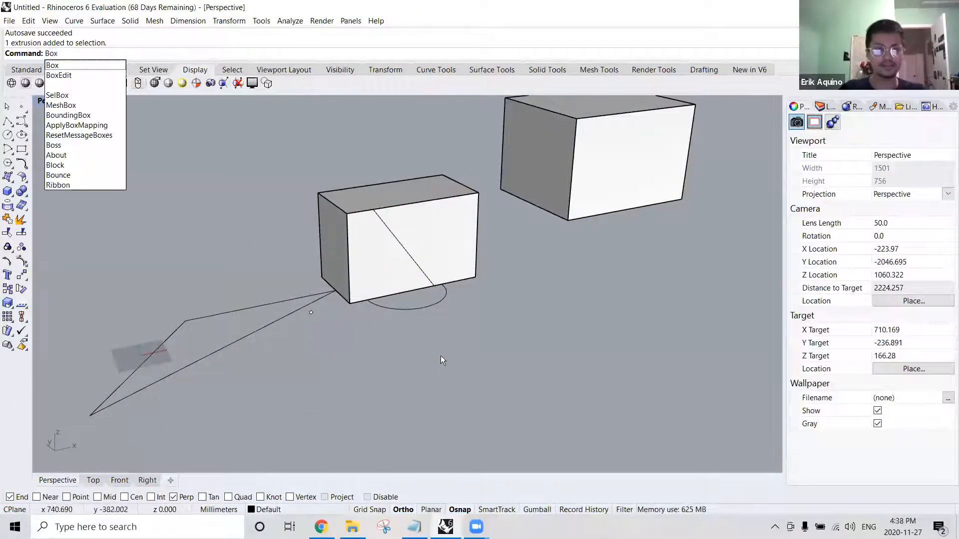
{"action": "key", "text": "Escape"}
{"action": "left_click", "coordinate": [73, 21]}
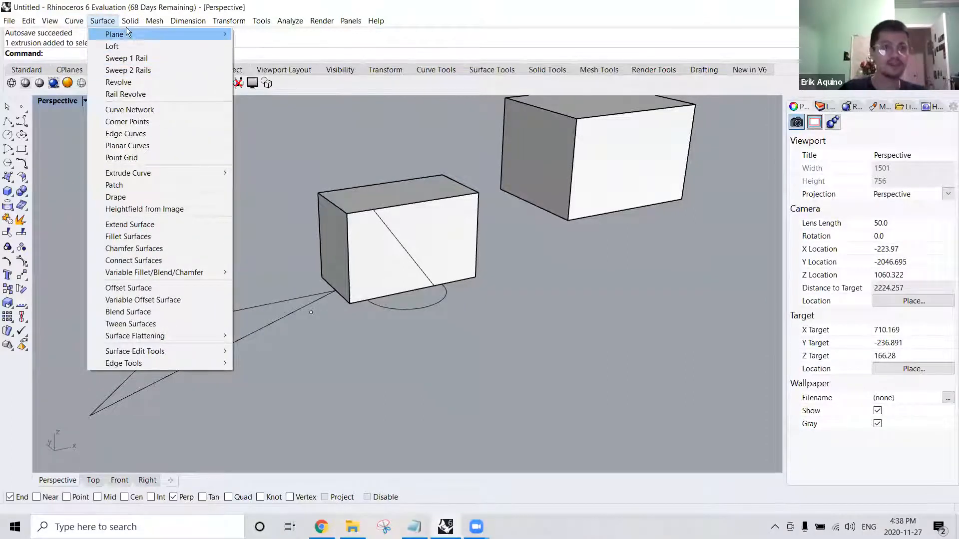
{"action": "mouse_move", "coordinate": [126, 34]}
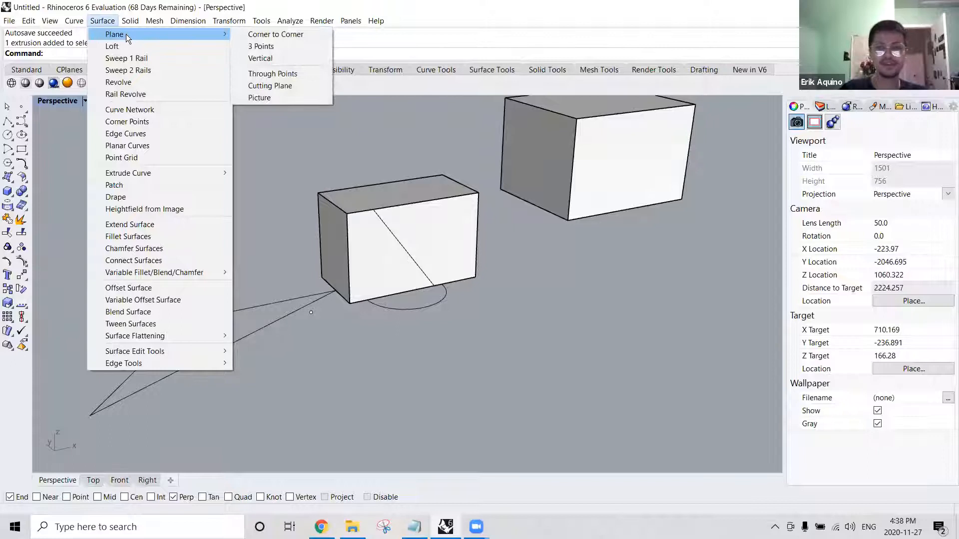
{"action": "left_click", "coordinate": [59, 57]}
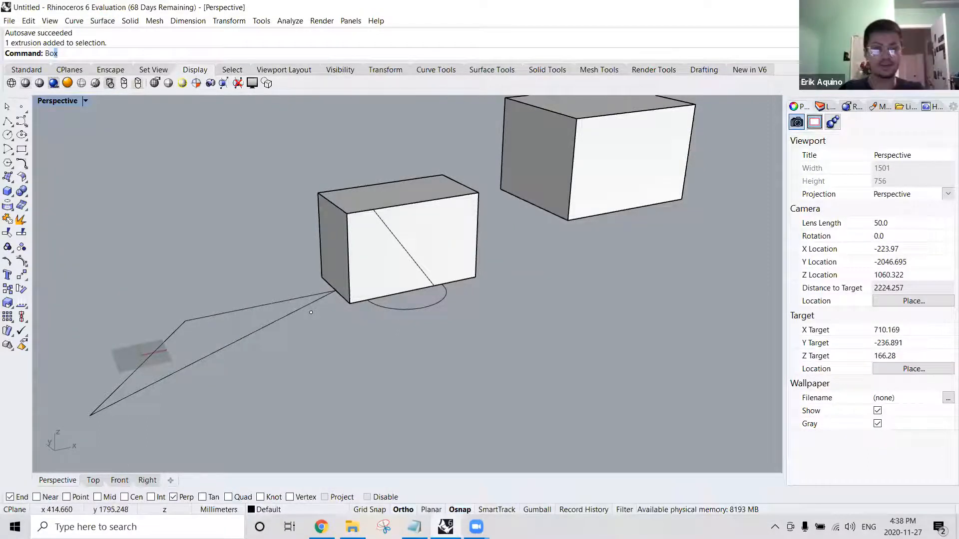
Start a 3Point box in Perspective from a free point in front of the existing boxes, with a 400 mm first edge along X.
{"action": "key", "text": "Return"}
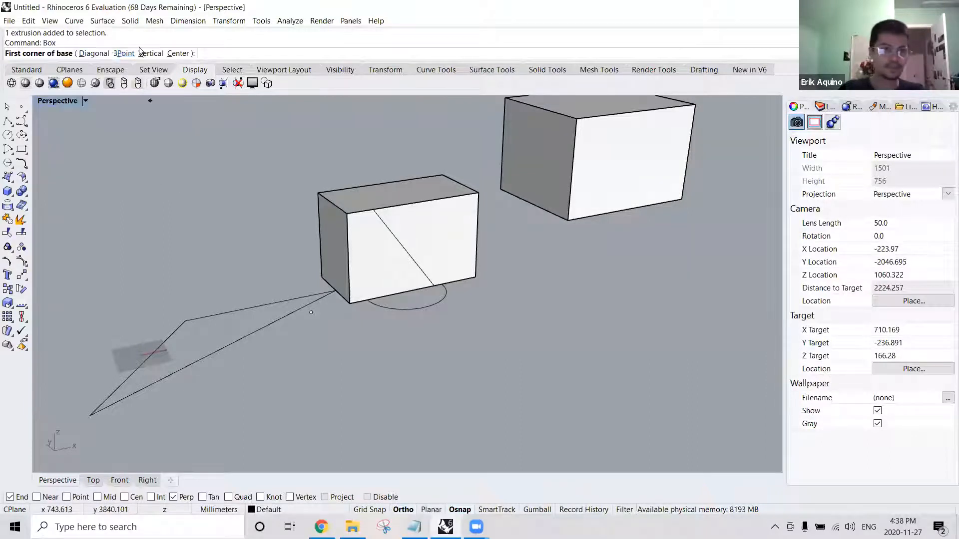
{"action": "scroll", "coordinate": [206, 149], "scroll_direction": "down", "scroll_amount": 4}
{"action": "right_click_drag", "start_coordinate": [319, 303], "coordinate": [311, 246]}
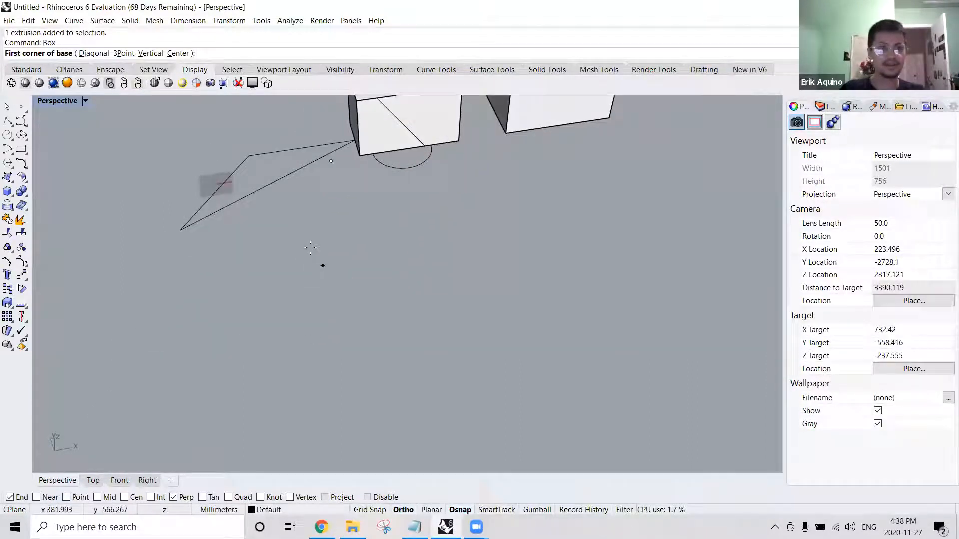
{"action": "left_click", "coordinate": [123, 53]}
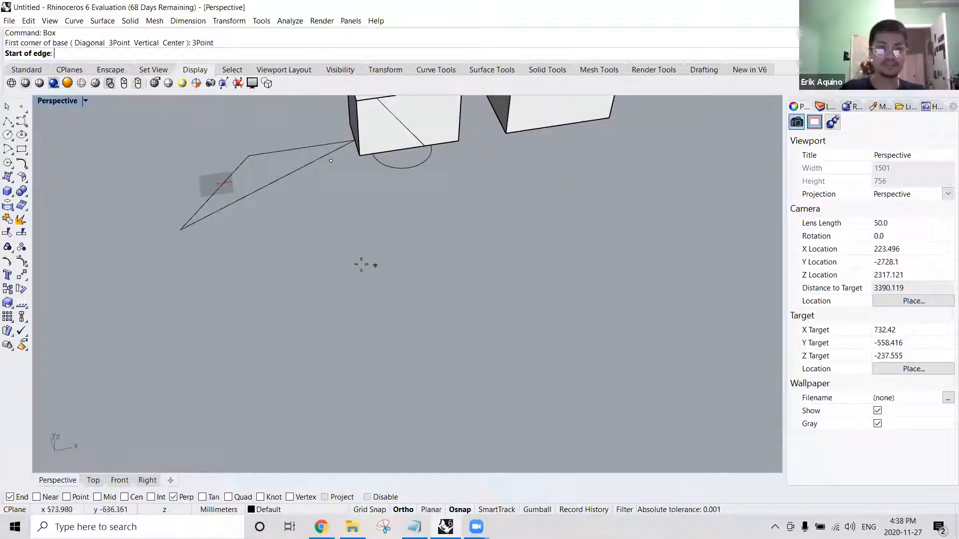
{"action": "left_click", "coordinate": [297, 282]}
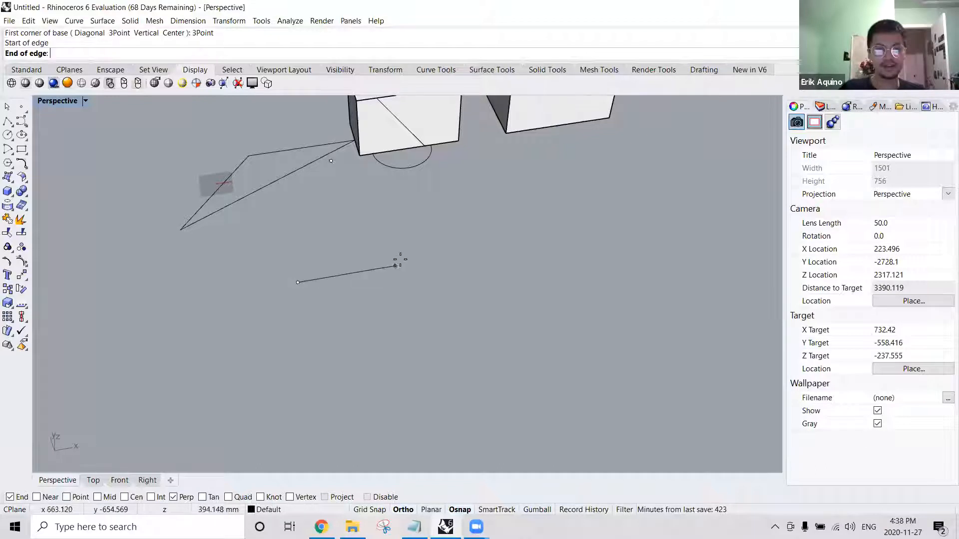
{"action": "right_click_drag", "start_coordinate": [410, 259], "coordinate": [432, 243]}
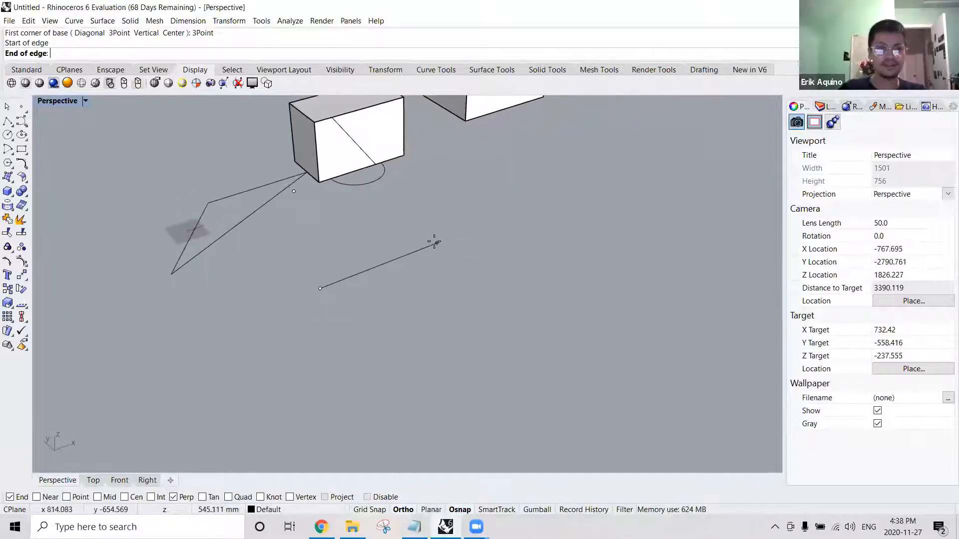
{"action": "type", "text": "400"}
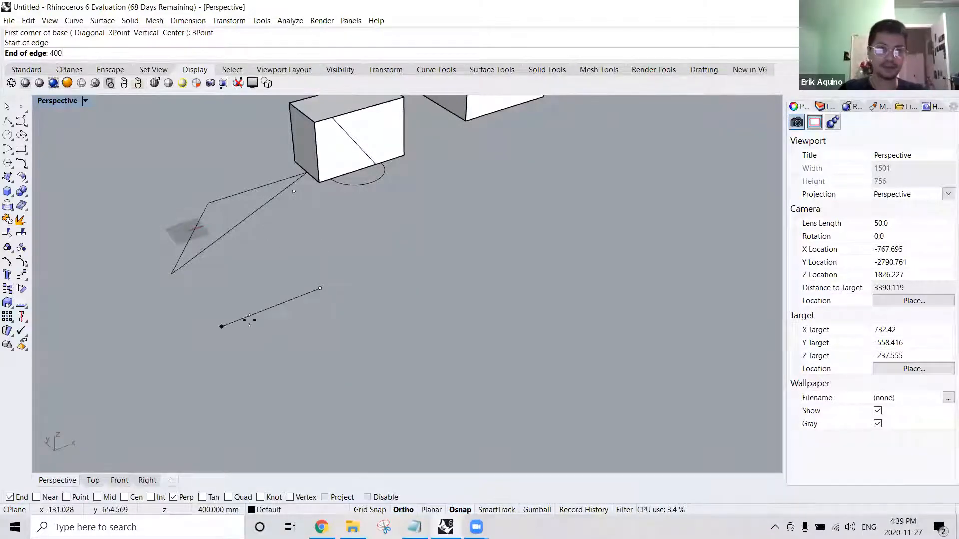
{"action": "key", "text": "Return"}
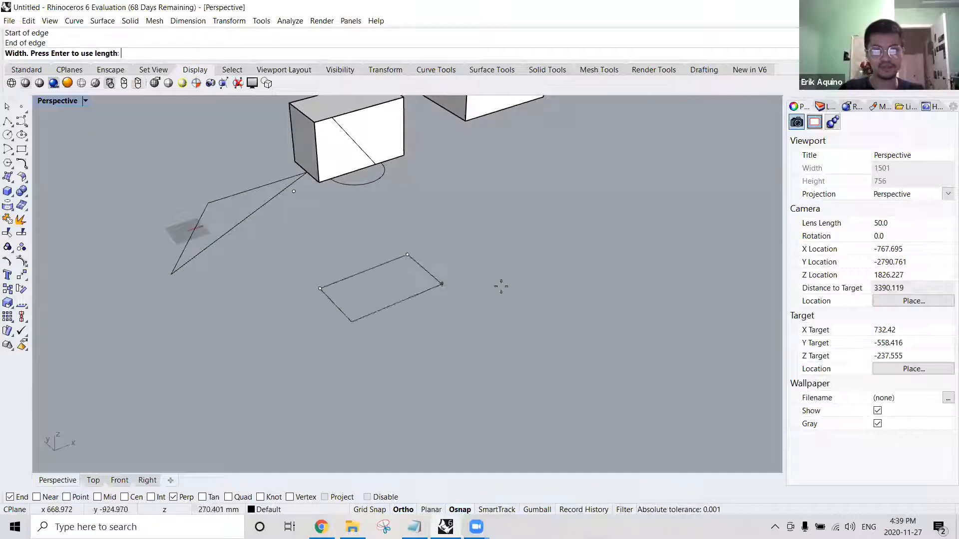
Complete the box with a width of 400 mm and a height of 400 mm extending downward from its base.
{"action": "right_click_drag", "start_coordinate": [499, 284], "coordinate": [566, 302]}
{"action": "type", "text": "400"}
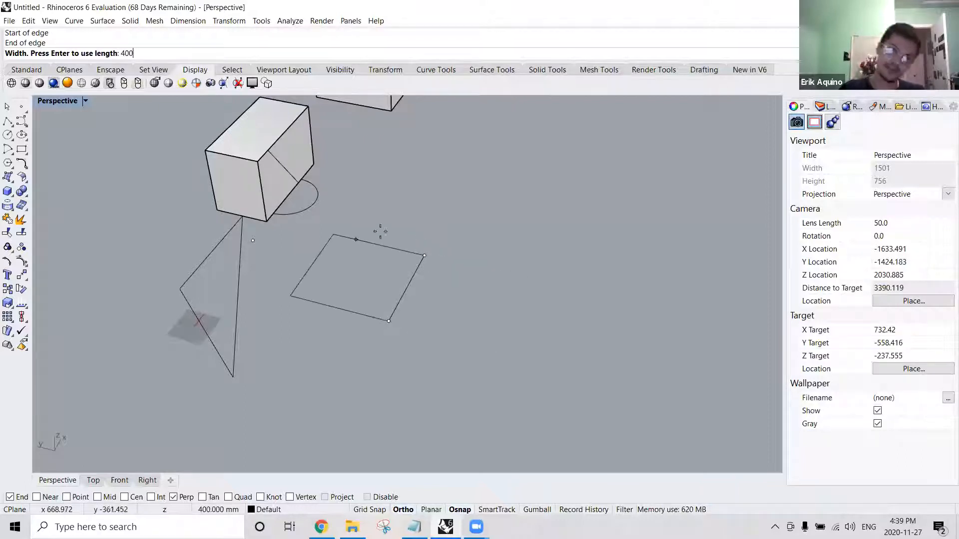
{"action": "left_click", "coordinate": [531, 273]}
{"action": "right_click_drag", "start_coordinate": [537, 262], "coordinate": [533, 193]}
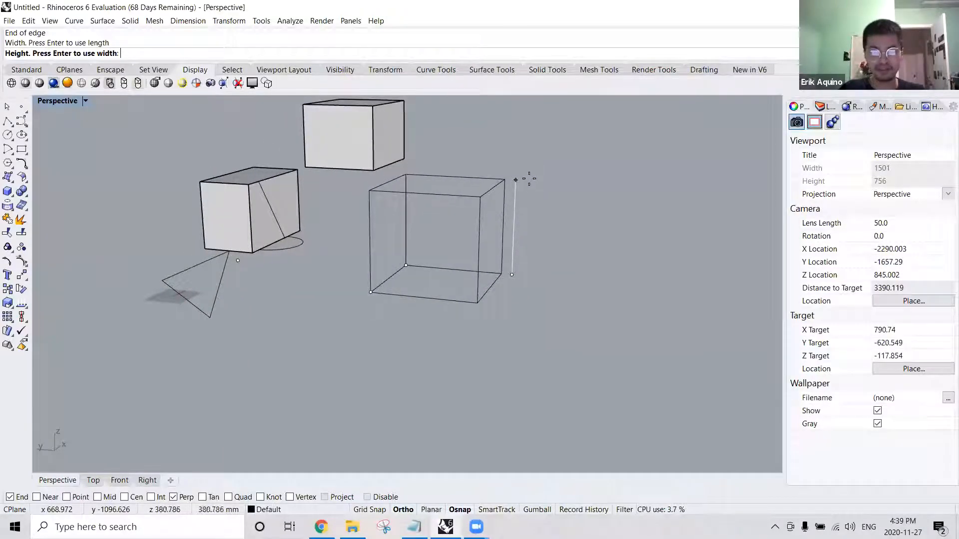
{"action": "type", "text": "400"}
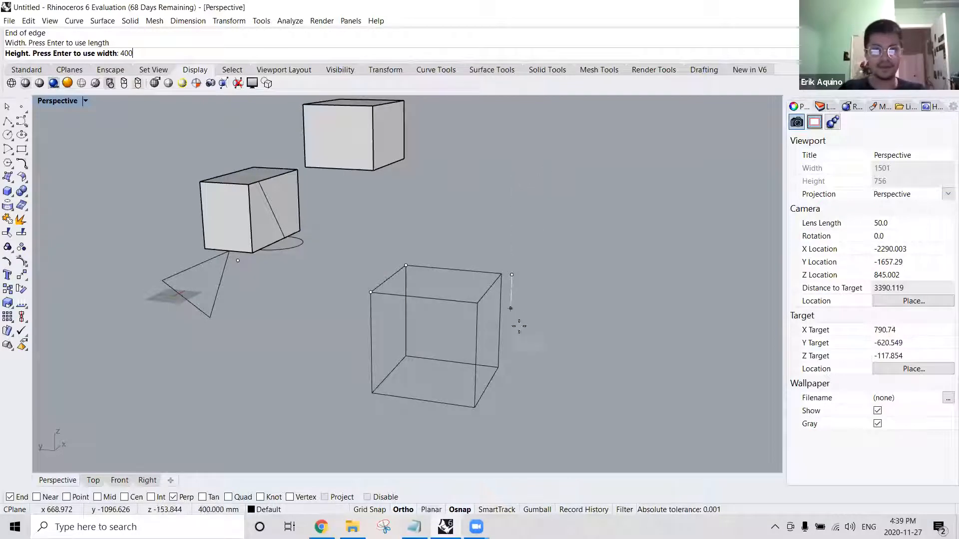
{"action": "key", "text": "Return"}
{"action": "right_click_drag", "start_coordinate": [554, 199], "coordinate": [487, 205]}
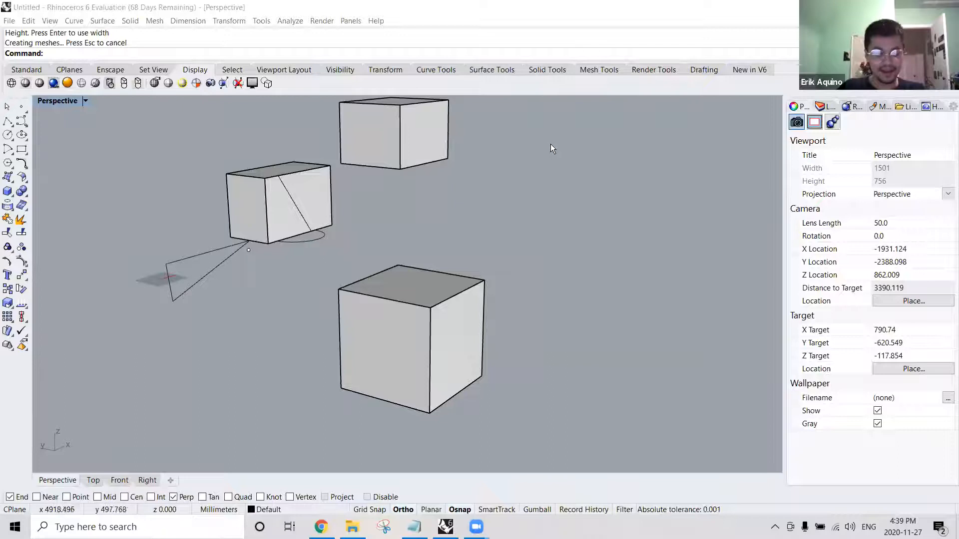
Turn on Gumball, select the new cube and move it freehand along the X, Y and Z axes in turn.
{"action": "right_click_drag", "start_coordinate": [515, 183], "coordinate": [532, 420]}
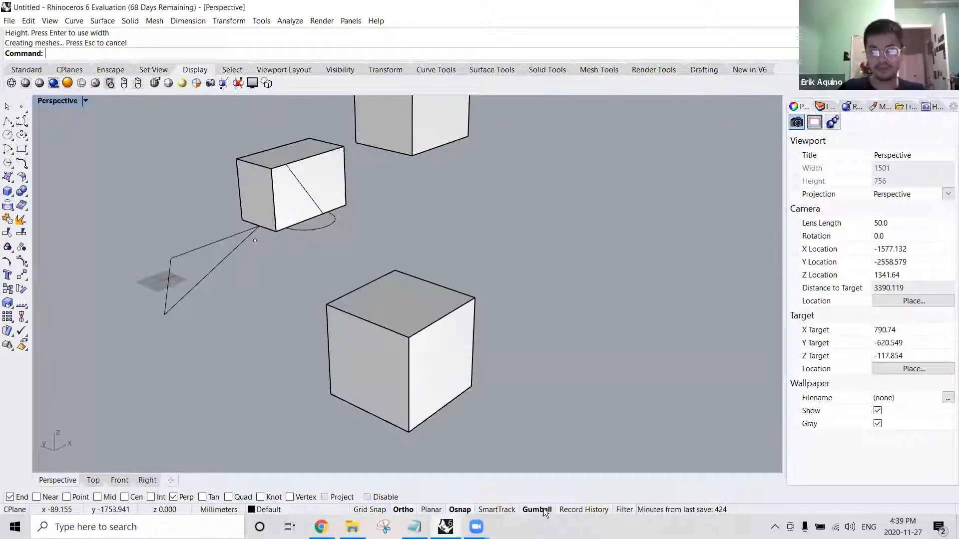
{"action": "left_click", "coordinate": [434, 323]}
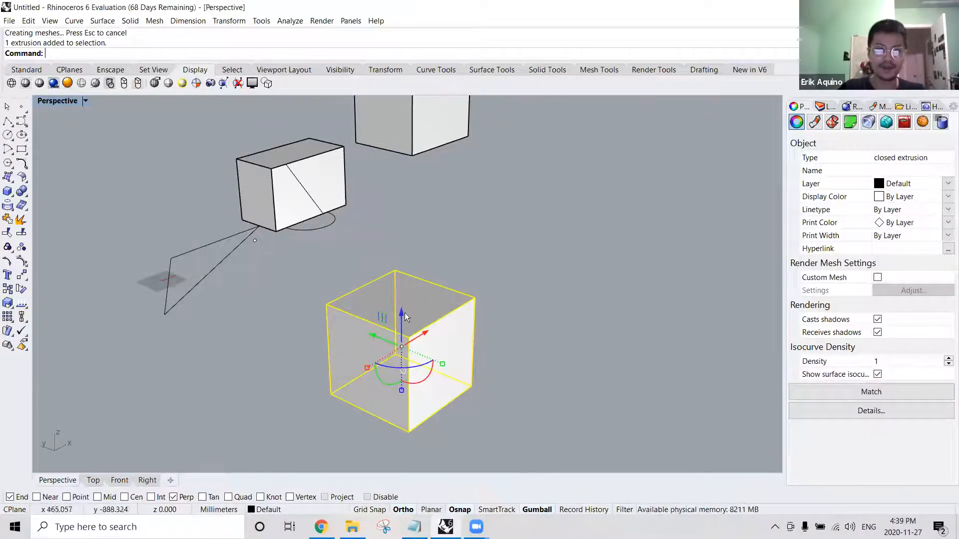
{"action": "right_click_drag", "start_coordinate": [406, 354], "coordinate": [427, 338]}
{"action": "scroll", "coordinate": [435, 340], "scroll_direction": "up", "scroll_amount": 4}
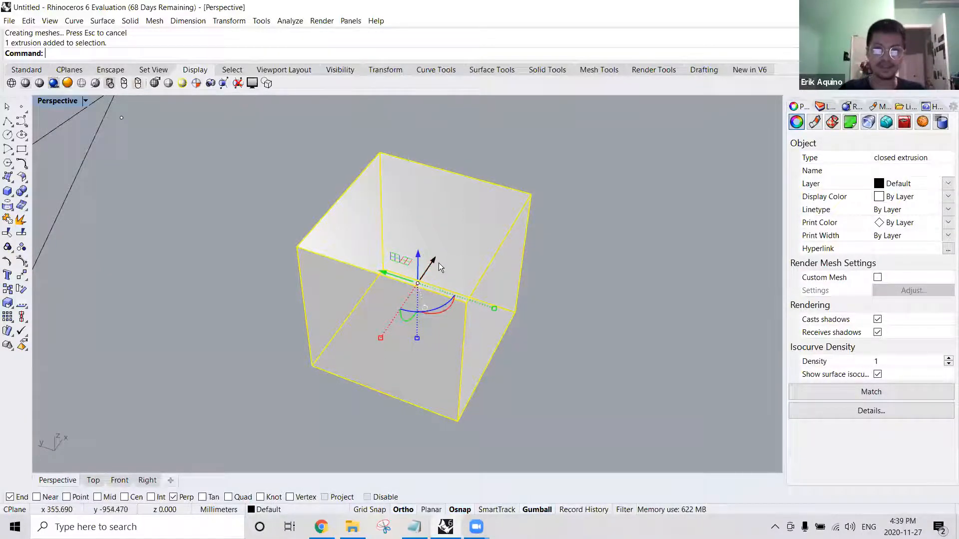
{"action": "left_click_drag", "start_coordinate": [441, 264], "coordinate": [515, 205]}
{"action": "right_click_drag", "start_coordinate": [515, 205], "coordinate": [466, 205]}
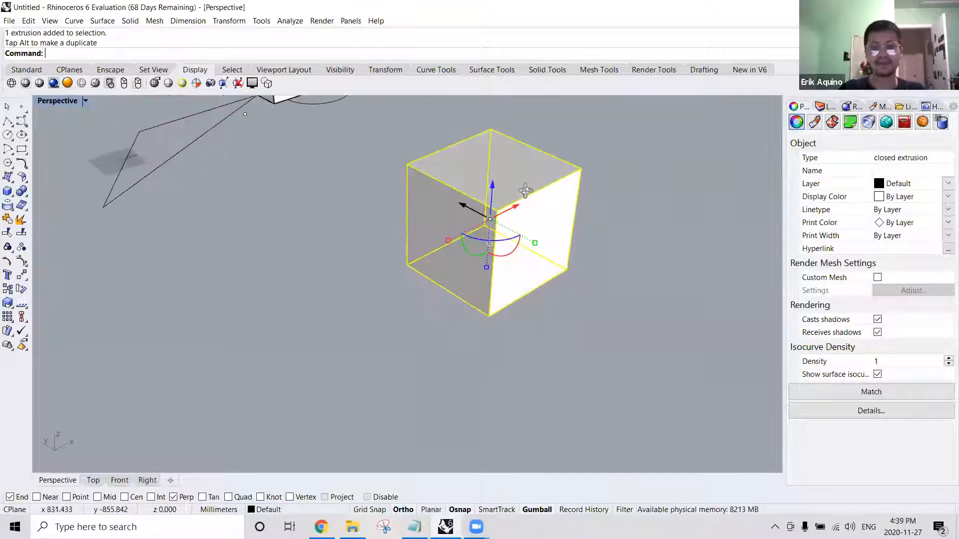
{"action": "left_click_drag", "start_coordinate": [471, 209], "coordinate": [515, 258]}
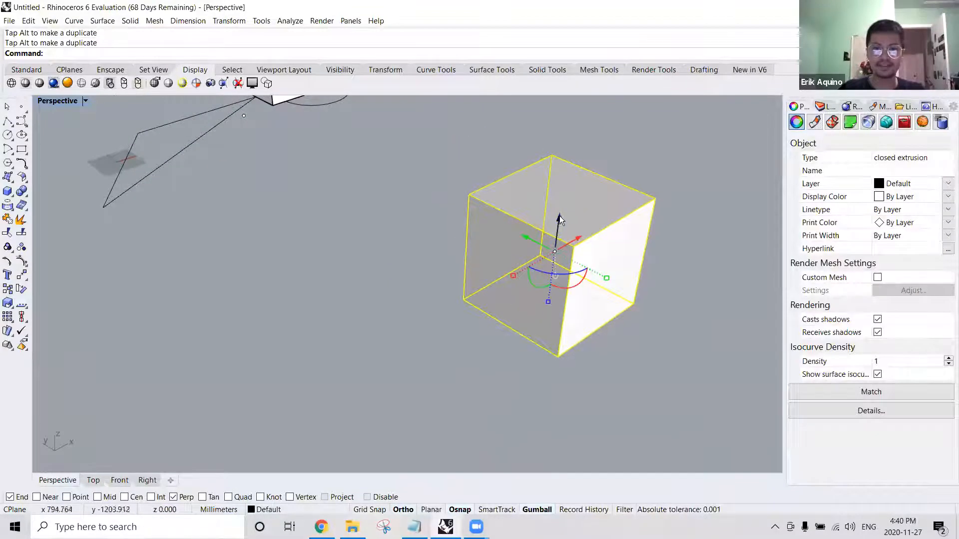
{"action": "left_click_drag", "start_coordinate": [559, 216], "coordinate": [570, 183]}
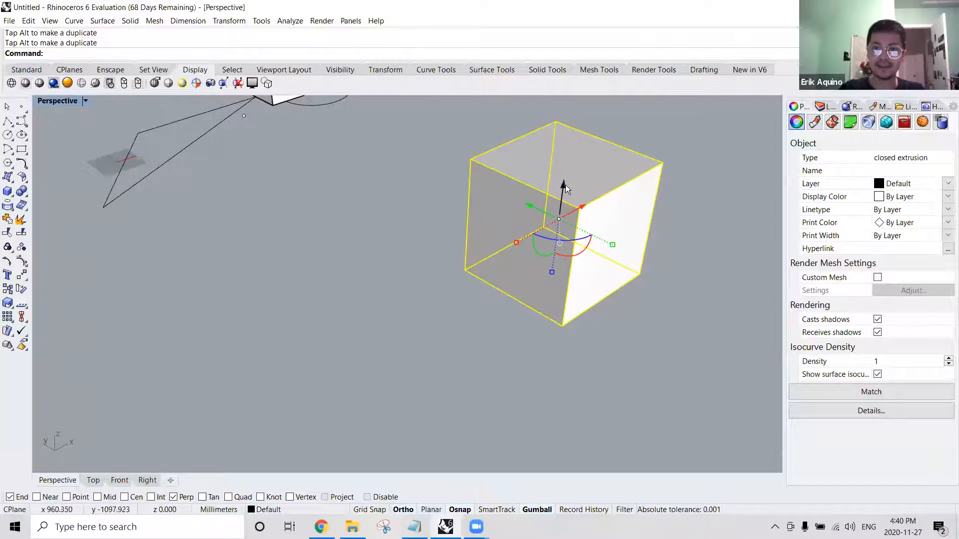
Move the cube up 40 mm along Z with the Gumball, reselect it and shift it freehand to another position.
{"action": "left_click", "coordinate": [565, 186]}
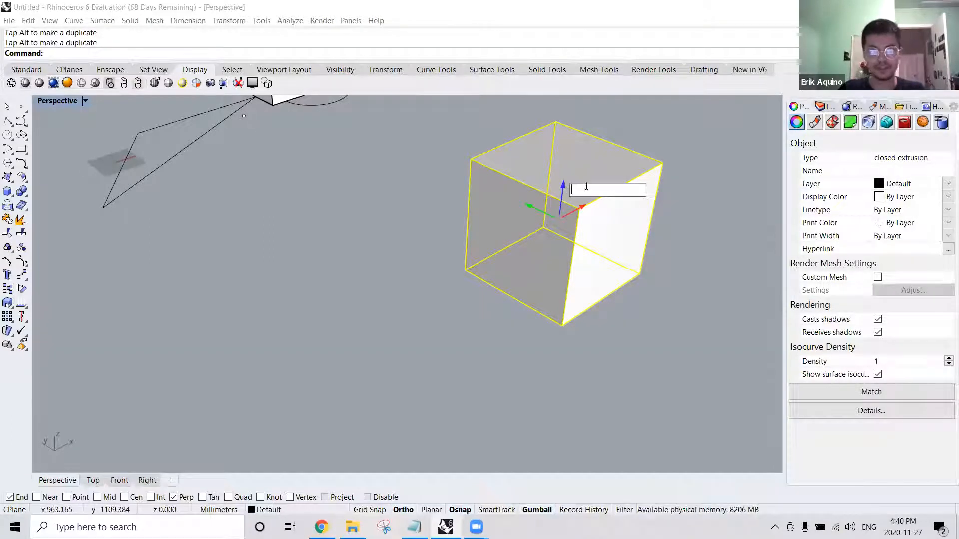
{"action": "key", "text": "Return"}
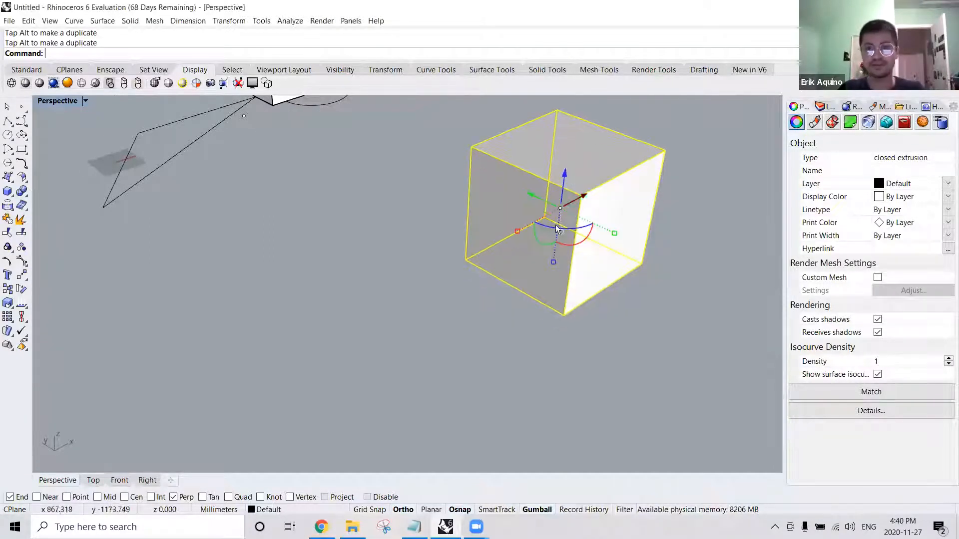
{"action": "left_click", "coordinate": [567, 332]}
{"action": "left_click", "coordinate": [585, 285]}
{"action": "right_click_drag", "start_coordinate": [580, 239], "coordinate": [511, 316]}
{"action": "left_click_drag", "start_coordinate": [521, 328], "coordinate": [435, 288]}
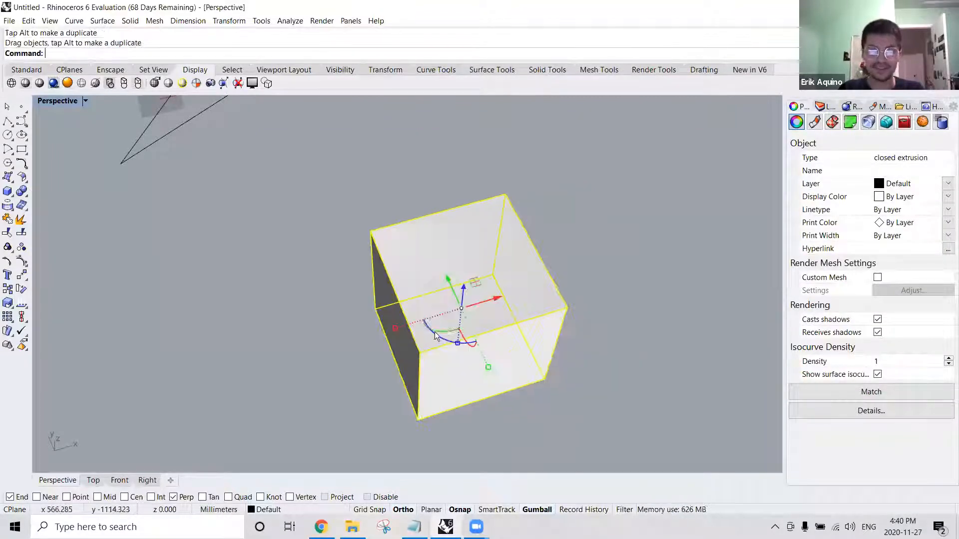
Try rotating the cube about Z with the Gumball, first freehand and again by a numeric angle, and undo both rotations.
{"action": "left_click_drag", "start_coordinate": [438, 336], "coordinate": [412, 328]}
{"action": "right_click_drag", "start_coordinate": [412, 327], "coordinate": [348, 224]}
{"action": "left_click", "coordinate": [367, 237]}
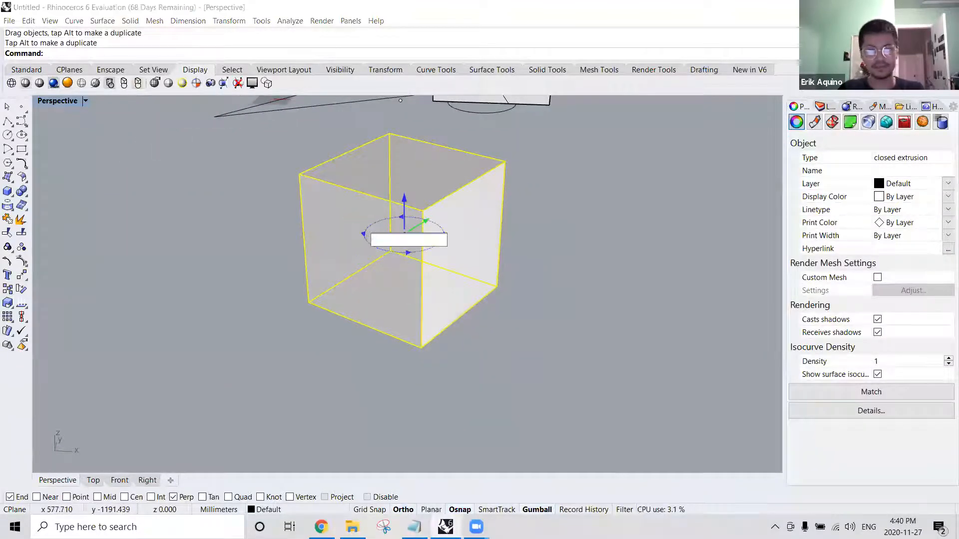
{"action": "key", "text": "Return"}
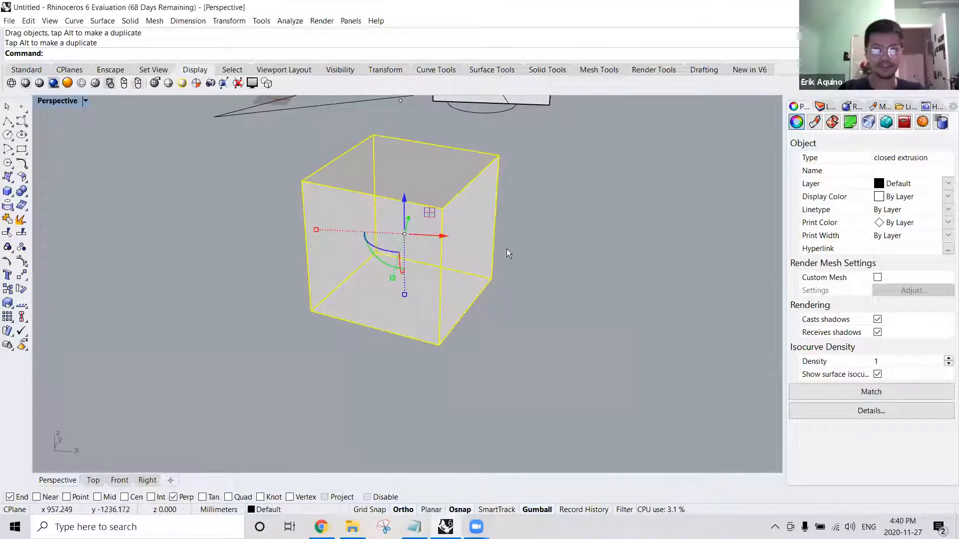
{"action": "right_click_drag", "start_coordinate": [508, 253], "coordinate": [525, 258]}
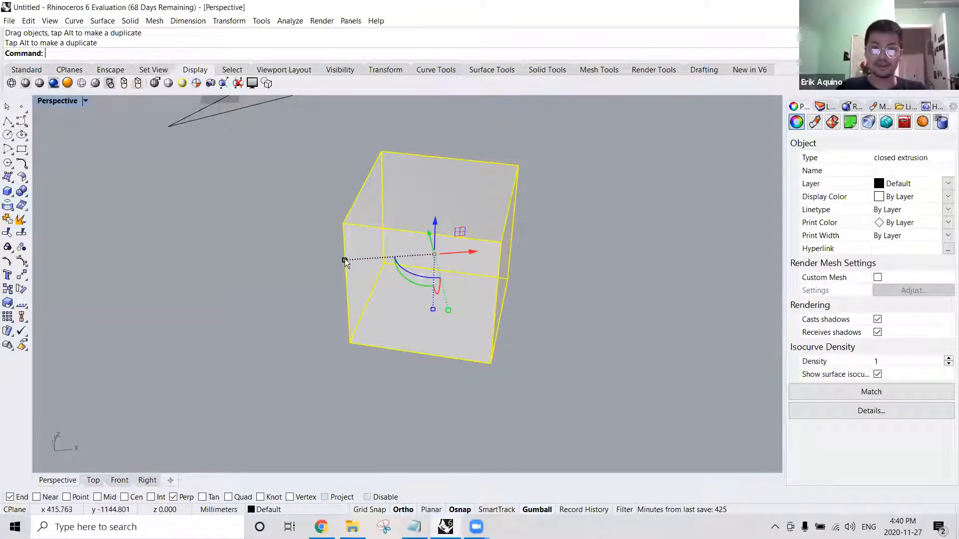
{"action": "key", "text": "ctrl+z"}
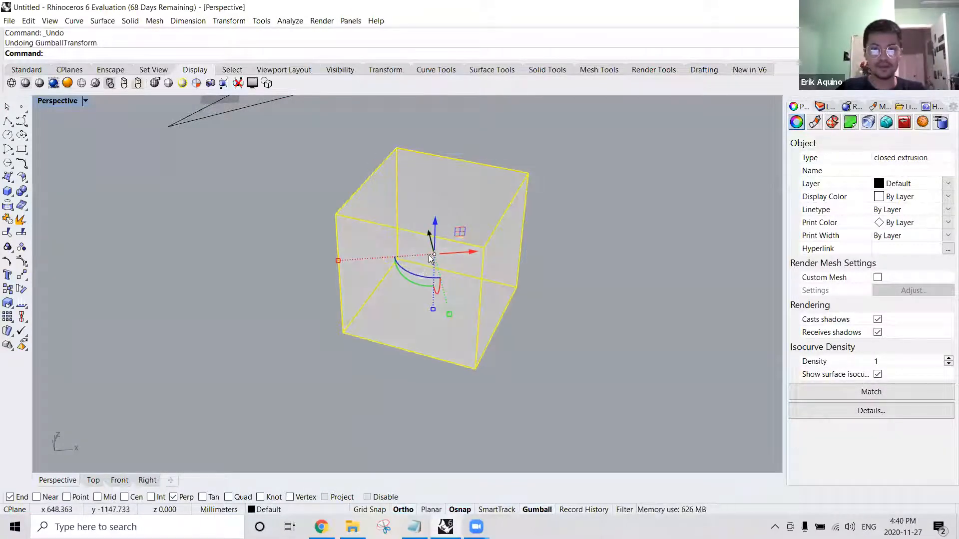
{"action": "key", "text": "ctrl+z"}
Stretch the cube freehand along X with the Gumball scale handle, and shorten it slightly into an elongated box.
{"action": "right_click_drag", "start_coordinate": [430, 257], "coordinate": [400, 270]}
{"action": "left_click_drag", "start_coordinate": [363, 270], "coordinate": [237, 264]}
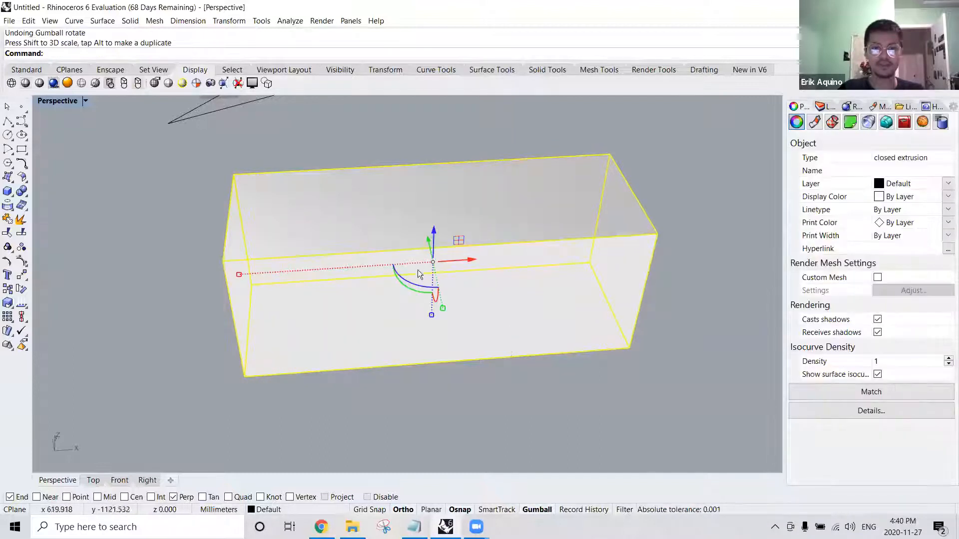
{"action": "left_click_drag", "start_coordinate": [248, 274], "coordinate": [285, 271]}
{"action": "right_click_drag", "start_coordinate": [491, 246], "coordinate": [473, 212]}
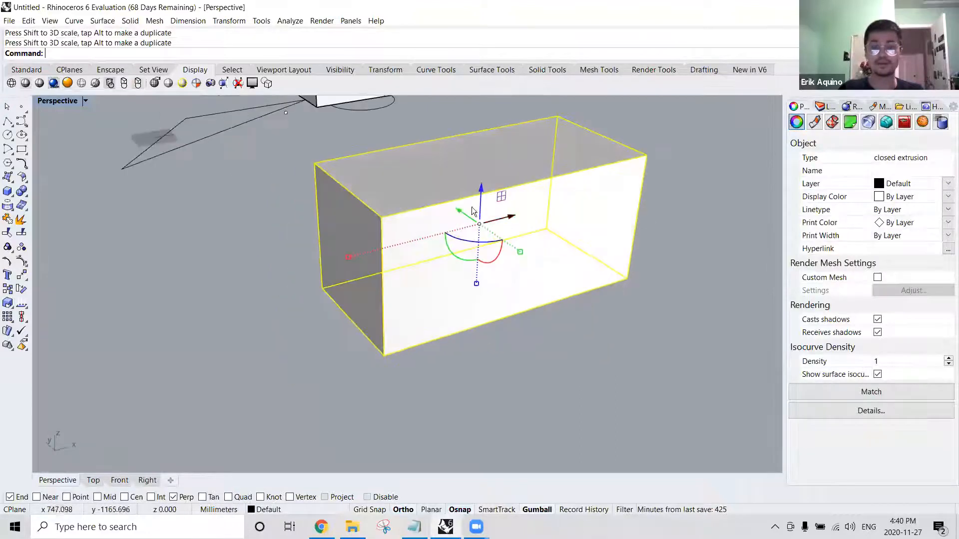
{"action": "right_click_drag", "start_coordinate": [516, 243], "coordinate": [473, 281], "text": "shift"}
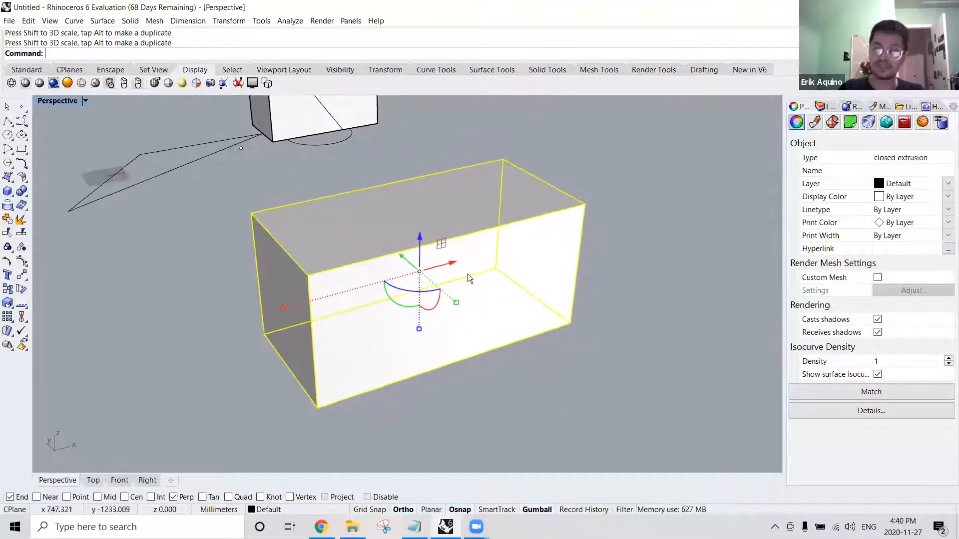
{"action": "left_click", "coordinate": [451, 264]}
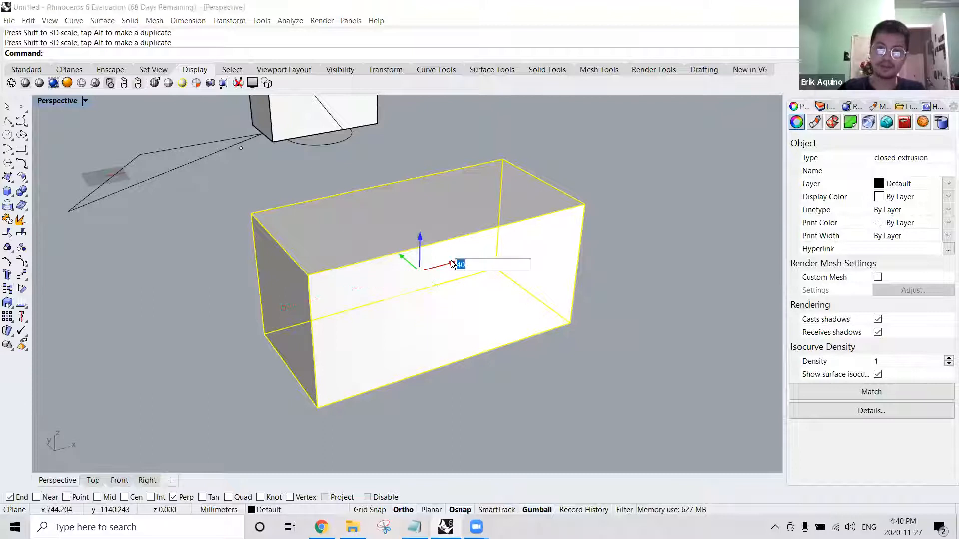
{"action": "left_click", "coordinate": [519, 361]}
{"action": "left_click", "coordinate": [489, 298]}
{"action": "right_click_drag", "start_coordinate": [439, 329], "coordinate": [442, 318]}
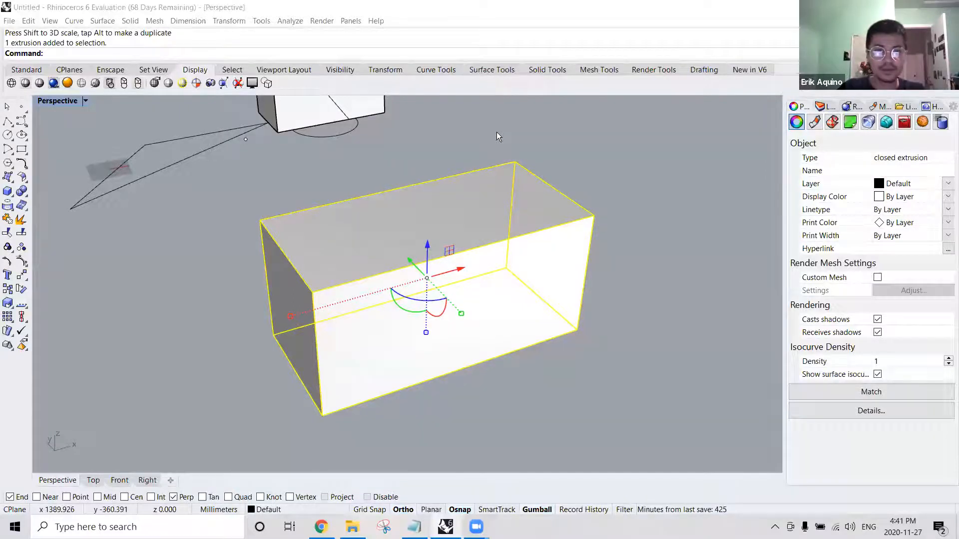
Deselect the elongated box and examine it from the front together with the two other boxes and the triangle.
{"action": "left_click", "coordinate": [637, 206]}
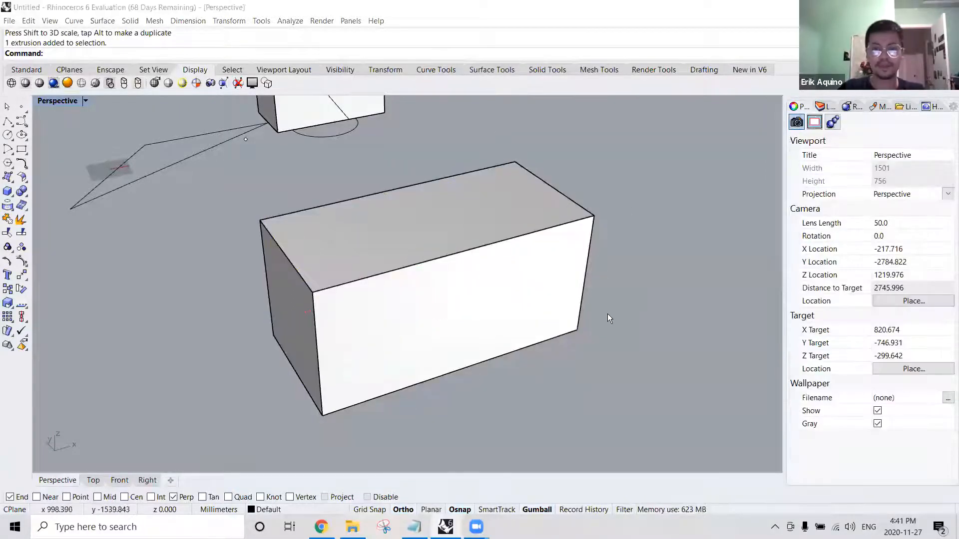
{"action": "left_click", "coordinate": [264, 198]}
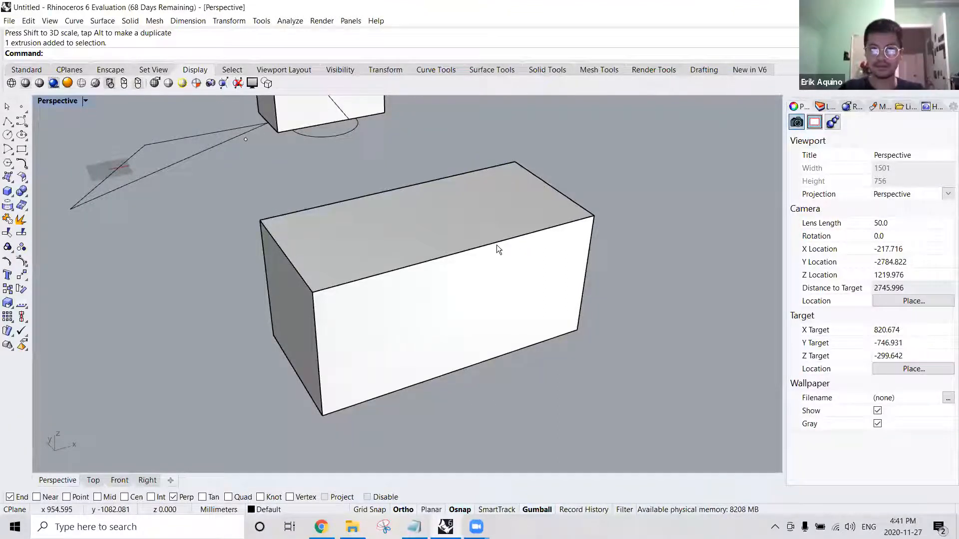
{"action": "mouse_move", "coordinate": [478, 235]}
{"action": "right_mouse_down"}
{"action": "mouse_move", "coordinate": [458, 212]}
{"action": "mouse_move", "coordinate": [477, 222]}
{"action": "right_mouse_up"}
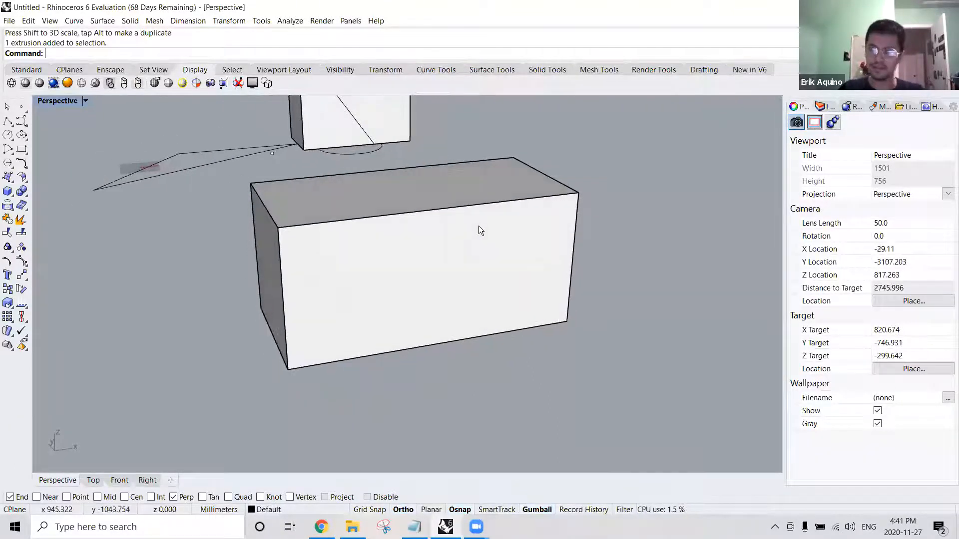
{"action": "scroll", "coordinate": [479, 223], "scroll_direction": "down", "scroll_amount": 4}
{"action": "scroll", "coordinate": [479, 223], "scroll_direction": "down", "scroll_amount": 1}
{"action": "scroll", "coordinate": [491, 222], "scroll_direction": "down", "scroll_amount": 2}
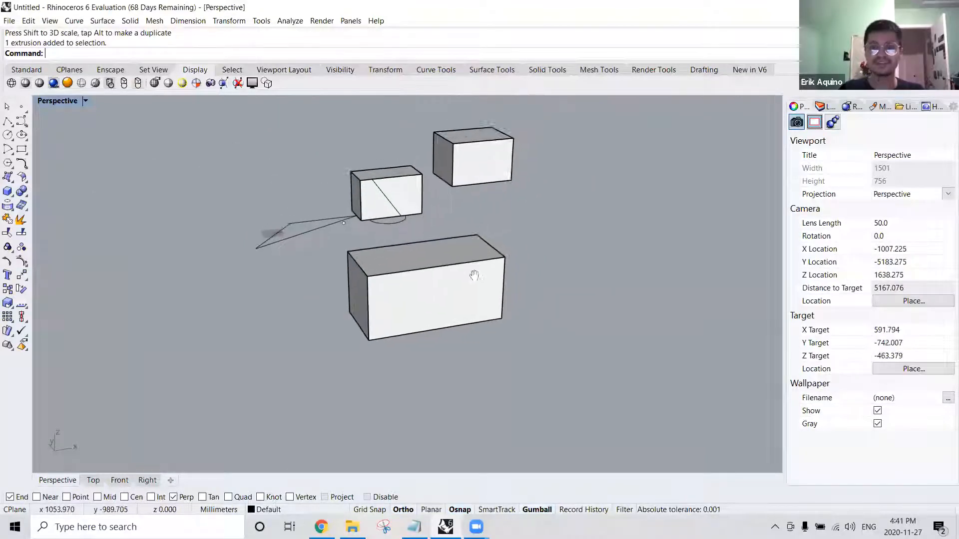
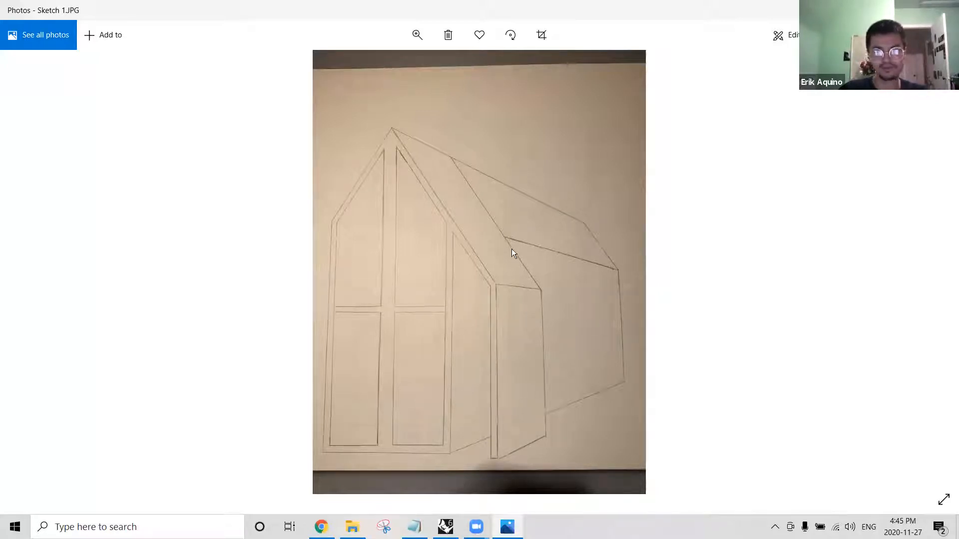
Switch to Rhino, delete all the boxes, curves and the point, and restore the four-viewport layout.
{"action": "key", "text": "alt+Tab"}
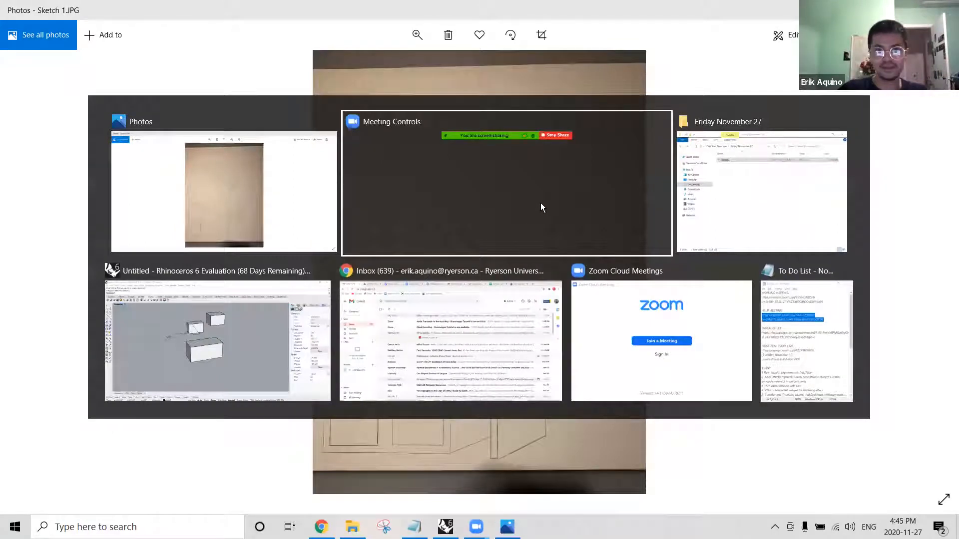
{"action": "left_click", "coordinate": [257, 316]}
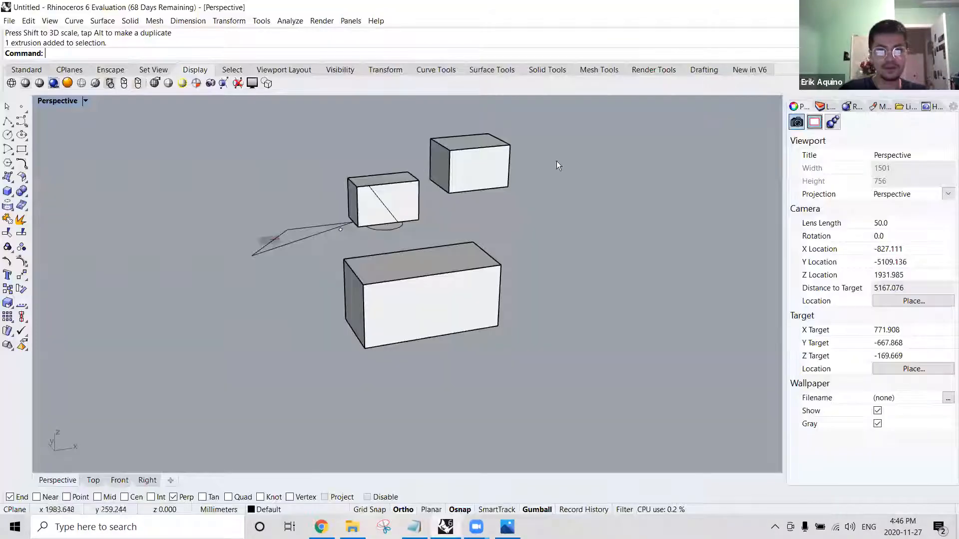
{"action": "left_click_drag", "start_coordinate": [600, 121], "coordinate": [165, 390]}
{"action": "key", "text": "Delete"}
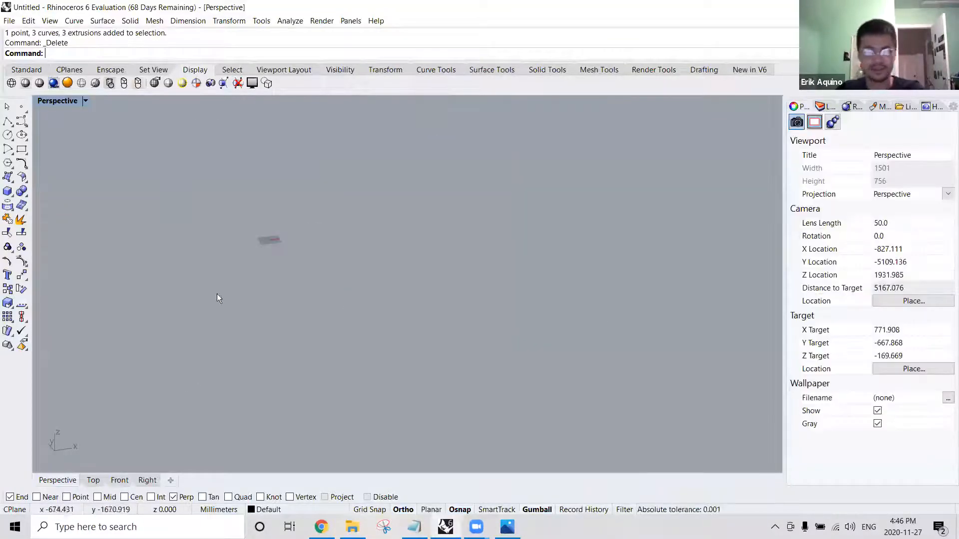
{"action": "double_click", "coordinate": [62, 101]}
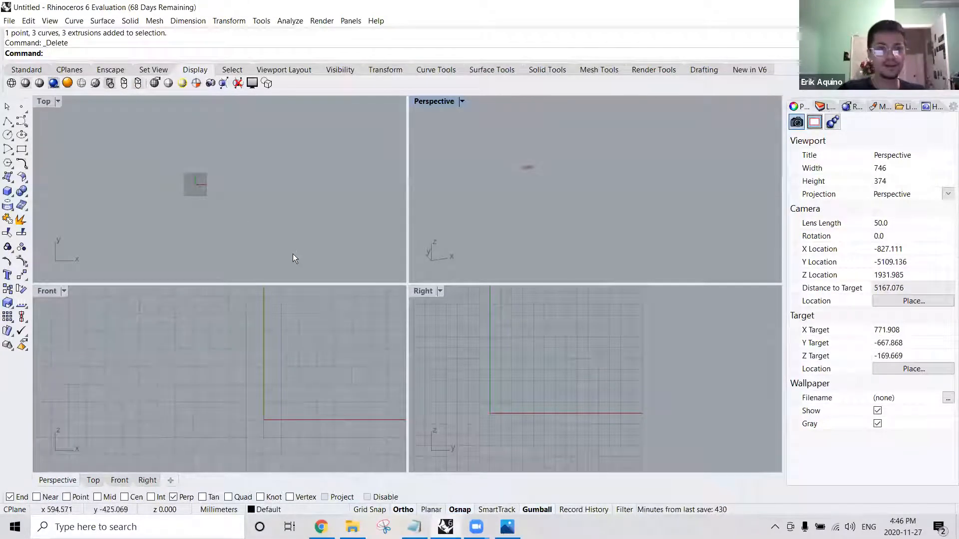
Refer to the house sketch in Photos and maximize Rhino's Front viewport for drawing the house's front face.
{"action": "key", "text": "alt+Tab"}
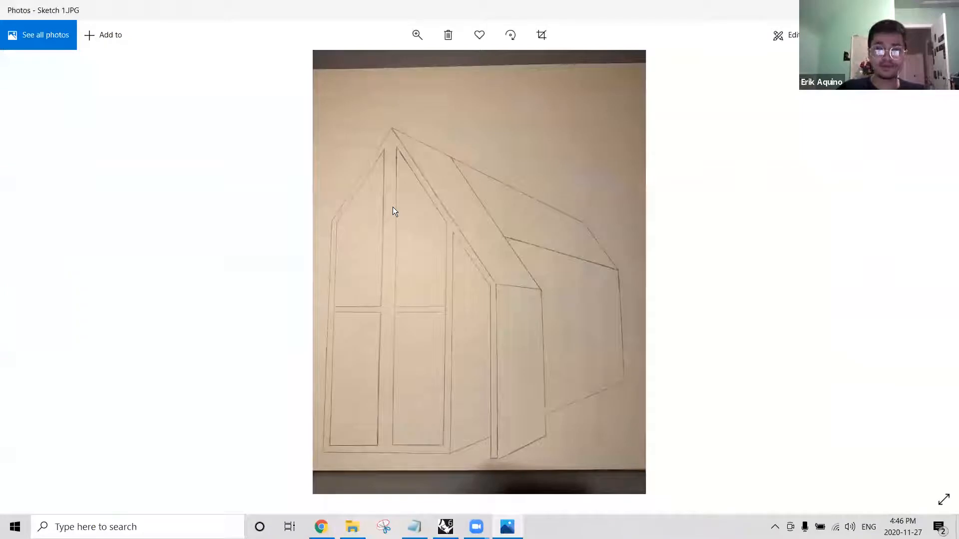
{"action": "key", "text": "alt+Tab"}
{"action": "left_click", "coordinate": [254, 135]}
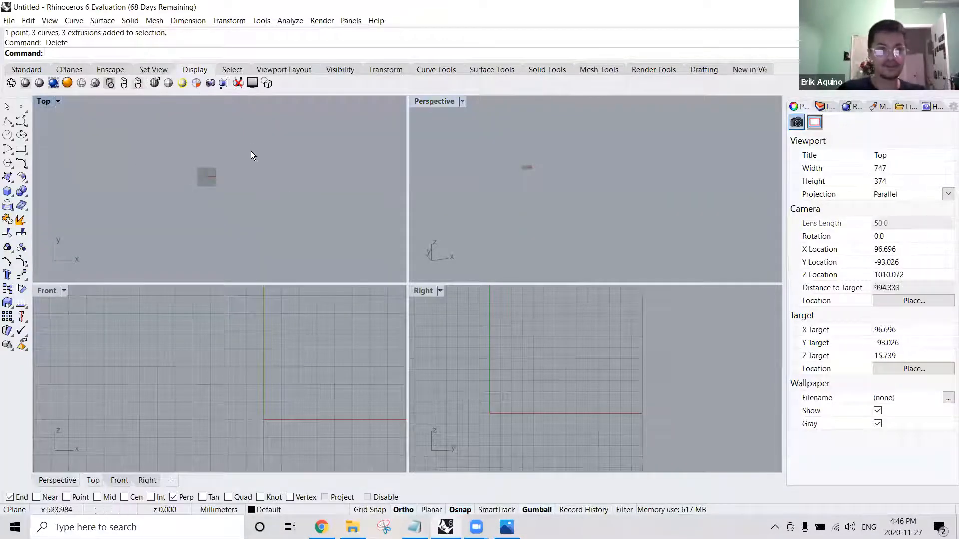
{"action": "key", "text": "alt+Tab"}
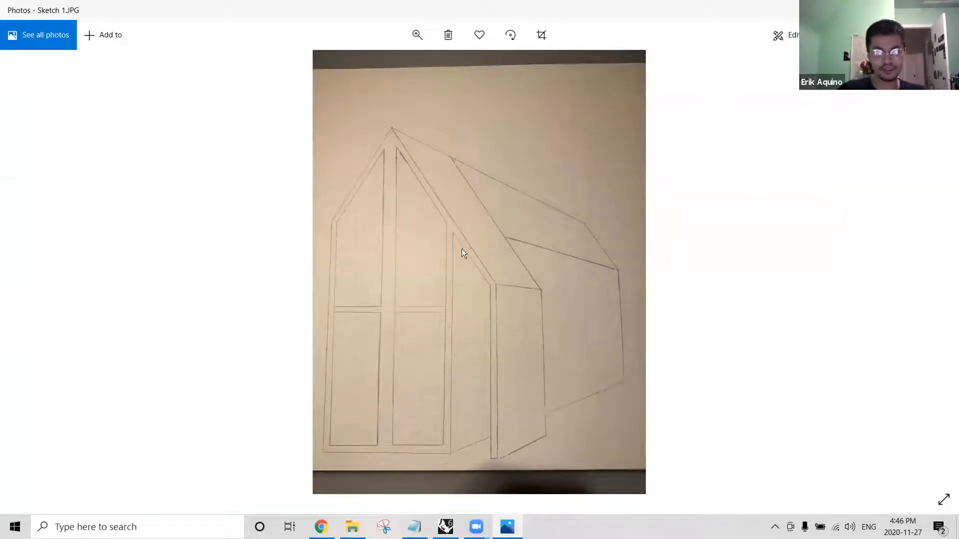
{"action": "key", "text": "alt+Tab"}
{"action": "scroll", "coordinate": [240, 330], "scroll_direction": "down", "scroll_amount": 6}
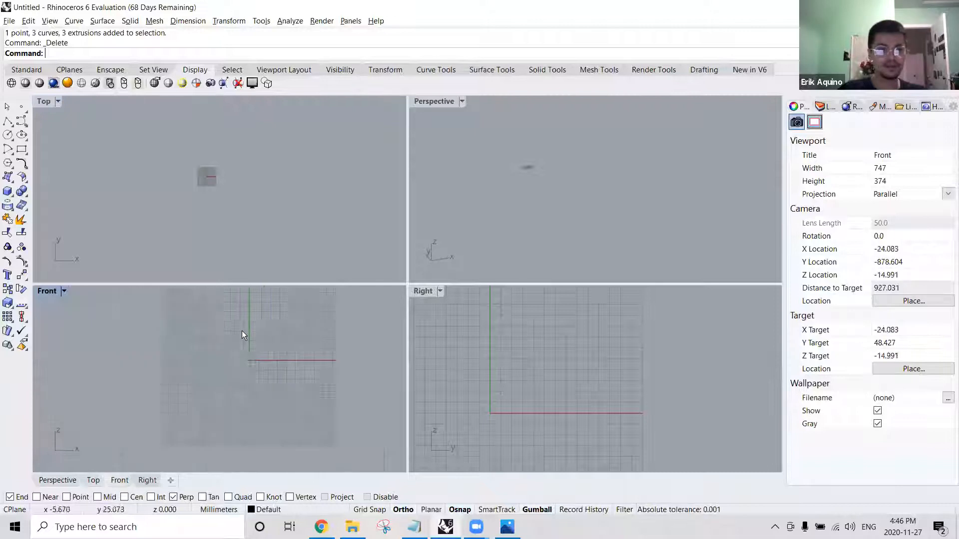
{"action": "double_click", "coordinate": [46, 291]}
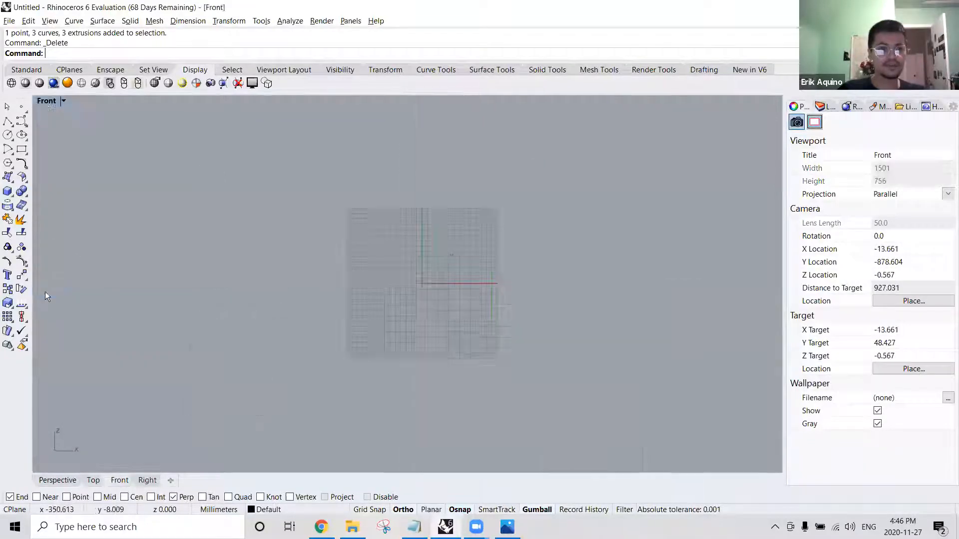
{"action": "scroll", "coordinate": [376, 268], "scroll_direction": "down", "scroll_amount": 3}
{"action": "scroll", "coordinate": [334, 281], "scroll_direction": "up", "scroll_amount": 1}
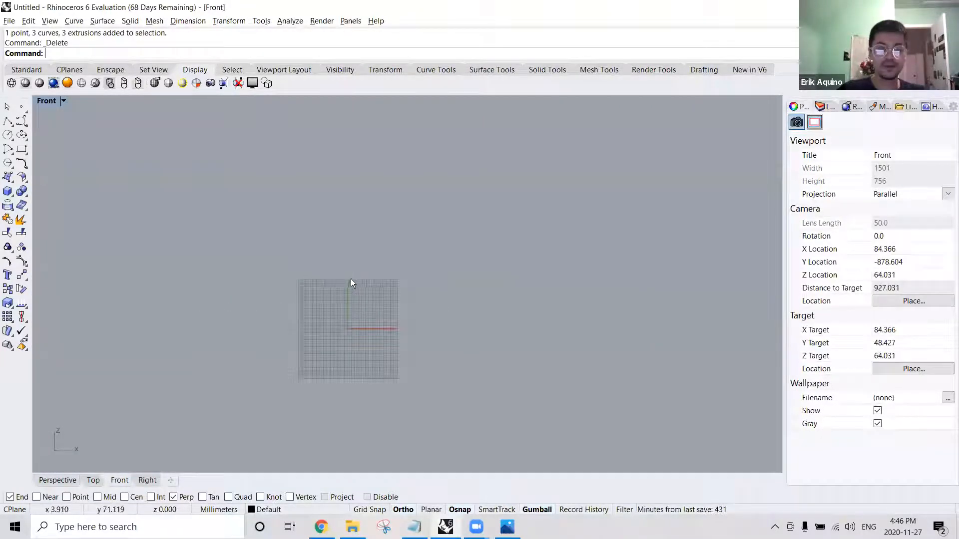
{"action": "key", "text": "alt+Tab"}
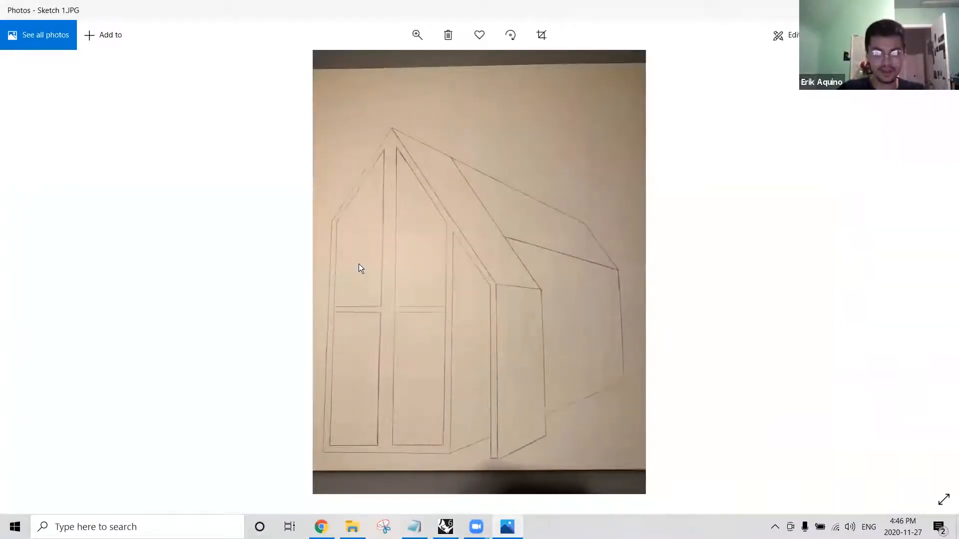
{"action": "key", "text": "alt+Tab"}
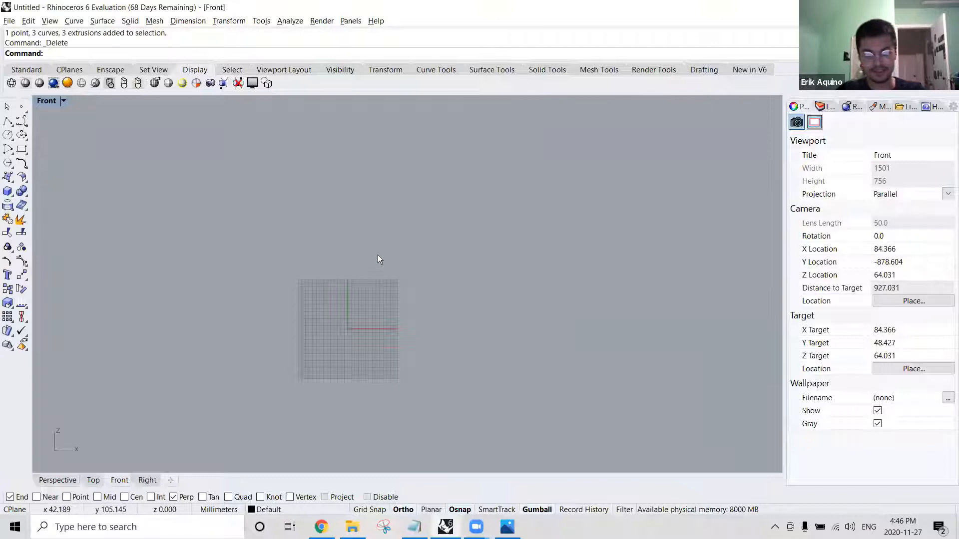
Start a polyline at the origin, following the house sketch, and draw a vertical wall segment about 356 mm high.
{"action": "type", "text": "Polyline"}
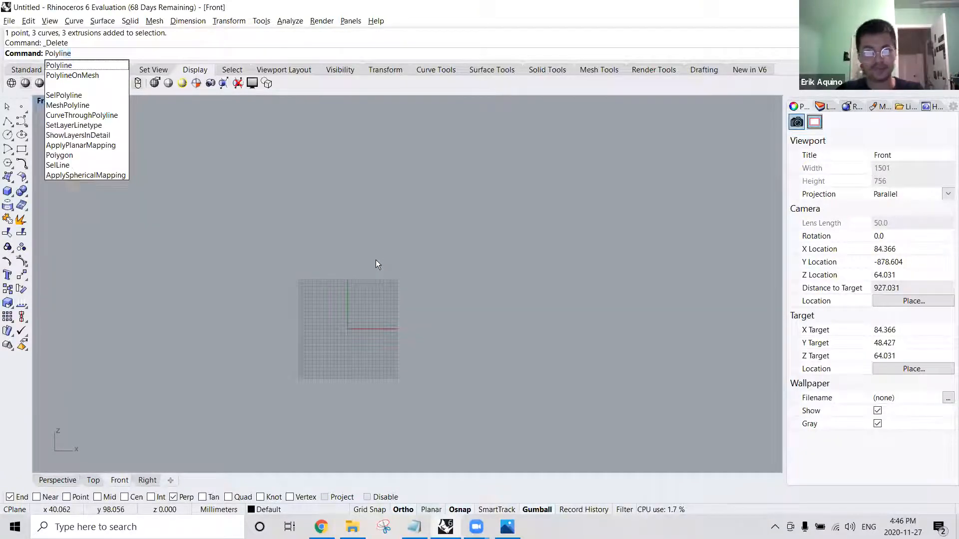
{"action": "key", "text": "Return"}
{"action": "key", "text": "alt+Tab"}
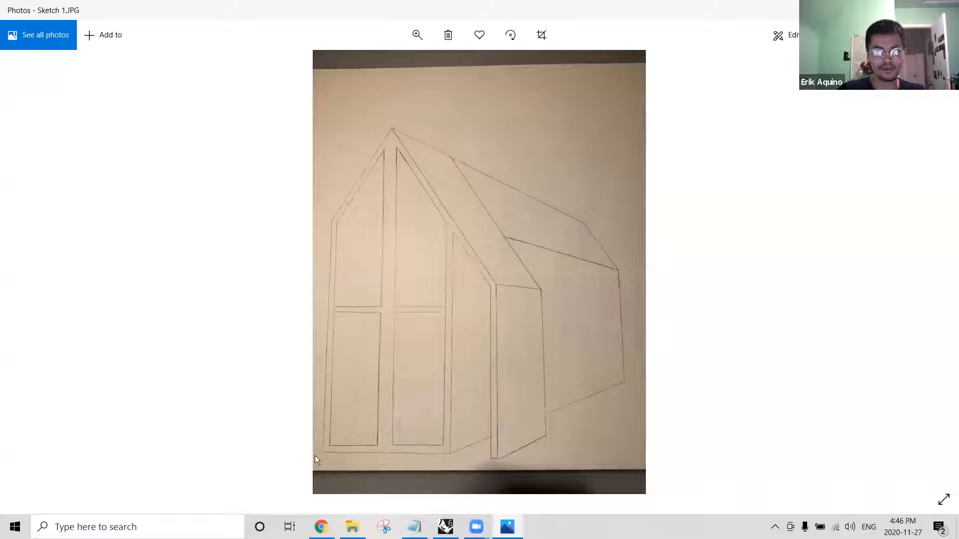
{"action": "key", "text": "alt+Tab"}
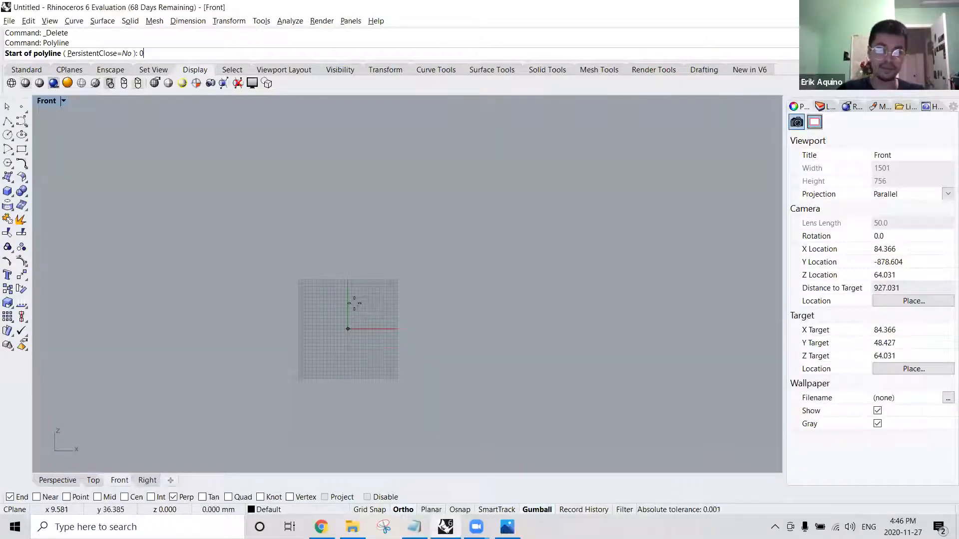
{"action": "key", "text": "Return"}
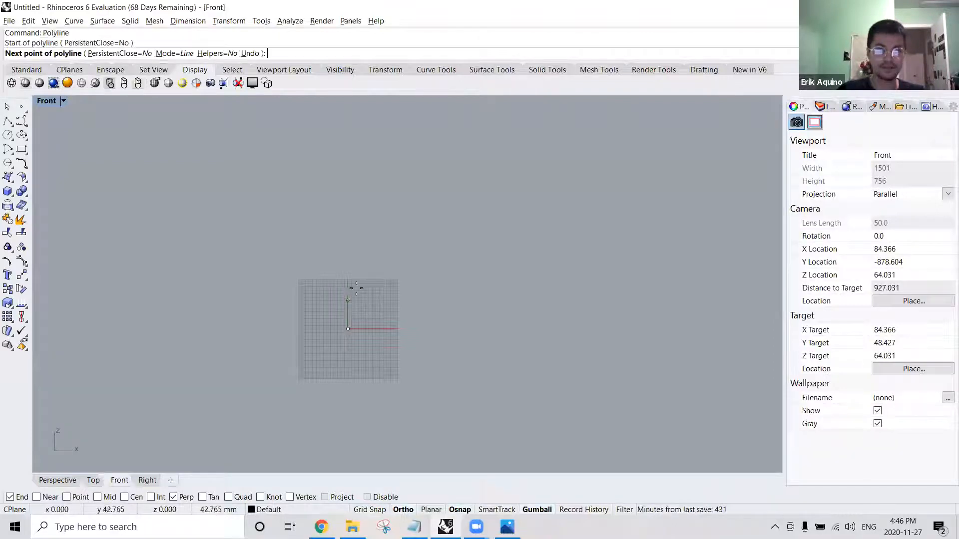
{"action": "scroll", "coordinate": [358, 180], "scroll_direction": "down", "scroll_amount": 3}
{"action": "right_click_drag", "start_coordinate": [365, 215], "coordinate": [367, 300]}
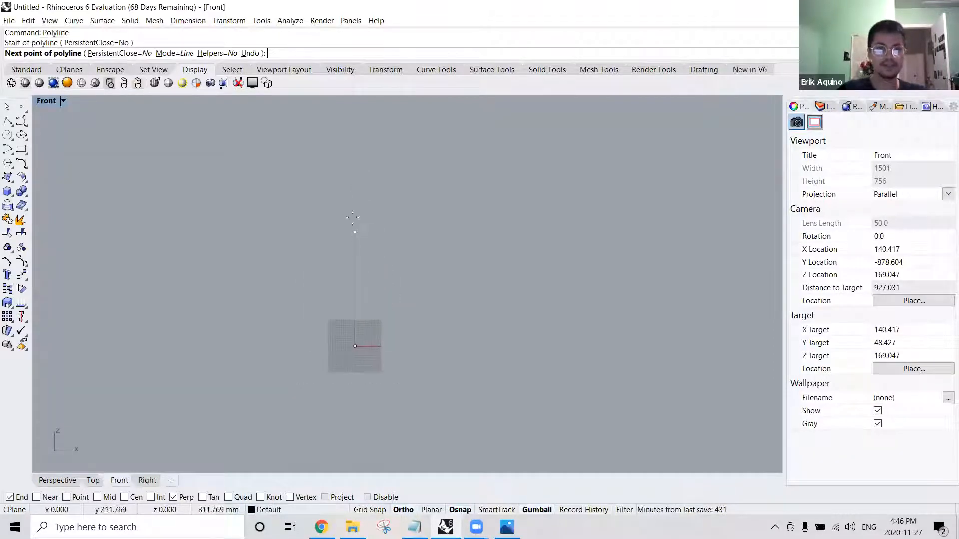
{"action": "left_click", "coordinate": [355, 213]}
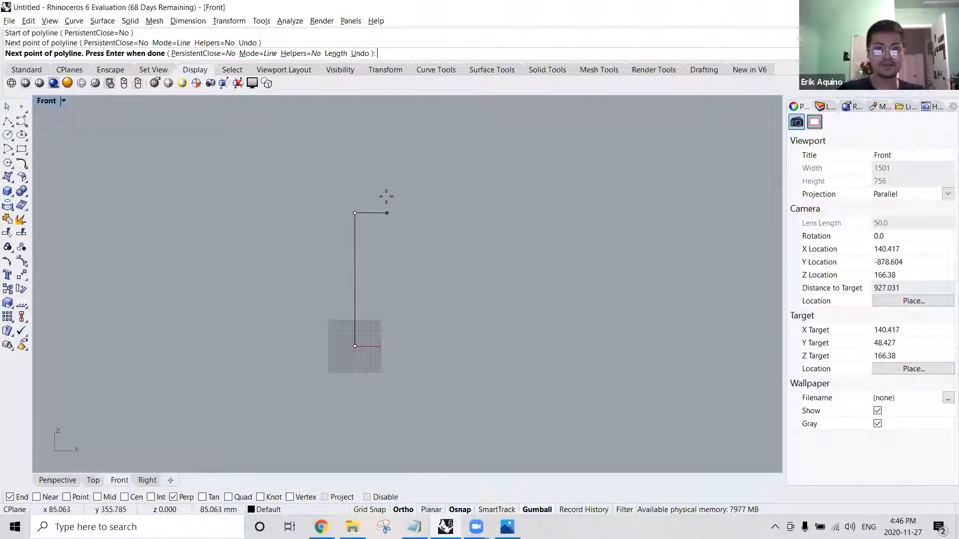
With Ortho off, add a sloping roof segment up to a peak about 192 mm across from the wall, re-enable Ortho and finish the polyline.
{"action": "key", "text": "F8"}
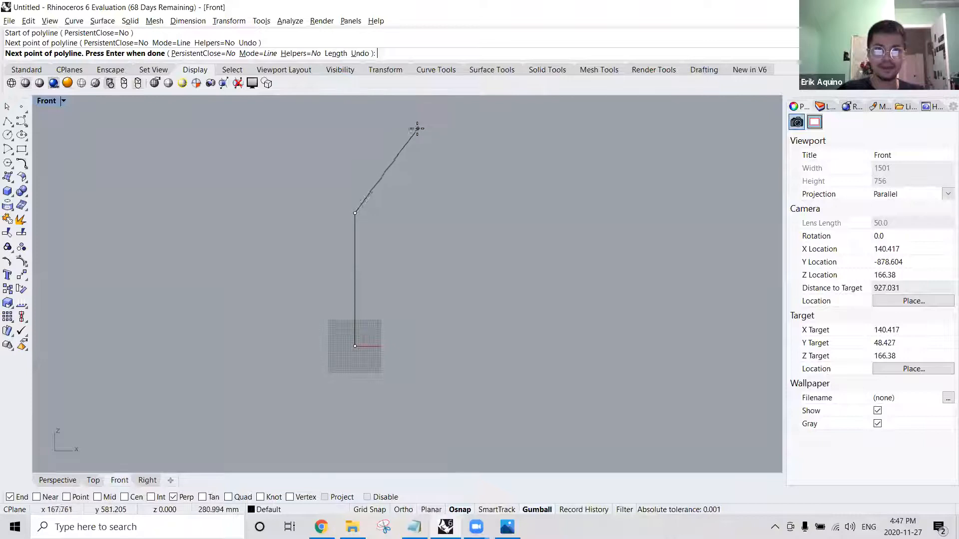
{"action": "left_click", "coordinate": [425, 132]}
{"action": "key", "text": "F8"}
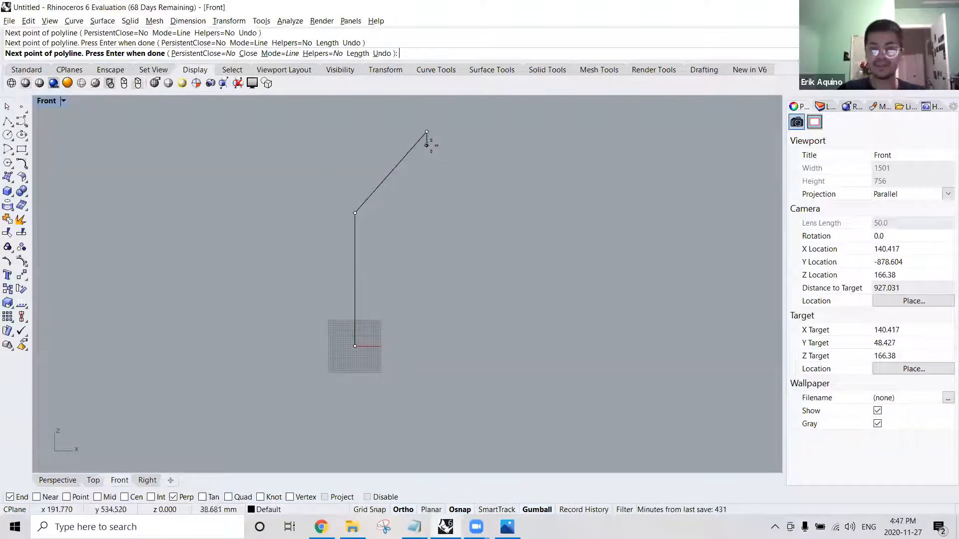
{"action": "key", "text": "Return"}
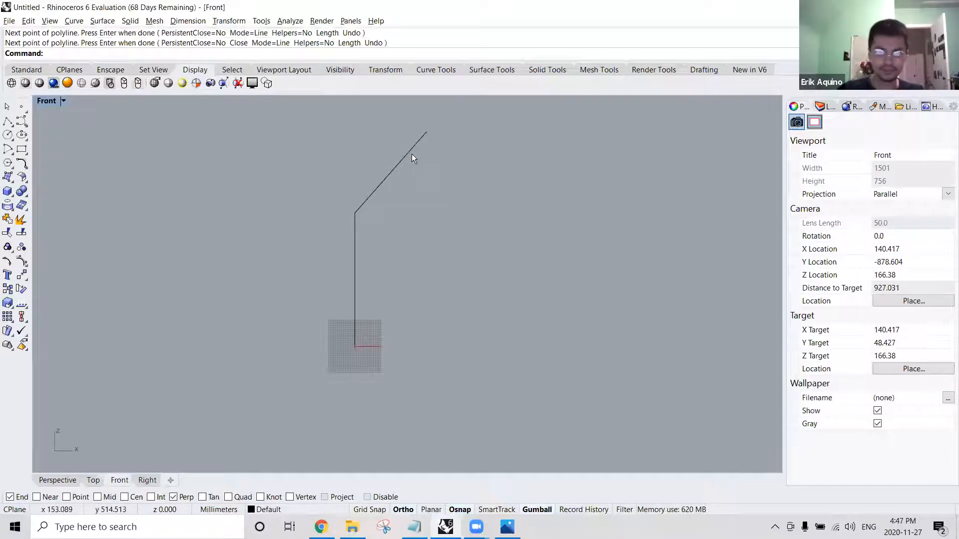
{"action": "left_click", "coordinate": [411, 149]}
{"action": "right_click_drag", "start_coordinate": [433, 155], "coordinate": [399, 166]}
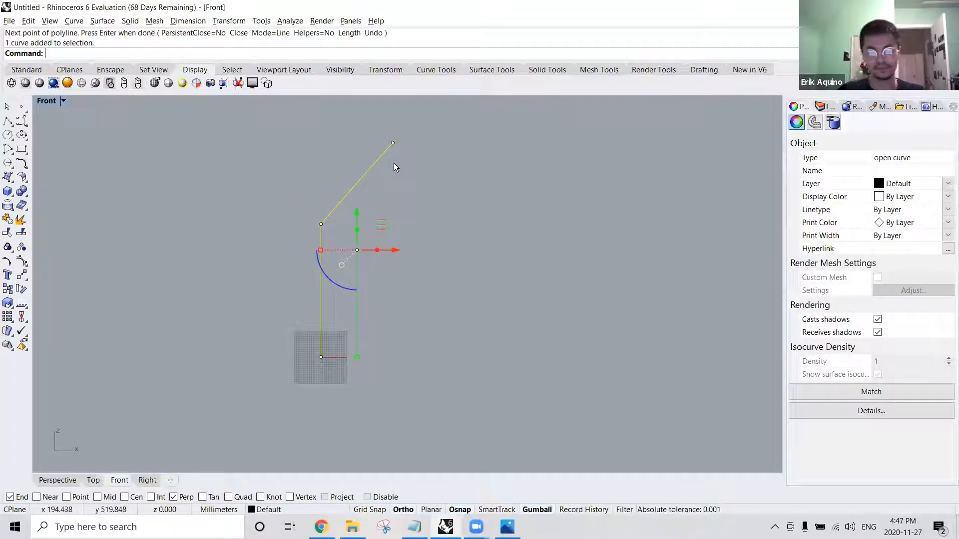
{"action": "type", "text": "ir"}
{"action": "key", "text": "Escape"}
{"action": "key", "text": "Escape"}
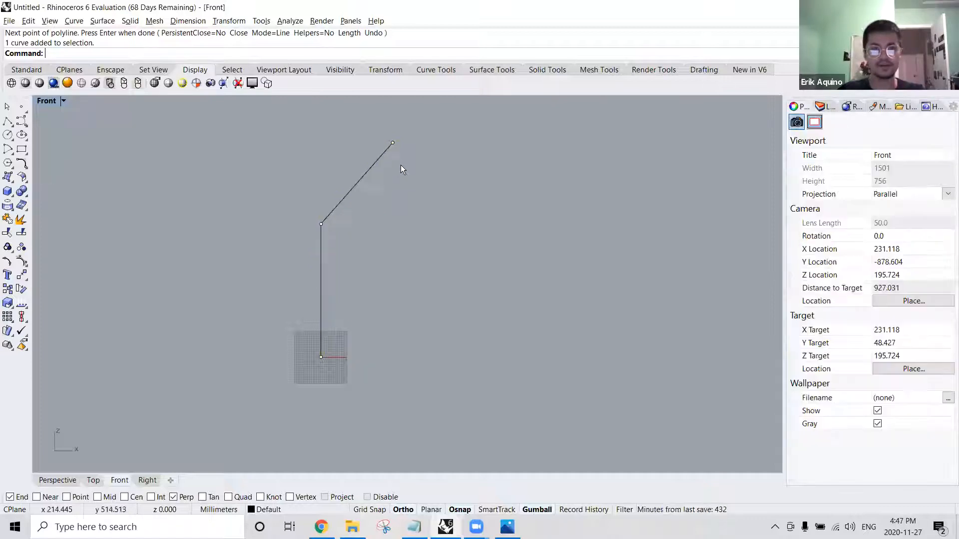
Mirror the wall-and-roof polyline as a copy about a vertical axis through the roof peak.
{"action": "type", "text": "Mirror"}
{"action": "key", "text": "Return"}
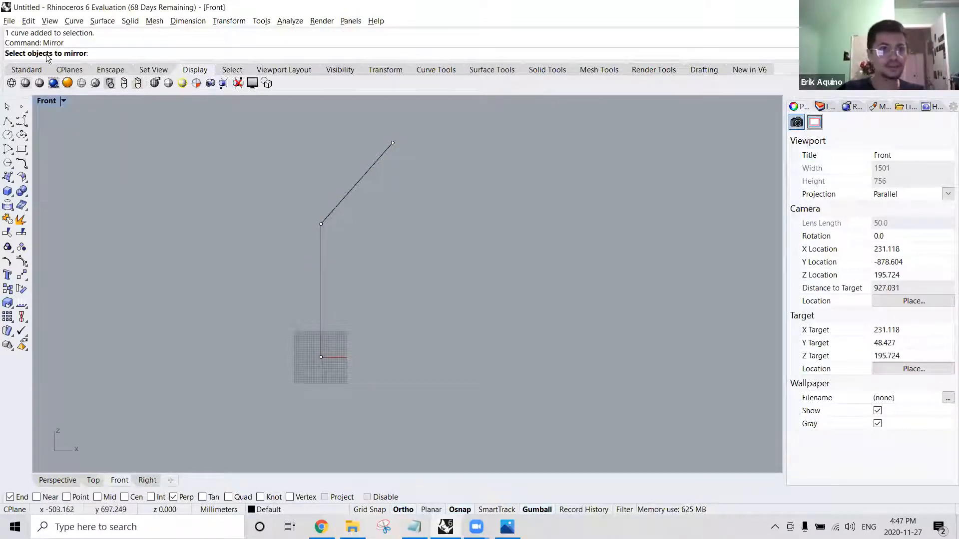
{"action": "left_click", "coordinate": [371, 167]}
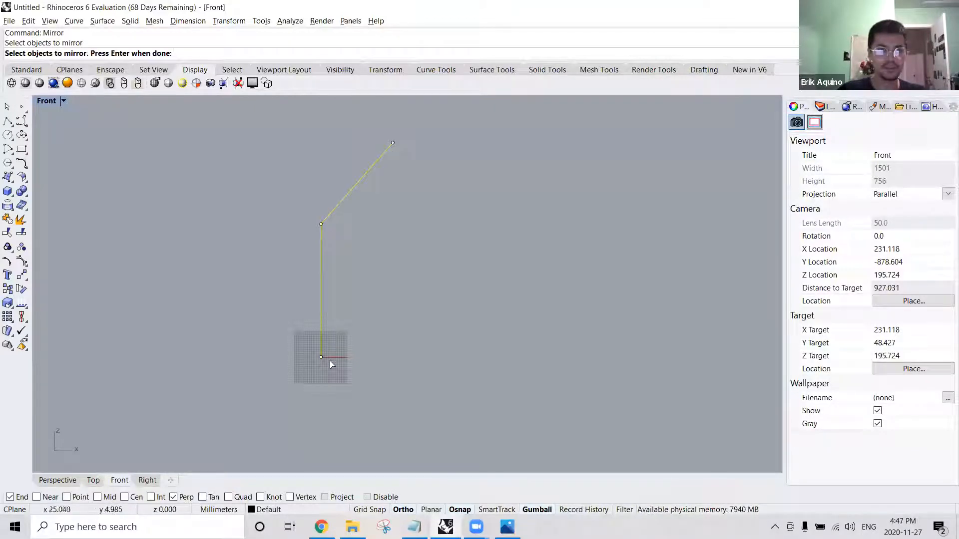
{"action": "key", "text": "Return"}
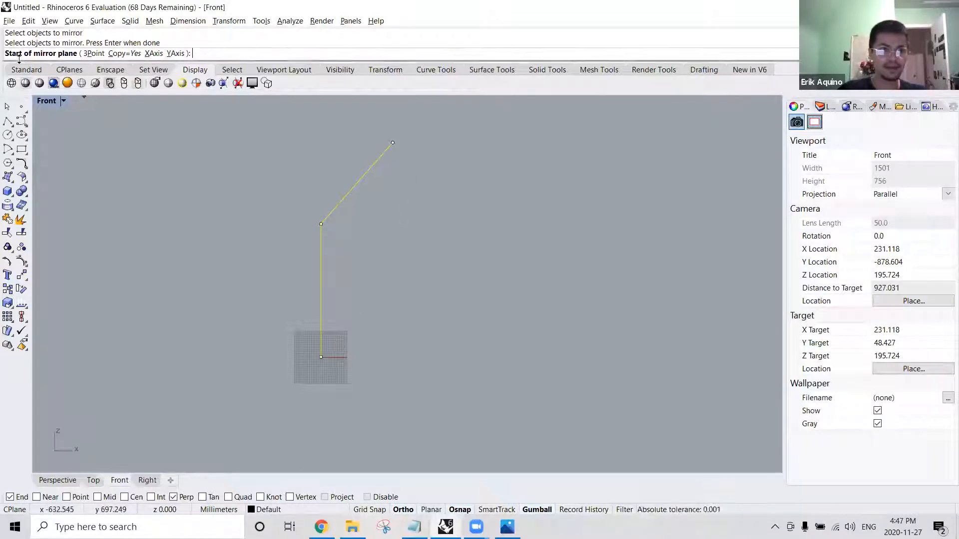
{"action": "left_click", "coordinate": [393, 143]}
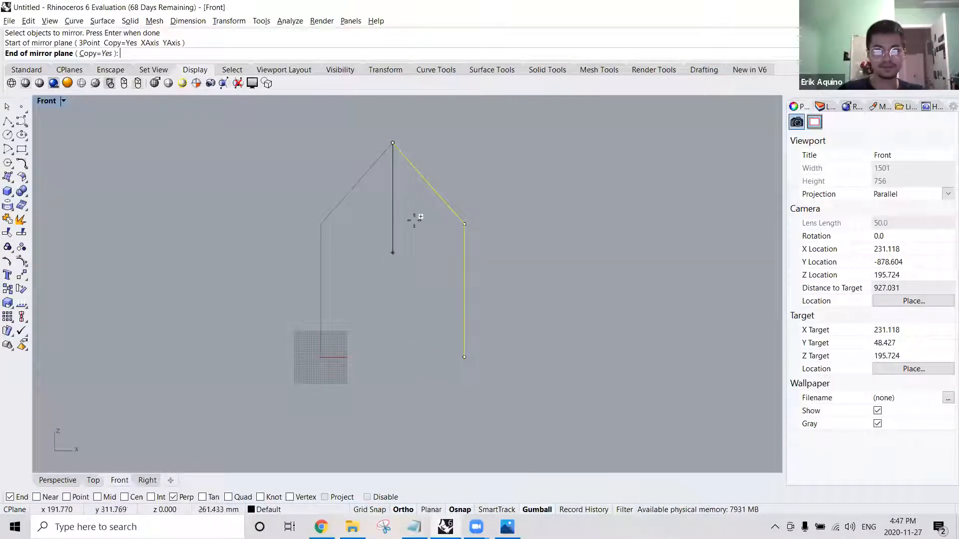
{"action": "left_click", "coordinate": [403, 122]}
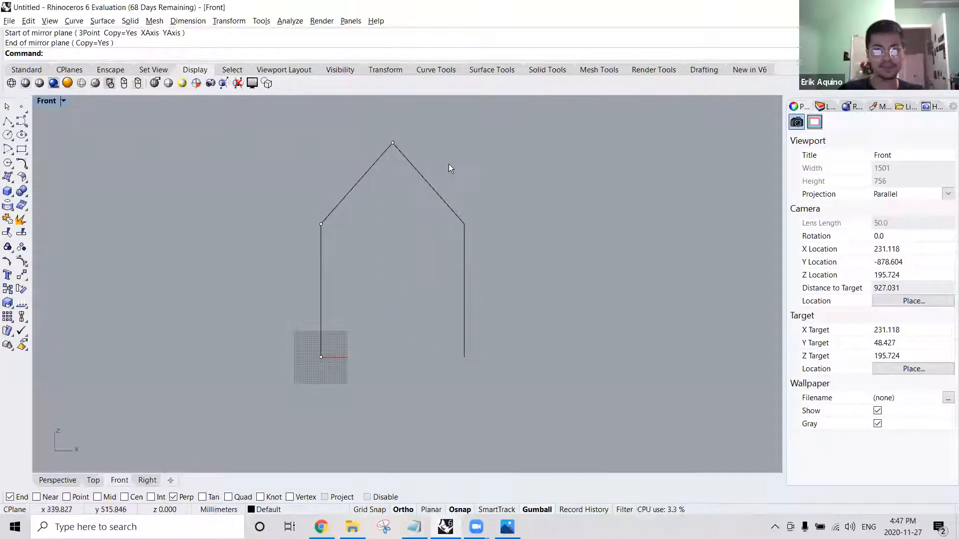
Inspect the two outline halves separately and close the base with a line between their lower endpoints.
{"action": "left_click", "coordinate": [428, 195]}
{"action": "left_click", "coordinate": [379, 161]}
{"action": "left_click", "coordinate": [429, 172]}
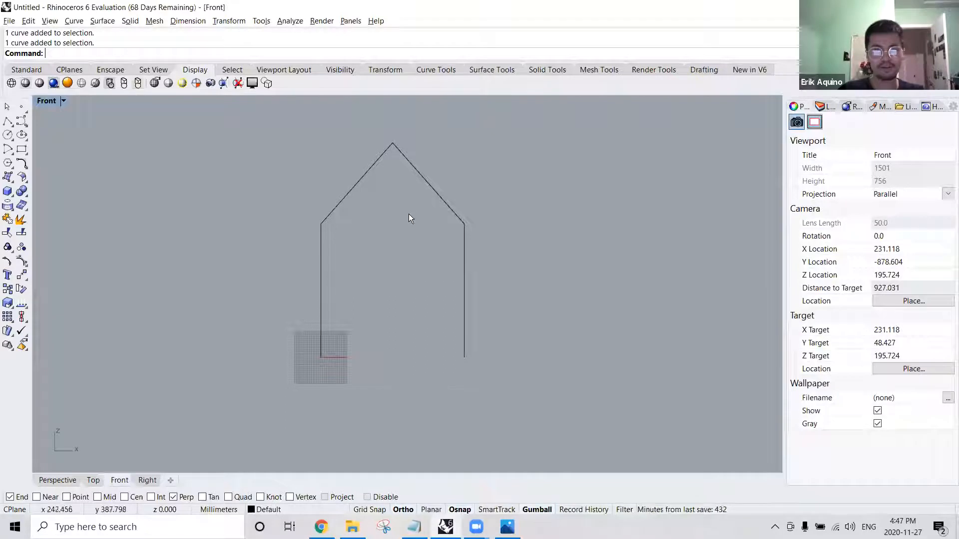
{"action": "type", "text": "l"}
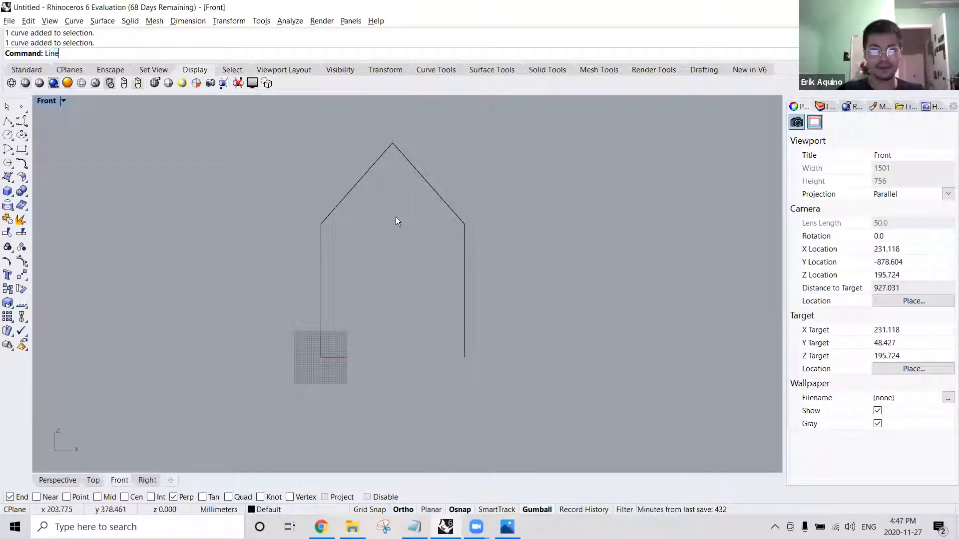
{"action": "key", "text": "Return"}
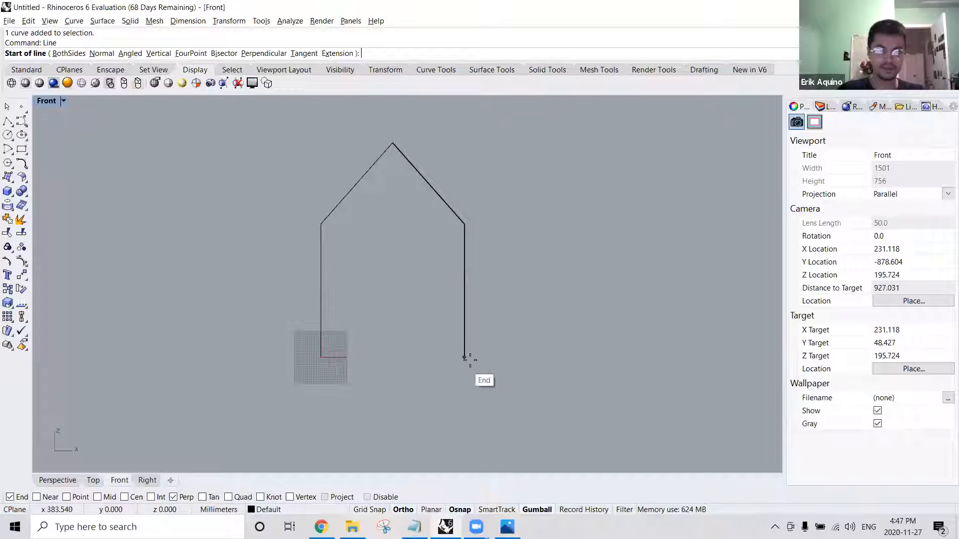
{"action": "left_click", "coordinate": [321, 357]}
{"action": "left_click", "coordinate": [460, 357]}
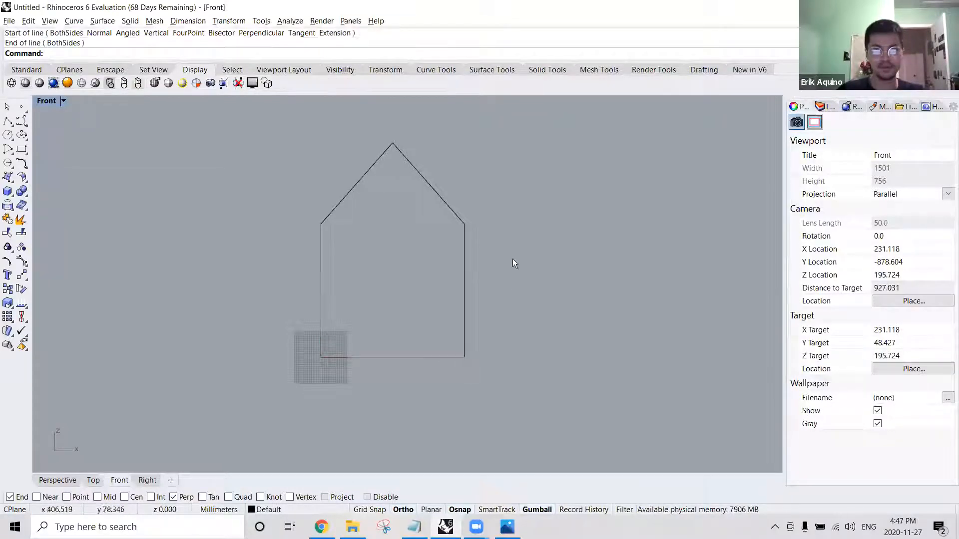
Join the two wall-and-roof halves and the base line into one closed house outline, checking the selection before and after.
{"action": "left_click", "coordinate": [390, 147]}
{"action": "left_click", "coordinate": [382, 156]}
{"action": "left_click", "coordinate": [412, 357]}
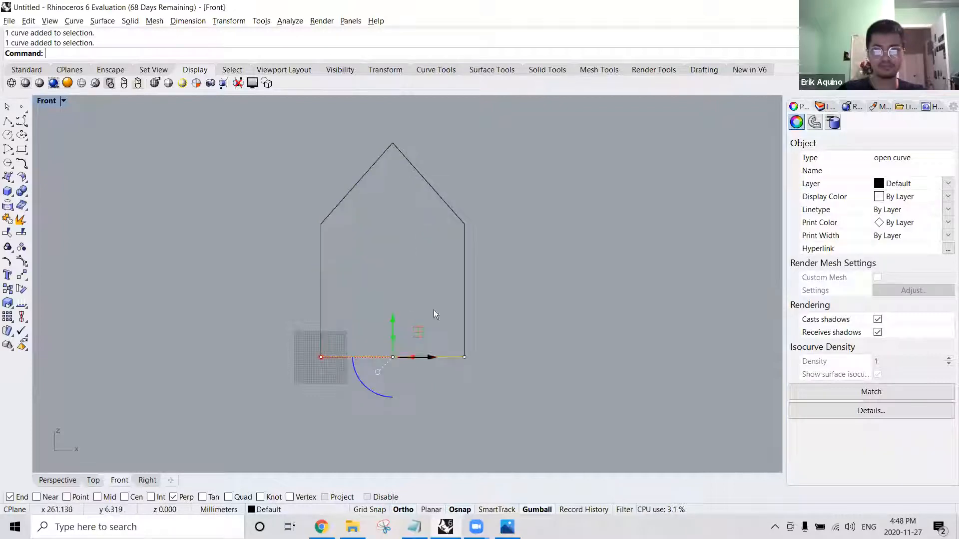
{"action": "left_click", "coordinate": [431, 269]}
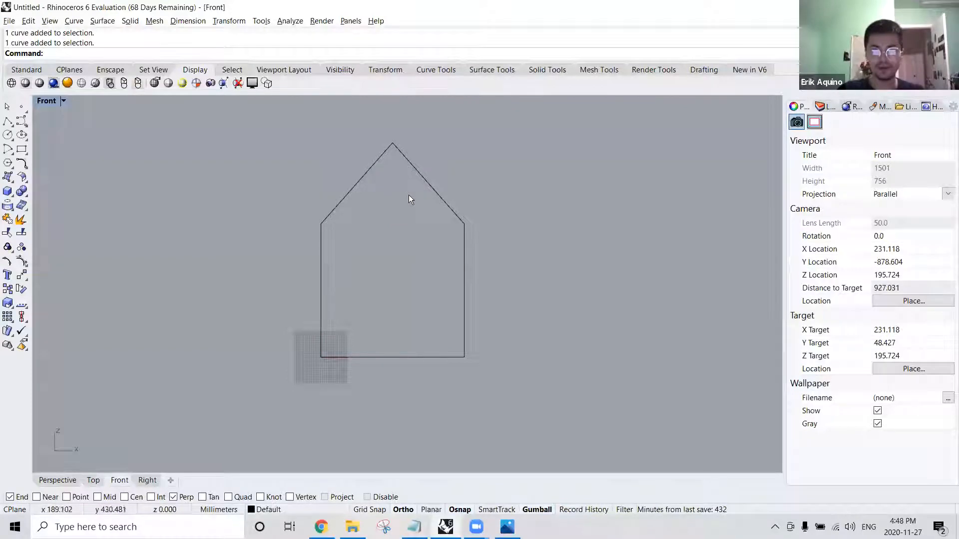
{"action": "type", "text": "Join"}
{"action": "key", "text": "Return"}
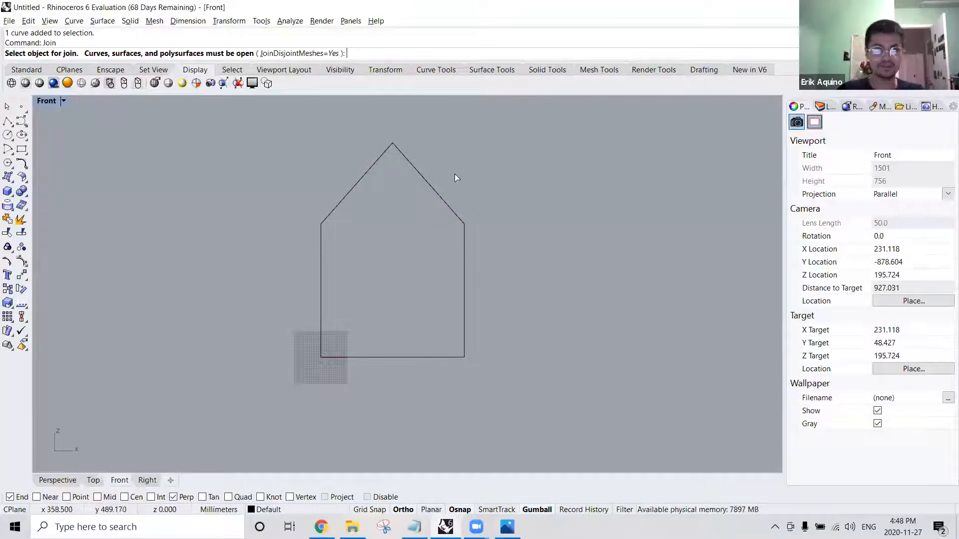
{"action": "left_click", "coordinate": [413, 165]}
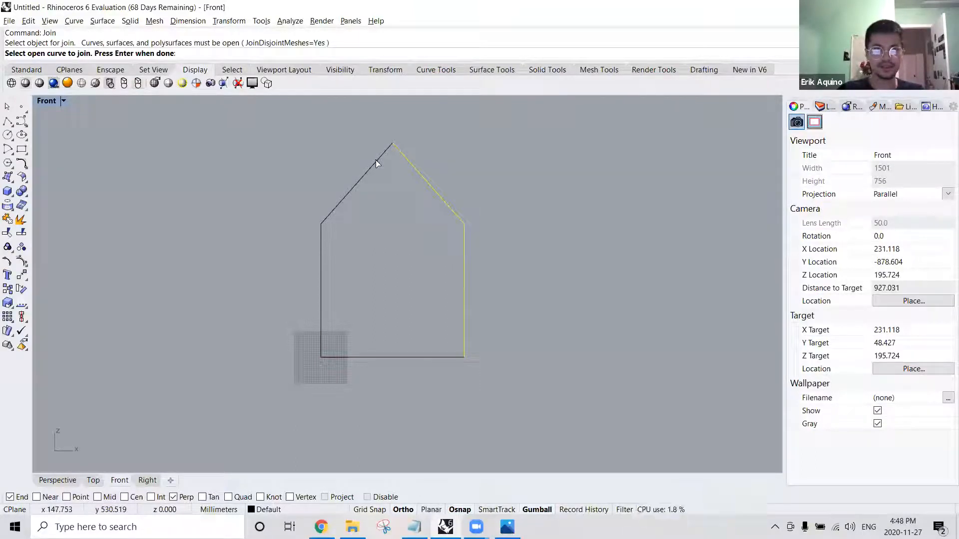
{"action": "left_click", "coordinate": [375, 160]}
{"action": "left_click", "coordinate": [394, 356]}
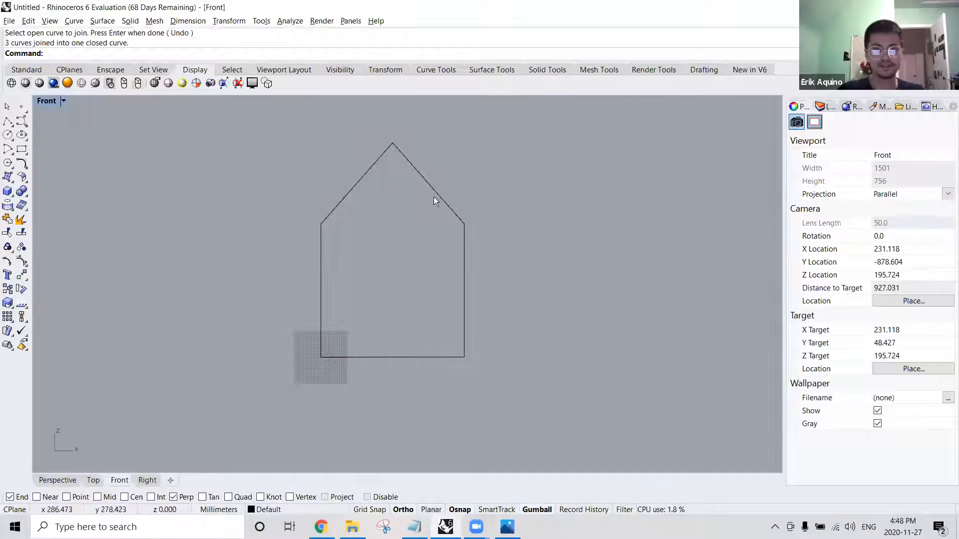
{"action": "left_click", "coordinate": [423, 176]}
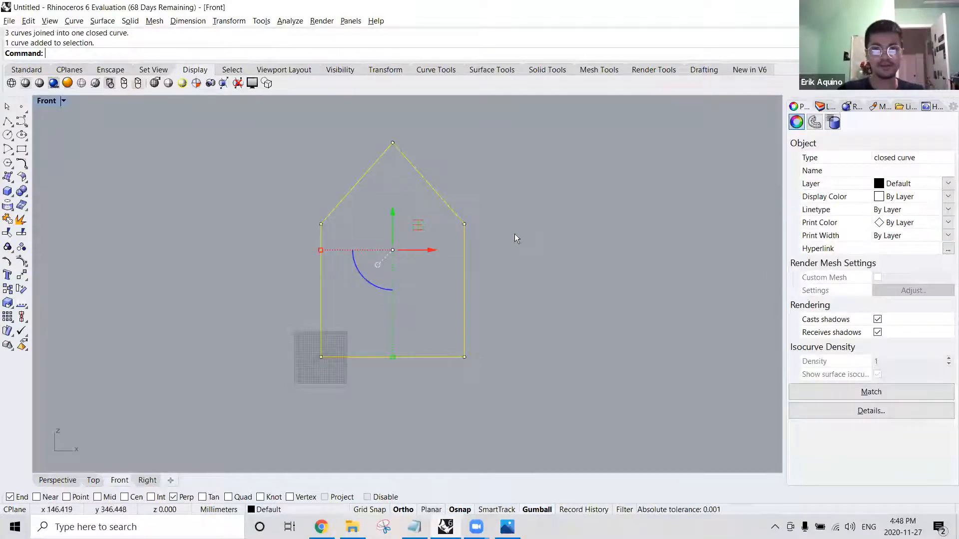
{"action": "left_click", "coordinate": [527, 208]}
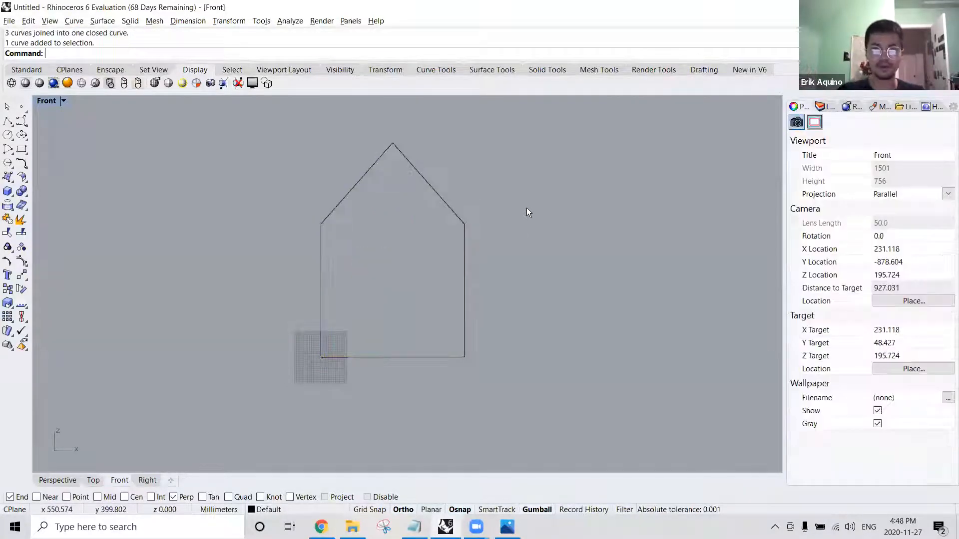
{"action": "right_click_drag", "start_coordinate": [500, 205], "coordinate": [476, 218]}
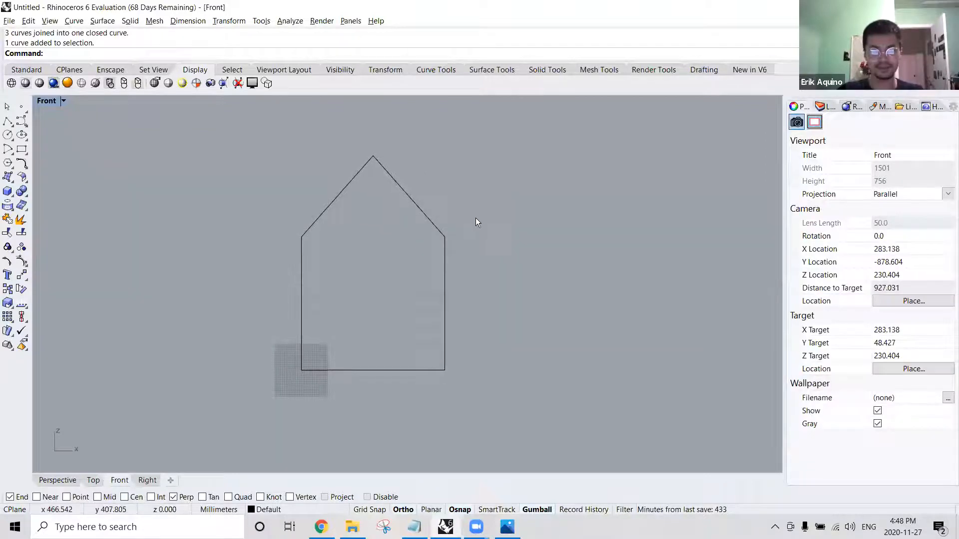
Consult the house sketch in the photo viewer, return to Rhino and explode the closed house outline into separate segments.
{"action": "key", "text": "alt+Tab"}
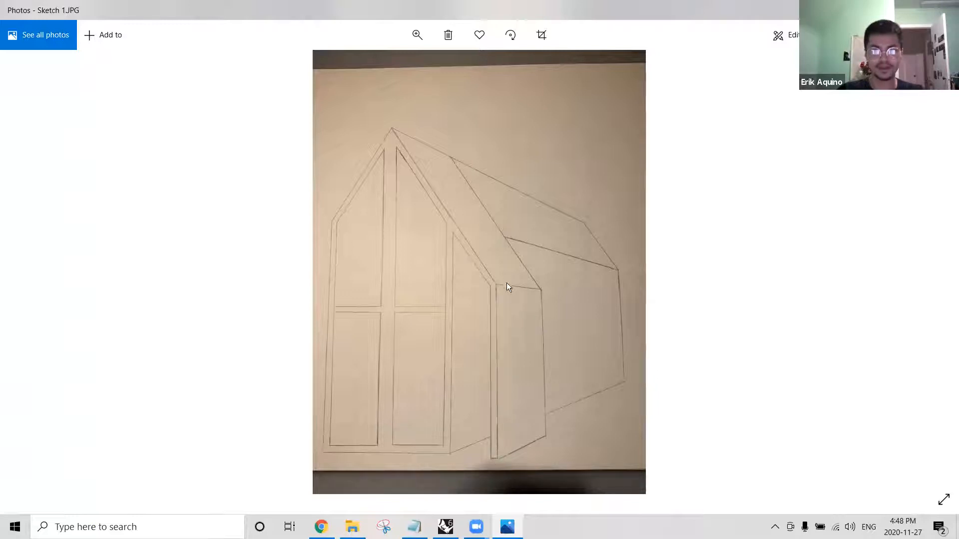
{"action": "key", "text": "alt+Tab"}
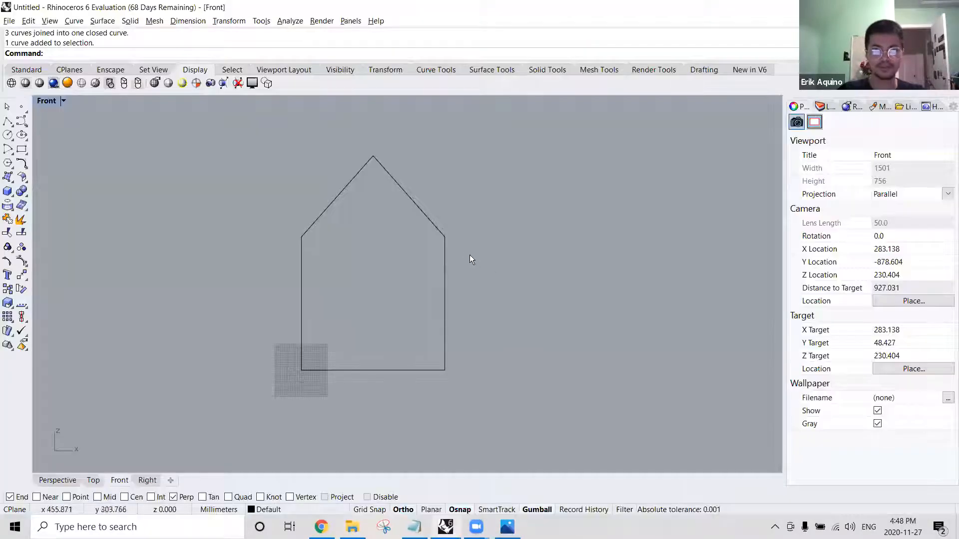
{"action": "left_click", "coordinate": [444, 233]}
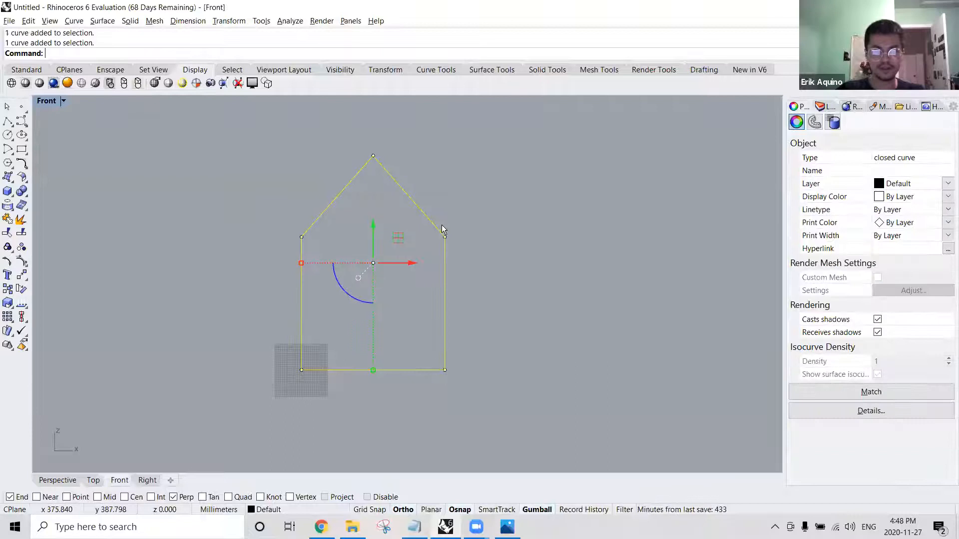
{"action": "left_click", "coordinate": [475, 201]}
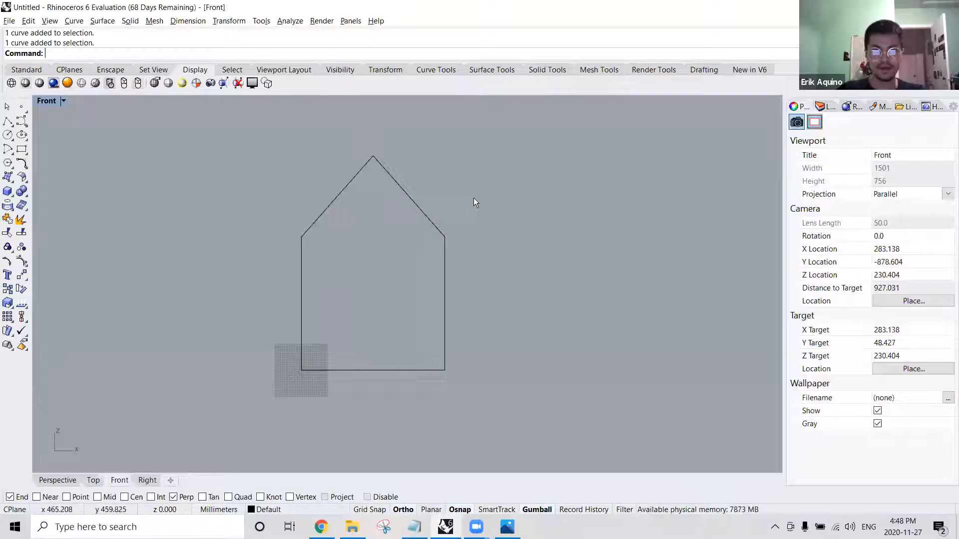
{"action": "left_click", "coordinate": [430, 219]}
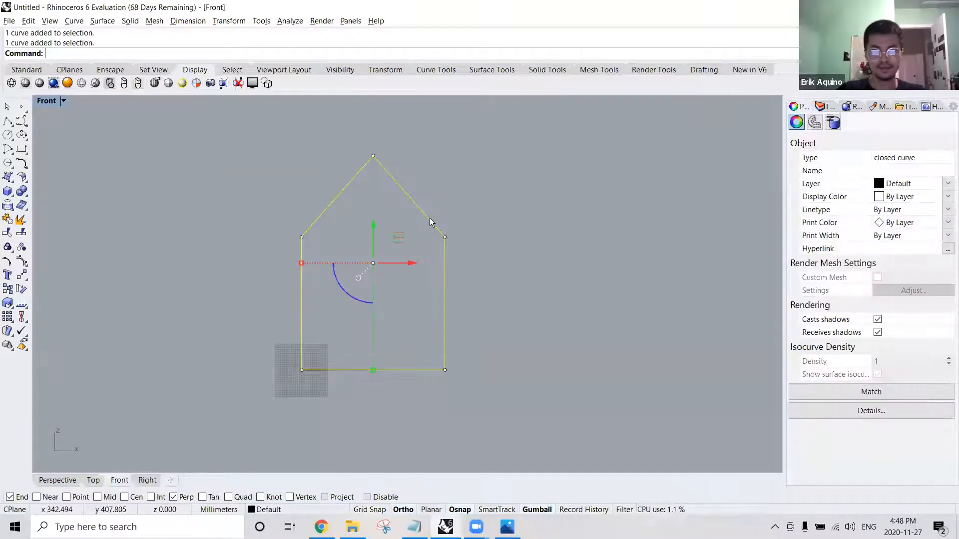
{"action": "type", "text": "xplode"}
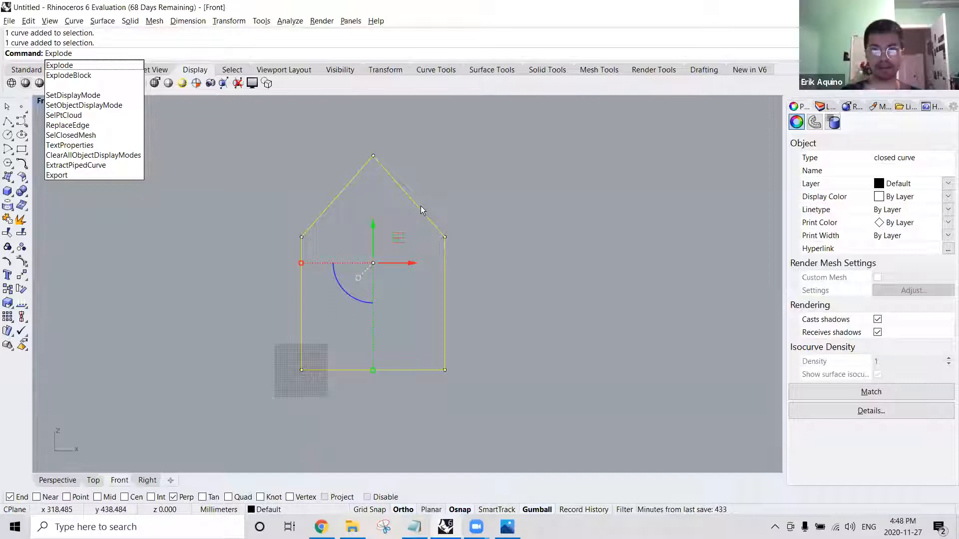
{"action": "key", "text": "Return"}
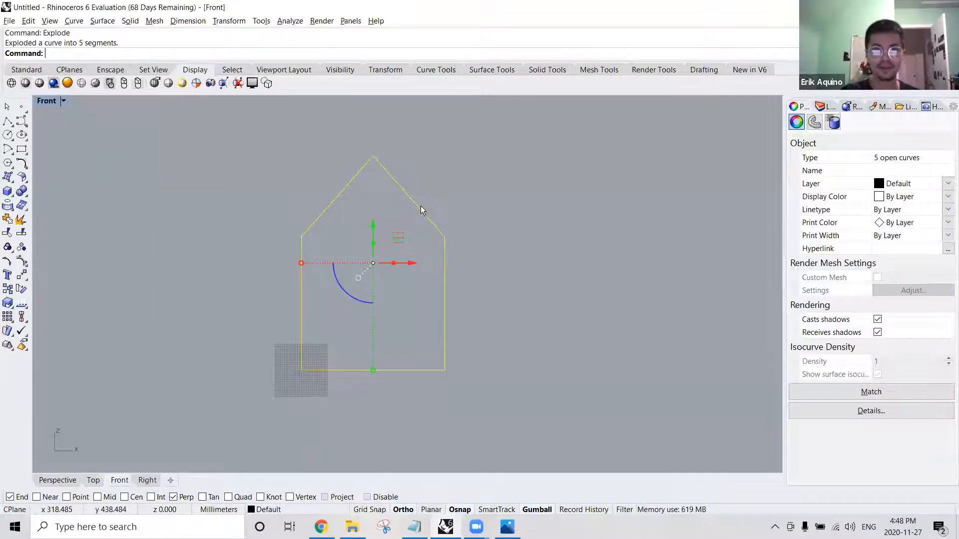
Inspect the exploded outline segments one at a time, finishing with the roof slope on the side of the planned extension.
{"action": "left_click", "coordinate": [440, 178]}
{"action": "left_click", "coordinate": [400, 187]}
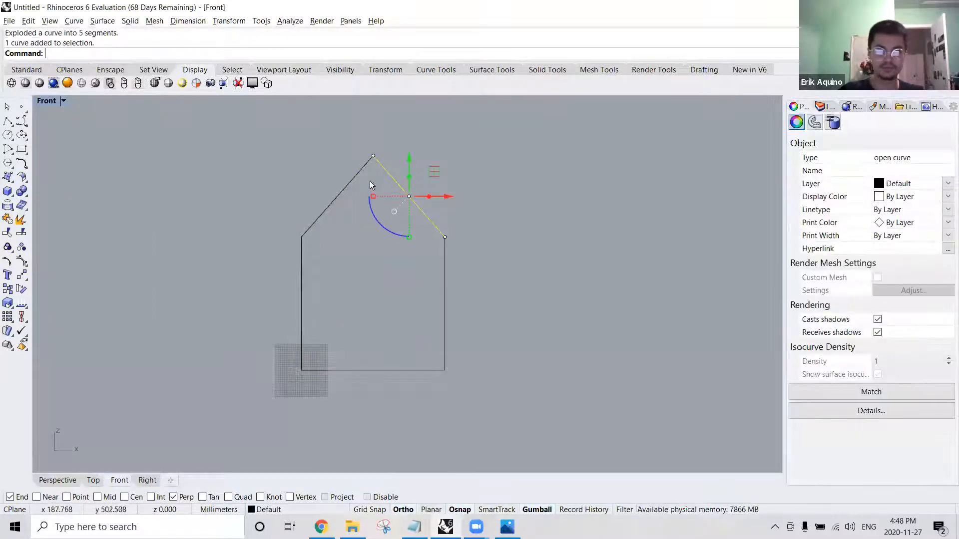
{"action": "left_click", "coordinate": [362, 170]}
{"action": "left_click", "coordinate": [302, 257]}
{"action": "left_click", "coordinate": [389, 371]}
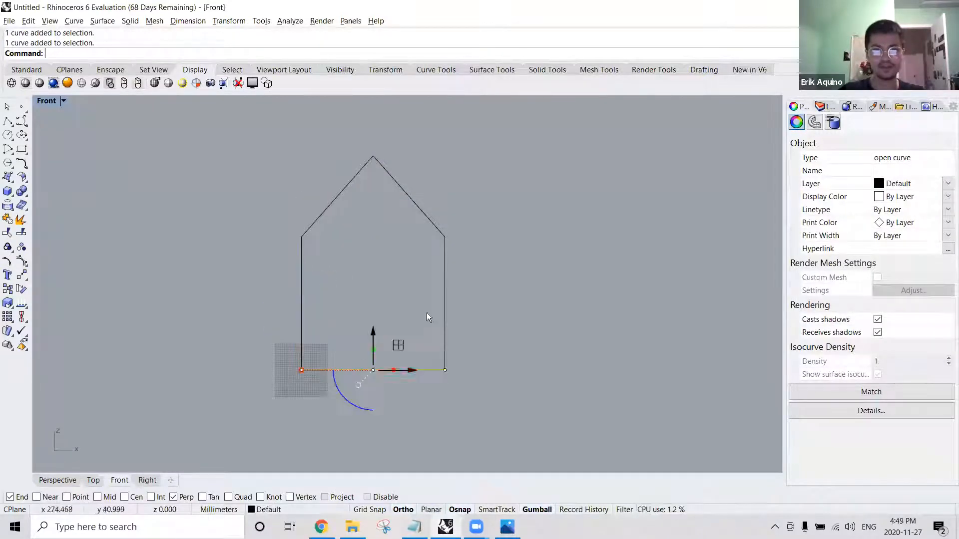
{"action": "left_click", "coordinate": [444, 262]}
{"action": "left_click", "coordinate": [432, 226]}
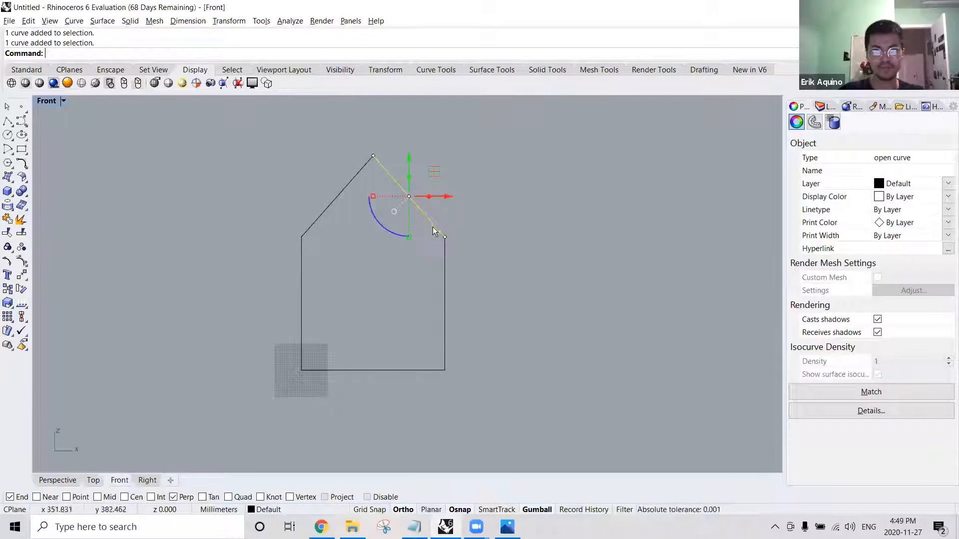
{"action": "scroll", "coordinate": [444, 219], "scroll_direction": "up", "scroll_amount": 4}
{"action": "scroll", "coordinate": [441, 215], "scroll_direction": "down", "scroll_amount": 4}
{"action": "right_click_drag", "start_coordinate": [439, 225], "coordinate": [407, 229]}
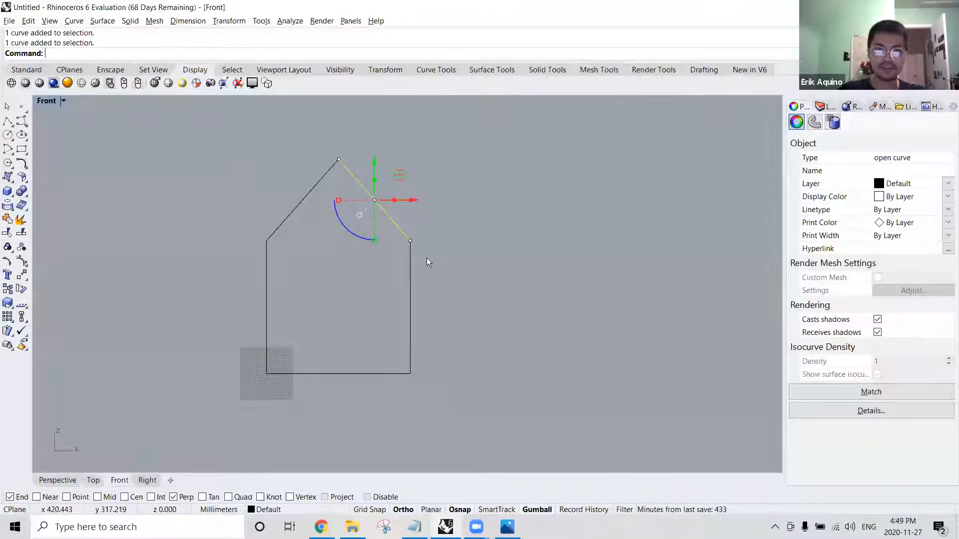
Following the house sketch, use Scale1D to lengthen the selected roof slope to 450 mm along its direction, based at the peak.
{"action": "key", "text": "alt+Tab"}
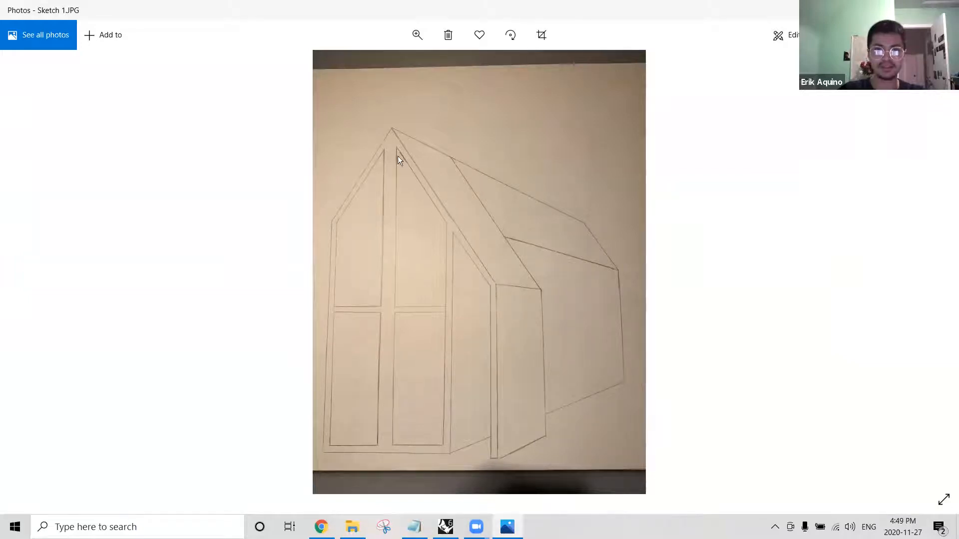
{"action": "key", "text": "alt+Tab"}
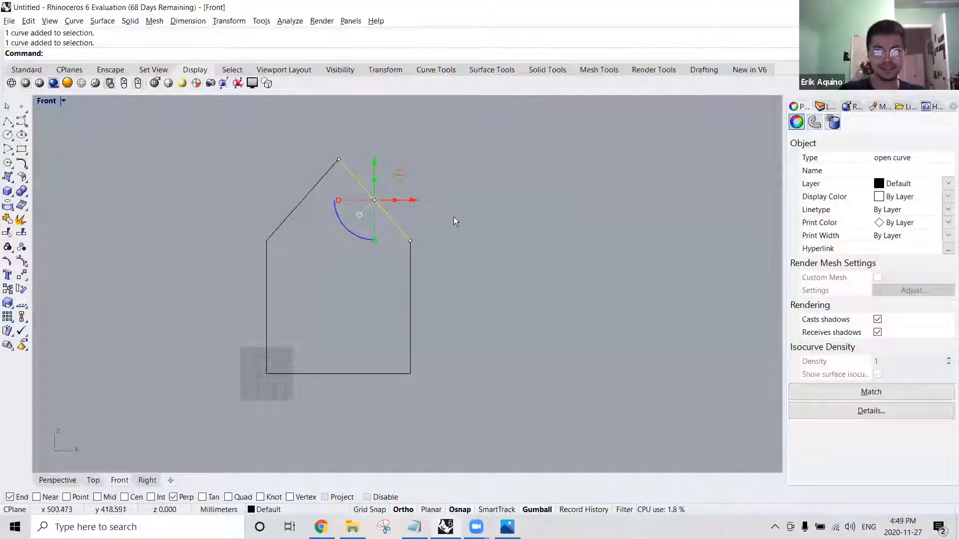
{"action": "scroll", "coordinate": [414, 228], "scroll_direction": "up", "scroll_amount": 2}
{"action": "right_click_drag", "start_coordinate": [424, 231], "coordinate": [466, 229]}
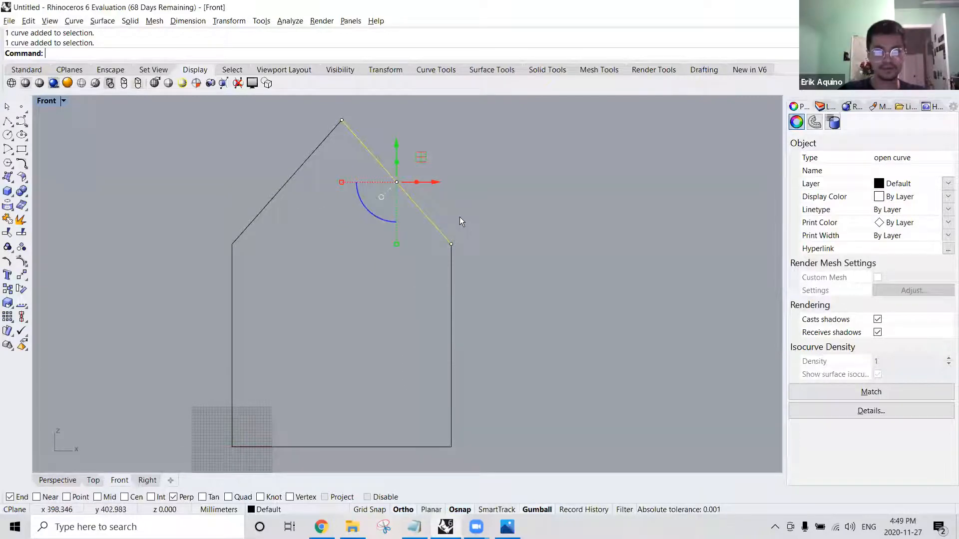
{"action": "key", "text": "alt+Tab"}
{"action": "key", "text": "alt+Tab"}
{"action": "type", "text": "Scale1D"}
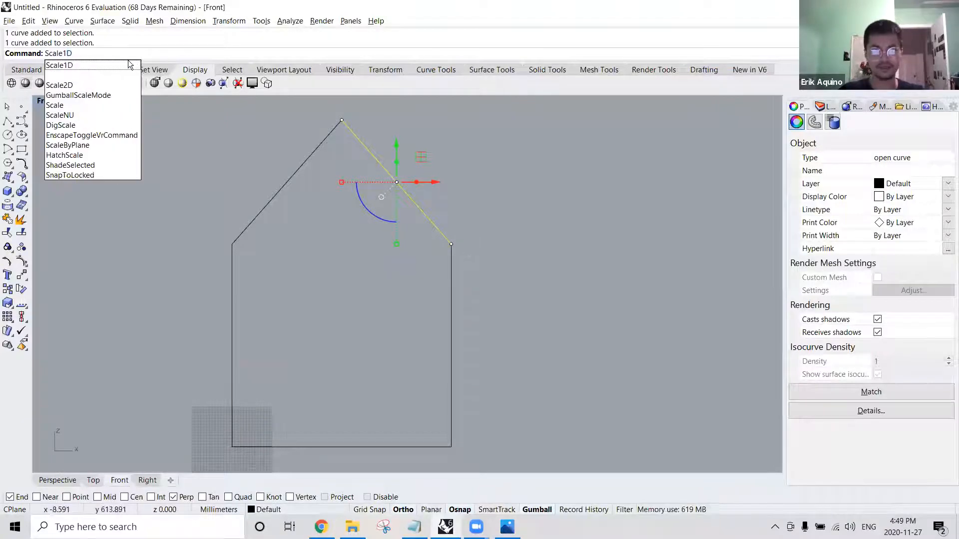
{"action": "left_click", "coordinate": [64, 67]}
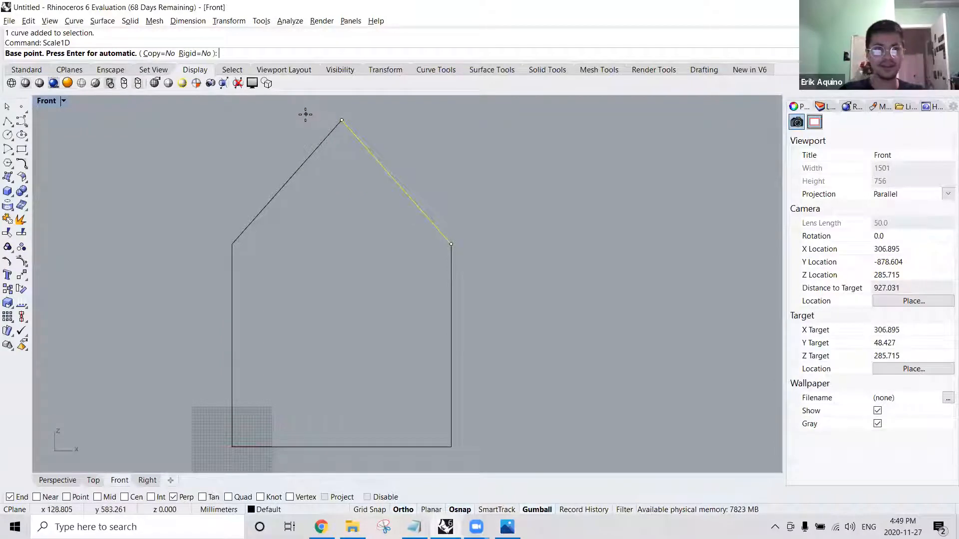
{"action": "left_click", "coordinate": [341, 119]}
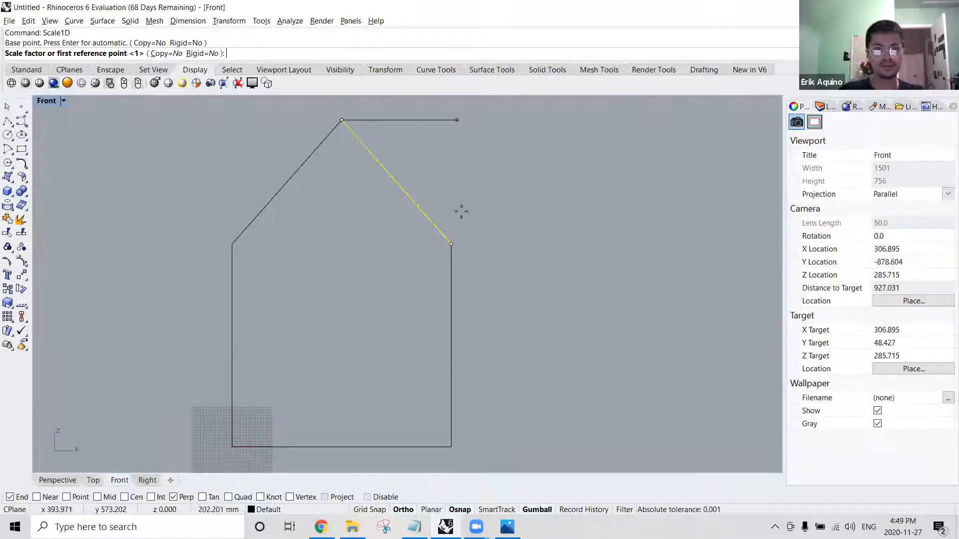
{"action": "left_click", "coordinate": [450, 244]}
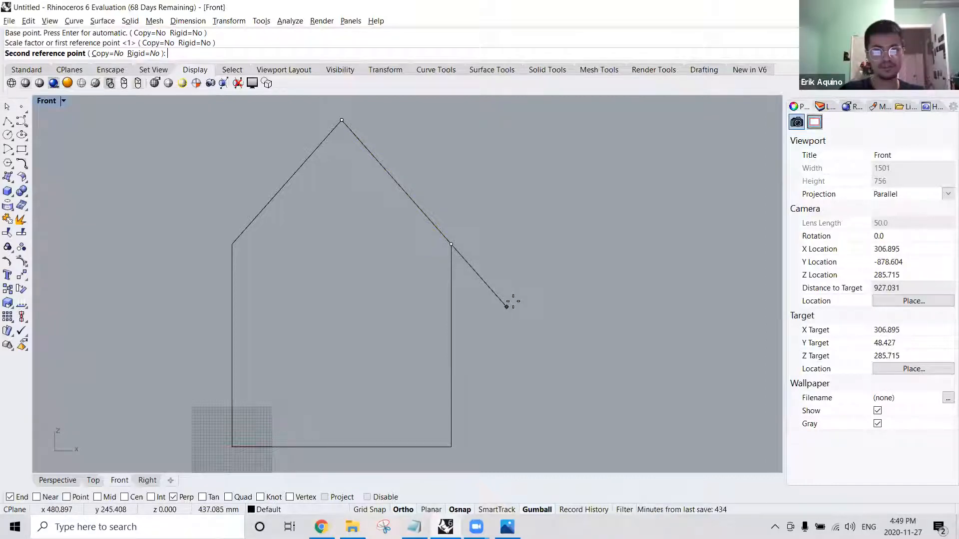
{"action": "type", "text": "4500"}
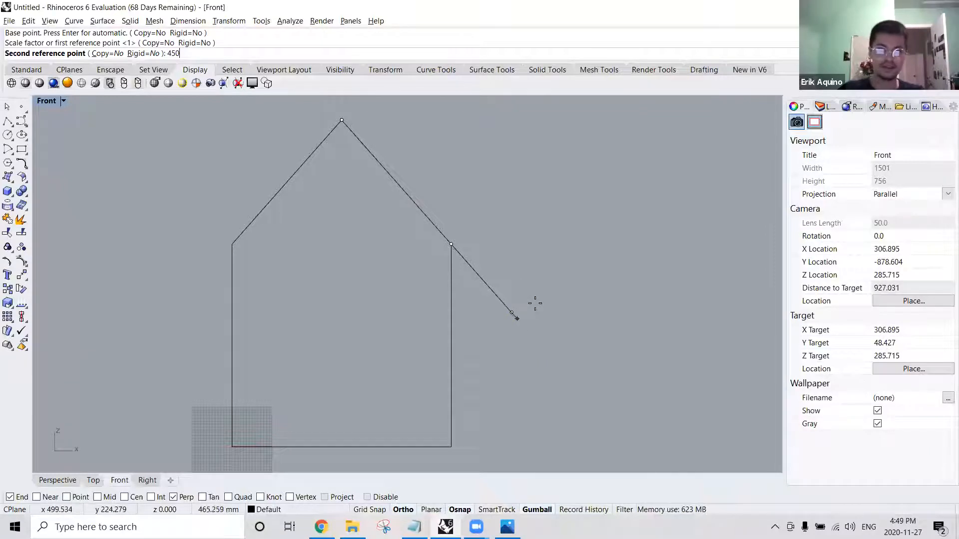
{"action": "key", "text": "Return"}
{"action": "left_click", "coordinate": [362, 128]}
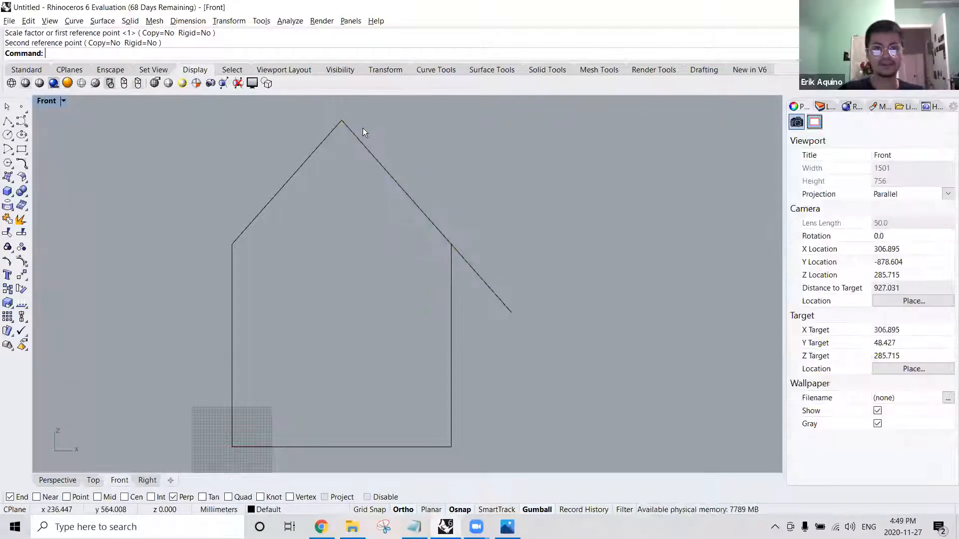
{"action": "left_click", "coordinate": [353, 135]}
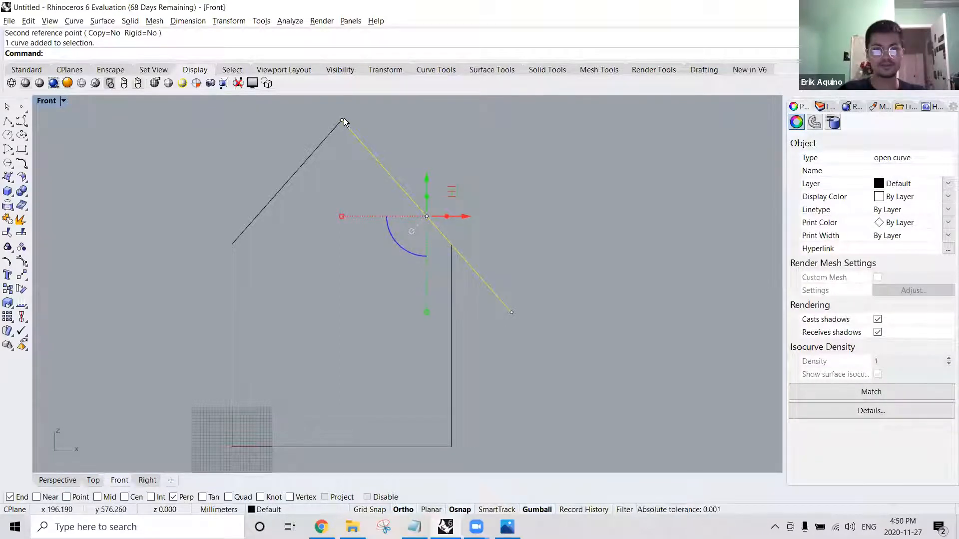
{"action": "left_click", "coordinate": [523, 325]}
With SmartTrack enabled, draw a vertical line about 236 mm long from the extended roof's lower end down to the base level.
{"action": "type", "text": "line"}
{"action": "key", "text": "Return"}
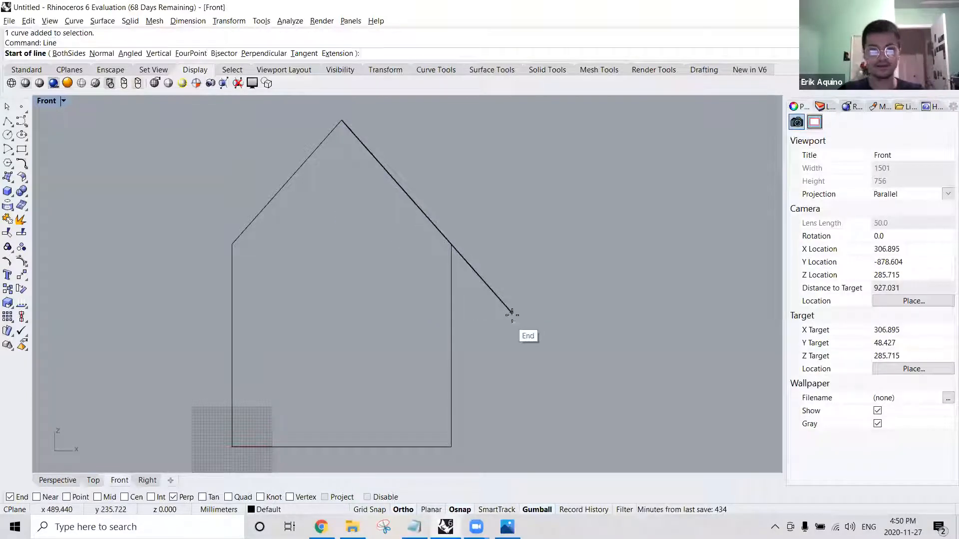
{"action": "left_click", "coordinate": [511, 312]}
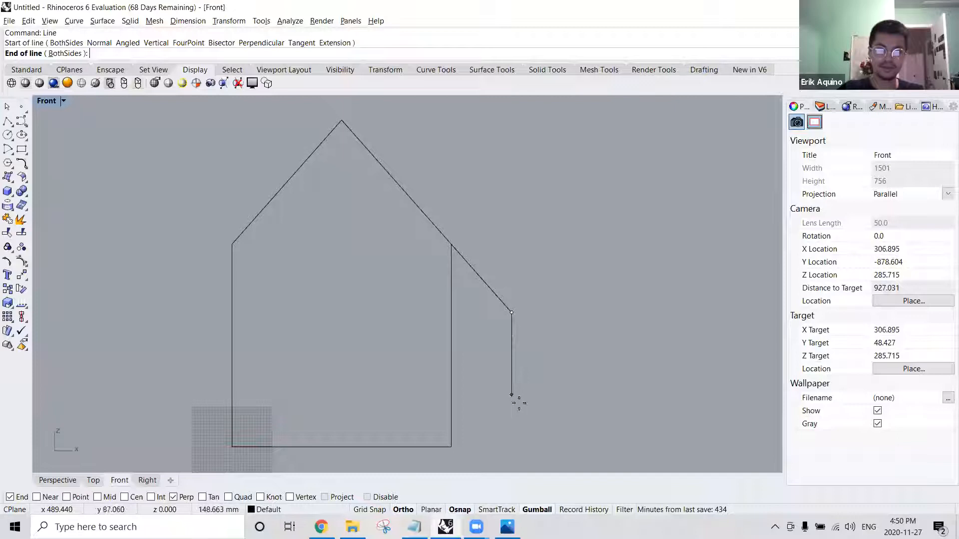
{"action": "right_click_drag", "start_coordinate": [520, 421], "coordinate": [536, 341]}
{"action": "key", "text": "shift"}
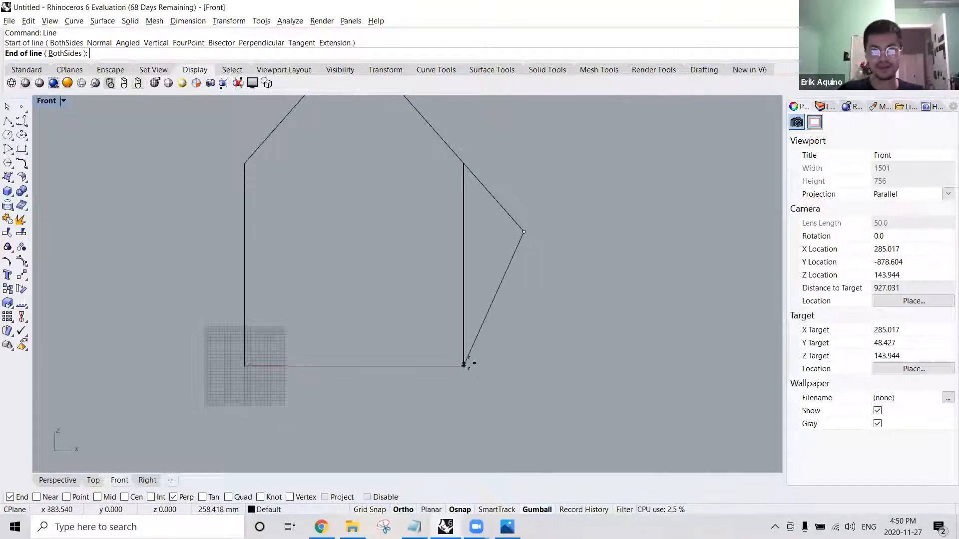
{"action": "left_click", "coordinate": [498, 510]}
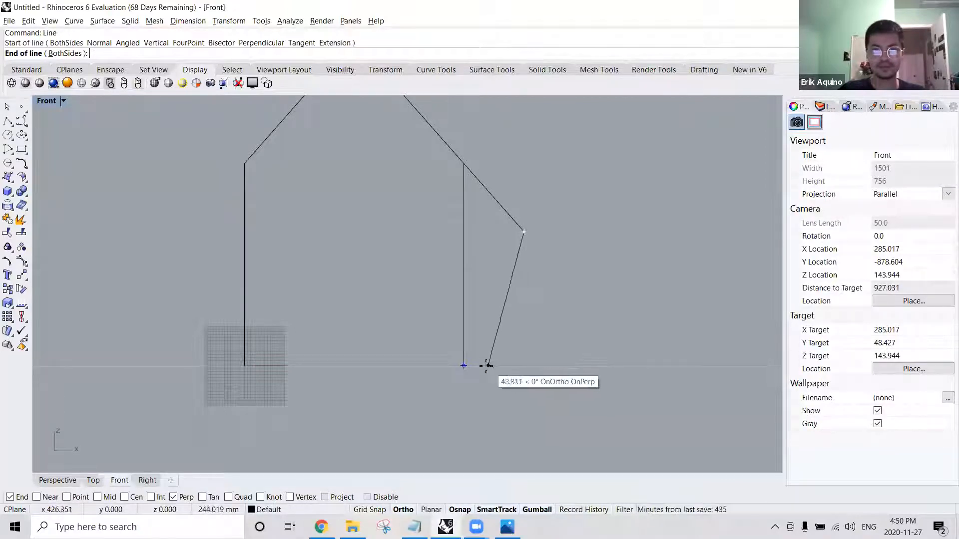
{"action": "left_click", "coordinate": [525, 364]}
{"action": "scroll", "coordinate": [521, 337], "scroll_direction": "down", "scroll_amount": 2}
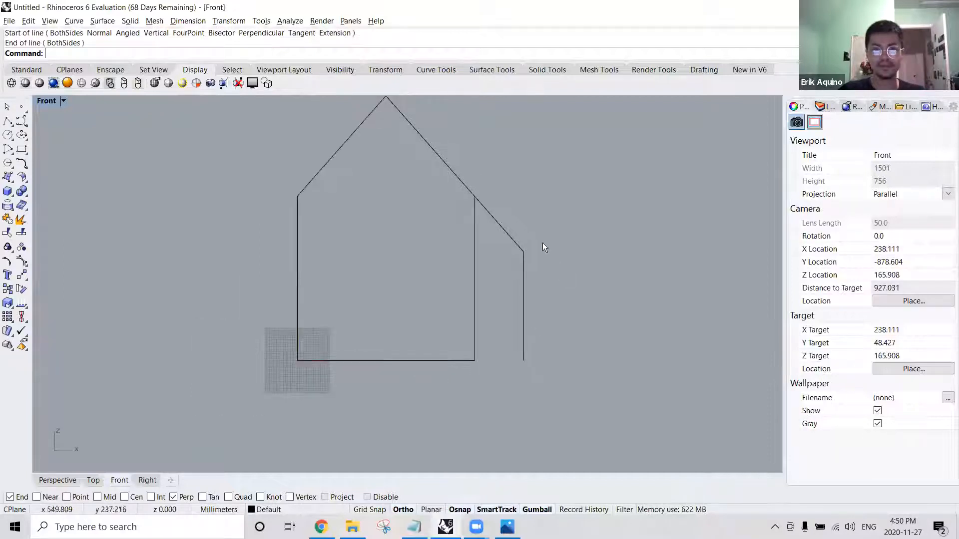
{"action": "right_click", "coordinate": [527, 256]}
{"action": "left_click", "coordinate": [524, 252]}
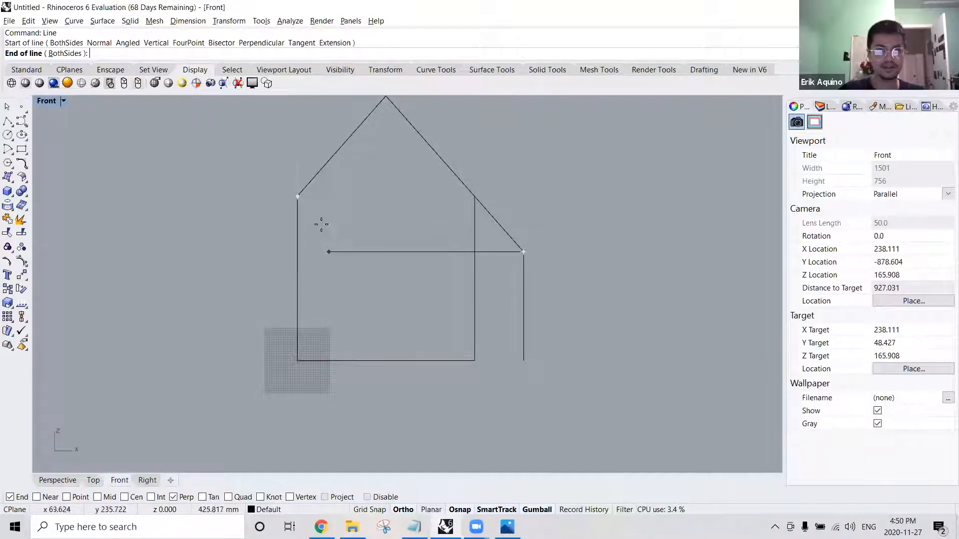
{"action": "right_click_drag", "start_coordinate": [298, 137], "coordinate": [301, 217]}
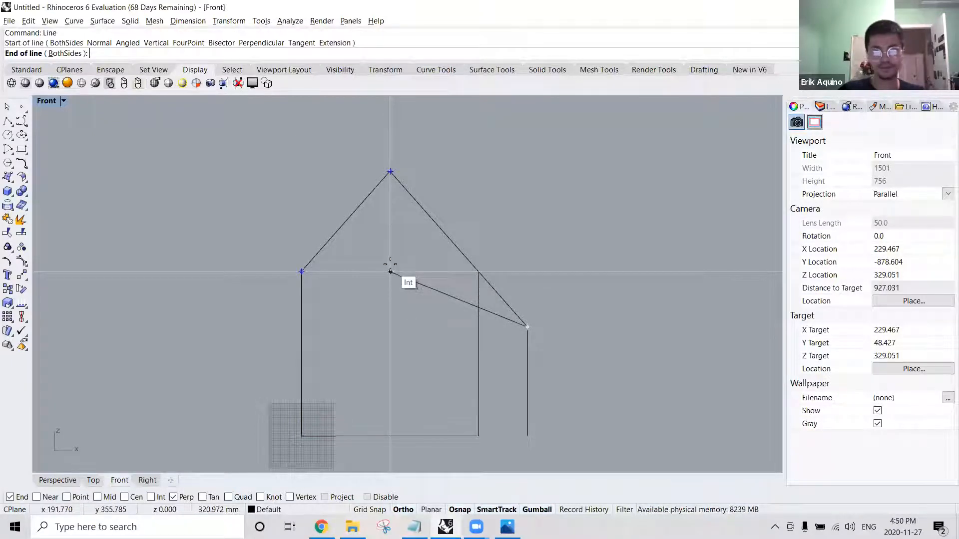
{"action": "key", "text": "Escape"}
{"action": "right_click_drag", "start_coordinate": [506, 326], "coordinate": [475, 294]}
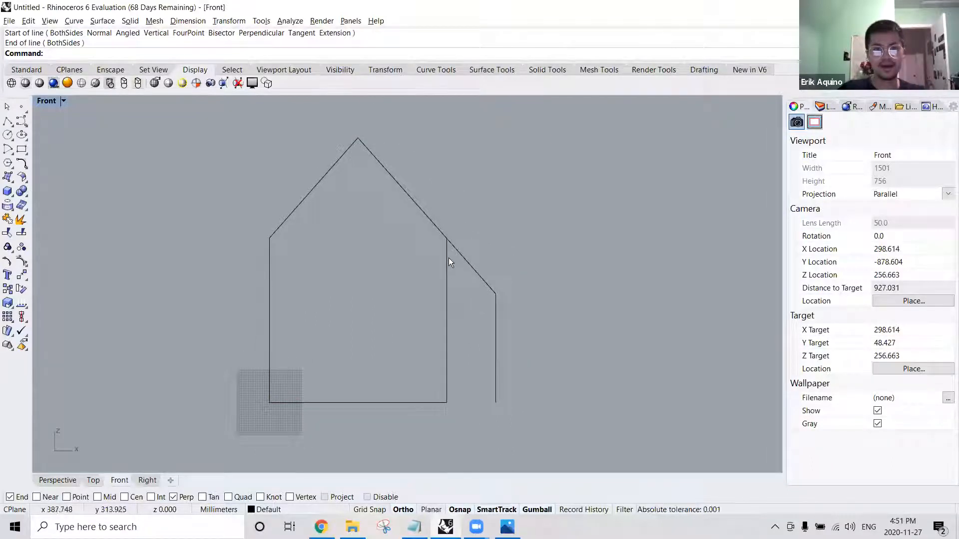
Switch to the Photos app to examine the right roof overhang in the hand sketch, and return to Rhinoceros.
{"action": "key", "text": "alt+Tab"}
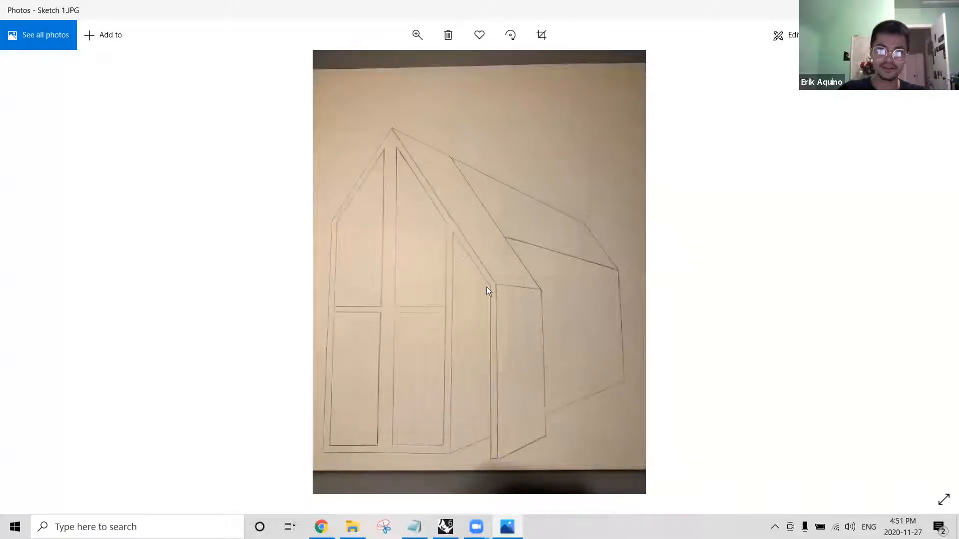
{"action": "key", "text": "alt+Tab"}
Offset the long right roof slope toward the inside of the house by 15 mm, trying distances of 20 and 10 first.
{"action": "left_click_drag", "start_coordinate": [501, 272], "coordinate": [484, 313]}
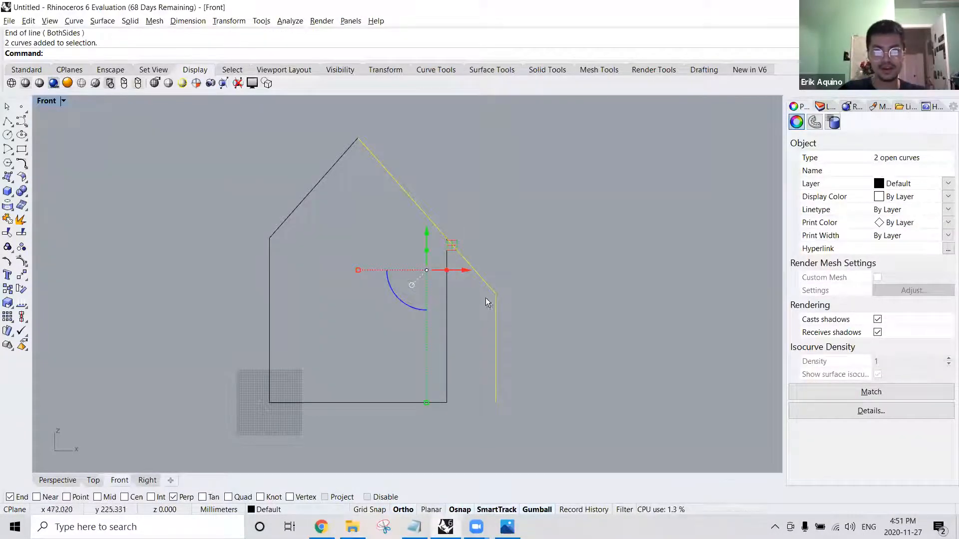
{"action": "type", "text": "Offset"}
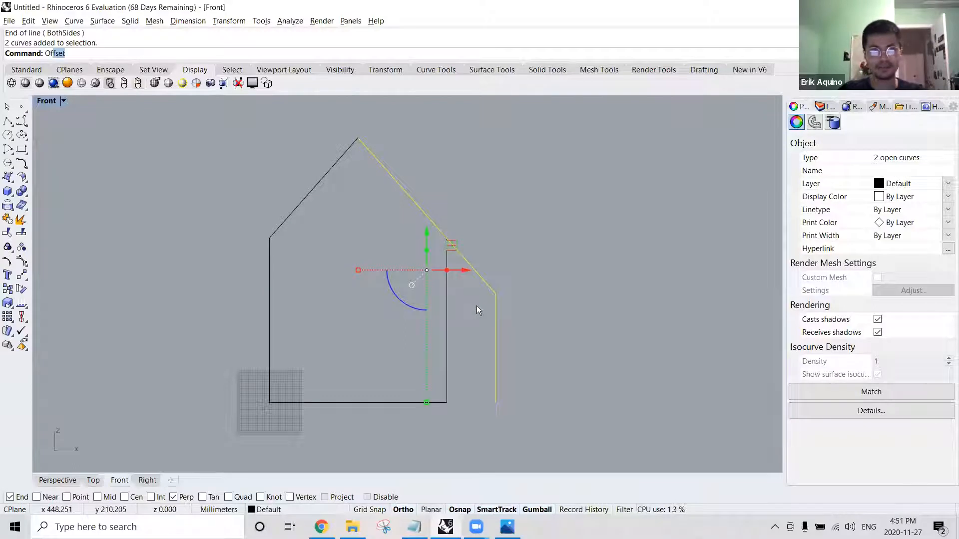
{"action": "key", "text": "Return"}
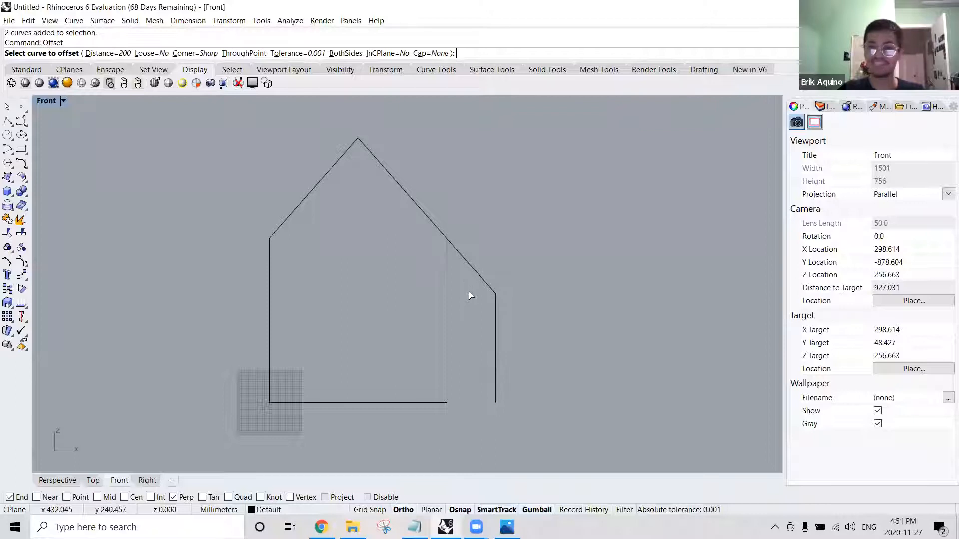
{"action": "key", "text": "alt+a"}
{"action": "key", "text": "Escape"}
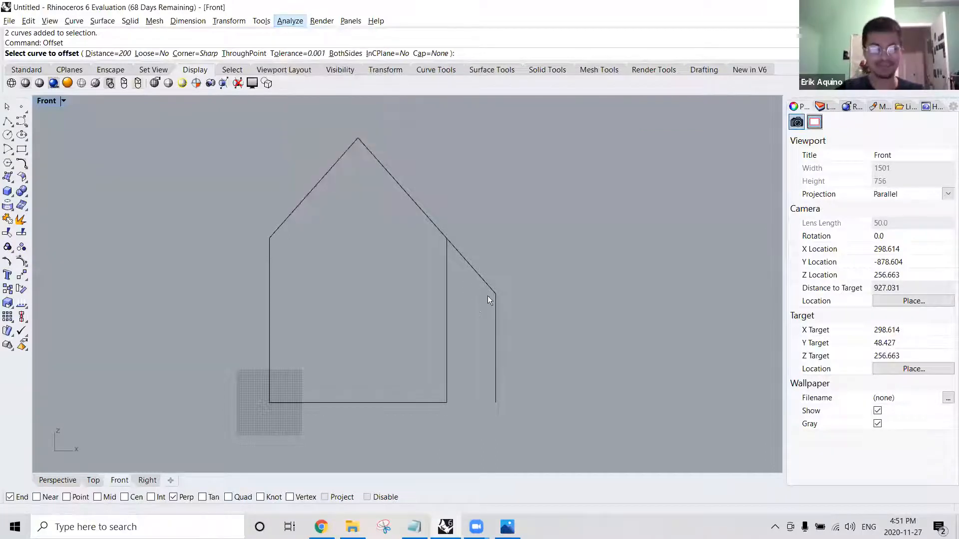
{"action": "key", "text": "Escape"}
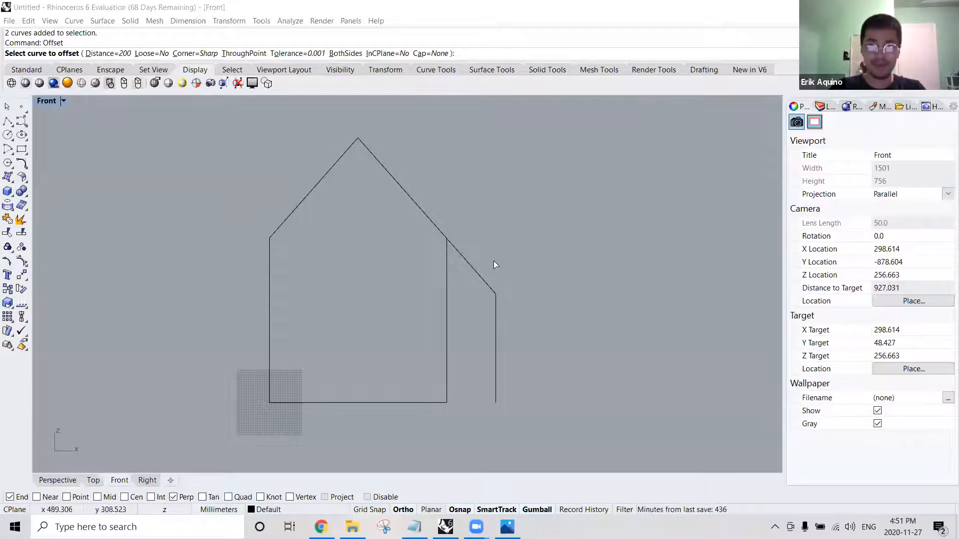
{"action": "scroll", "coordinate": [472, 271], "scroll_direction": "up", "scroll_amount": 2}
{"action": "right_click_drag", "start_coordinate": [472, 270], "coordinate": [488, 263]}
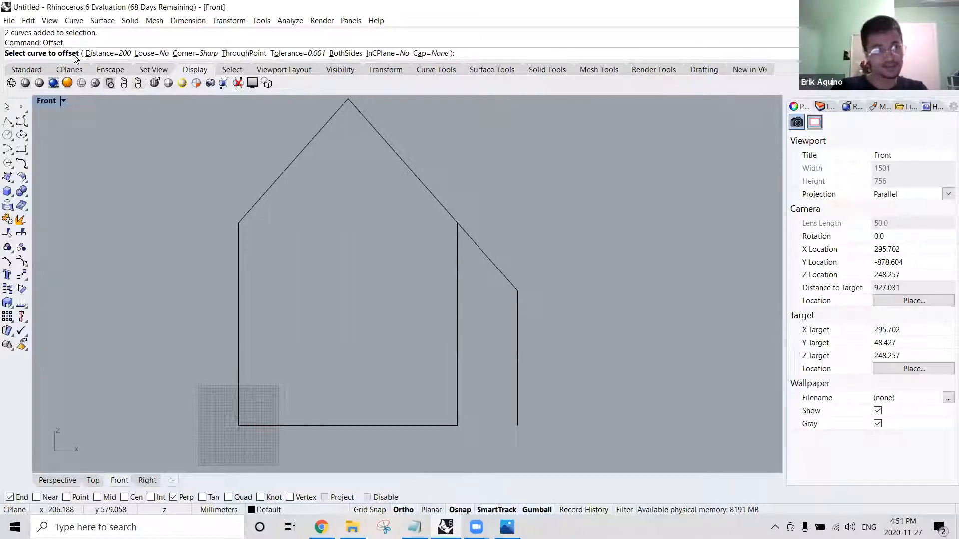
{"action": "left_click", "coordinate": [488, 257]}
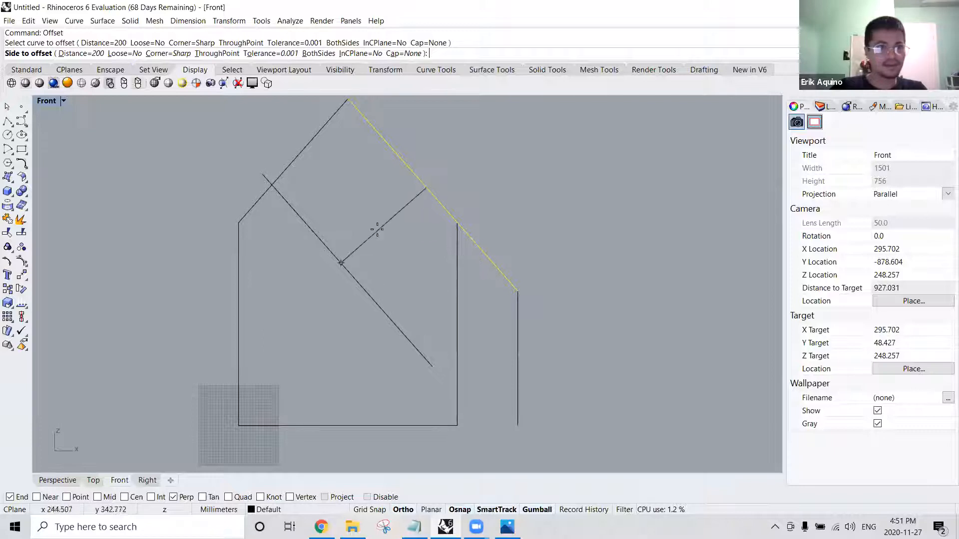
{"action": "left_click", "coordinate": [85, 57]}
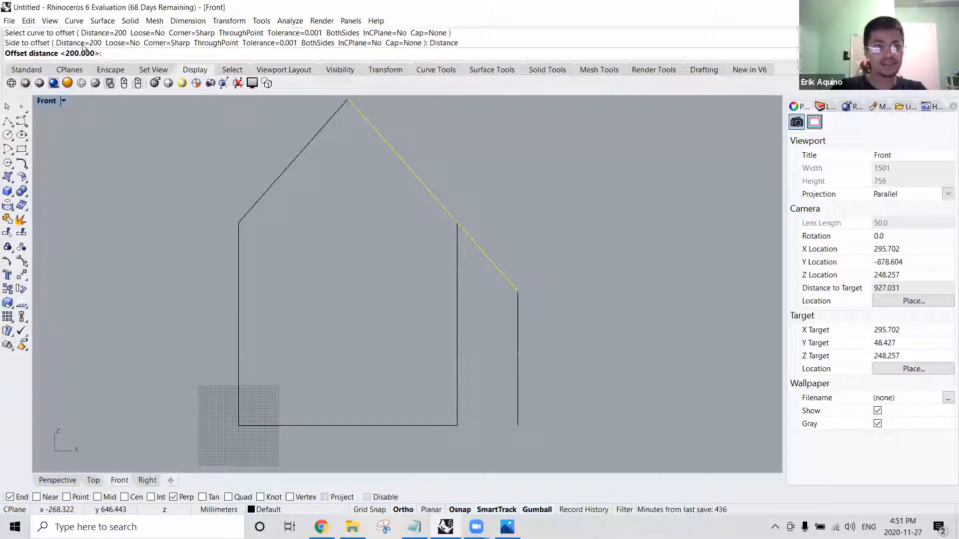
{"action": "type", "text": "20"}
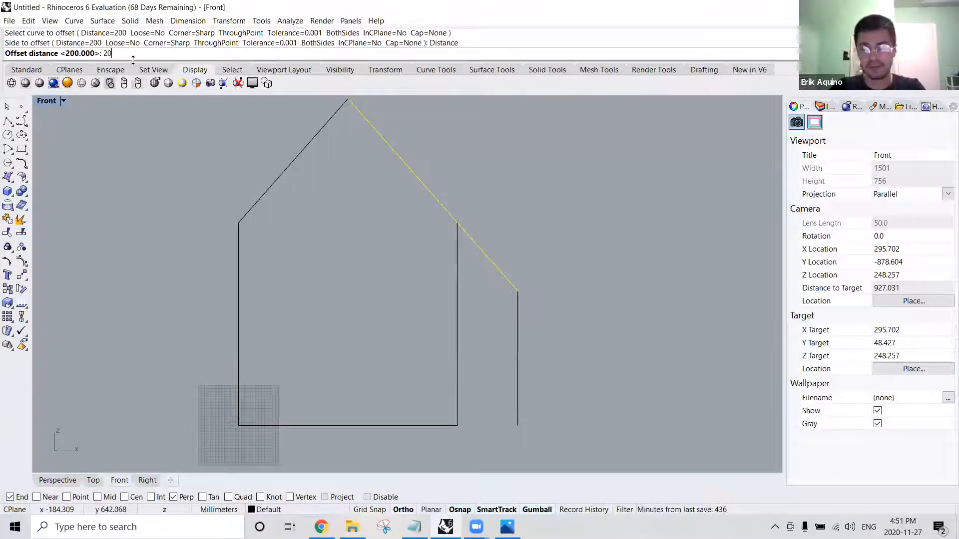
{"action": "key", "text": "Return"}
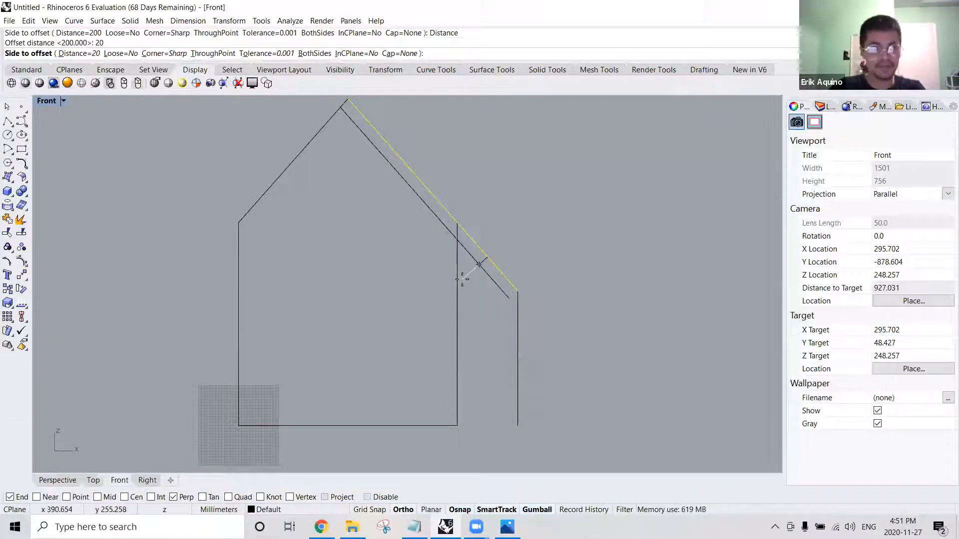
{"action": "type", "text": "10"}
{"action": "key", "text": "Return"}
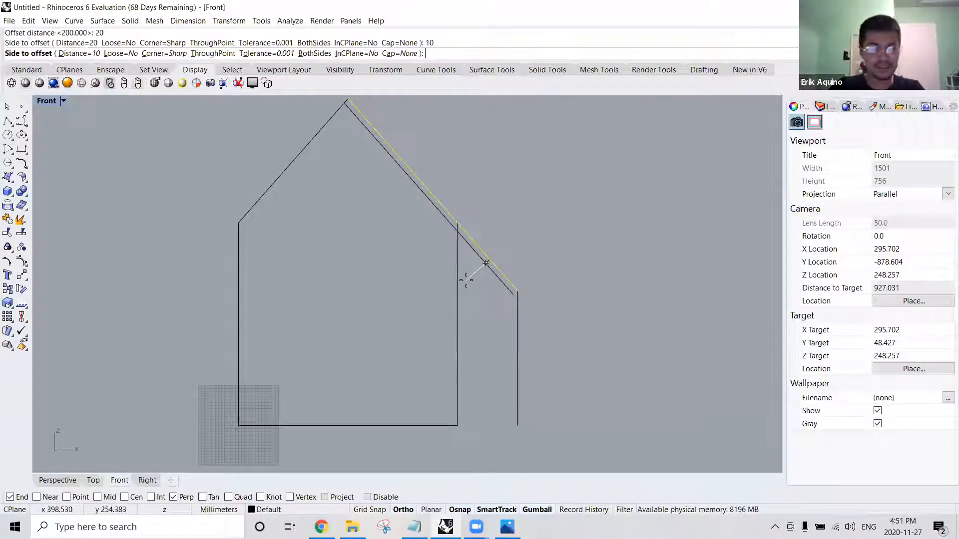
{"action": "type", "text": "15"}
{"action": "key", "text": "Return"}
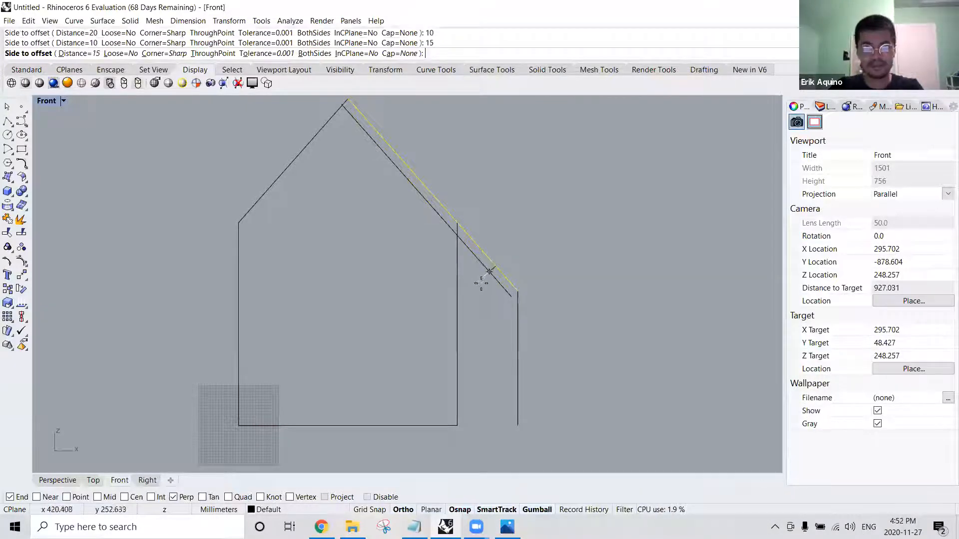
{"action": "left_click", "coordinate": [482, 286]}
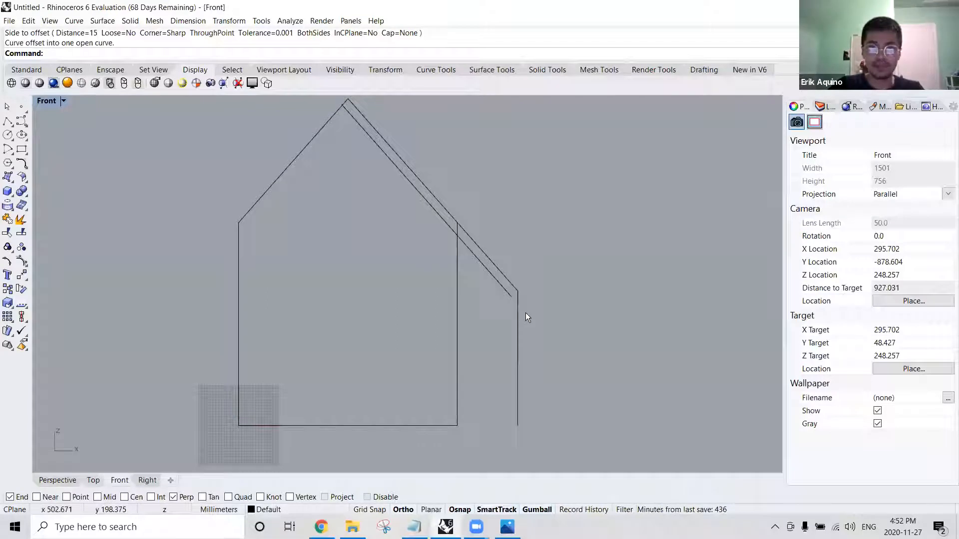
Offset the outer right vertical wall line 15 mm inward.
{"action": "key", "text": "Return"}
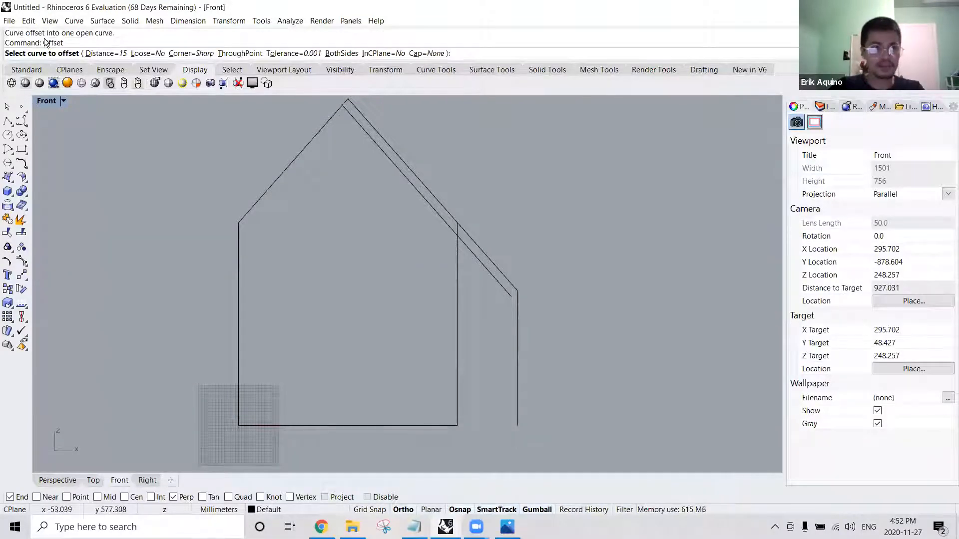
{"action": "left_click", "coordinate": [517, 320]}
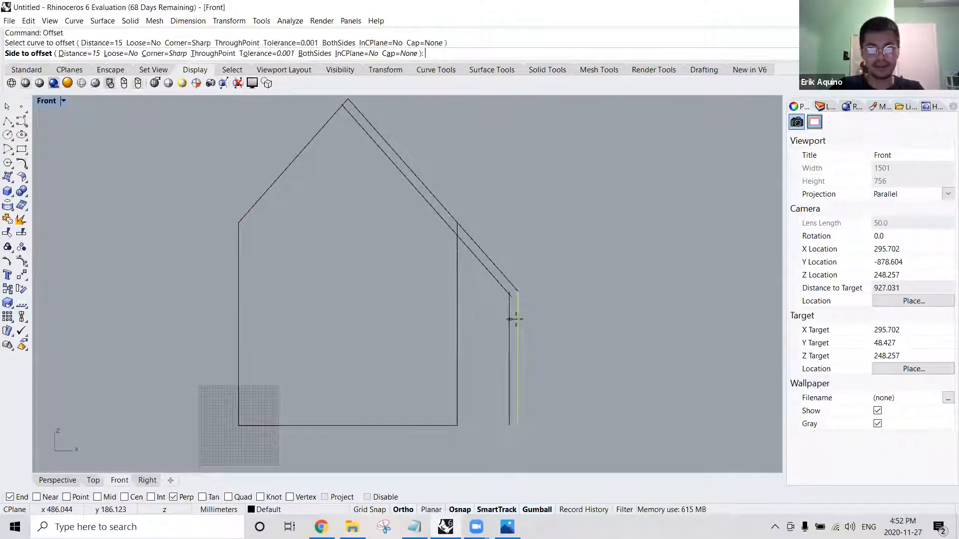
{"action": "left_click", "coordinate": [491, 316]}
{"action": "scroll", "coordinate": [509, 289], "scroll_direction": "up", "scroll_amount": 4}
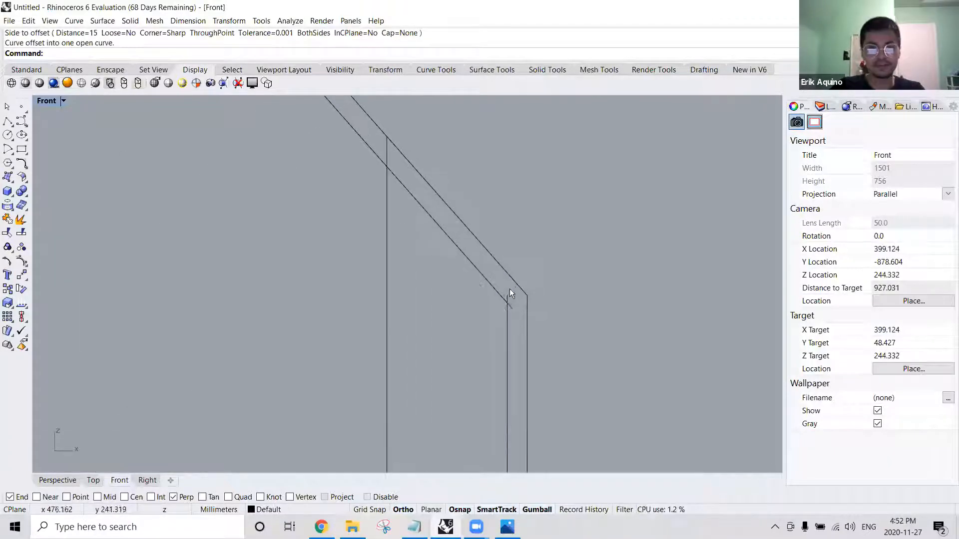
Delete the two separate offset lines and join the original right roof slope and outer wall line into one curve.
{"action": "left_click_drag", "start_coordinate": [519, 295], "coordinate": [497, 313]}
{"action": "scroll", "coordinate": [489, 305], "scroll_direction": "down", "scroll_amount": 4}
{"action": "key", "text": "ctrl+z"}
{"action": "key", "text": "Escape"}
{"action": "key", "text": "Delete"}
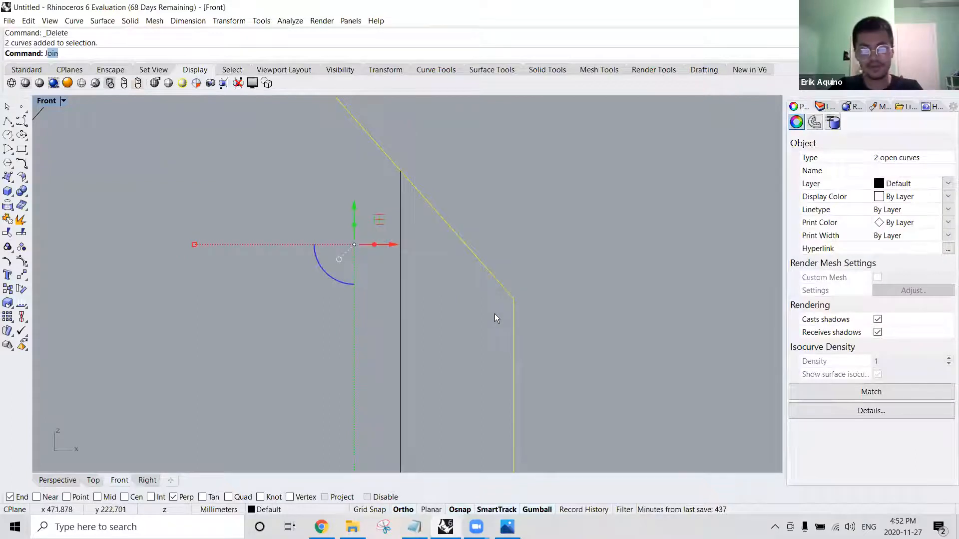
{"action": "key", "text": "Return"}
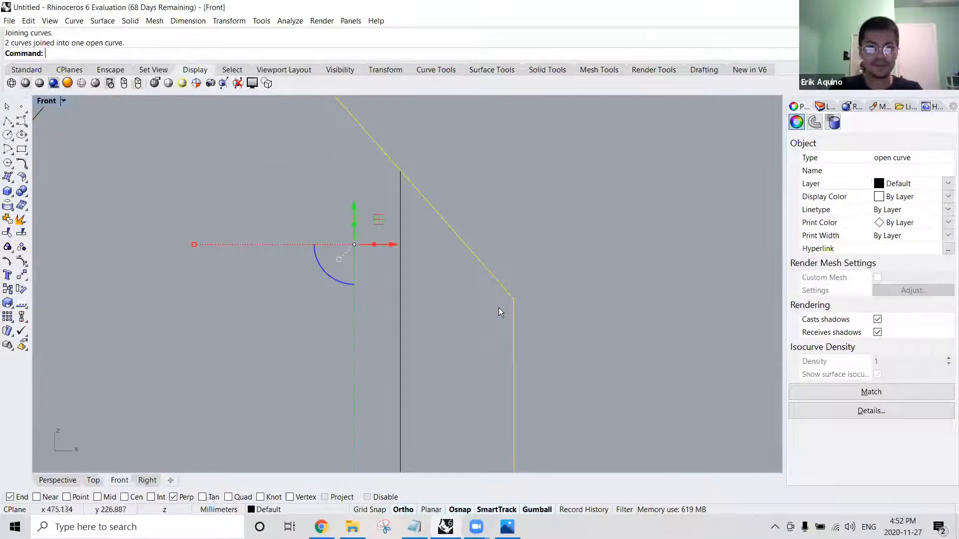
{"action": "scroll", "coordinate": [499, 308], "scroll_direction": "down", "scroll_amount": 3}
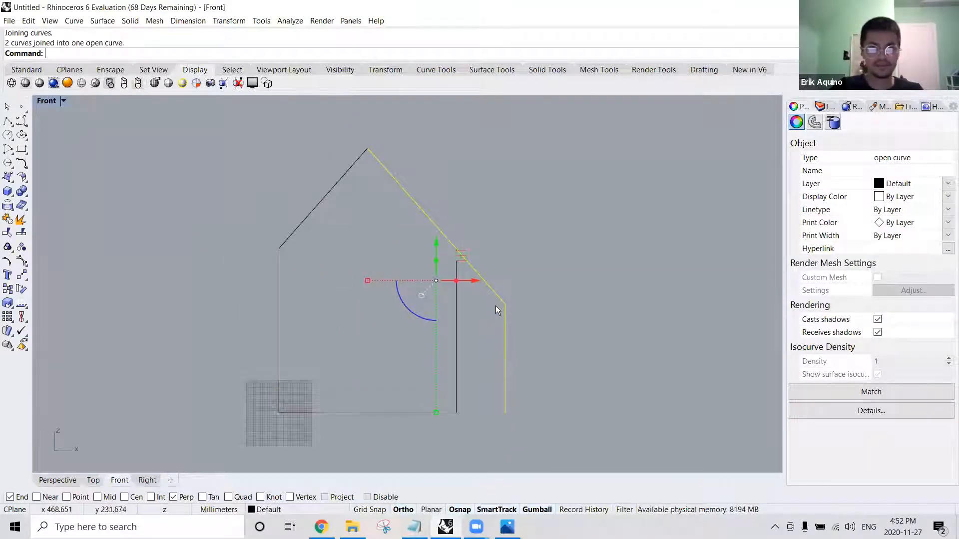
Offset the joined roof-and-wall curve 15 mm toward the inside of the house.
{"action": "left_click", "coordinate": [521, 293]}
{"action": "type", "text": "Offset"}
{"action": "key", "text": "Return"}
{"action": "left_click", "coordinate": [494, 292]}
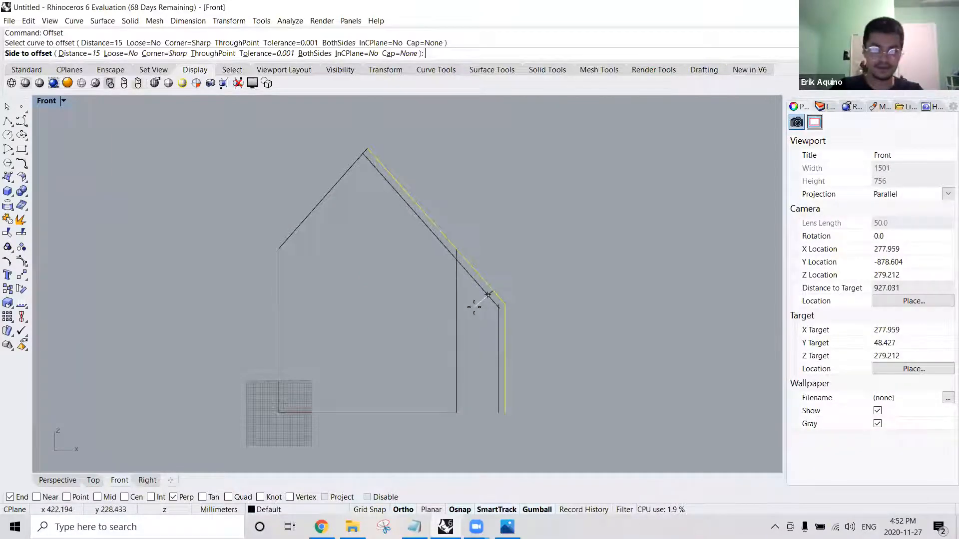
{"action": "left_click", "coordinate": [476, 313]}
{"action": "scroll", "coordinate": [496, 303], "scroll_direction": "up", "scroll_amount": 4}
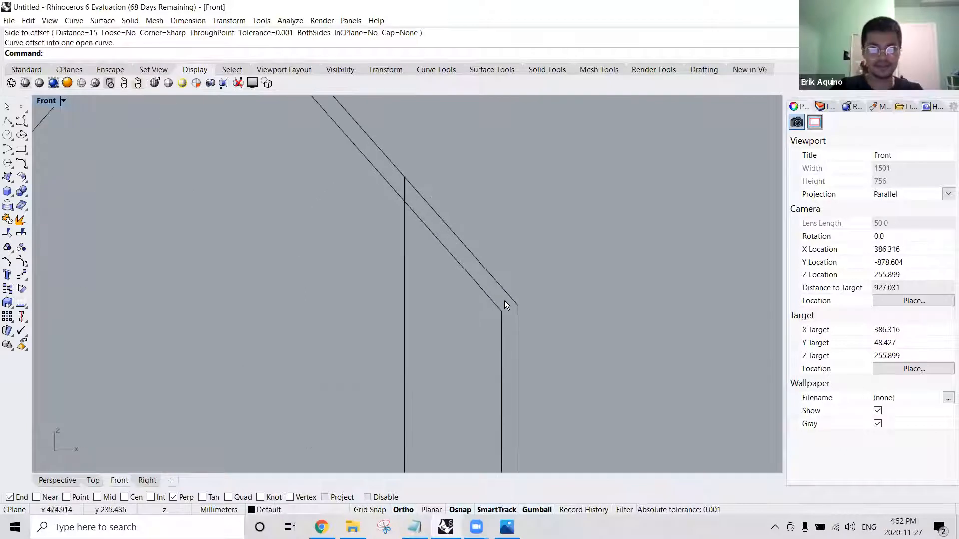
{"action": "scroll", "coordinate": [499, 302], "scroll_direction": "down", "scroll_amount": 2}
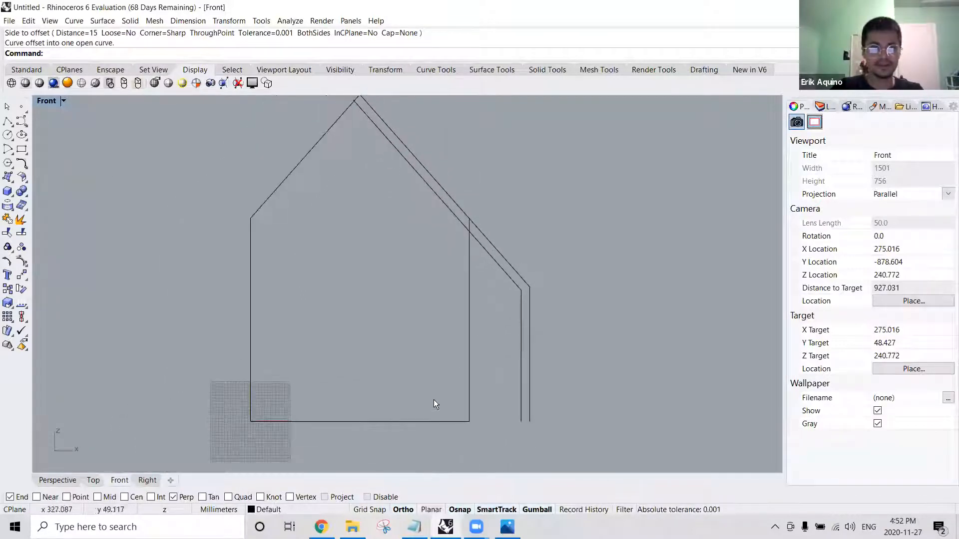
Draw a line closing the bottom gap between the outer wall curve and its inner offset.
{"action": "left_click", "coordinate": [459, 226]}
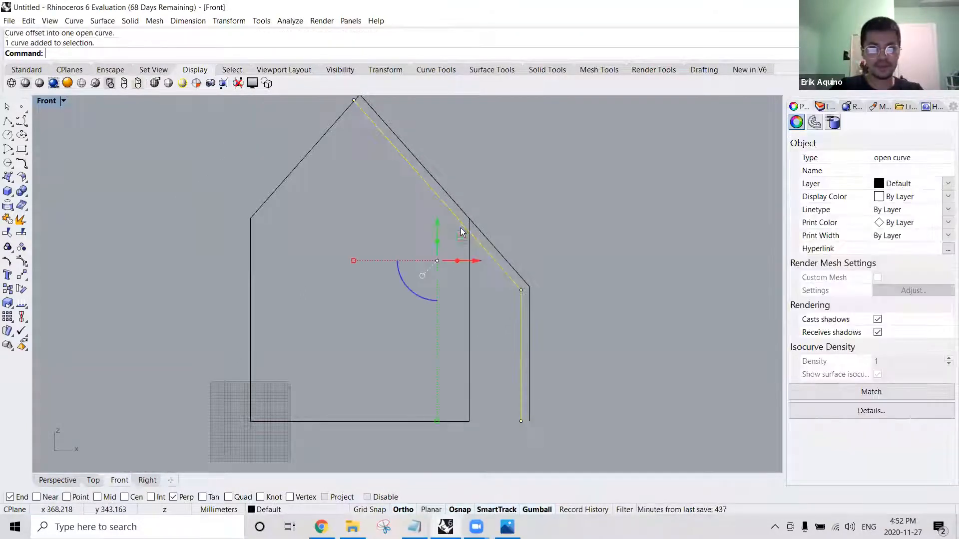
{"action": "left_click", "coordinate": [524, 438]}
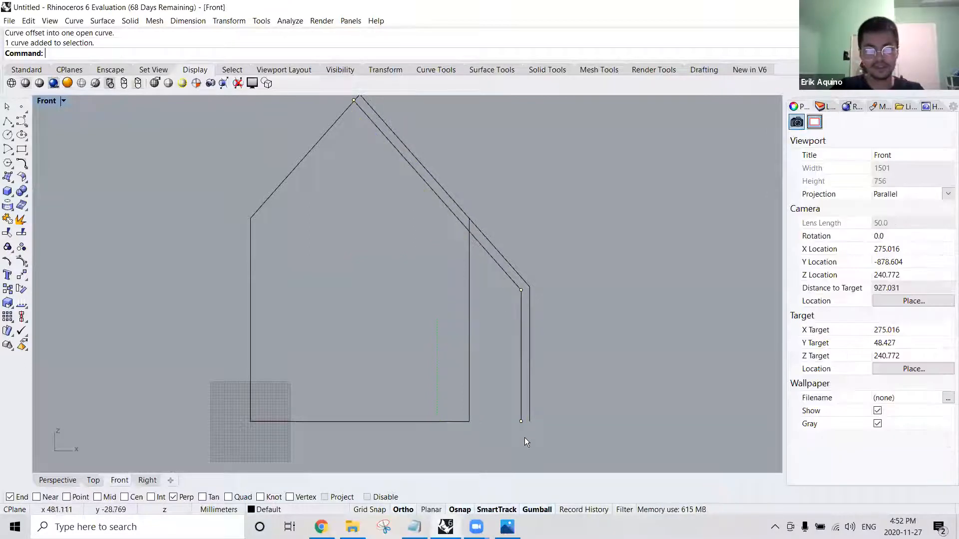
{"action": "key", "text": "Return"}
{"action": "left_click", "coordinate": [530, 421]}
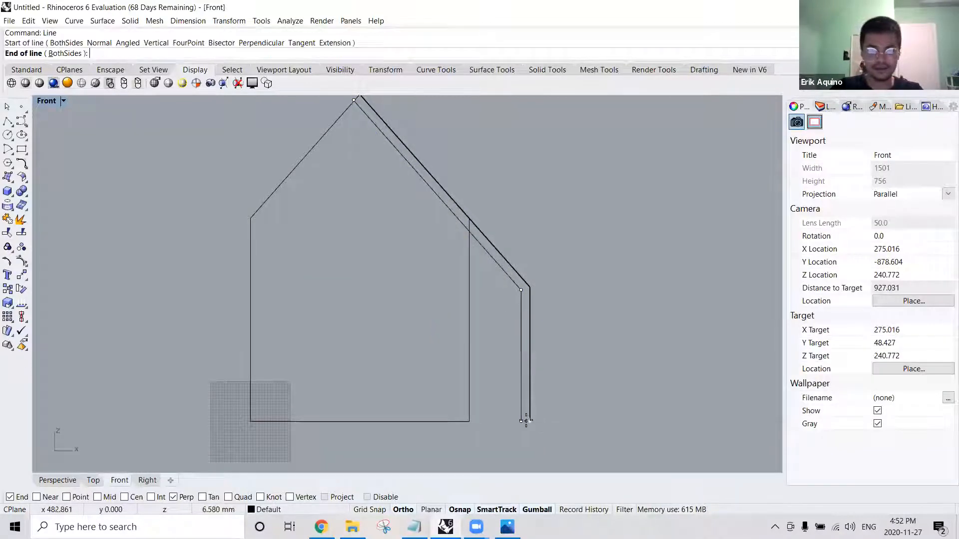
{"action": "left_click", "coordinate": [521, 421]}
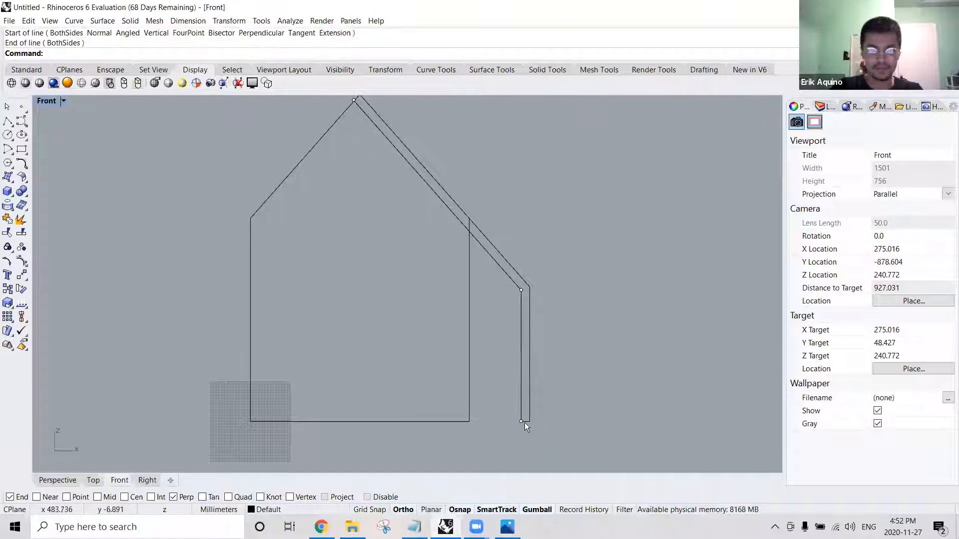
Switch to the Photos app to examine the front frame in the hand sketch, and return to Rhinoceros.
{"action": "scroll", "coordinate": [523, 430], "scroll_direction": "up", "scroll_amount": 6}
{"action": "scroll", "coordinate": [523, 432], "scroll_direction": "down", "scroll_amount": 4}
{"action": "right_click_drag", "start_coordinate": [485, 203], "coordinate": [590, 283]}
{"action": "key", "text": "alt+Tab"}
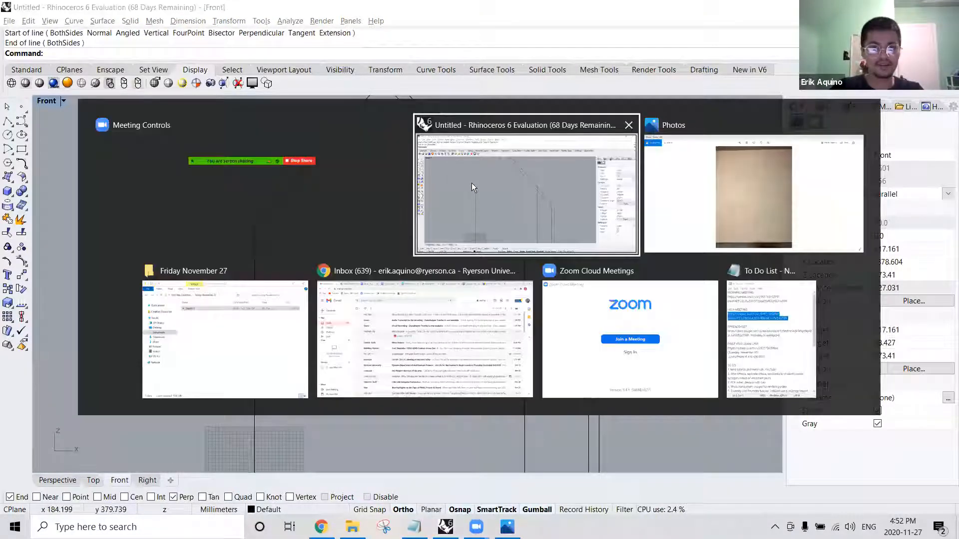
{"action": "left_click", "coordinate": [728, 189]}
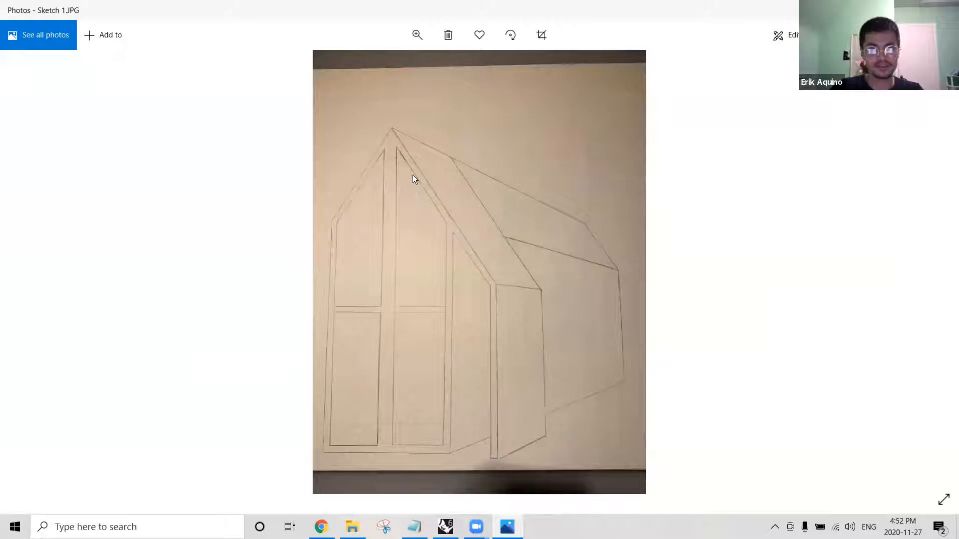
{"action": "key", "text": "alt+Tab"}
{"action": "left_click", "coordinate": [669, 189]}
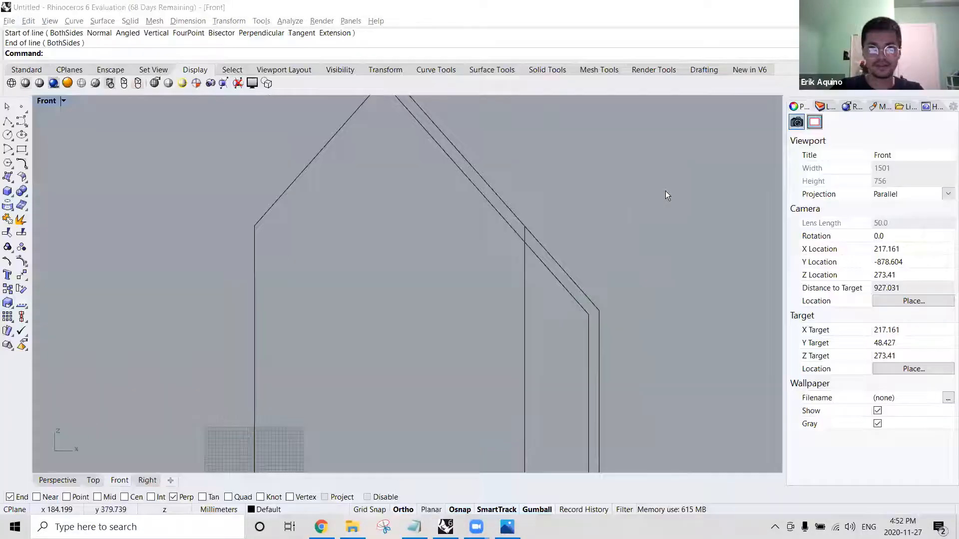
{"action": "left_click", "coordinate": [322, 155]}
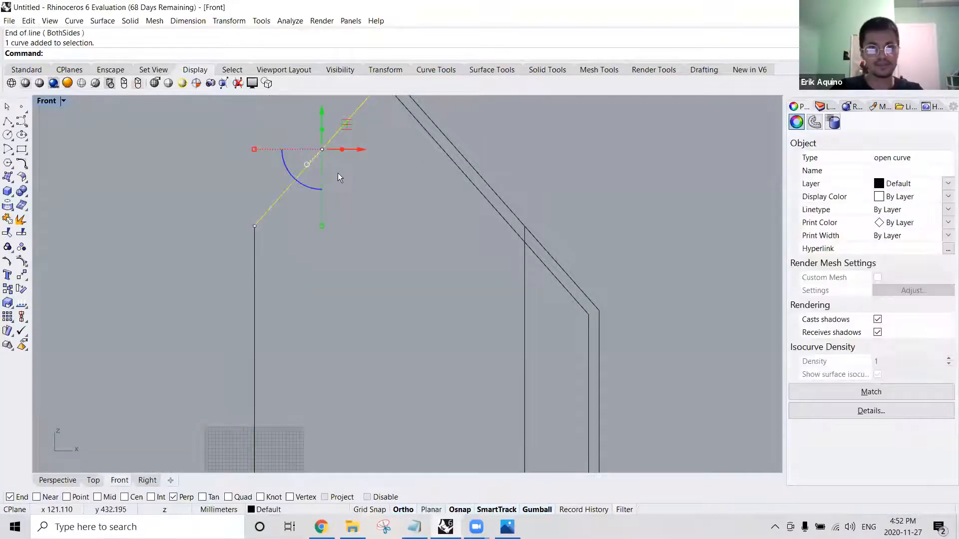
{"action": "scroll", "coordinate": [316, 230], "scroll_direction": "down", "scroll_amount": 3}
{"action": "key", "text": "Escape"}
{"action": "left_click_drag", "start_coordinate": [469, 320], "coordinate": [249, 417]}
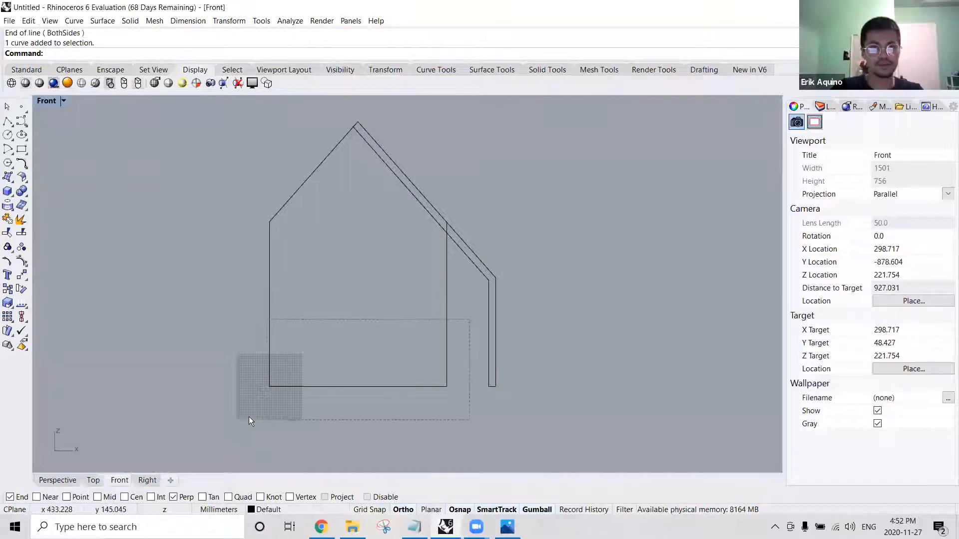
{"action": "left_click", "coordinate": [289, 204], "text": "shift"}
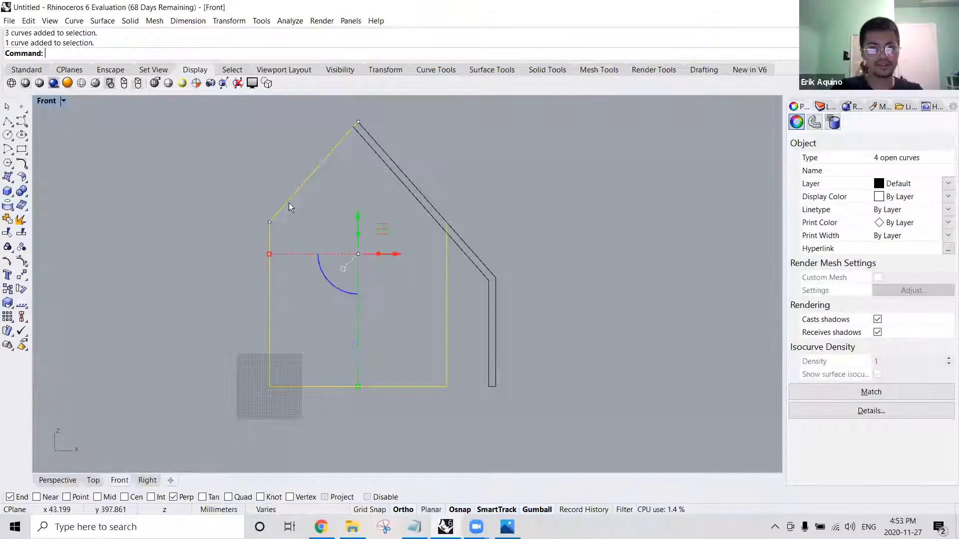
{"action": "key", "text": "Escape"}
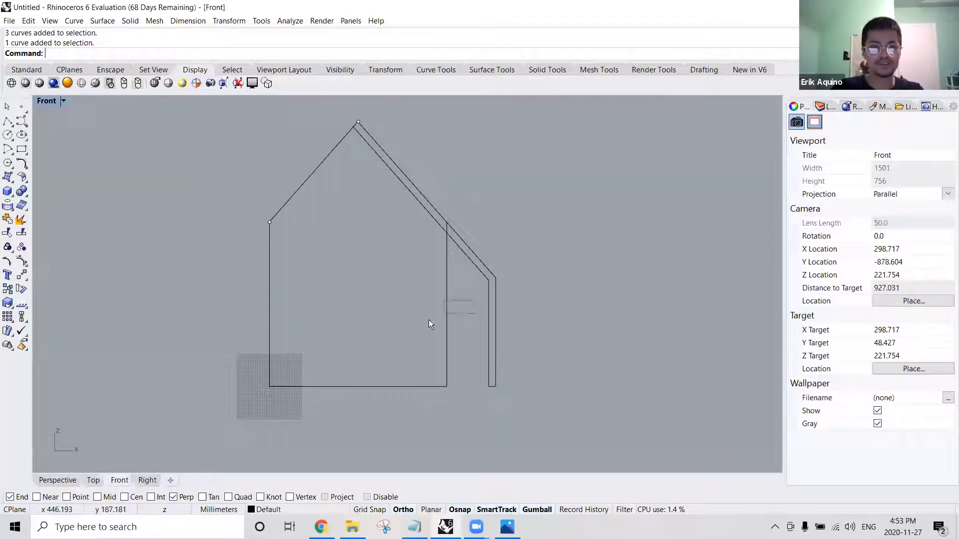
Join the house's two vertical wall lines, the floor line and the left roof slope into one open curve.
{"action": "left_click", "coordinate": [446, 319]}
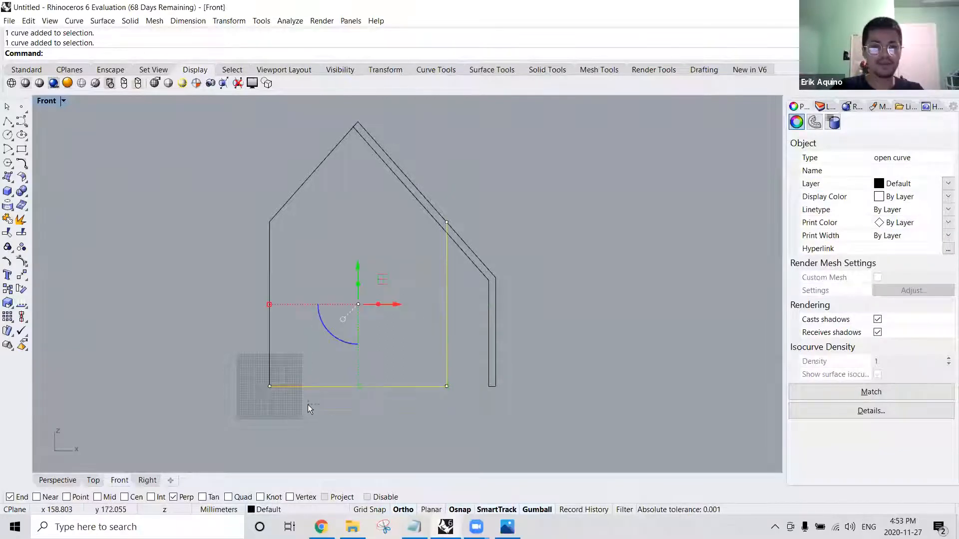
{"action": "left_click", "coordinate": [260, 250], "text": "shift"}
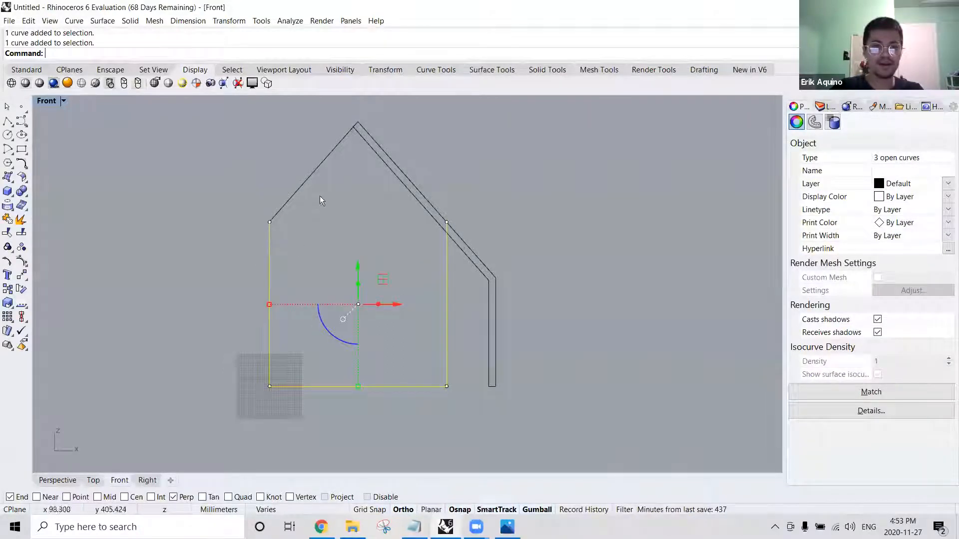
{"action": "left_click", "coordinate": [291, 195], "text": "shift"}
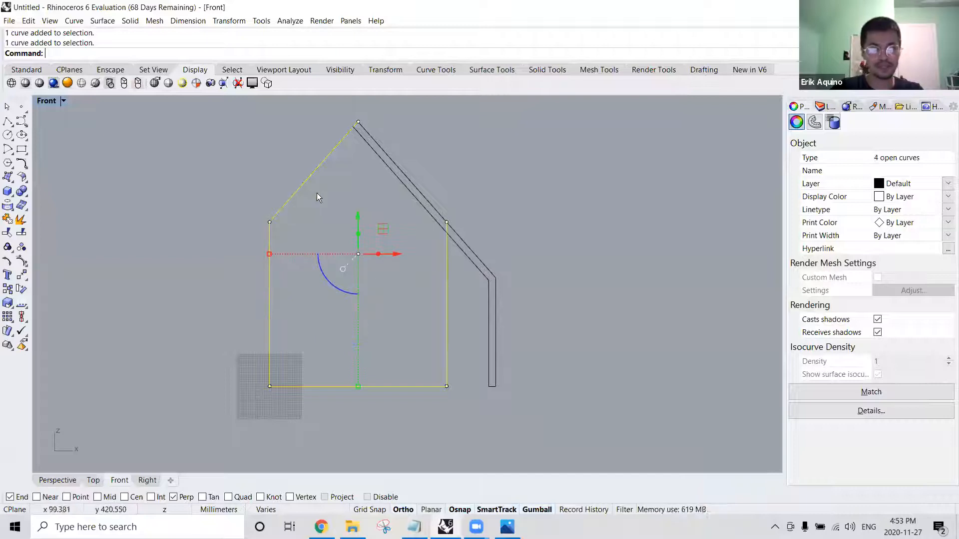
{"action": "left_click", "coordinate": [307, 189], "text": "ctrl"}
{"action": "left_click", "coordinate": [272, 282], "text": "ctrl"}
{"action": "left_click", "coordinate": [321, 386], "text": "ctrl"}
{"action": "left_click", "coordinate": [319, 386], "text": "shift"}
{"action": "left_click", "coordinate": [270, 238], "text": "shift"}
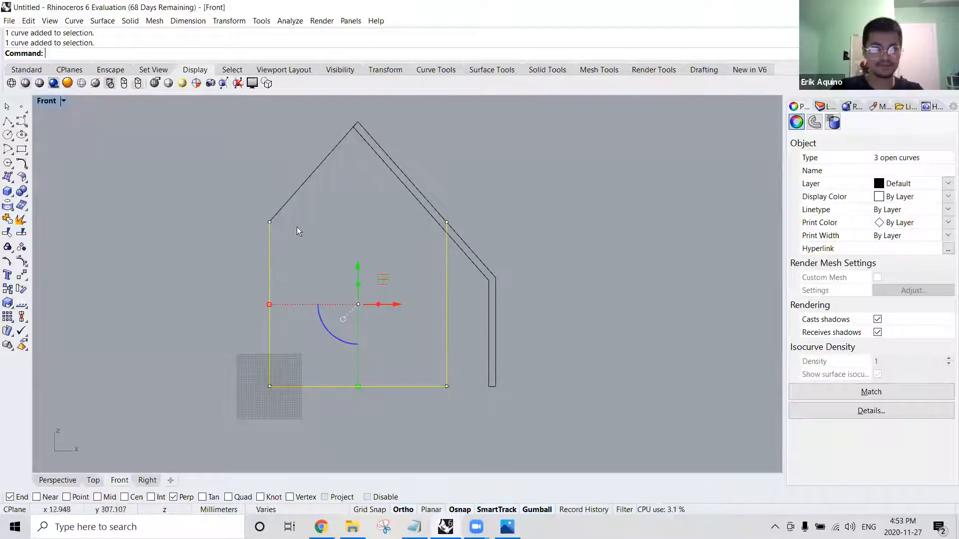
{"action": "left_click", "coordinate": [285, 198], "text": "shift"}
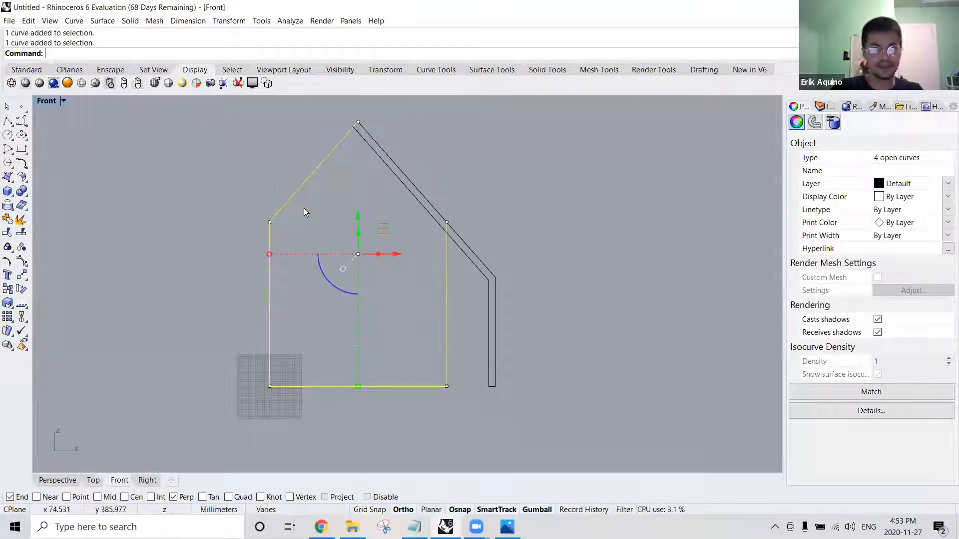
{"action": "type", "text": "Join"}
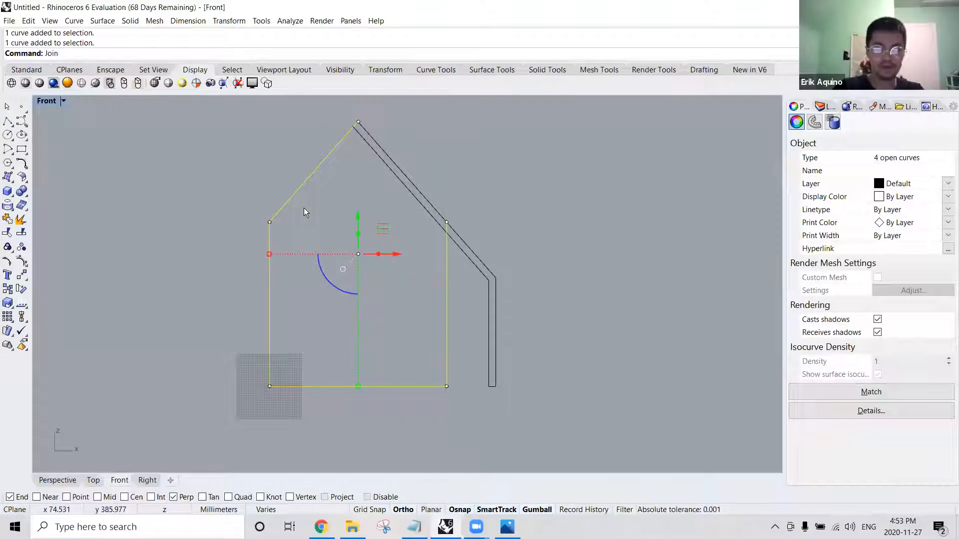
{"action": "key", "text": "Return"}
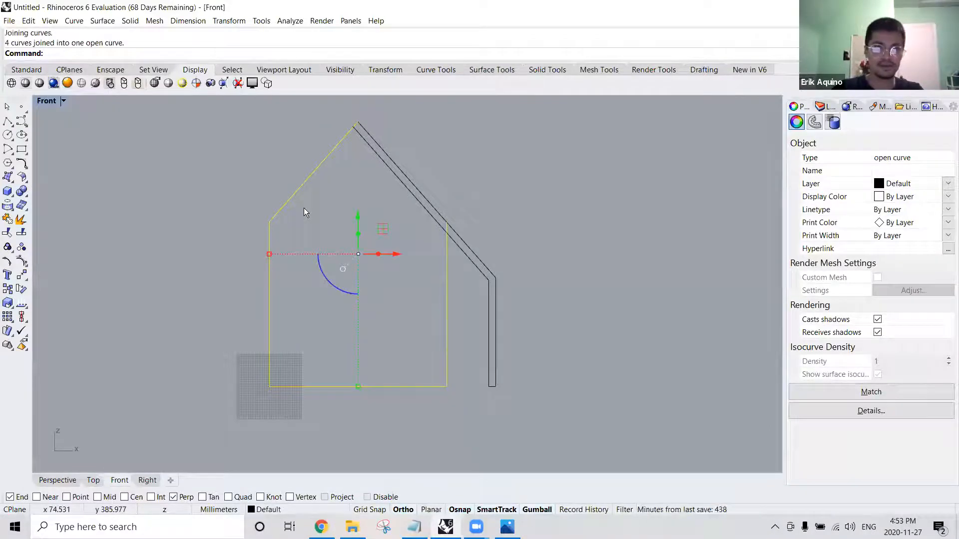
Offset the joined wall, floor and left roof curve 15 mm toward the inside of the house.
{"action": "type", "text": "Offset"}
{"action": "key", "text": "Return"}
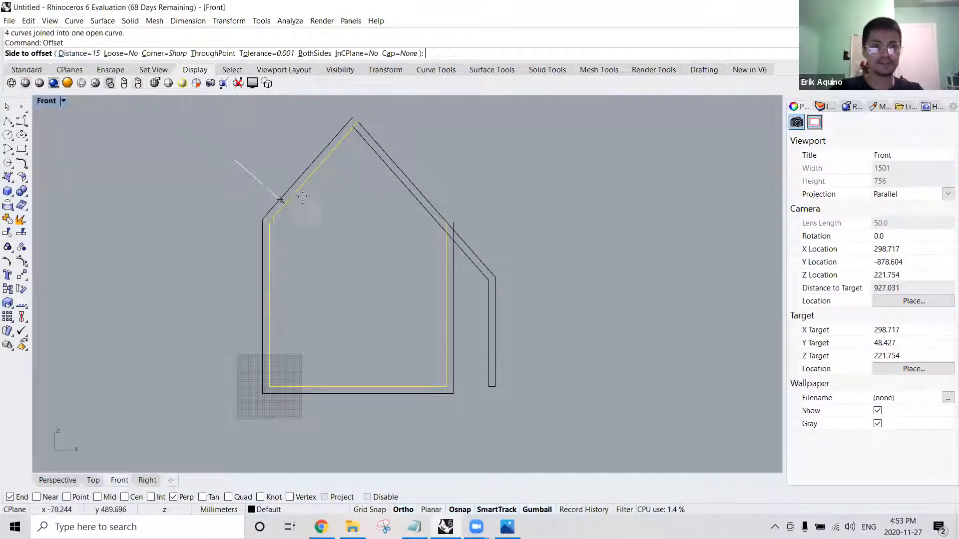
{"action": "left_click", "coordinate": [341, 231]}
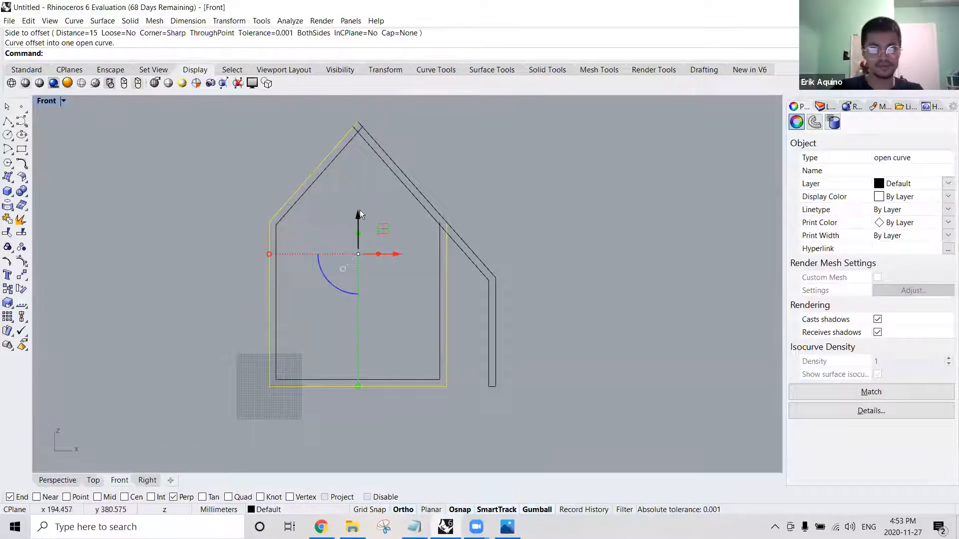
{"action": "key", "text": "Escape"}
Trim the crossing ends of the two inner offset curves at the roof peak so they meet in a clean corner.
{"action": "scroll", "coordinate": [426, 206], "scroll_direction": "up", "scroll_amount": 2}
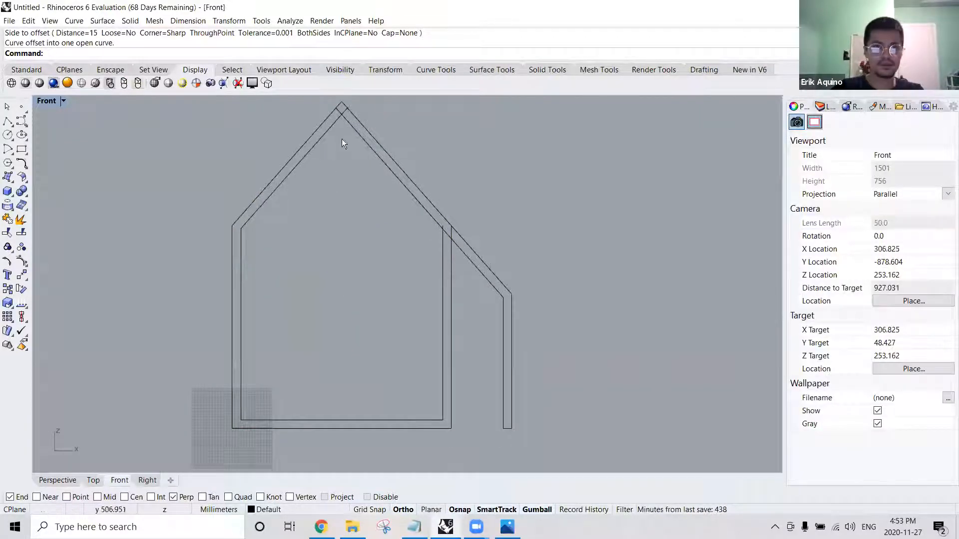
{"action": "left_click", "coordinate": [329, 127]}
{"action": "left_click", "coordinate": [359, 133]}
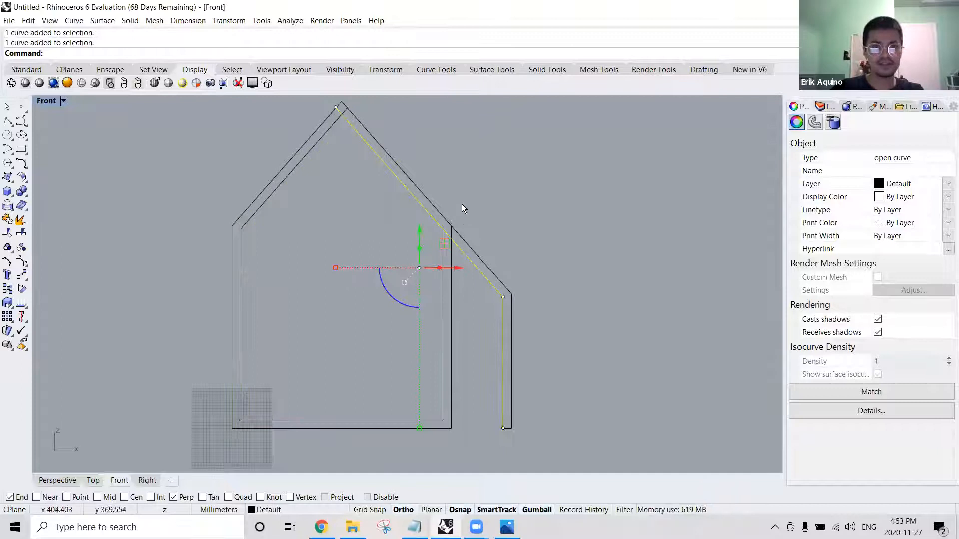
{"action": "scroll", "coordinate": [444, 189], "scroll_direction": "up", "scroll_amount": 1}
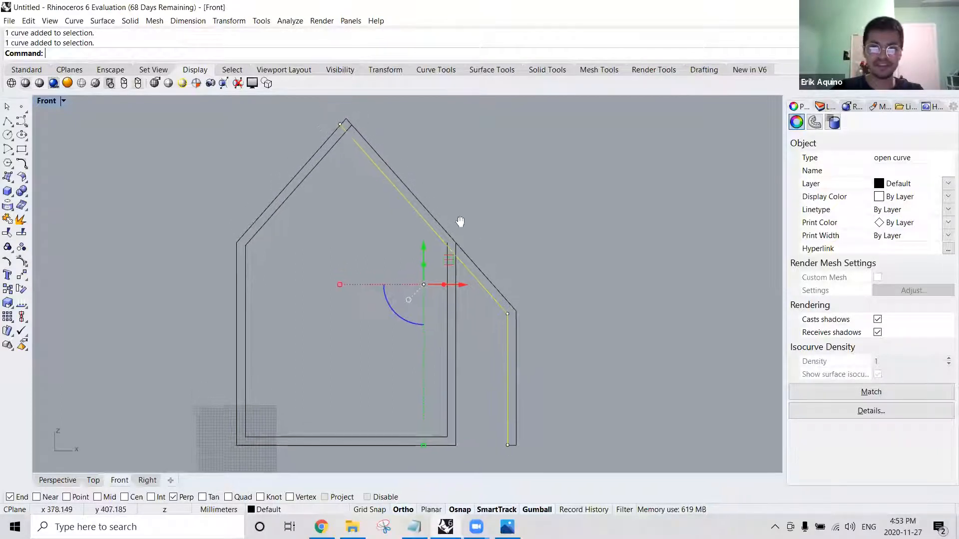
{"action": "key", "text": "Escape"}
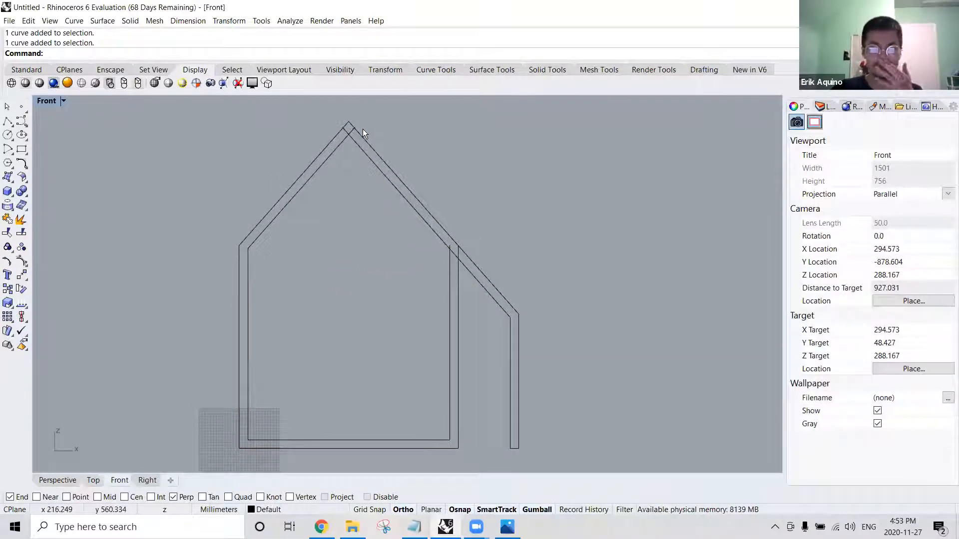
{"action": "scroll", "coordinate": [353, 134], "scroll_direction": "up", "scroll_amount": 4}
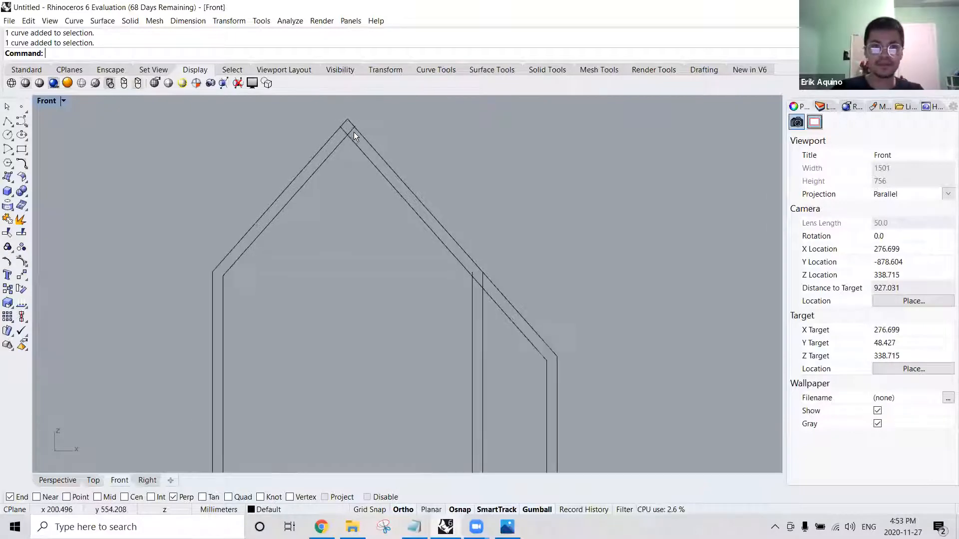
{"action": "type", "text": "trim"}
{"action": "key", "text": "Return"}
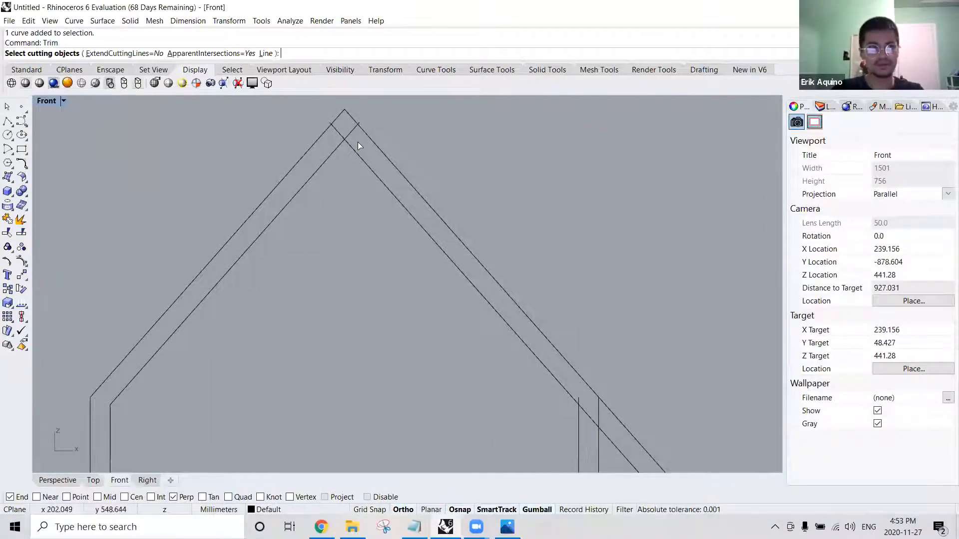
{"action": "scroll", "coordinate": [357, 142], "scroll_direction": "up", "scroll_amount": 2}
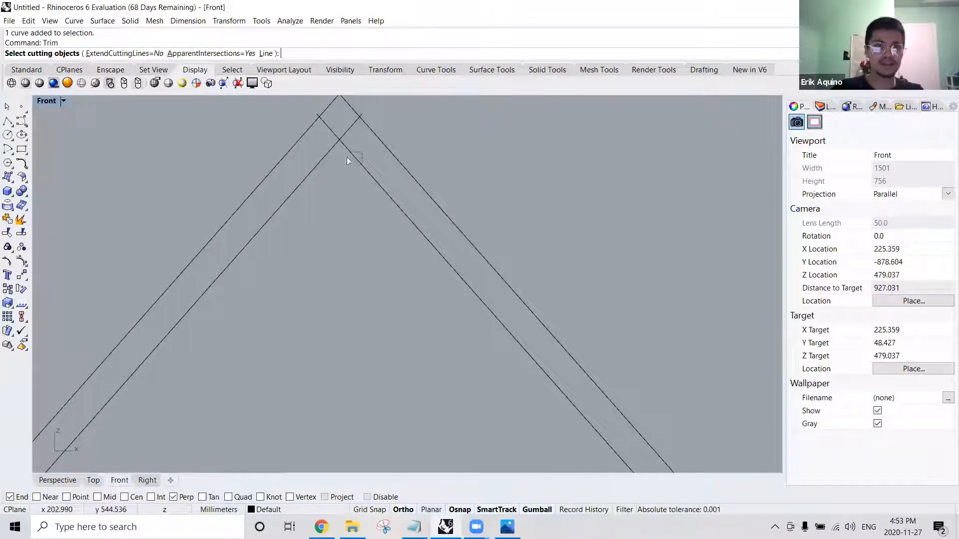
{"action": "left_click", "coordinate": [310, 173]}
{"action": "right_click_drag", "start_coordinate": [330, 158], "coordinate": [350, 184]}
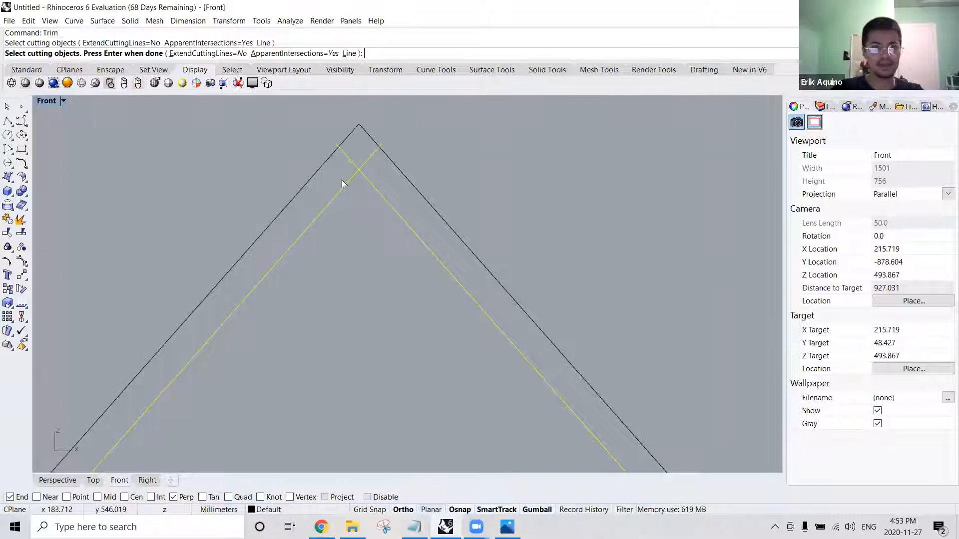
{"action": "key", "text": "Return"}
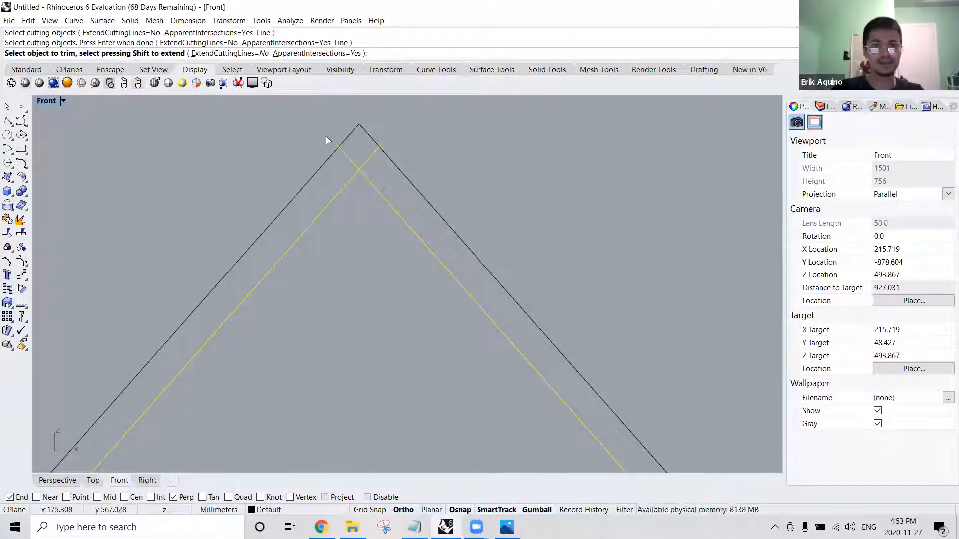
{"action": "left_click", "coordinate": [348, 157]}
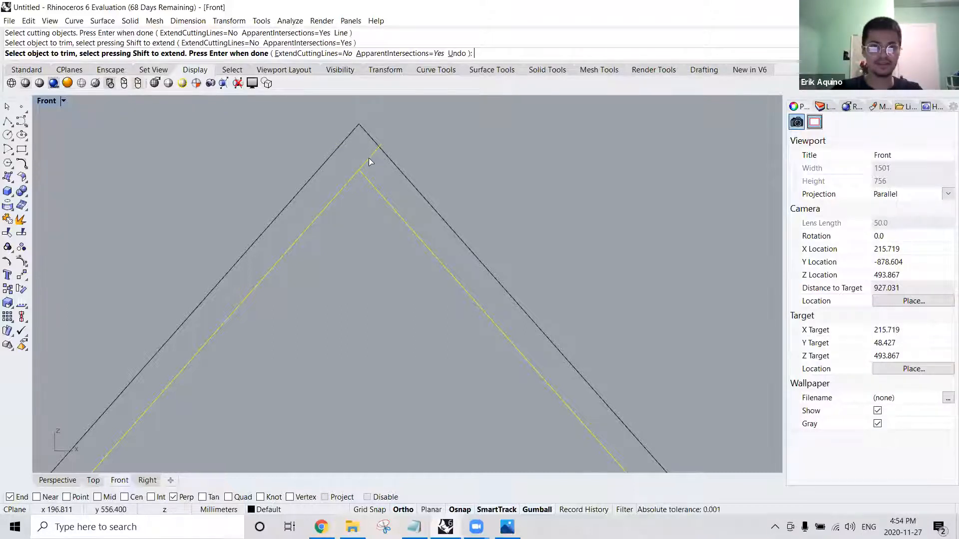
{"action": "left_click", "coordinate": [368, 158]}
Trim the inner right wall line's short end sticking out above the inner roof slope, and finish the Trim command.
{"action": "scroll", "coordinate": [478, 225], "scroll_direction": "down", "scroll_amount": 3}
{"action": "scroll", "coordinate": [486, 277], "scroll_direction": "up", "scroll_amount": 4}
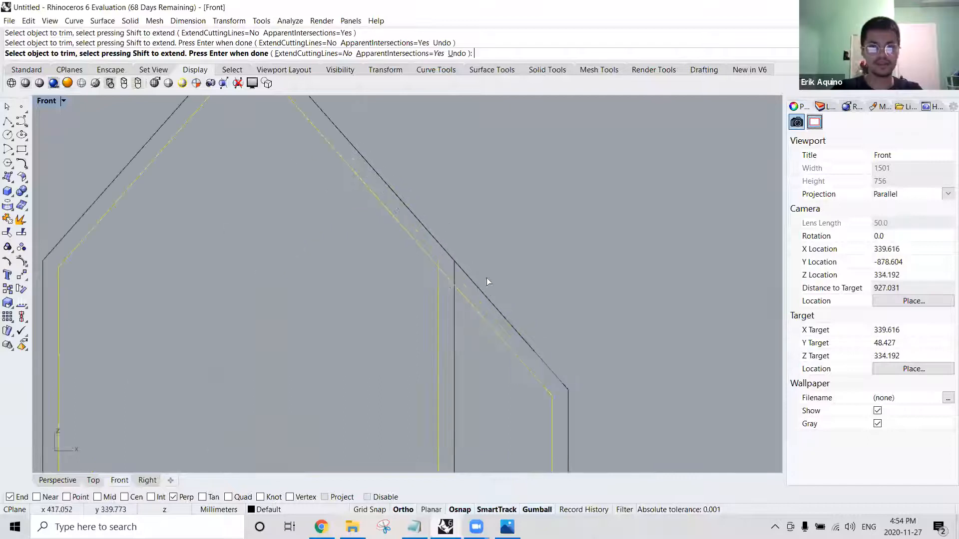
{"action": "left_click", "coordinate": [426, 249]}
{"action": "scroll", "coordinate": [447, 248], "scroll_direction": "down", "scroll_amount": 4}
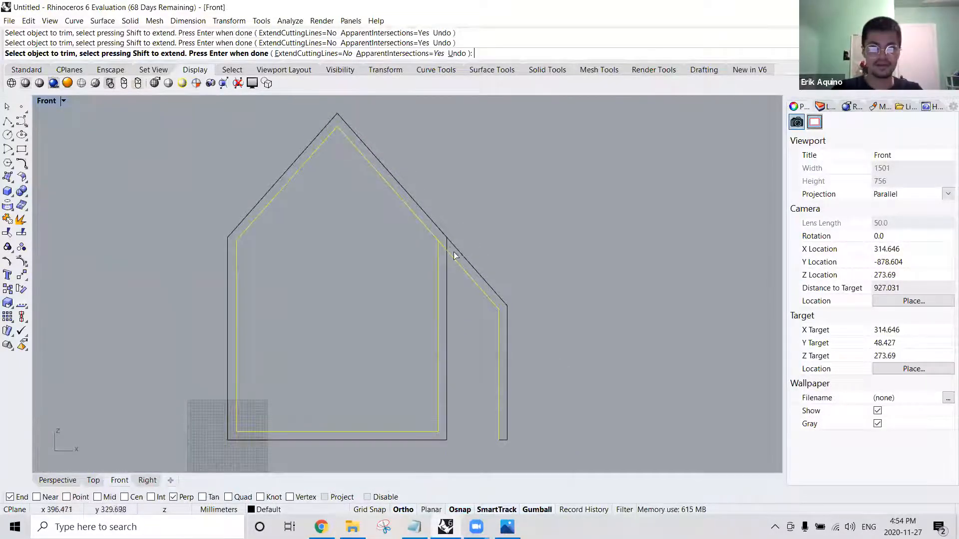
{"action": "scroll", "coordinate": [449, 245], "scroll_direction": "up", "scroll_amount": 3}
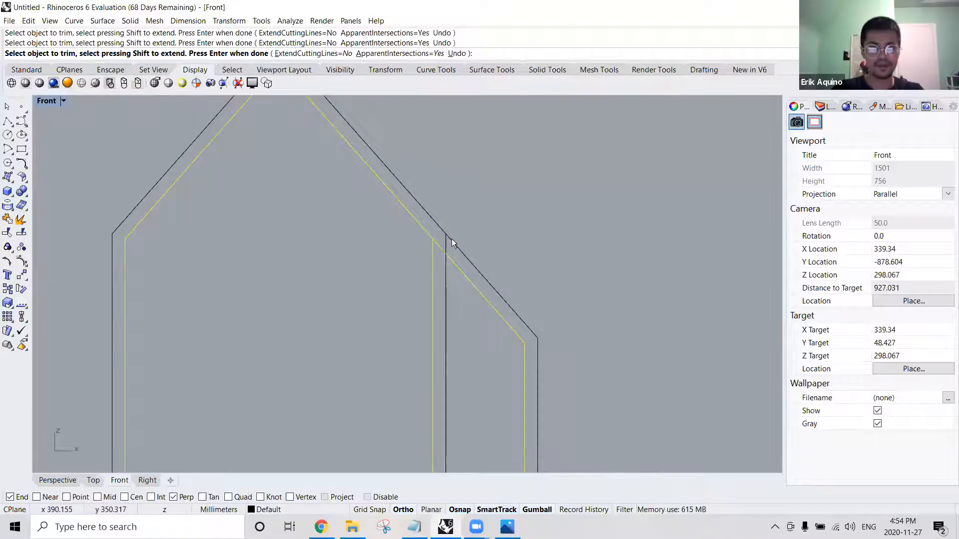
{"action": "key", "text": "Return"}
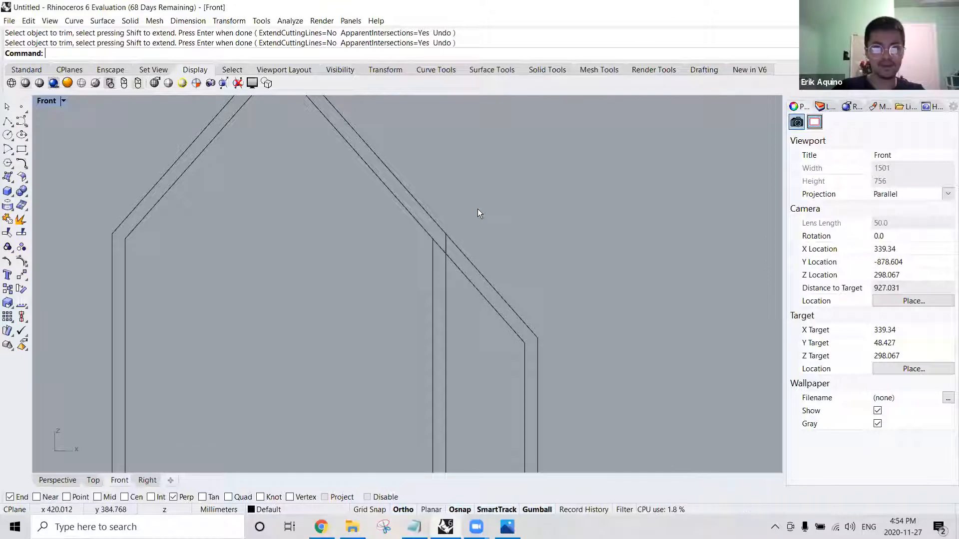
Using all the profile curves as cutters, trim away the segments crossing inside the junction of the right wall and the extended roof.
{"action": "left_click_drag", "start_coordinate": [477, 209], "coordinate": [409, 278]}
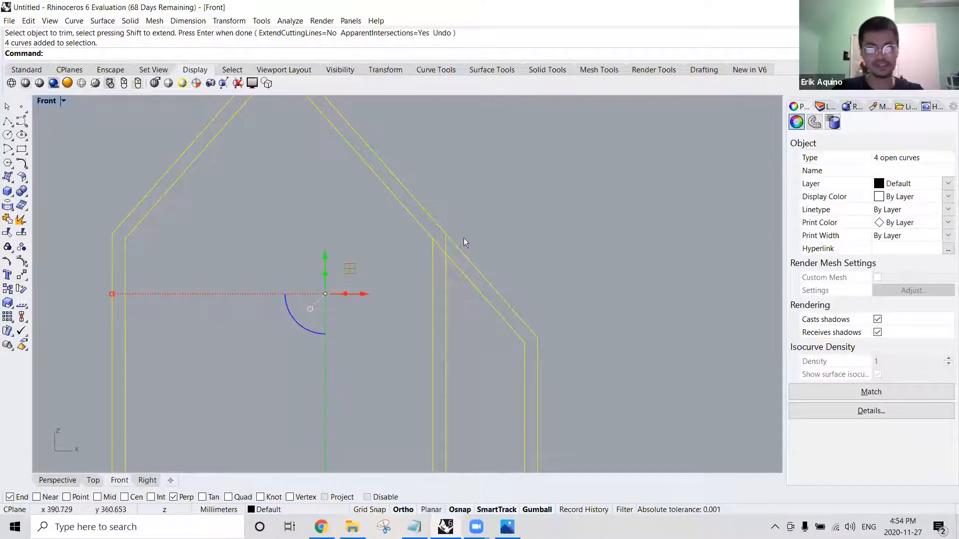
{"action": "type", "text": "trim"}
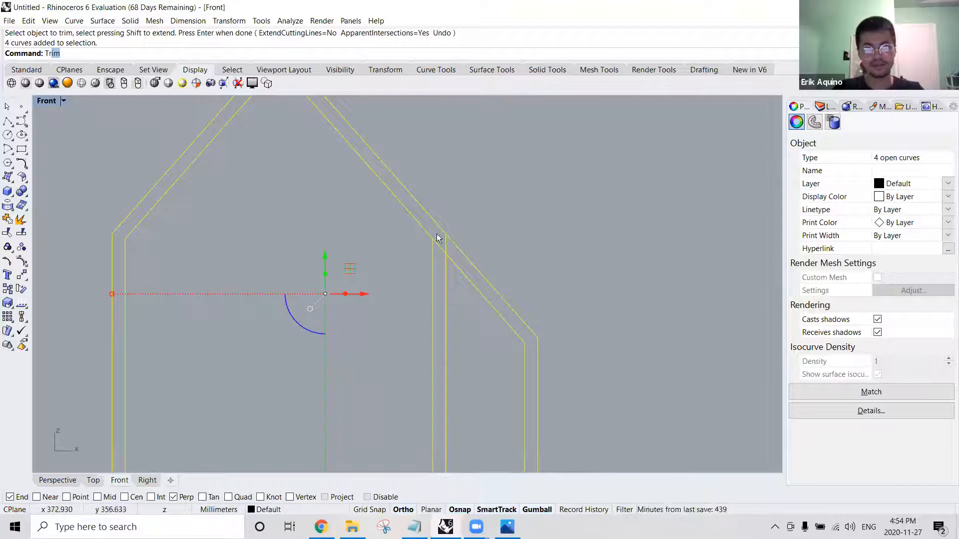
{"action": "key", "text": "Return"}
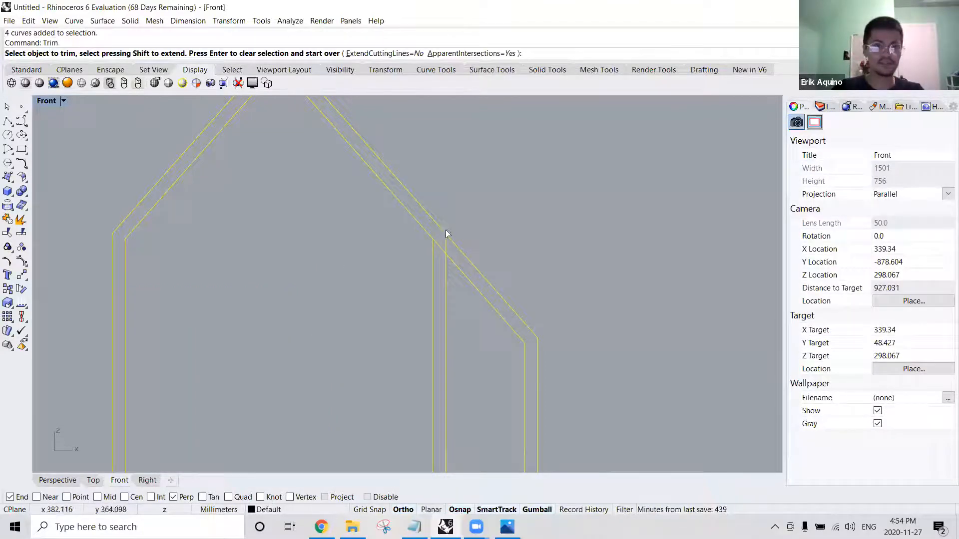
{"action": "scroll", "coordinate": [446, 237], "scroll_direction": "down", "scroll_amount": 5}
{"action": "scroll", "coordinate": [459, 238], "scroll_direction": "up", "scroll_amount": 5}
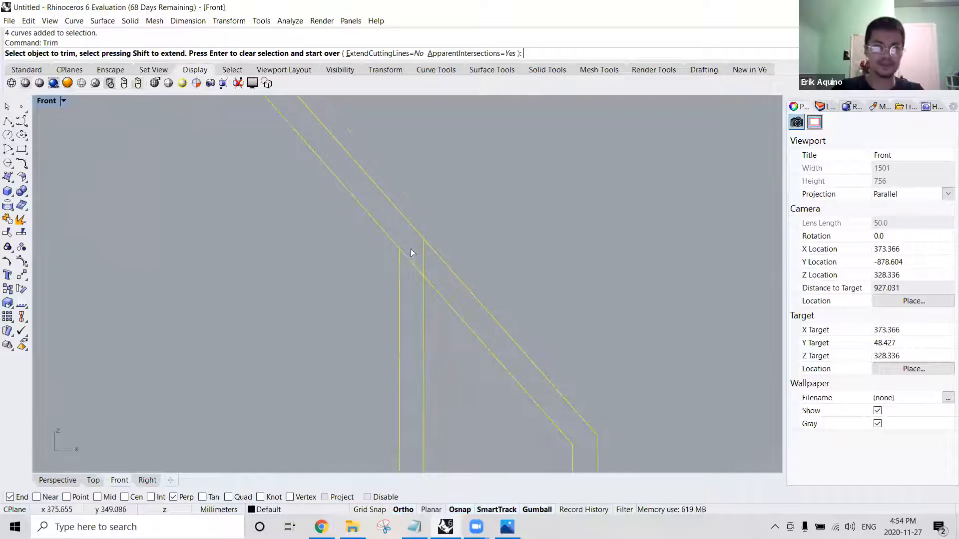
{"action": "left_click", "coordinate": [409, 260]}
{"action": "scroll", "coordinate": [449, 231], "scroll_direction": "down", "scroll_amount": 5}
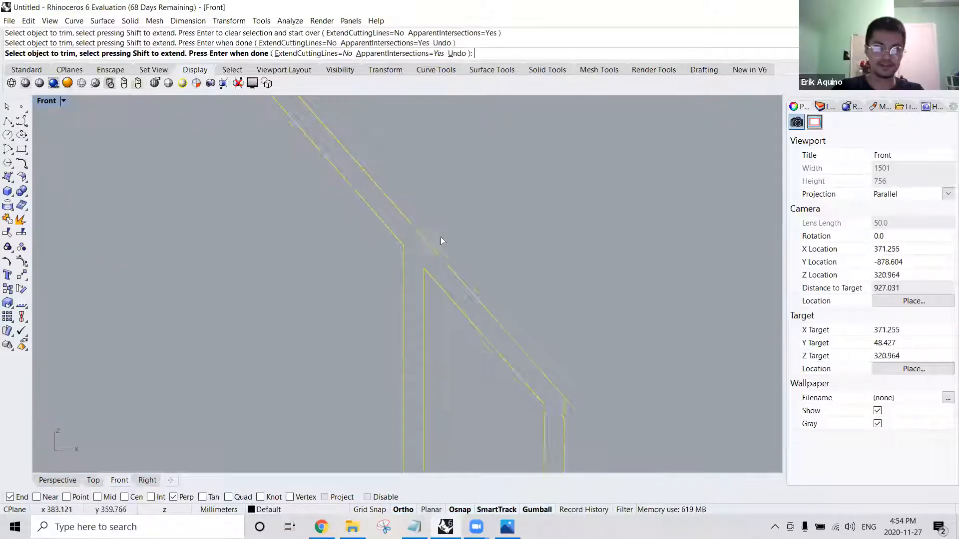
{"action": "key", "text": "Return"}
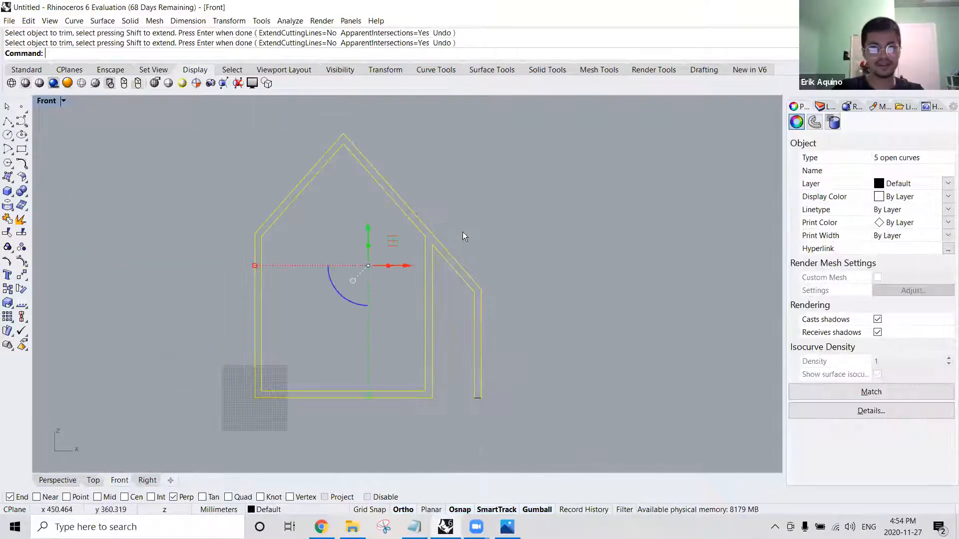
Join all the trimmed curves of the house profile, including the short line closing the outer wall's bottom.
{"action": "scroll", "coordinate": [463, 231], "scroll_direction": "down", "scroll_amount": 2}
{"action": "left_click", "coordinate": [488, 211]}
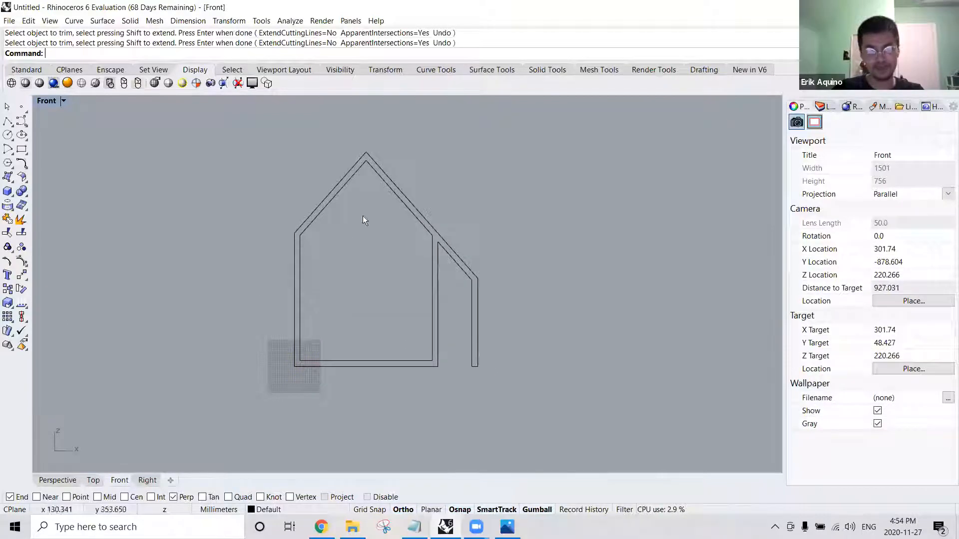
{"action": "left_click_drag", "start_coordinate": [519, 164], "coordinate": [246, 384]}
{"action": "type", "text": "join"}
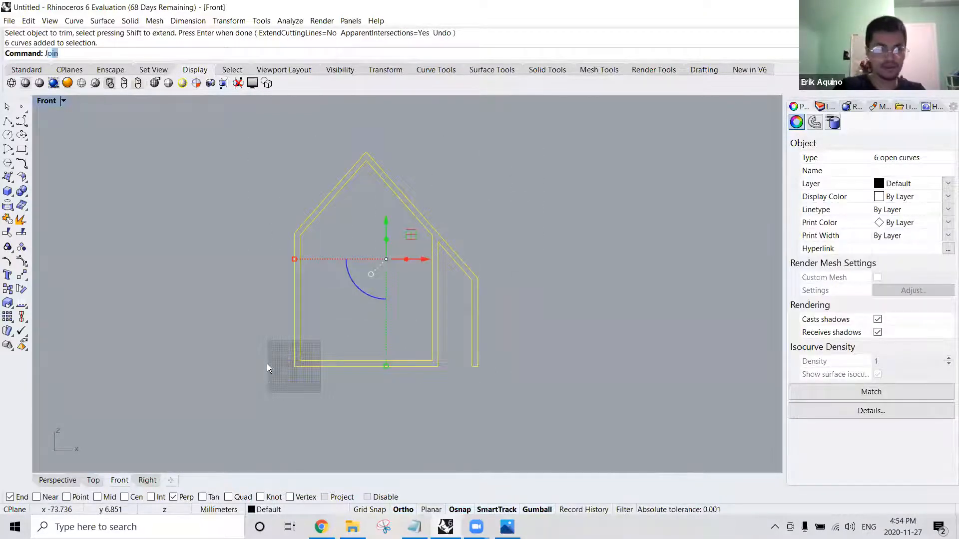
{"action": "key", "text": "Return"}
Check the joined house outlines by selecting them, and return to the four-viewport layout.
{"action": "left_click", "coordinate": [376, 187]}
{"action": "left_click", "coordinate": [369, 166]}
{"action": "left_click", "coordinate": [398, 183]}
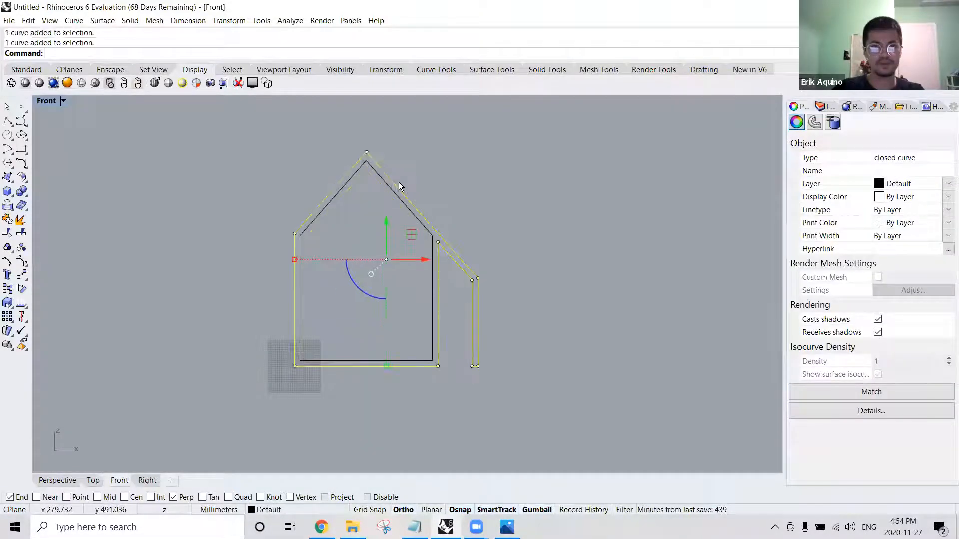
{"action": "left_click", "coordinate": [469, 206]}
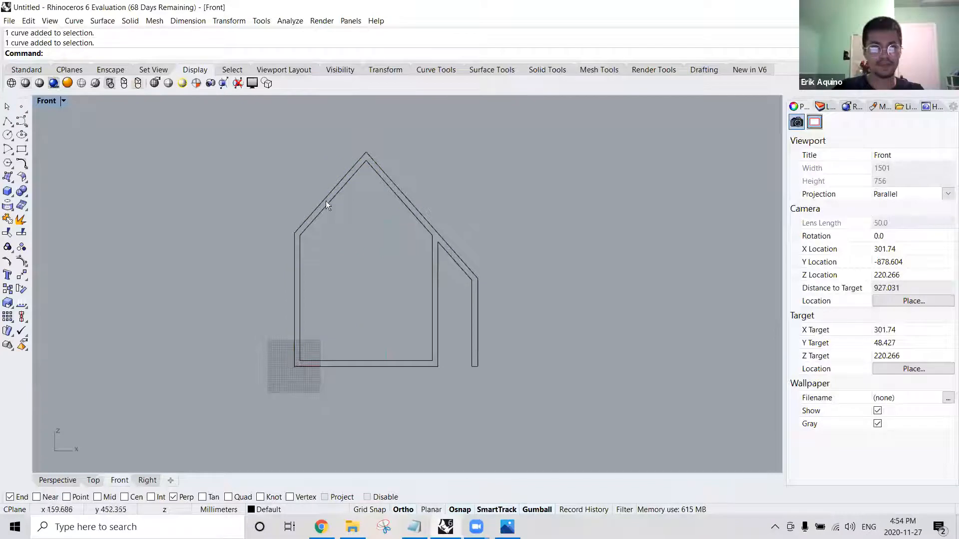
{"action": "right_click_drag", "start_coordinate": [406, 171], "coordinate": [389, 191]}
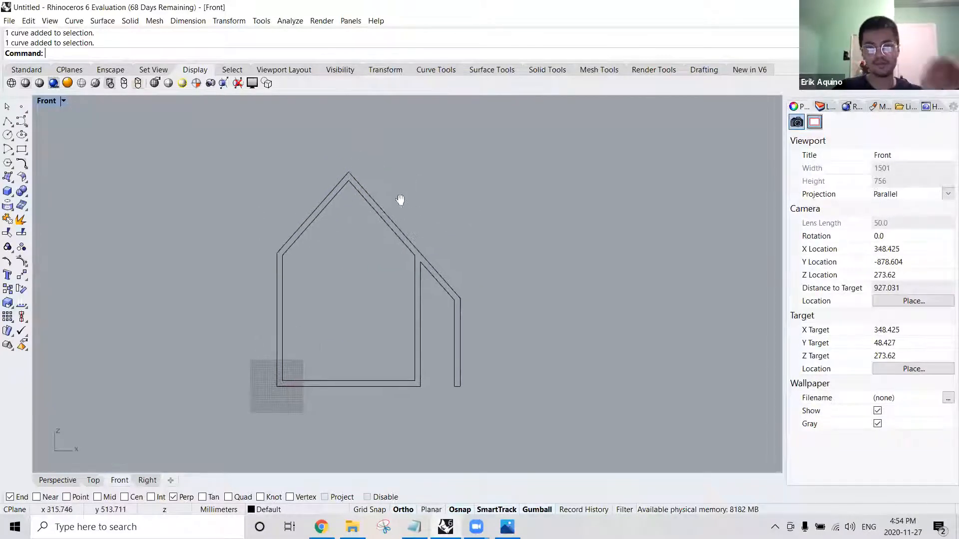
{"action": "double_click", "coordinate": [46, 102]}
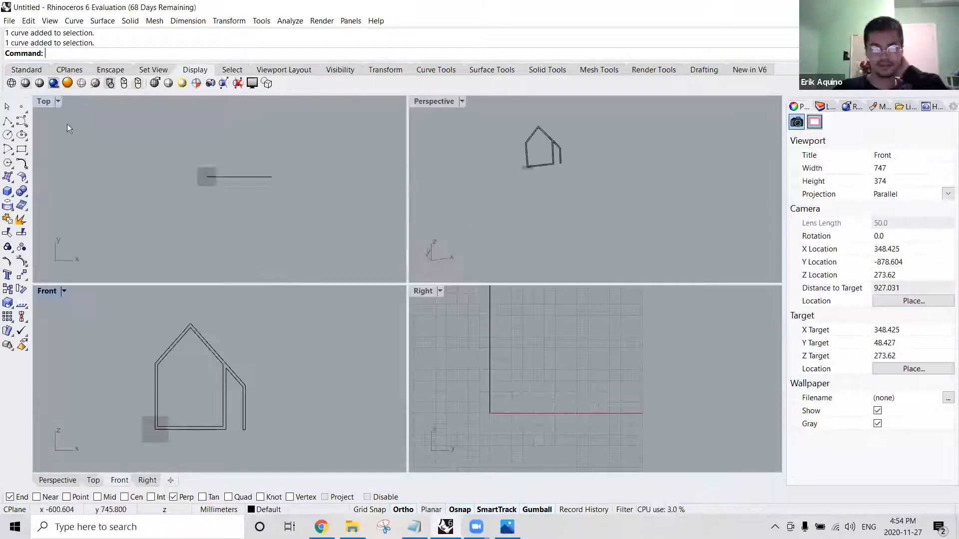
Maximize the Perspective viewport with the joined house profile curves seen at an angle.
{"action": "left_click", "coordinate": [428, 102]}
{"action": "double_click", "coordinate": [438, 101]}
{"action": "right_click_drag", "start_coordinate": [444, 160], "coordinate": [441, 223]}
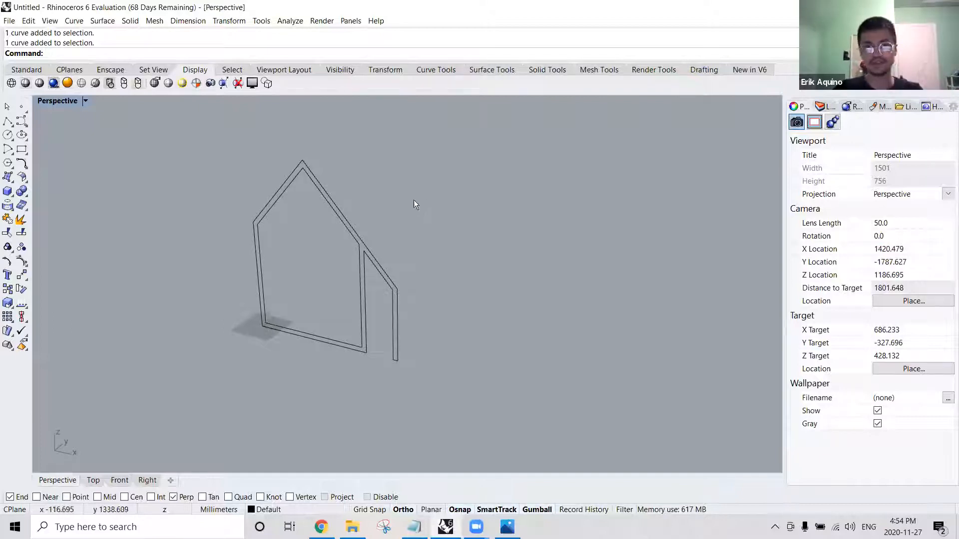
{"action": "right_click_drag", "start_coordinate": [378, 202], "coordinate": [362, 239]}
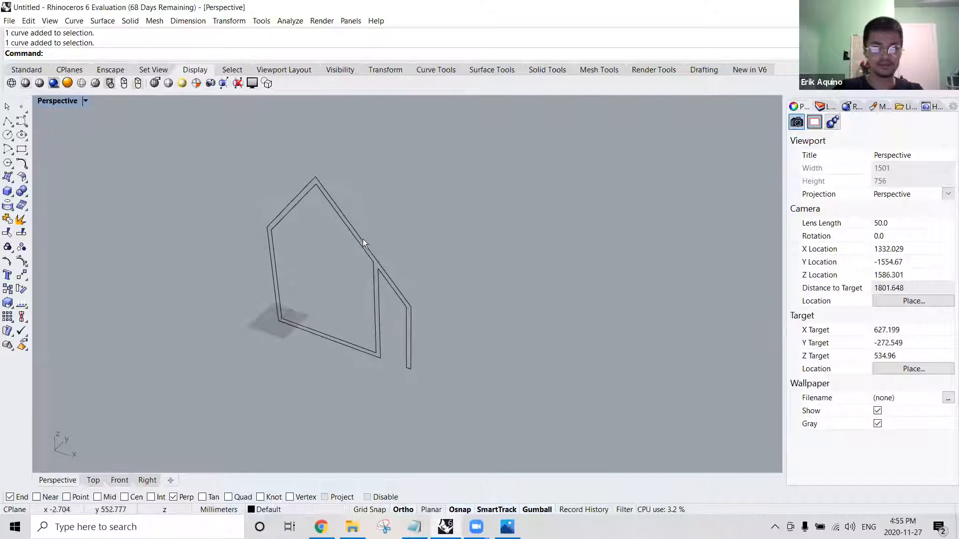
Extrude all the house profile curves backwards 180 mm as solids with ExtrudeCrv, consulting the hand sketch for the depth.
{"action": "type", "text": "Extru"}
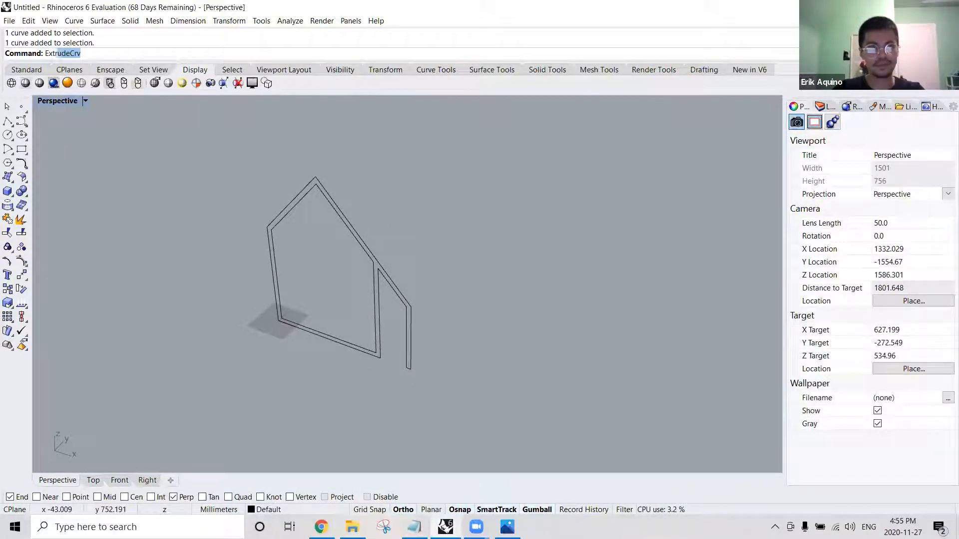
{"action": "type", "text": "de"}
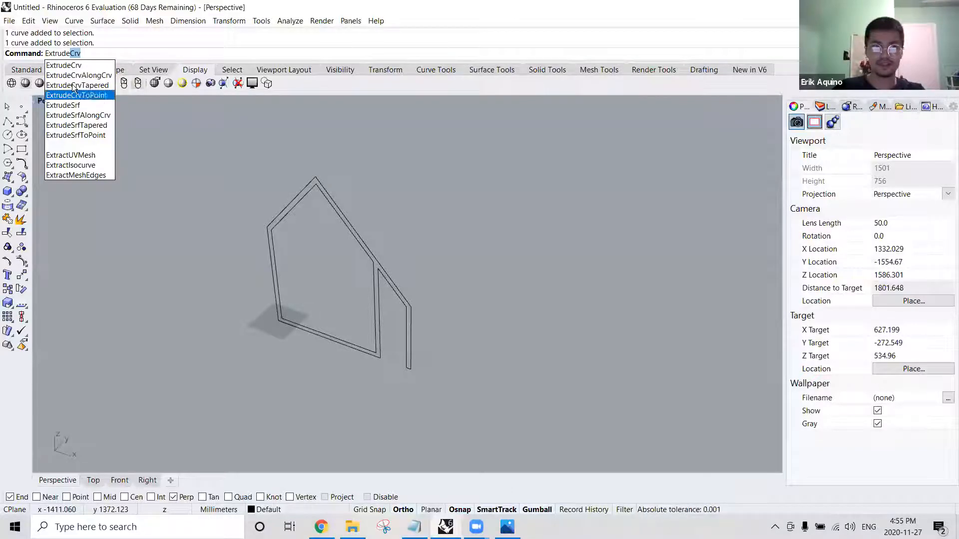
{"action": "left_click", "coordinate": [80, 66]}
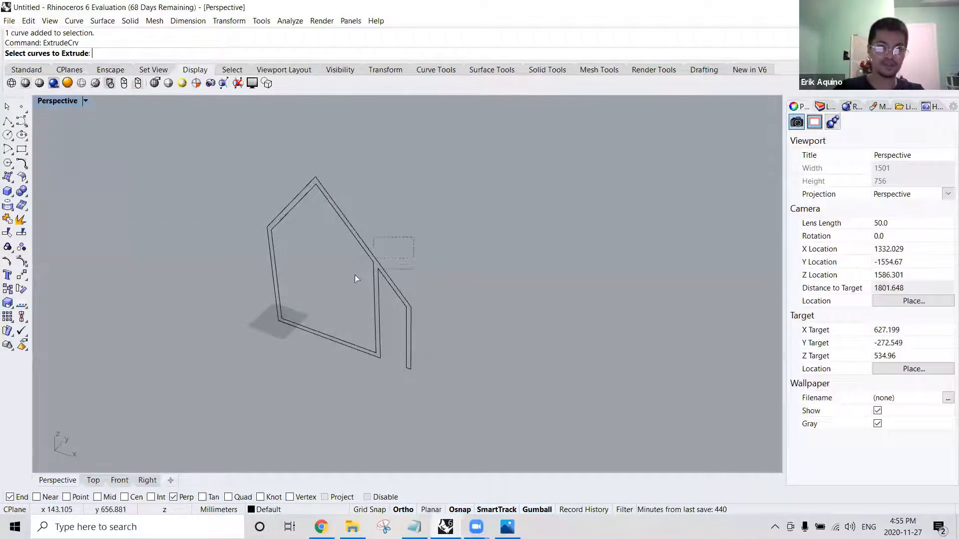
{"action": "left_click", "coordinate": [370, 254]}
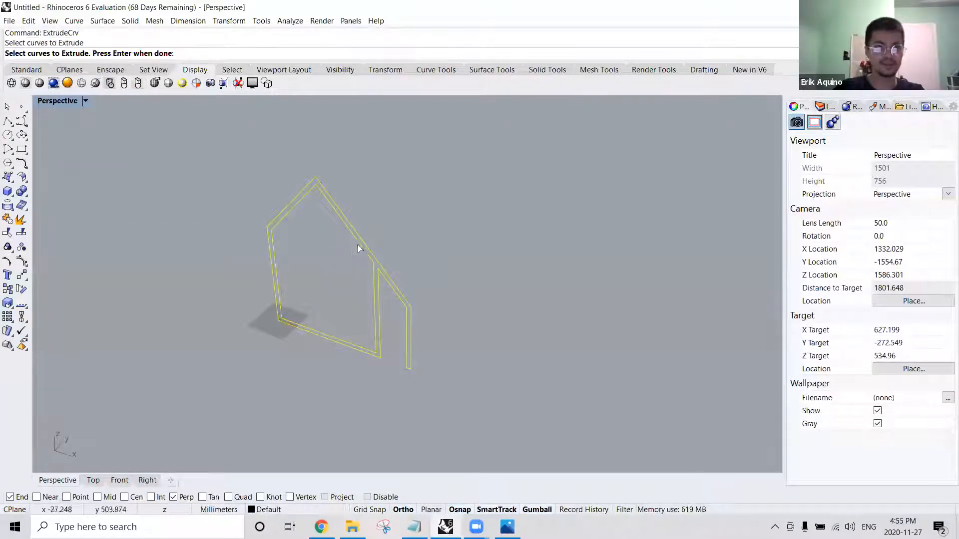
{"action": "key", "text": "Return"}
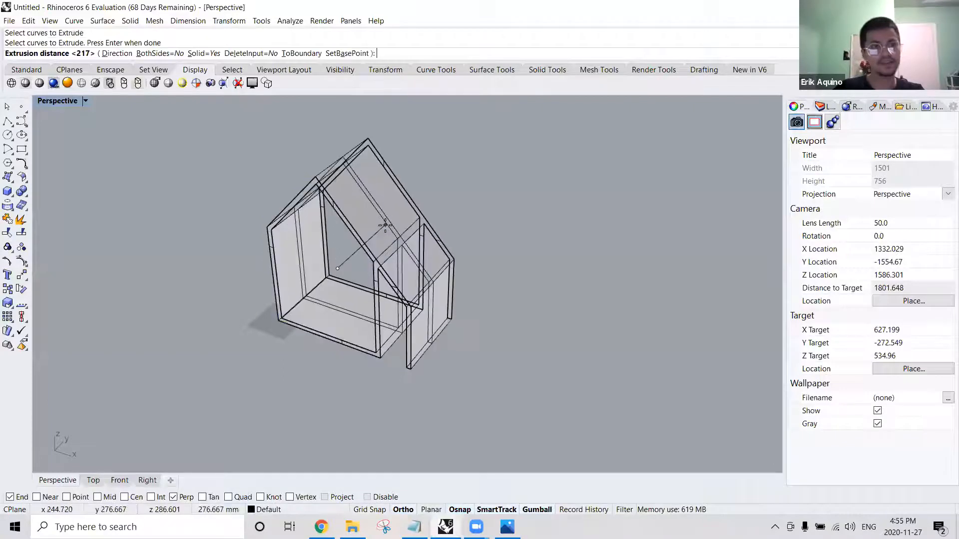
{"action": "right_click_drag", "start_coordinate": [398, 212], "coordinate": [391, 212]}
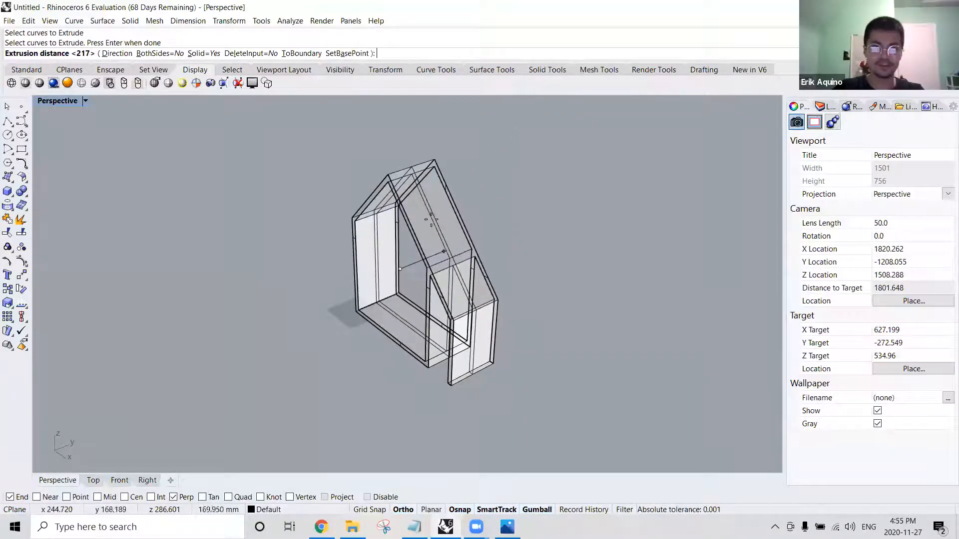
{"action": "key", "text": "alt+Tab"}
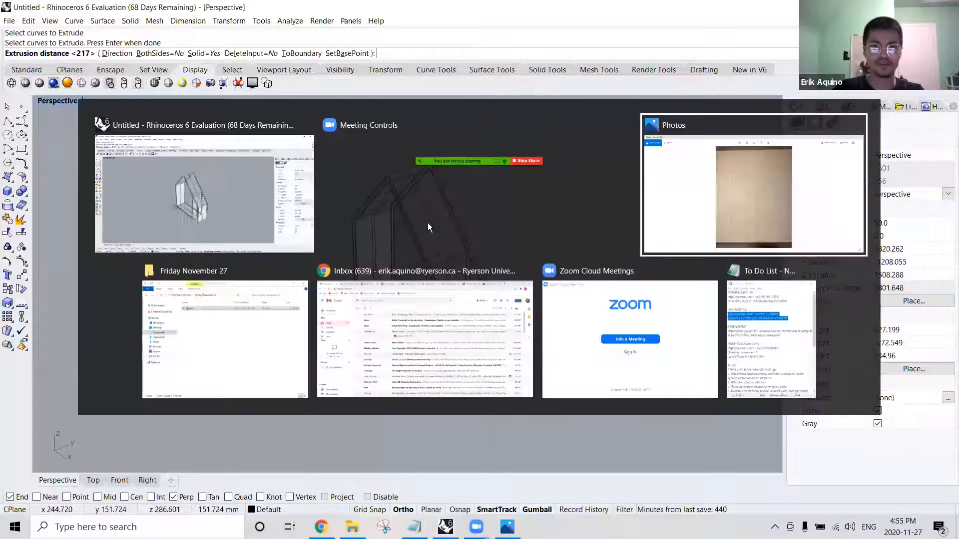
{"action": "key", "text": "alt+Tab"}
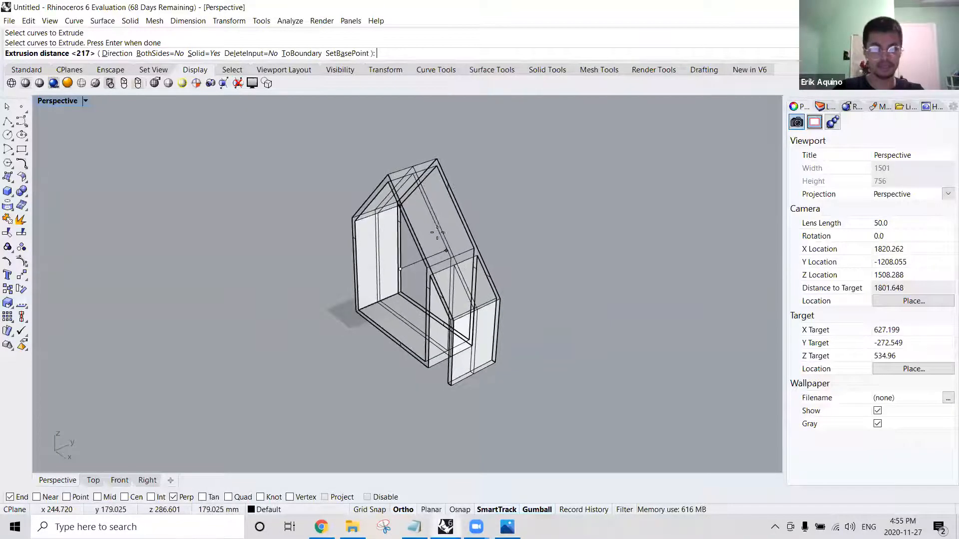
{"action": "type", "text": "180"}
{"action": "key", "text": "Return"}
{"action": "right_click_drag", "start_coordinate": [564, 268], "coordinate": [559, 246]}
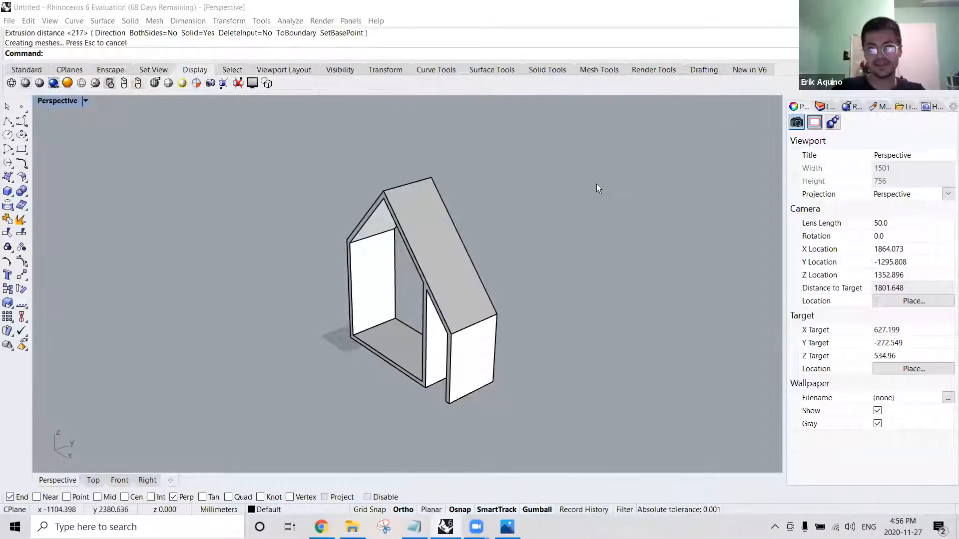
Return to the four-viewport layout and compare the extruded house with the sketch photo in all views.
{"action": "double_click", "coordinate": [64, 99]}
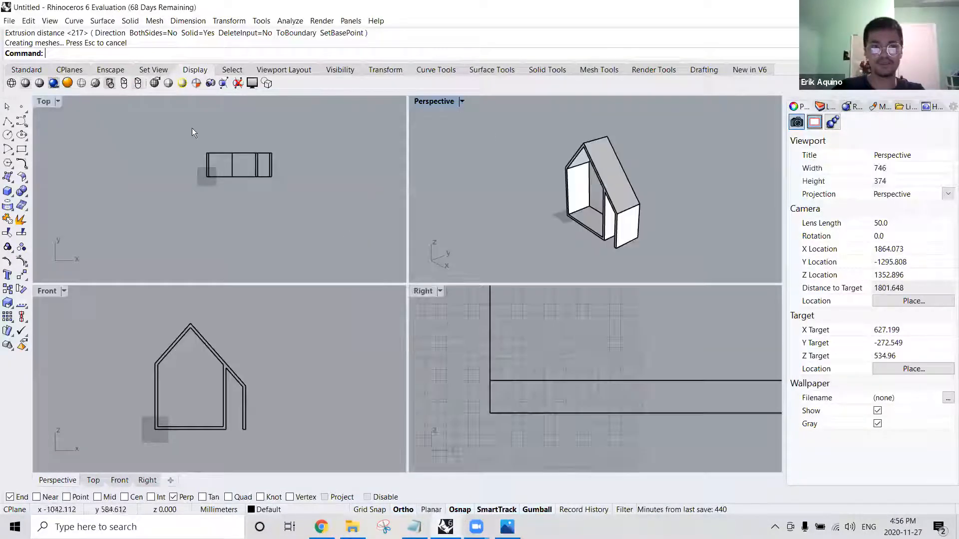
{"action": "key", "text": "alt+Tab"}
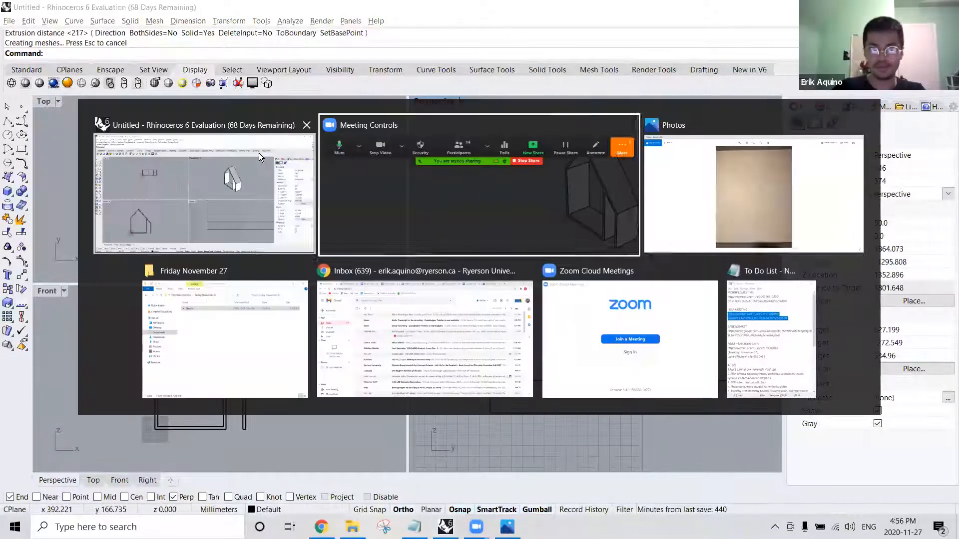
{"action": "key", "text": "alt+Tab"}
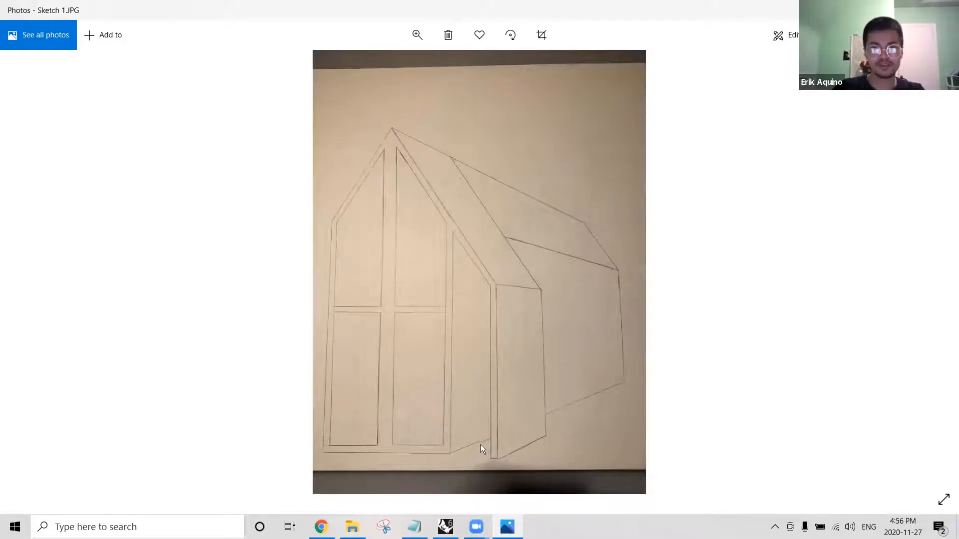
{"action": "left_click", "coordinate": [887, 10]}
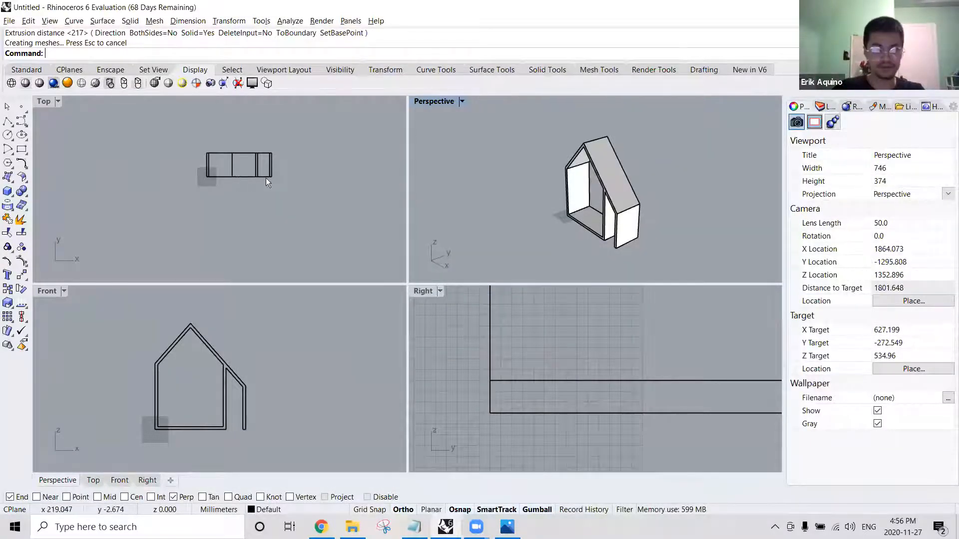
{"action": "right_click_drag", "start_coordinate": [227, 356], "coordinate": [288, 343]}
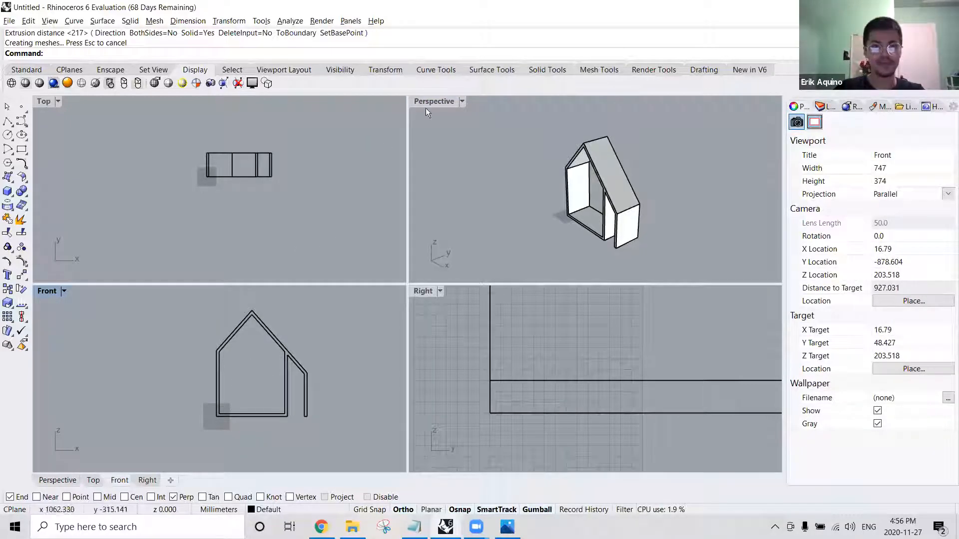
{"action": "right_click_drag", "start_coordinate": [513, 176], "coordinate": [520, 158]}
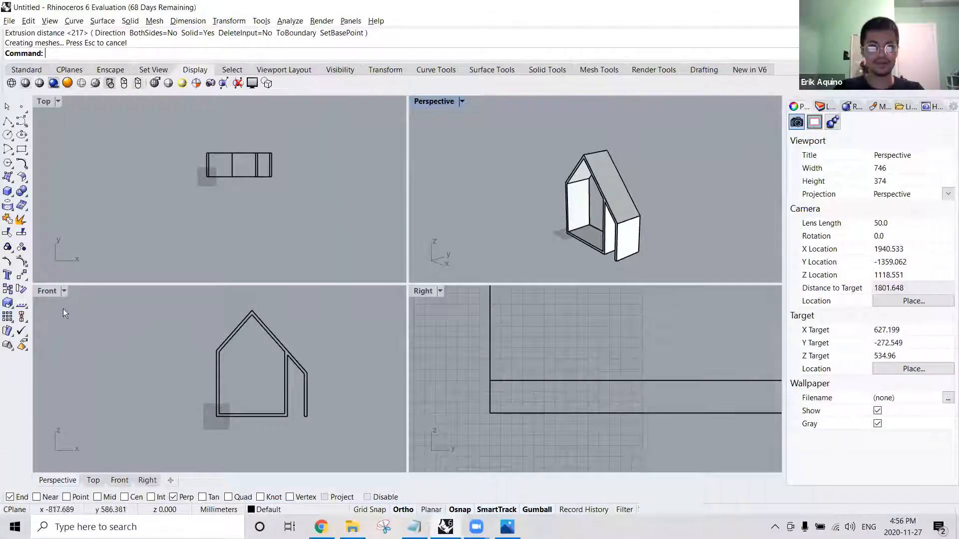
{"action": "scroll", "coordinate": [485, 357], "scroll_direction": "down", "scroll_amount": 15}
{"action": "right_click_drag", "start_coordinate": [502, 360], "coordinate": [528, 384]}
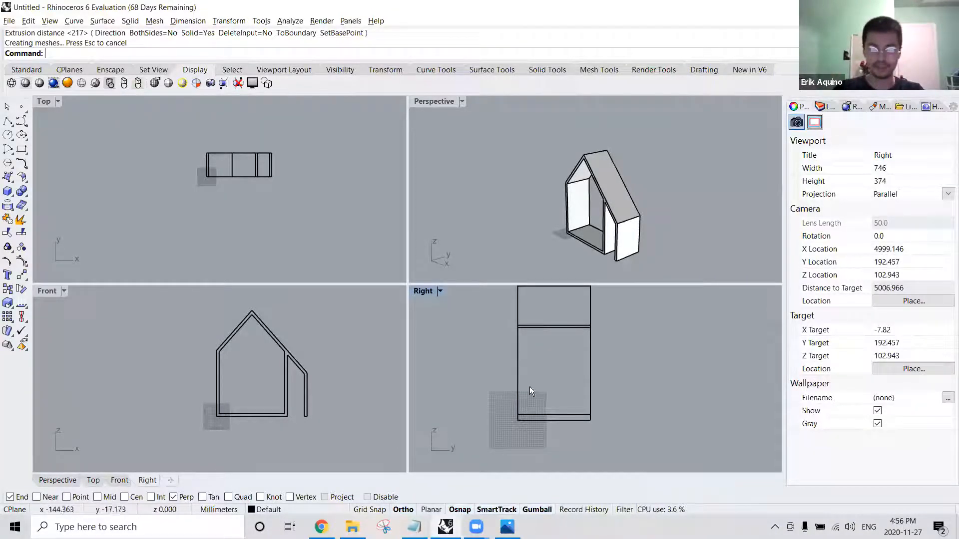
{"action": "right_click_drag", "start_coordinate": [644, 168], "coordinate": [639, 174]}
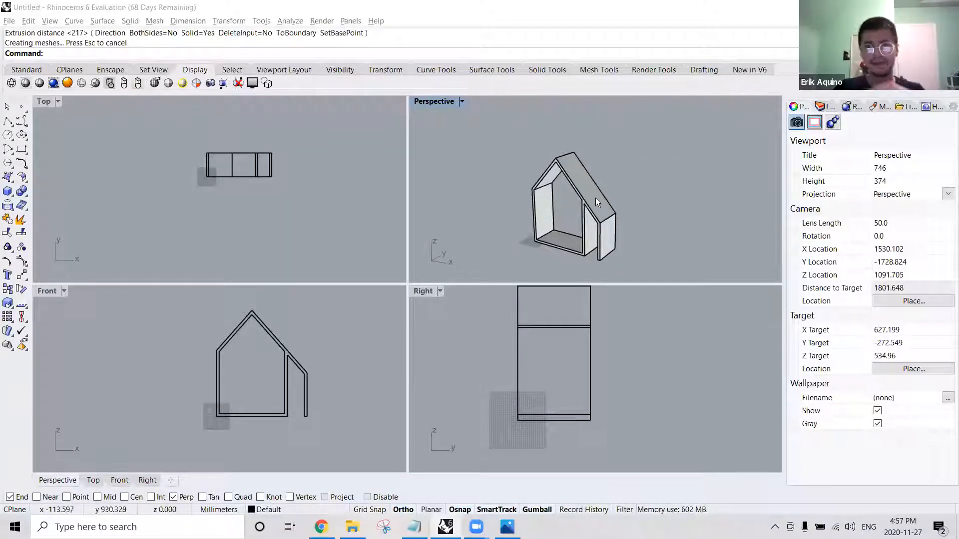
{"action": "right_click_drag", "start_coordinate": [591, 172], "coordinate": [539, 150]}
Offset the closed inner house outline 15 mm outward in the maximized Front viewport.
{"action": "scroll", "coordinate": [565, 159], "scroll_direction": "up", "scroll_amount": 3}
{"action": "left_click", "coordinate": [569, 160]}
{"action": "key", "text": "Escape"}
{"action": "left_click", "coordinate": [520, 135]}
{"action": "left_click", "coordinate": [540, 168]}
{"action": "left_click", "coordinate": [539, 150]}
{"action": "key", "text": "Return"}
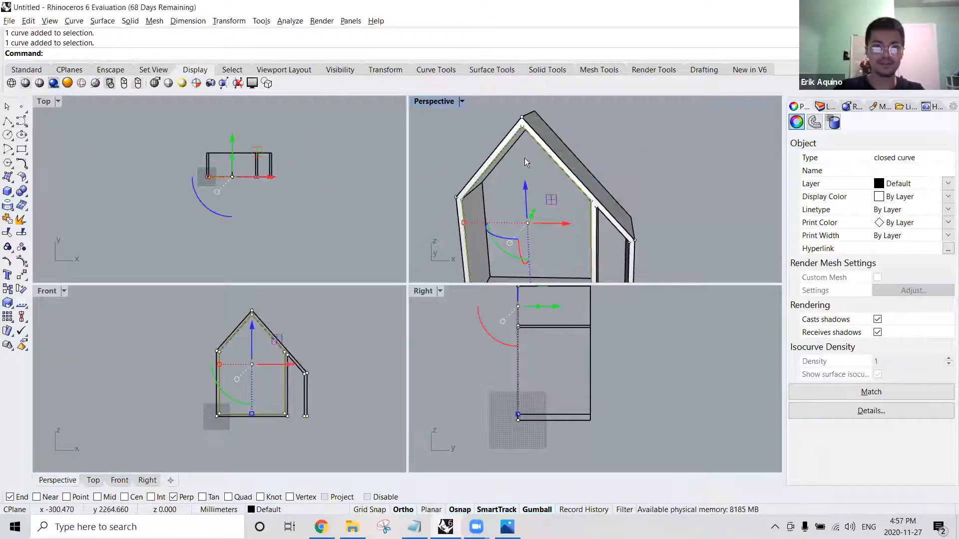
{"action": "scroll", "coordinate": [216, 375], "scroll_direction": "up", "scroll_amount": 4}
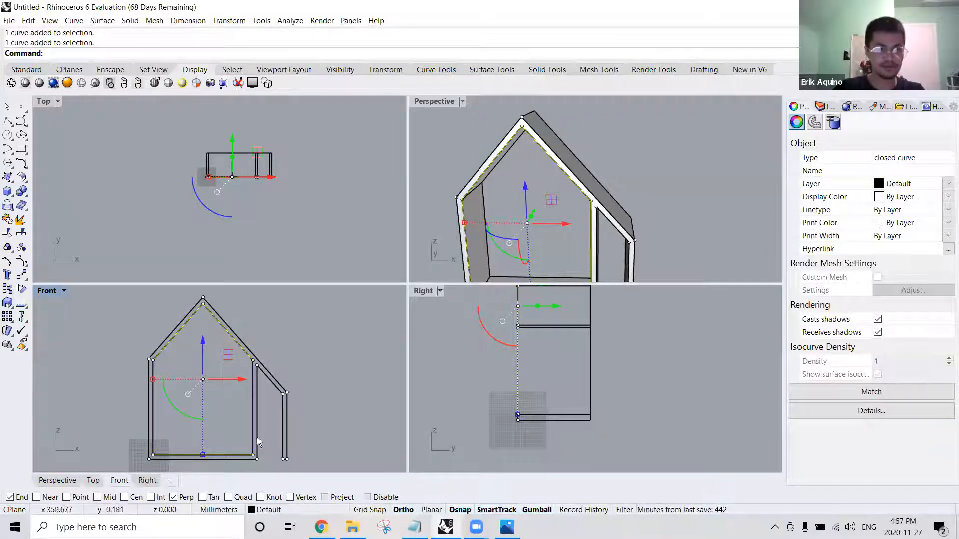
{"action": "double_click", "coordinate": [47, 291]}
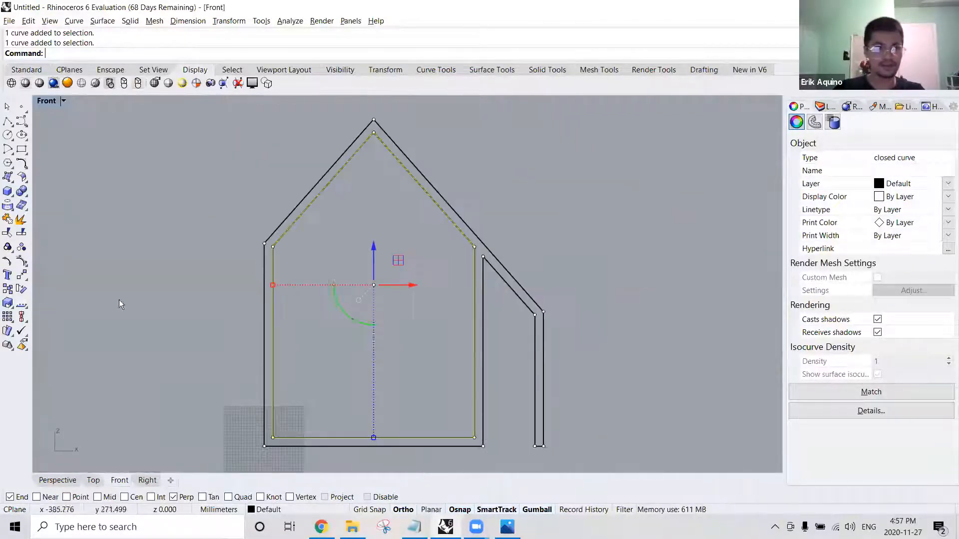
{"action": "type", "text": "ffset"}
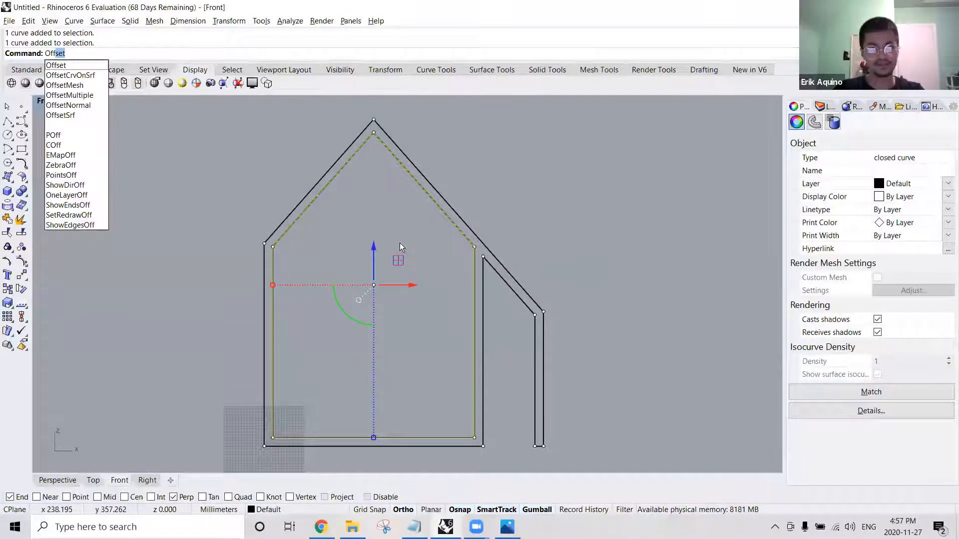
{"action": "key", "text": "Return"}
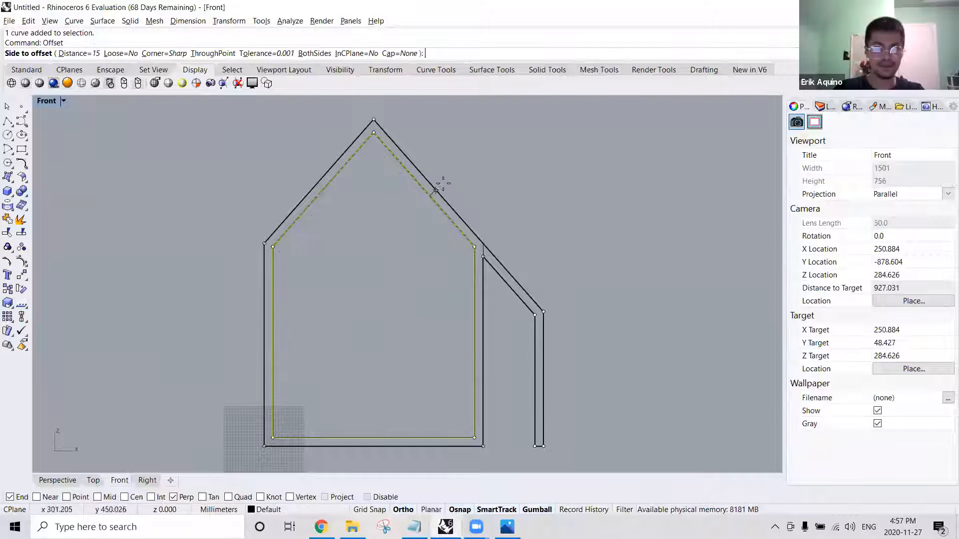
{"action": "left_click", "coordinate": [483, 157]}
Move the inner outline and its outward offset together from the front ridge point to the rear end of the extruded roof's ridge.
{"action": "left_click", "coordinate": [422, 175], "text": "shift"}
{"action": "left_click", "coordinate": [455, 205]}
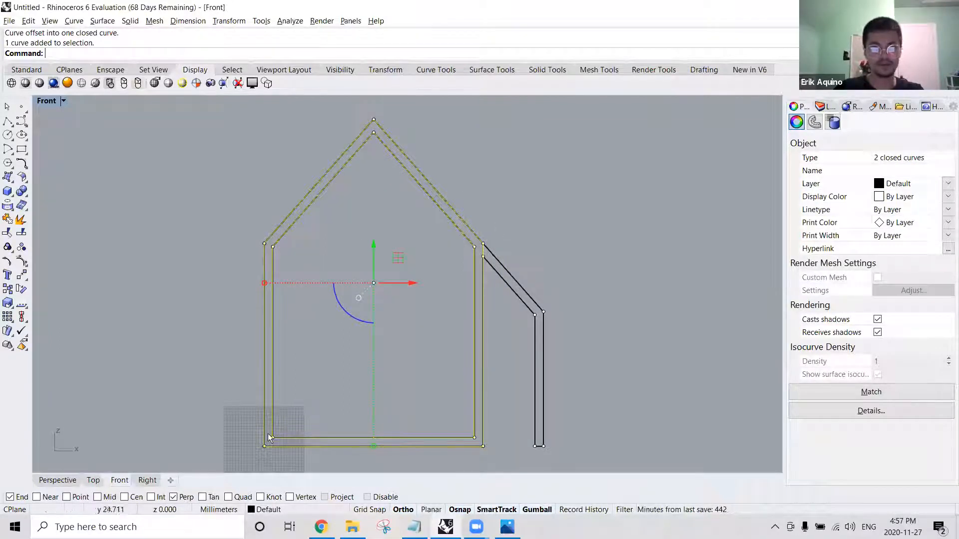
{"action": "left_click", "coordinate": [57, 480]}
{"action": "right_click_drag", "start_coordinate": [264, 371], "coordinate": [308, 207]}
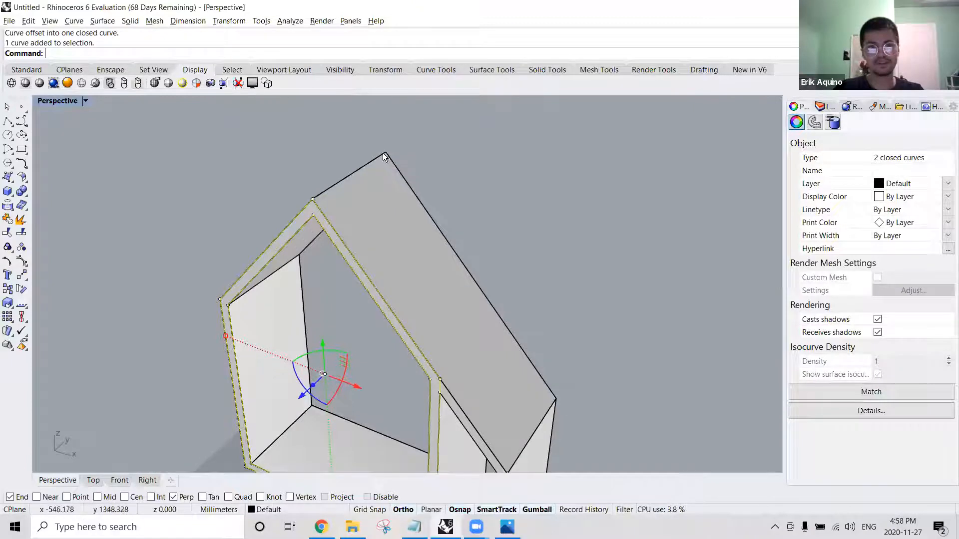
{"action": "scroll", "coordinate": [383, 153], "scroll_direction": "down", "scroll_amount": 2}
{"action": "right_click_drag", "start_coordinate": [384, 154], "coordinate": [366, 155]}
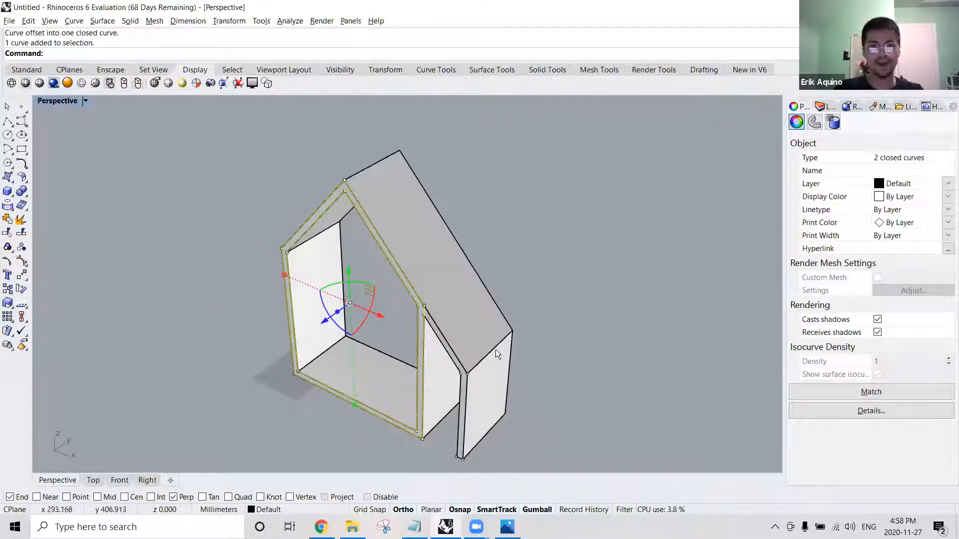
{"action": "type", "text": "move"}
{"action": "key", "text": "Return"}
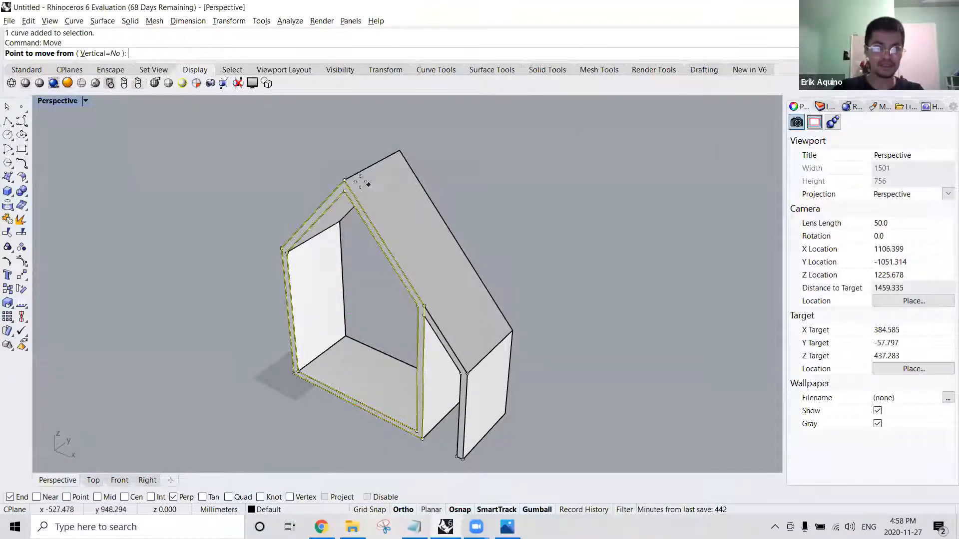
{"action": "left_click", "coordinate": [345, 179]}
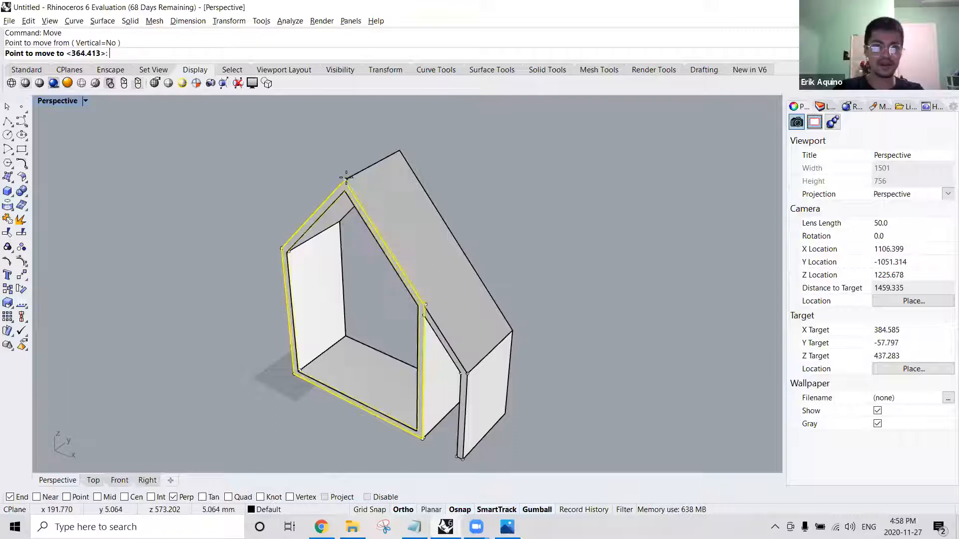
{"action": "left_click", "coordinate": [398, 150]}
Extrude the two moved house outlines 800 mm backwards as a solid to form the main body behind the front section.
{"action": "right_click_drag", "start_coordinate": [592, 247], "coordinate": [446, 222]}
{"action": "type", "text": "ExtrudeCrv"}
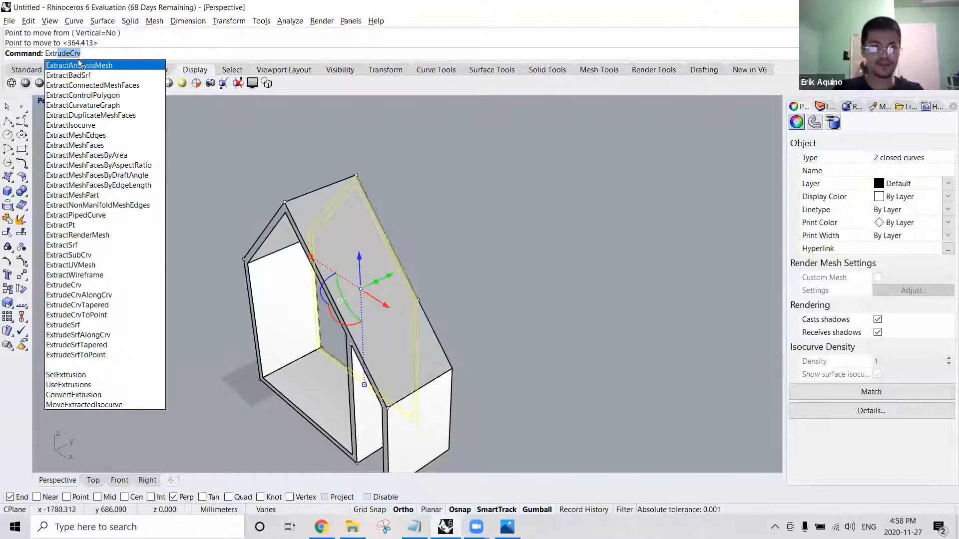
{"action": "key", "text": "Return"}
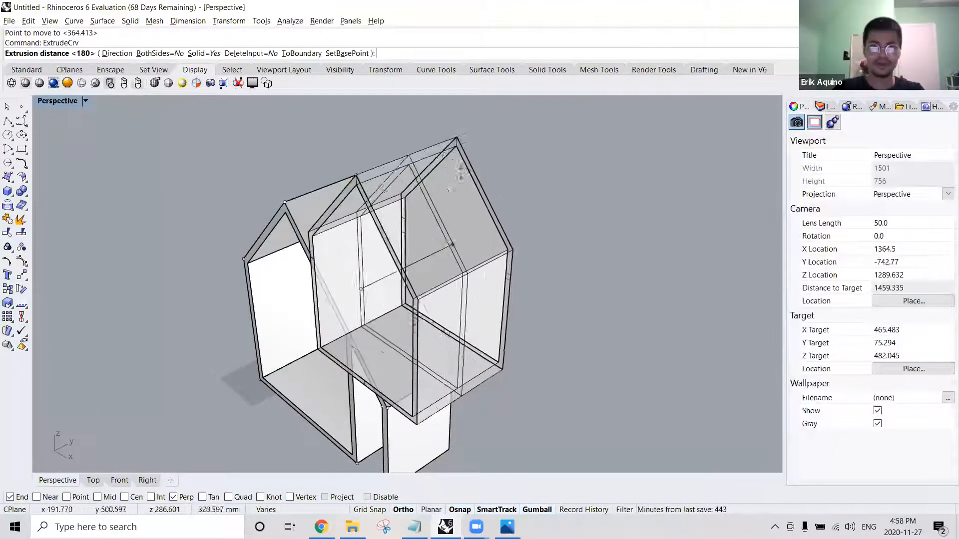
{"action": "right_click_drag", "start_coordinate": [540, 167], "coordinate": [530, 139]}
{"action": "right_click_drag", "start_coordinate": [637, 223], "coordinate": [560, 197], "text": "shift"}
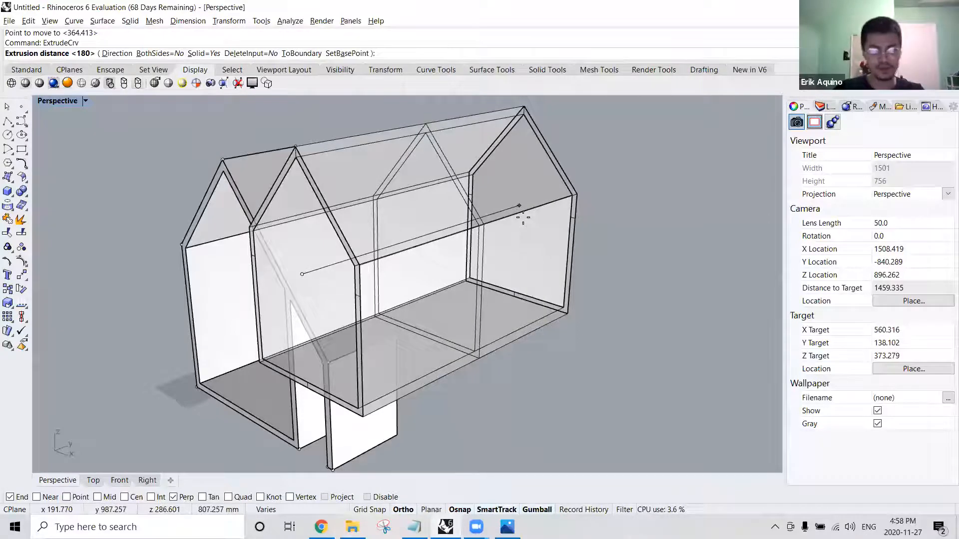
{"action": "type", "text": "800"}
{"action": "key", "text": "Return"}
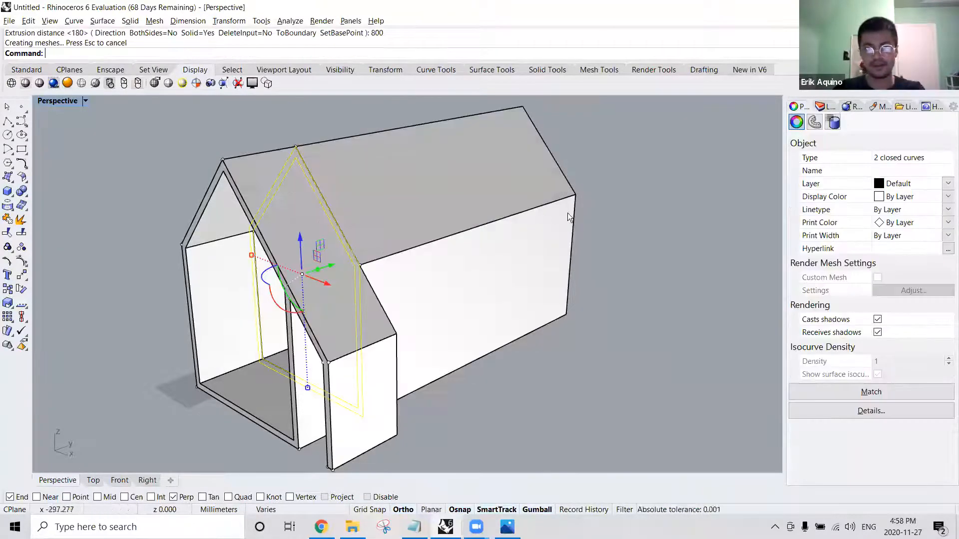
{"action": "right_click_drag", "start_coordinate": [533, 274], "coordinate": [438, 288]}
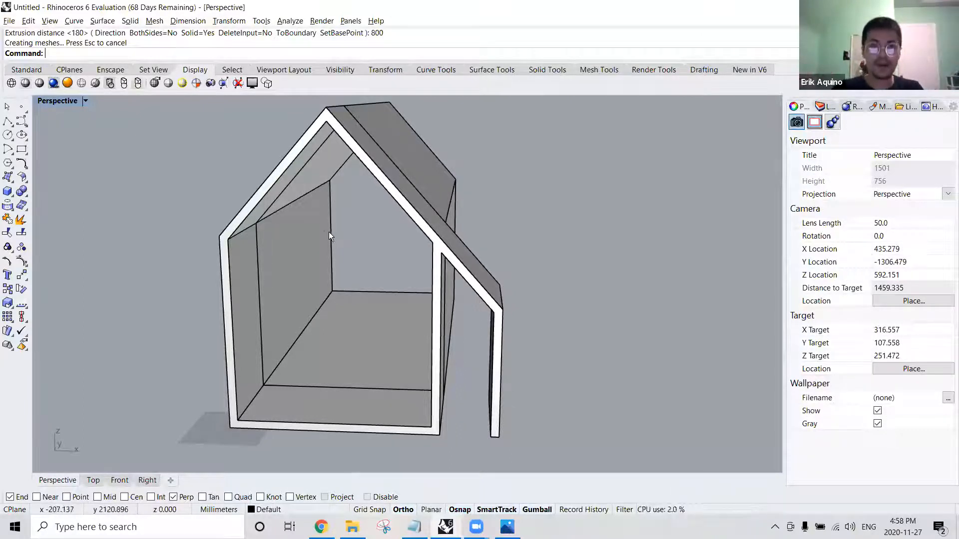
{"action": "right_click_drag", "start_coordinate": [340, 238], "coordinate": [352, 255], "text": "shift"}
{"action": "right_click_drag", "start_coordinate": [457, 241], "coordinate": [455, 198]}
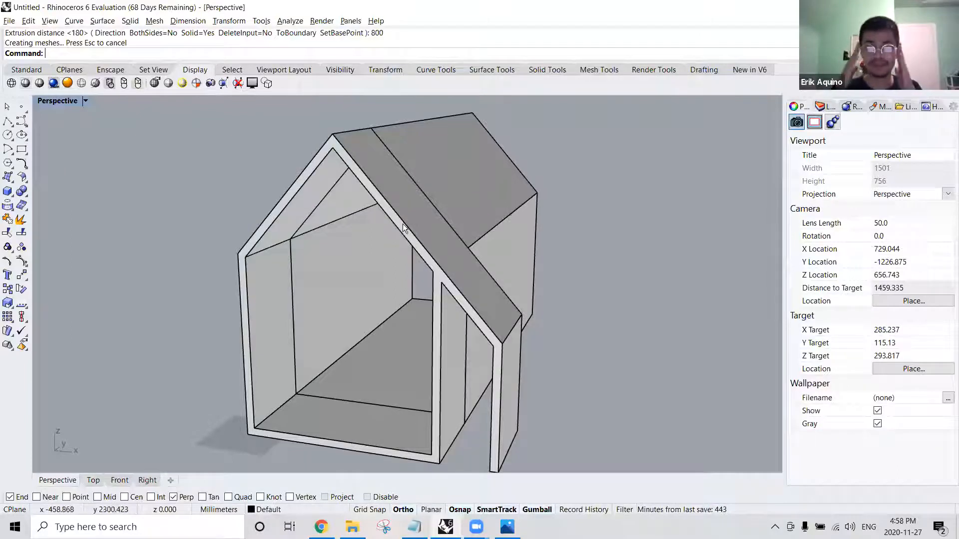
Inspect the rear main body against the front section from several angles and compare the house with the sketch photo.
{"action": "left_click", "coordinate": [465, 184]}
{"action": "right_click_drag", "start_coordinate": [465, 184], "coordinate": [240, 243]}
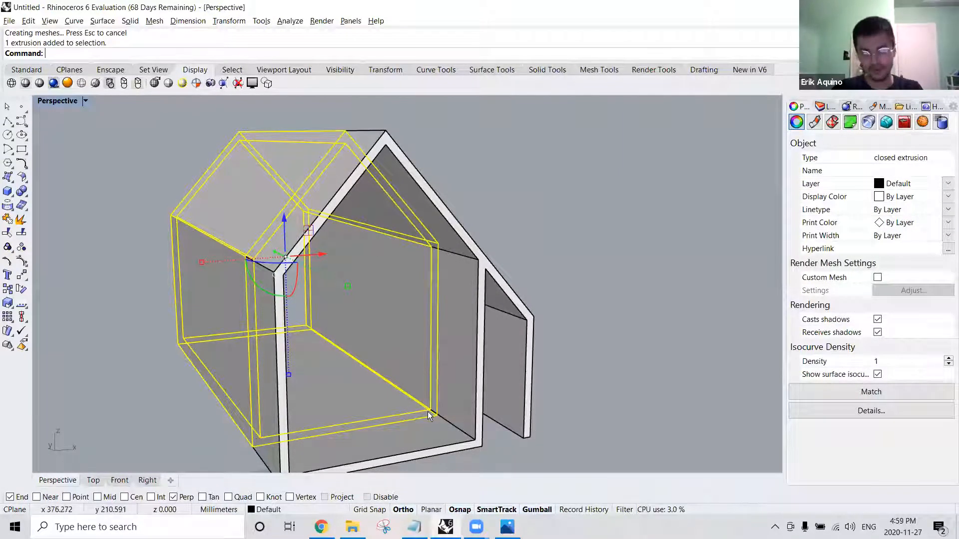
{"action": "right_click_drag", "start_coordinate": [393, 417], "coordinate": [286, 371]}
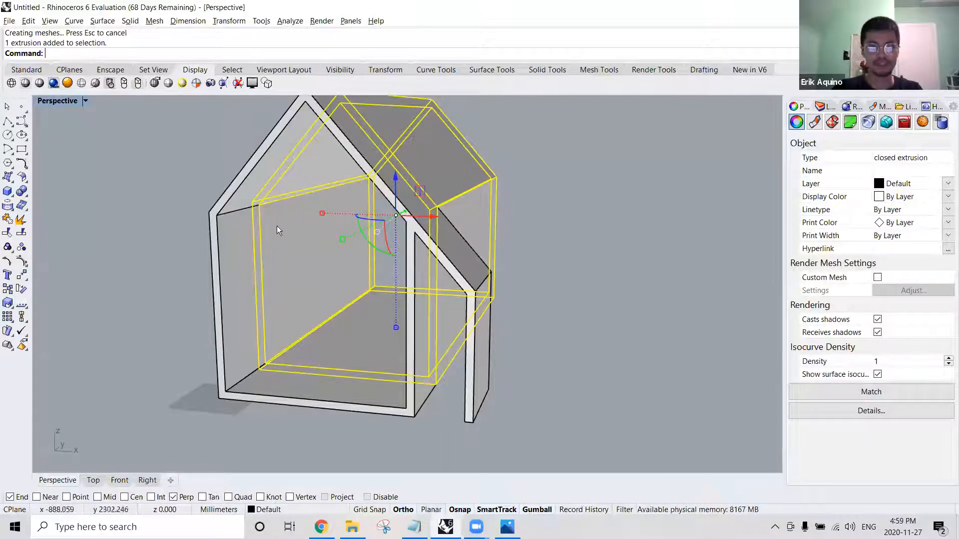
{"action": "right_click_drag", "start_coordinate": [287, 239], "coordinate": [209, 217]}
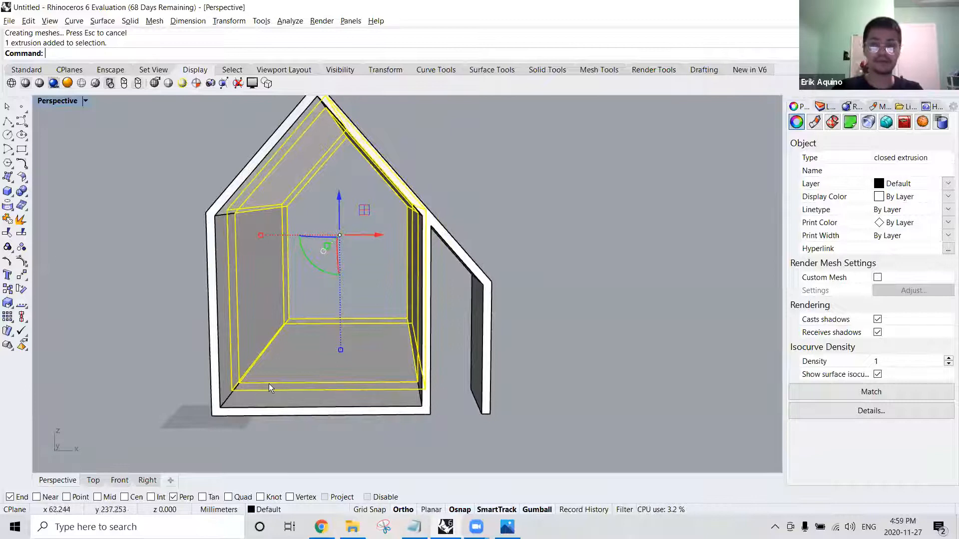
{"action": "right_click_drag", "start_coordinate": [270, 379], "coordinate": [246, 387]}
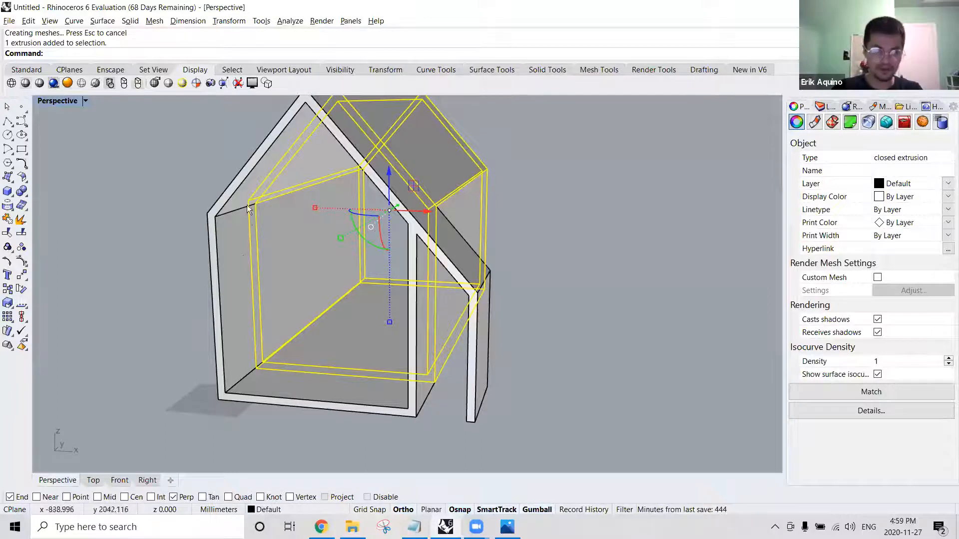
{"action": "right_click_drag", "start_coordinate": [258, 198], "coordinate": [299, 163]}
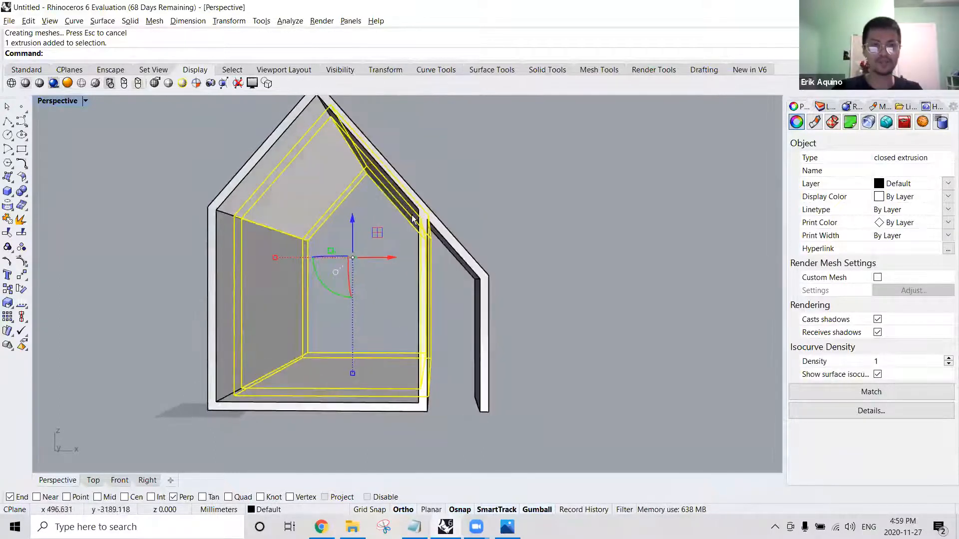
{"action": "right_click_drag", "start_coordinate": [450, 261], "coordinate": [412, 260]}
{"action": "left_click", "coordinate": [675, 304]}
{"action": "left_click", "coordinate": [599, 258]}
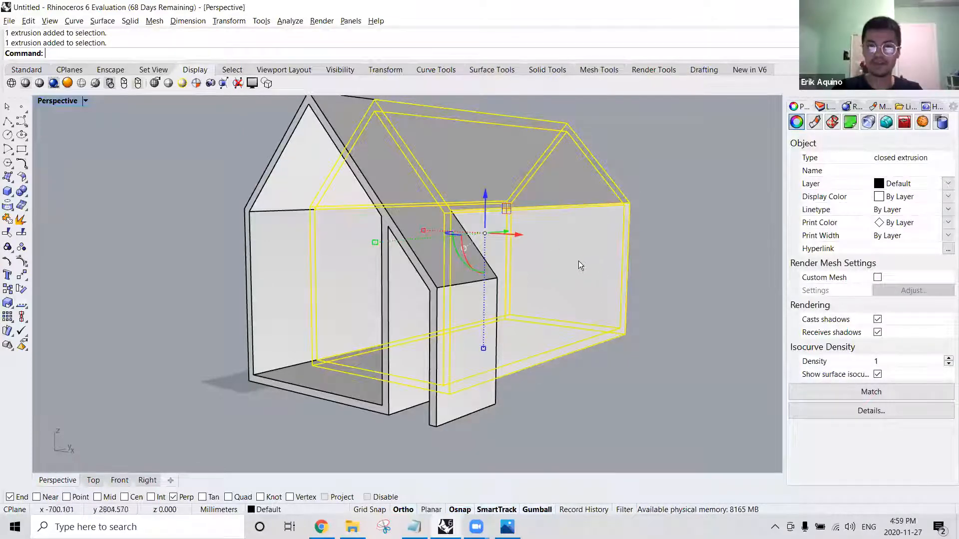
{"action": "scroll", "coordinate": [579, 263], "scroll_direction": "down", "scroll_amount": 3}
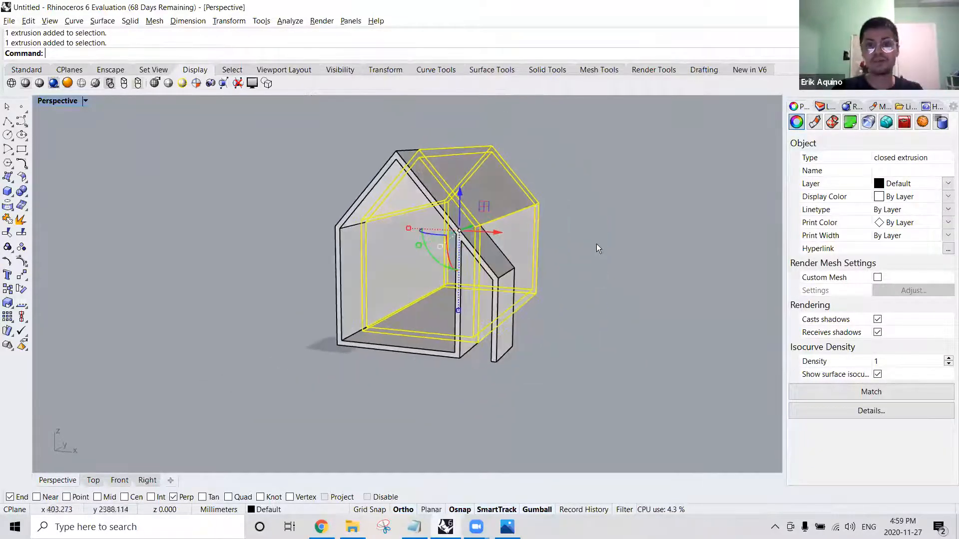
{"action": "left_click", "coordinate": [588, 237]}
{"action": "right_click_drag", "start_coordinate": [588, 236], "coordinate": [476, 131]}
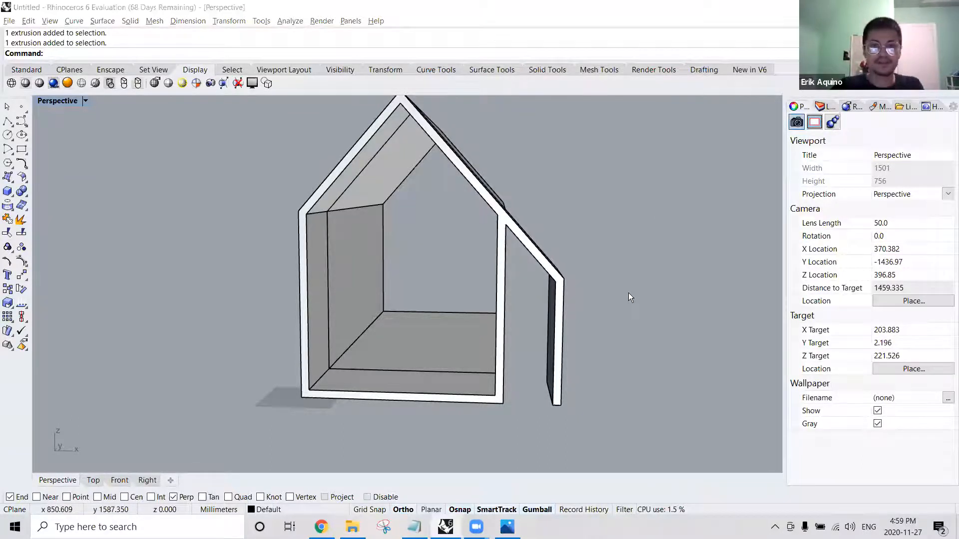
{"action": "right_click_drag", "start_coordinate": [537, 112], "coordinate": [463, 238]}
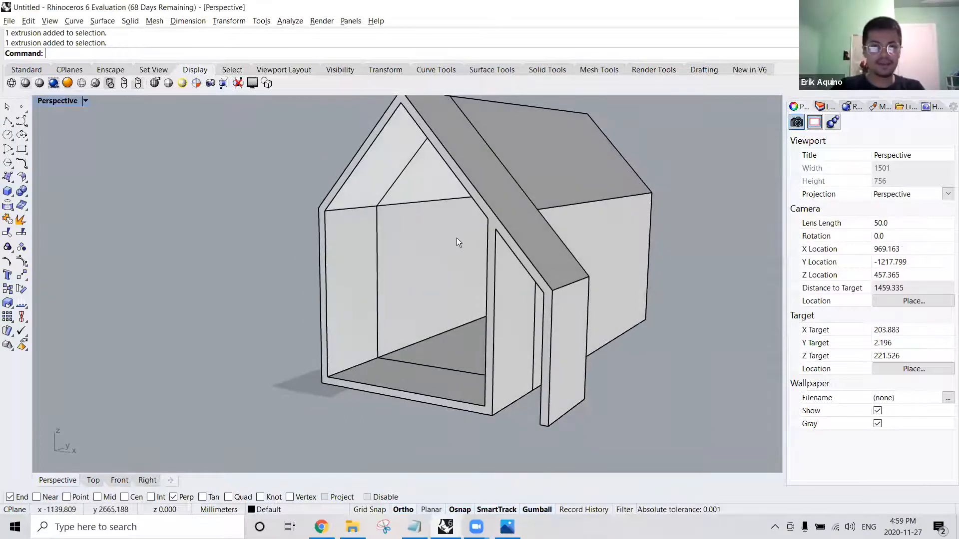
{"action": "key", "text": "alt+Tab"}
{"action": "key", "text": "alt+Tab"}
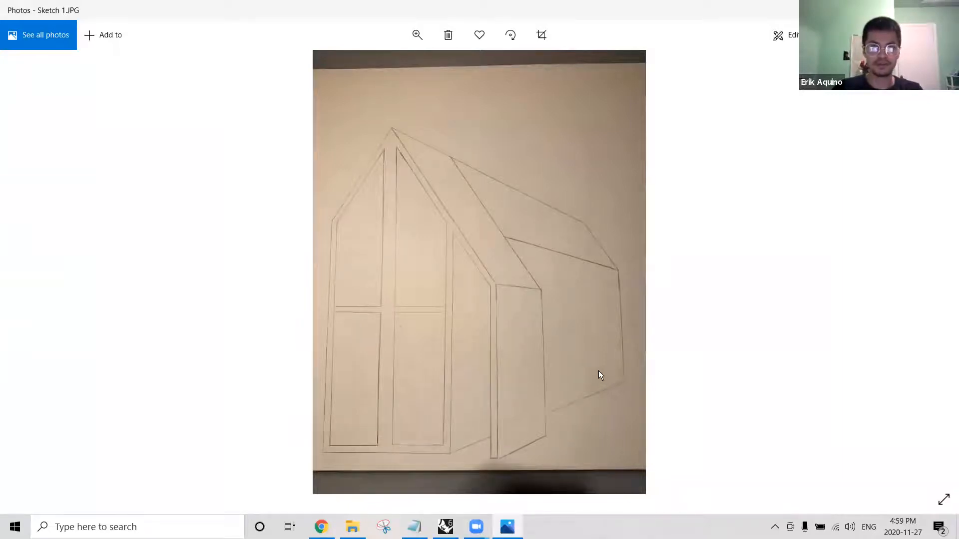
{"action": "key", "text": "alt+Tab"}
Delete the leftover closed house outline curves where the rear main body meets the front section.
{"action": "right_click_drag", "start_coordinate": [636, 281], "coordinate": [225, 150]}
{"action": "left_click", "coordinate": [397, 223]}
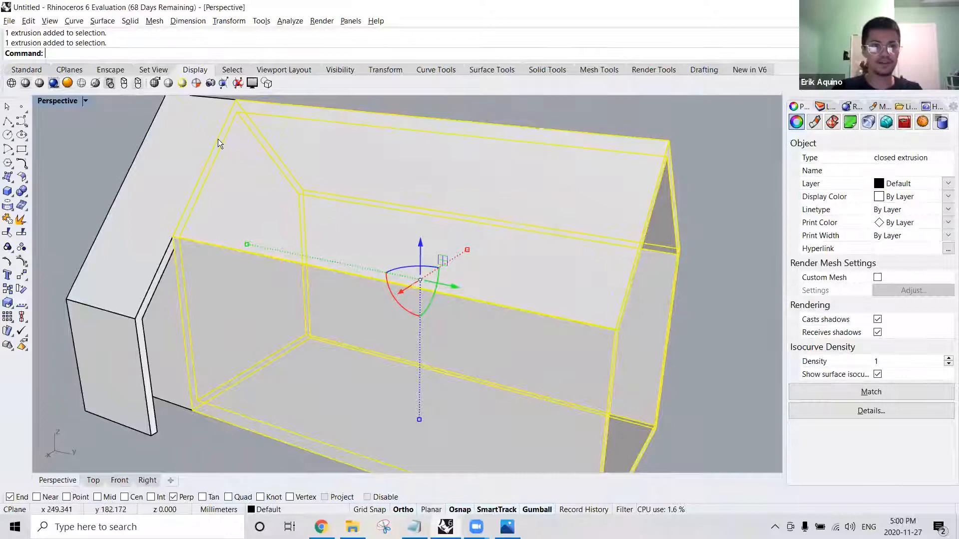
{"action": "left_click", "coordinate": [218, 140]}
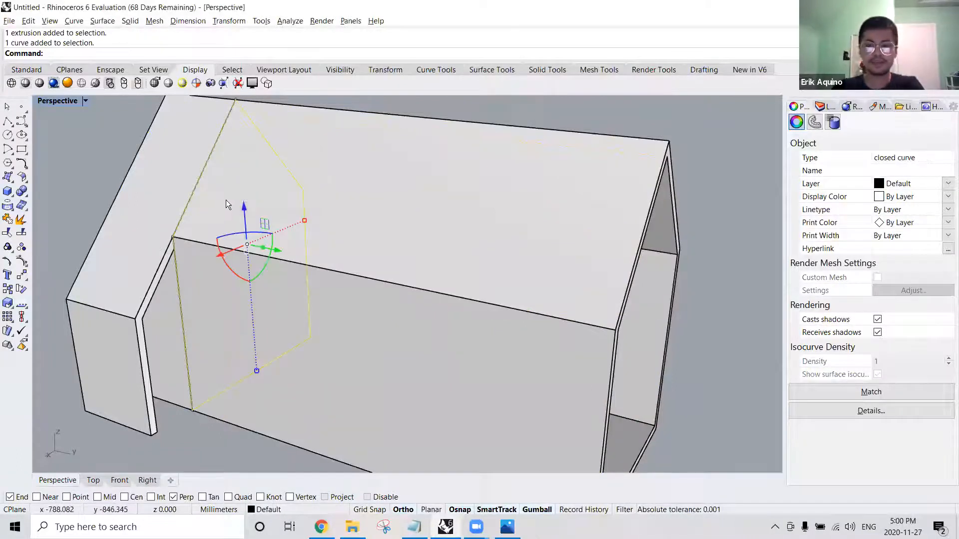
{"action": "key", "text": "Delete"}
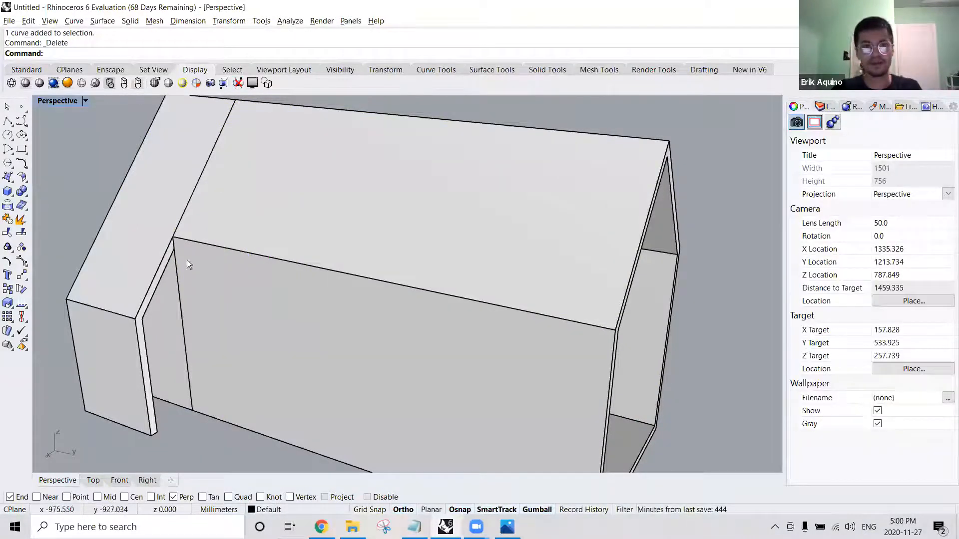
{"action": "right_click_drag", "start_coordinate": [402, 264], "coordinate": [288, 219]}
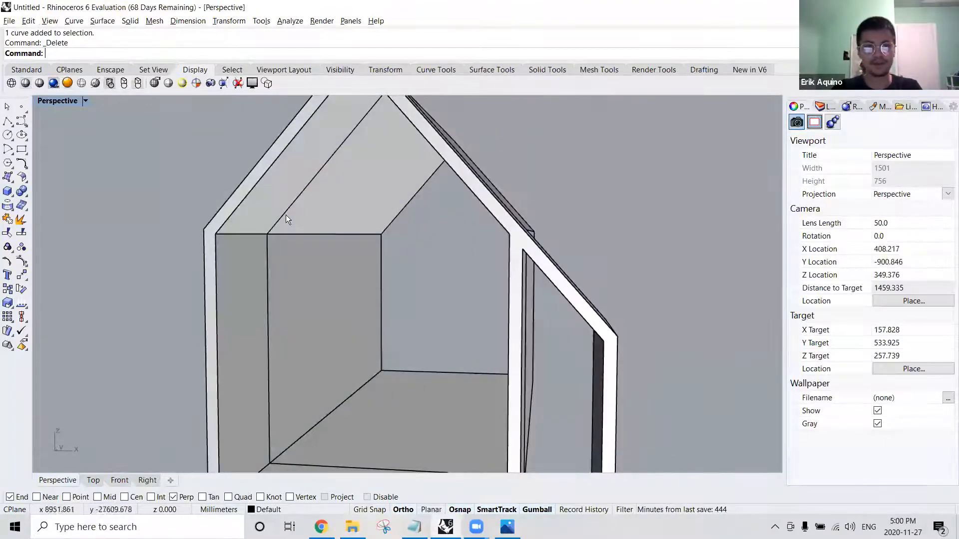
{"action": "left_click", "coordinate": [286, 215]}
{"action": "key", "text": "Escape"}
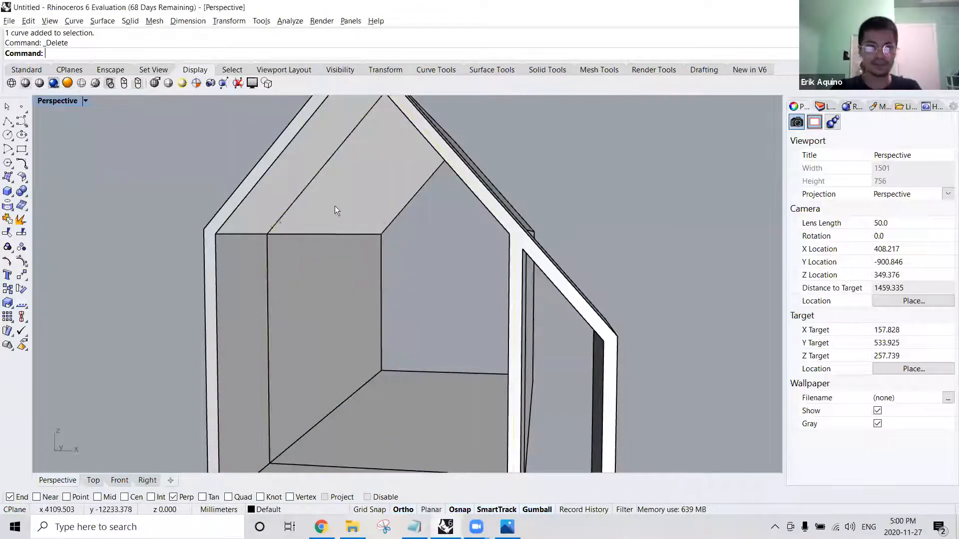
Duplicate the five outer edges of the main body's open rear end as curves with DupEdge.
{"action": "scroll", "coordinate": [275, 224], "scroll_direction": "down", "scroll_amount": 2}
{"action": "right_click_drag", "start_coordinate": [275, 224], "coordinate": [582, 184]}
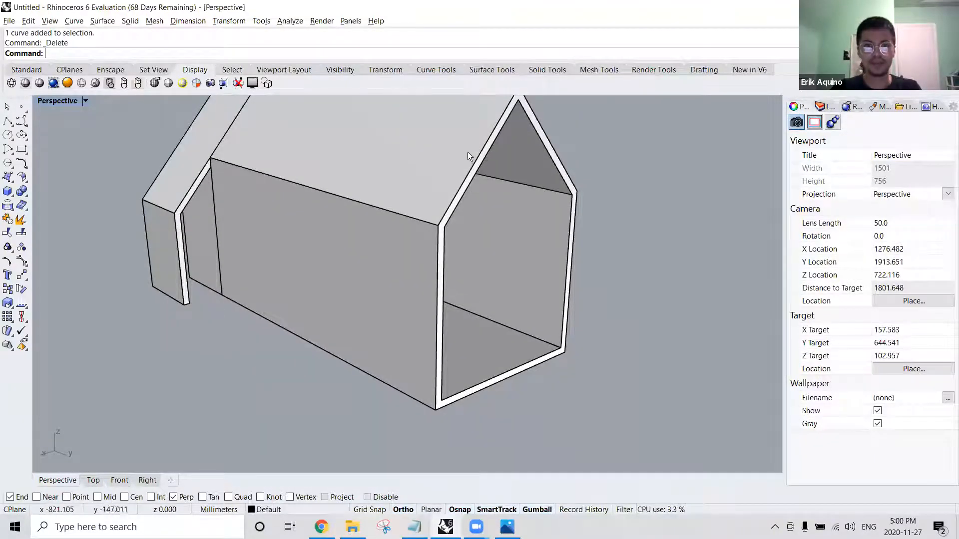
{"action": "right_click_drag", "start_coordinate": [484, 136], "coordinate": [542, 170], "text": "shift"}
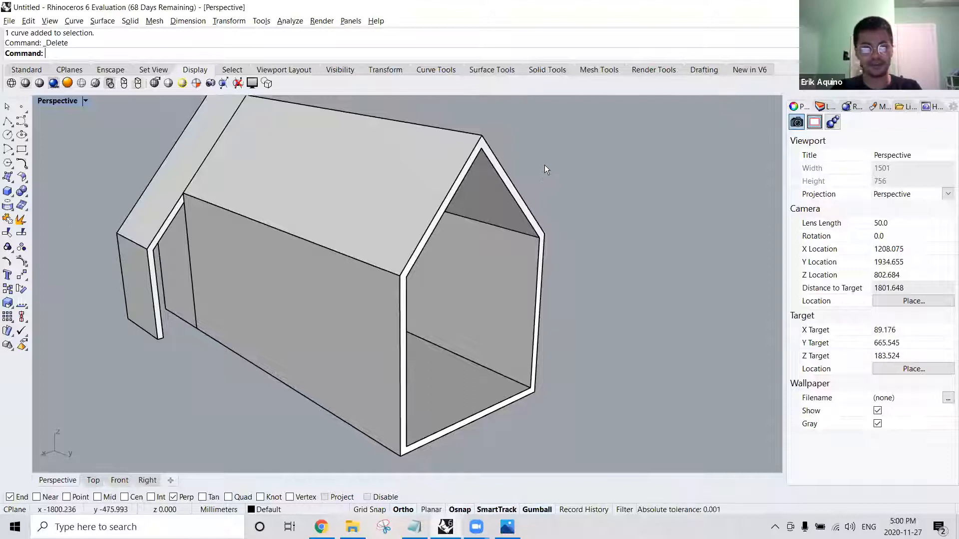
{"action": "type", "text": "DupEdge"}
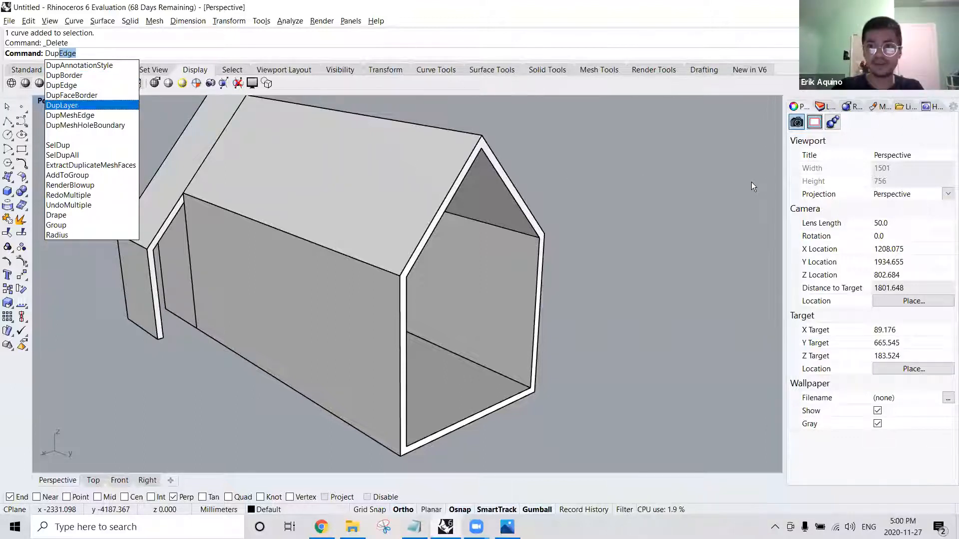
{"action": "key", "text": "Down"}
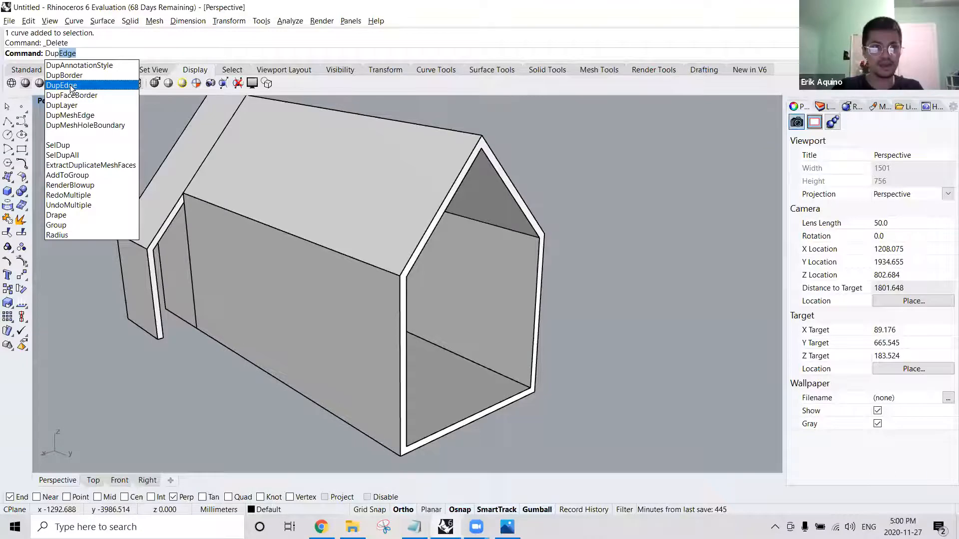
{"action": "key", "text": "Return"}
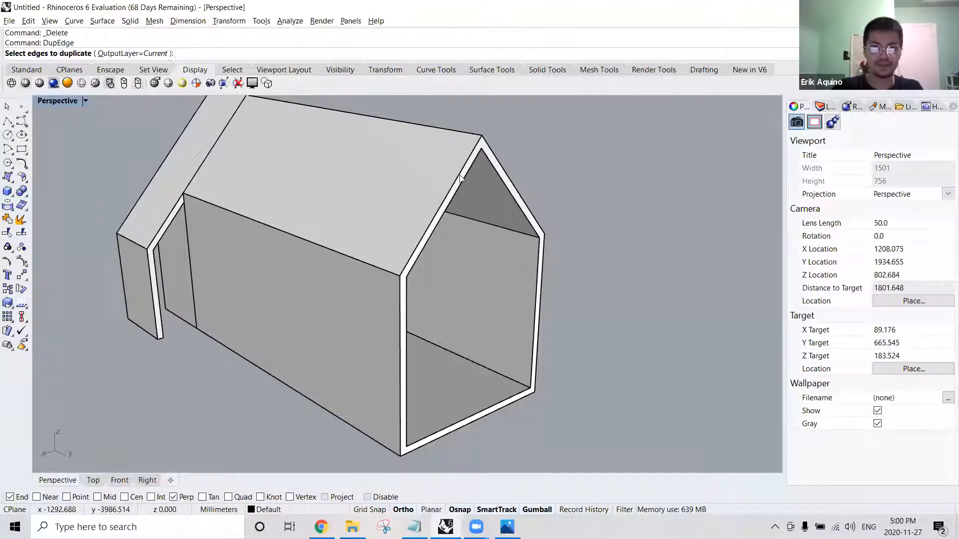
{"action": "left_click", "coordinate": [476, 159]}
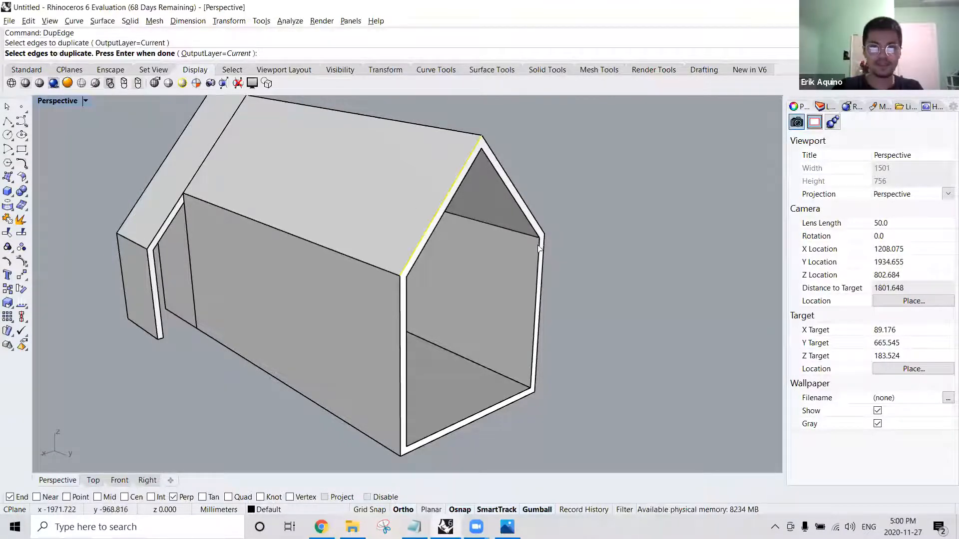
{"action": "left_click", "coordinate": [499, 165]}
{"action": "left_click", "coordinate": [533, 376]}
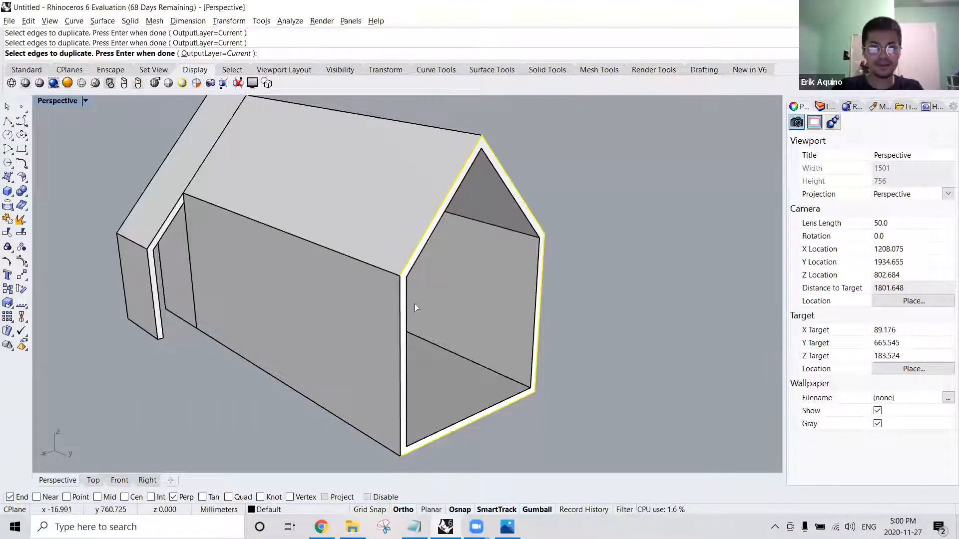
{"action": "left_click", "coordinate": [402, 298]}
{"action": "right_click_drag", "start_coordinate": [419, 299], "coordinate": [460, 314]}
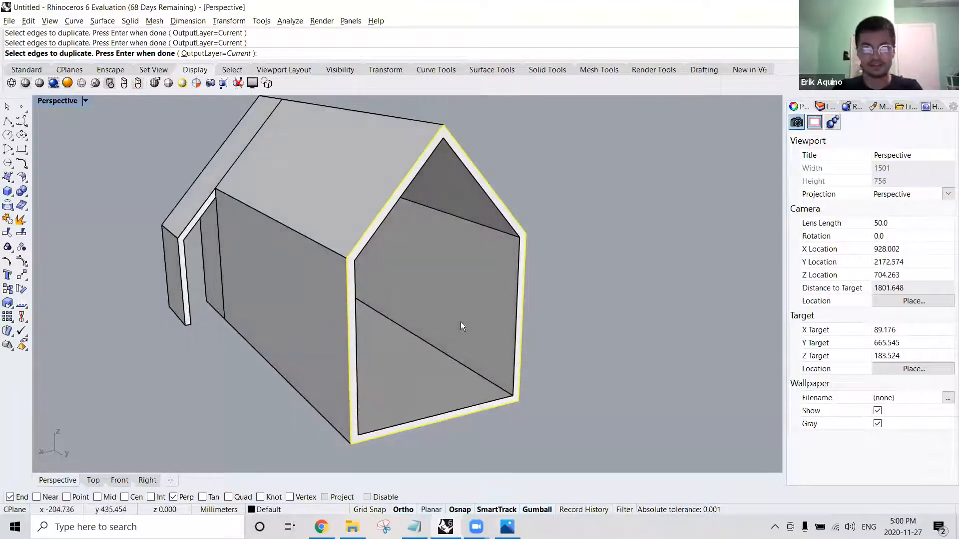
{"action": "key", "text": "Return"}
Extrude the five duplicated edge curves 25 mm outward as a solid to close off the rear of the house.
{"action": "right_click_drag", "start_coordinate": [459, 213], "coordinate": [402, 218]}
{"action": "right_click_drag", "start_coordinate": [530, 220], "coordinate": [516, 406]}
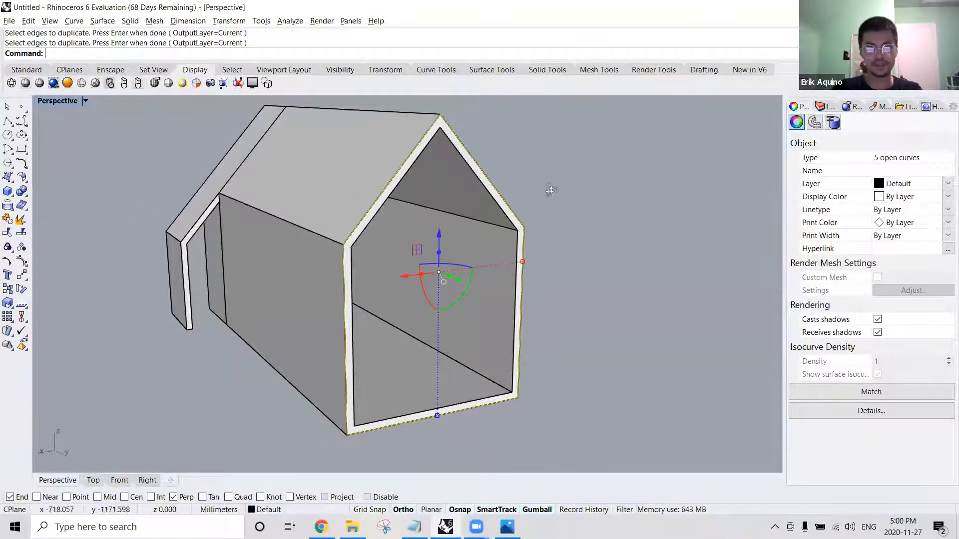
{"action": "right_click_drag", "start_coordinate": [535, 202], "coordinate": [560, 165]}
{"action": "type", "text": "ExtrudeCrv"}
{"action": "key", "text": "Return"}
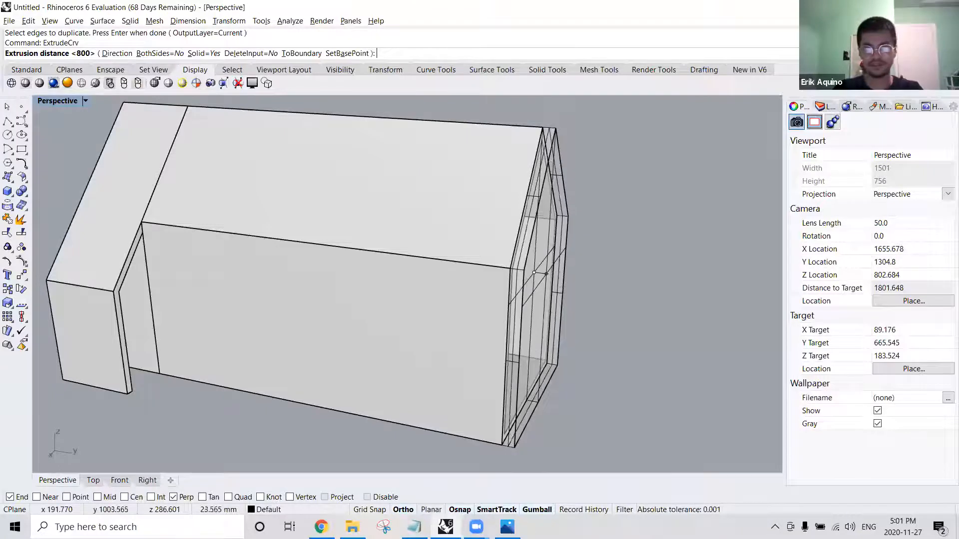
{"action": "type", "text": "25"}
{"action": "key", "text": "Return"}
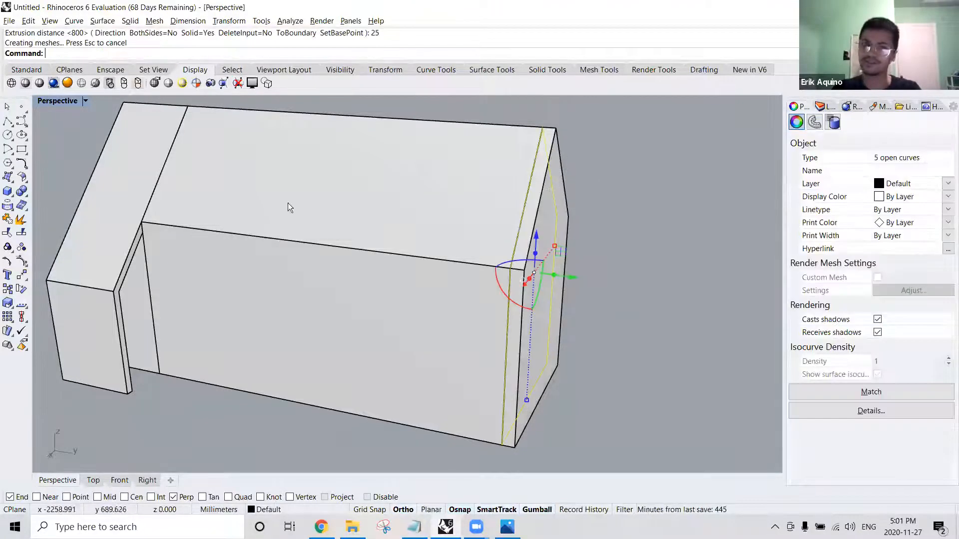
{"action": "key", "text": "Escape"}
Check the front window framing in the sketch photo and show the house front in the Front viewport.
{"action": "right_click_drag", "start_coordinate": [397, 207], "coordinate": [409, 294]}
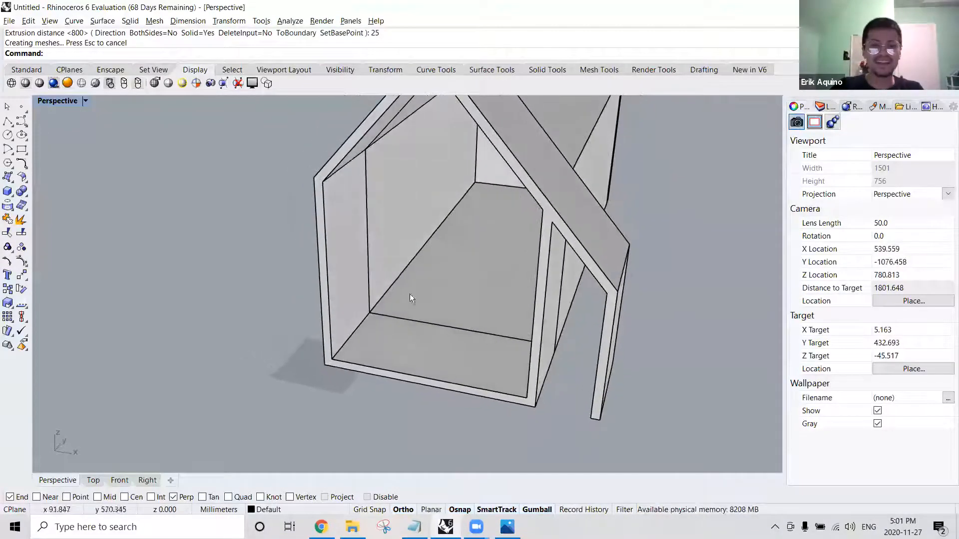
{"action": "key", "text": "alt+Tab"}
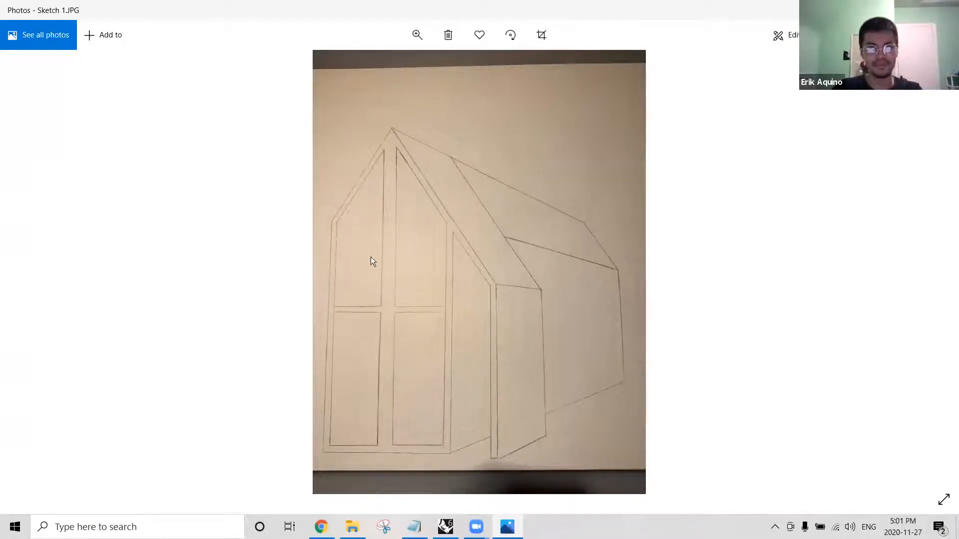
{"action": "key", "text": "alt+Tab"}
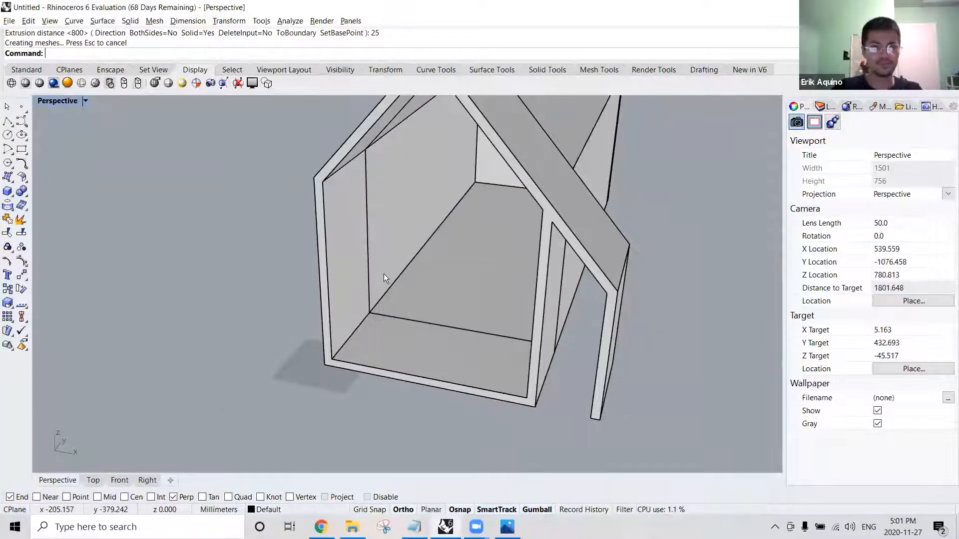
{"action": "key", "text": "ctrl+F2"}
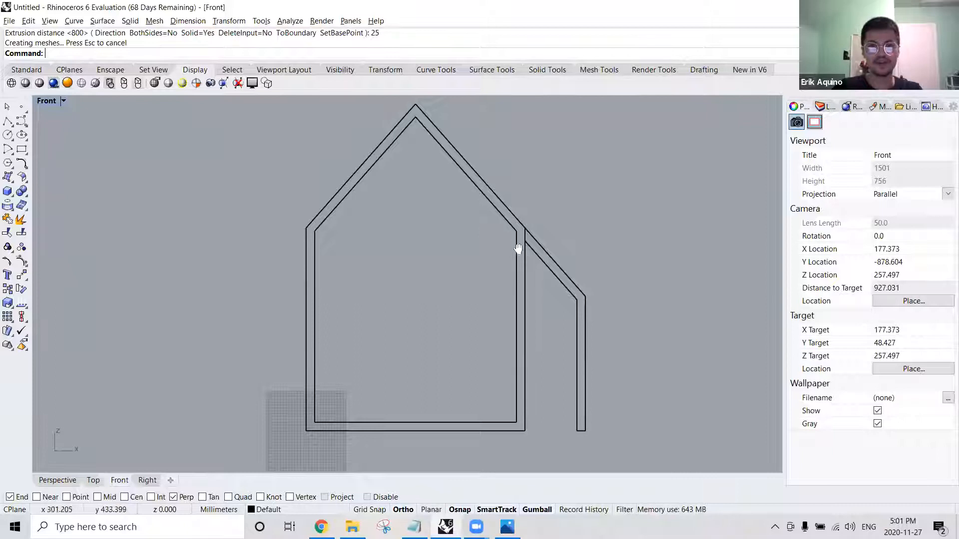
{"action": "right_click_drag", "start_coordinate": [388, 393], "coordinate": [373, 383]}
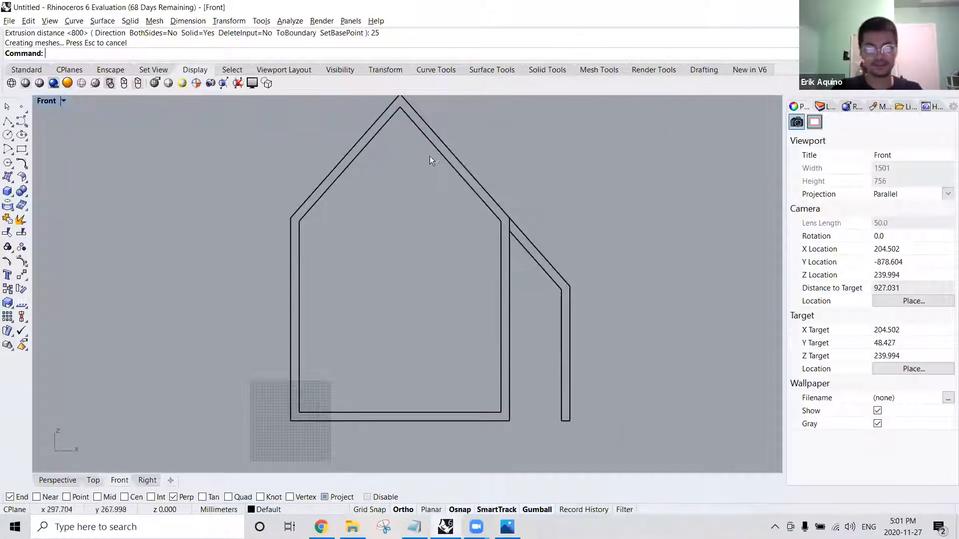
{"action": "type", "text": "l"}
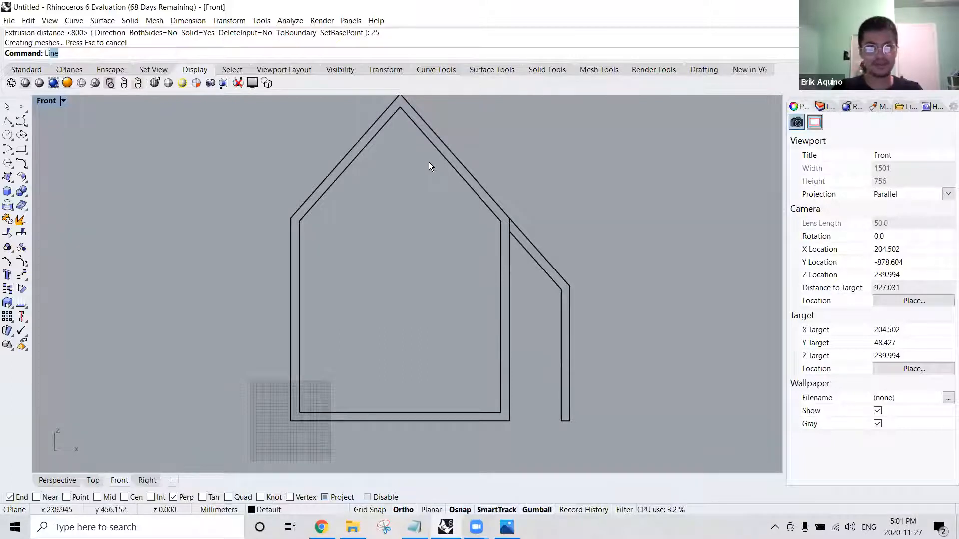
{"action": "type", "text": "ine"}
{"action": "key", "text": "Escape"}
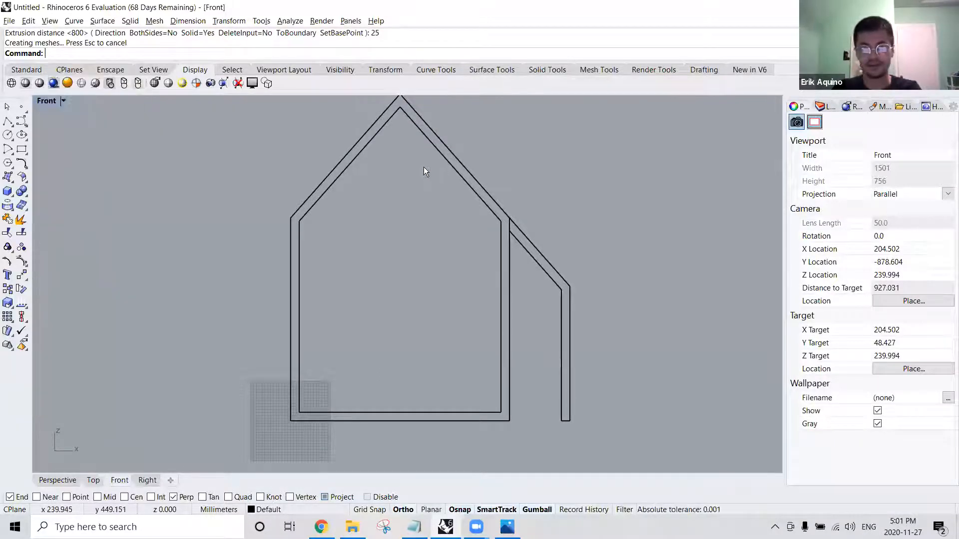
{"action": "type", "text": "polyli"}
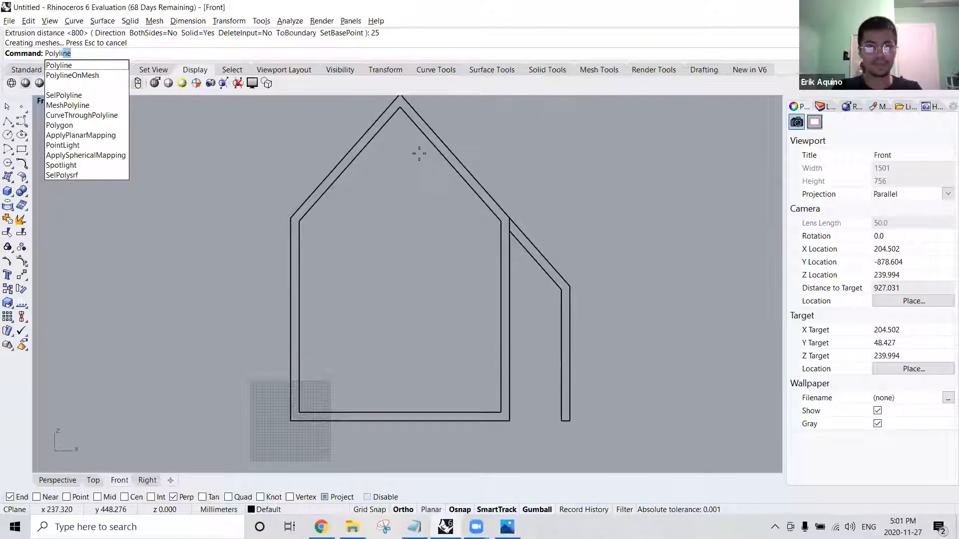
{"action": "key", "text": "Return"}
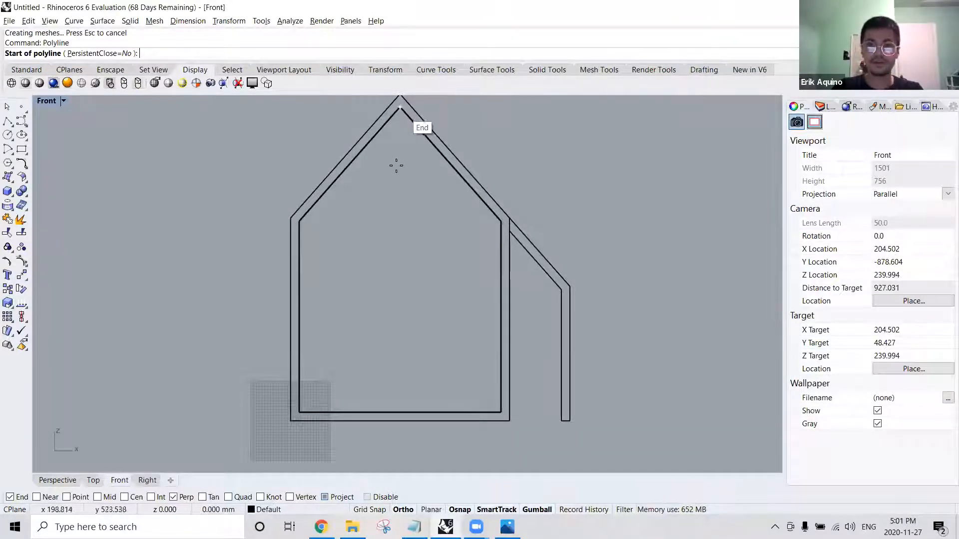
{"action": "right_click_drag", "start_coordinate": [394, 167], "coordinate": [416, 175]}
{"action": "key", "text": "Escape"}
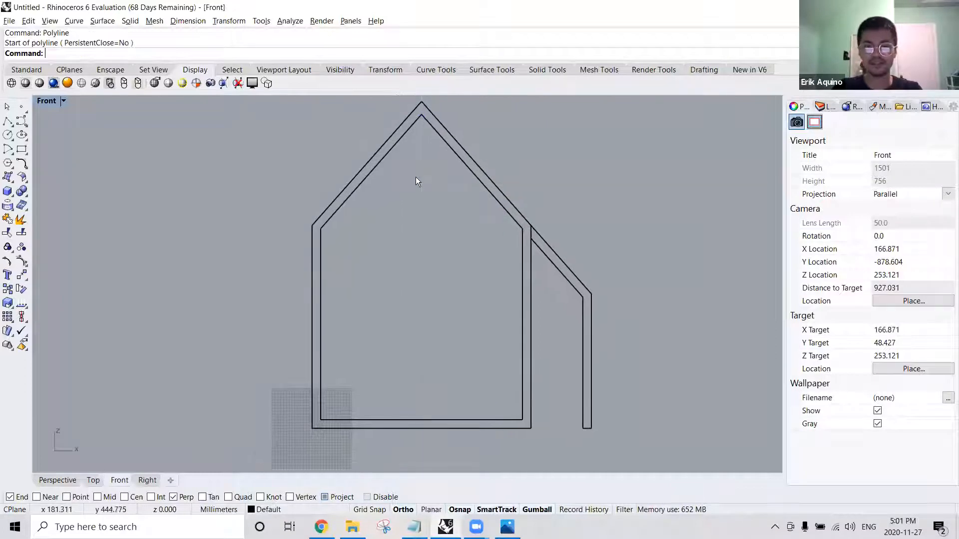
Draw a vertical line from the inner roof apex straight down to the inner floor edge of the house front.
{"action": "type", "text": "Line"}
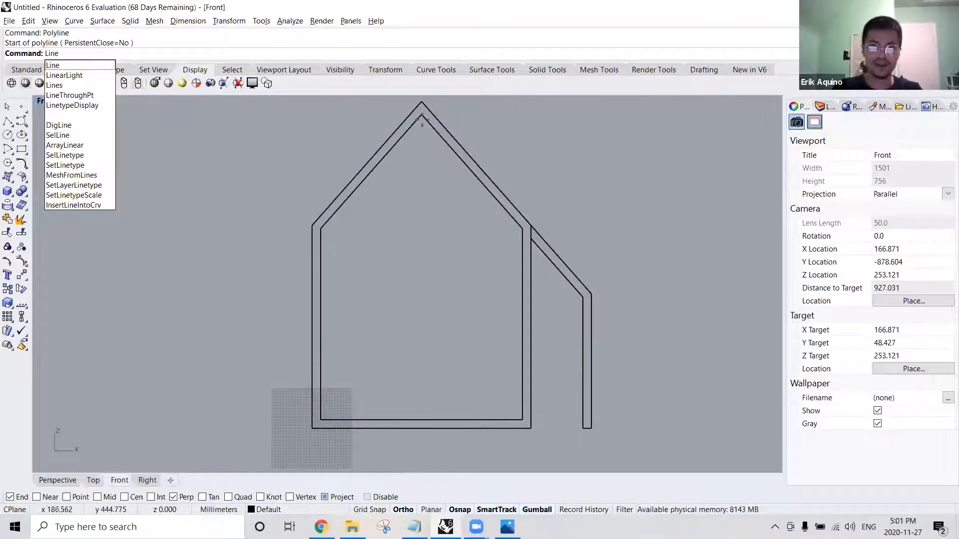
{"action": "key", "text": "Return"}
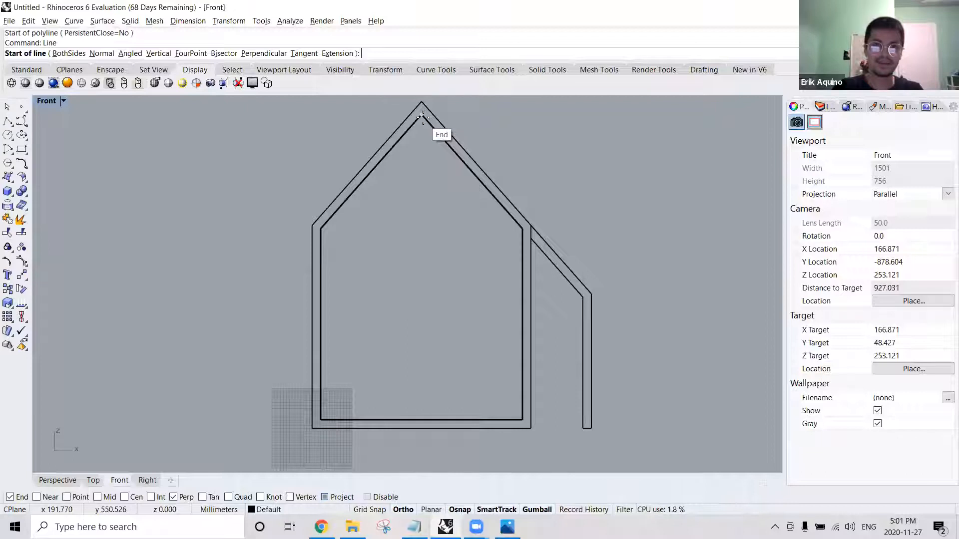
{"action": "left_click", "coordinate": [422, 116]}
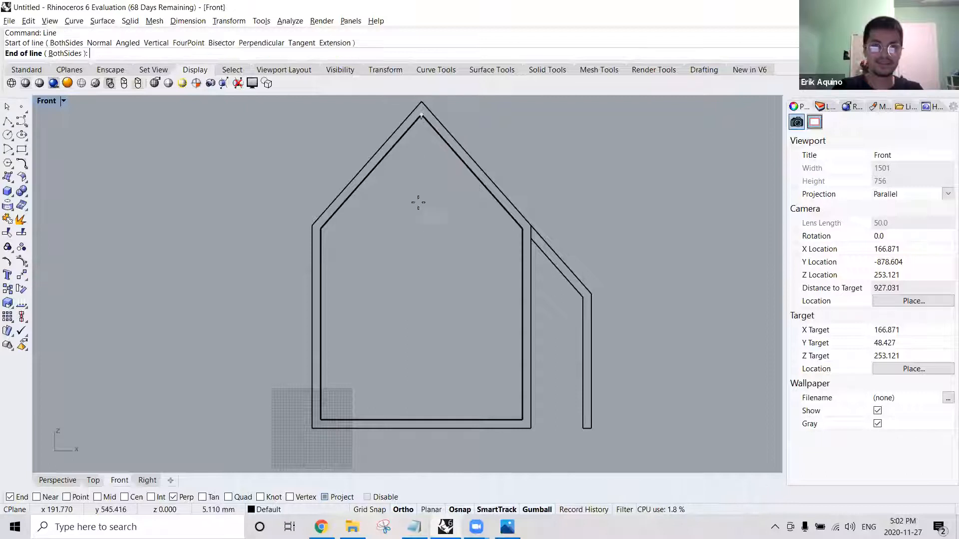
{"action": "left_click", "coordinate": [424, 420]}
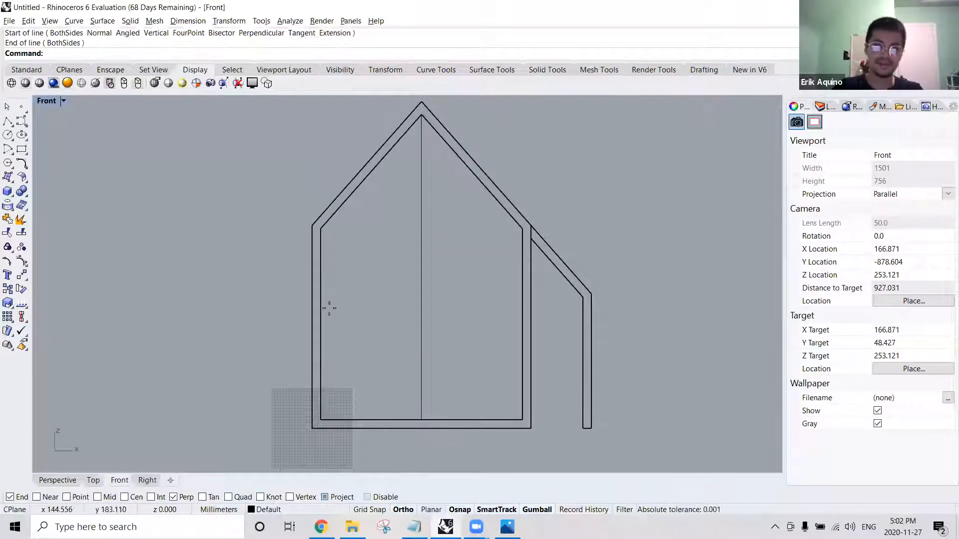
Enable the Near object snap and draw a horizontal line between the two inner side walls, crossing the vertical line below the eaves.
{"action": "key", "text": "Return"}
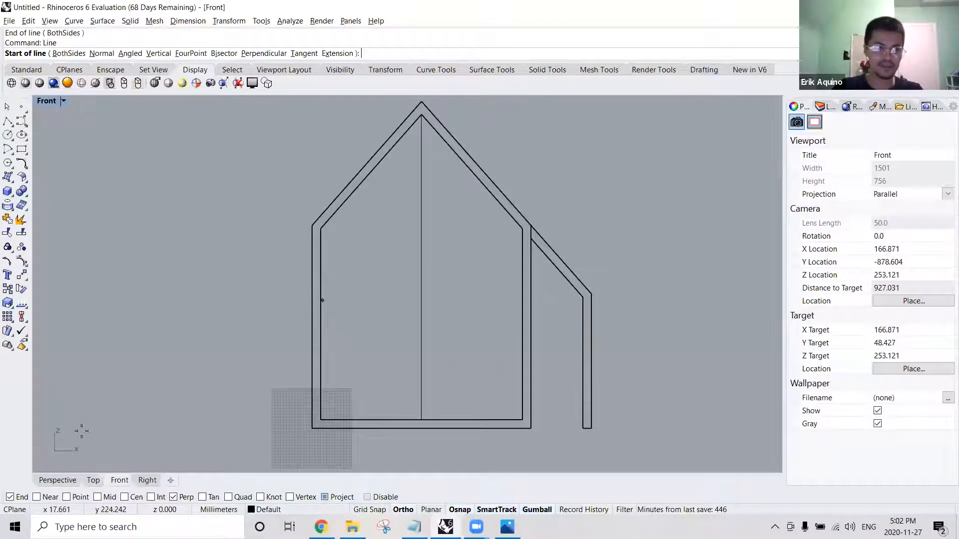
{"action": "left_click", "coordinate": [37, 497]}
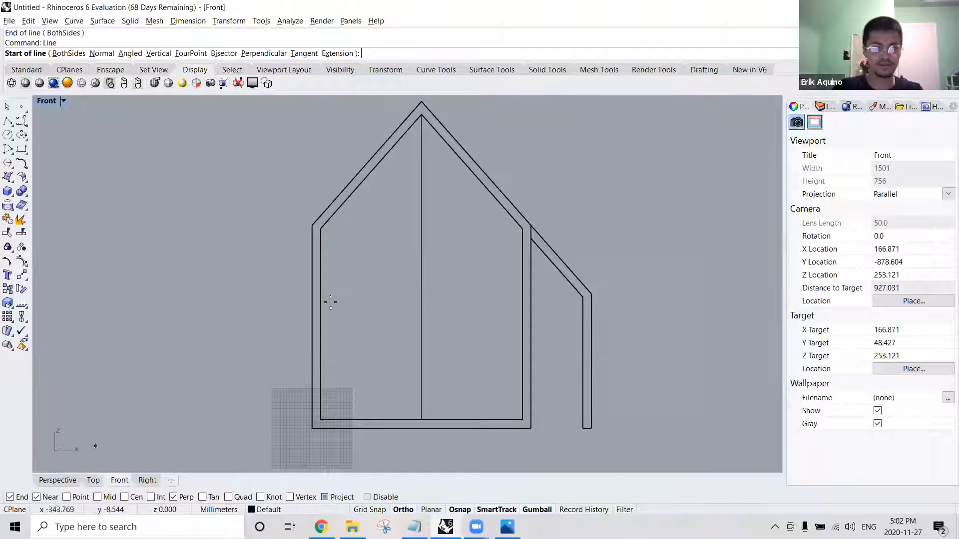
{"action": "left_click", "coordinate": [320, 306]}
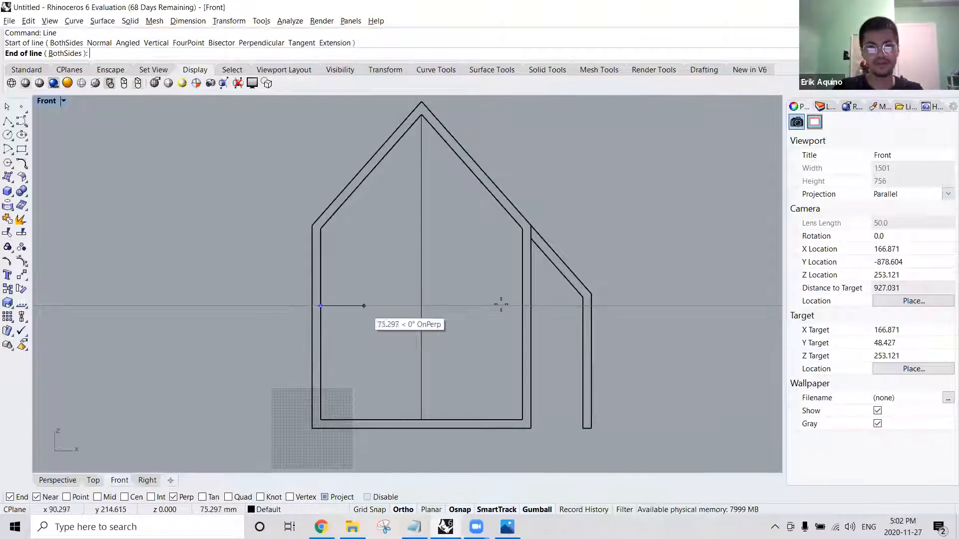
{"action": "left_click", "coordinate": [522, 306]}
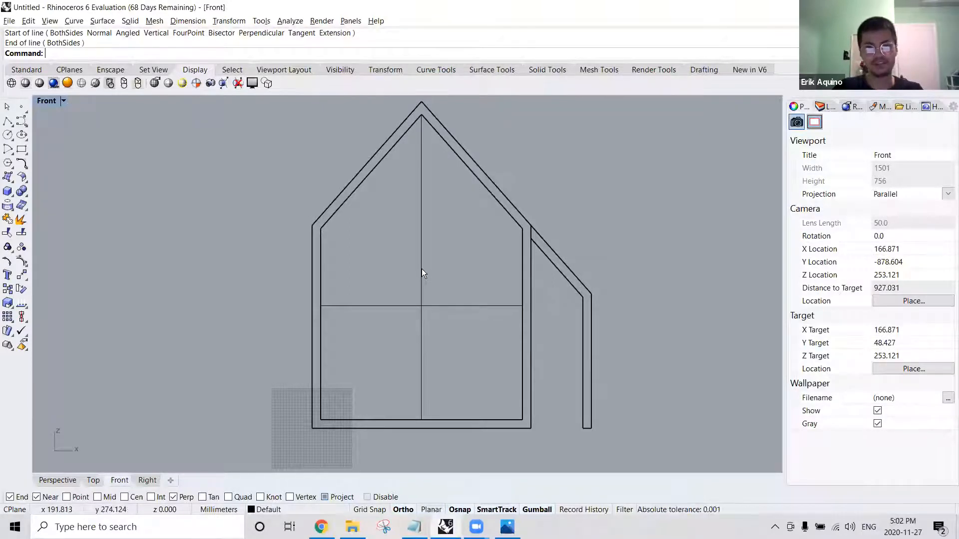
Offset the vertical centre line to both sides at a distance of 7.5 mm.
{"action": "left_click", "coordinate": [421, 269]}
{"action": "type", "text": "Offset"}
{"action": "key", "text": "Return"}
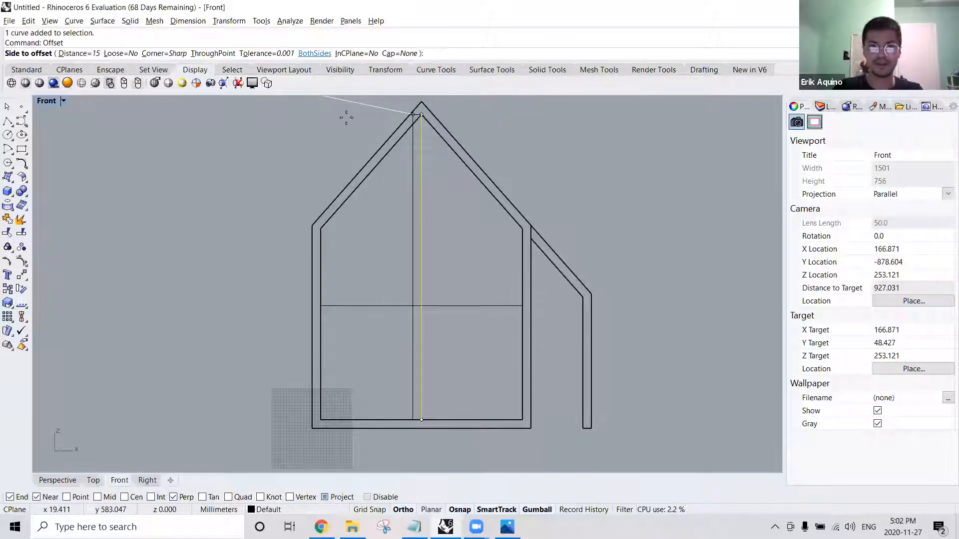
{"action": "left_click", "coordinate": [315, 53]}
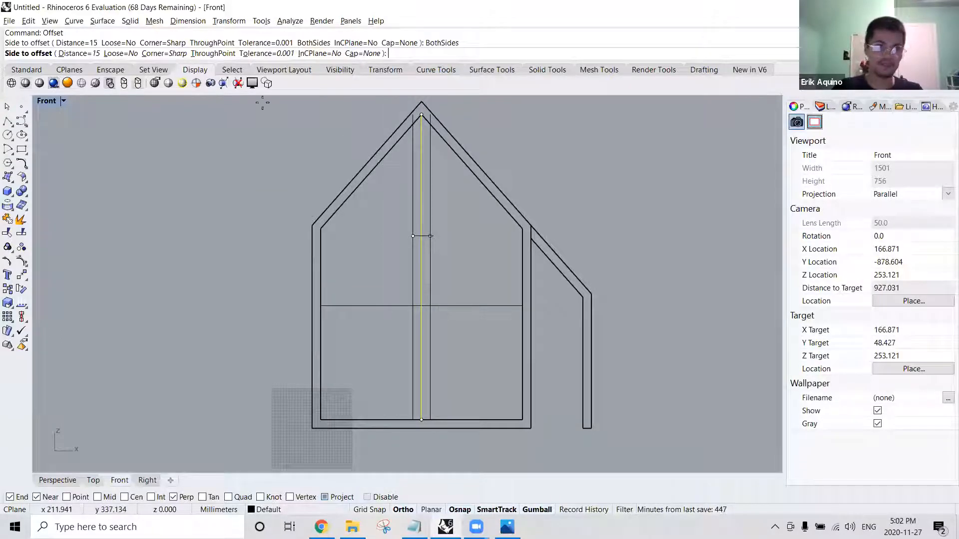
{"action": "left_click", "coordinate": [78, 54]}
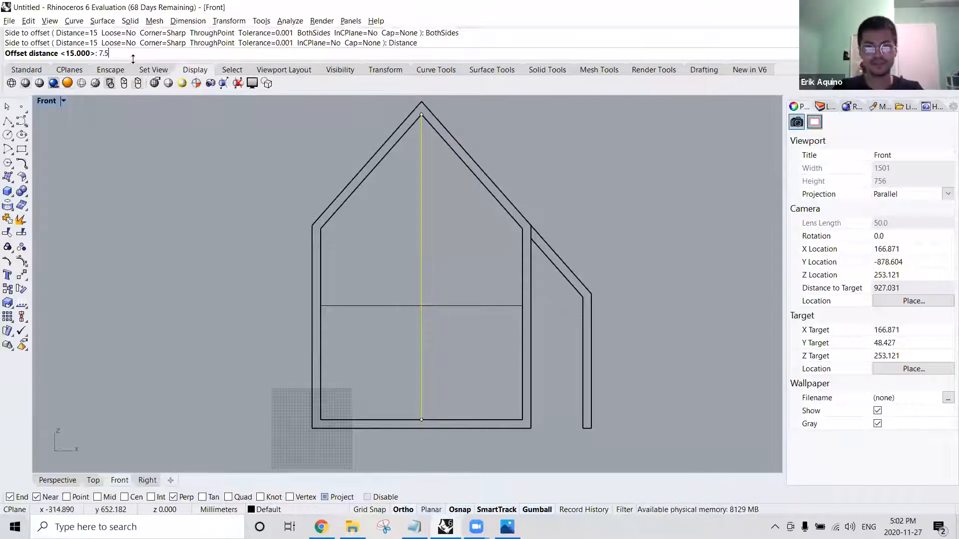
{"action": "type", "text": "7.5"}
{"action": "key", "text": "Return"}
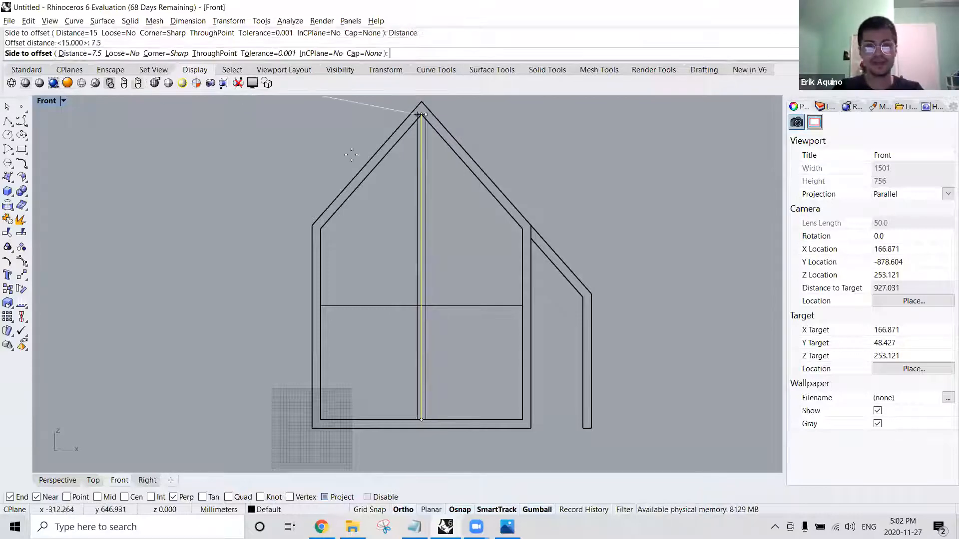
{"action": "left_click", "coordinate": [424, 191]}
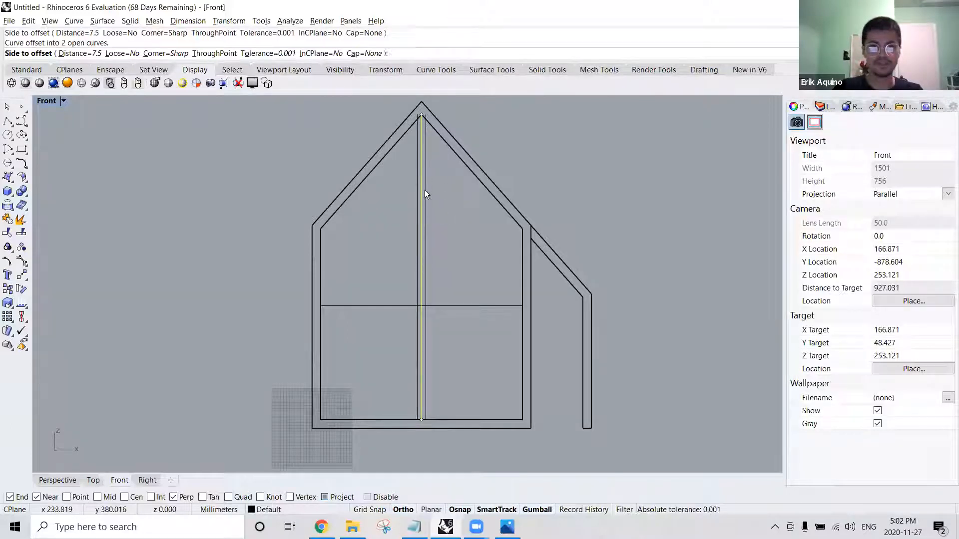
Offset the horizontal window line to both sides at a distance of 7.5 mm.
{"action": "left_click", "coordinate": [487, 305]}
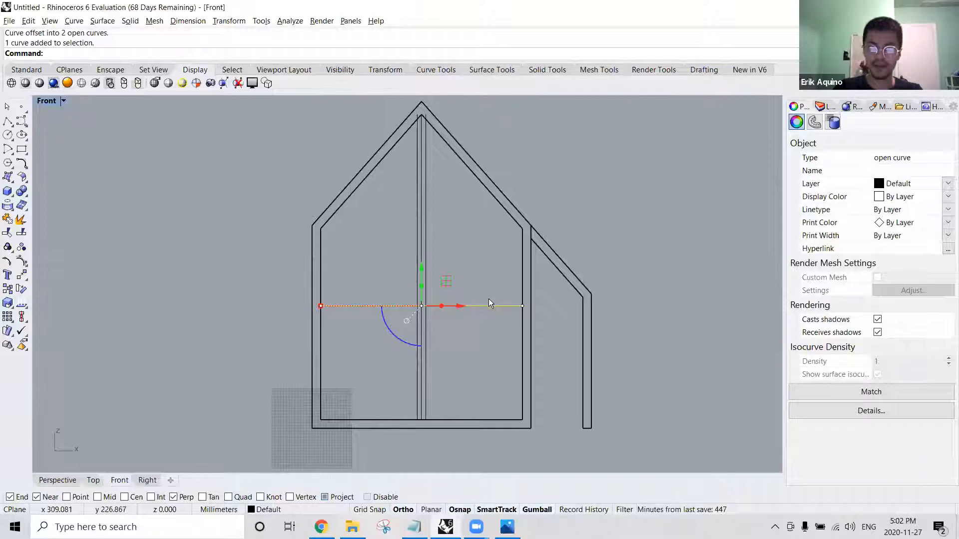
{"action": "key", "text": "Return"}
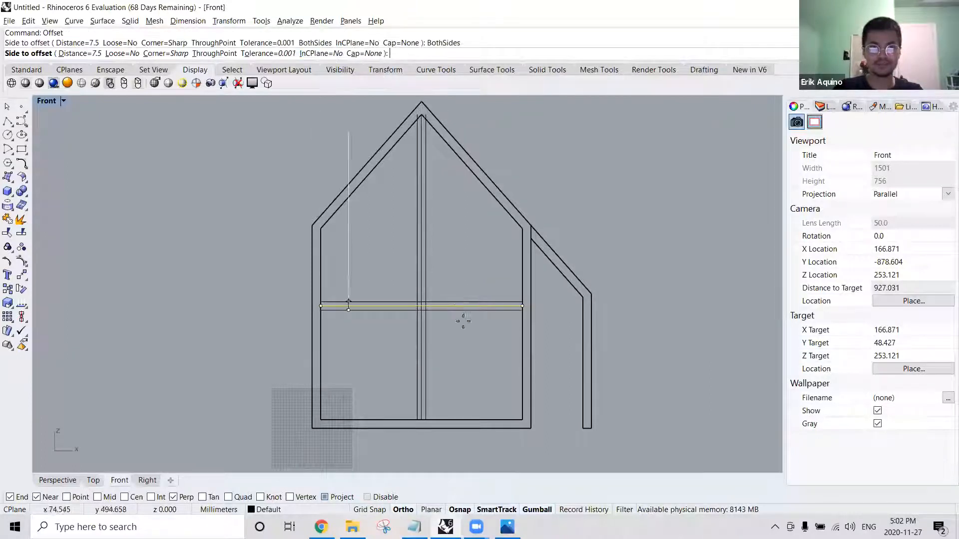
{"action": "left_click", "coordinate": [478, 335]}
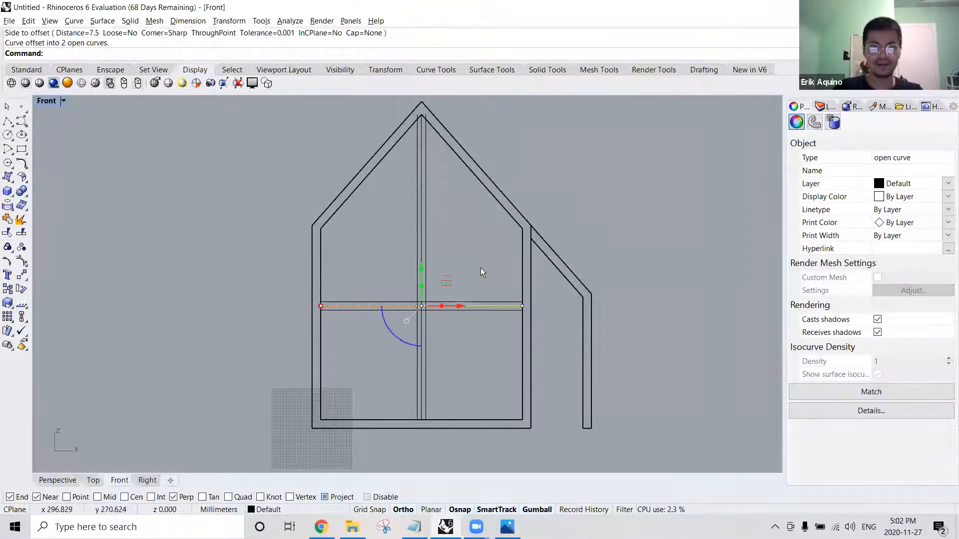
{"action": "key", "text": "Escape"}
Delete the original vertical and horizontal centre lines, keeping only the offset pairs of the window bars.
{"action": "scroll", "coordinate": [430, 305], "scroll_direction": "up", "scroll_amount": 3}
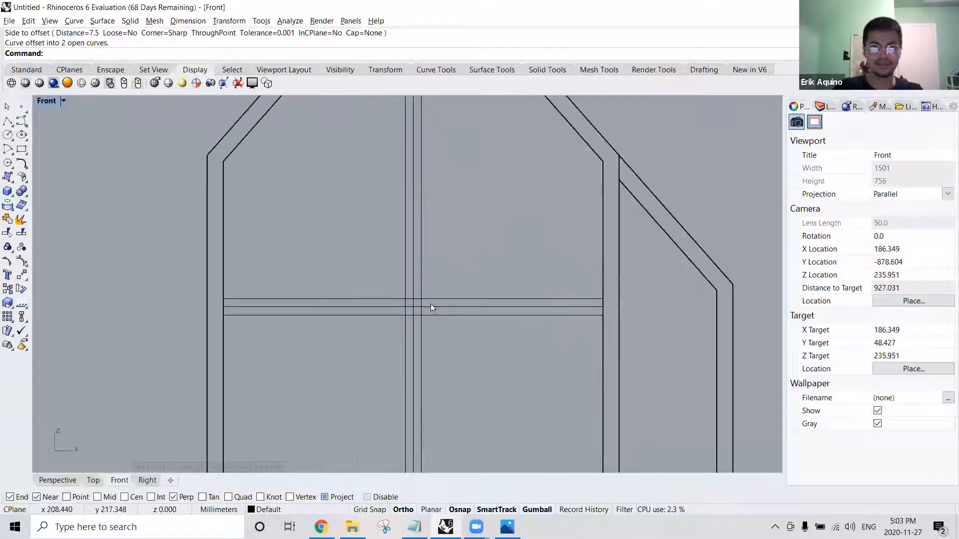
{"action": "scroll", "coordinate": [526, 312], "scroll_direction": "down", "scroll_amount": 2}
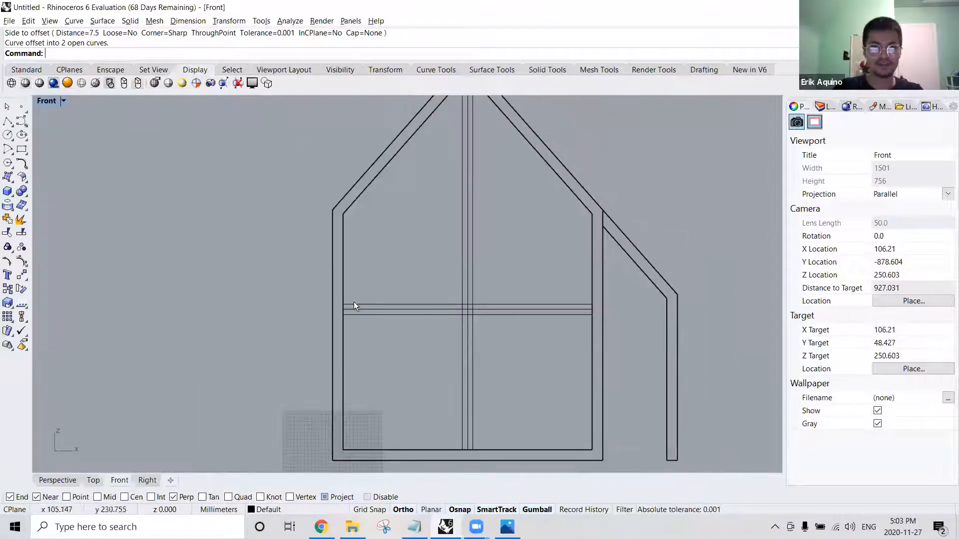
{"action": "right_click_drag", "start_coordinate": [439, 199], "coordinate": [418, 263]}
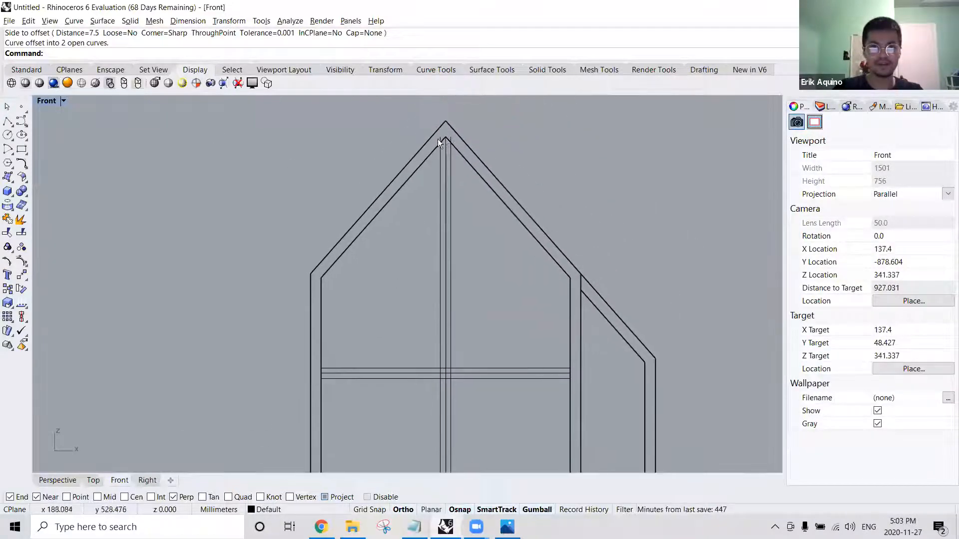
{"action": "left_click_drag", "start_coordinate": [451, 149], "coordinate": [457, 162]}
{"action": "key", "text": "ctrl+z"}
{"action": "right_click_drag", "start_coordinate": [467, 255], "coordinate": [475, 171]}
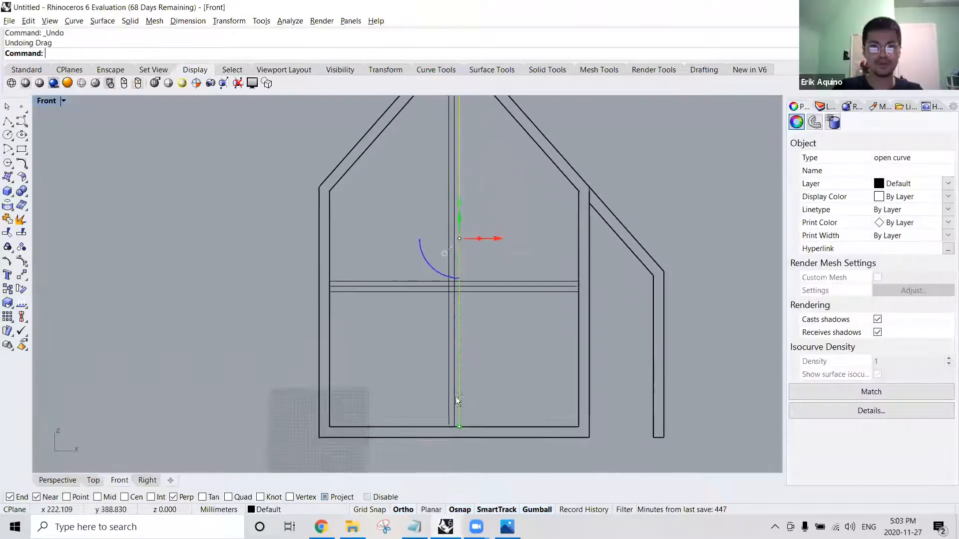
{"action": "scroll", "coordinate": [483, 326], "scroll_direction": "up", "scroll_amount": 4}
{"action": "key", "text": "Escape"}
{"action": "left_click", "coordinate": [444, 292]}
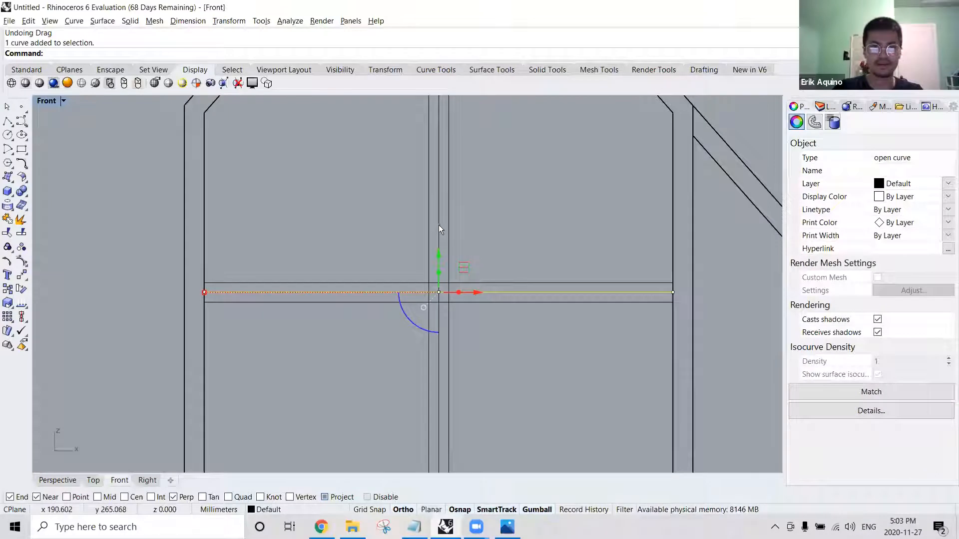
{"action": "scroll", "coordinate": [442, 225], "scroll_direction": "down", "scroll_amount": 3}
{"action": "key", "text": "Delete"}
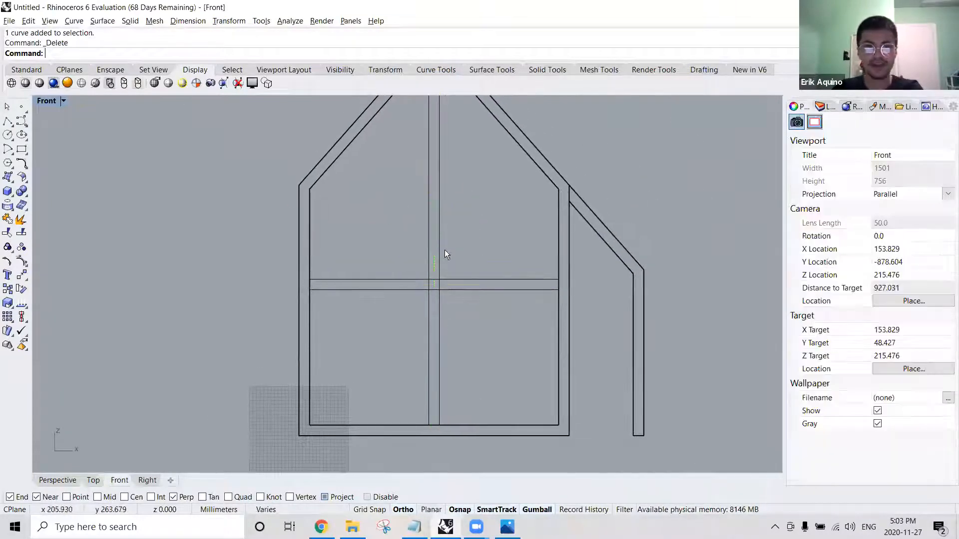
Close both ends of the horizontal window bar and the lower end of the vertical bar with short lines.
{"action": "type", "text": "line"}
{"action": "key", "text": "Return"}
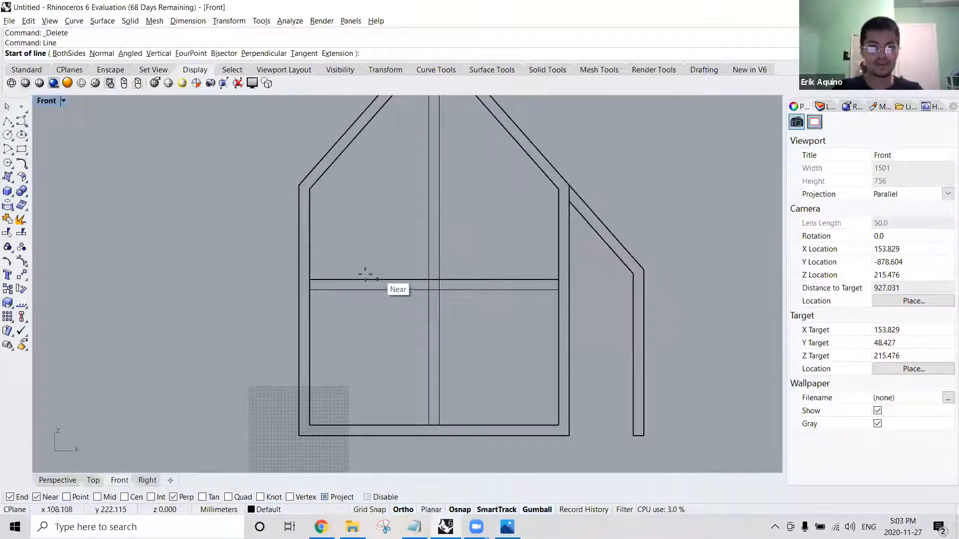
{"action": "left_click", "coordinate": [310, 289]}
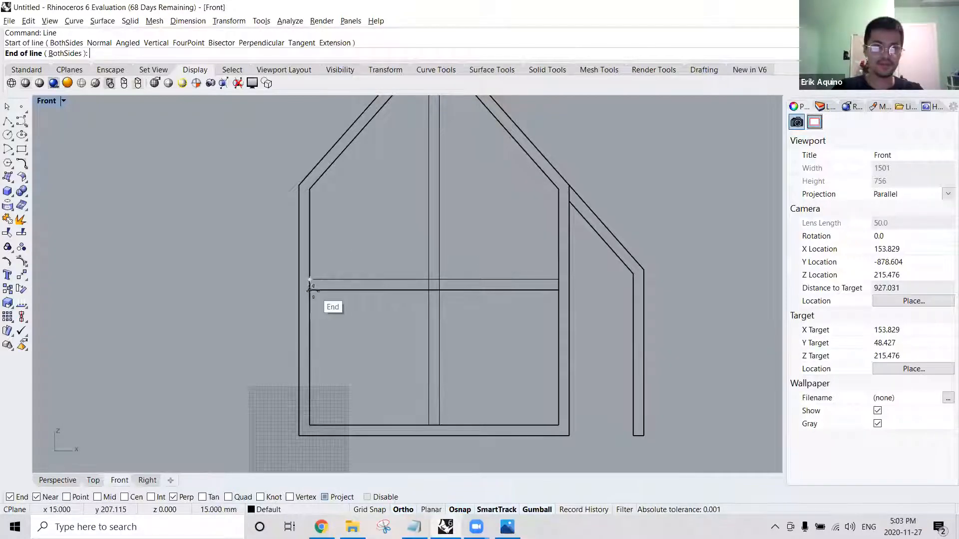
{"action": "left_click", "coordinate": [546, 286]}
{"action": "key", "text": "Return"}
{"action": "left_click", "coordinate": [558, 279]}
{"action": "left_click", "coordinate": [558, 290]}
{"action": "key", "text": "Return"}
{"action": "left_click", "coordinate": [429, 425]}
{"action": "left_click", "coordinate": [440, 425]}
{"action": "right_click_drag", "start_coordinate": [472, 126], "coordinate": [460, 240]}
{"action": "scroll", "coordinate": [414, 173], "scroll_direction": "up", "scroll_amount": 3}
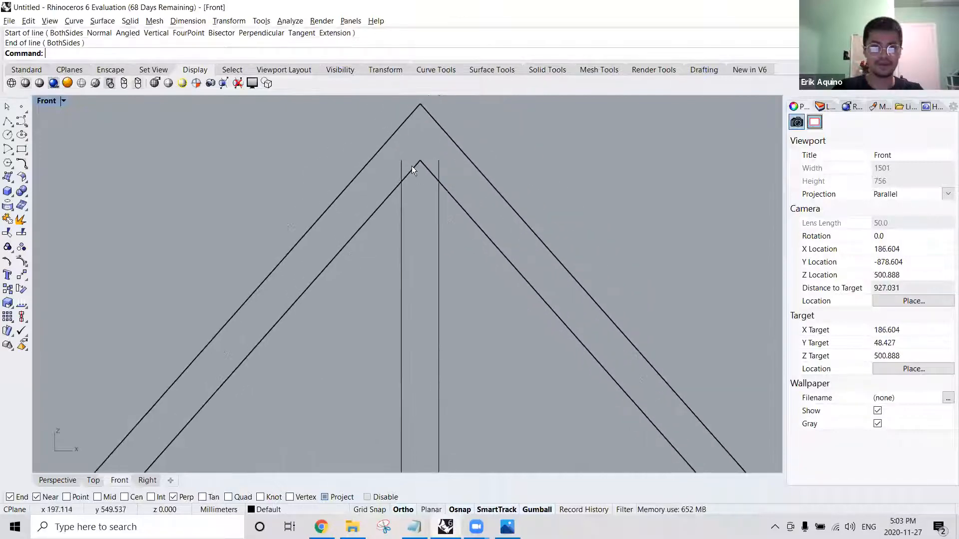
{"action": "type", "text": "olyline"}
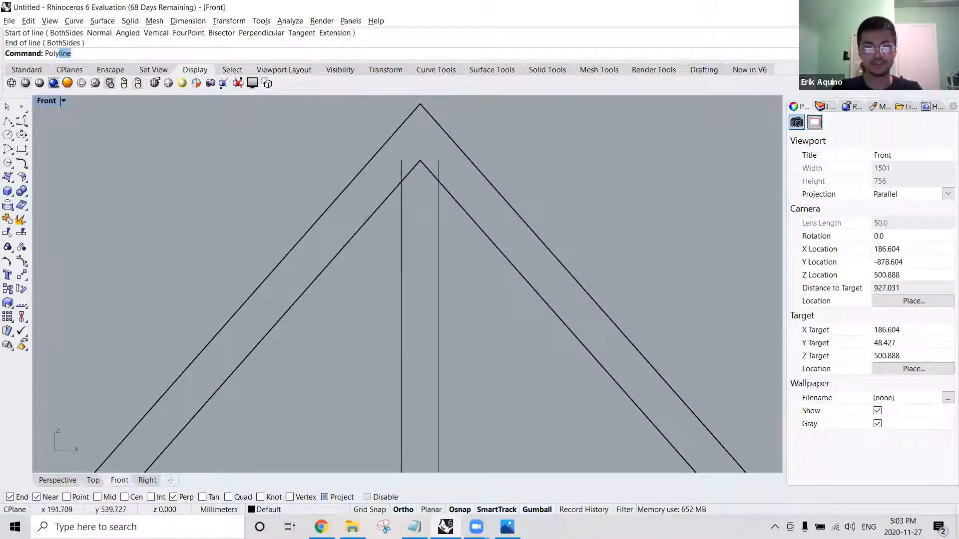
{"action": "key", "text": "Return"}
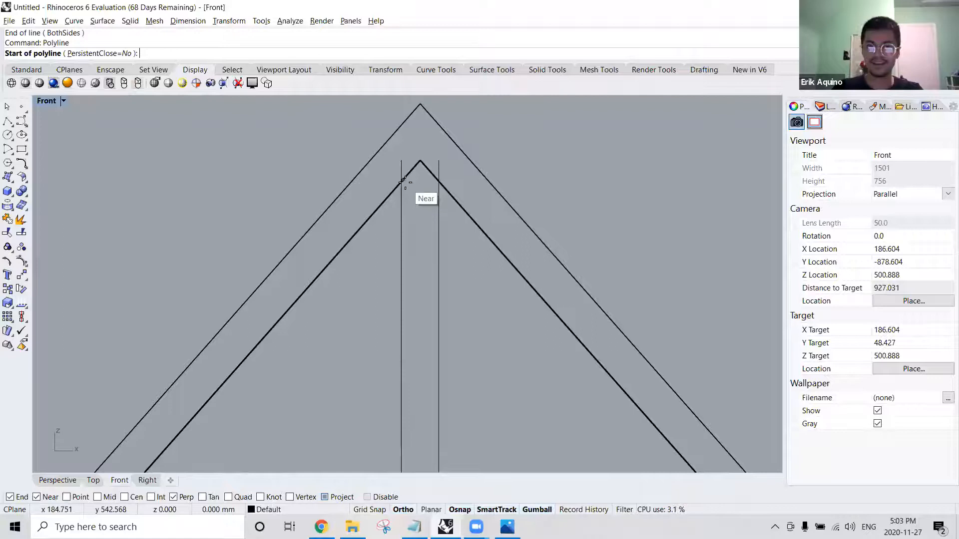
Delete the extruded solid wall closing the rear end of the main body in the Perspective view.
{"action": "left_click", "coordinate": [59, 480]}
{"action": "right_click_drag", "start_coordinate": [452, 282], "coordinate": [551, 252]}
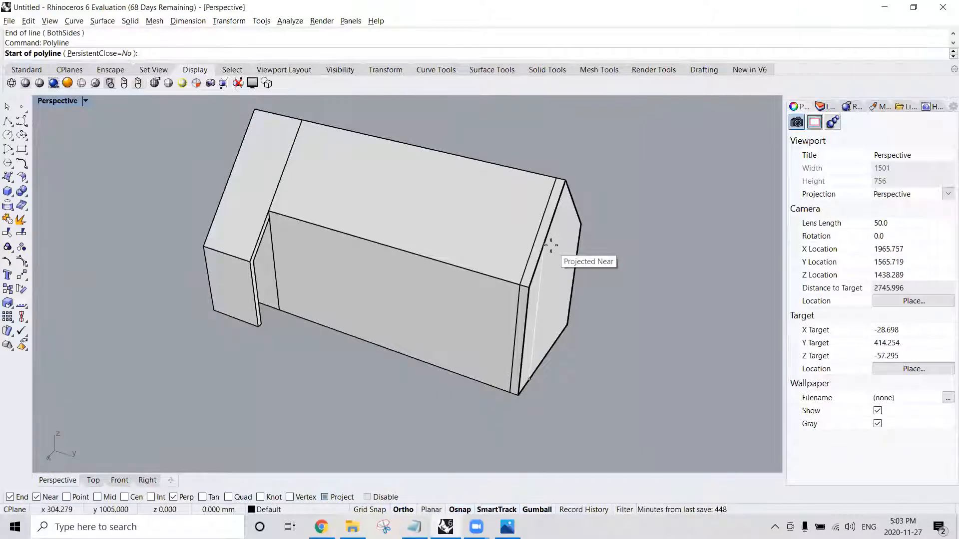
{"action": "key", "text": "Escape"}
{"action": "left_click", "coordinate": [465, 273]}
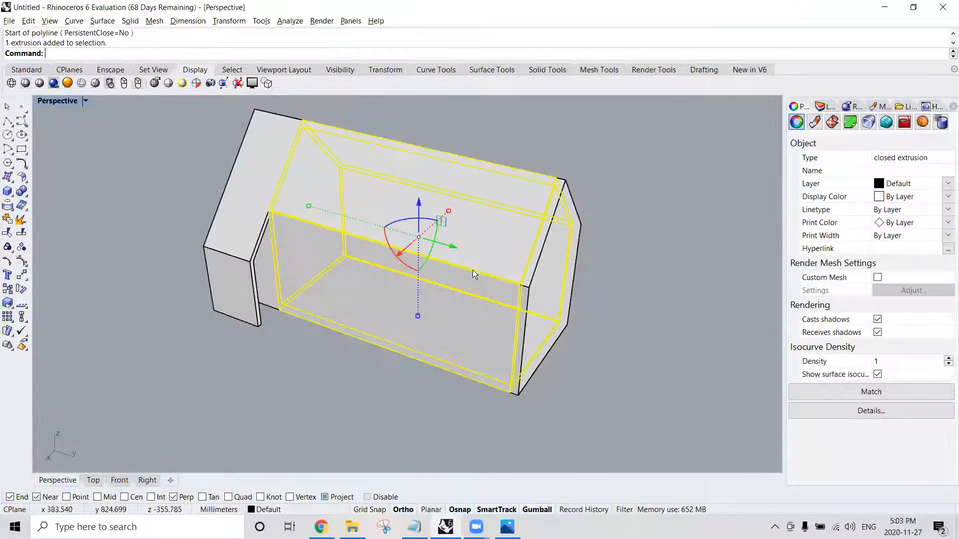
{"action": "left_click", "coordinate": [590, 289]}
{"action": "left_click", "coordinate": [578, 241]}
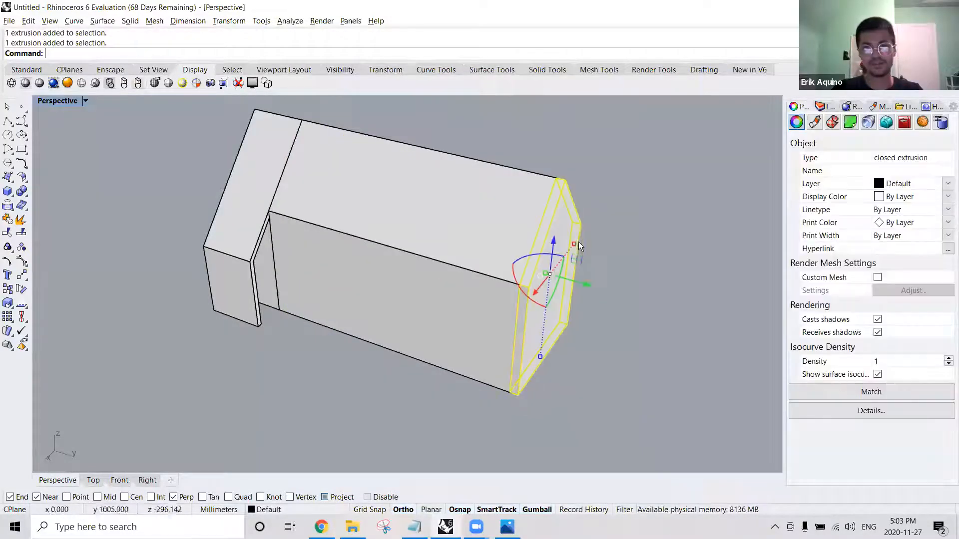
{"action": "key", "text": "Delete"}
{"action": "left_click", "coordinate": [565, 198]}
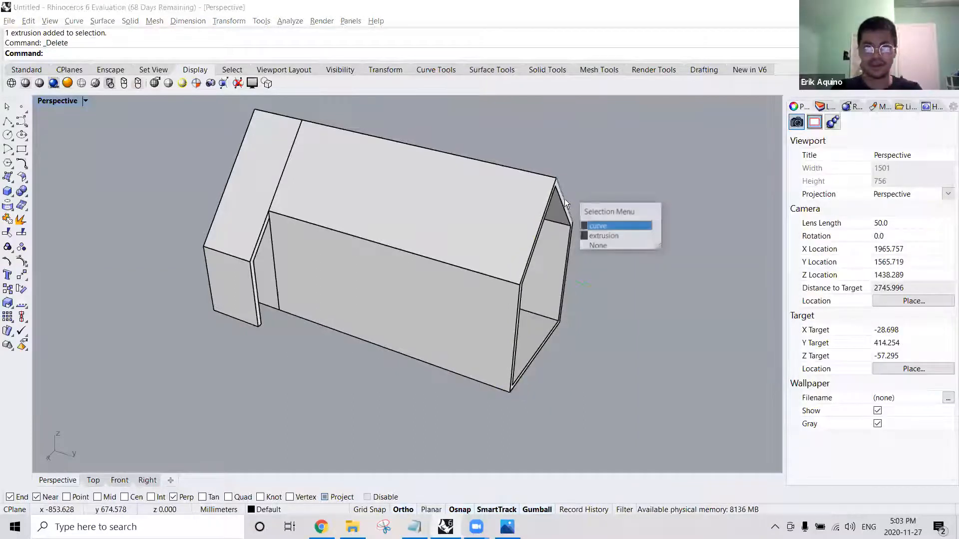
{"action": "left_click", "coordinate": [586, 228]}
{"action": "right_click_drag", "start_coordinate": [585, 228], "coordinate": [525, 244]}
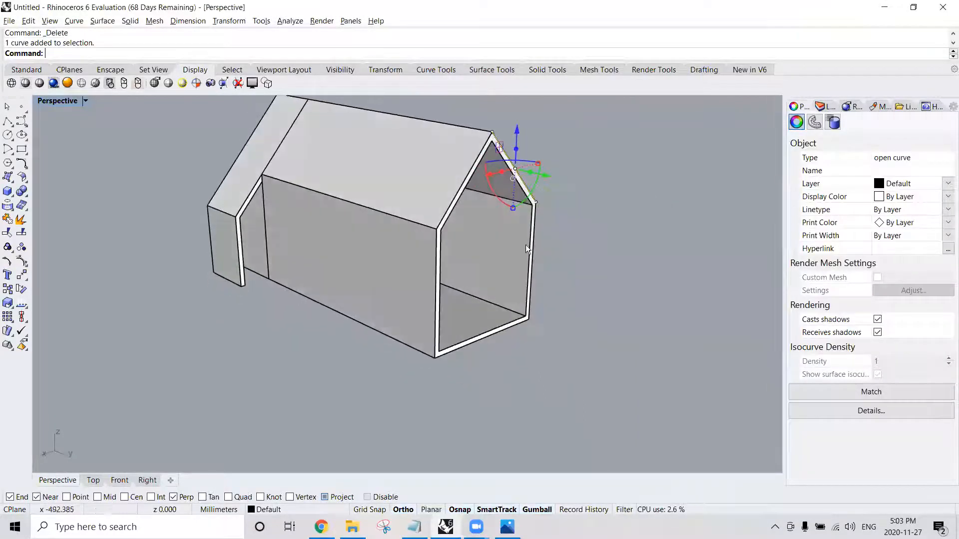
{"action": "left_click", "coordinate": [526, 187]}
{"action": "left_click", "coordinate": [545, 215]}
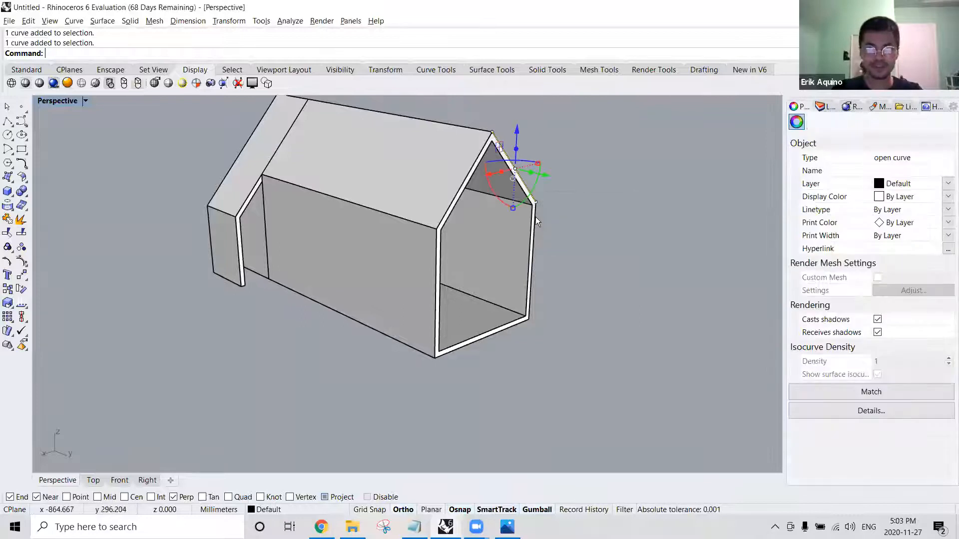
{"action": "left_click", "coordinate": [535, 216]}
{"action": "key", "text": "Escape"}
{"action": "right_click_drag", "start_coordinate": [538, 201], "coordinate": [560, 204]}
{"action": "right_click_drag", "start_coordinate": [550, 169], "coordinate": [513, 185], "text": "shift"}
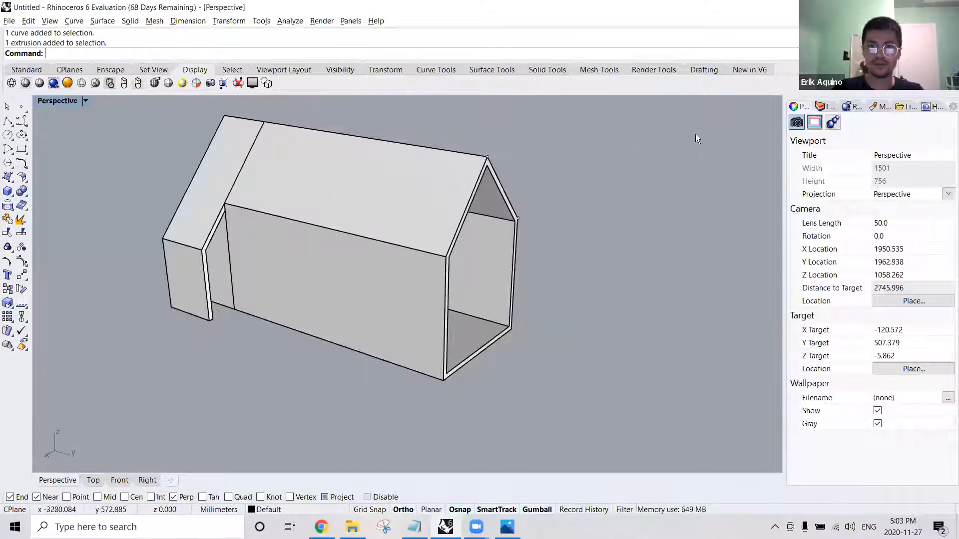
{"action": "left_click_drag", "start_coordinate": [617, 211], "coordinate": [542, 276]}
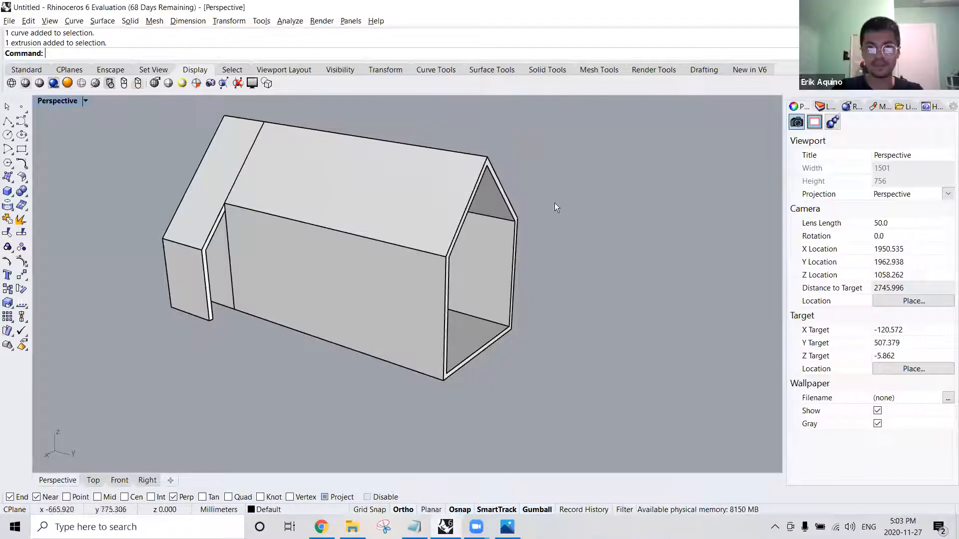
{"action": "left_click_drag", "start_coordinate": [539, 125], "coordinate": [699, 257]}
{"action": "left_click_drag", "start_coordinate": [746, 125], "coordinate": [500, 365]}
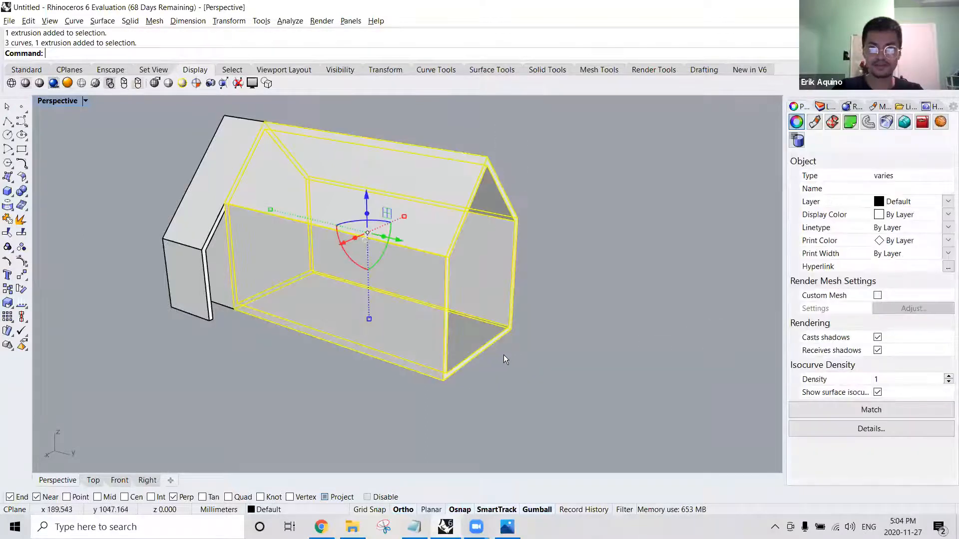
{"action": "key", "text": "Escape"}
Join the five open curves outlining the rear gable end of the main body into one closed curve.
{"action": "left_click_drag", "start_coordinate": [378, 110], "coordinate": [601, 414]}
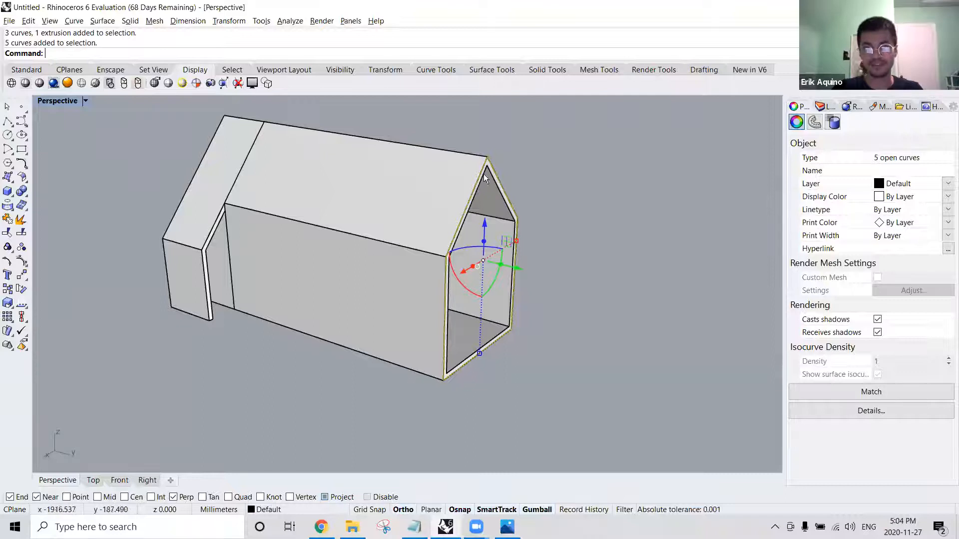
{"action": "left_click", "coordinate": [561, 171]}
{"action": "left_click_drag", "start_coordinate": [424, 174], "coordinate": [577, 412]}
{"action": "right_click_drag", "start_coordinate": [377, 204], "coordinate": [331, 125]}
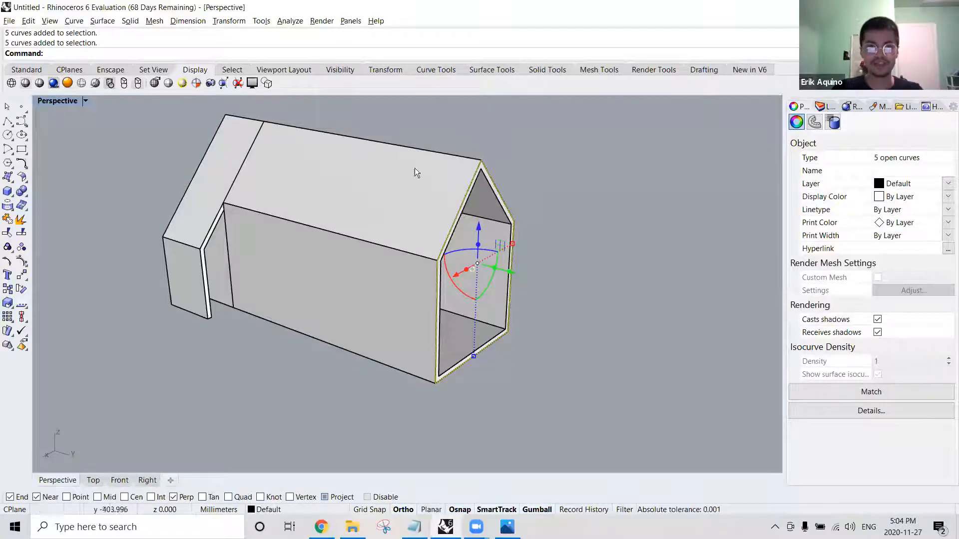
{"action": "scroll", "coordinate": [486, 175], "scroll_direction": "up", "scroll_amount": 4}
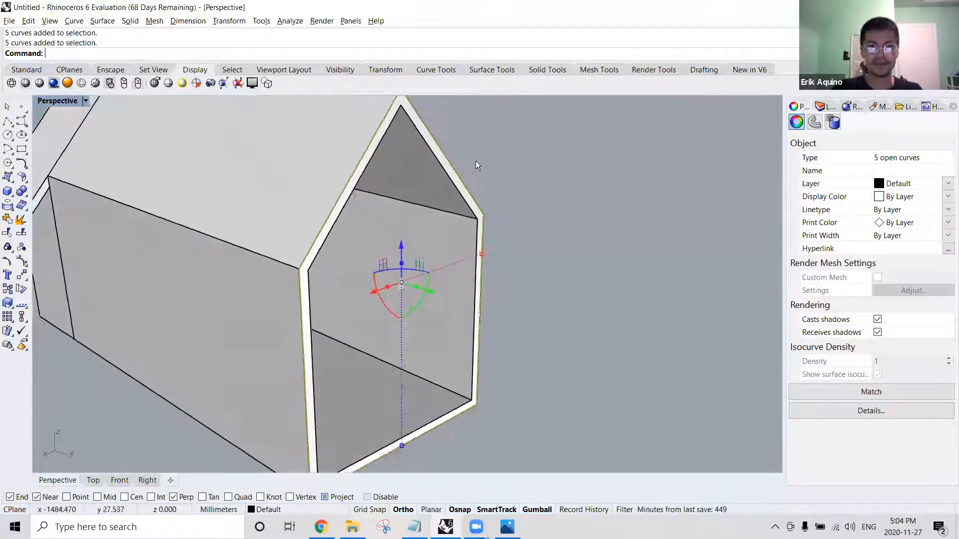
{"action": "scroll", "coordinate": [500, 159], "scroll_direction": "down", "scroll_amount": 2}
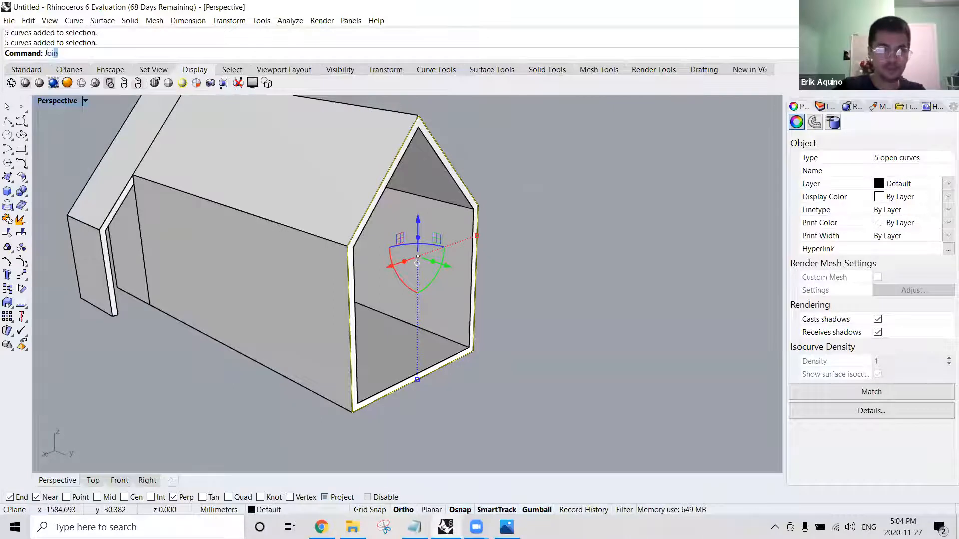
{"action": "key", "text": "Return"}
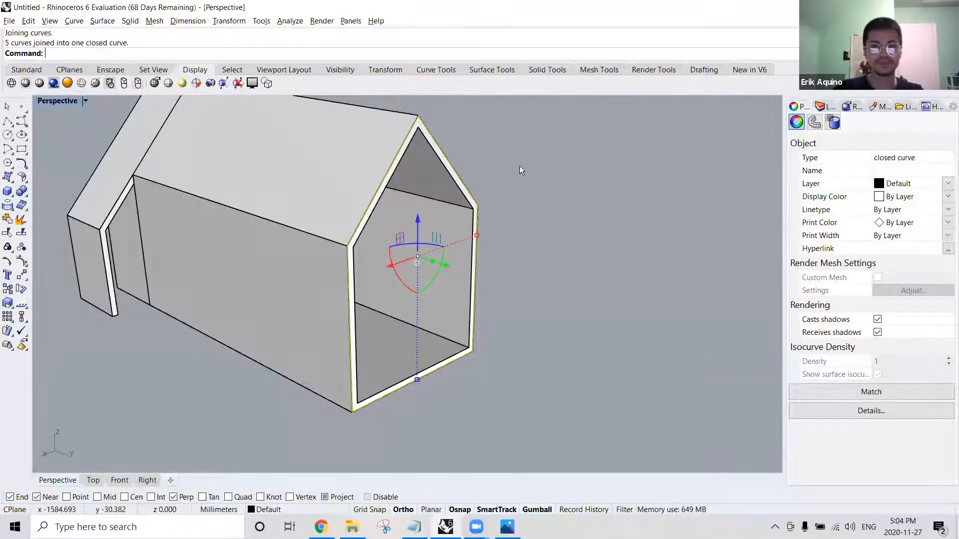
{"action": "left_click", "coordinate": [519, 166]}
Extrude the closed rear gable outline outward from the house as a solid with a distance of 100 mm.
{"action": "left_click", "coordinate": [454, 166]}
{"action": "key", "text": "Return"}
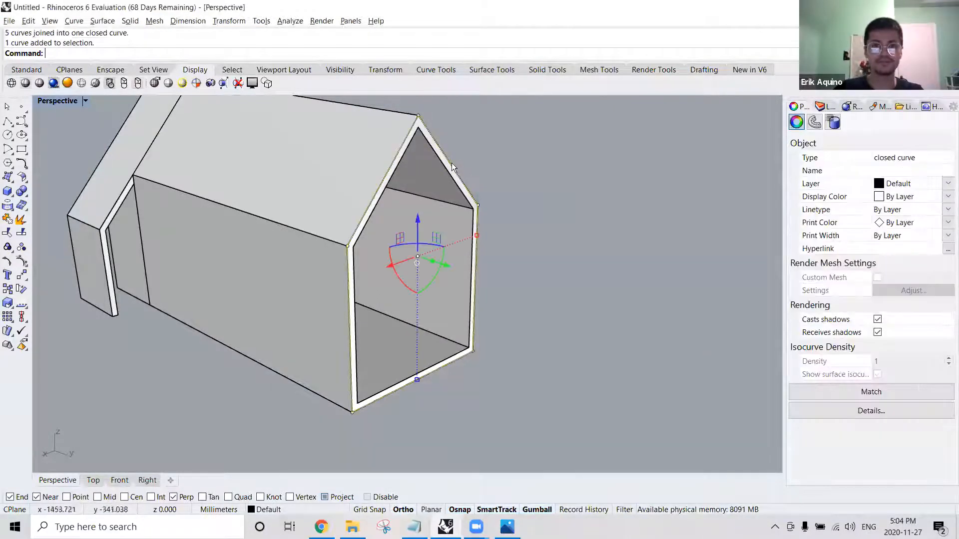
{"action": "right_click_drag", "start_coordinate": [460, 110], "coordinate": [517, 133]}
{"action": "type", "text": "ExtrudeCrv"}
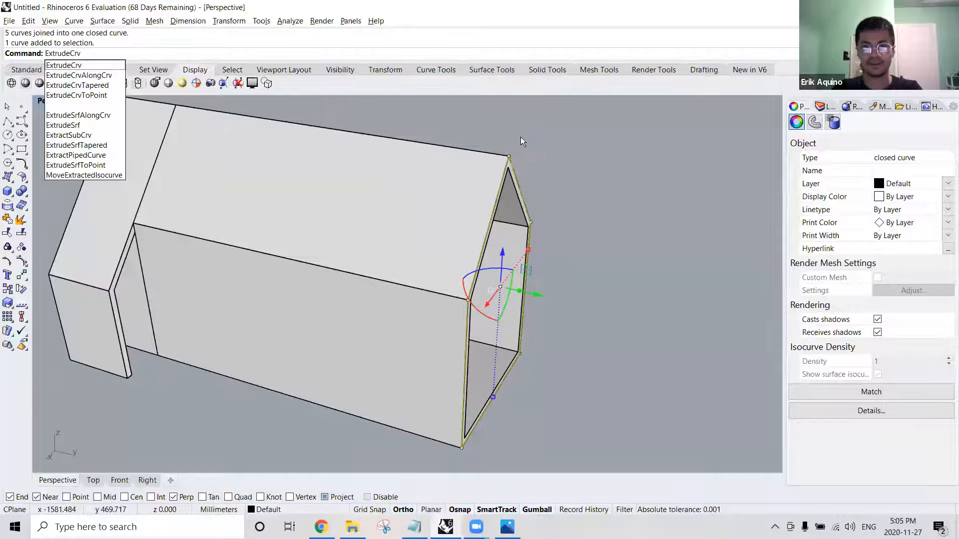
{"action": "key", "text": "Return"}
{"action": "right_click_drag", "start_coordinate": [546, 171], "coordinate": [496, 150], "text": "shift"}
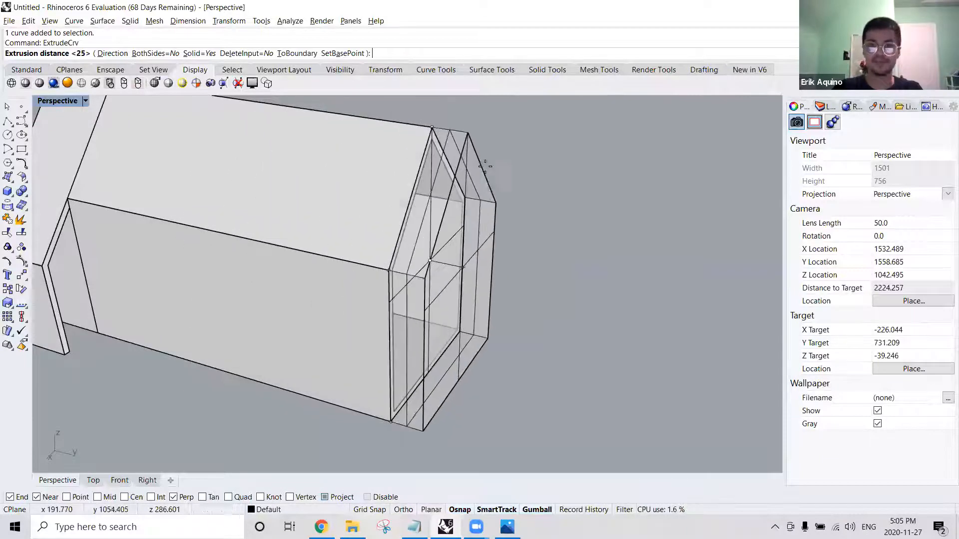
{"action": "right_click_drag", "start_coordinate": [503, 166], "coordinate": [530, 162]}
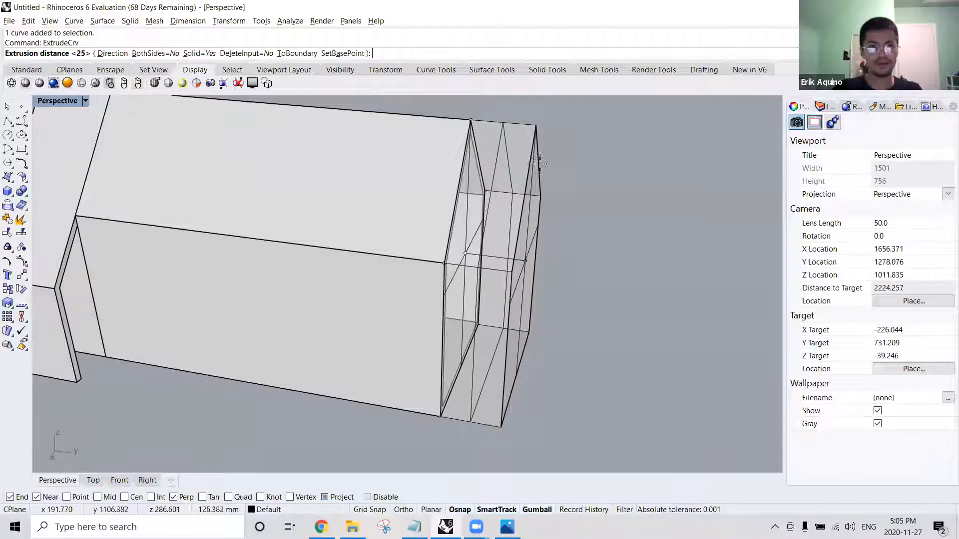
{"action": "type", "text": "2"}
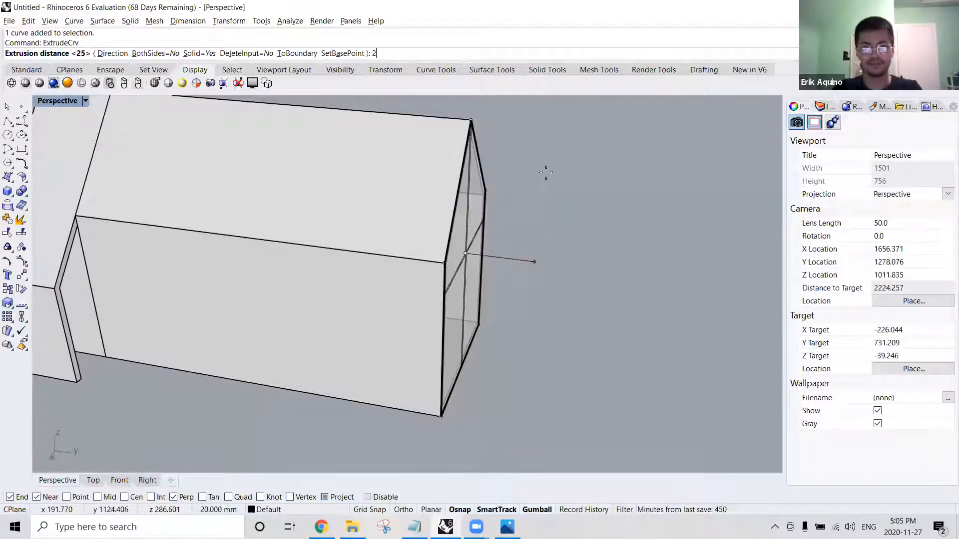
{"action": "type", "text": "00"}
{"action": "right_click_drag", "start_coordinate": [554, 174], "coordinate": [511, 245]}
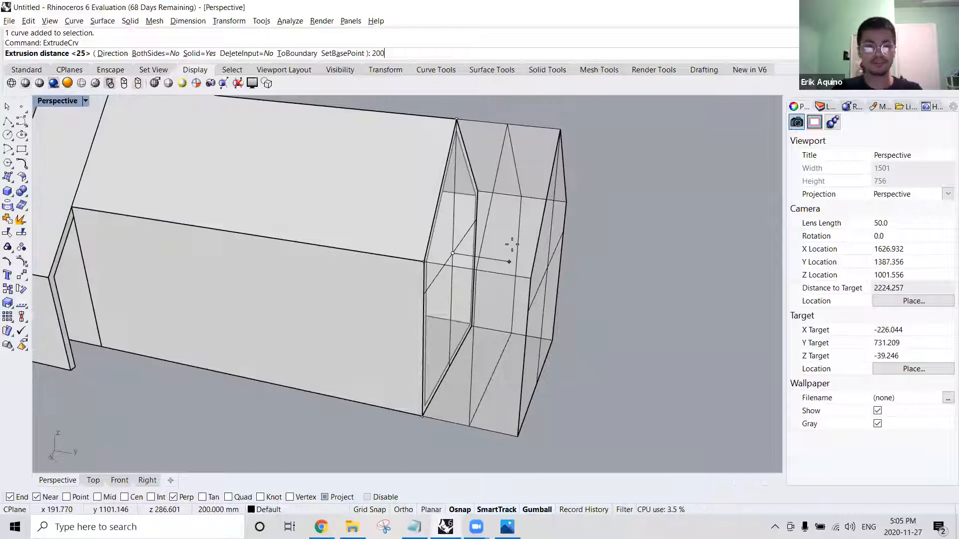
{"action": "type", "text": "1"}
{"action": "type", "text": "00"}
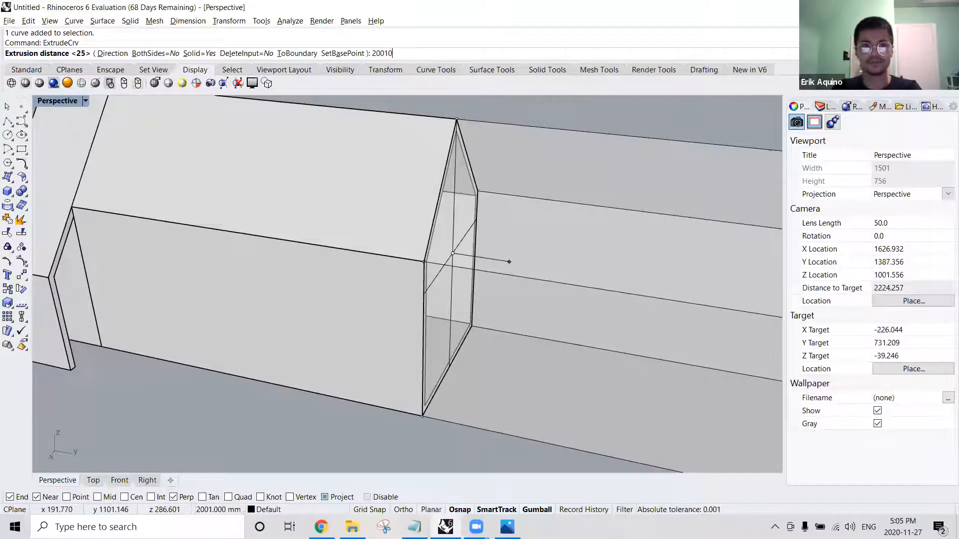
{"action": "key", "text": "BackSpace"}
{"action": "key", "text": "BackSpace"}
{"action": "key", "text": "BackSpace"}
{"action": "key", "text": "BackSpace"}
{"action": "key", "text": "BackSpace"}
{"action": "key", "text": "BackSpace"}
{"action": "type", "text": "100"}
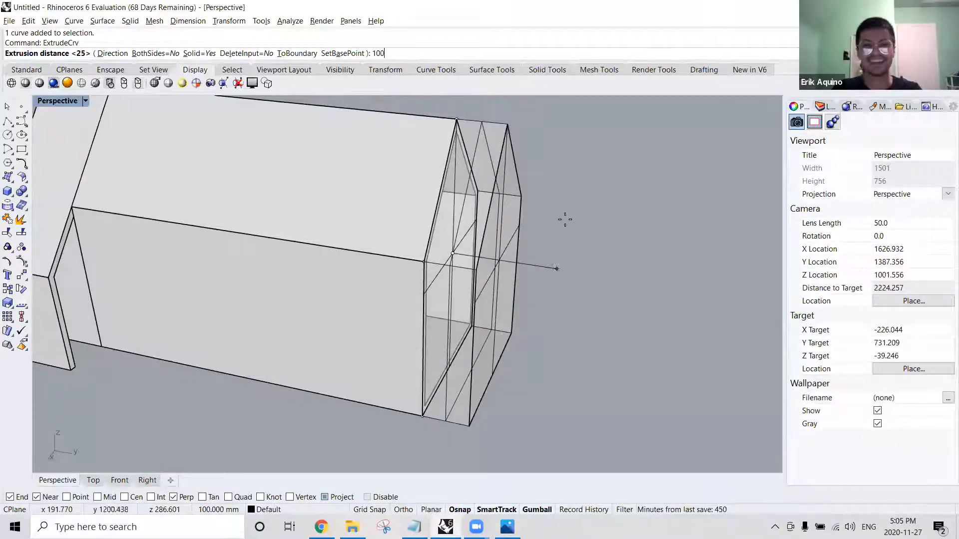
{"action": "key", "text": "Return"}
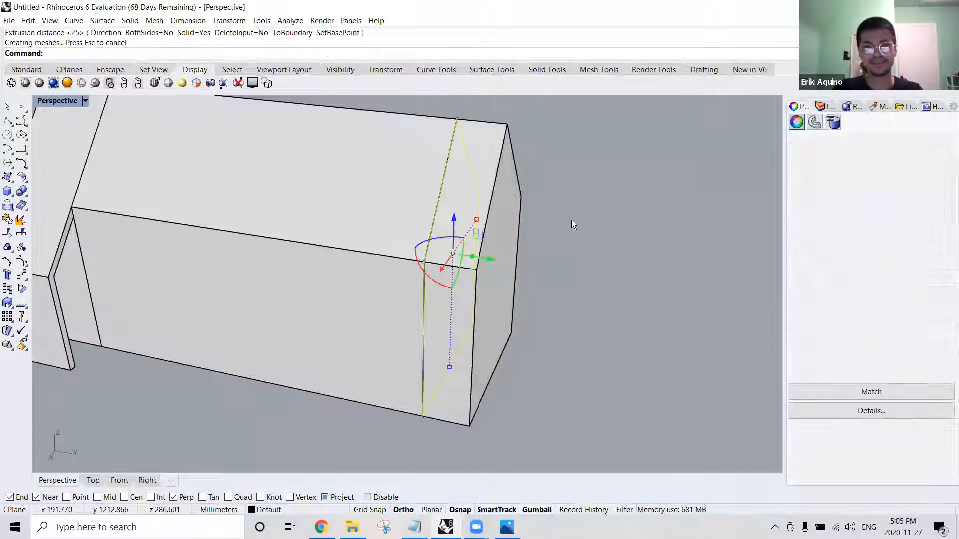
{"action": "left_click", "coordinate": [545, 225]}
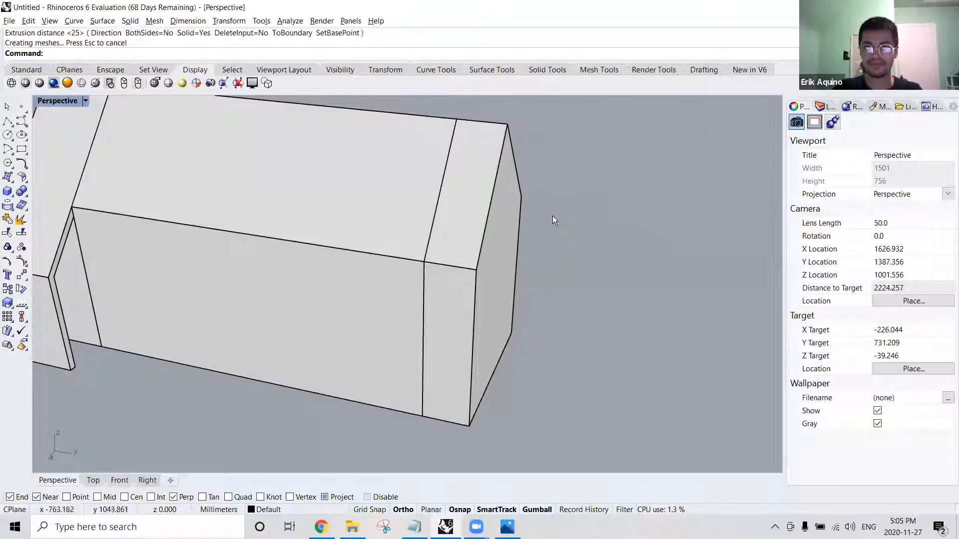
In the Front view, enable intersection snapping and draw a polyline between the vertical bar's two lines, following the inner gable edge over its apex.
{"action": "right_click_drag", "start_coordinate": [387, 212], "coordinate": [519, 199]}
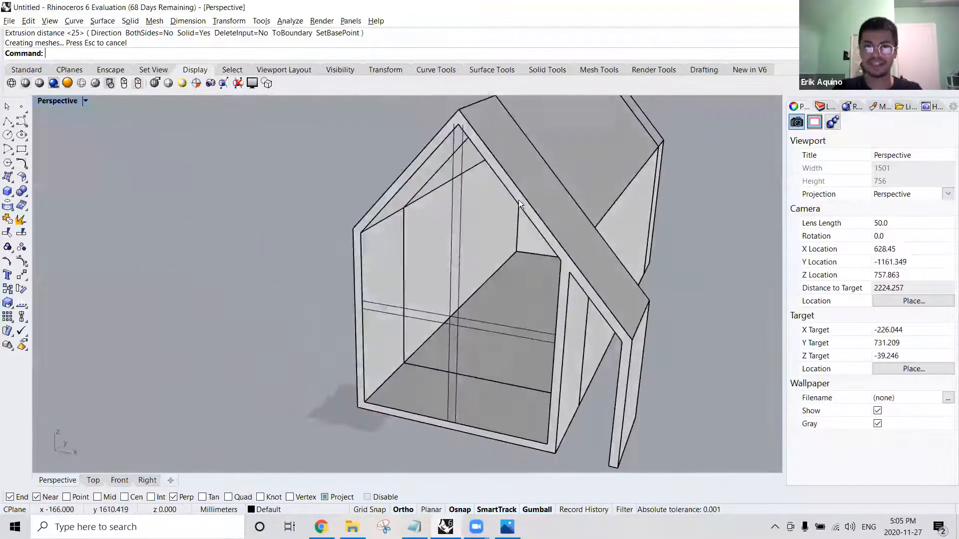
{"action": "left_click", "coordinate": [120, 480]}
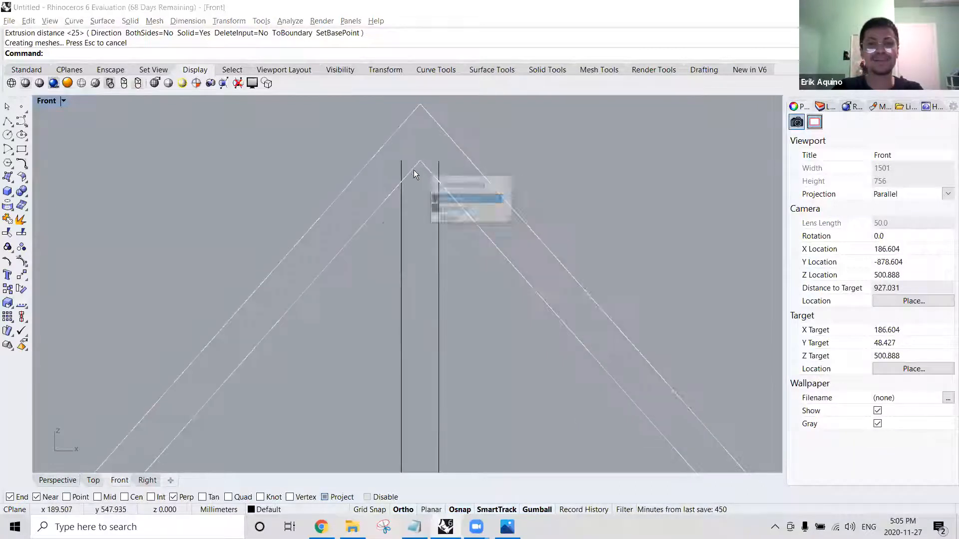
{"action": "left_click", "coordinate": [409, 208]}
{"action": "type", "text": "Polyline"}
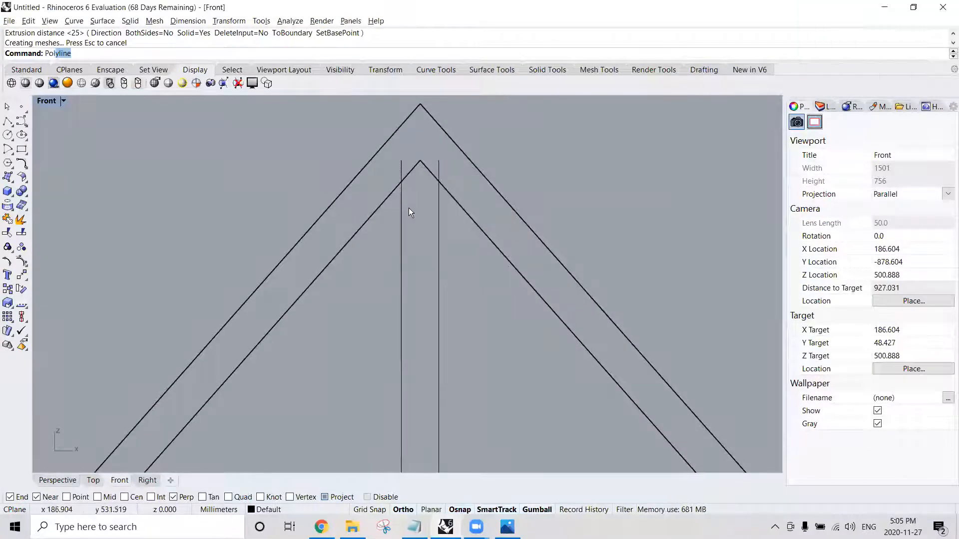
{"action": "key", "text": "Return"}
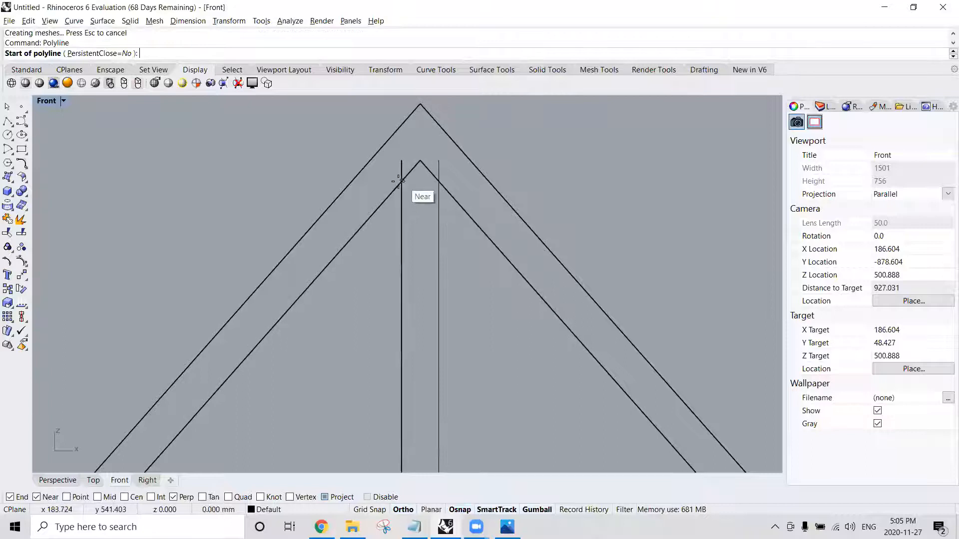
{"action": "left_click", "coordinate": [152, 498]}
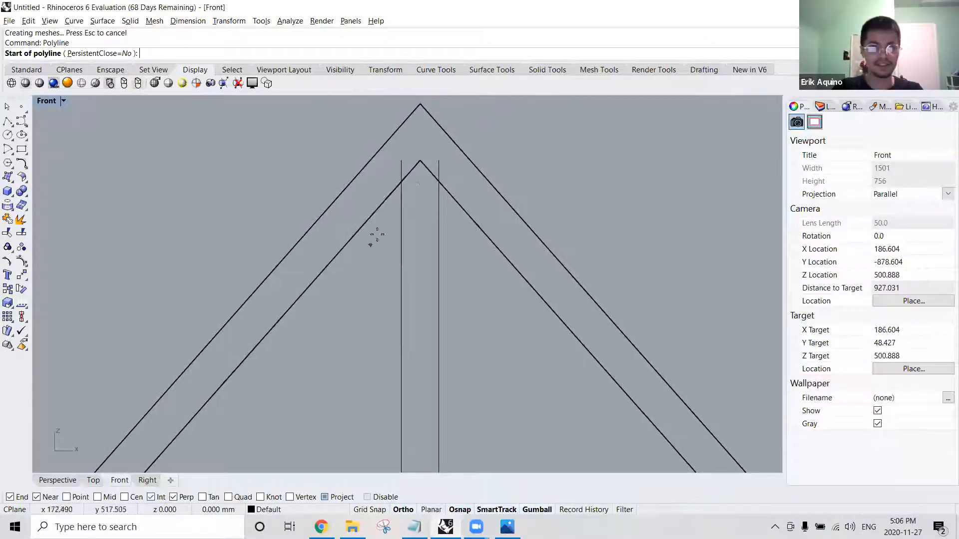
{"action": "left_click", "coordinate": [398, 182]}
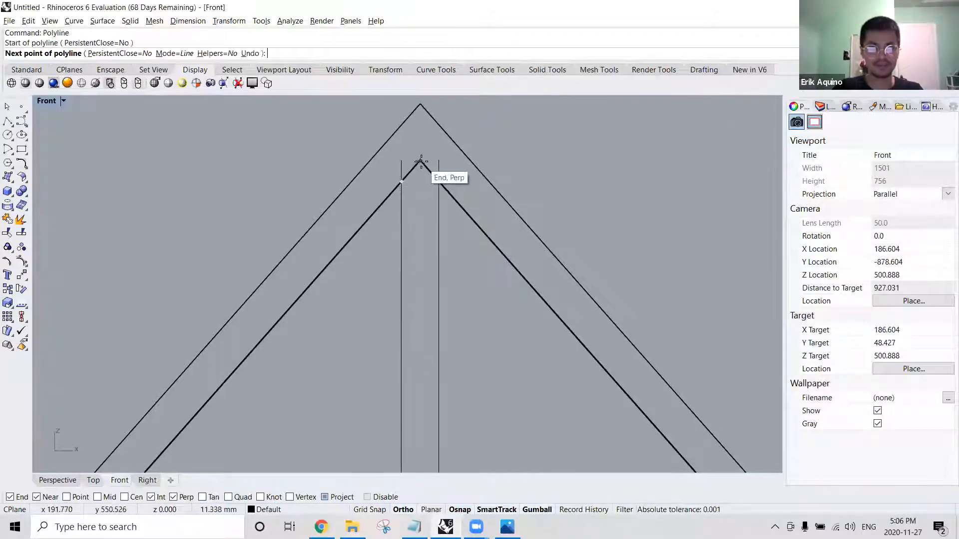
{"action": "left_click", "coordinate": [420, 162]}
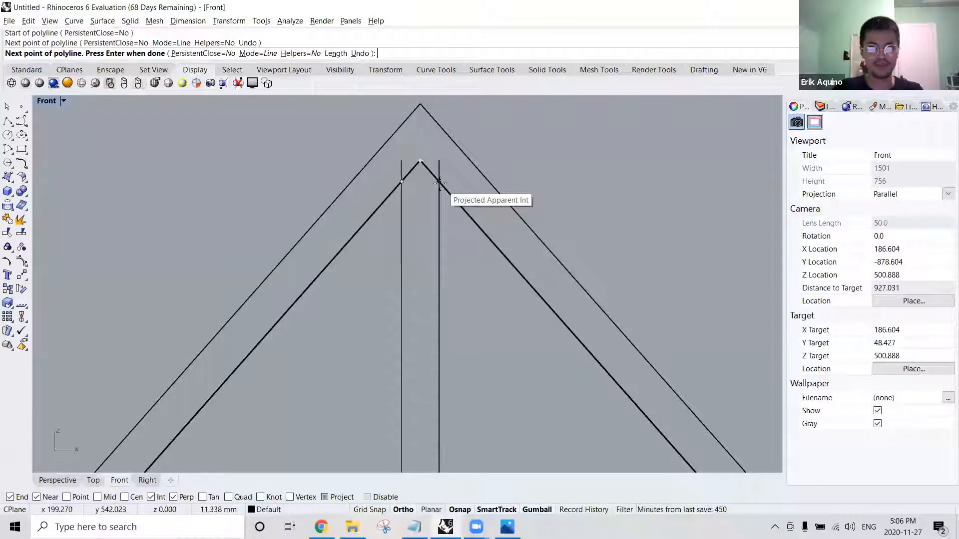
{"action": "left_click", "coordinate": [439, 183]}
{"action": "key", "text": "Return"}
Use the window bar lines, their end caps and the apex polyline as cutting objects and trim away the line segments inside the bars' crossing.
{"action": "scroll", "coordinate": [411, 193], "scroll_direction": "down", "scroll_amount": 5}
{"action": "scroll", "coordinate": [412, 185], "scroll_direction": "up", "scroll_amount": 2}
{"action": "left_click", "coordinate": [413, 186]}
{"action": "left_click", "coordinate": [431, 214]}
{"action": "left_click", "coordinate": [433, 213], "text": "shift"}
{"action": "left_click", "coordinate": [404, 238], "text": "shift"}
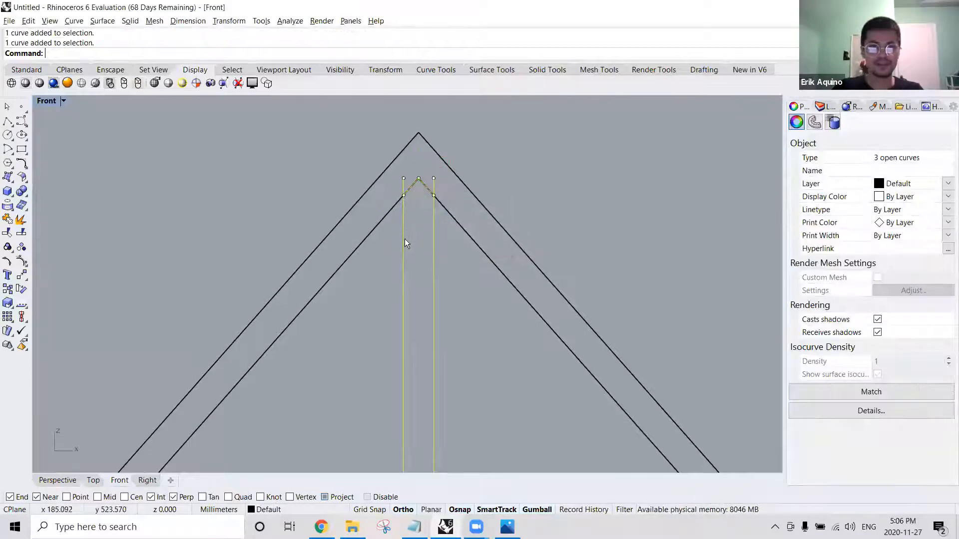
{"action": "scroll", "coordinate": [426, 187], "scroll_direction": "down", "scroll_amount": 4}
{"action": "left_click_drag", "start_coordinate": [395, 367], "coordinate": [361, 401], "text": "shift"}
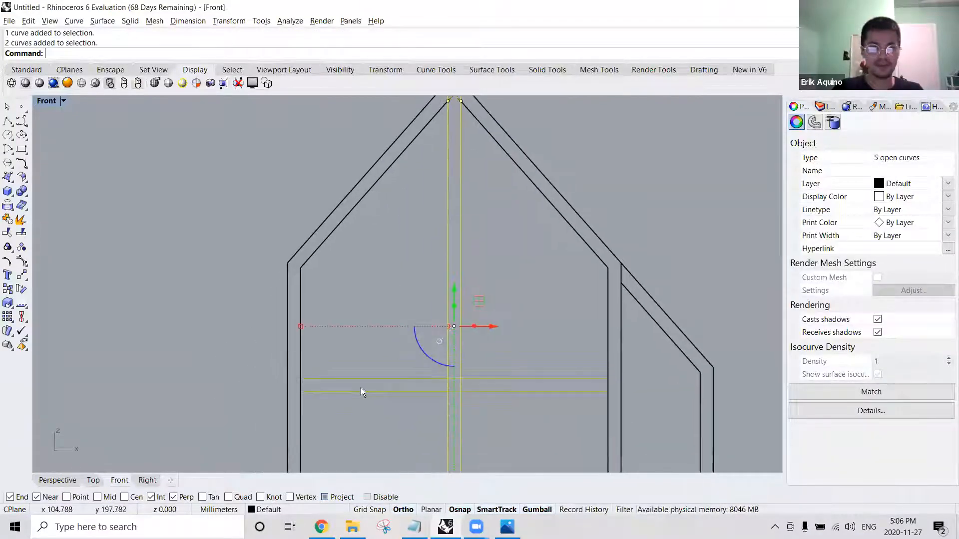
{"action": "left_click", "coordinate": [300, 383], "text": "shift"}
{"action": "left_click", "coordinate": [607, 385], "text": "shift"}
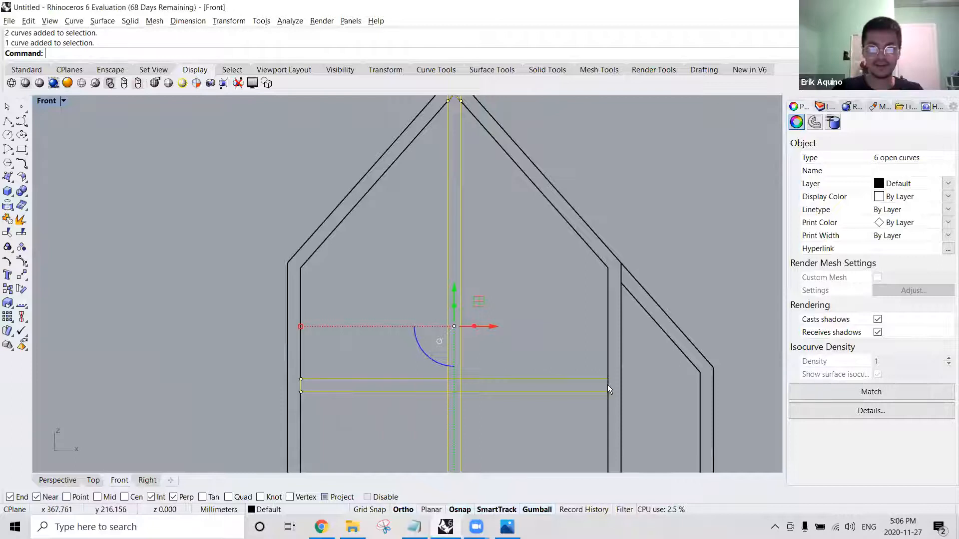
{"action": "left_click", "coordinate": [607, 384], "text": "shift"}
{"action": "left_click", "coordinate": [543, 392], "text": "shift"}
{"action": "right_click_drag", "start_coordinate": [505, 429], "coordinate": [528, 319]}
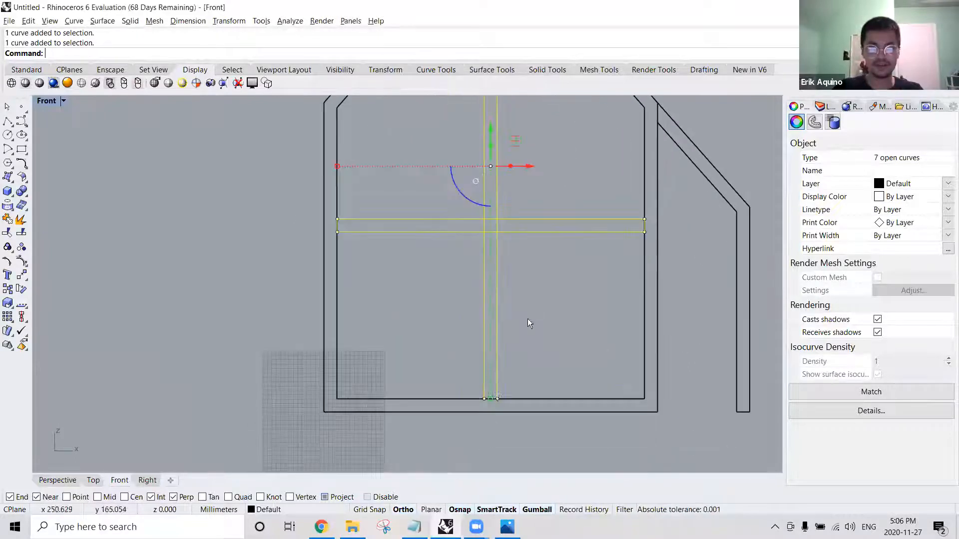
{"action": "scroll", "coordinate": [498, 400], "scroll_direction": "up", "scroll_amount": 5}
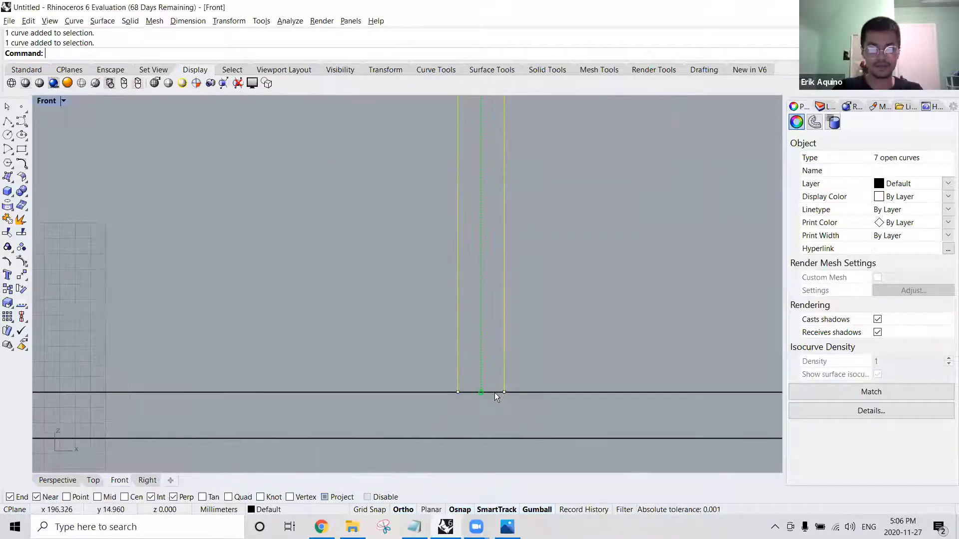
{"action": "left_click", "coordinate": [494, 393], "text": "shift"}
{"action": "left_click", "coordinate": [495, 392], "text": "shift"}
{"action": "scroll", "coordinate": [495, 390], "scroll_direction": "down", "scroll_amount": 8}
{"action": "right_click_drag", "start_coordinate": [529, 302], "coordinate": [504, 419]}
{"action": "right_click_drag", "start_coordinate": [407, 247], "coordinate": [401, 422]}
{"action": "right_click_drag", "start_coordinate": [460, 177], "coordinate": [443, 324]}
{"action": "right_click_drag", "start_coordinate": [458, 160], "coordinate": [447, 248]}
{"action": "scroll", "coordinate": [436, 216], "scroll_direction": "down", "scroll_amount": 4}
{"action": "right_click_drag", "start_coordinate": [447, 314], "coordinate": [476, 185]}
{"action": "type", "text": "trim"}
{"action": "key", "text": "Return"}
{"action": "scroll", "coordinate": [464, 396], "scroll_direction": "up", "scroll_amount": 5}
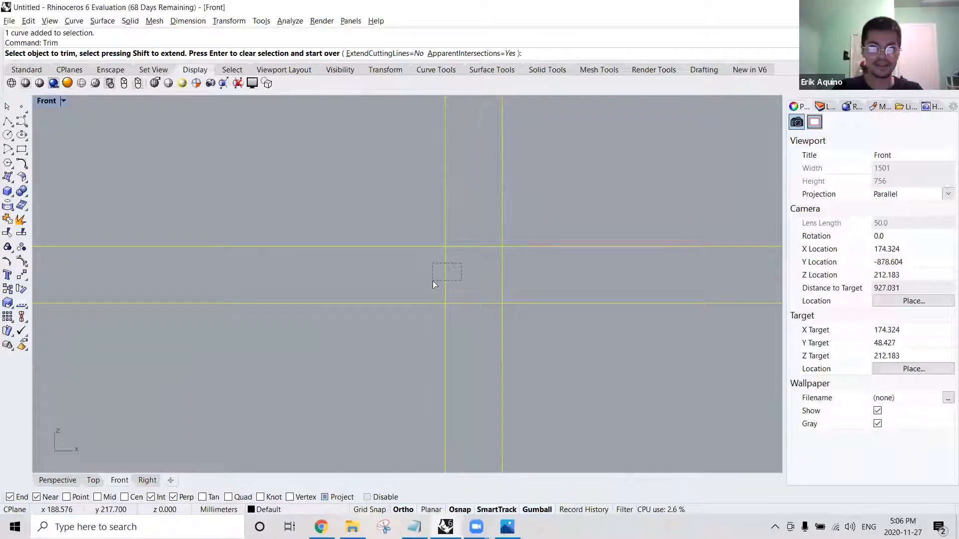
{"action": "left_click_drag", "start_coordinate": [433, 281], "coordinate": [432, 281]}
{"action": "mouse_move", "coordinate": [478, 229]}
{"action": "left_mouse_down"}
{"action": "mouse_move", "coordinate": [471, 268]}
{"action": "mouse_move", "coordinate": [480, 271]}
{"action": "left_mouse_up"}
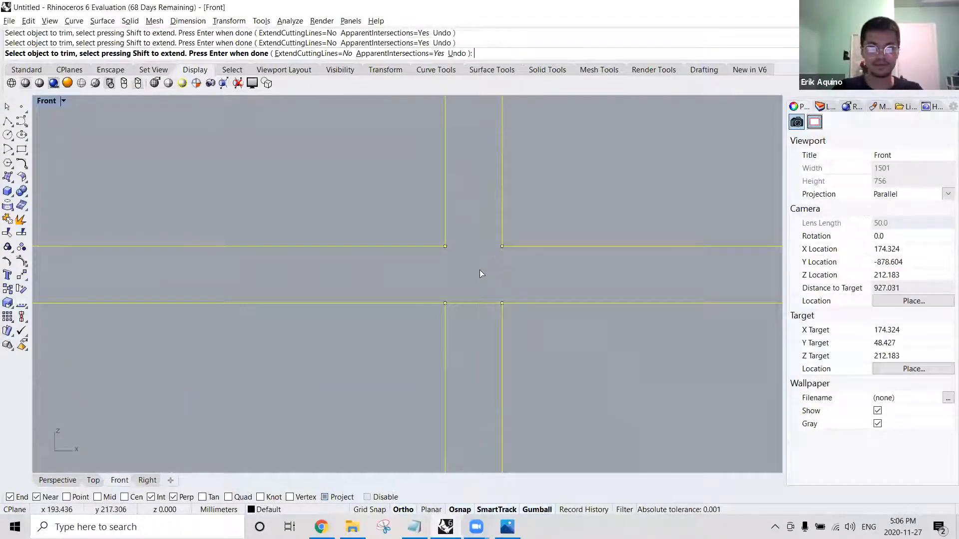
Trim away both ends of the vertical bar's lines that extend above the apex polyline and finish the trim.
{"action": "scroll", "coordinate": [466, 306], "scroll_direction": "down", "scroll_amount": 4}
{"action": "right_click_drag", "start_coordinate": [512, 166], "coordinate": [511, 364]}
{"action": "right_click_drag", "start_coordinate": [504, 130], "coordinate": [489, 335]}
{"action": "scroll", "coordinate": [437, 130], "scroll_direction": "up", "scroll_amount": 5}
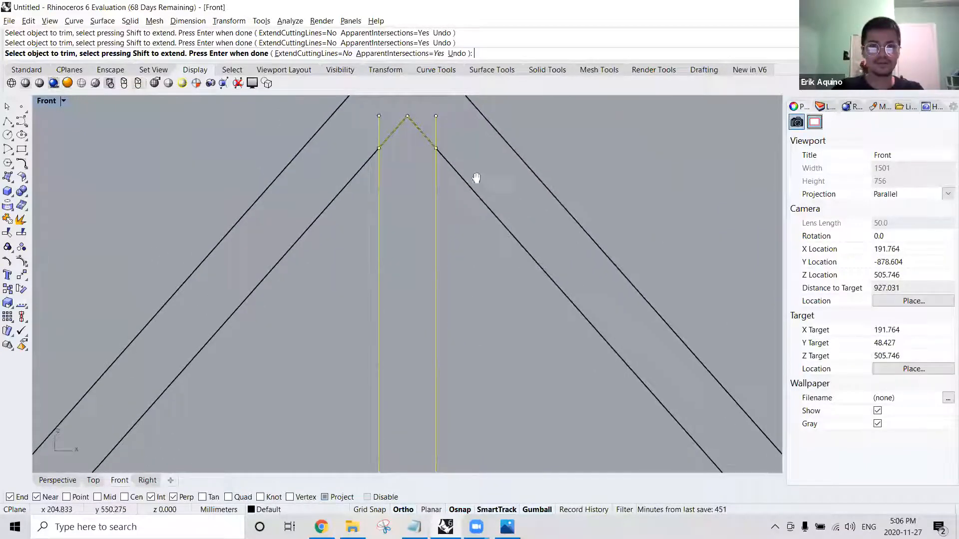
{"action": "left_click_drag", "start_coordinate": [490, 196], "coordinate": [460, 227]}
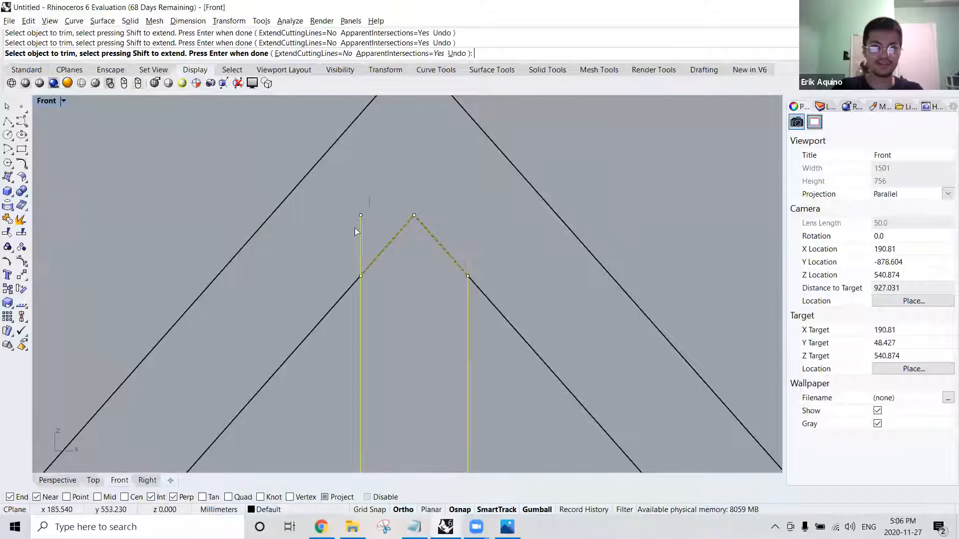
{"action": "left_click_drag", "start_coordinate": [346, 248], "coordinate": [346, 248]}
{"action": "scroll", "coordinate": [380, 216], "scroll_direction": "down", "scroll_amount": 3}
{"action": "scroll", "coordinate": [433, 219], "scroll_direction": "down", "scroll_amount": 10}
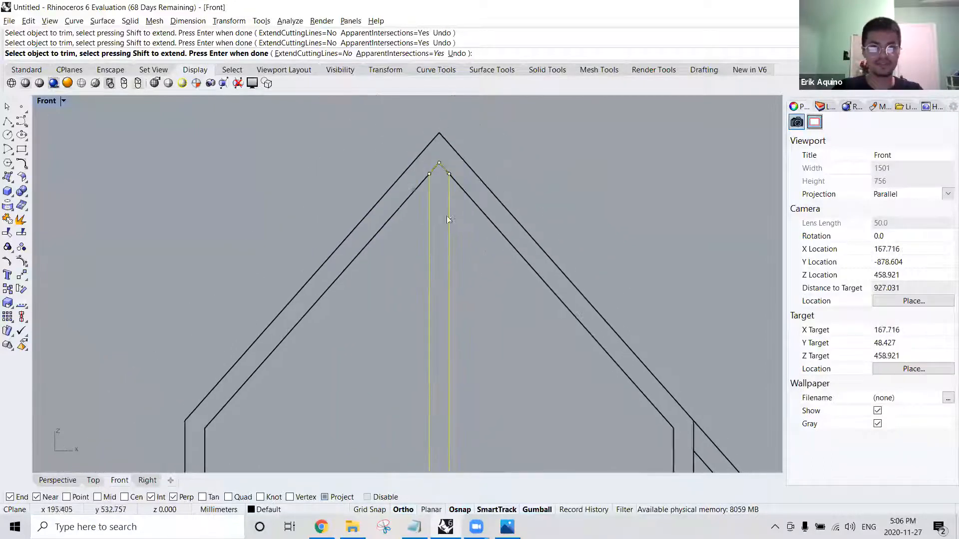
{"action": "right_click_drag", "start_coordinate": [471, 264], "coordinate": [497, 246]}
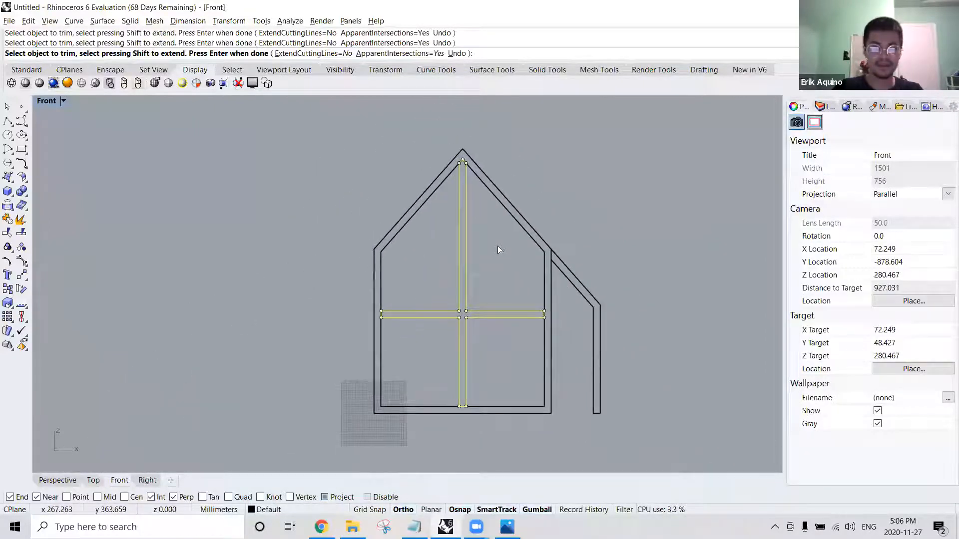
{"action": "key", "text": "Return"}
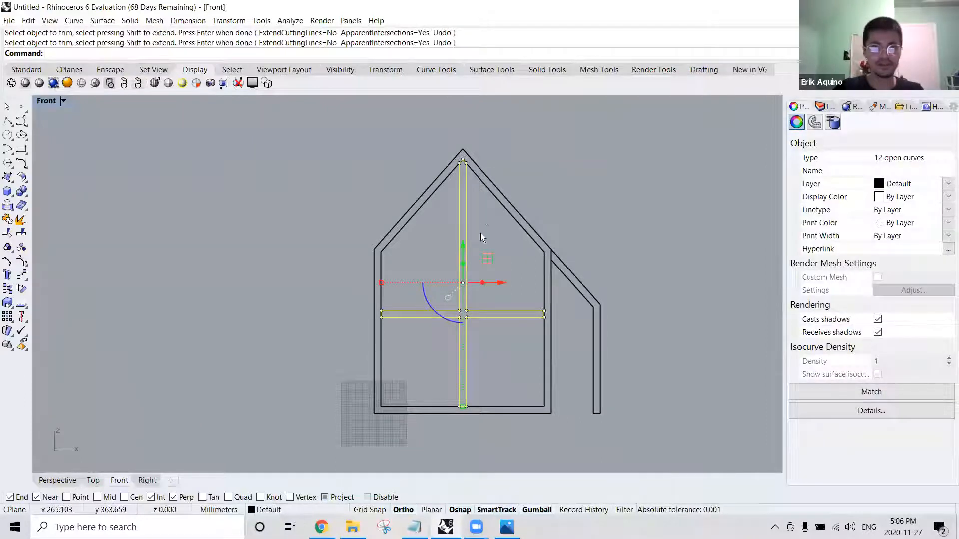
Join the 12 selected open curves of the window bars into one closed cross-shaped curve.
{"action": "scroll", "coordinate": [481, 244], "scroll_direction": "up", "scroll_amount": 3}
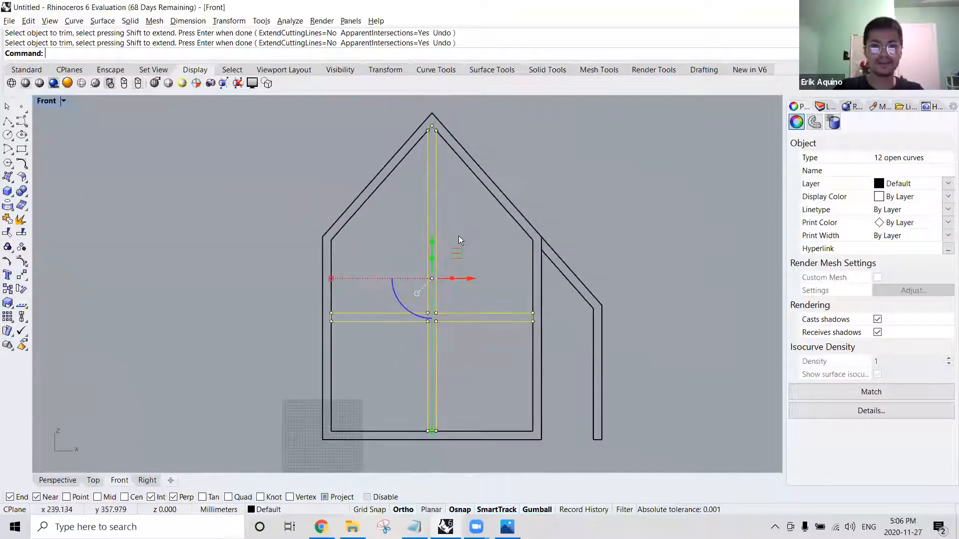
{"action": "type", "text": "Join"}
{"action": "key", "text": "Return"}
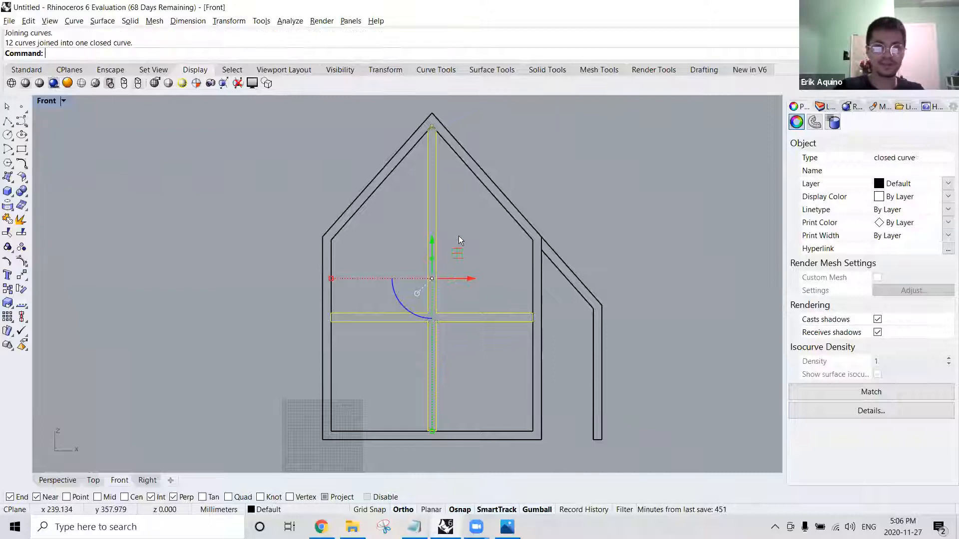
In the Perspective view, extrude the closed window bar curve into the house as a solid with a distance of 20 mm.
{"action": "left_click", "coordinate": [446, 164]}
{"action": "left_click", "coordinate": [436, 156]}
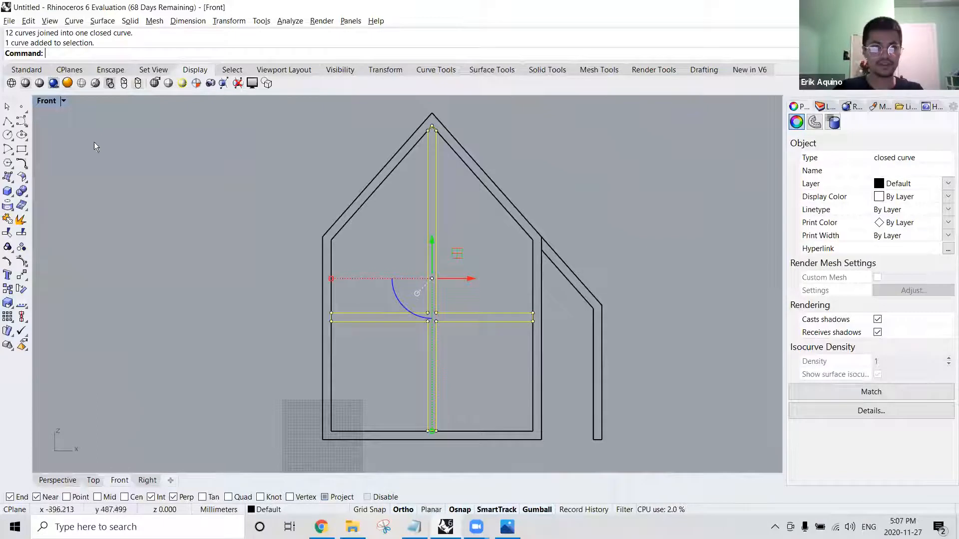
{"action": "double_click", "coordinate": [47, 103]}
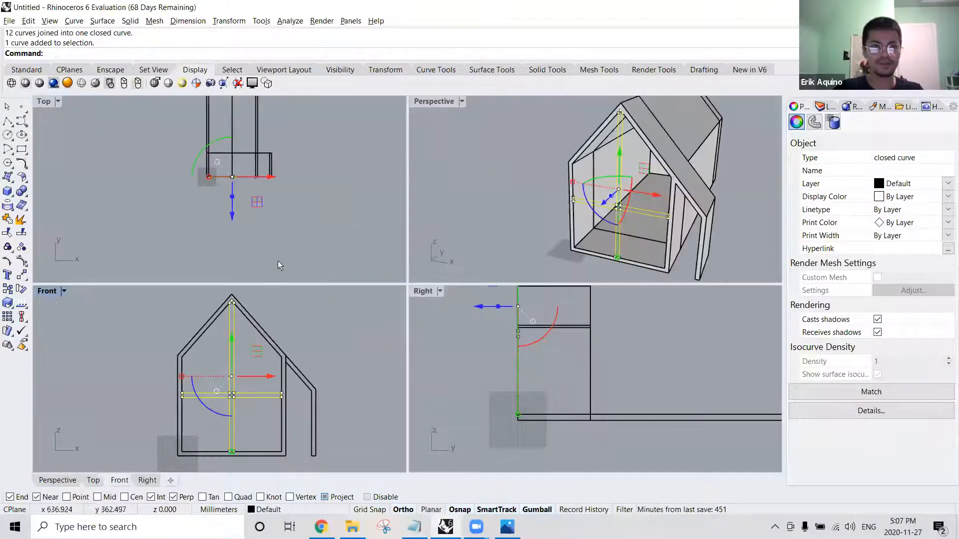
{"action": "left_click", "coordinate": [445, 194]}
{"action": "right_click_drag", "start_coordinate": [606, 150], "coordinate": [569, 148]}
{"action": "left_click", "coordinate": [555, 134]}
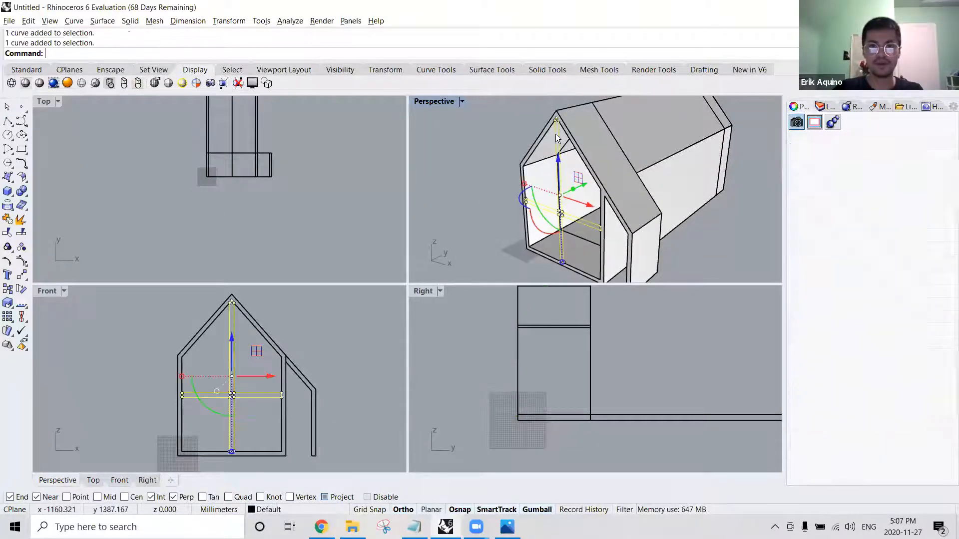
{"action": "type", "text": "ExtrudeCrv"}
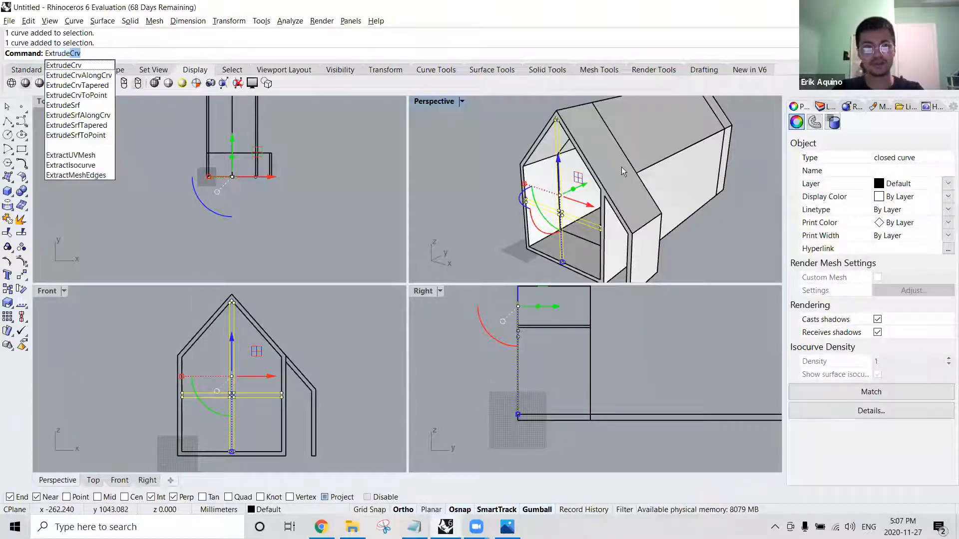
{"action": "key", "text": "Return"}
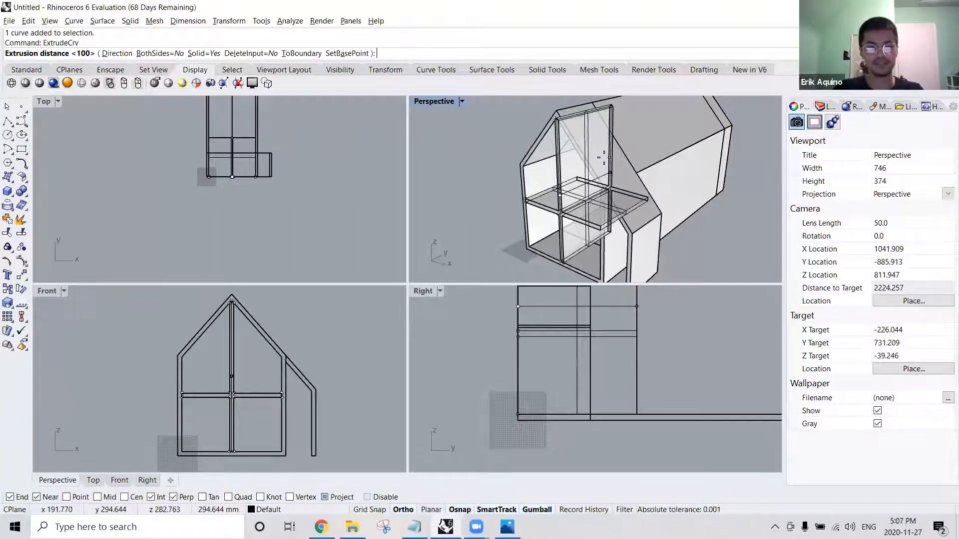
{"action": "type", "text": "20"}
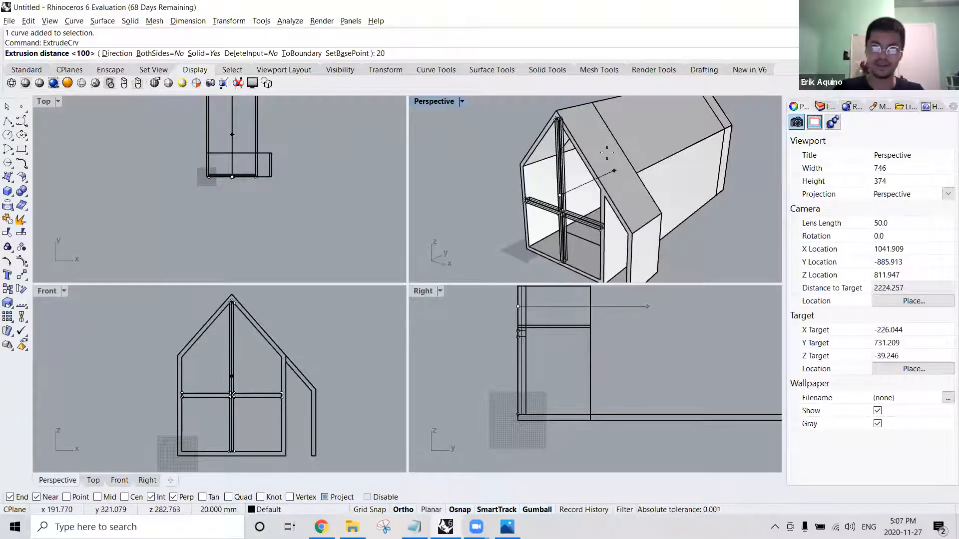
{"action": "key", "text": "Return"}
Examine the extruded window bars at the front gable and the overall house in the Perspective and Top views.
{"action": "left_click", "coordinate": [484, 198]}
{"action": "right_click_drag", "start_coordinate": [624, 198], "coordinate": [535, 207]}
{"action": "scroll", "coordinate": [535, 207], "scroll_direction": "up", "scroll_amount": 3}
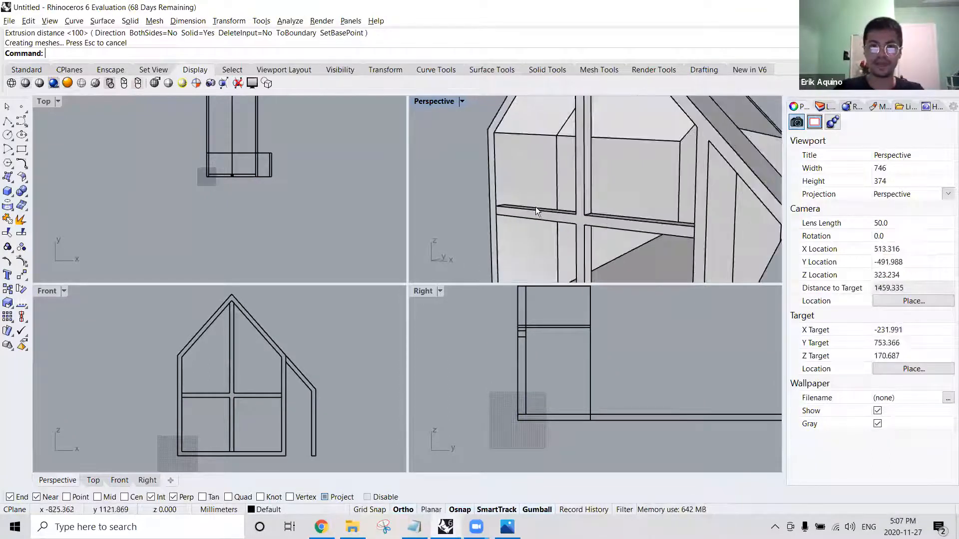
{"action": "scroll", "coordinate": [495, 172], "scroll_direction": "down", "scroll_amount": 2}
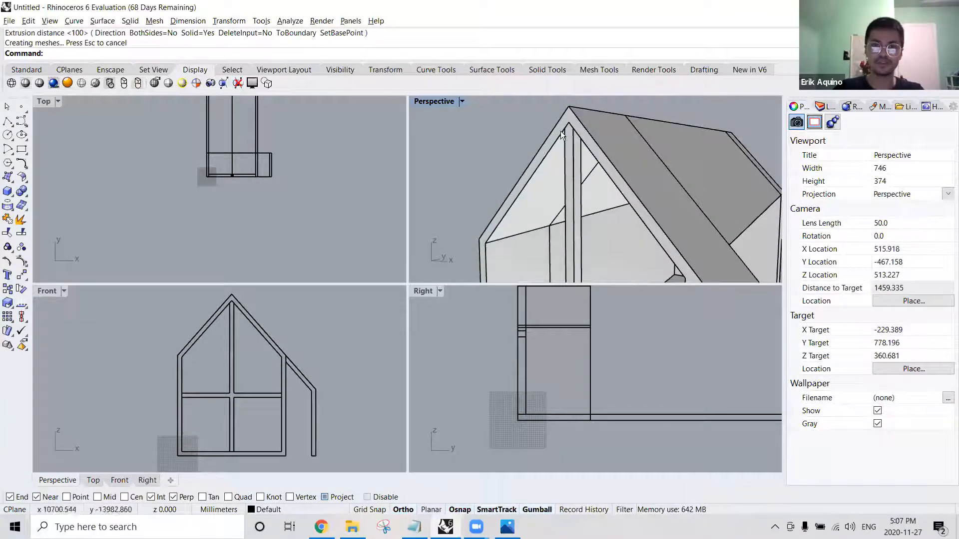
{"action": "scroll", "coordinate": [561, 136], "scroll_direction": "down", "scroll_amount": 1}
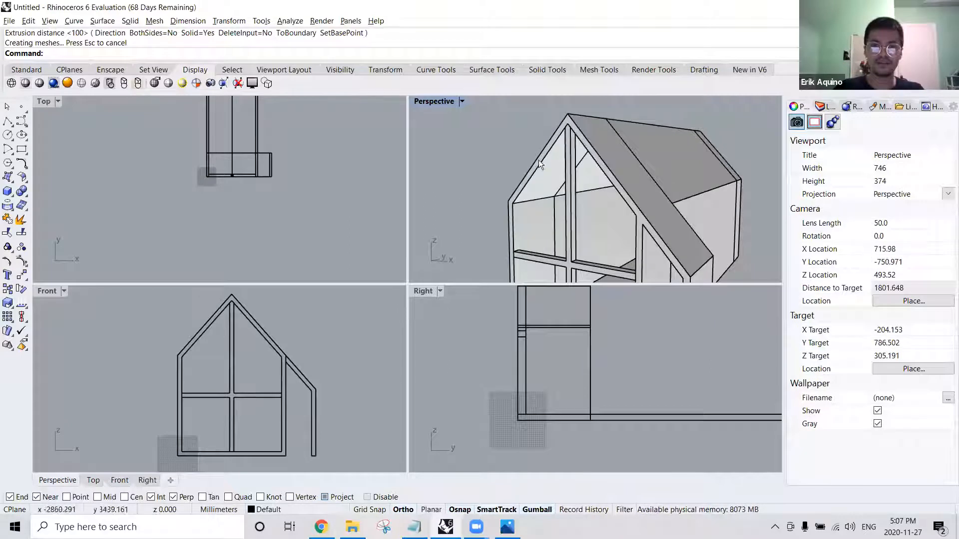
{"action": "right_click_drag", "start_coordinate": [563, 180], "coordinate": [564, 125], "text": "shift"}
{"action": "scroll", "coordinate": [632, 194], "scroll_direction": "down", "scroll_amount": 2}
{"action": "mouse_move", "coordinate": [633, 195]}
{"action": "right_mouse_down"}
{"action": "mouse_move", "coordinate": [704, 200]}
{"action": "mouse_move", "coordinate": [591, 189]}
{"action": "mouse_move", "coordinate": [644, 196]}
{"action": "right_mouse_up"}
{"action": "scroll", "coordinate": [590, 190], "scroll_direction": "down", "scroll_amount": 2}
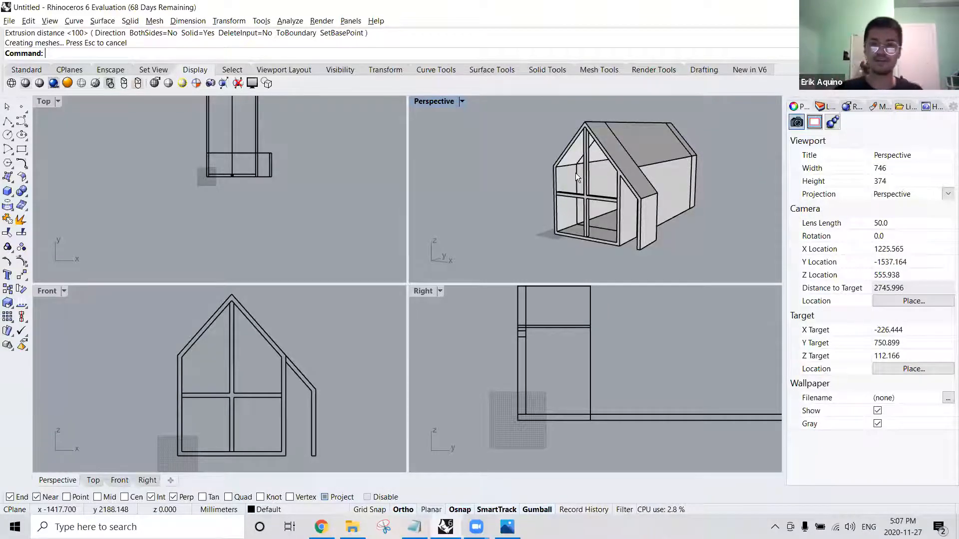
{"action": "scroll", "coordinate": [235, 166], "scroll_direction": "down", "scroll_amount": 4}
{"action": "right_click_drag", "start_coordinate": [240, 169], "coordinate": [242, 233]}
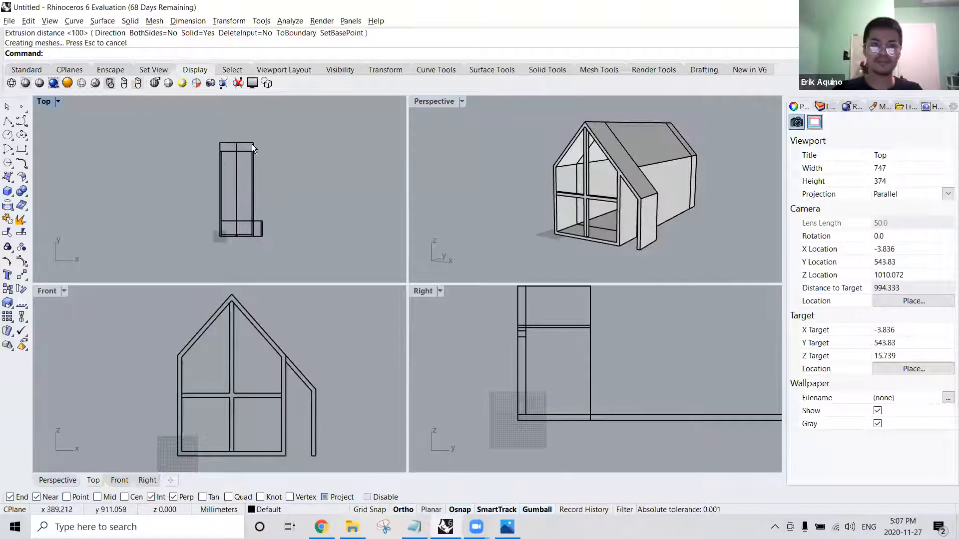
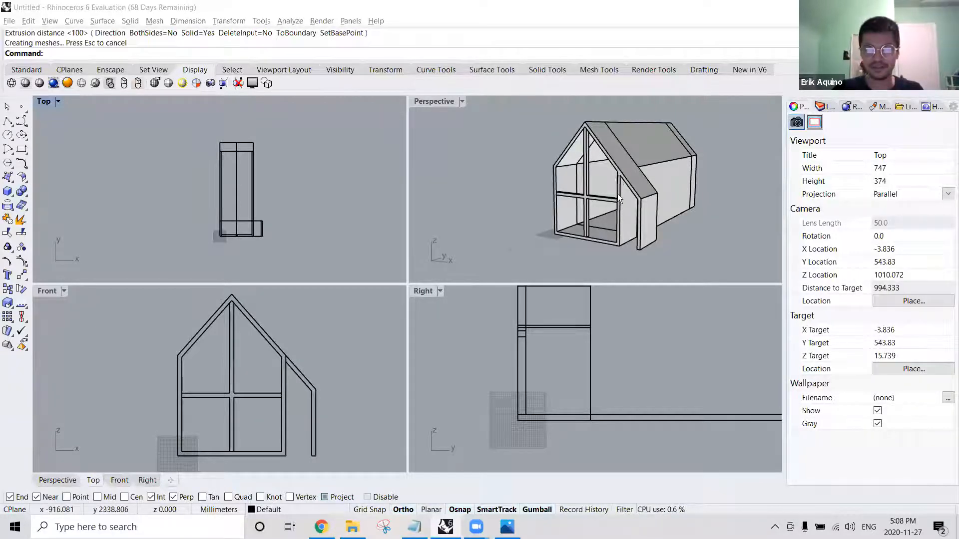
{"action": "scroll", "coordinate": [618, 194], "scroll_direction": "up", "scroll_amount": 4}
{"action": "scroll", "coordinate": [619, 197], "scroll_direction": "down", "scroll_amount": 2}
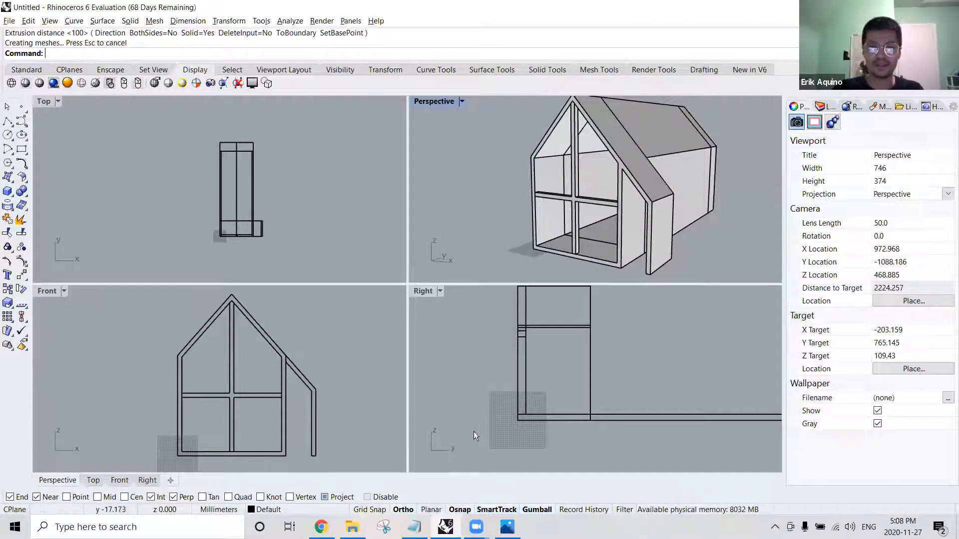
Copy the spreadsheet link from the To Do List note in Notepad and open it in a new Chrome tab.
{"action": "left_click", "coordinate": [414, 527]}
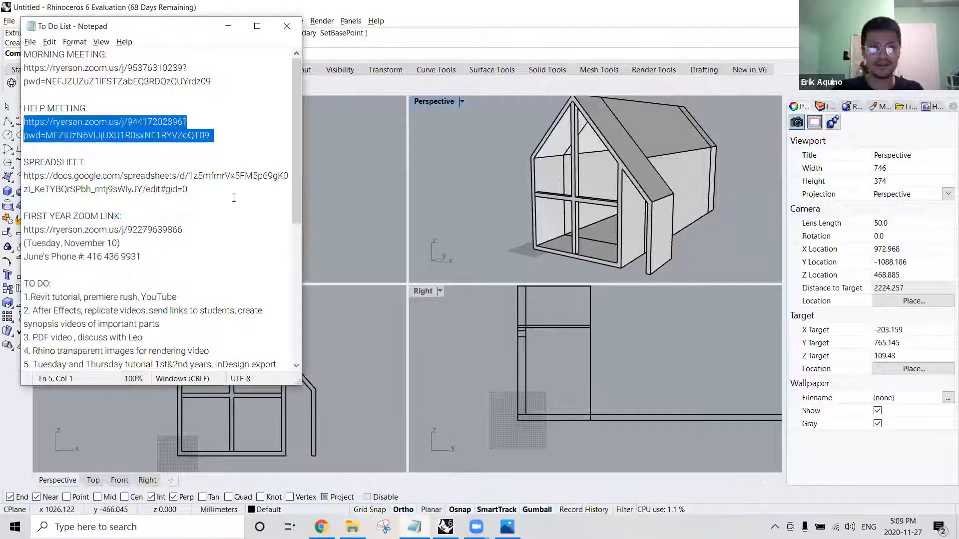
{"action": "left_click_drag", "start_coordinate": [188, 190], "coordinate": [15, 179]}
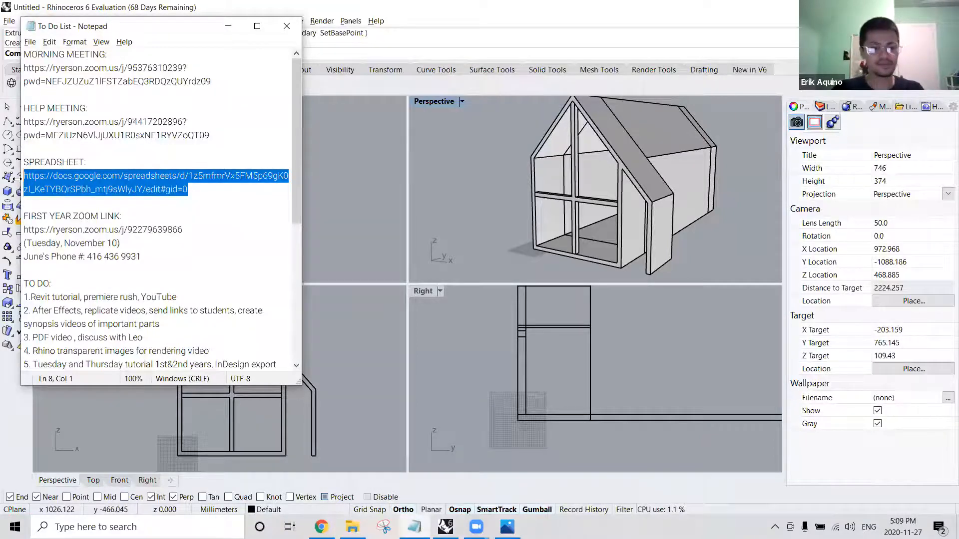
{"action": "left_click", "coordinate": [321, 527]}
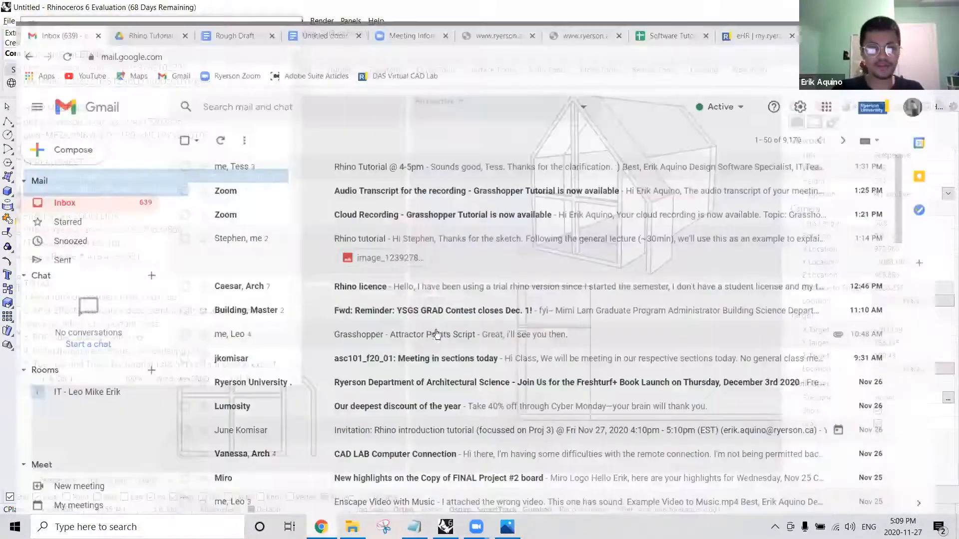
{"action": "key", "text": "ctrl+t"}
{"action": "key", "text": "ctrl+v"}
{"action": "key", "text": "Return"}
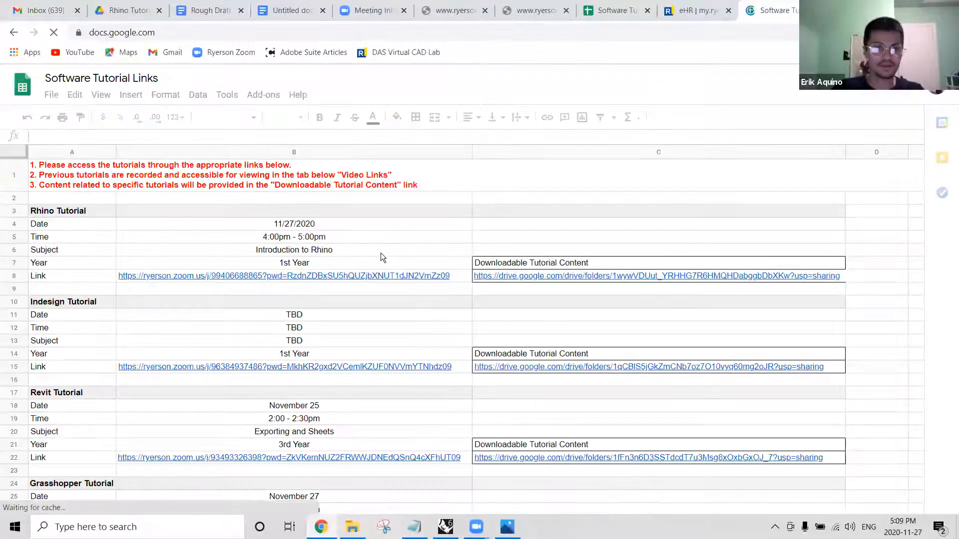
Look through the Zoom Links and Video Links sheets of the Software Tutorial Links spreadsheet.
{"action": "scroll", "coordinate": [380, 253], "scroll_direction": "down", "scroll_amount": 1}
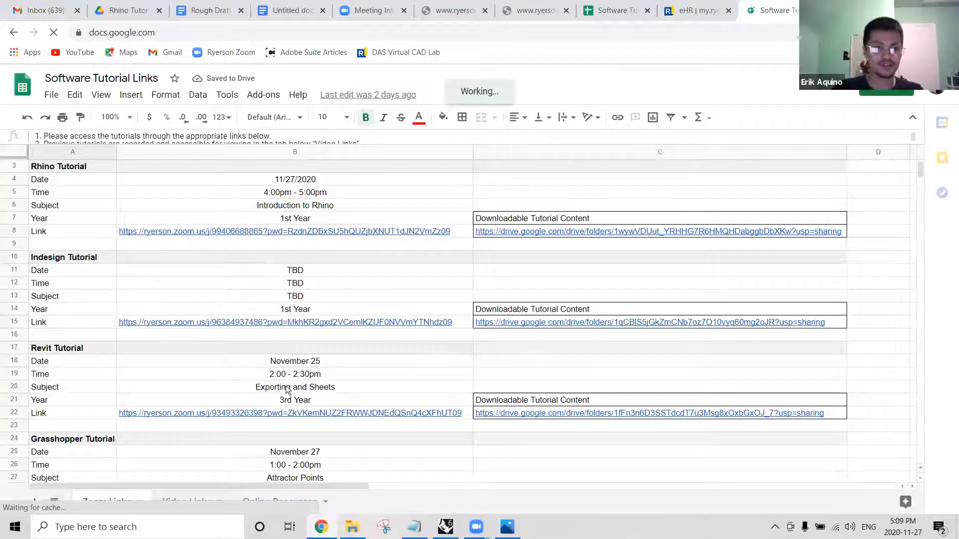
{"action": "scroll", "coordinate": [288, 390], "scroll_direction": "down", "scroll_amount": 2}
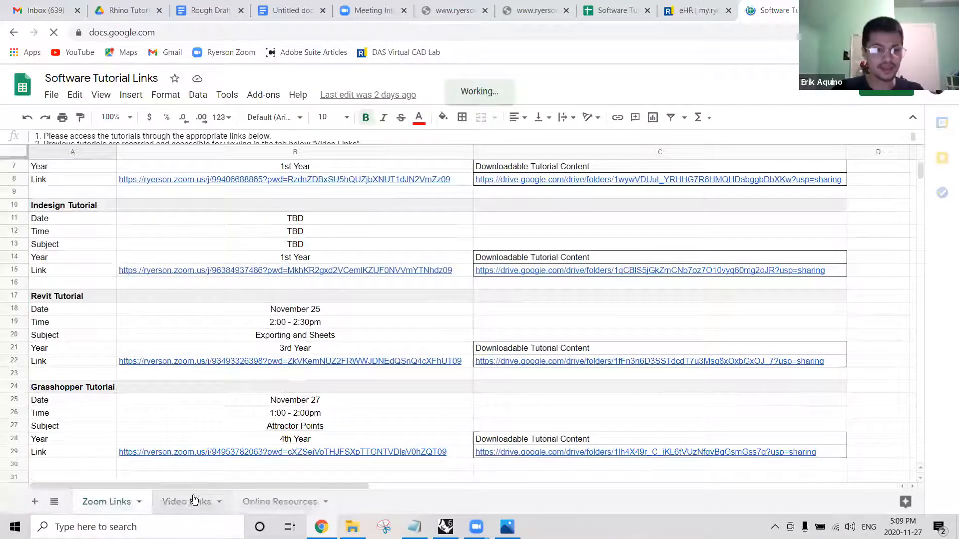
{"action": "scroll", "coordinate": [263, 244], "scroll_direction": "down", "scroll_amount": 4}
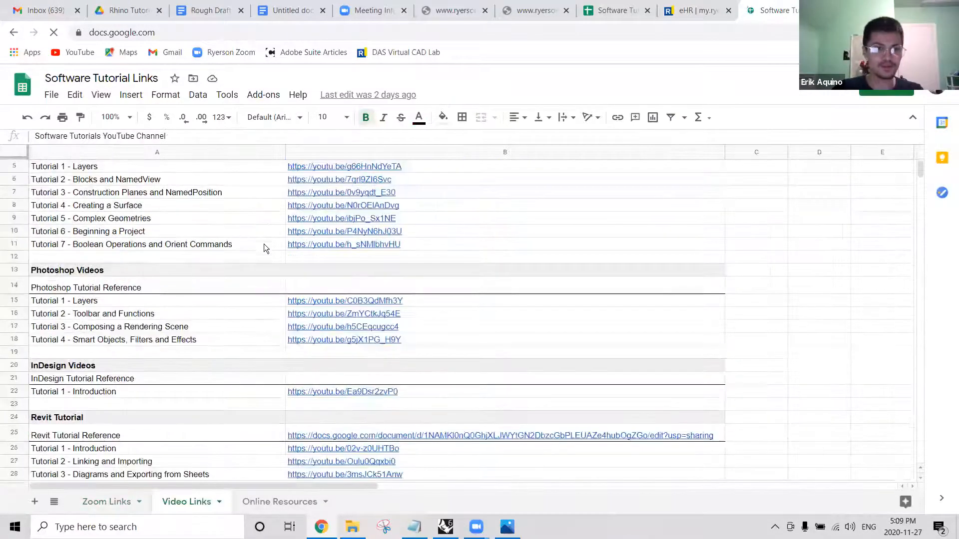
{"action": "scroll", "coordinate": [266, 244], "scroll_direction": "down", "scroll_amount": 4}
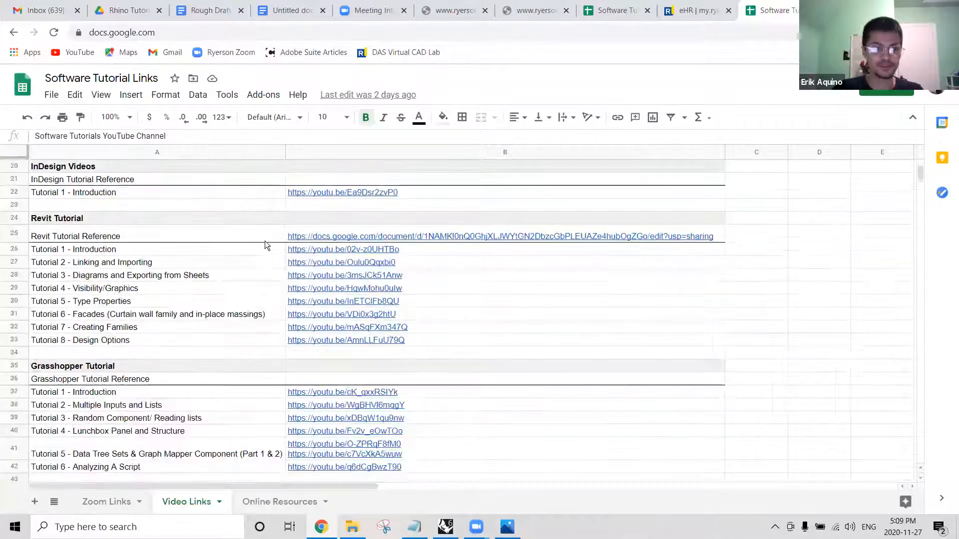
{"action": "scroll", "coordinate": [265, 240], "scroll_direction": "up", "scroll_amount": 10}
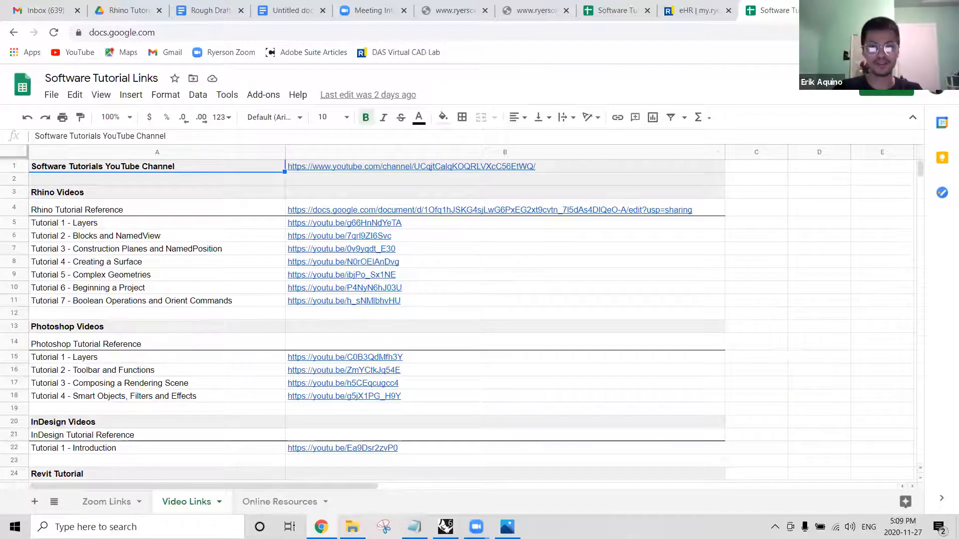
Switch back to Rhino, maximize the Perspective view and set its display mode to Ghosted to inspect the house's interior edges.
{"action": "left_click", "coordinate": [445, 527]}
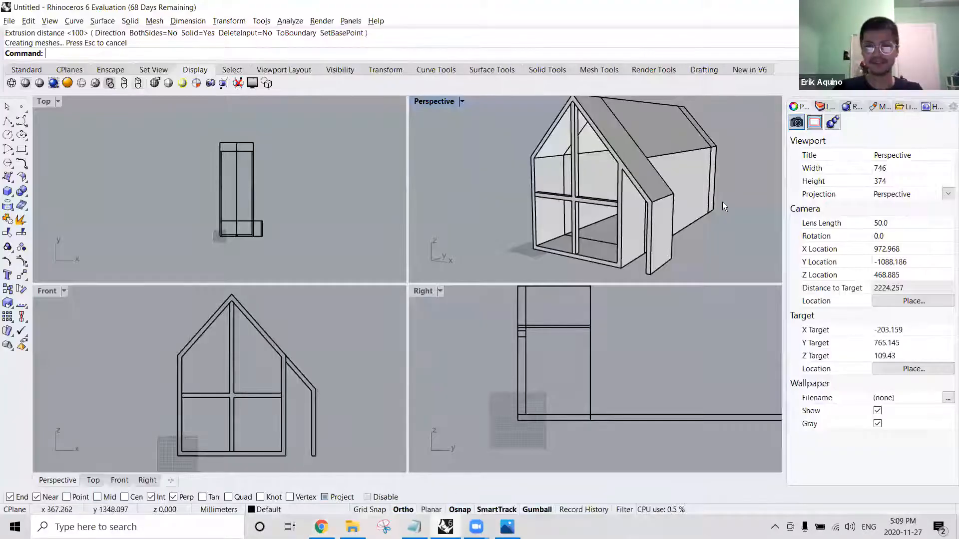
{"action": "right_click_drag", "start_coordinate": [722, 202], "coordinate": [684, 204]}
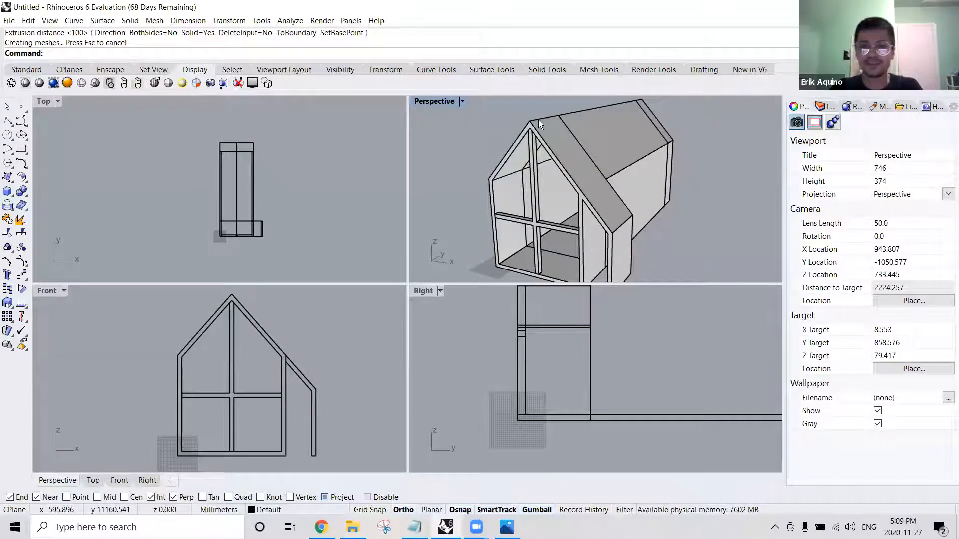
{"action": "double_click", "coordinate": [431, 102]}
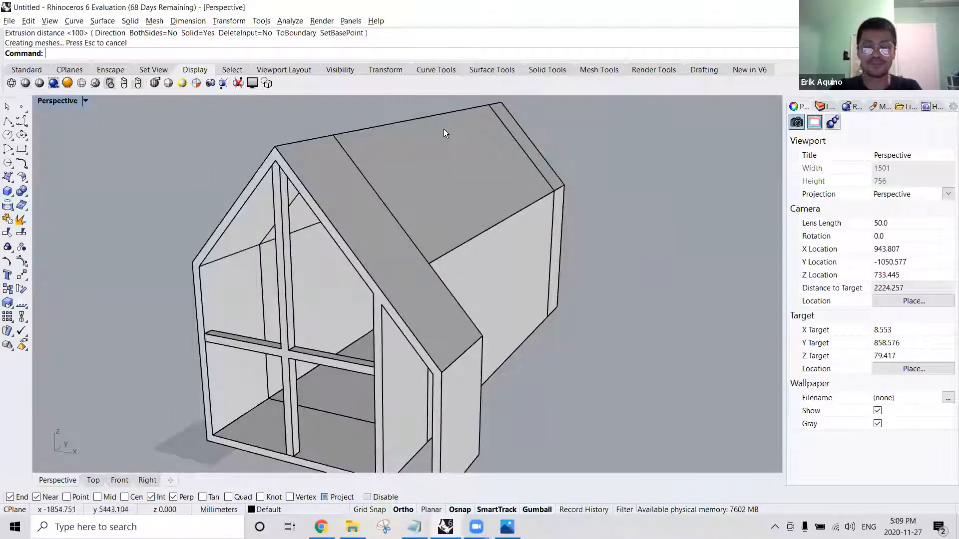
{"action": "left_click", "coordinate": [55, 99]}
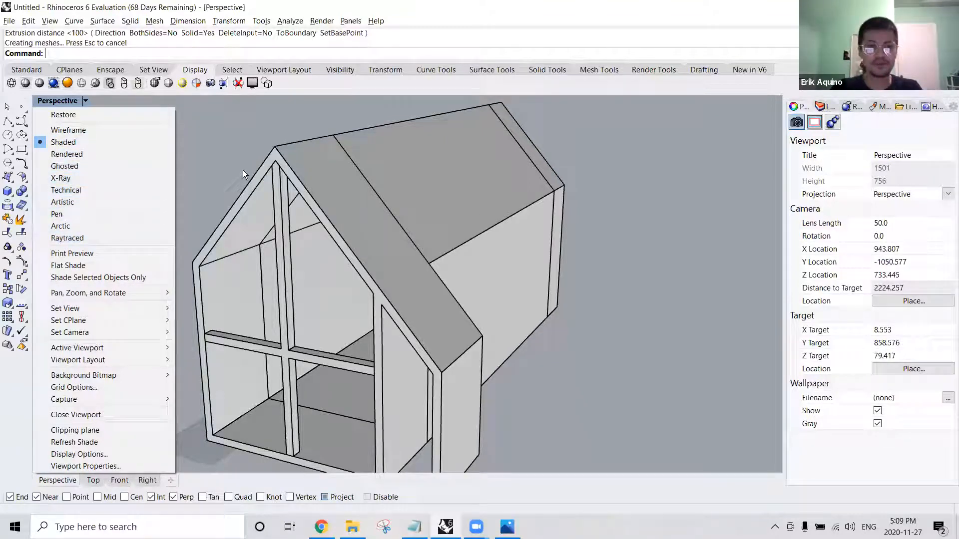
{"action": "left_click", "coordinate": [62, 166]}
{"action": "right_click_drag", "start_coordinate": [421, 244], "coordinate": [430, 193]}
{"action": "scroll", "coordinate": [433, 176], "scroll_direction": "up", "scroll_amount": 5}
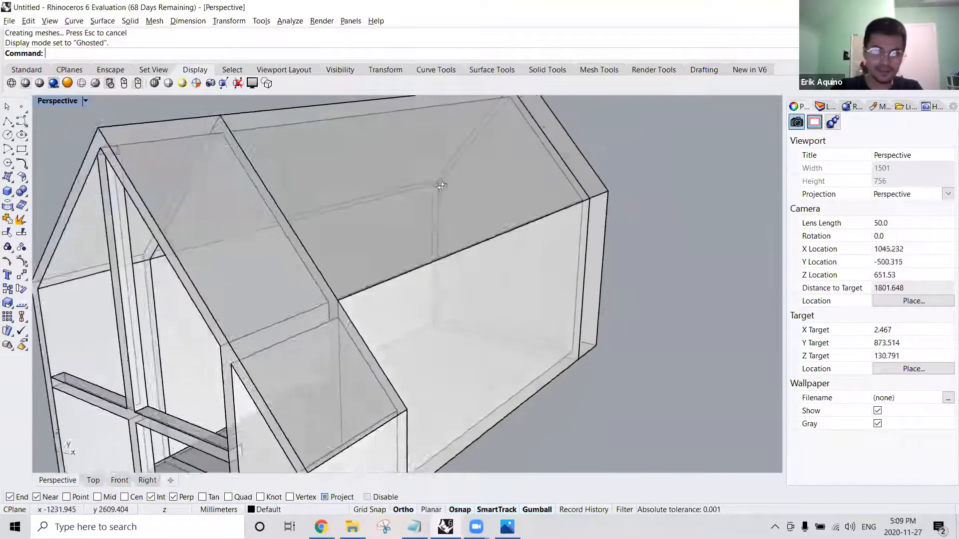
{"action": "right_click_drag", "start_coordinate": [435, 186], "coordinate": [145, 129]}
Set the Perspective view's display mode to Rendered and select the extrusion of the house's long main body.
{"action": "left_click", "coordinate": [68, 101]}
{"action": "left_click", "coordinate": [74, 154]}
{"action": "scroll", "coordinate": [415, 259], "scroll_direction": "down", "scroll_amount": 4}
{"action": "right_click_drag", "start_coordinate": [415, 259], "coordinate": [473, 221]}
{"action": "left_click", "coordinate": [423, 230]}
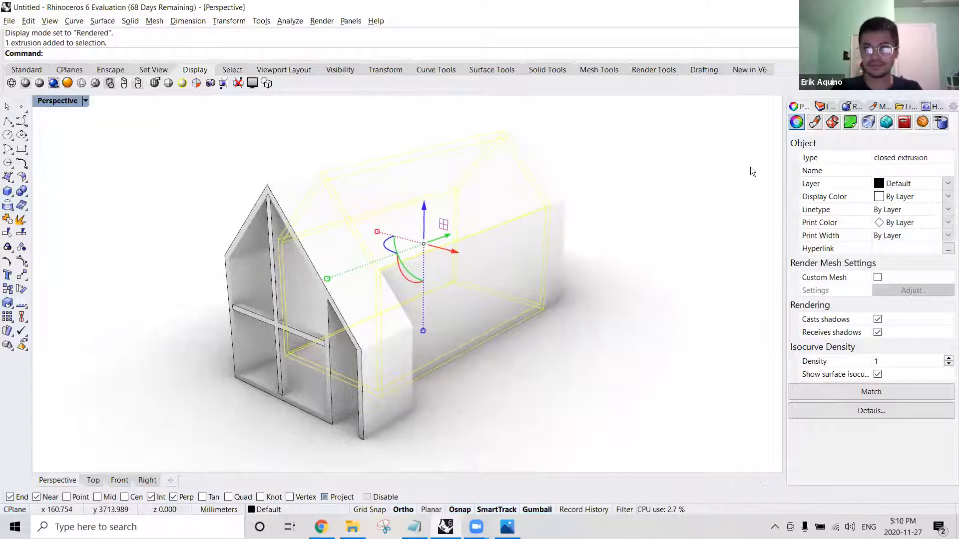
Look over the model's materials and the list of available panels, and bring up the Help panel.
{"action": "left_click", "coordinate": [874, 107]}
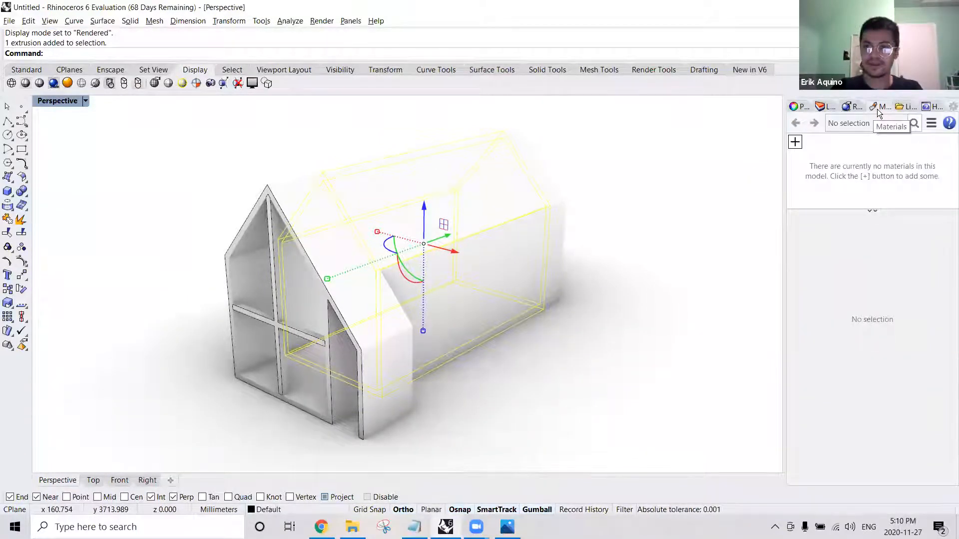
{"action": "left_click", "coordinate": [950, 108]}
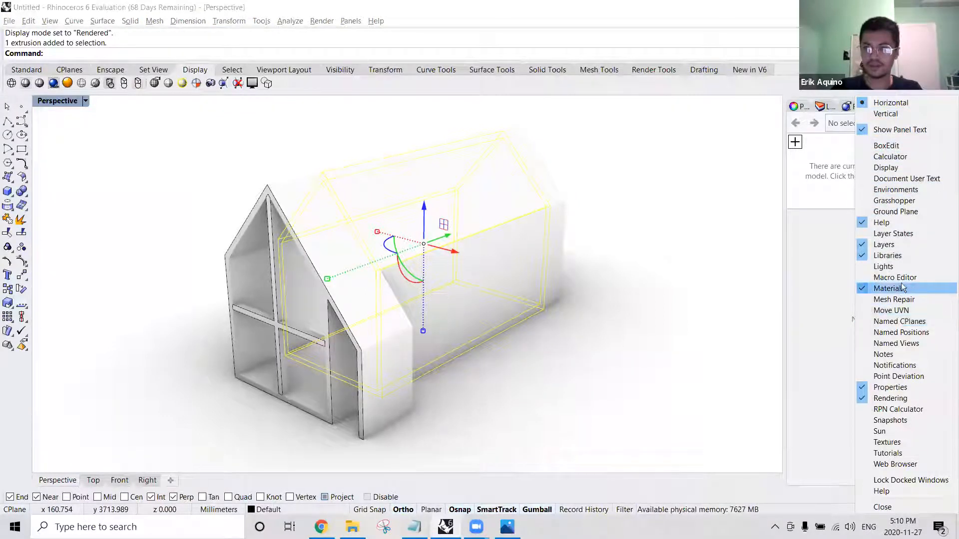
{"action": "left_click", "coordinate": [892, 226]}
{"action": "left_click", "coordinate": [929, 107]}
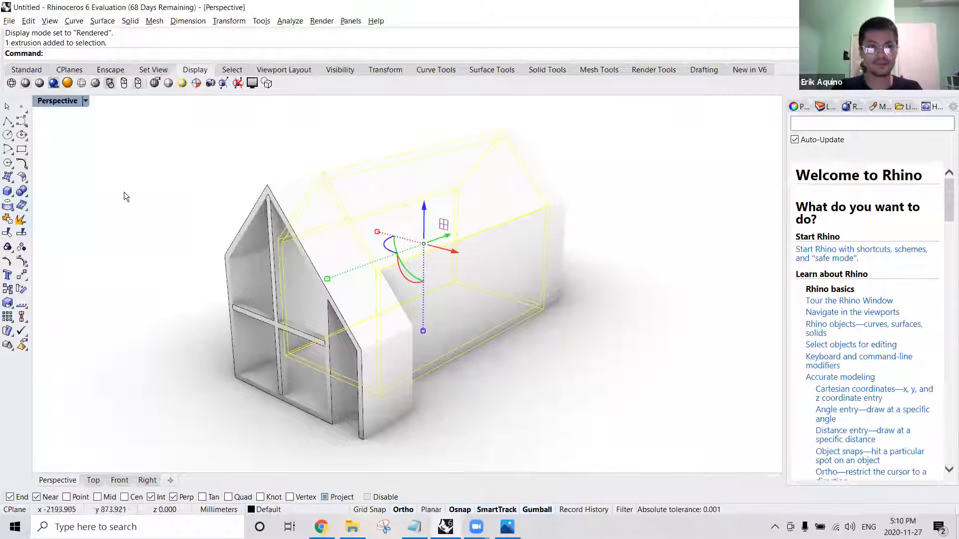
Start the Box command to view its auto-updating help topic, and leave the command without drawing anything.
{"action": "left_click", "coordinate": [191, 201]}
{"action": "type", "text": "box"}
{"action": "key", "text": "Return"}
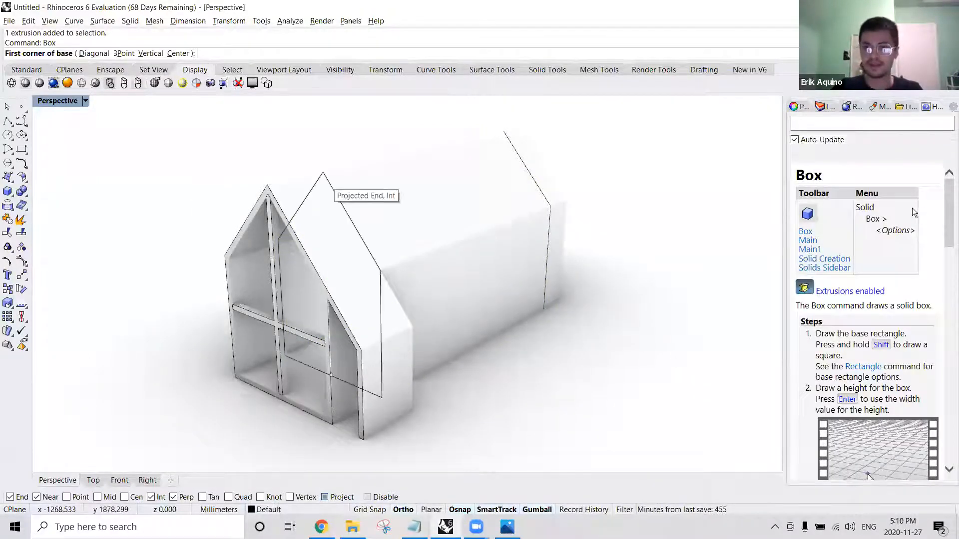
{"action": "mouse_move", "coordinate": [949, 189]}
{"action": "left_mouse_down"}
{"action": "mouse_move", "coordinate": [940, 224]}
{"action": "mouse_move", "coordinate": [949, 287]}
{"action": "mouse_move", "coordinate": [934, 348]}
{"action": "mouse_move", "coordinate": [950, 285]}
{"action": "mouse_move", "coordinate": [944, 172]}
{"action": "left_mouse_up"}
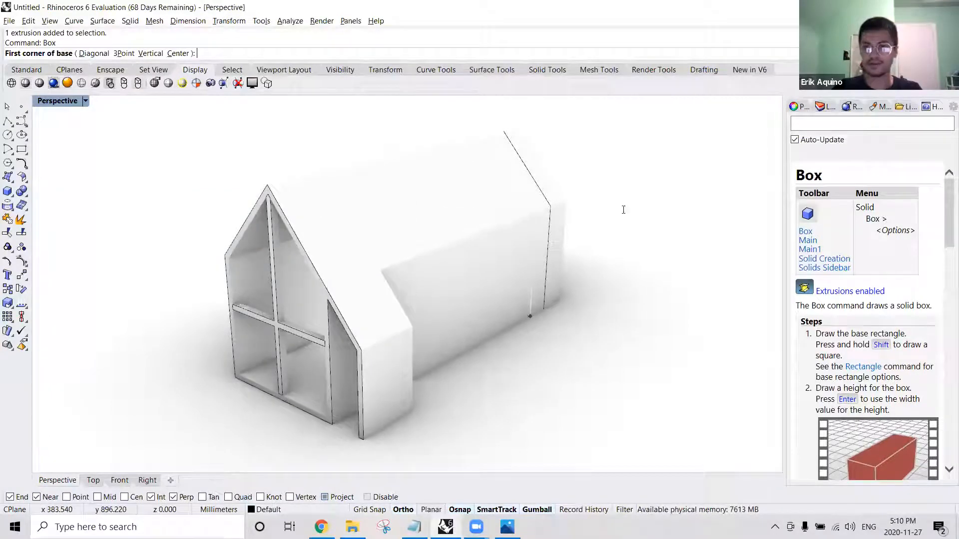
{"action": "key", "text": "Escape"}
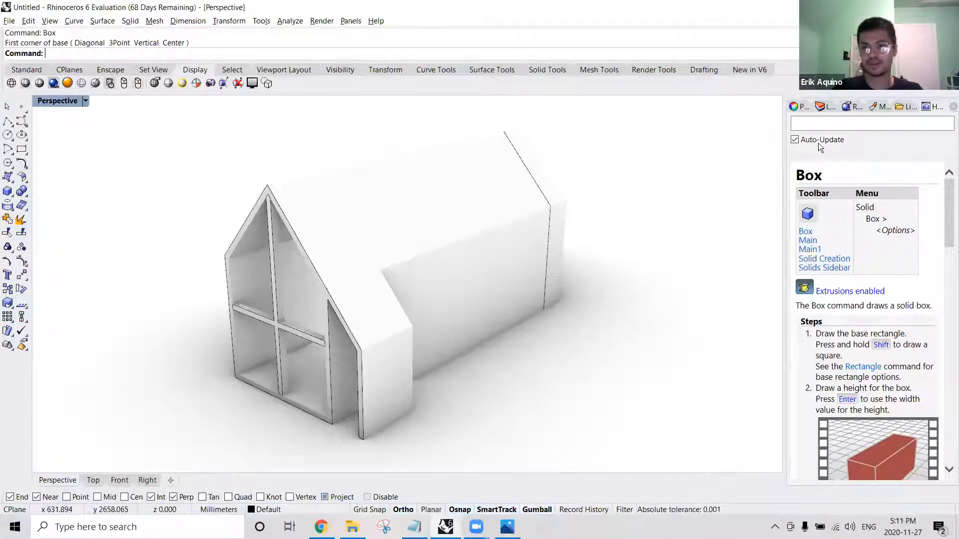
Start importing a material from the material library and open its Wood folder.
{"action": "left_click", "coordinate": [952, 107]}
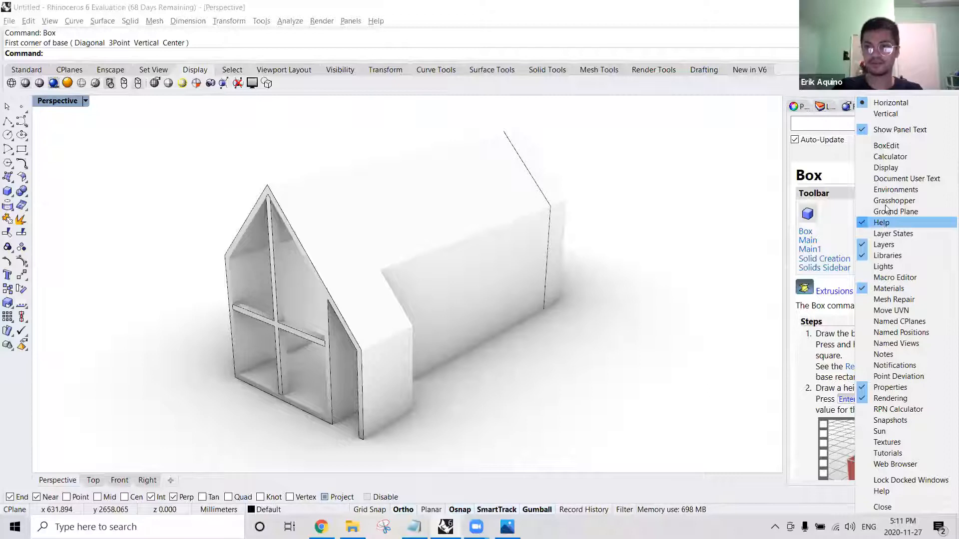
{"action": "left_click", "coordinate": [866, 98]}
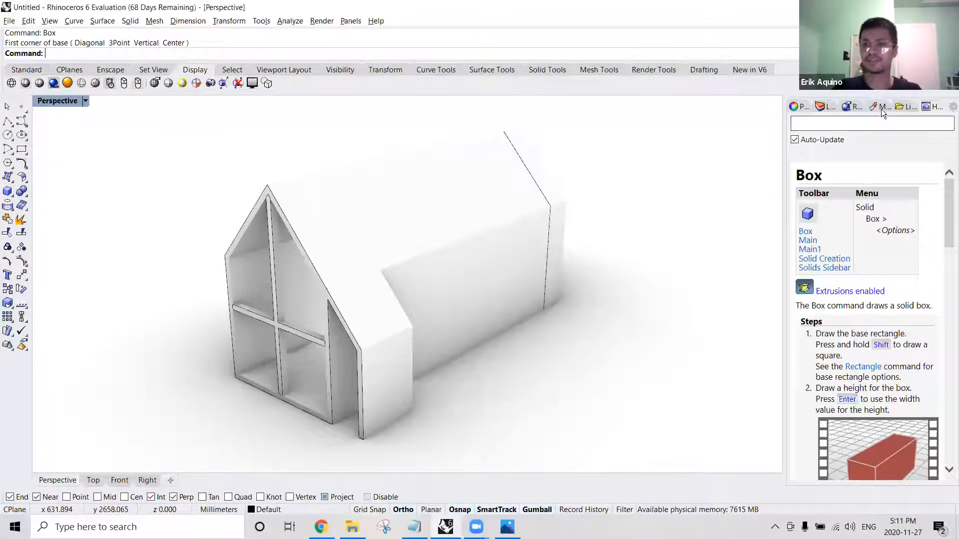
{"action": "left_click", "coordinate": [881, 107]}
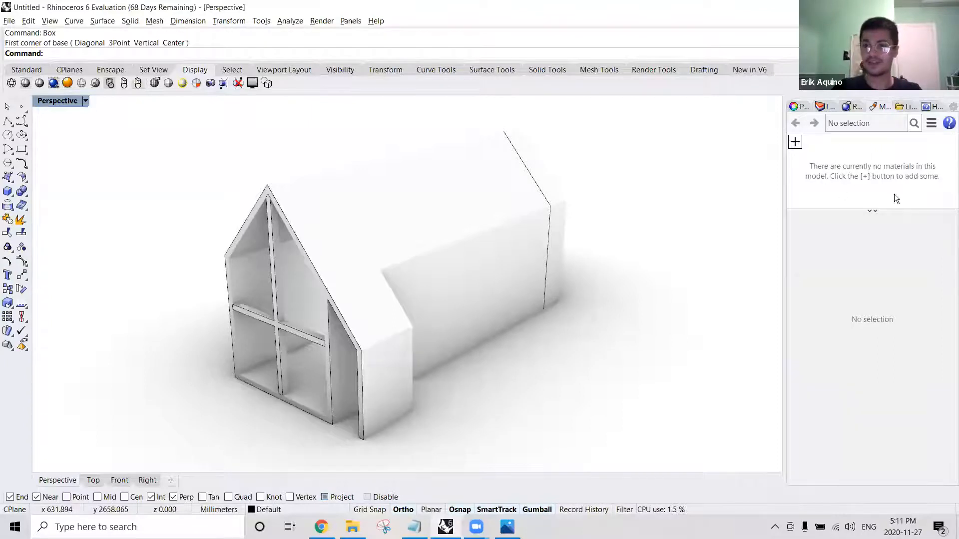
{"action": "left_click", "coordinate": [797, 140]}
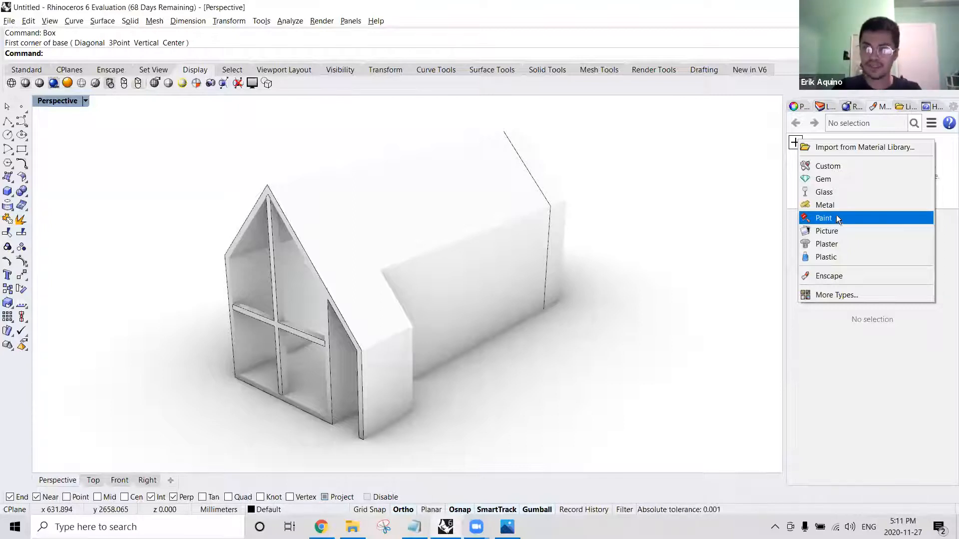
{"action": "left_click", "coordinate": [863, 147]}
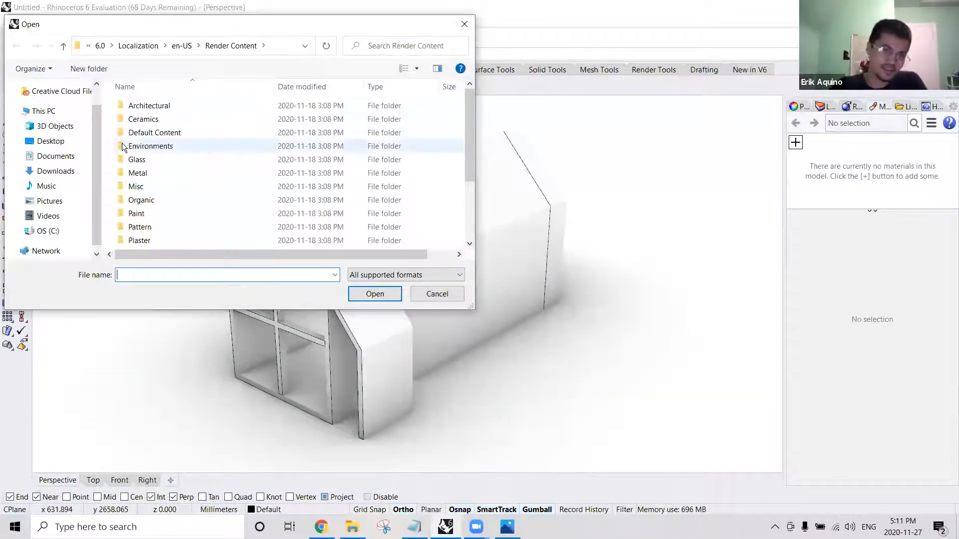
{"action": "scroll", "coordinate": [124, 150], "scroll_direction": "down", "scroll_amount": 2}
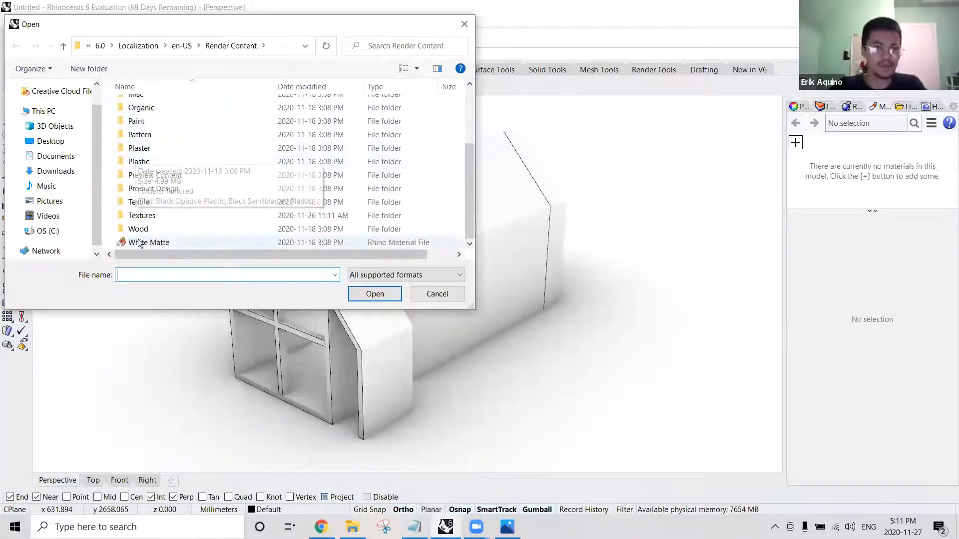
{"action": "double_click", "coordinate": [139, 229]}
Browse the wood materials and import Birch into the model.
{"action": "scroll", "coordinate": [155, 204], "scroll_direction": "down", "scroll_amount": 3}
{"action": "scroll", "coordinate": [161, 196], "scroll_direction": "down", "scroll_amount": 2}
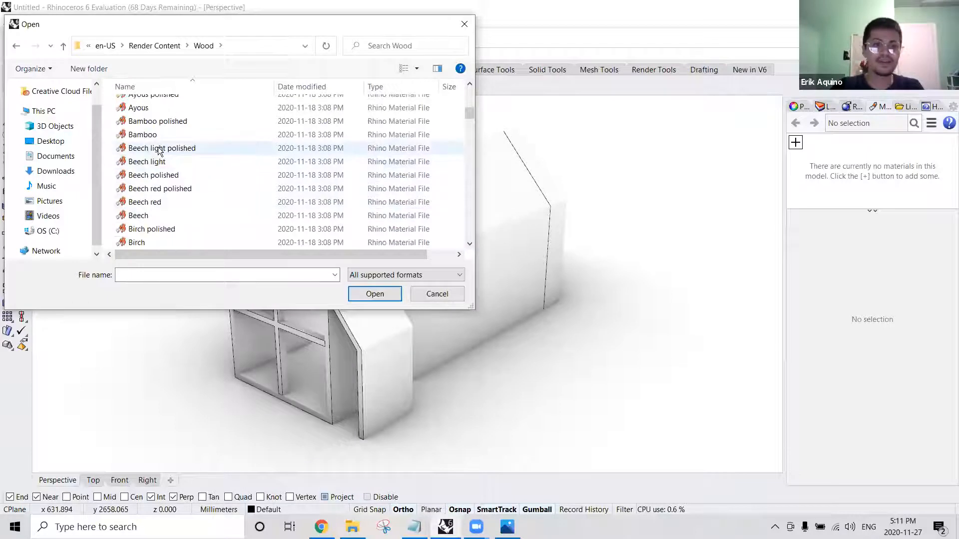
{"action": "left_click", "coordinate": [155, 148]}
{"action": "left_click", "coordinate": [155, 161]}
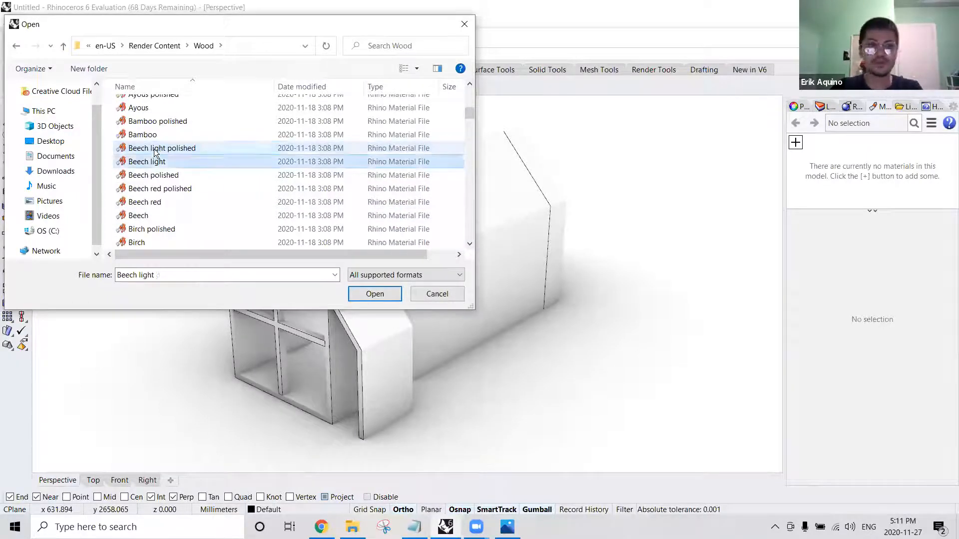
{"action": "key", "text": "Down"}
{"action": "key", "text": "Down"}
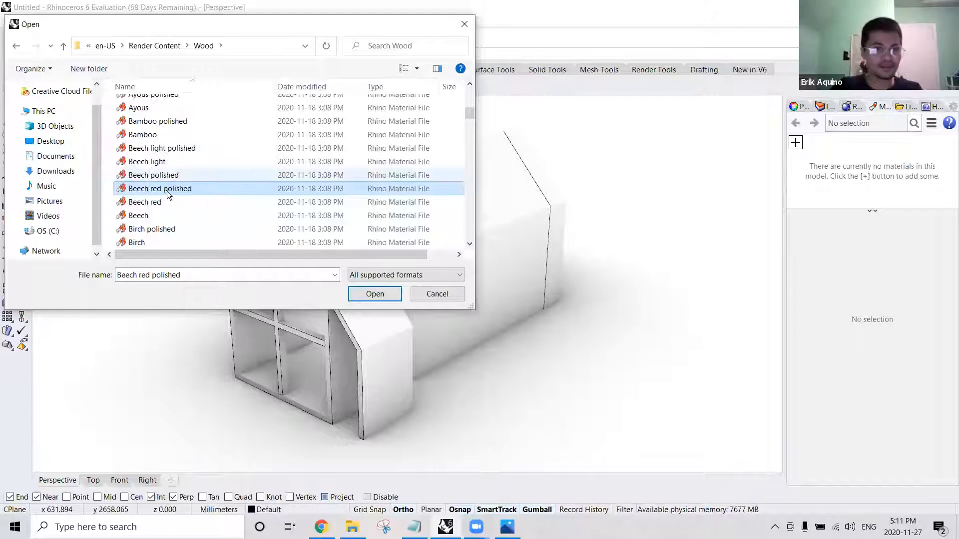
{"action": "left_click", "coordinate": [143, 242]}
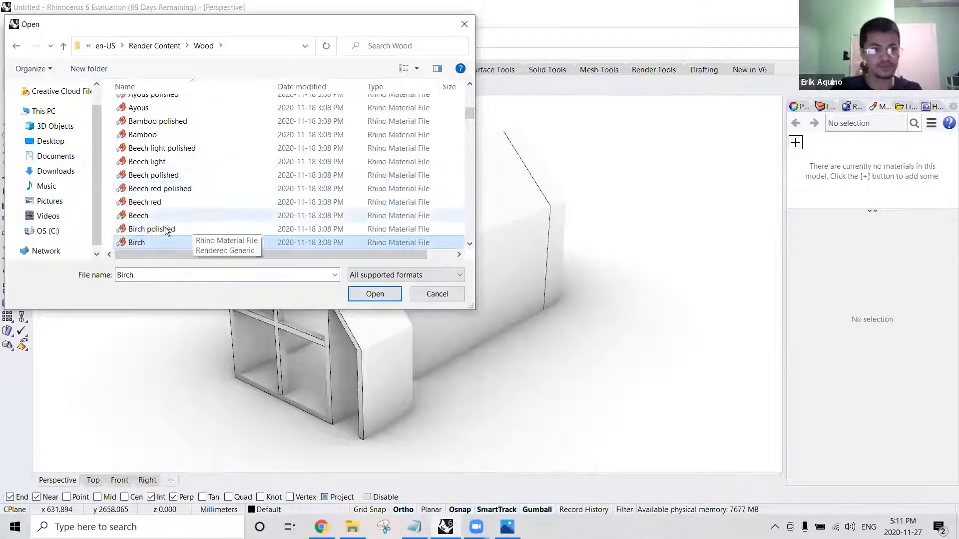
{"action": "left_click", "coordinate": [362, 296]}
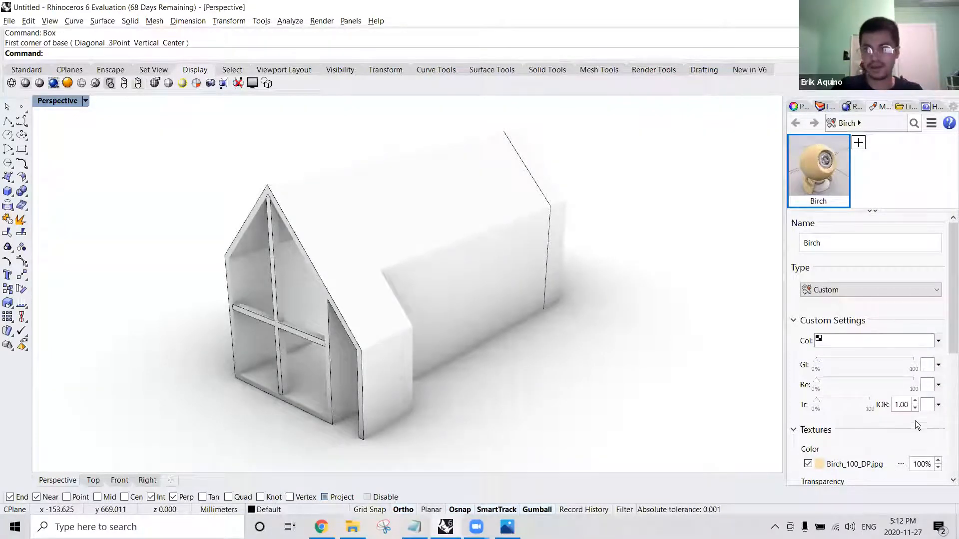
Examine the Birch material's settings and its Birch_100_DP.jpg colour texture.
{"action": "left_click_drag", "start_coordinate": [950, 250], "coordinate": [949, 314]}
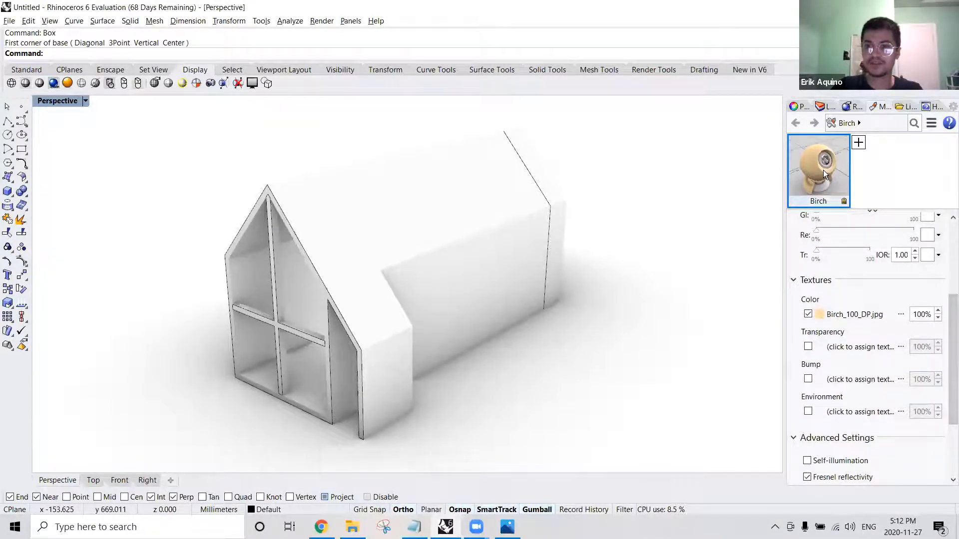
{"action": "left_click", "coordinate": [842, 315]}
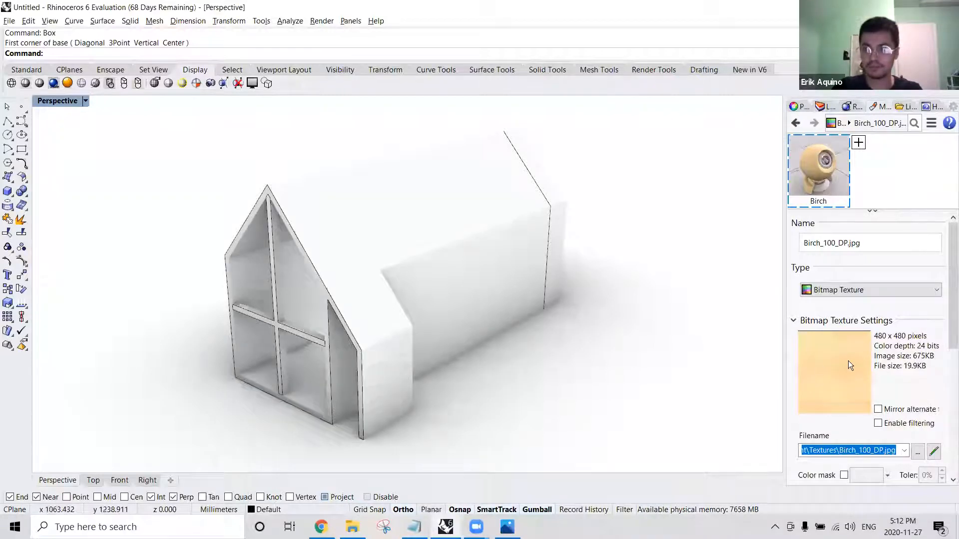
{"action": "mouse_move", "coordinate": [948, 247]}
{"action": "left_mouse_down"}
{"action": "mouse_move", "coordinate": [950, 323]}
{"action": "mouse_move", "coordinate": [948, 242]}
{"action": "left_mouse_up"}
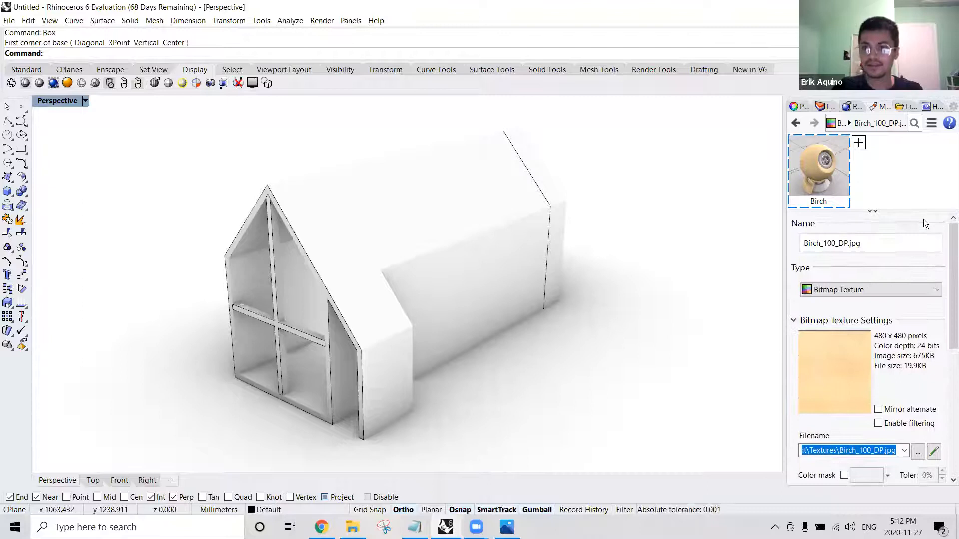
{"action": "right_click", "coordinate": [821, 164]}
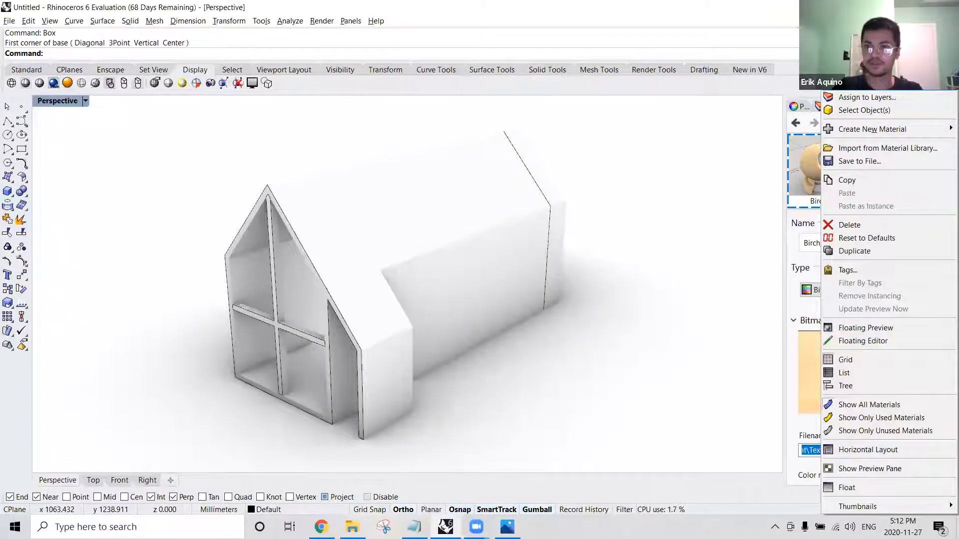
{"action": "left_click", "coordinate": [861, 110]}
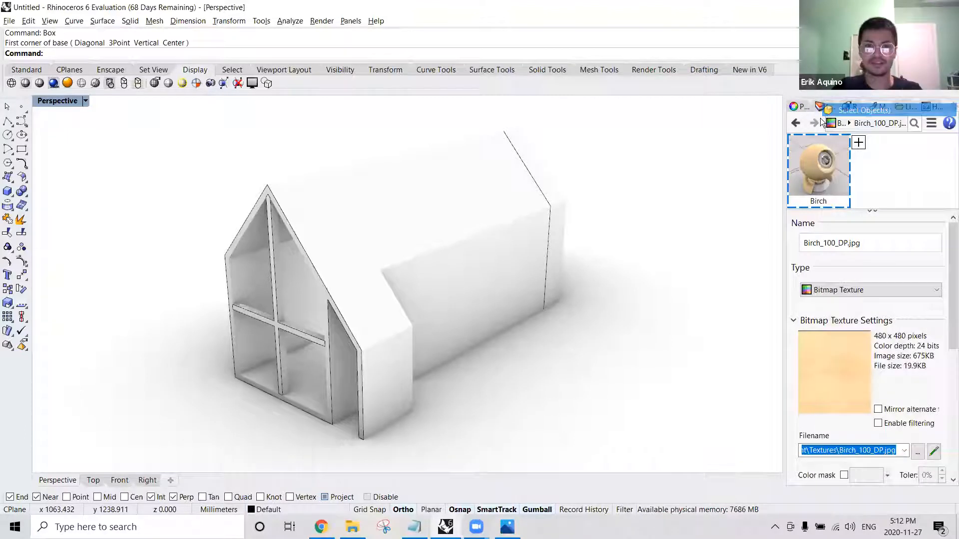
{"action": "right_click_drag", "start_coordinate": [477, 212], "coordinate": [500, 214]}
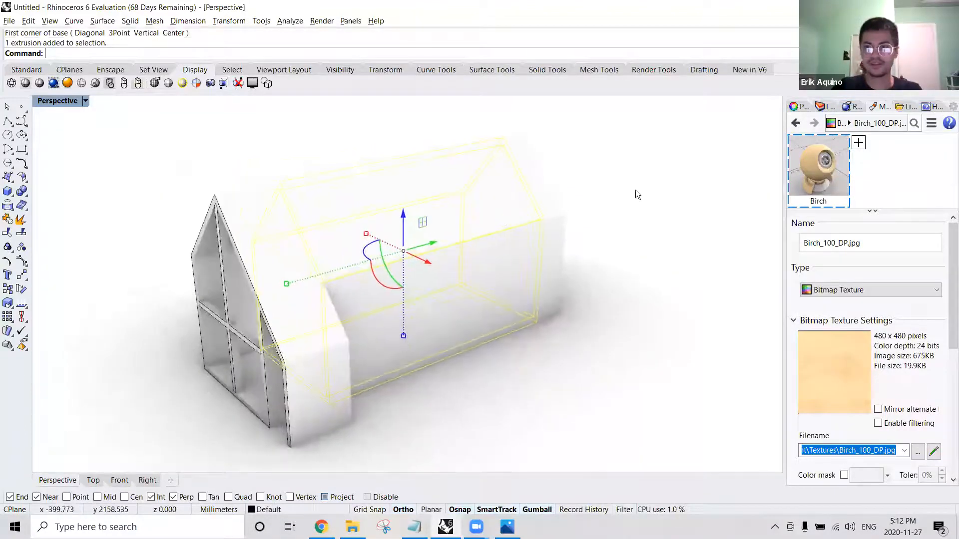
{"action": "right_click", "coordinate": [606, 204]}
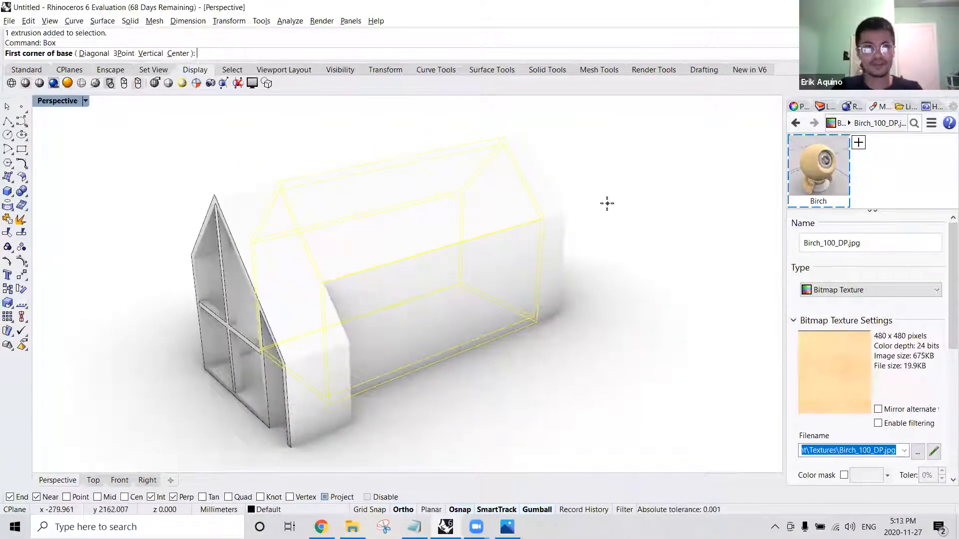
{"action": "key", "text": "Escape"}
{"action": "left_click", "coordinate": [619, 205]}
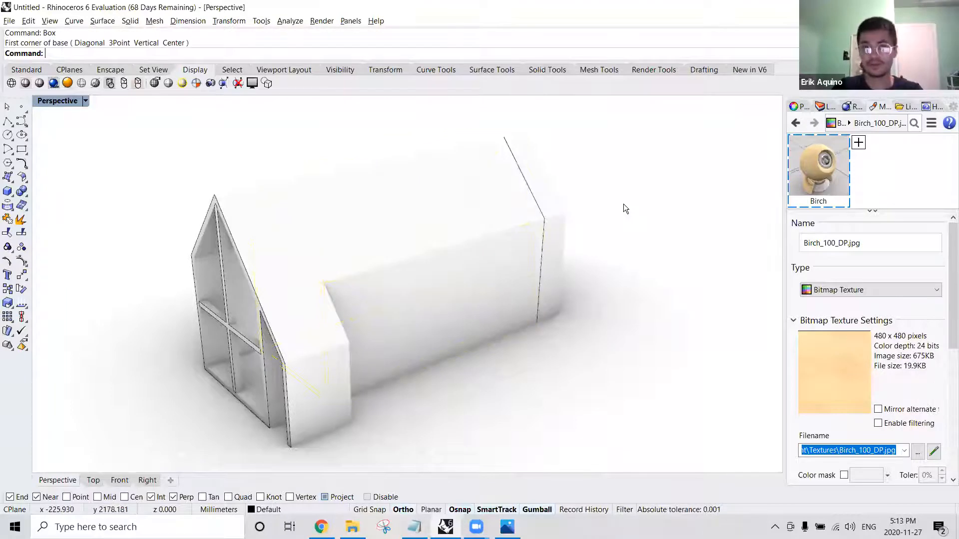
Assign the Birch material to the extrusion of the house's long main body.
{"action": "left_click", "coordinate": [473, 243]}
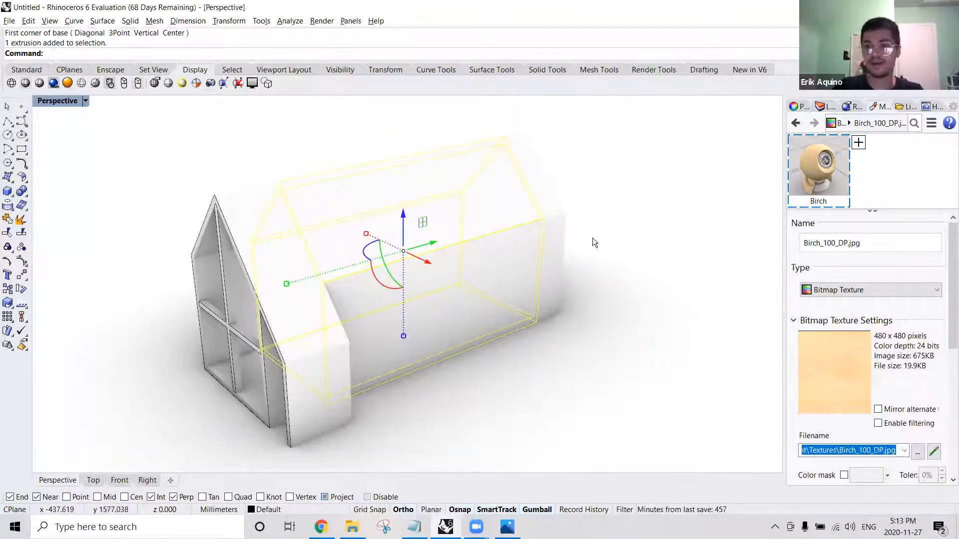
{"action": "right_click", "coordinate": [827, 158]}
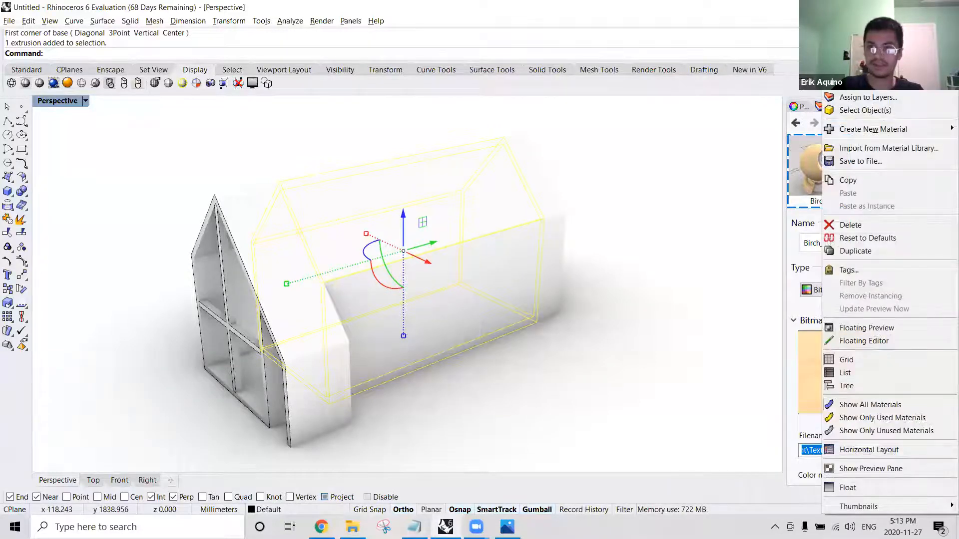
{"action": "left_click", "coordinate": [867, 84]}
{"action": "left_click", "coordinate": [607, 332]}
{"action": "right_click_drag", "start_coordinate": [606, 332], "coordinate": [589, 296]}
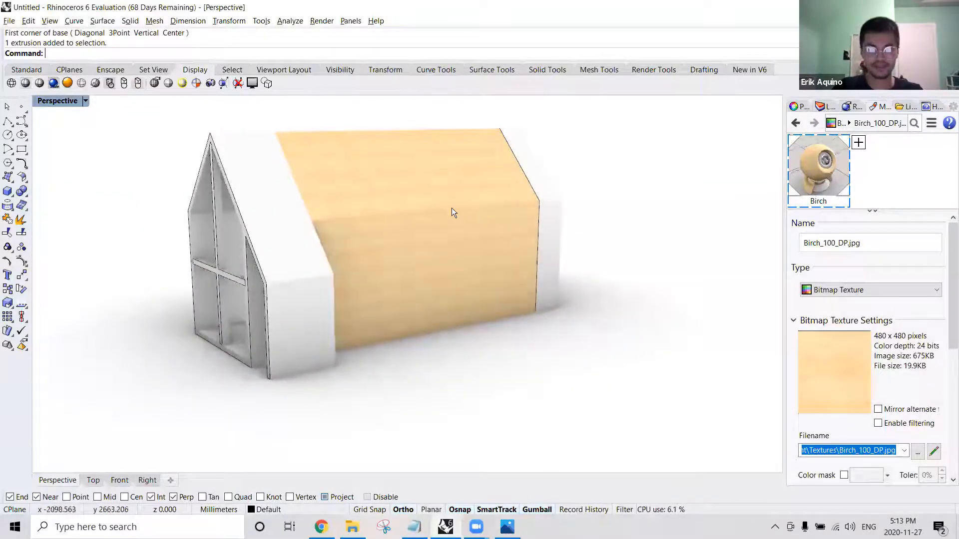
Add two new layers and name the second one Wood.
{"action": "left_click", "coordinate": [824, 106]}
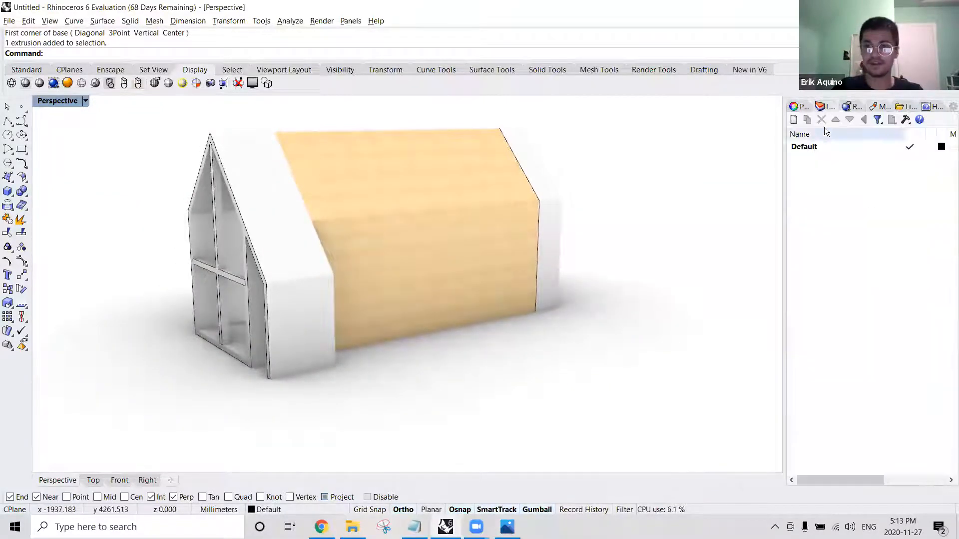
{"action": "left_click", "coordinate": [794, 120]}
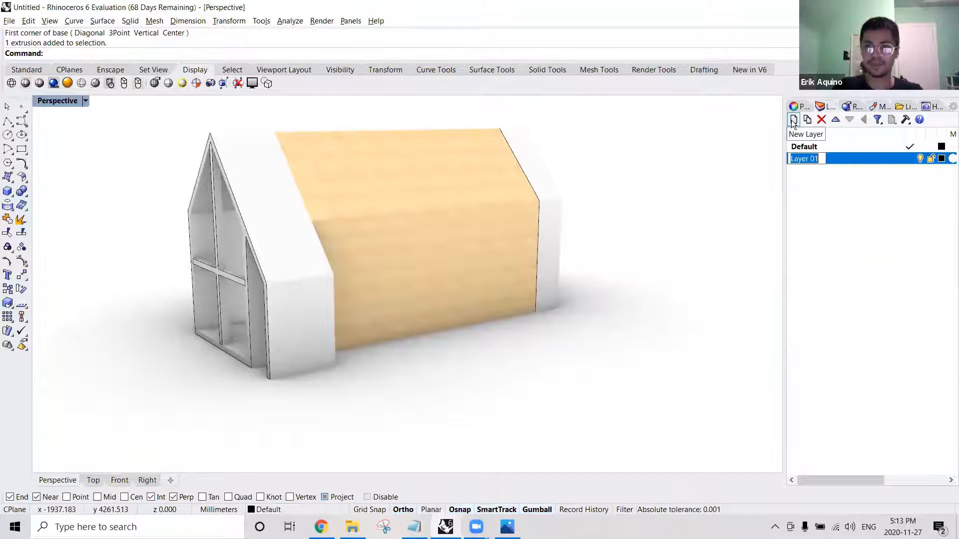
{"action": "left_click", "coordinate": [794, 120]}
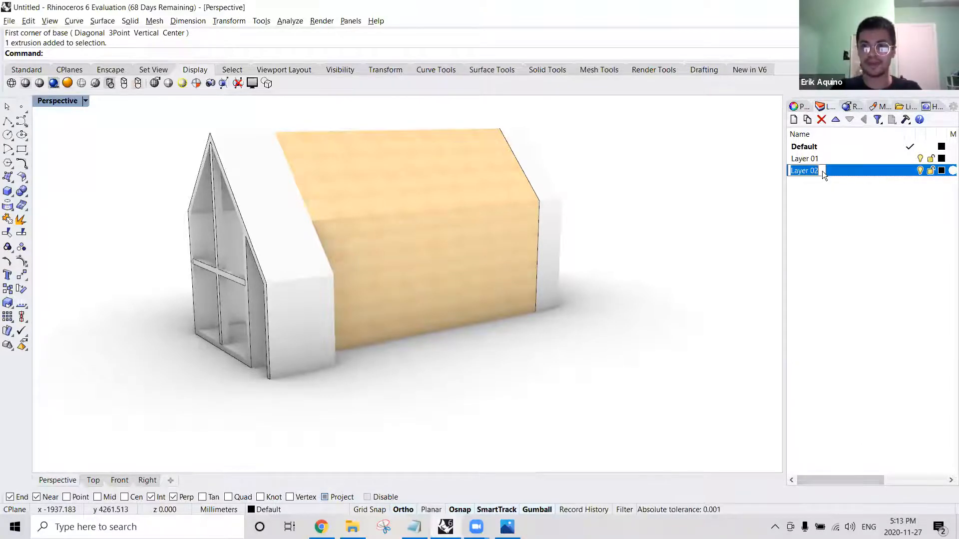
{"action": "type", "text": "Wood"}
{"action": "key", "text": "Return"}
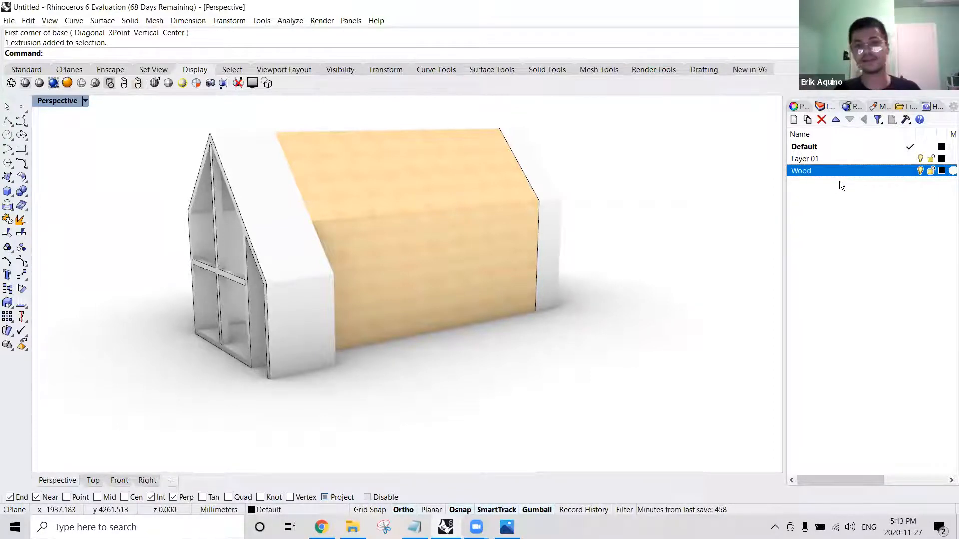
Move the extrusions at both ends of the house to the Wood layer.
{"action": "left_click", "coordinate": [541, 185]}
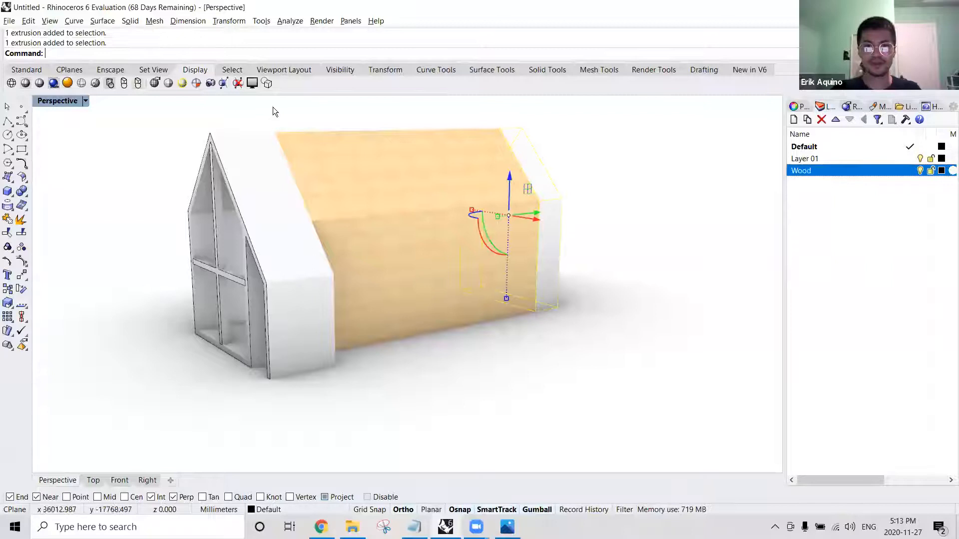
{"action": "left_click", "coordinate": [257, 133], "text": "shift"}
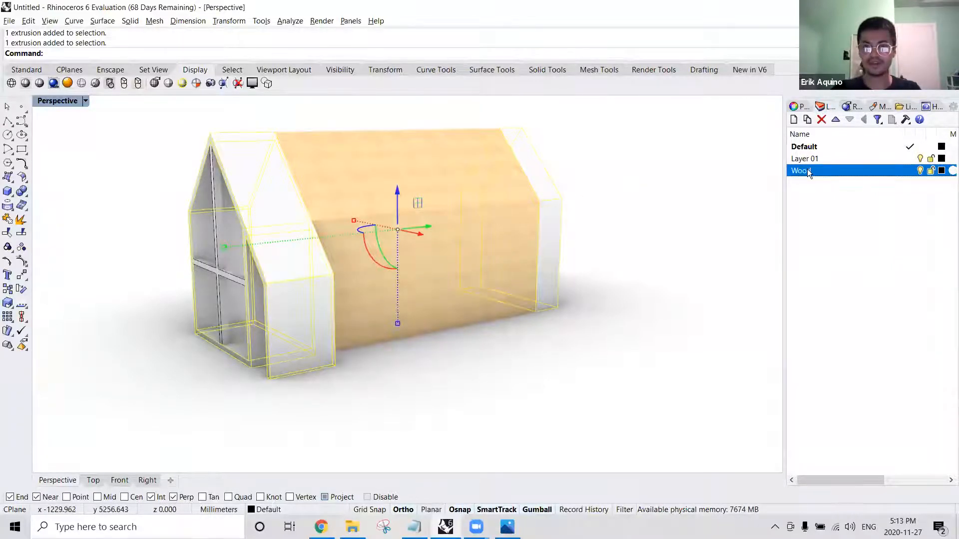
{"action": "left_click", "coordinate": [274, 509]}
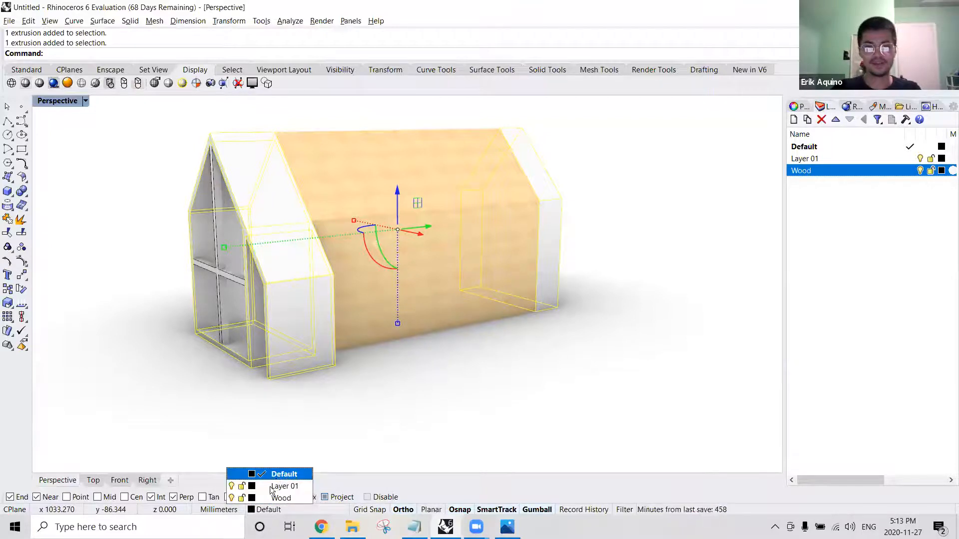
{"action": "left_click", "coordinate": [275, 499]}
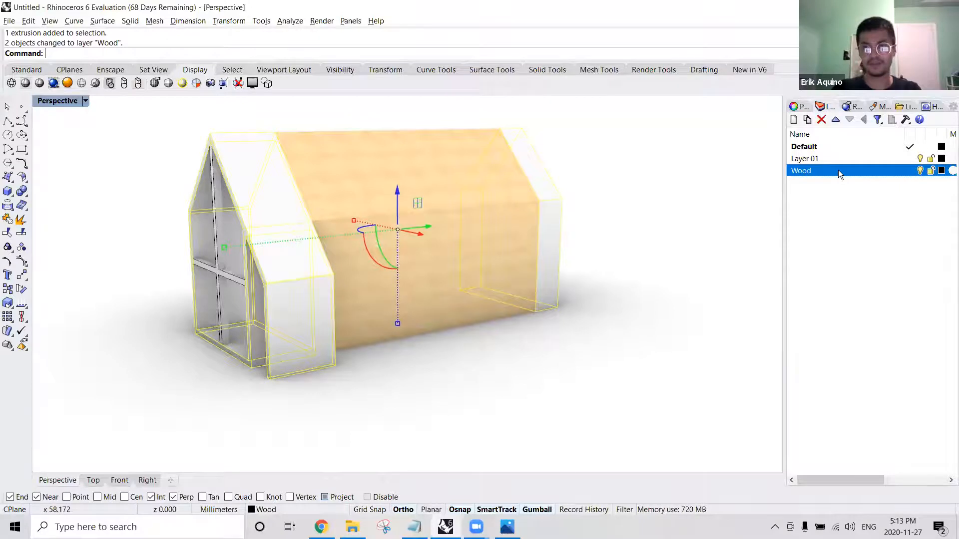
Assign the Birch material to the Wood layer.
{"action": "left_click", "coordinate": [882, 106]}
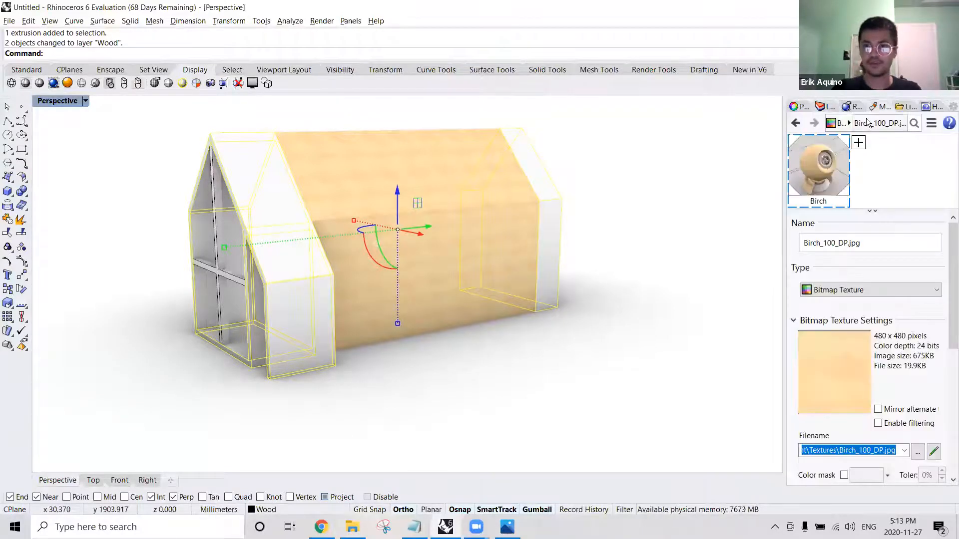
{"action": "right_click", "coordinate": [822, 164]}
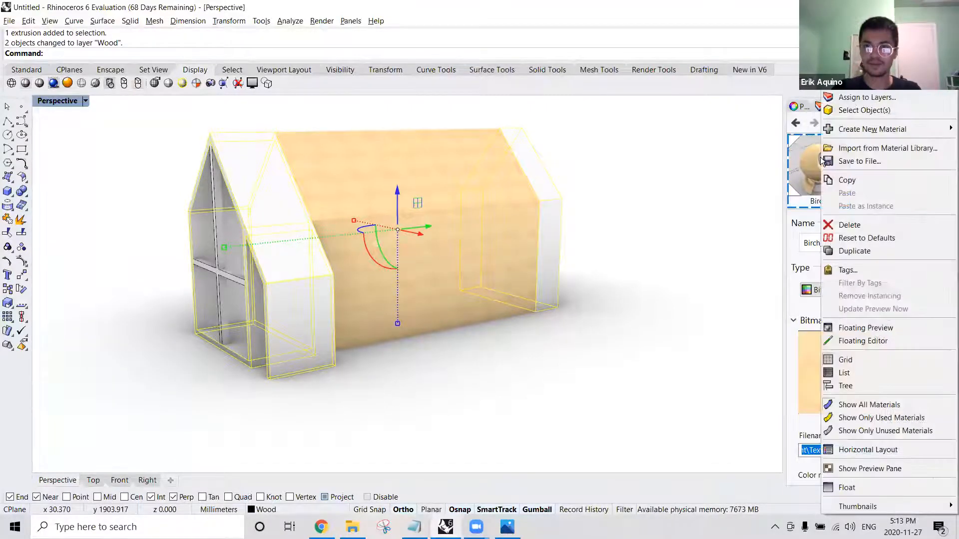
{"action": "left_click", "coordinate": [849, 98]}
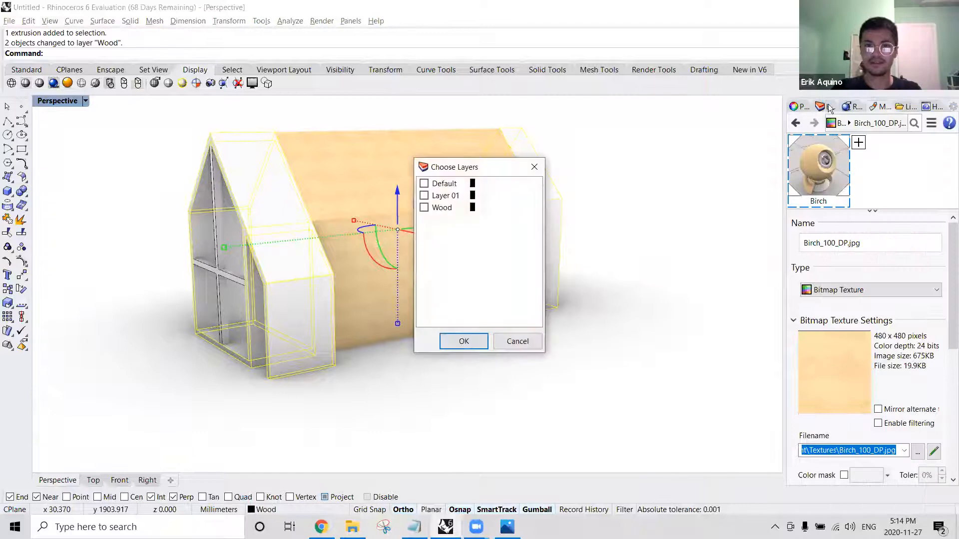
{"action": "left_click", "coordinate": [425, 207]}
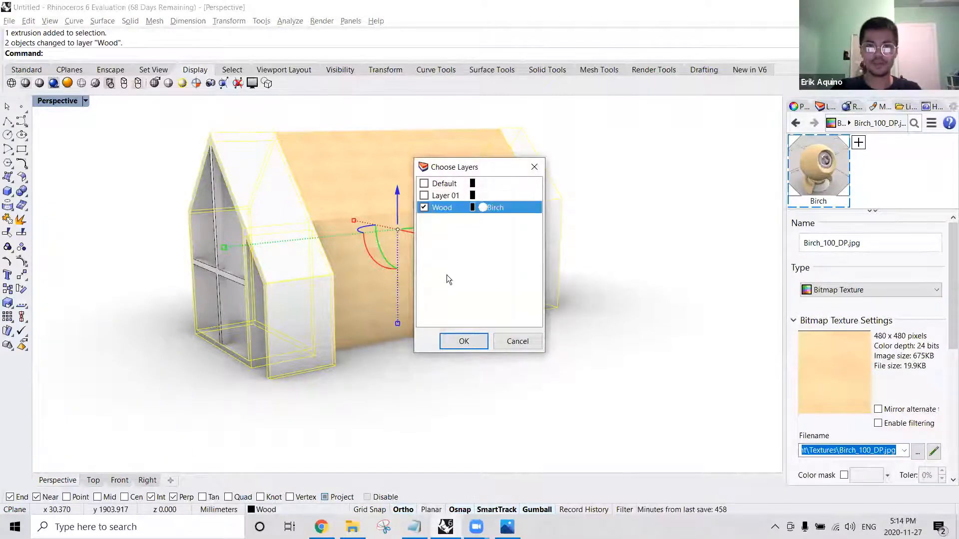
{"action": "left_click", "coordinate": [457, 341]}
{"action": "left_click", "coordinate": [444, 361]}
{"action": "right_click_drag", "start_coordinate": [445, 362], "coordinate": [454, 336]}
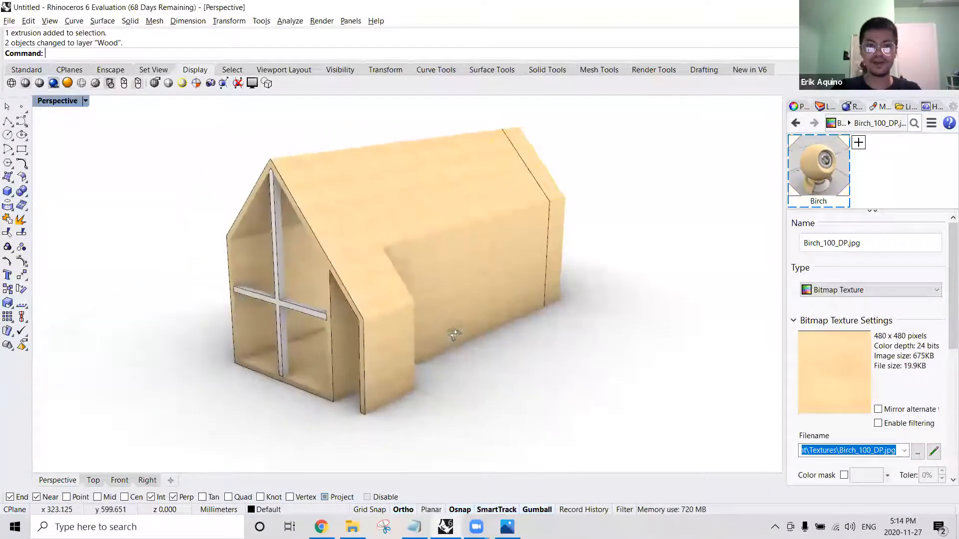
{"action": "scroll", "coordinate": [446, 324], "scroll_direction": "down", "scroll_amount": 3}
Make Wood the current layer and draw a low box on the ground beside the house's long wall.
{"action": "left_click", "coordinate": [825, 107]}
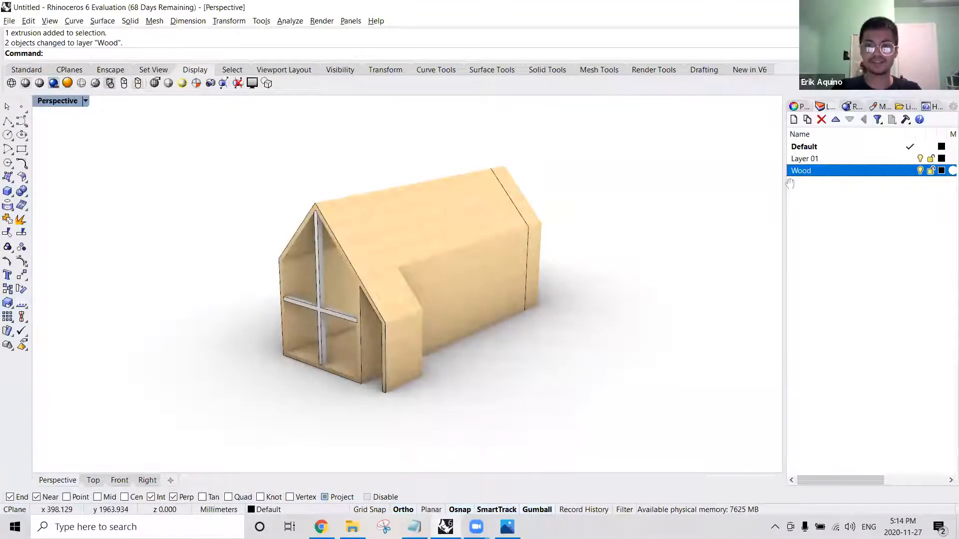
{"action": "double_click", "coordinate": [835, 173]}
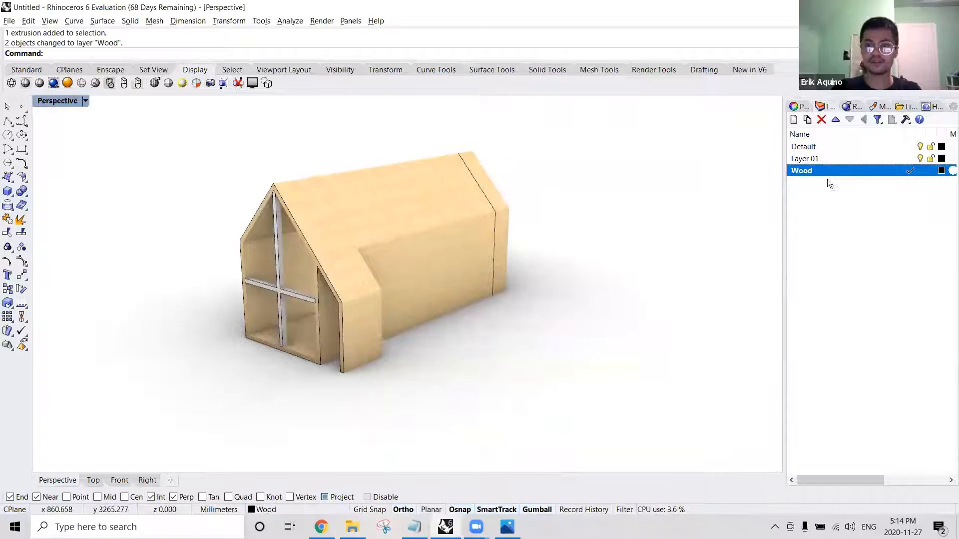
{"action": "key", "text": "Return"}
{"action": "left_click", "coordinate": [473, 342]}
{"action": "left_click", "coordinate": [586, 329]}
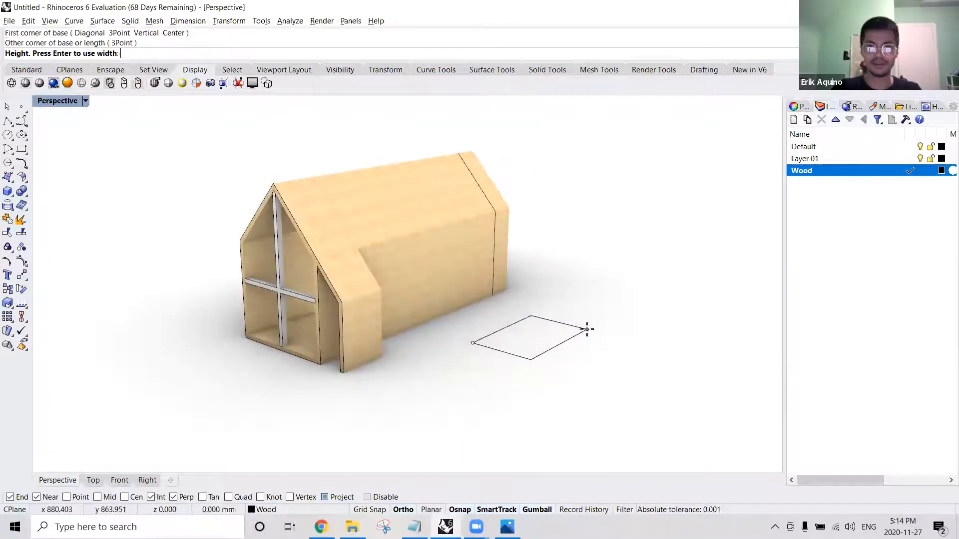
{"action": "left_click", "coordinate": [598, 286]}
{"action": "right_click_drag", "start_coordinate": [597, 287], "coordinate": [530, 313]}
{"action": "left_click", "coordinate": [526, 283]}
{"action": "left_click", "coordinate": [253, 241], "text": "shift"}
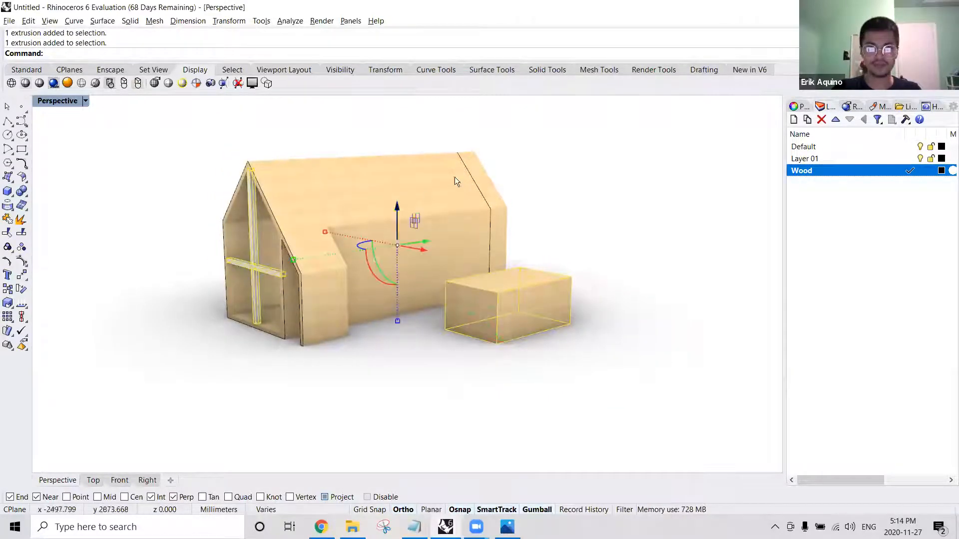
{"action": "left_click", "coordinate": [879, 106]}
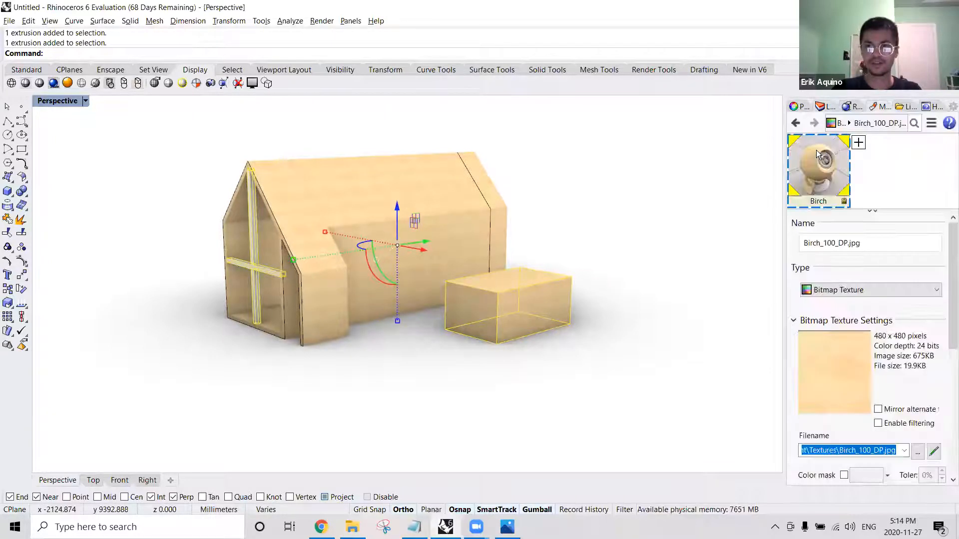
{"action": "right_click", "coordinate": [817, 154]}
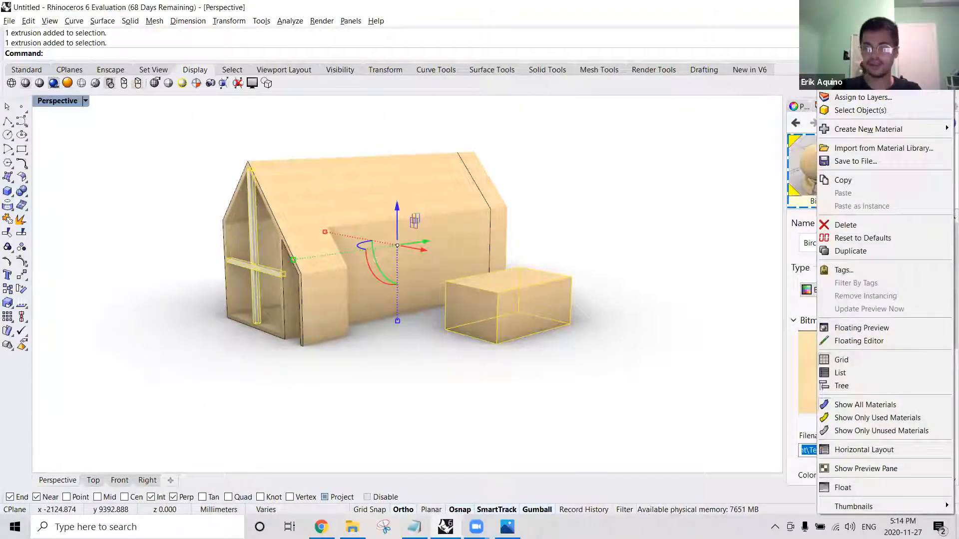
{"action": "left_click", "coordinate": [557, 233]}
{"action": "right_click_drag", "start_coordinate": [526, 217], "coordinate": [531, 231]}
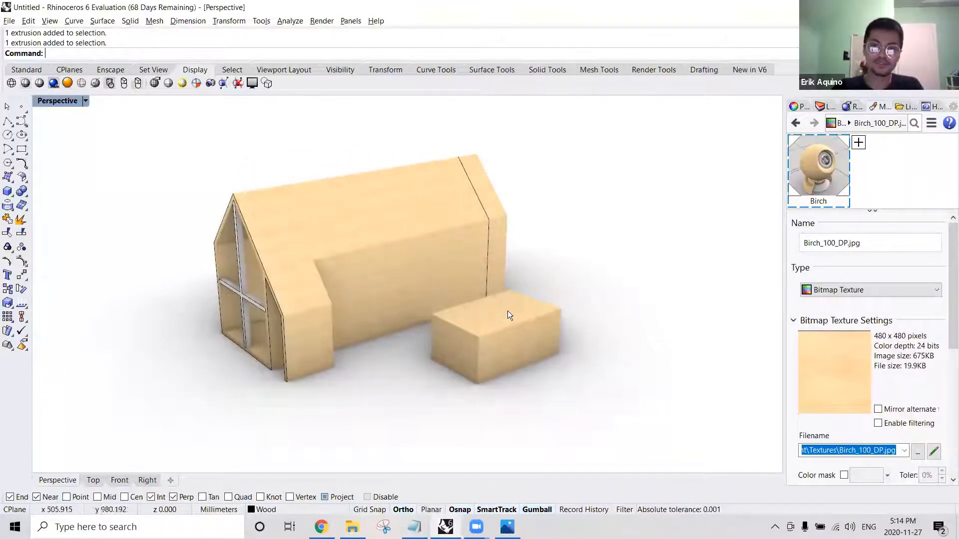
Remove the Birch material assignment from the Wood layer.
{"action": "right_click", "coordinate": [830, 165]}
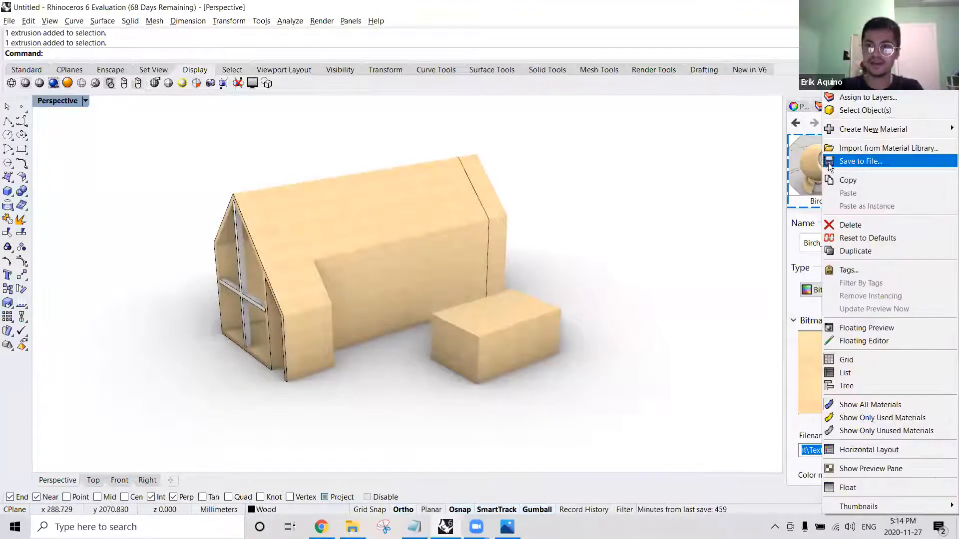
{"action": "left_click", "coordinate": [853, 97]}
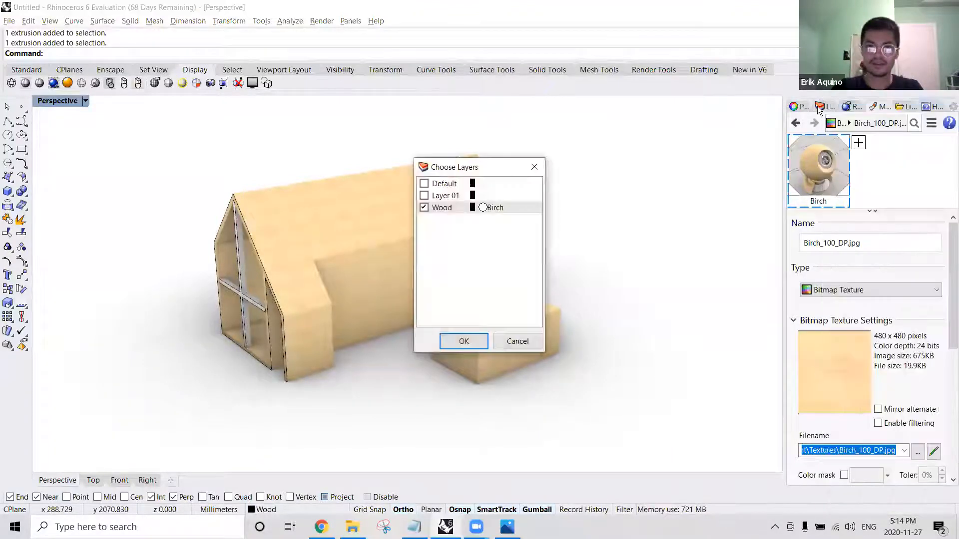
{"action": "left_click", "coordinate": [447, 209]}
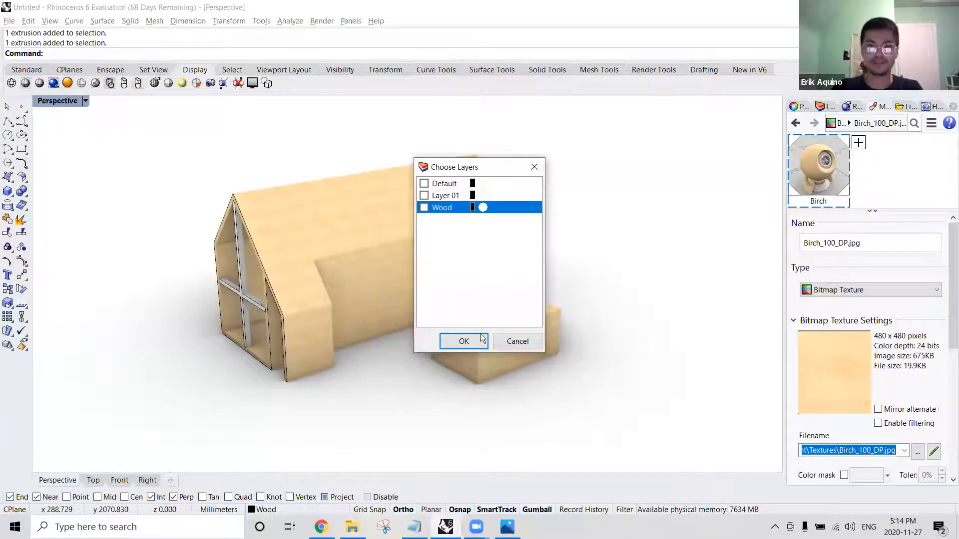
{"action": "left_click", "coordinate": [463, 341]}
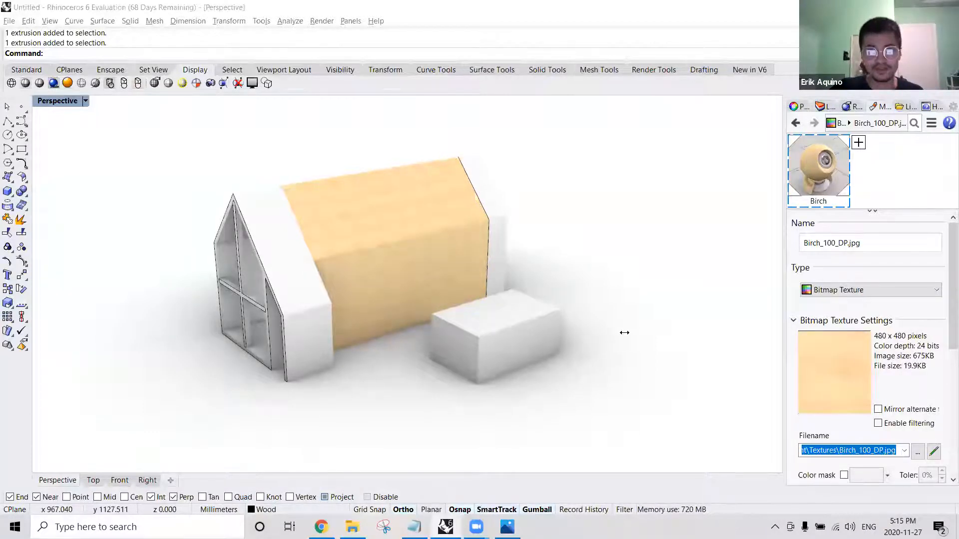
Set the Perspective viewport's display mode to Shaded.
{"action": "scroll", "coordinate": [302, 328], "scroll_direction": "down", "scroll_amount": 3}
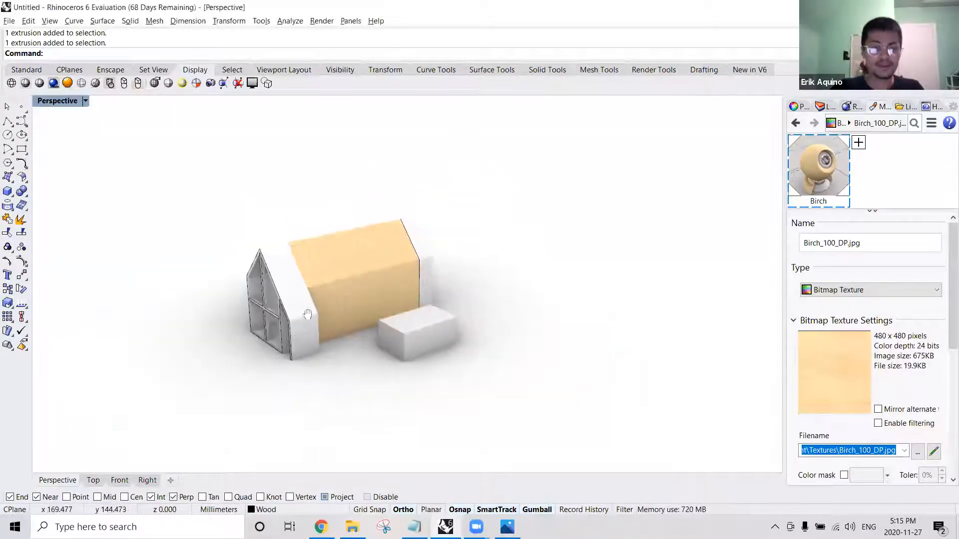
{"action": "right_click_drag", "start_coordinate": [307, 315], "coordinate": [351, 221], "text": "shift"}
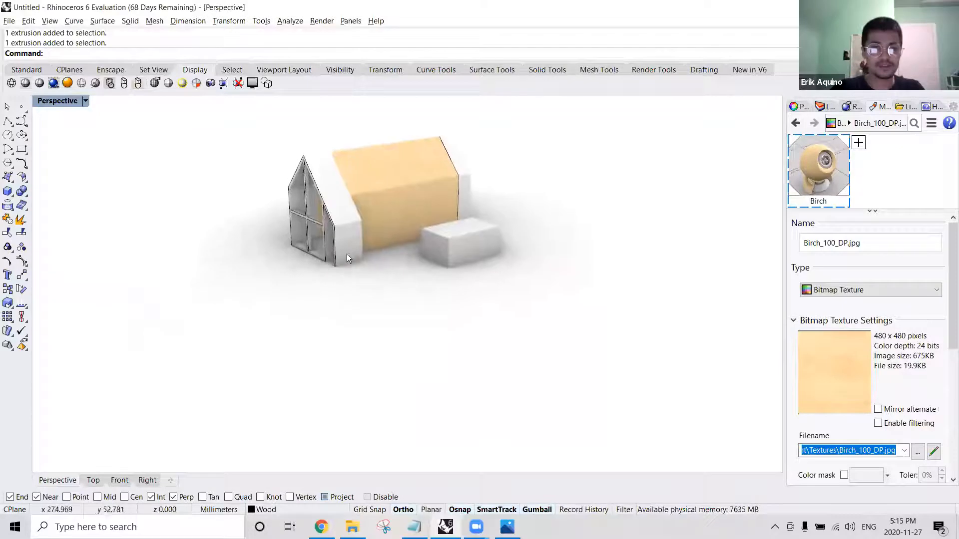
{"action": "left_click", "coordinate": [56, 100]}
{"action": "left_click", "coordinate": [62, 142]}
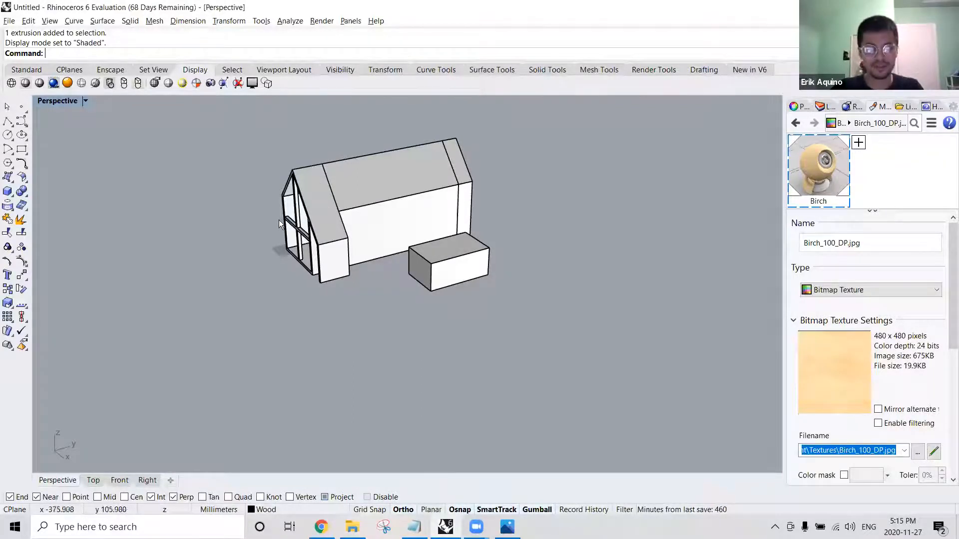
Draw a freehand corner-to-corner rectangle on the ground in front of the glazed gable end.
{"action": "type", "text": "Rectangle"}
{"action": "key", "text": "Return"}
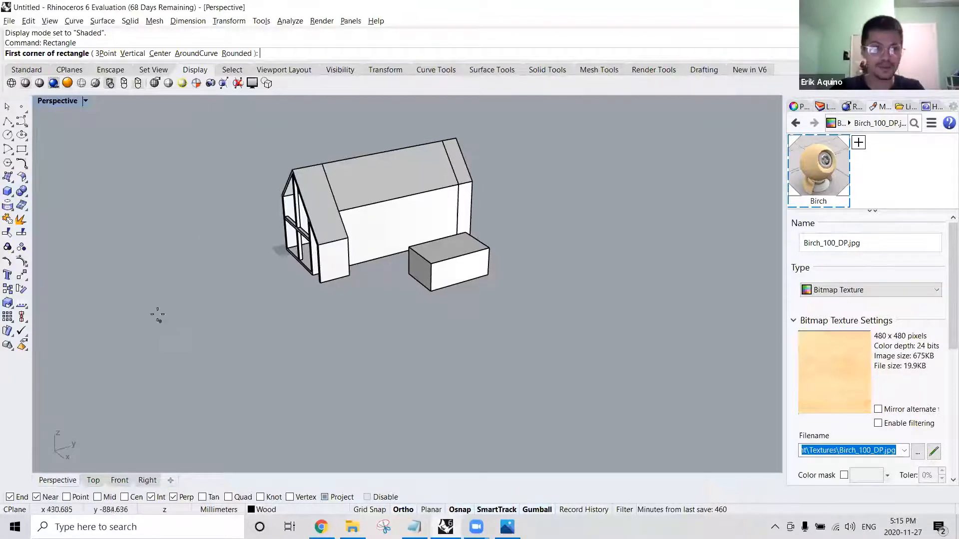
{"action": "left_click", "coordinate": [146, 295]}
{"action": "left_click", "coordinate": [271, 320]}
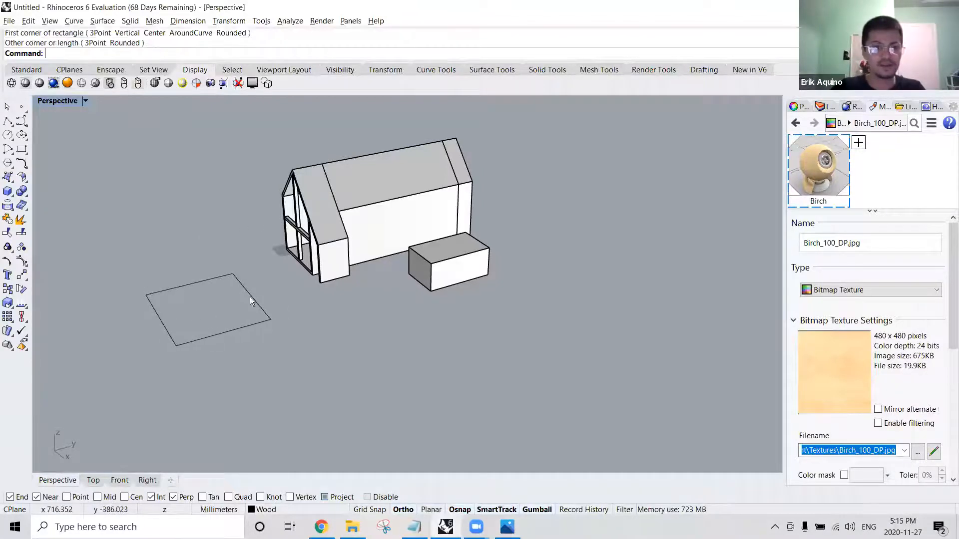
{"action": "right_click_drag", "start_coordinate": [221, 275], "coordinate": [236, 264]}
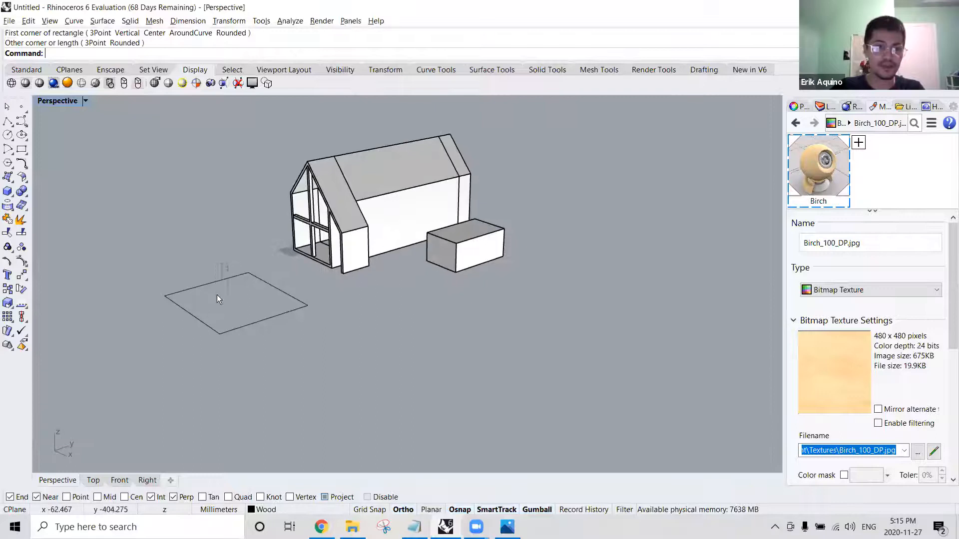
Turn on planar drawing and create a planar surface from the ground rectangle.
{"action": "left_click", "coordinate": [203, 285]}
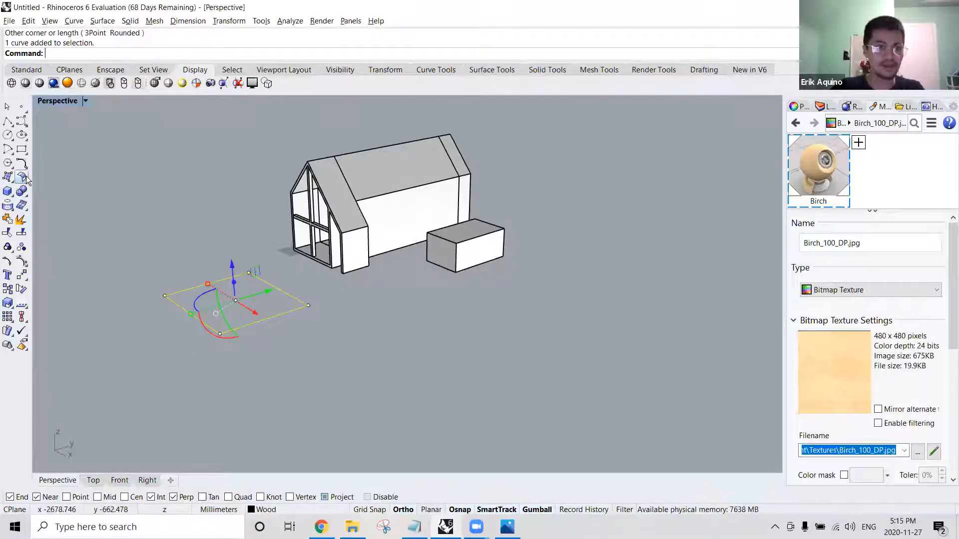
{"action": "type", "text": "Planar"}
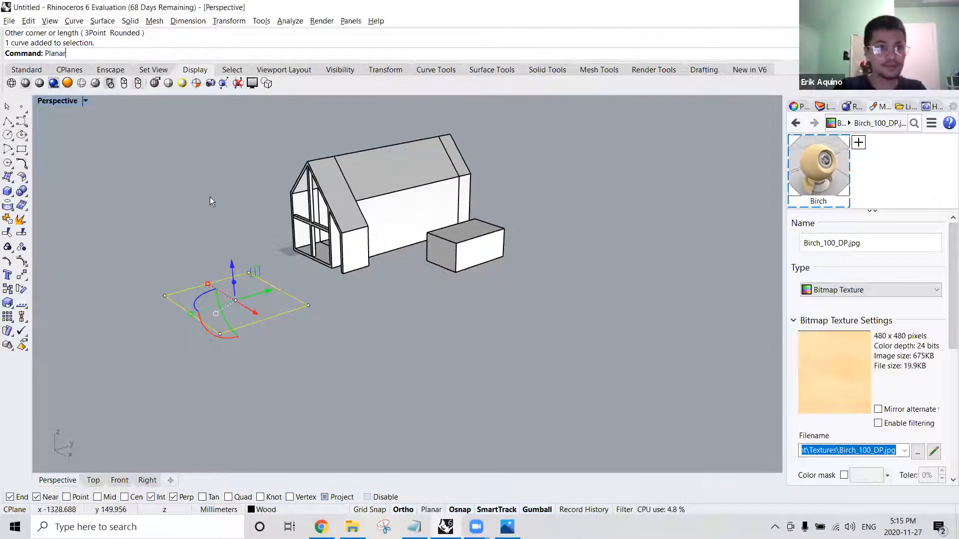
{"action": "key", "text": "Return"}
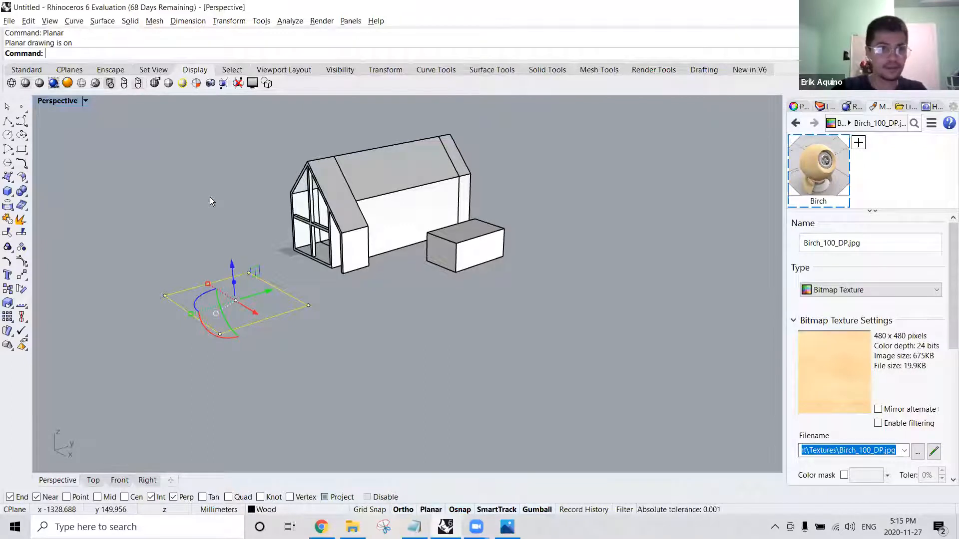
{"action": "left_click", "coordinate": [8, 177]}
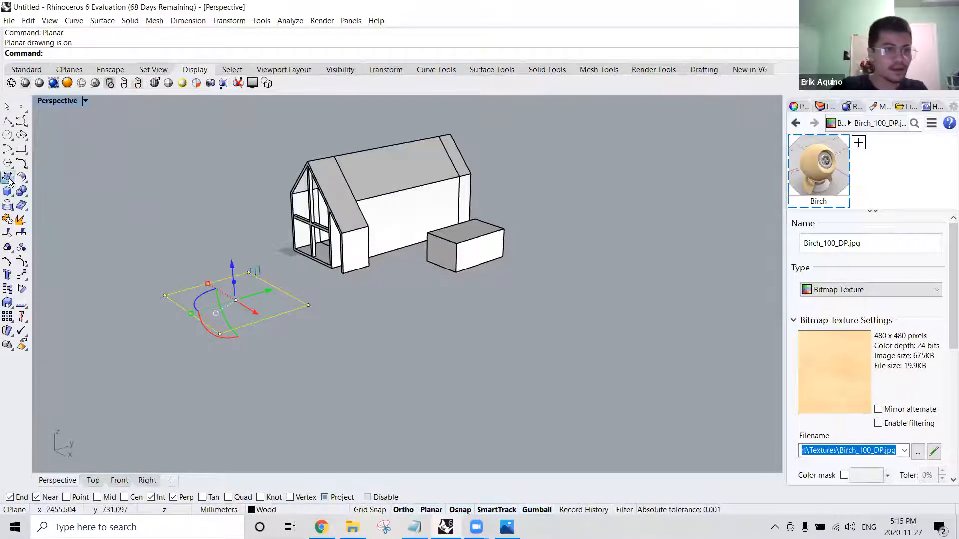
{"action": "left_click", "coordinate": [38, 181]}
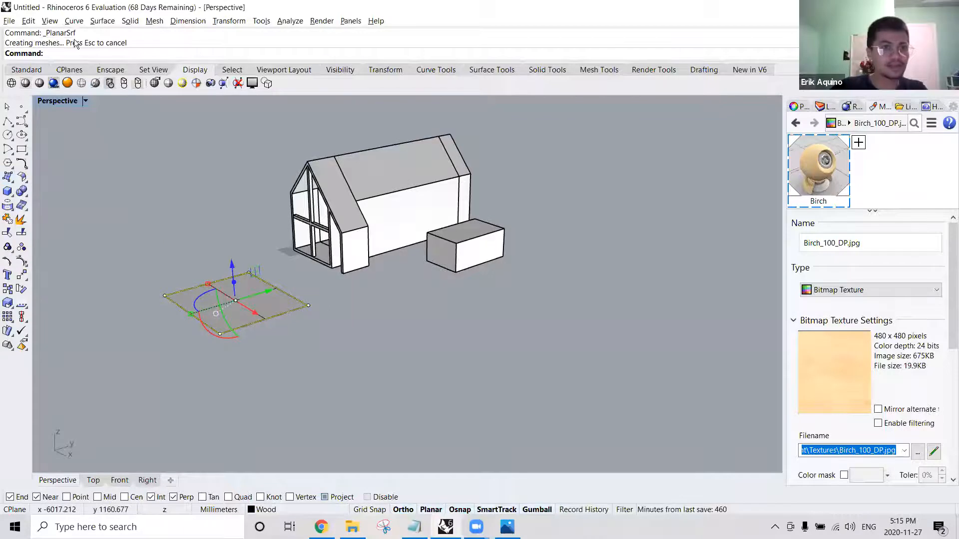
{"action": "key", "text": "Escape"}
Examine the object properties of the planar surface and its boundary rectangle.
{"action": "left_click", "coordinate": [227, 302]}
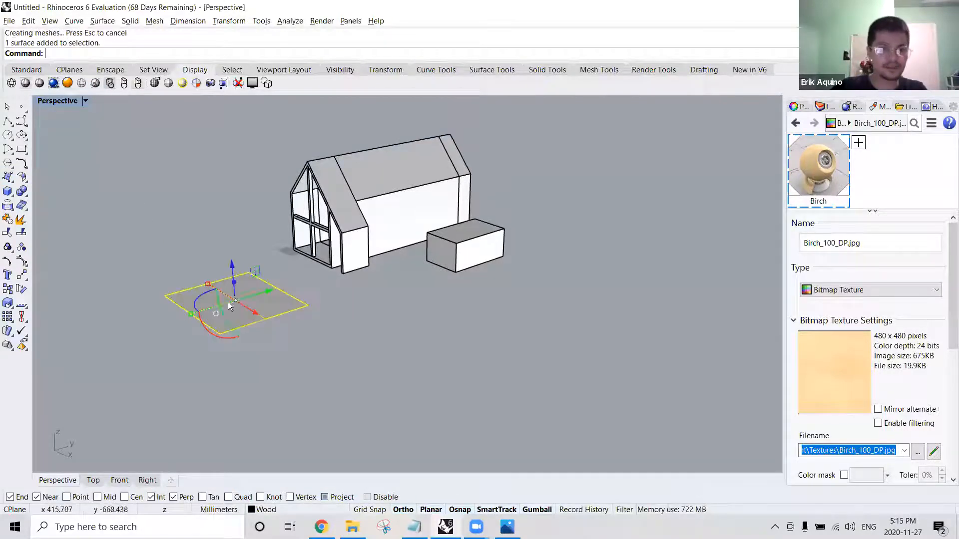
{"action": "left_click", "coordinate": [796, 107]}
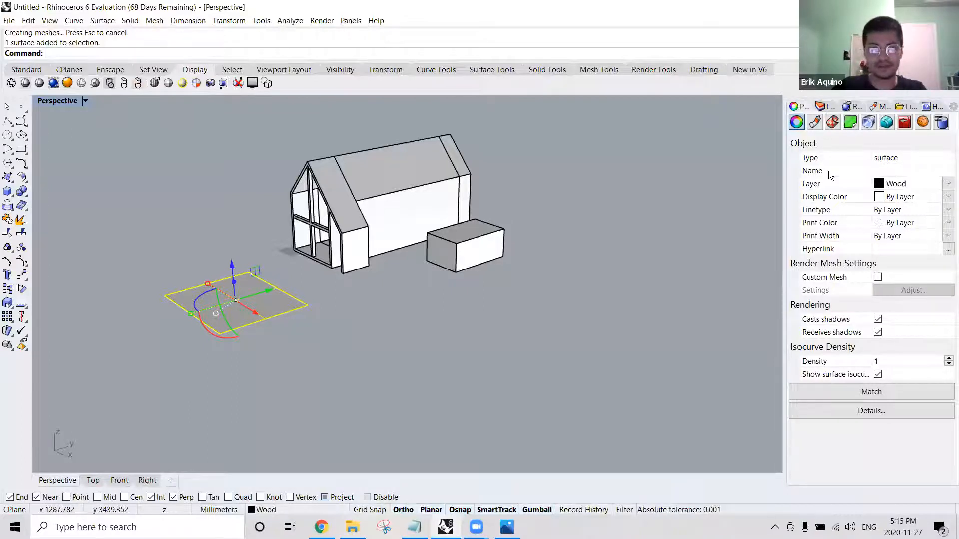
{"action": "left_click", "coordinate": [297, 296]}
{"action": "left_click", "coordinate": [330, 325]}
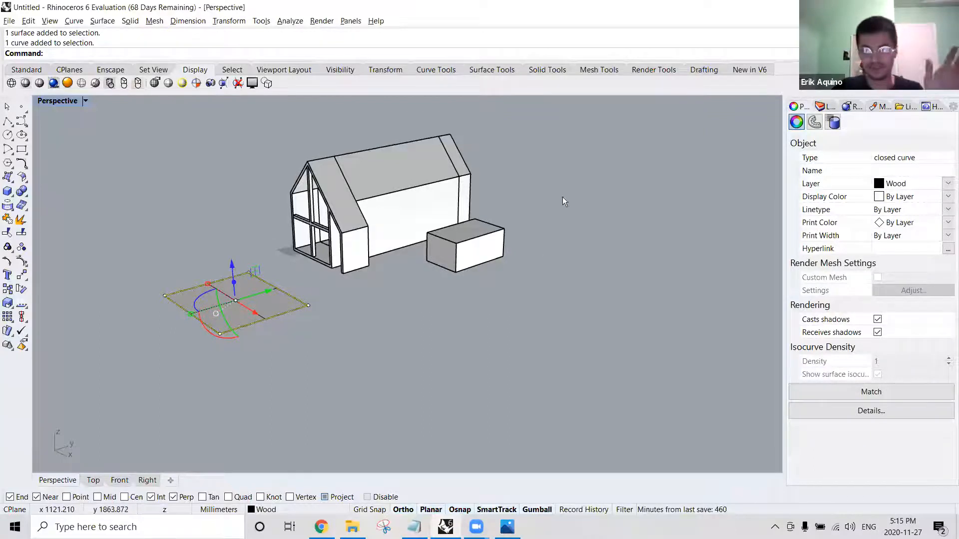
Try to extrude the planar ground surface with the ExtrudeCrv command.
{"action": "left_click", "coordinate": [255, 299]}
{"action": "type", "text": "E"}
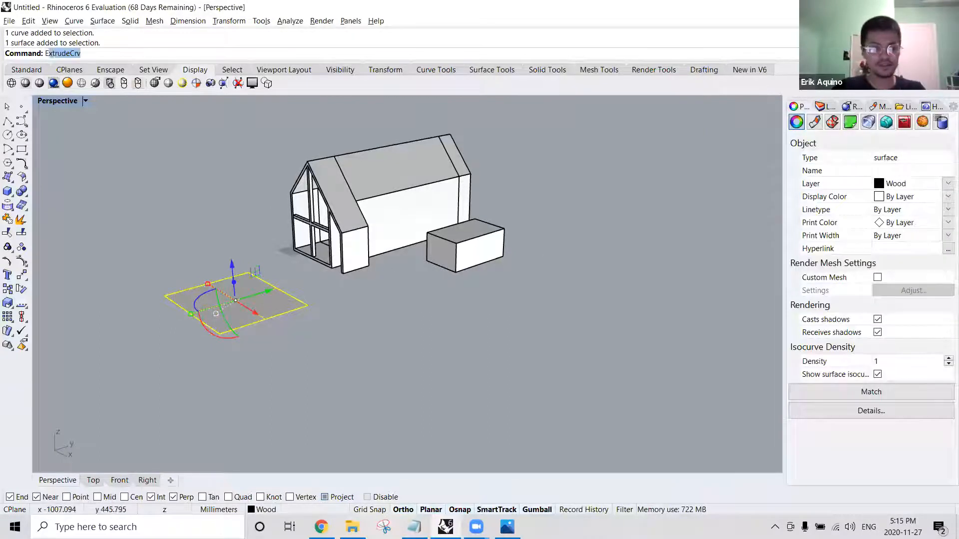
{"action": "type", "text": "xtr"}
{"action": "key", "text": "Return"}
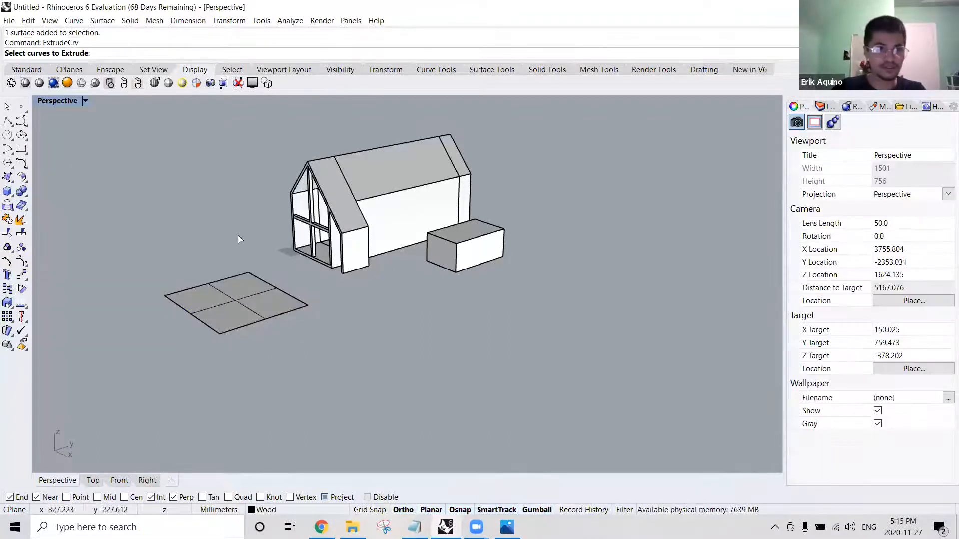
{"action": "left_click", "coordinate": [230, 303]}
{"action": "left_click", "coordinate": [230, 301]}
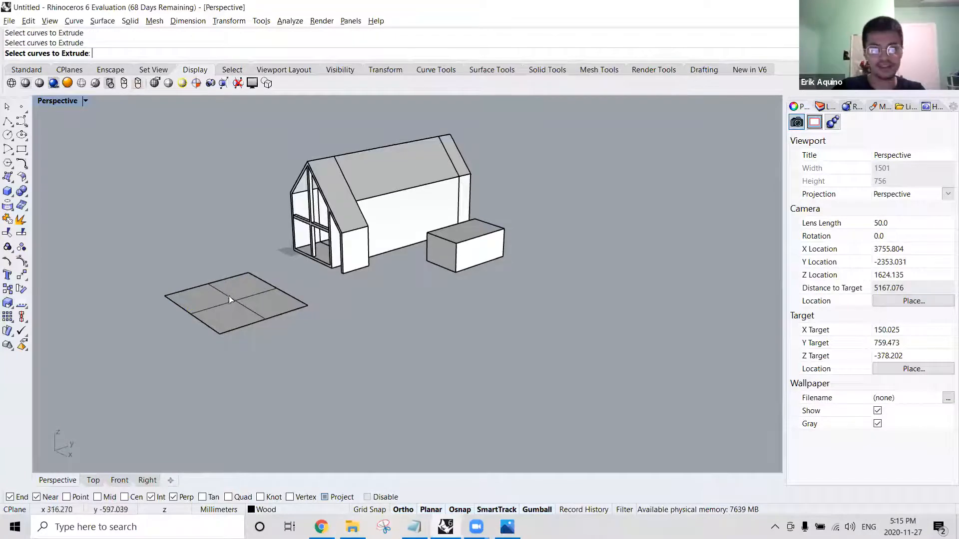
{"action": "left_click", "coordinate": [236, 275]}
{"action": "key", "text": "Escape"}
Preview a two-sided solid extrusion of the planar ground surface with ExtrudeSrf, and cancel it.
{"action": "type", "text": "Extrudes"}
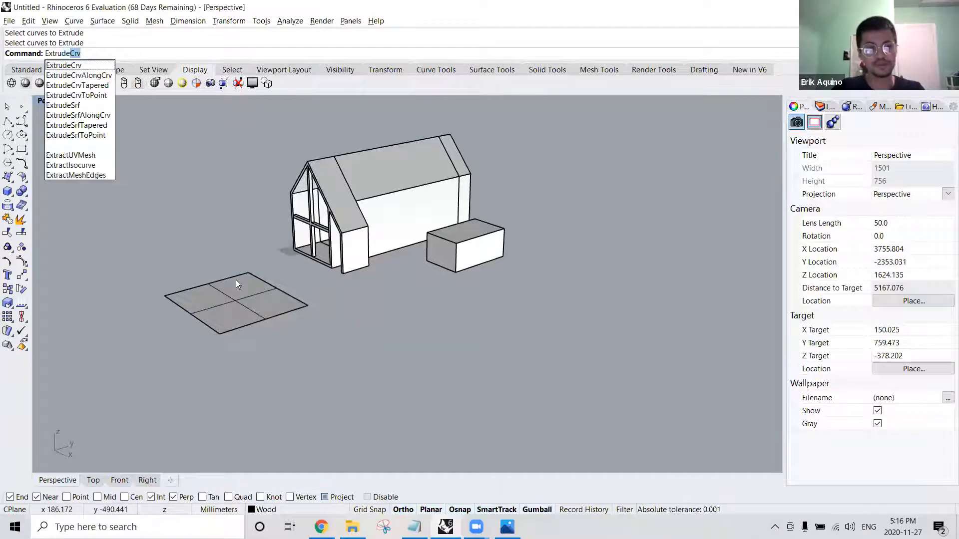
{"action": "key", "text": "Return"}
{"action": "left_click", "coordinate": [238, 298]}
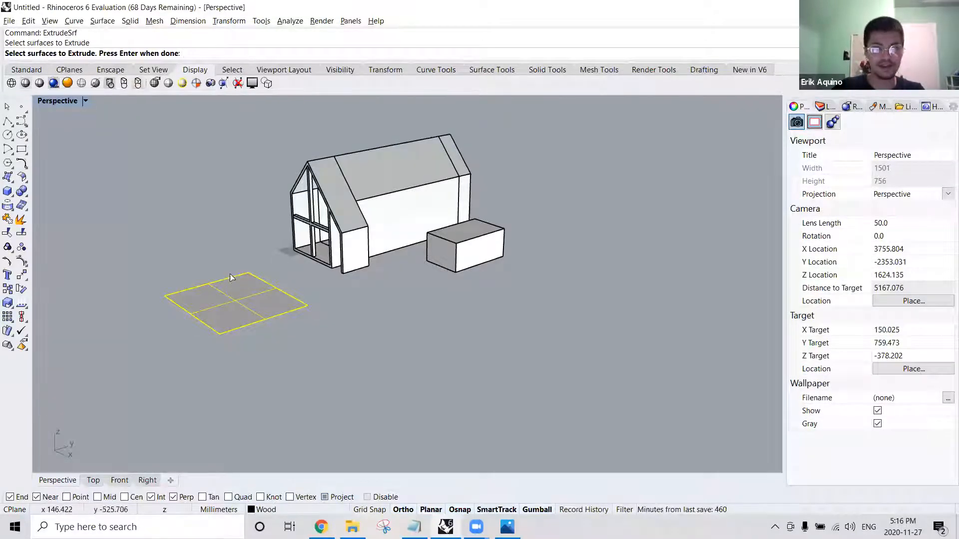
{"action": "key", "text": "Return"}
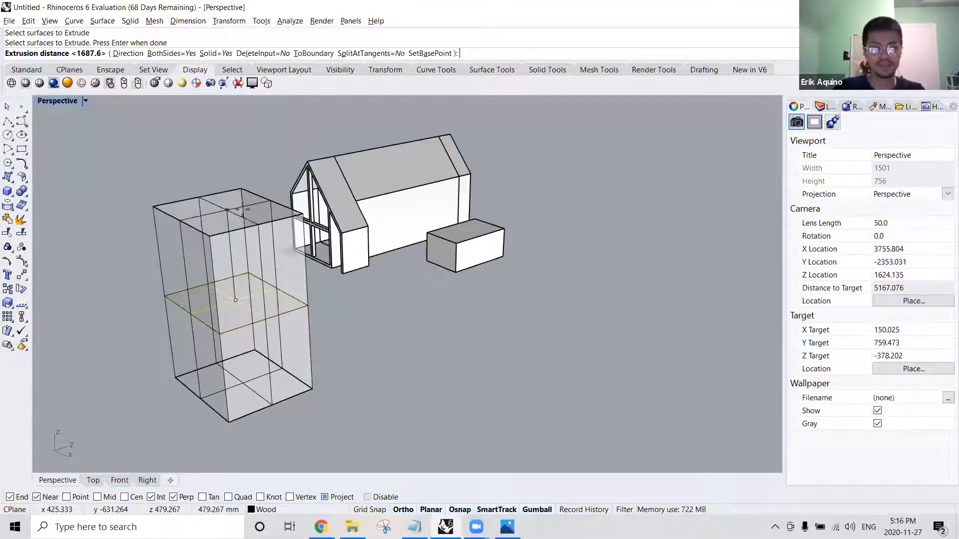
{"action": "key", "text": "Escape"}
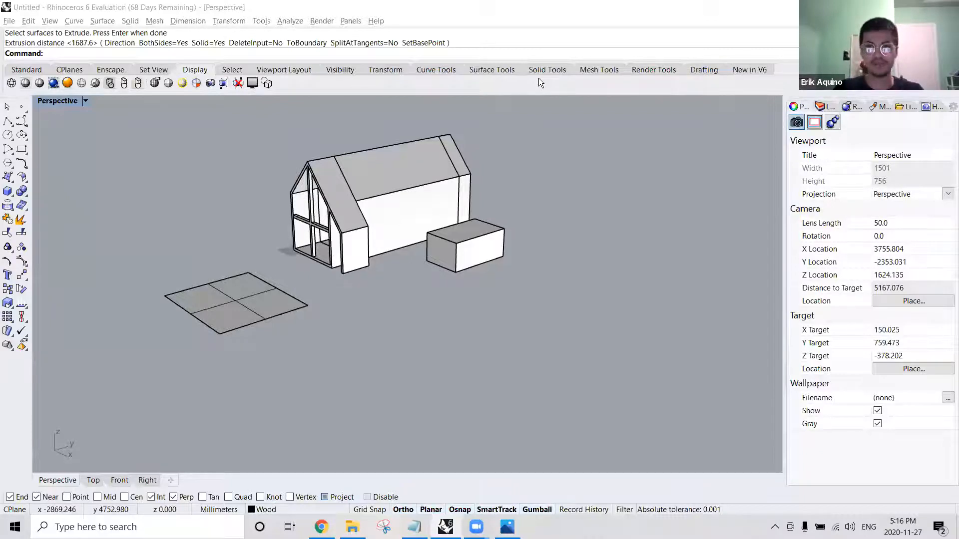
Create a vertical clipping plane across the glazed gable end, wider and taller than the house.
{"action": "right_click_drag", "start_coordinate": [376, 284], "coordinate": [408, 247]}
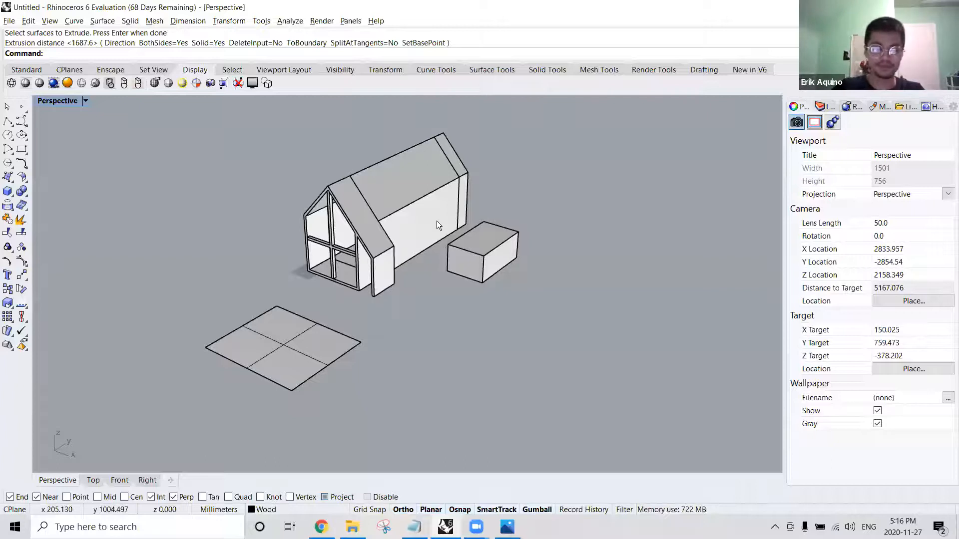
{"action": "type", "text": "lippingPlane"}
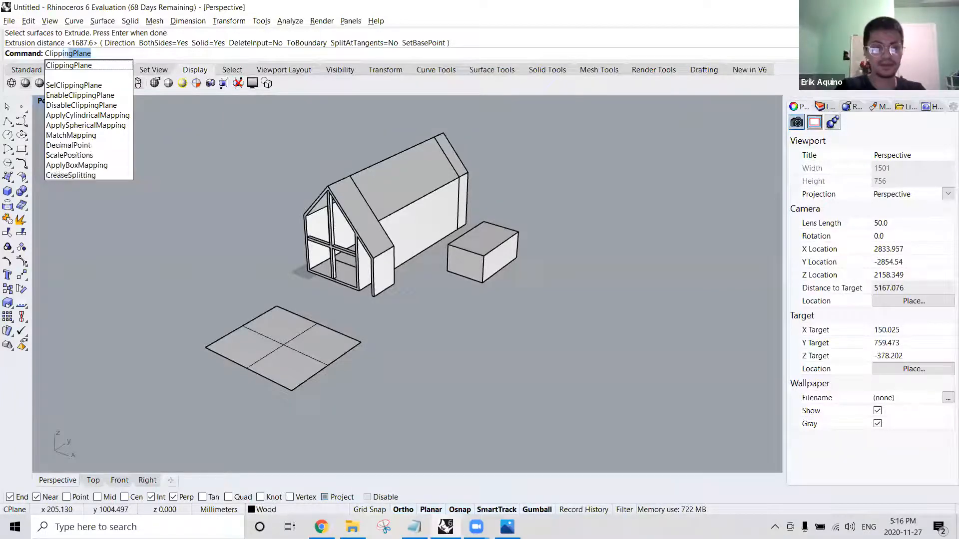
{"action": "key", "text": "Return"}
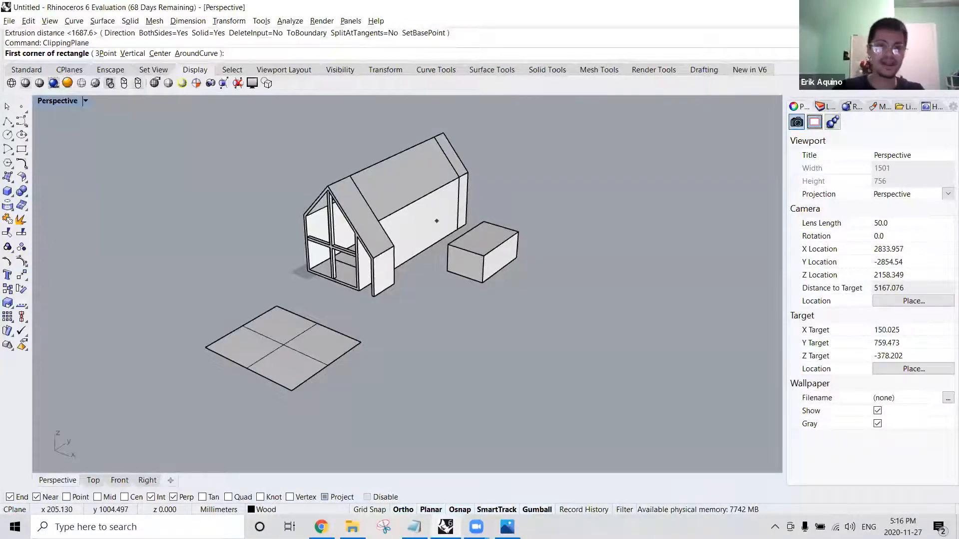
{"action": "right_click_drag", "start_coordinate": [436, 220], "coordinate": [470, 229]}
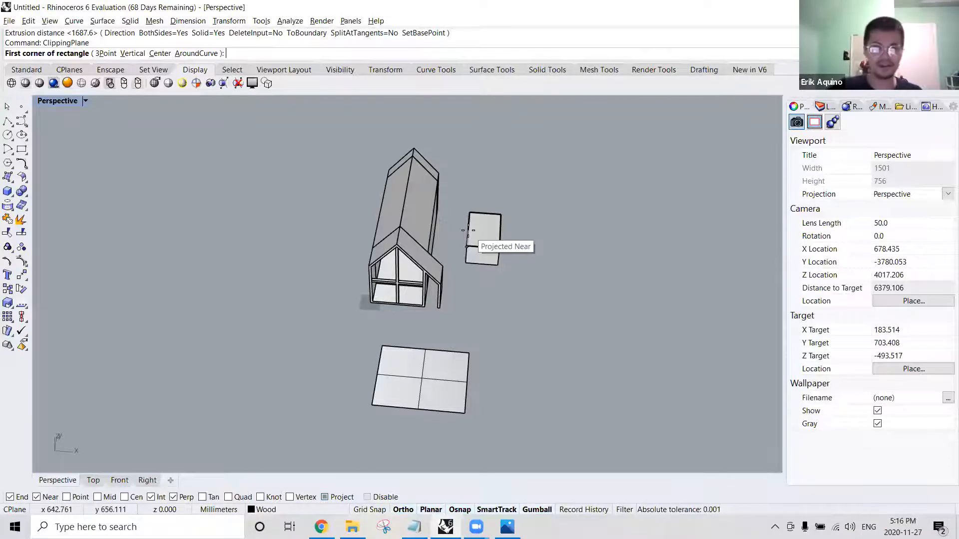
{"action": "right_click_drag", "start_coordinate": [411, 236], "coordinate": [321, 199], "text": "shift"}
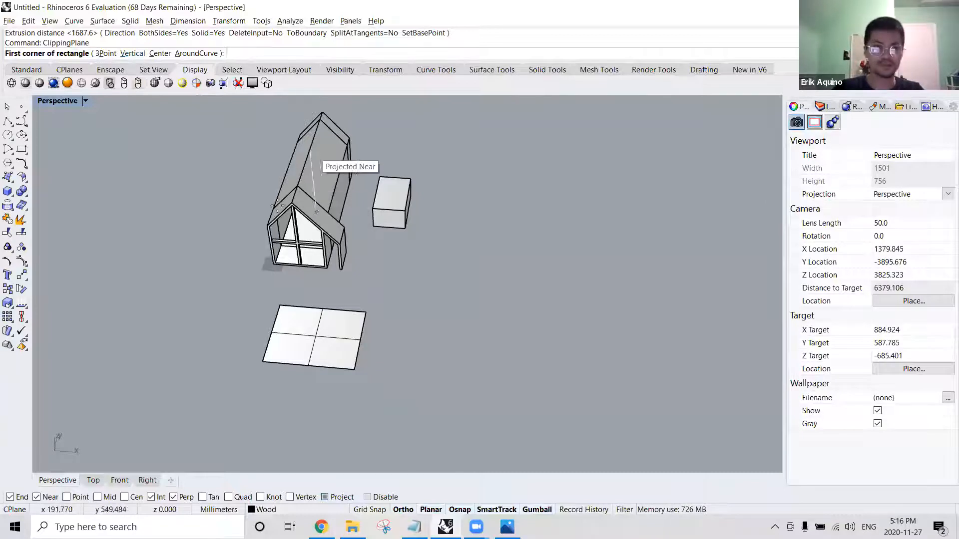
{"action": "left_click", "coordinate": [132, 53]}
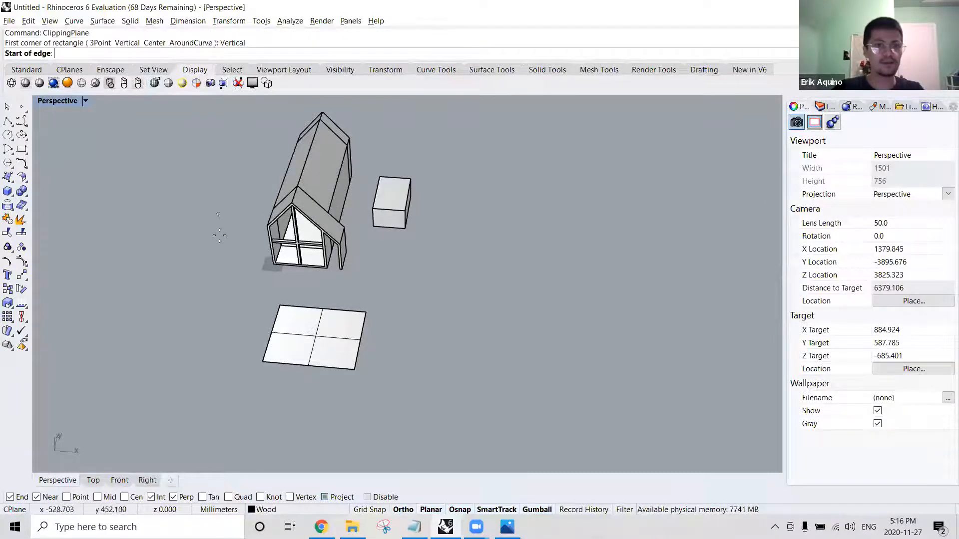
{"action": "mouse_move", "coordinate": [244, 258]}
{"action": "right_mouse_down"}
{"action": "mouse_move", "coordinate": [263, 248]}
{"action": "mouse_move", "coordinate": [250, 262]}
{"action": "right_mouse_up"}
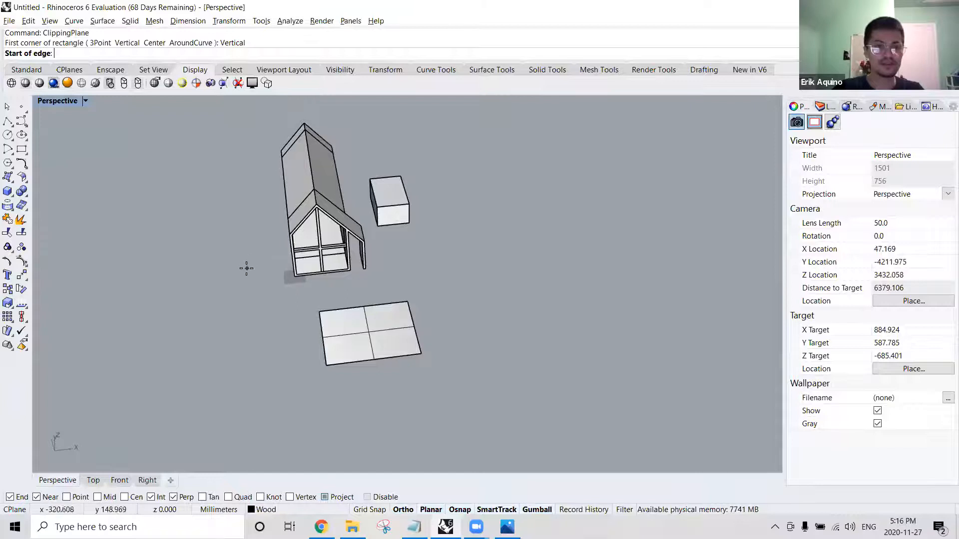
{"action": "left_click", "coordinate": [244, 272]}
{"action": "left_click", "coordinate": [431, 252]}
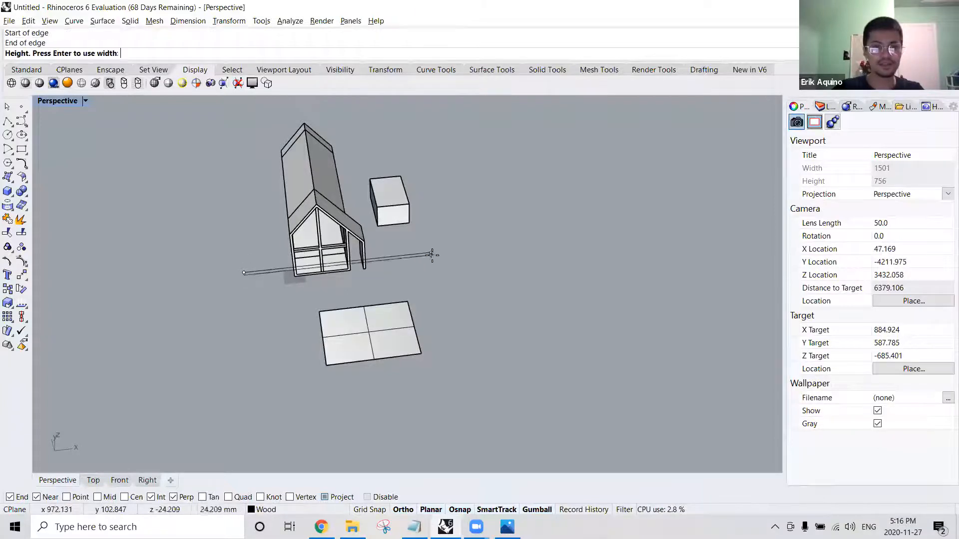
{"action": "left_click", "coordinate": [473, 150]}
Move the clipping plane back along the house's length so it cuts through the main volume and the side box.
{"action": "right_click_drag", "start_coordinate": [448, 169], "coordinate": [448, 148]}
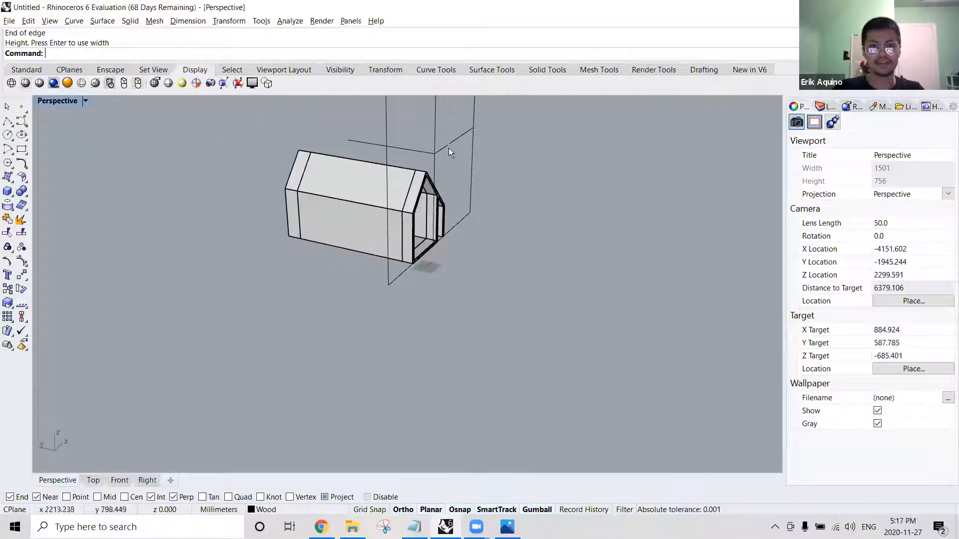
{"action": "left_click", "coordinate": [447, 146]}
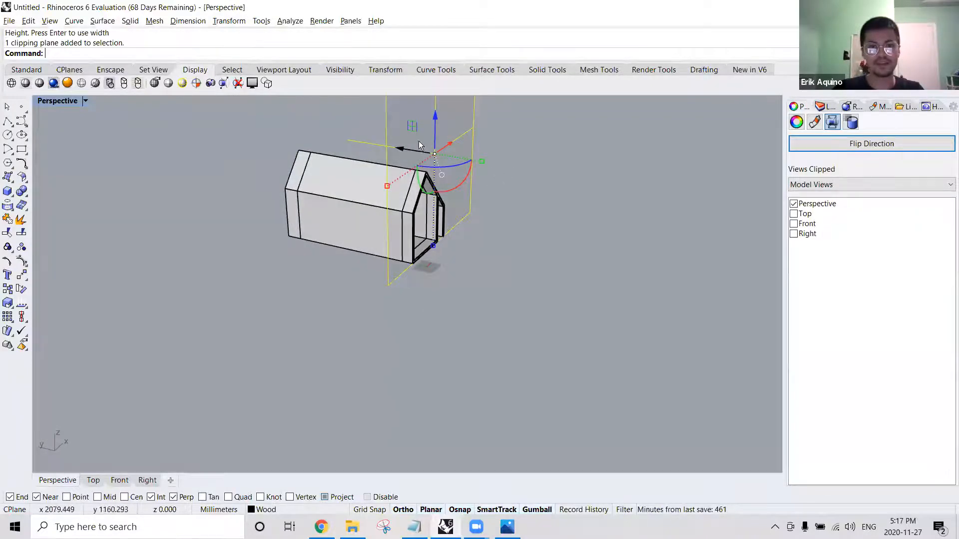
{"action": "left_click_drag", "start_coordinate": [402, 147], "coordinate": [327, 132]}
{"action": "left_click", "coordinate": [439, 195]}
{"action": "right_click_drag", "start_coordinate": [438, 196], "coordinate": [359, 128]}
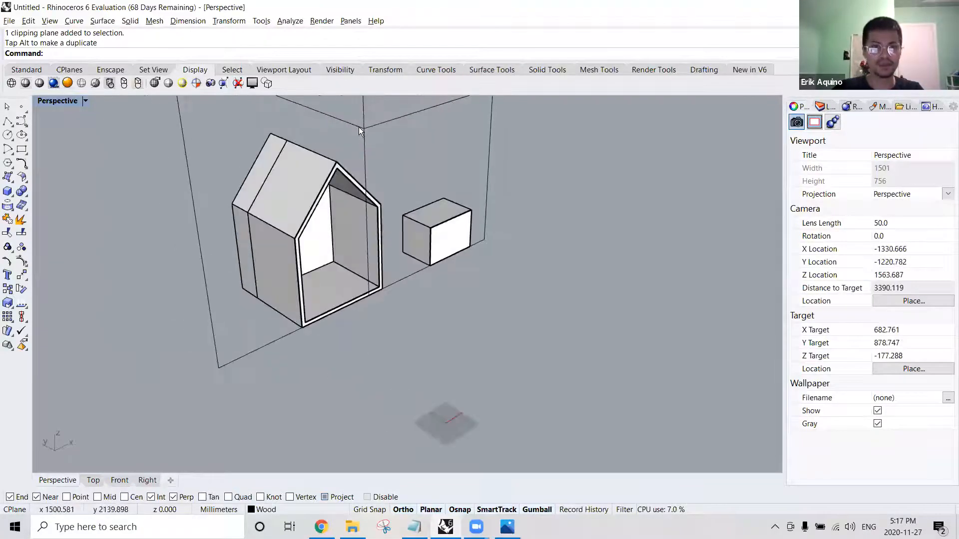
Hide the clipping plane, and undo the hide.
{"action": "left_click", "coordinate": [358, 127]}
{"action": "scroll", "coordinate": [364, 136], "scroll_direction": "down", "scroll_amount": 3}
{"action": "type", "text": "h"}
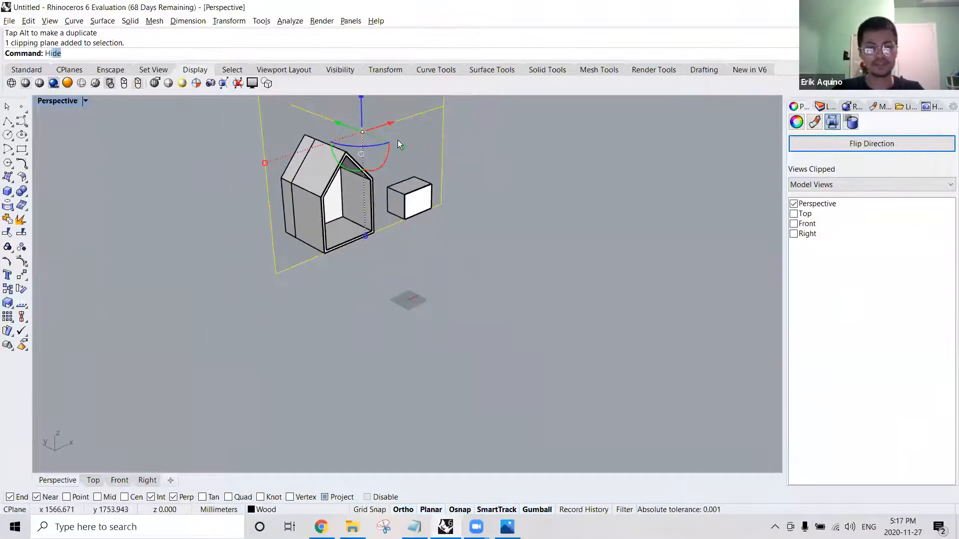
{"action": "key", "text": "Return"}
{"action": "key", "text": "ctrl+z"}
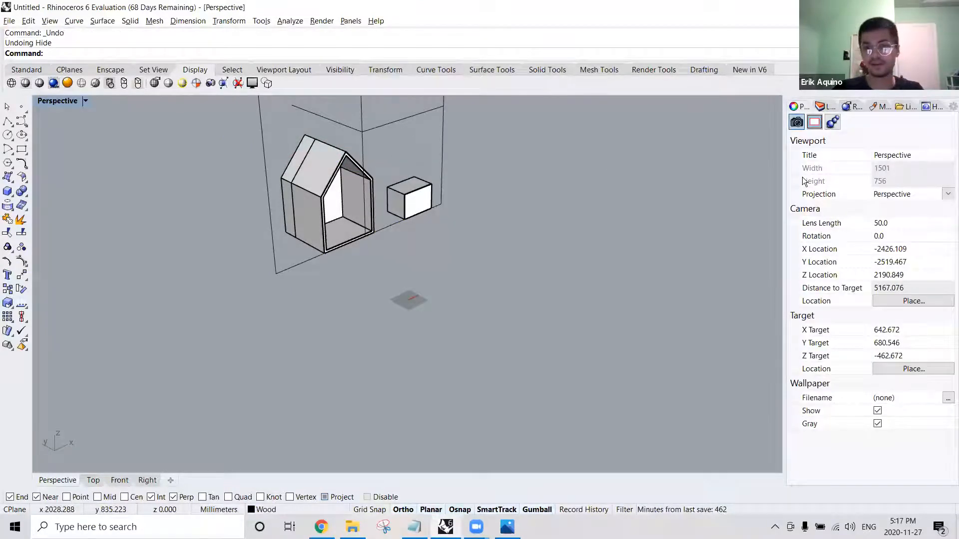
Switch to the four-viewport layout and make the clipping plane also clip the Front view.
{"action": "left_click", "coordinate": [397, 121]}
{"action": "left_click", "coordinate": [486, 161]}
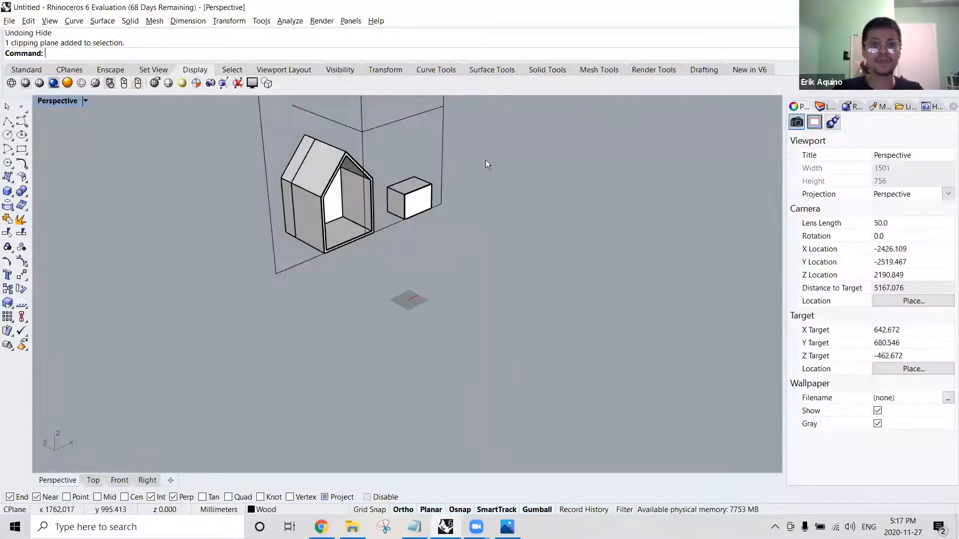
{"action": "left_click", "coordinate": [398, 120]}
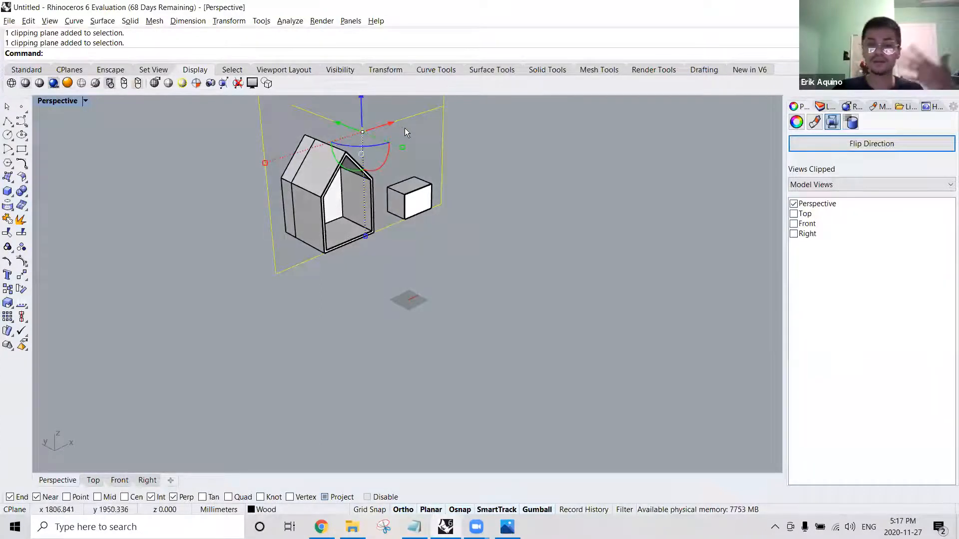
{"action": "right_click_drag", "start_coordinate": [427, 141], "coordinate": [442, 239], "text": "shift"}
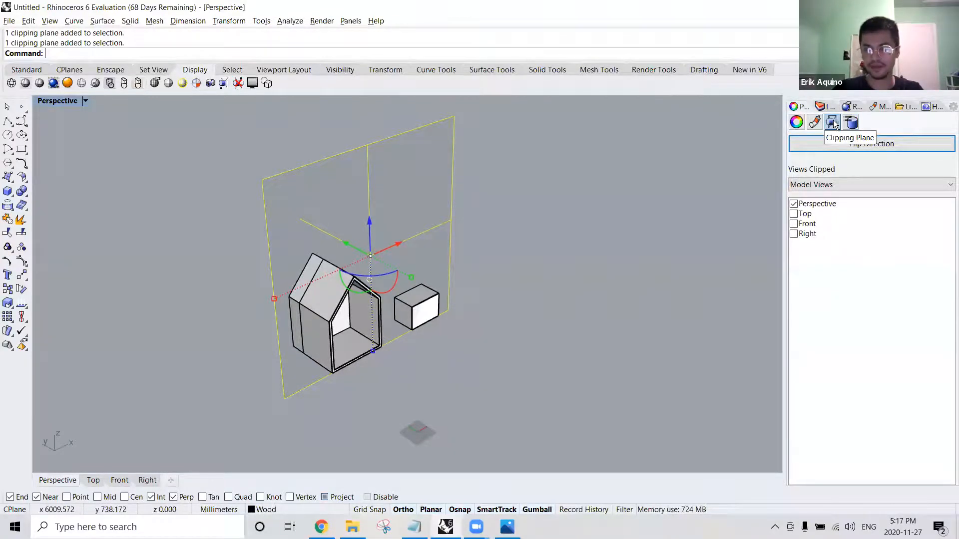
{"action": "double_click", "coordinate": [53, 103]}
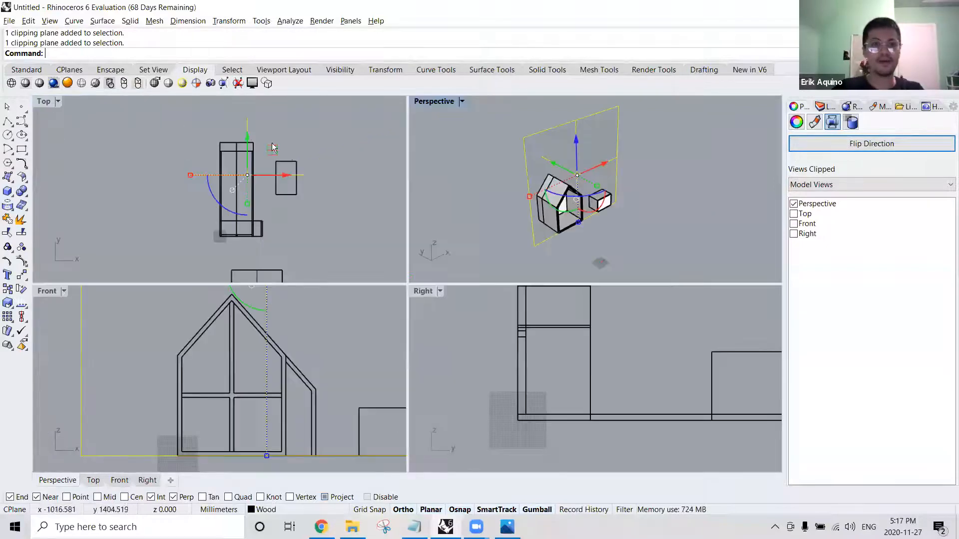
{"action": "scroll", "coordinate": [337, 188], "scroll_direction": "down", "scroll_amount": 2}
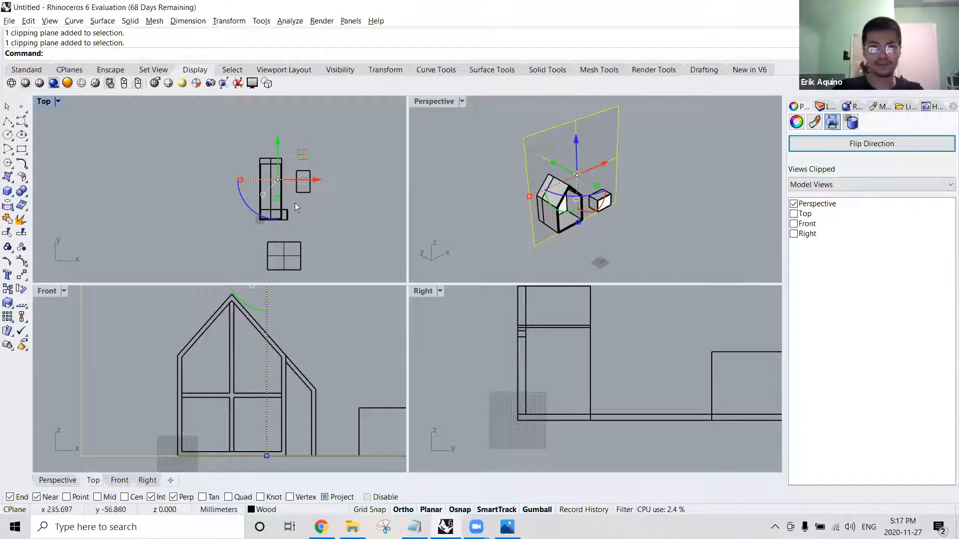
{"action": "scroll", "coordinate": [194, 383], "scroll_direction": "down", "scroll_amount": 3}
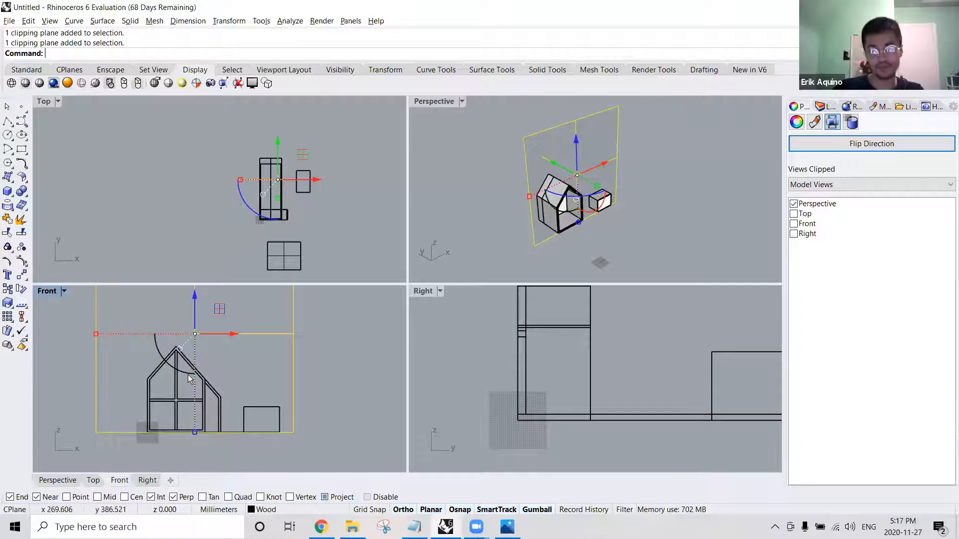
{"action": "left_click", "coordinate": [801, 224]}
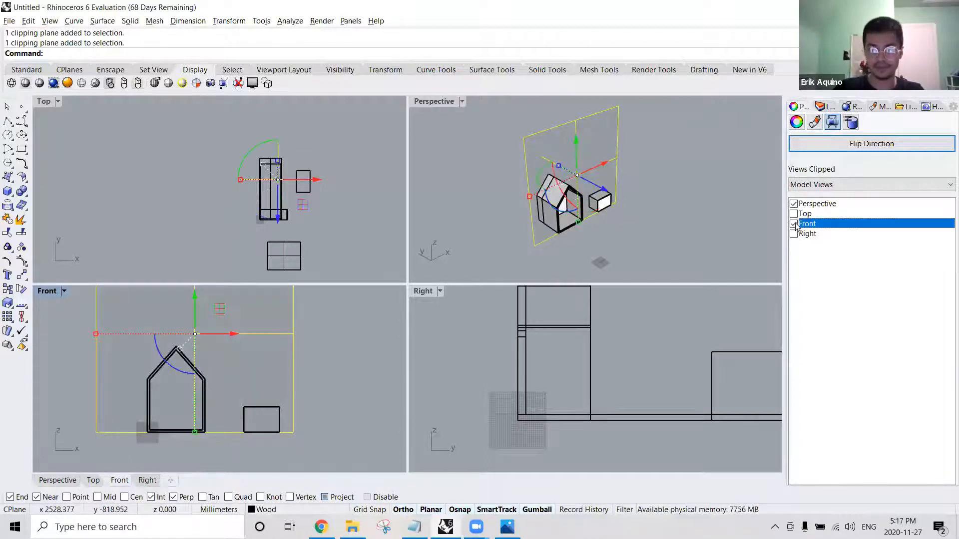
Reselect the clipping plane and stop it from clipping the Front view.
{"action": "left_click", "coordinate": [148, 456]}
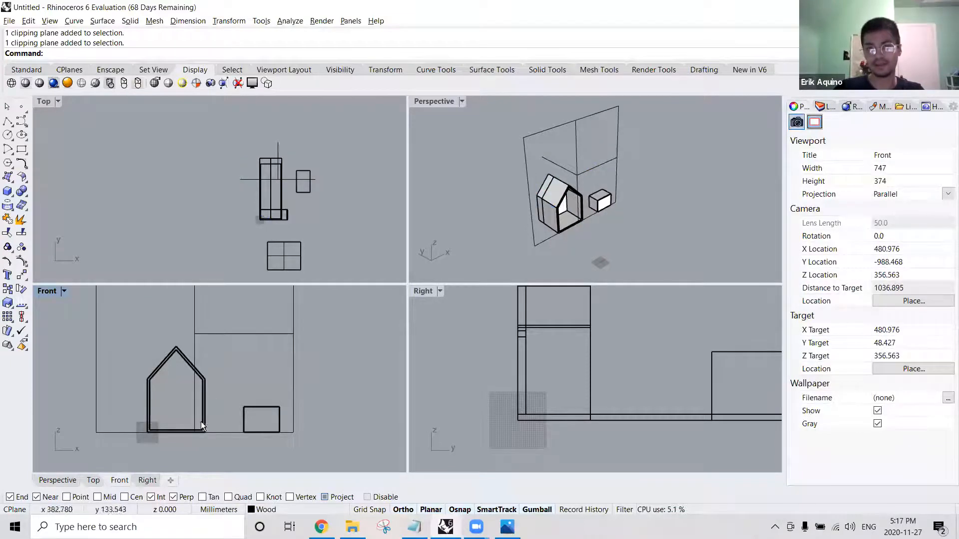
{"action": "left_click", "coordinate": [538, 132]}
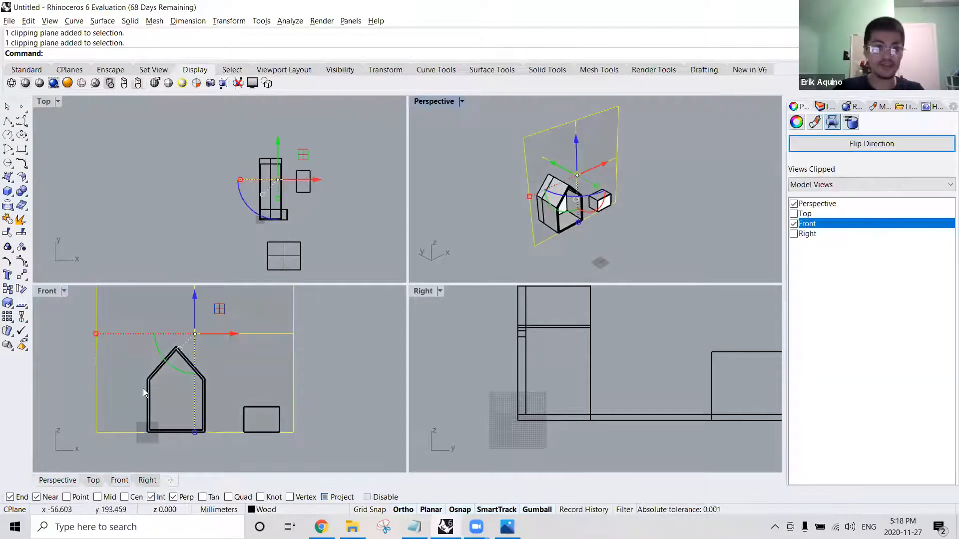
{"action": "left_click", "coordinate": [792, 224]}
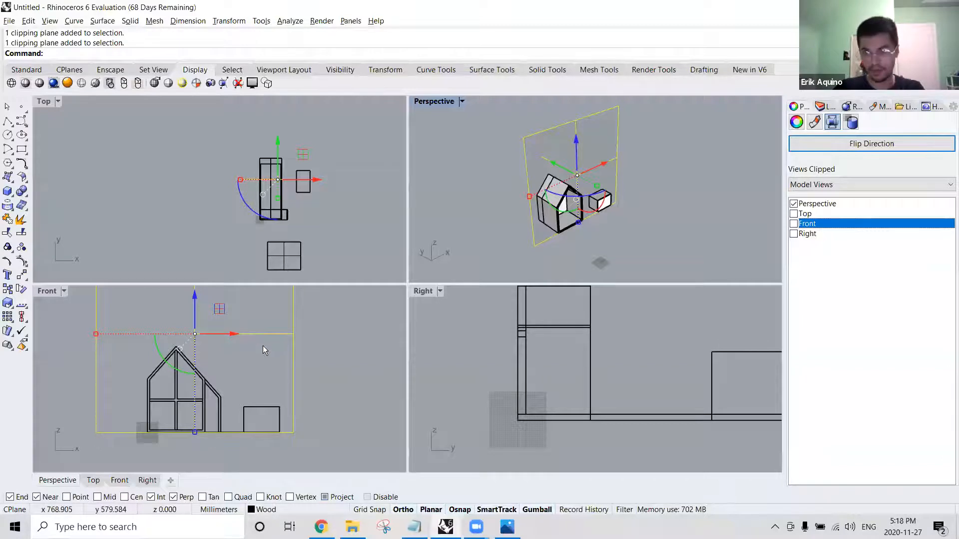
Delete the clipping plane from the model.
{"action": "left_click", "coordinate": [501, 185]}
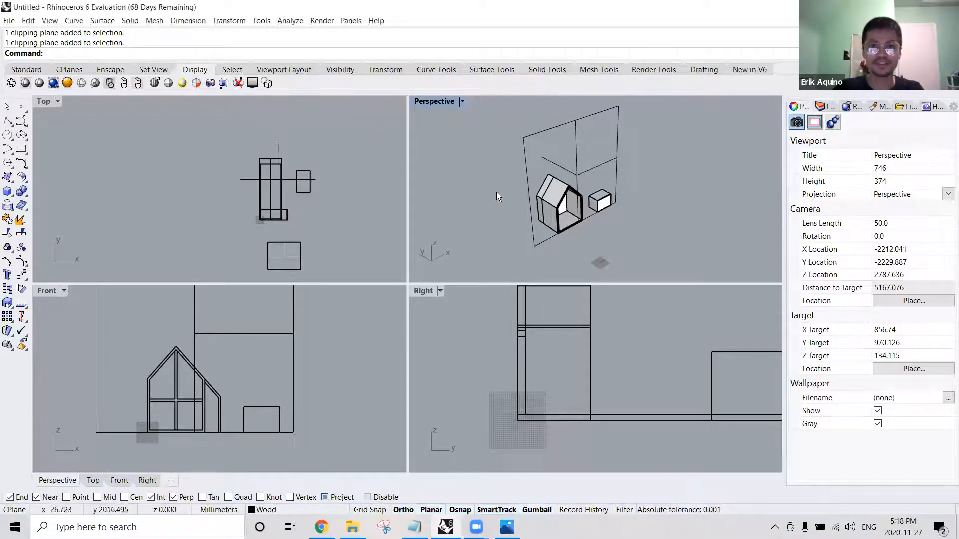
{"action": "right_click_drag", "start_coordinate": [558, 211], "coordinate": [505, 204], "text": "shift"}
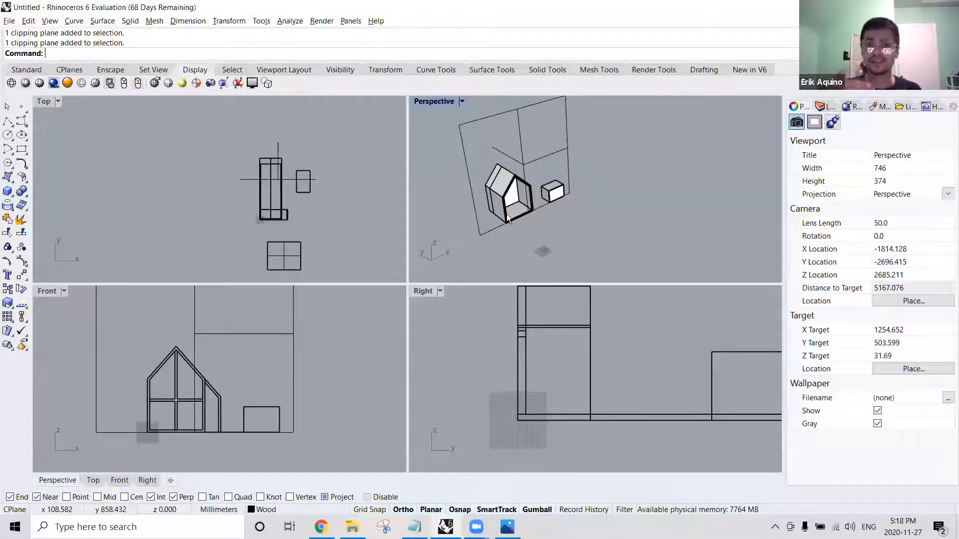
{"action": "scroll", "coordinate": [534, 138], "scroll_direction": "up", "scroll_amount": 4}
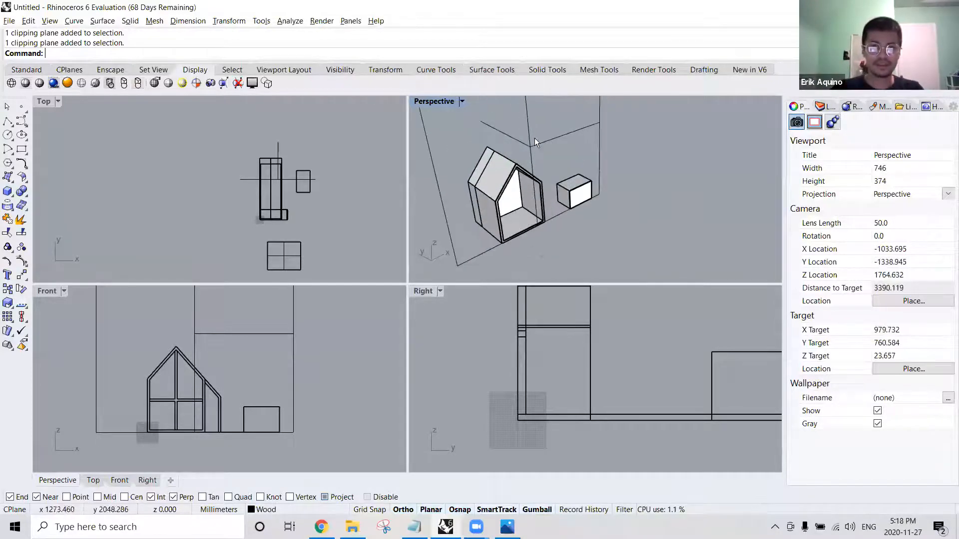
{"action": "key", "text": "Delete"}
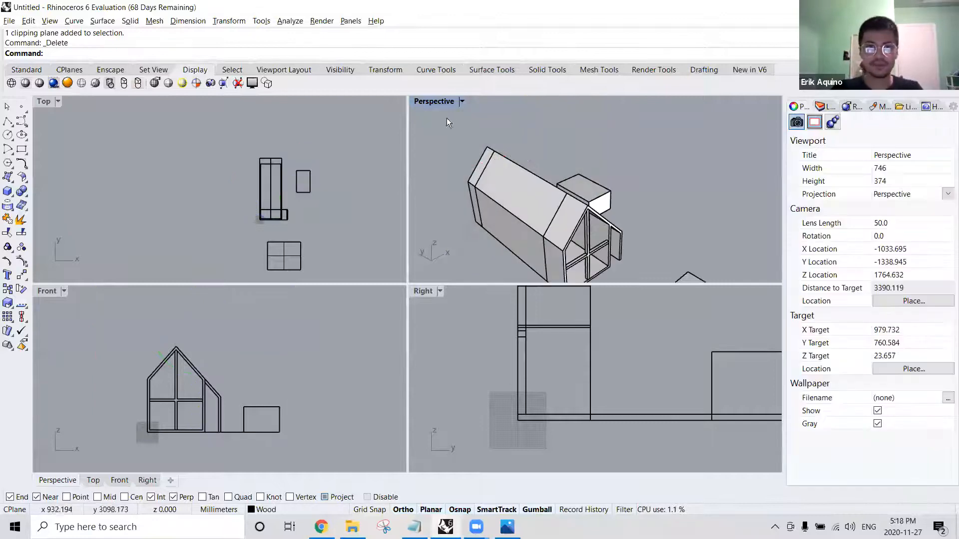
Maximise the Perspective viewport and examine the middle house section and its interior from the open front.
{"action": "double_click", "coordinate": [429, 99]}
{"action": "left_click", "coordinate": [289, 291]}
{"action": "right_click_drag", "start_coordinate": [264, 262], "coordinate": [274, 215]}
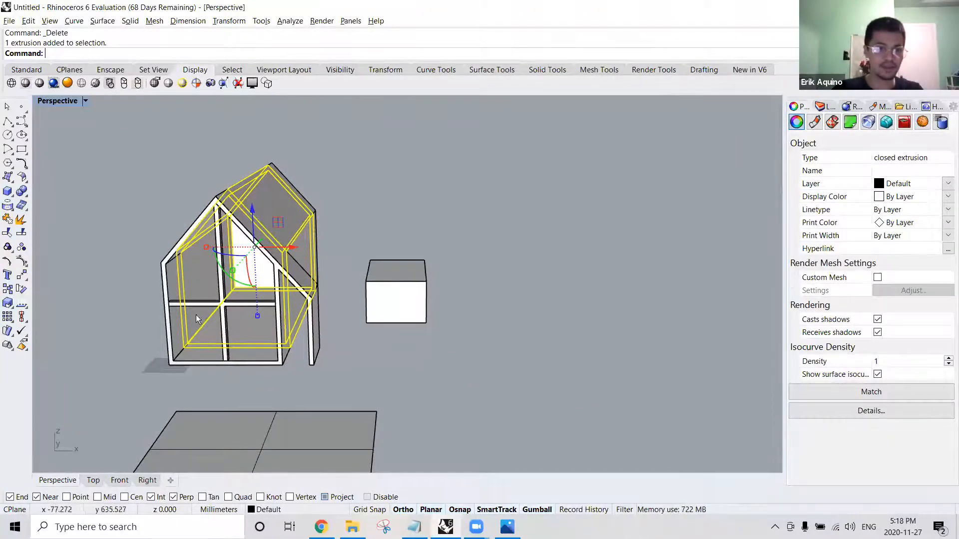
{"action": "scroll", "coordinate": [253, 278], "scroll_direction": "up", "scroll_amount": 6}
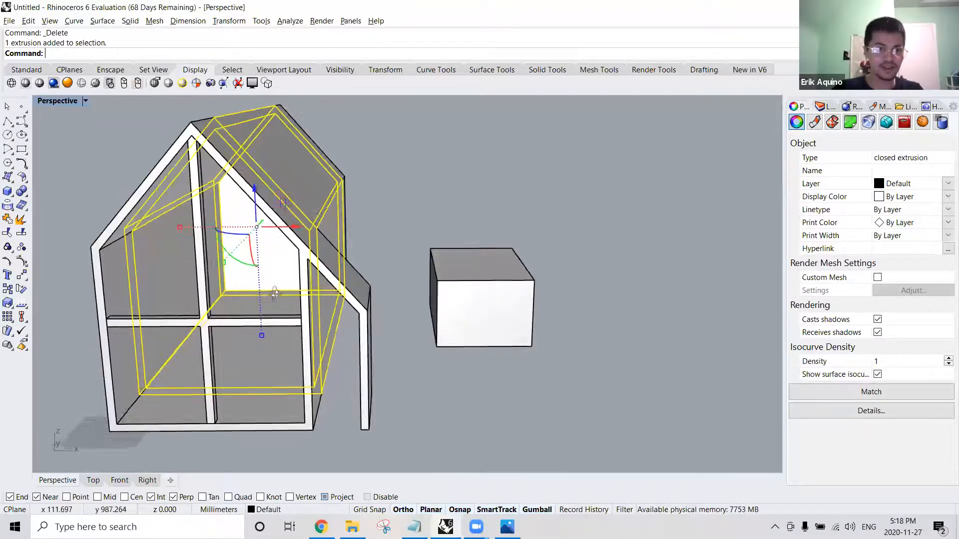
{"action": "scroll", "coordinate": [256, 278], "scroll_direction": "up", "scroll_amount": 2}
{"action": "key", "text": "Escape"}
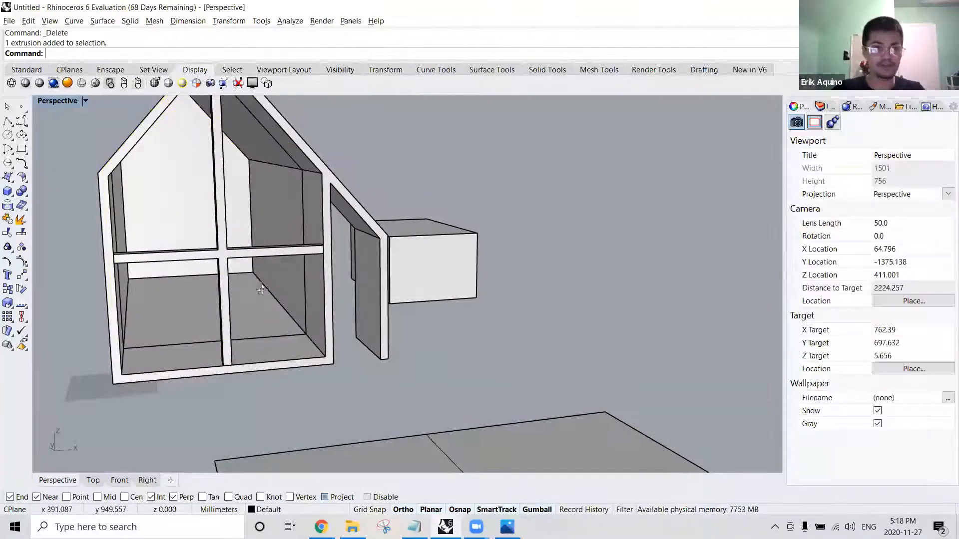
{"action": "scroll", "coordinate": [273, 257], "scroll_direction": "up", "scroll_amount": 4}
{"action": "right_click_drag", "start_coordinate": [275, 254], "coordinate": [302, 214]}
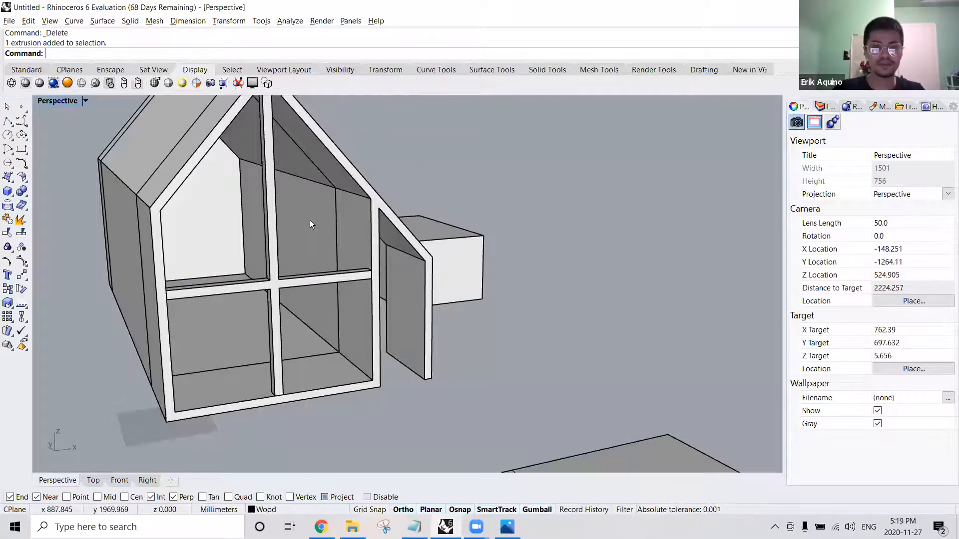
Select the middle house shell through its right inner wall to check its extent, and clear the selection.
{"action": "left_click", "coordinate": [308, 213]}
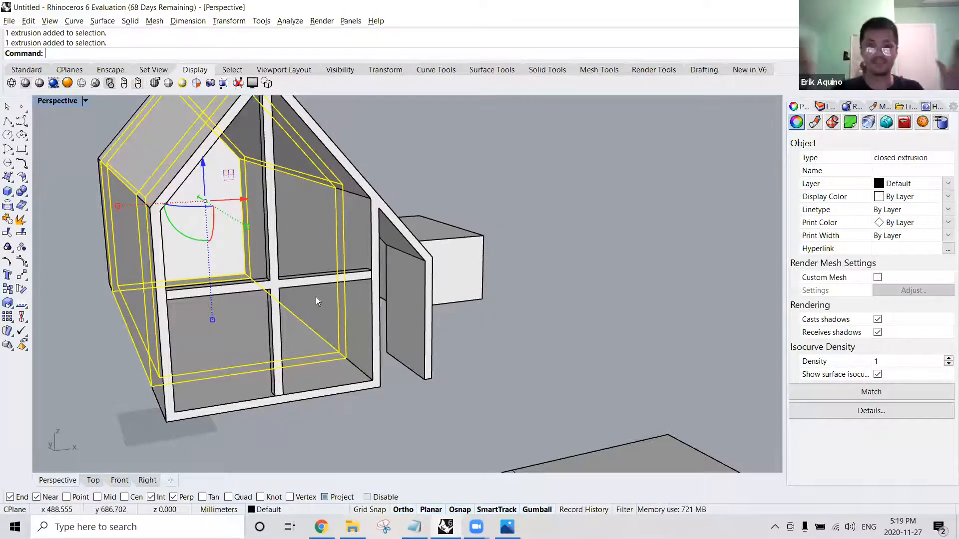
{"action": "key", "text": "Escape"}
{"action": "left_click", "coordinate": [306, 203]}
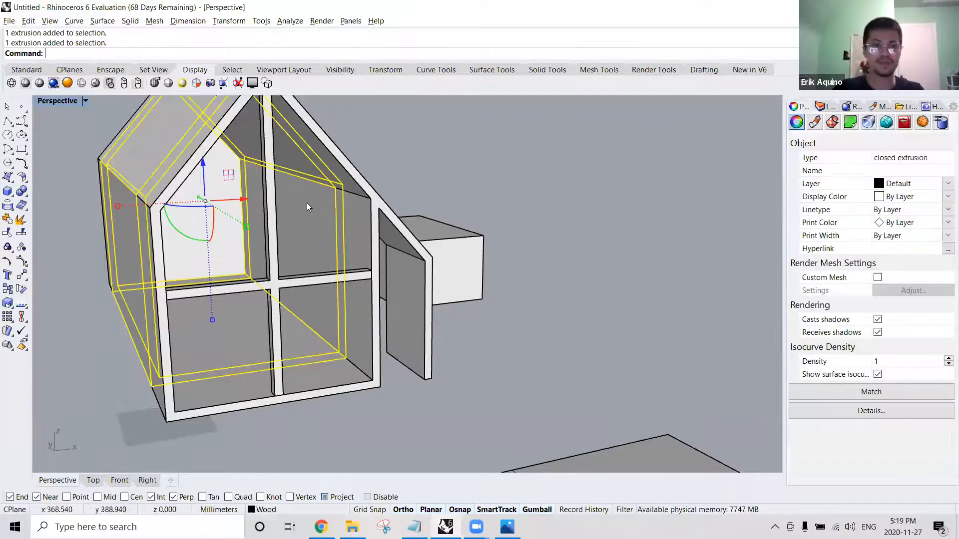
{"action": "key", "text": "Escape"}
{"action": "mouse_move", "coordinate": [310, 211]}
{"action": "right_mouse_down"}
{"action": "mouse_move", "coordinate": [320, 210]}
{"action": "mouse_move", "coordinate": [311, 206]}
{"action": "right_mouse_up"}
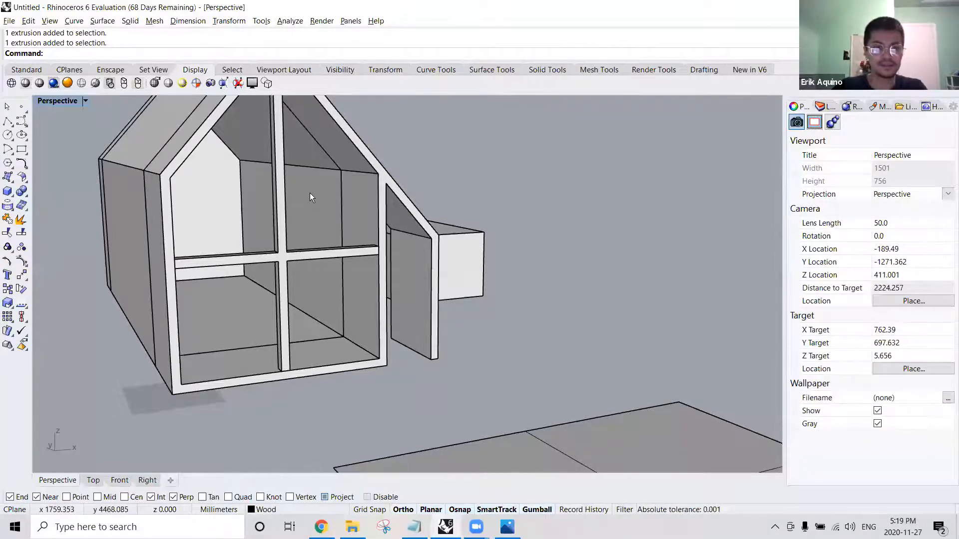
Extract the middle shell's right inner wall with ExtractSrf and select the separated pieces to check them.
{"action": "type", "text": "Extra"}
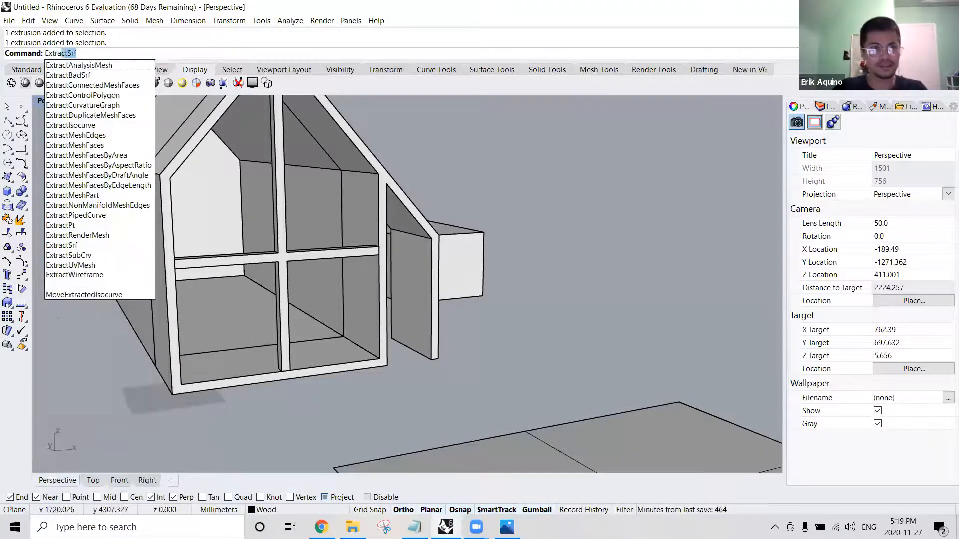
{"action": "type", "text": "ct"}
{"action": "key", "text": "Return"}
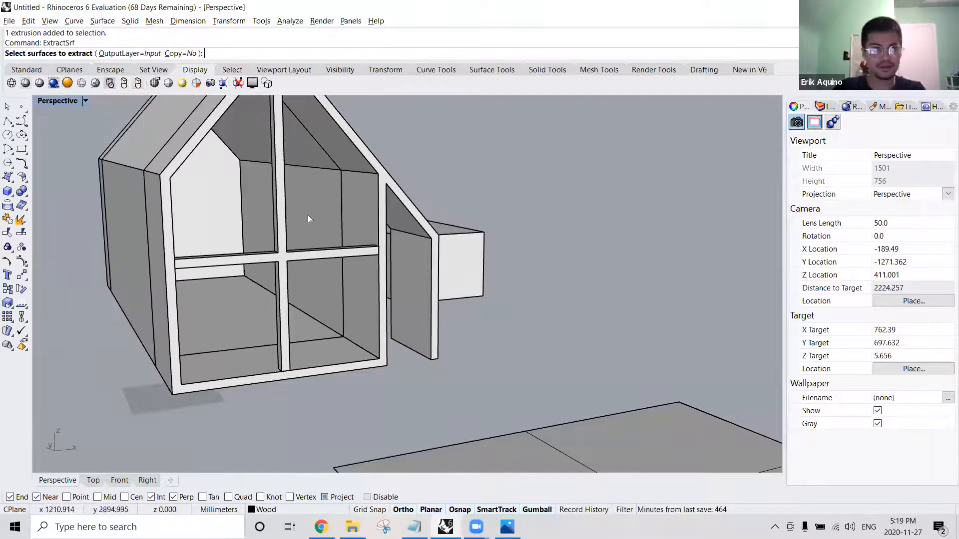
{"action": "left_click", "coordinate": [307, 213]}
{"action": "key", "text": "Return"}
{"action": "key", "text": "Escape"}
{"action": "left_click", "coordinate": [308, 203]}
{"action": "left_click", "coordinate": [306, 140]}
{"action": "key", "text": "Escape"}
{"action": "left_click", "coordinate": [309, 193]}
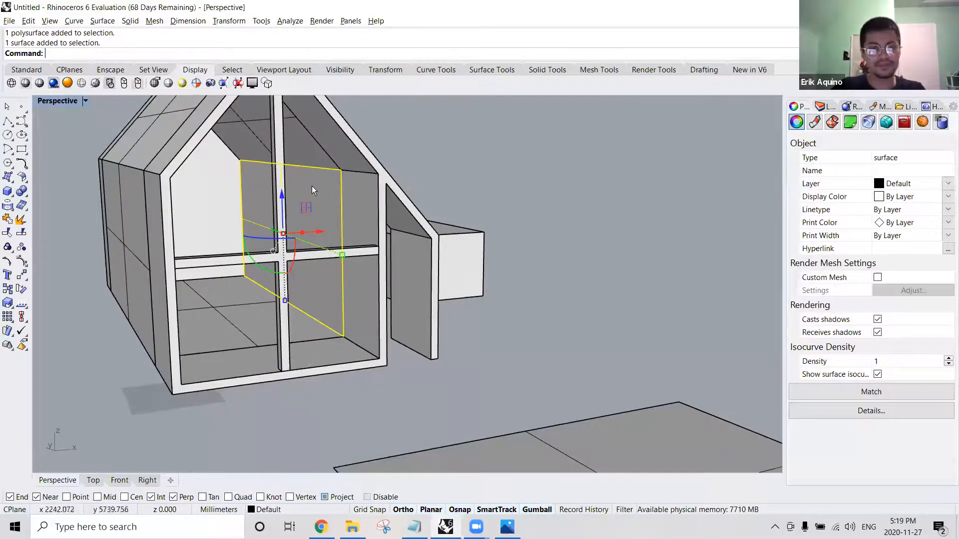
Undo the surface extraction and reselect the middle shell to examine both of its inner side walls.
{"action": "key", "text": "ctrl+z"}
{"action": "left_click", "coordinate": [312, 188]}
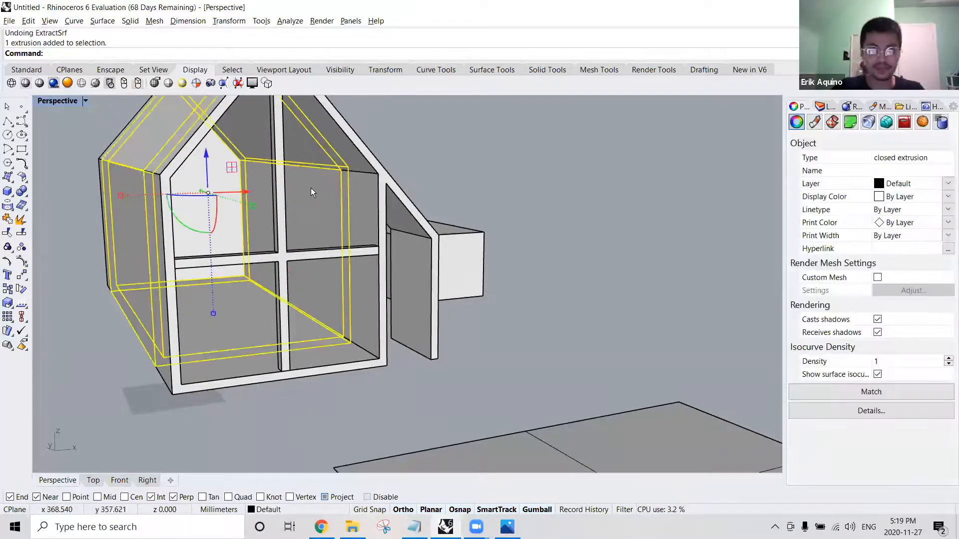
{"action": "right_click_drag", "start_coordinate": [310, 191], "coordinate": [320, 180]}
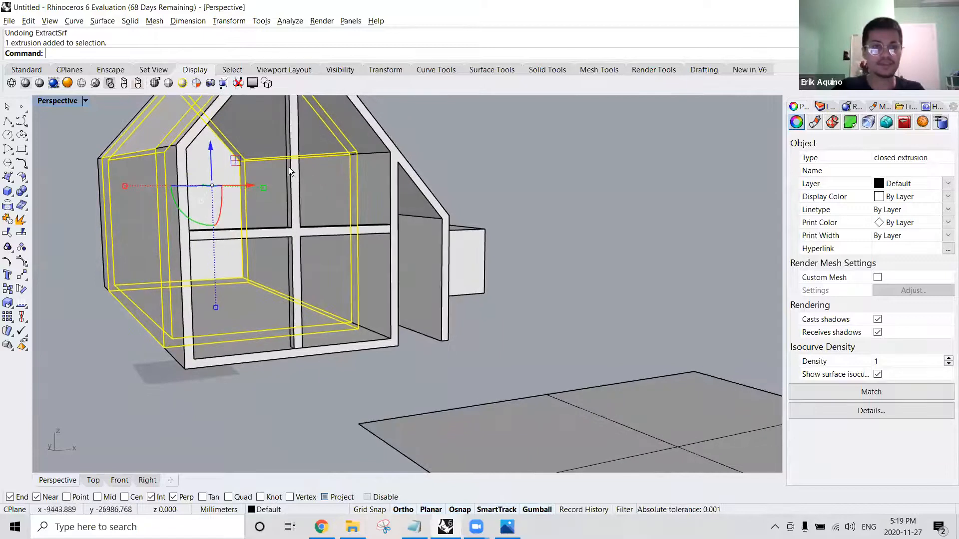
{"action": "right_click_drag", "start_coordinate": [263, 159], "coordinate": [165, 299]}
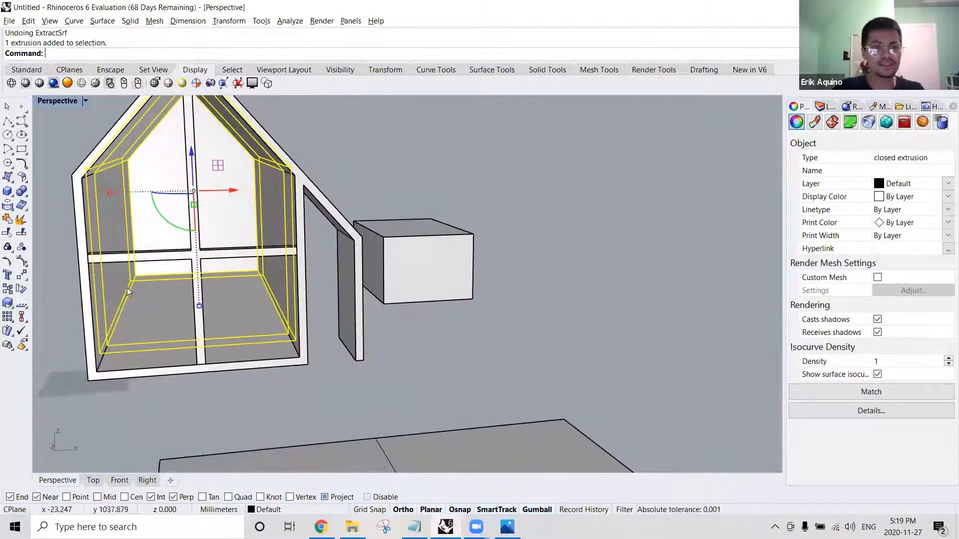
{"action": "scroll", "coordinate": [299, 229], "scroll_direction": "down", "scroll_amount": 3}
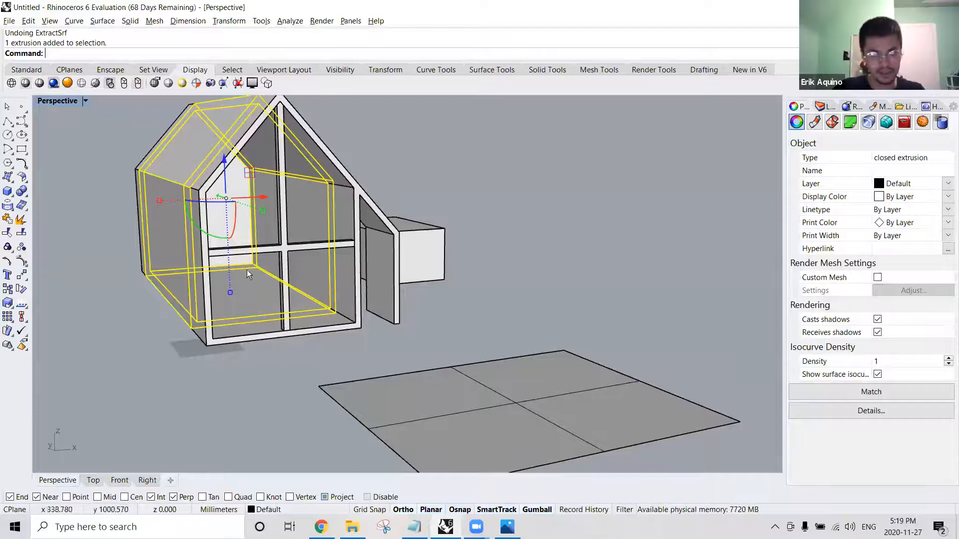
{"action": "key", "text": "Escape"}
Extract the middle shell's two inner side walls as separate surfaces with ExtractSrf.
{"action": "type", "text": "Extract"}
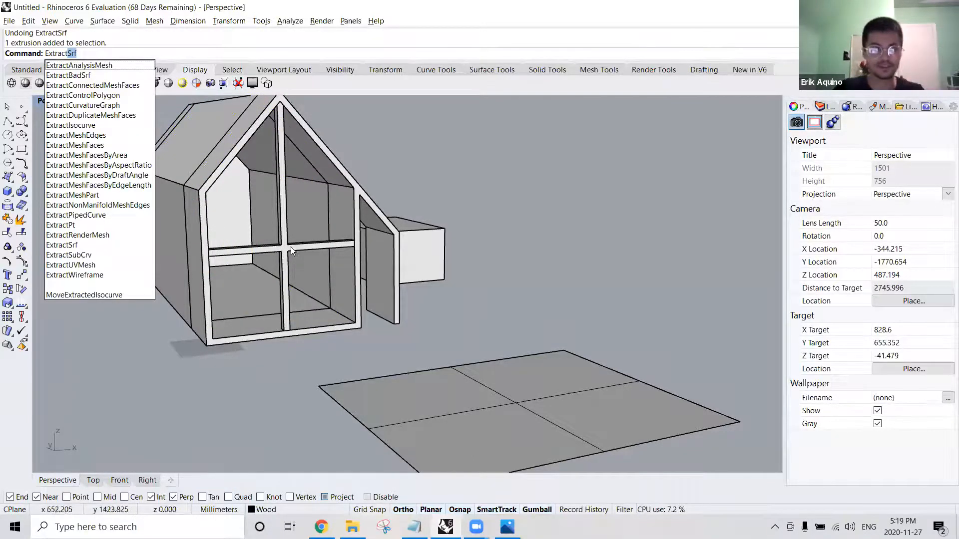
{"action": "type", "text": "Srf"}
{"action": "key", "text": "Return"}
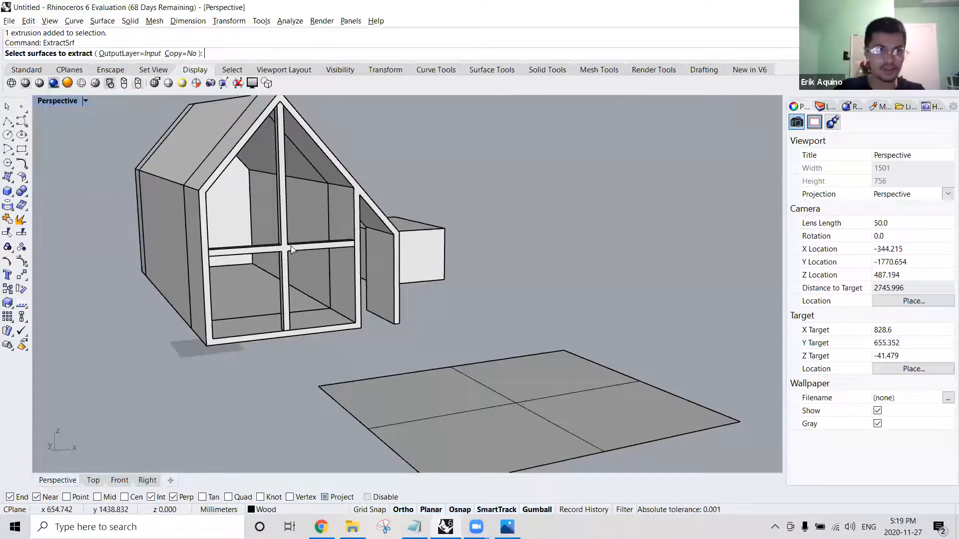
{"action": "right_click_drag", "start_coordinate": [295, 199], "coordinate": [209, 212]}
{"action": "left_click", "coordinate": [292, 215]}
{"action": "left_click", "coordinate": [180, 210]}
{"action": "key", "text": "Return"}
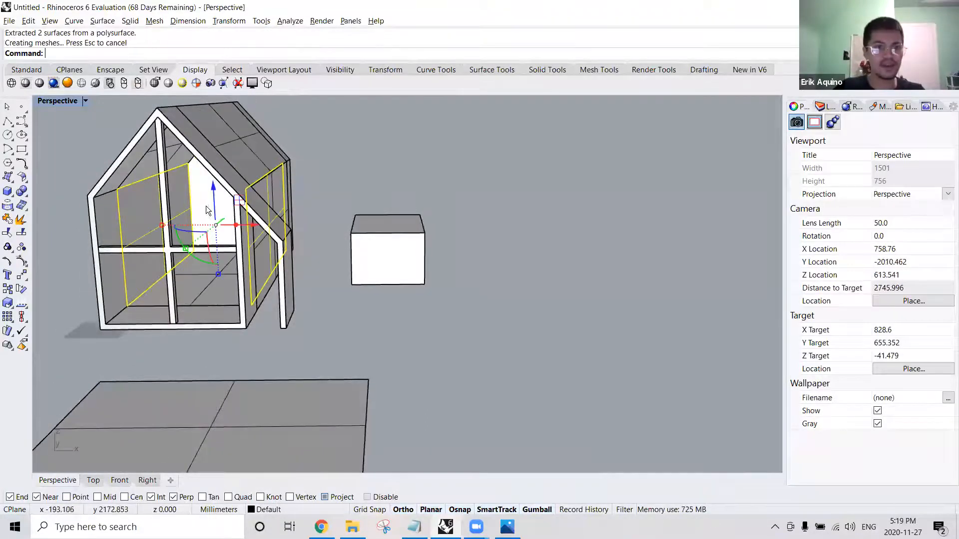
Select the middle shell and the rear wood section in turn to compare the house's pieces from outside.
{"action": "right_click_drag", "start_coordinate": [200, 192], "coordinate": [215, 146]}
{"action": "left_click", "coordinate": [214, 146]}
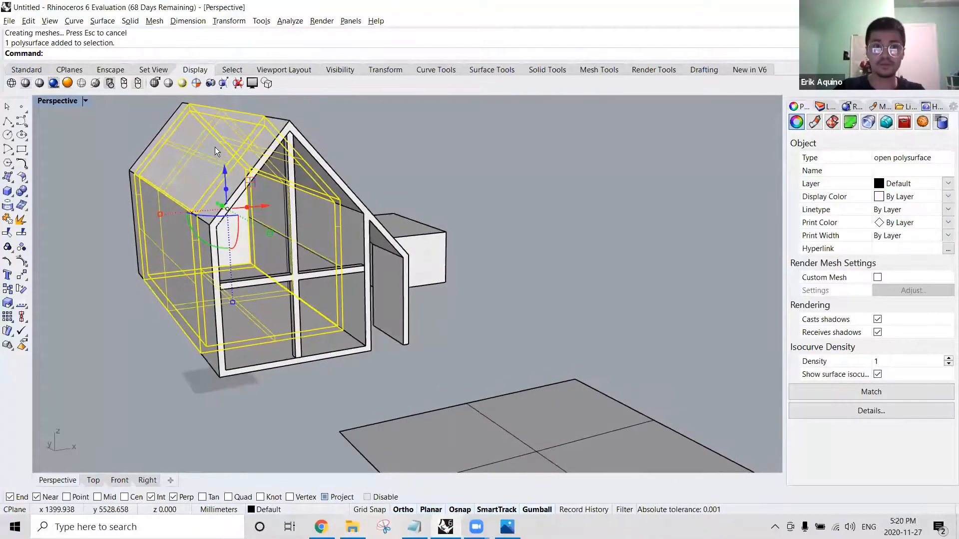
{"action": "right_click_drag", "start_coordinate": [230, 163], "coordinate": [266, 159]}
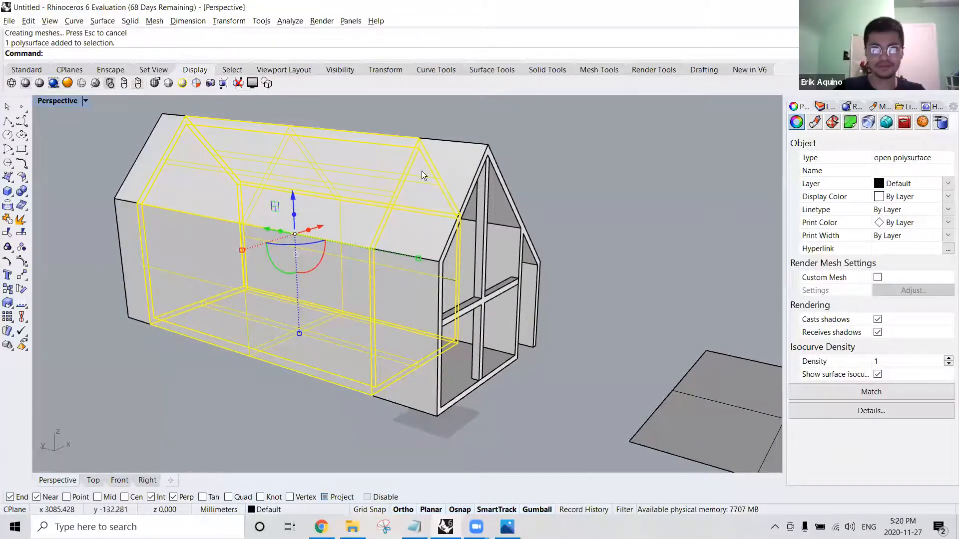
{"action": "right_click_drag", "start_coordinate": [421, 171], "coordinate": [309, 193]}
{"action": "right_click_drag", "start_coordinate": [115, 182], "coordinate": [208, 152]}
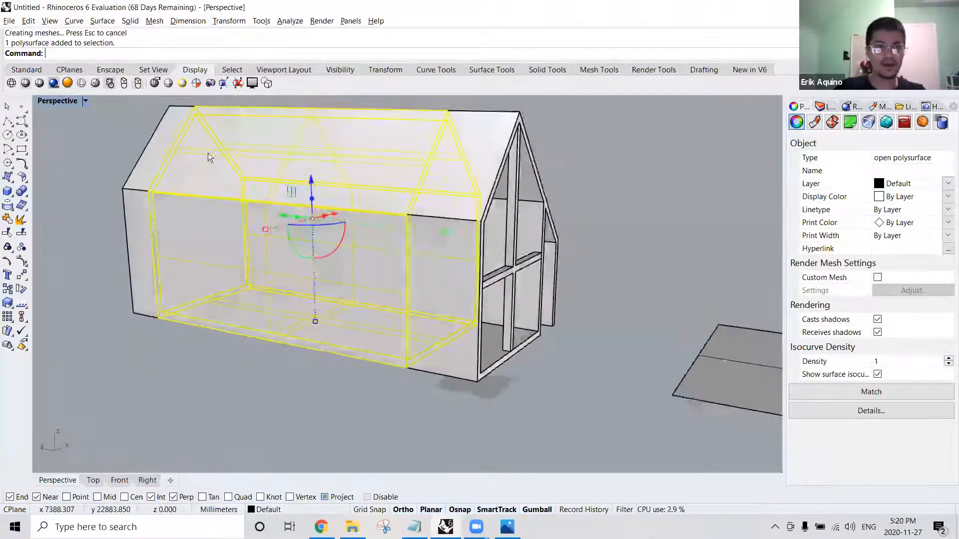
{"action": "left_click", "coordinate": [160, 143]}
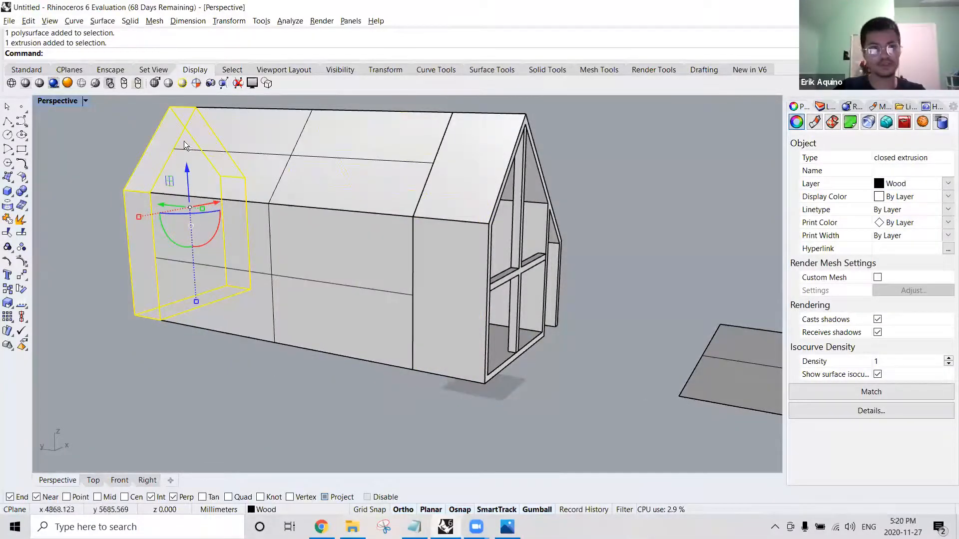
{"action": "right_click_drag", "start_coordinate": [203, 154], "coordinate": [263, 182]}
{"action": "left_click", "coordinate": [264, 182]}
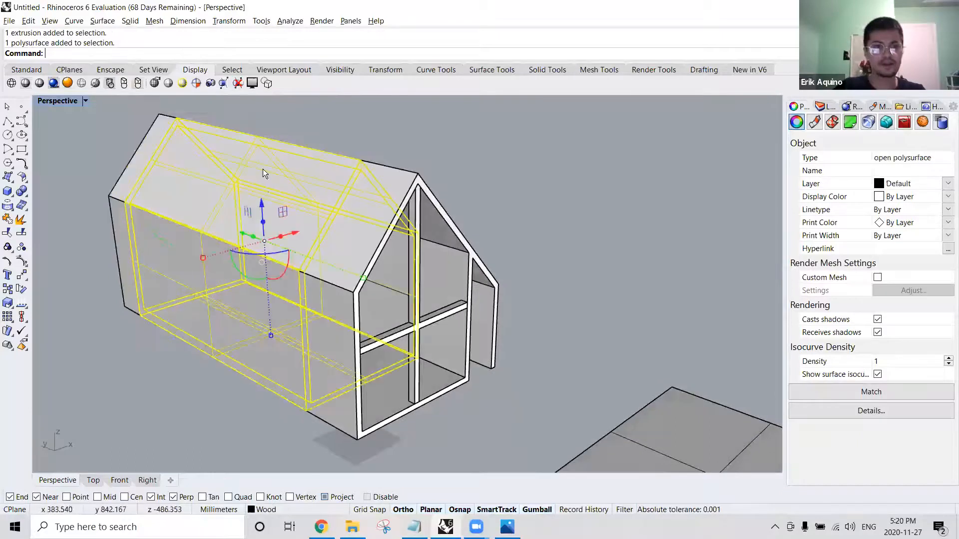
Delete the extracted right inner wall surface, examine the open shell behind it, and undo the deletion.
{"action": "right_click_drag", "start_coordinate": [324, 218], "coordinate": [280, 200]}
{"action": "scroll", "coordinate": [275, 201], "scroll_direction": "up", "scroll_amount": 5}
{"action": "left_click", "coordinate": [269, 200]}
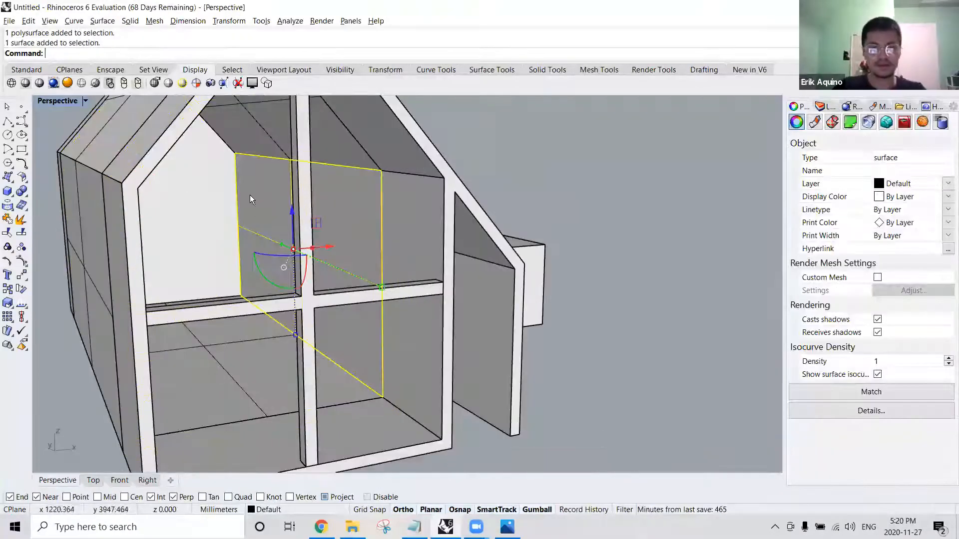
{"action": "key", "text": "Escape"}
{"action": "right_click_drag", "start_coordinate": [323, 216], "coordinate": [299, 206]}
{"action": "scroll", "coordinate": [257, 161], "scroll_direction": "up", "scroll_amount": 4}
{"action": "mouse_move", "coordinate": [256, 161]}
{"action": "right_mouse_down"}
{"action": "mouse_move", "coordinate": [247, 157]}
{"action": "mouse_move", "coordinate": [263, 150]}
{"action": "right_mouse_up"}
{"action": "left_click", "coordinate": [247, 156]}
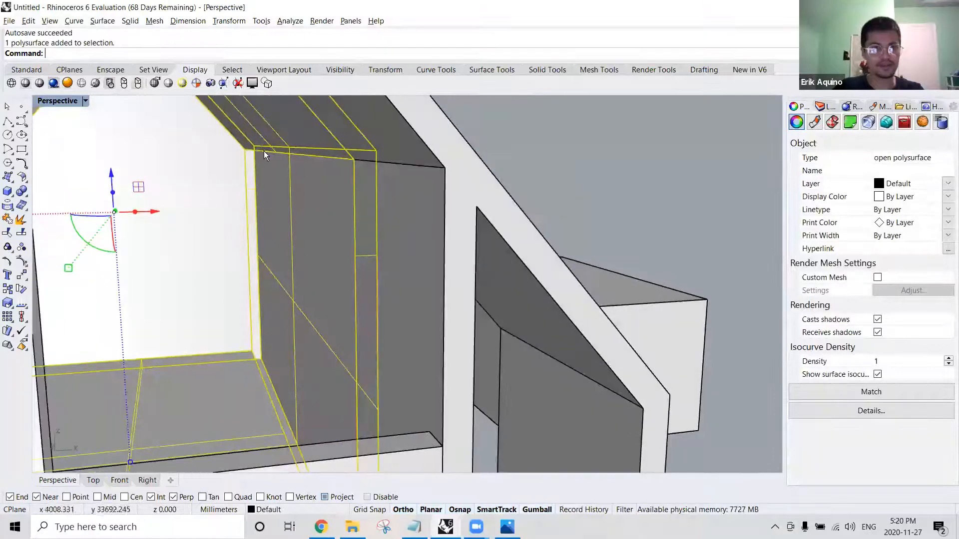
{"action": "scroll", "coordinate": [264, 154], "scroll_direction": "down", "scroll_amount": 3}
{"action": "key", "text": "ctrl+z"}
{"action": "key", "text": "Escape"}
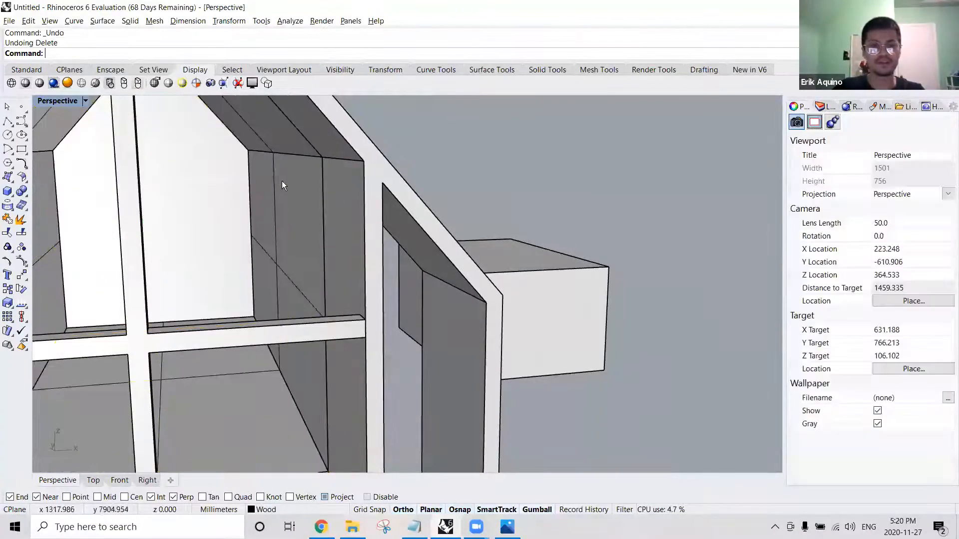
Select the extracted right and left inner wall surfaces in turn to check them as separate objects.
{"action": "scroll", "coordinate": [281, 186], "scroll_direction": "down", "scroll_amount": 2}
{"action": "mouse_move", "coordinate": [282, 186]}
{"action": "right_mouse_down"}
{"action": "mouse_move", "coordinate": [311, 193]}
{"action": "mouse_move", "coordinate": [295, 193]}
{"action": "right_mouse_up"}
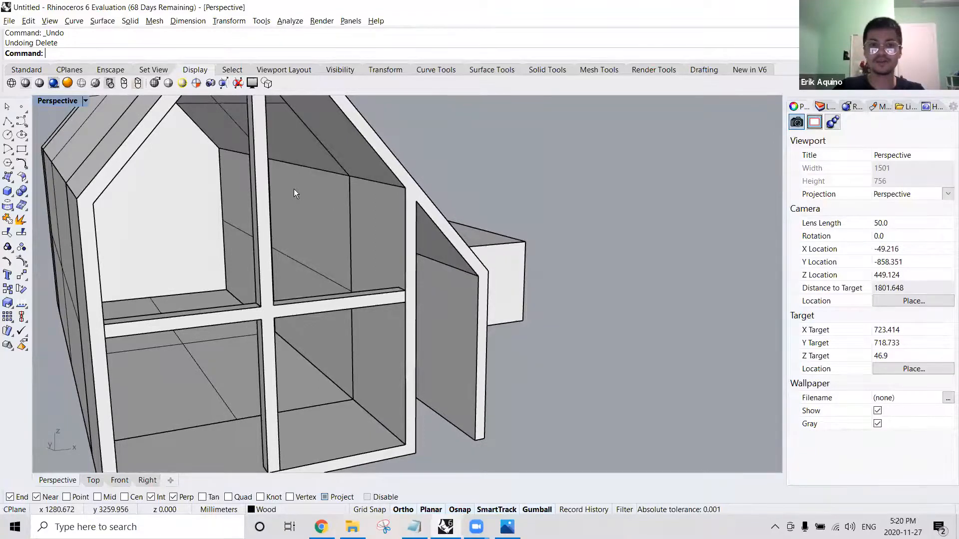
{"action": "left_click", "coordinate": [294, 194]}
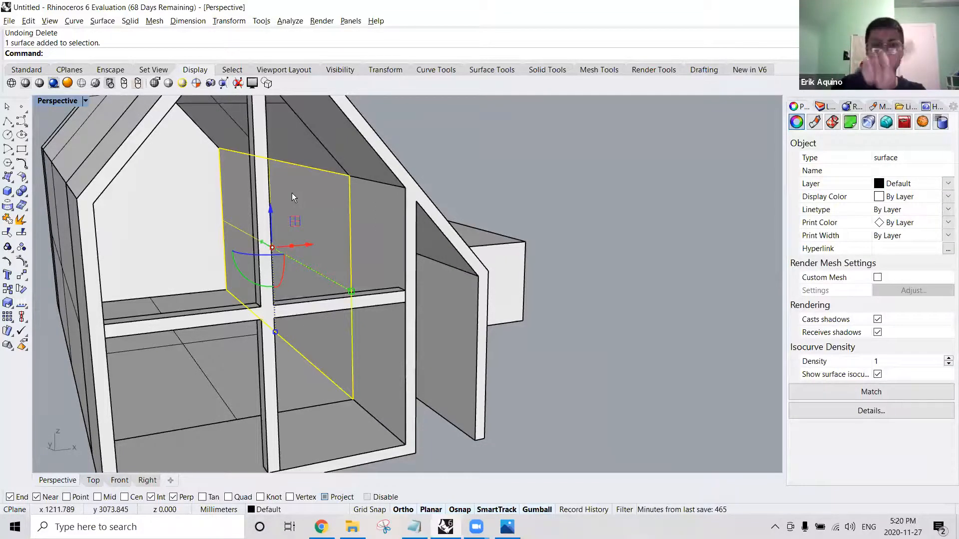
{"action": "right_click_drag", "start_coordinate": [317, 187], "coordinate": [277, 175]}
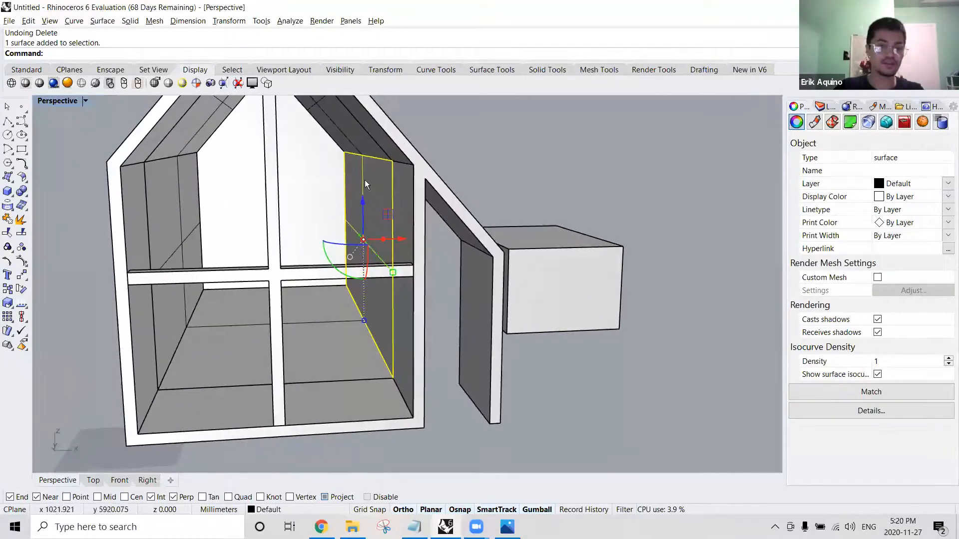
{"action": "left_click", "coordinate": [255, 189]}
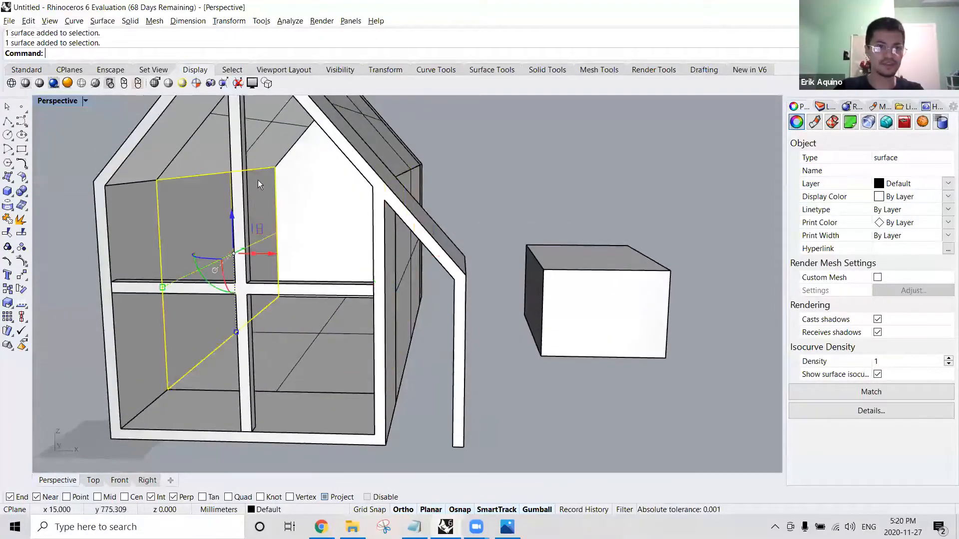